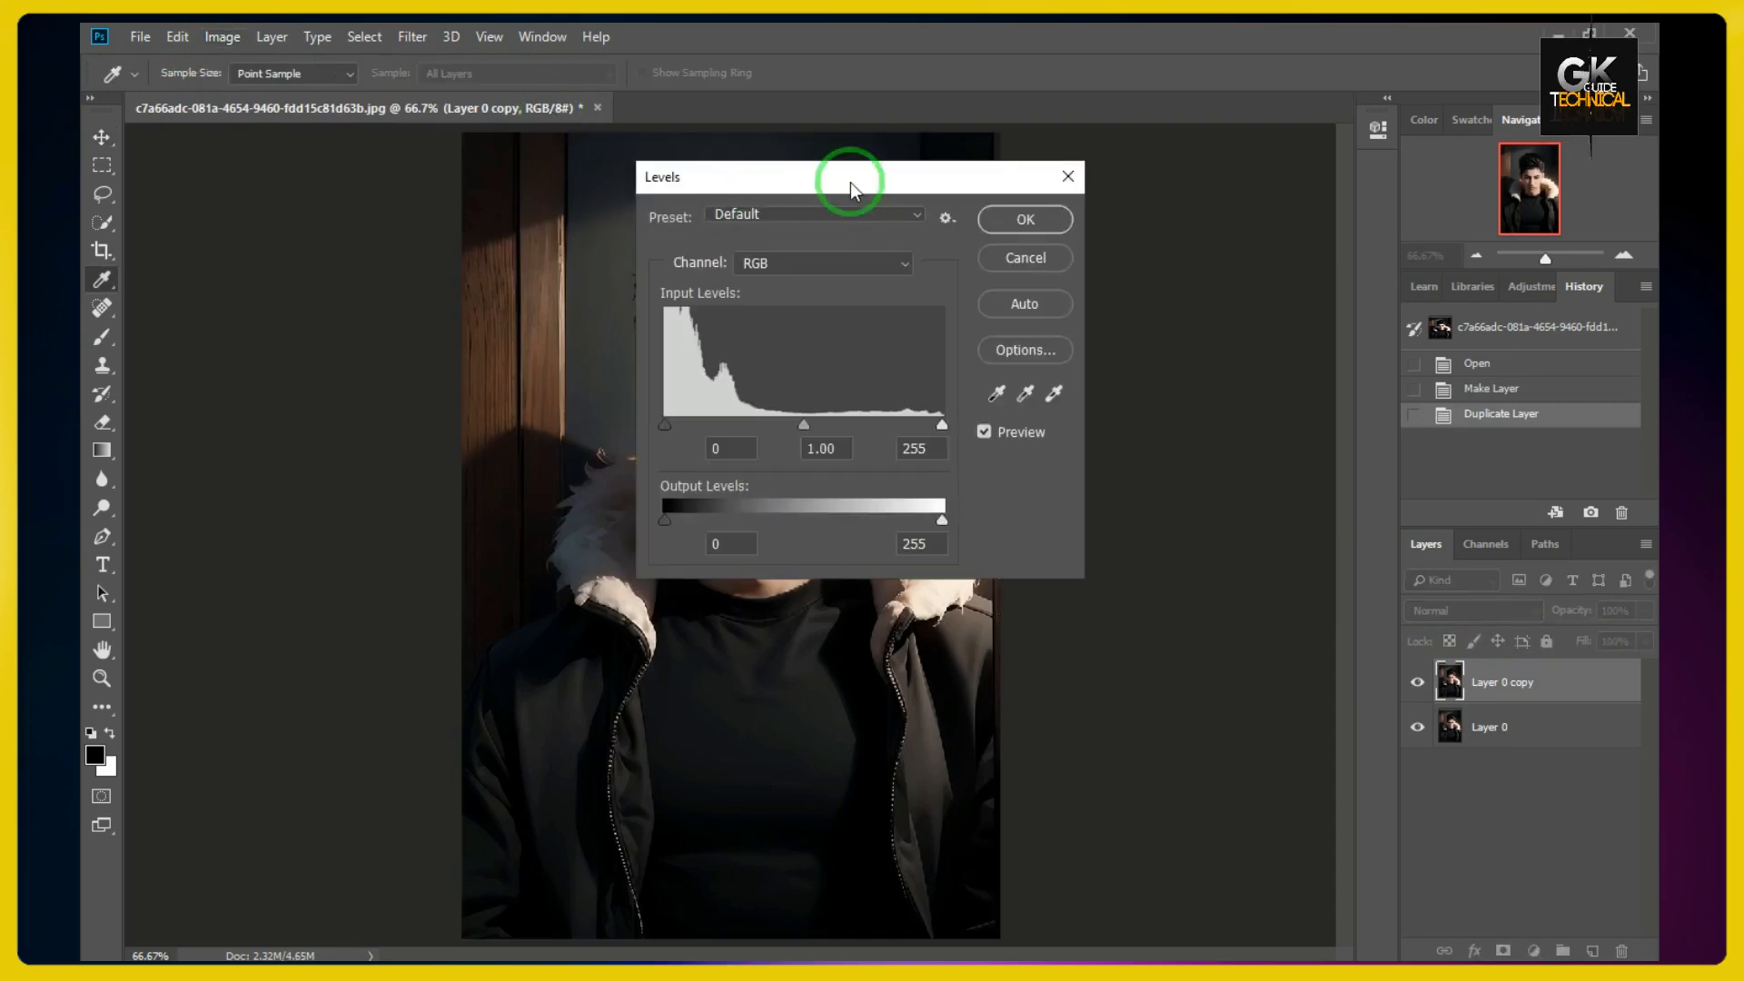
- In Levels for the Layer 0 copy, set the input midtone to 1.16 and the input white point to 248
{"action": "left_click_drag", "start_coordinate": [857, 182], "coordinate": [1245, 209]}
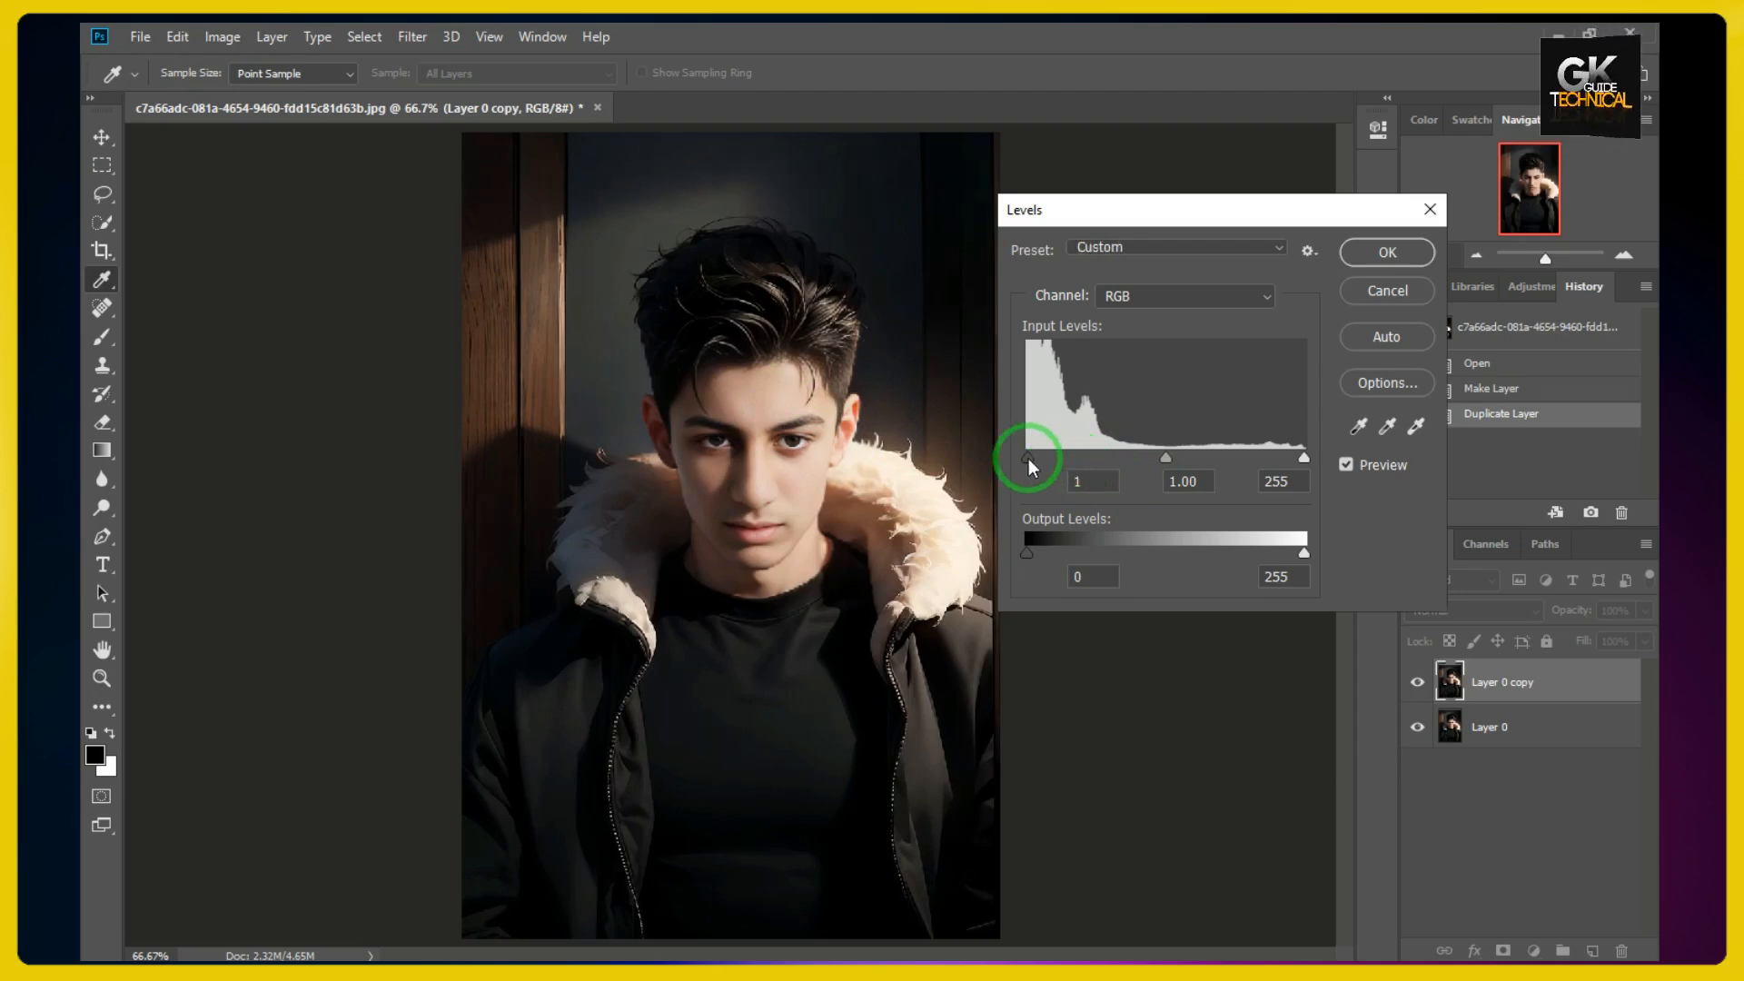
{"action": "mouse_move", "coordinate": [1032, 467]}
{"action": "left_mouse_down"}
{"action": "mouse_move", "coordinate": [1050, 465]}
{"action": "mouse_move", "coordinate": [1028, 465]}
{"action": "left_mouse_up"}
{"action": "left_click_drag", "start_coordinate": [1167, 457], "coordinate": [1137, 456]}
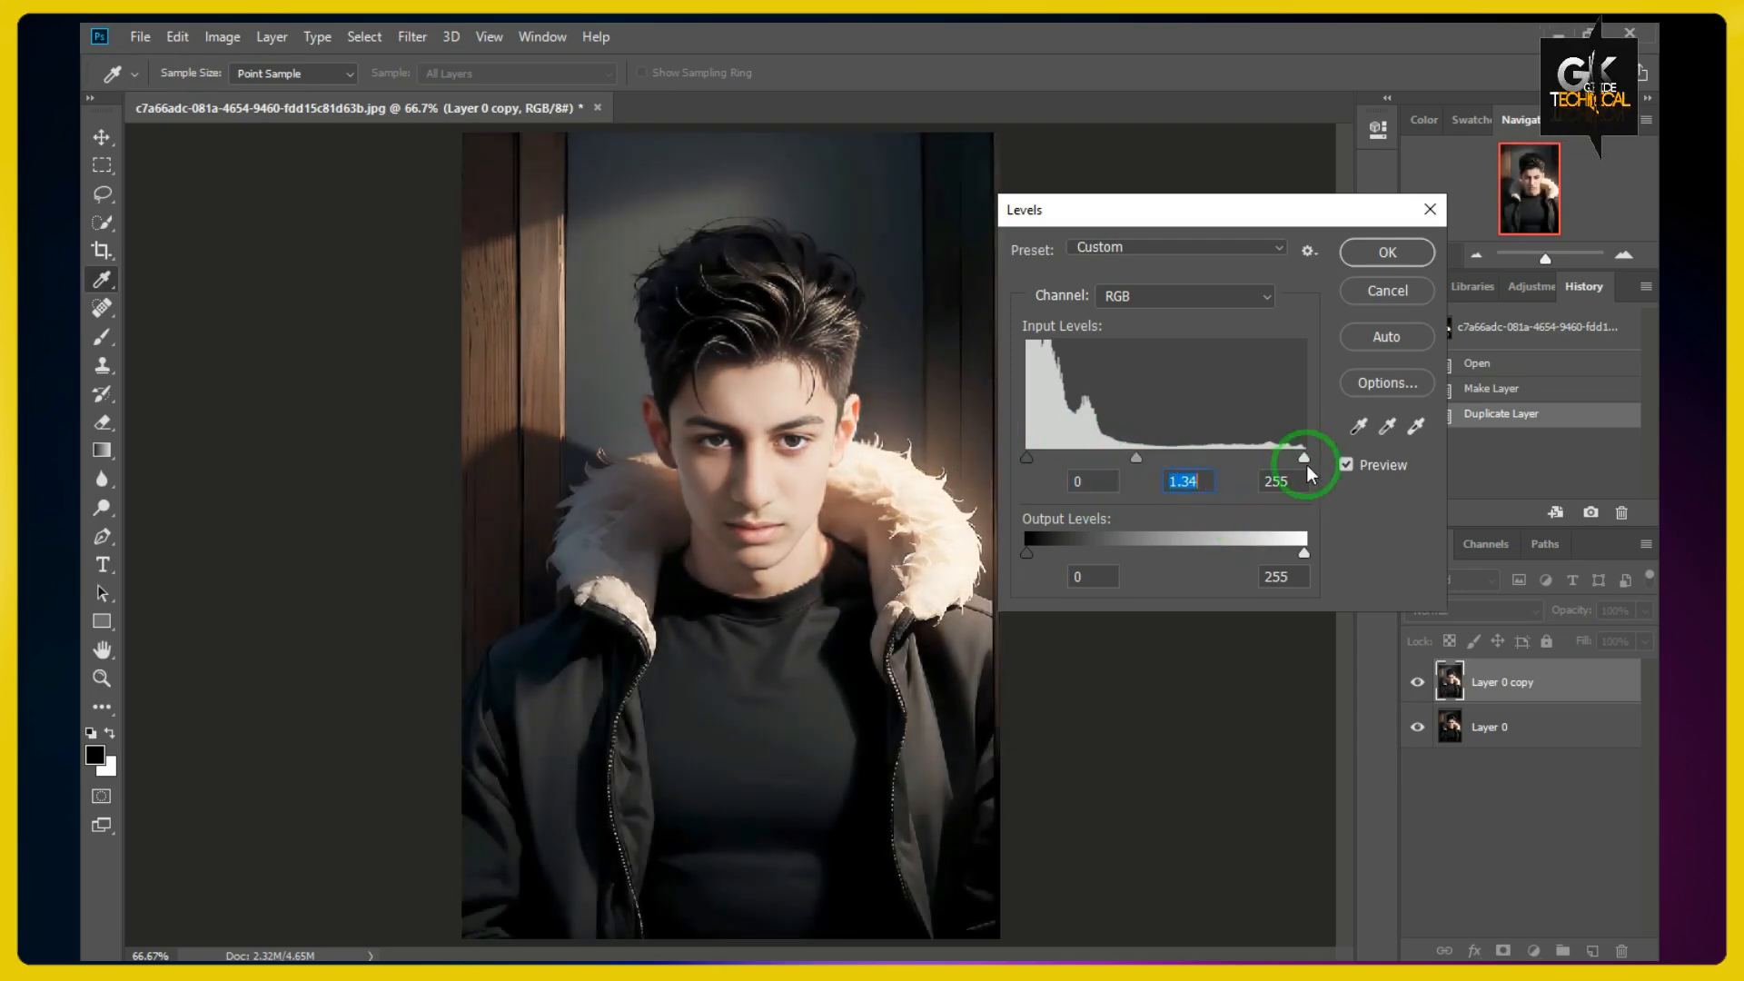
{"action": "left_click_drag", "start_coordinate": [1303, 458], "coordinate": [1291, 462]}
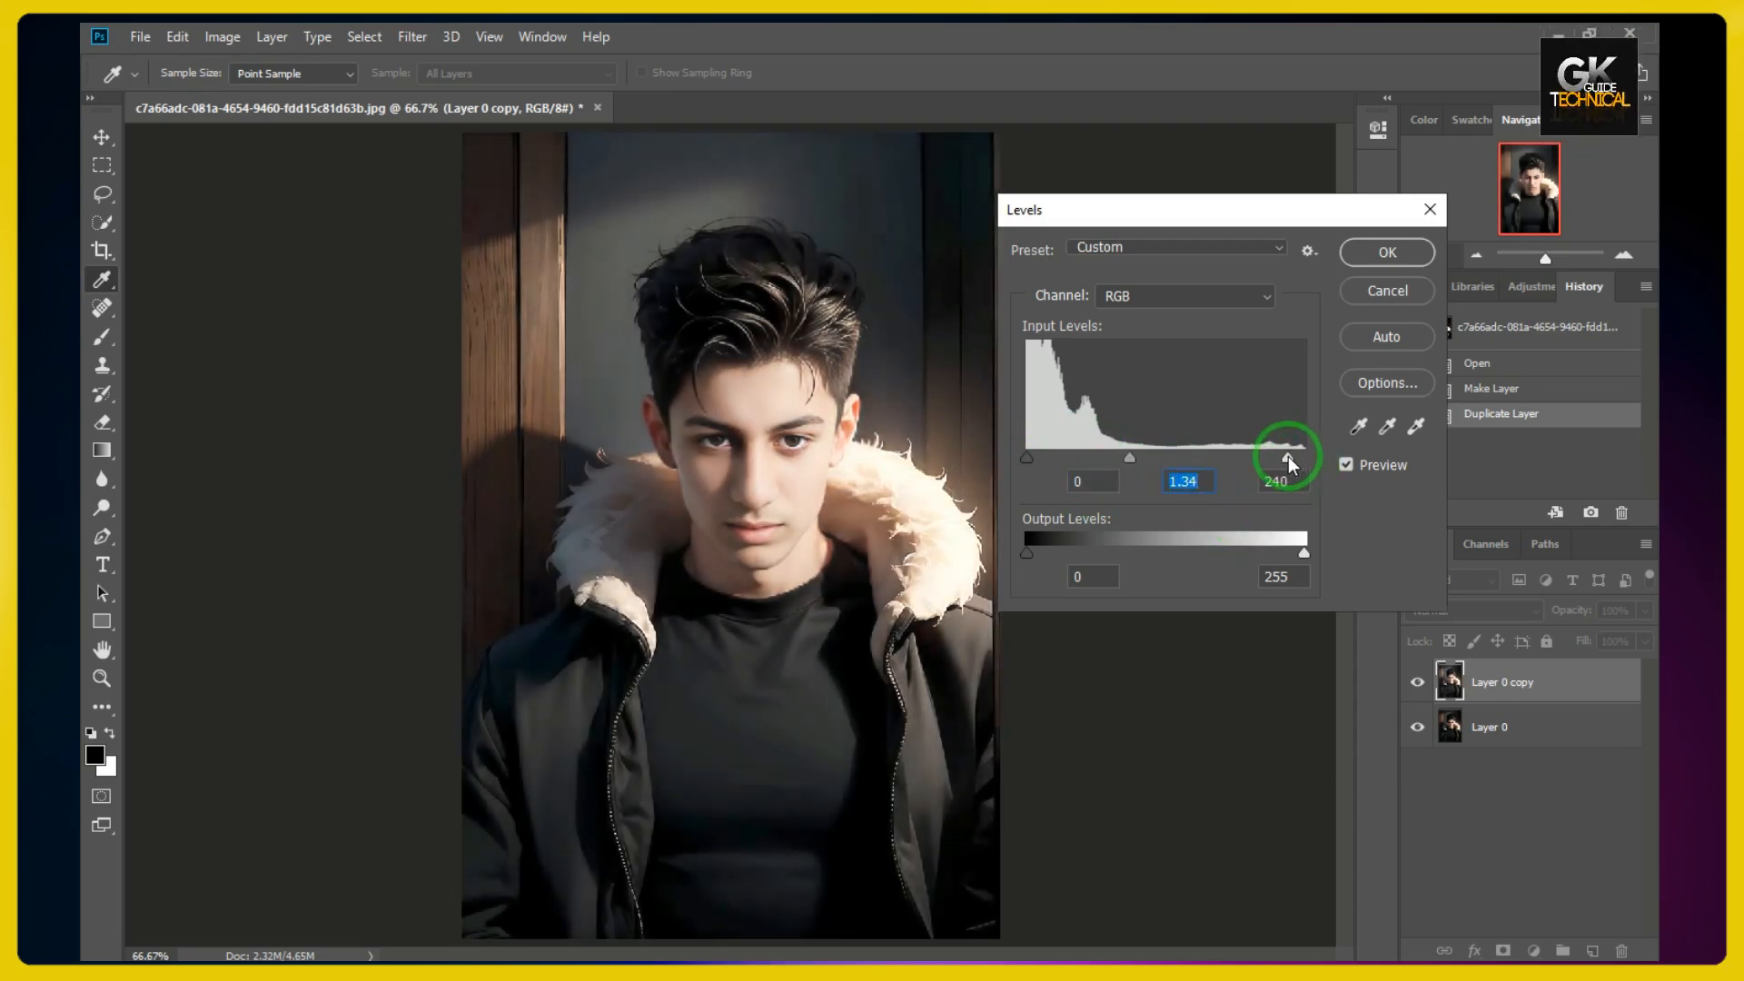
{"action": "left_click_drag", "start_coordinate": [1130, 461], "coordinate": [1141, 457]}
{"action": "left_click", "coordinate": [1149, 457]}
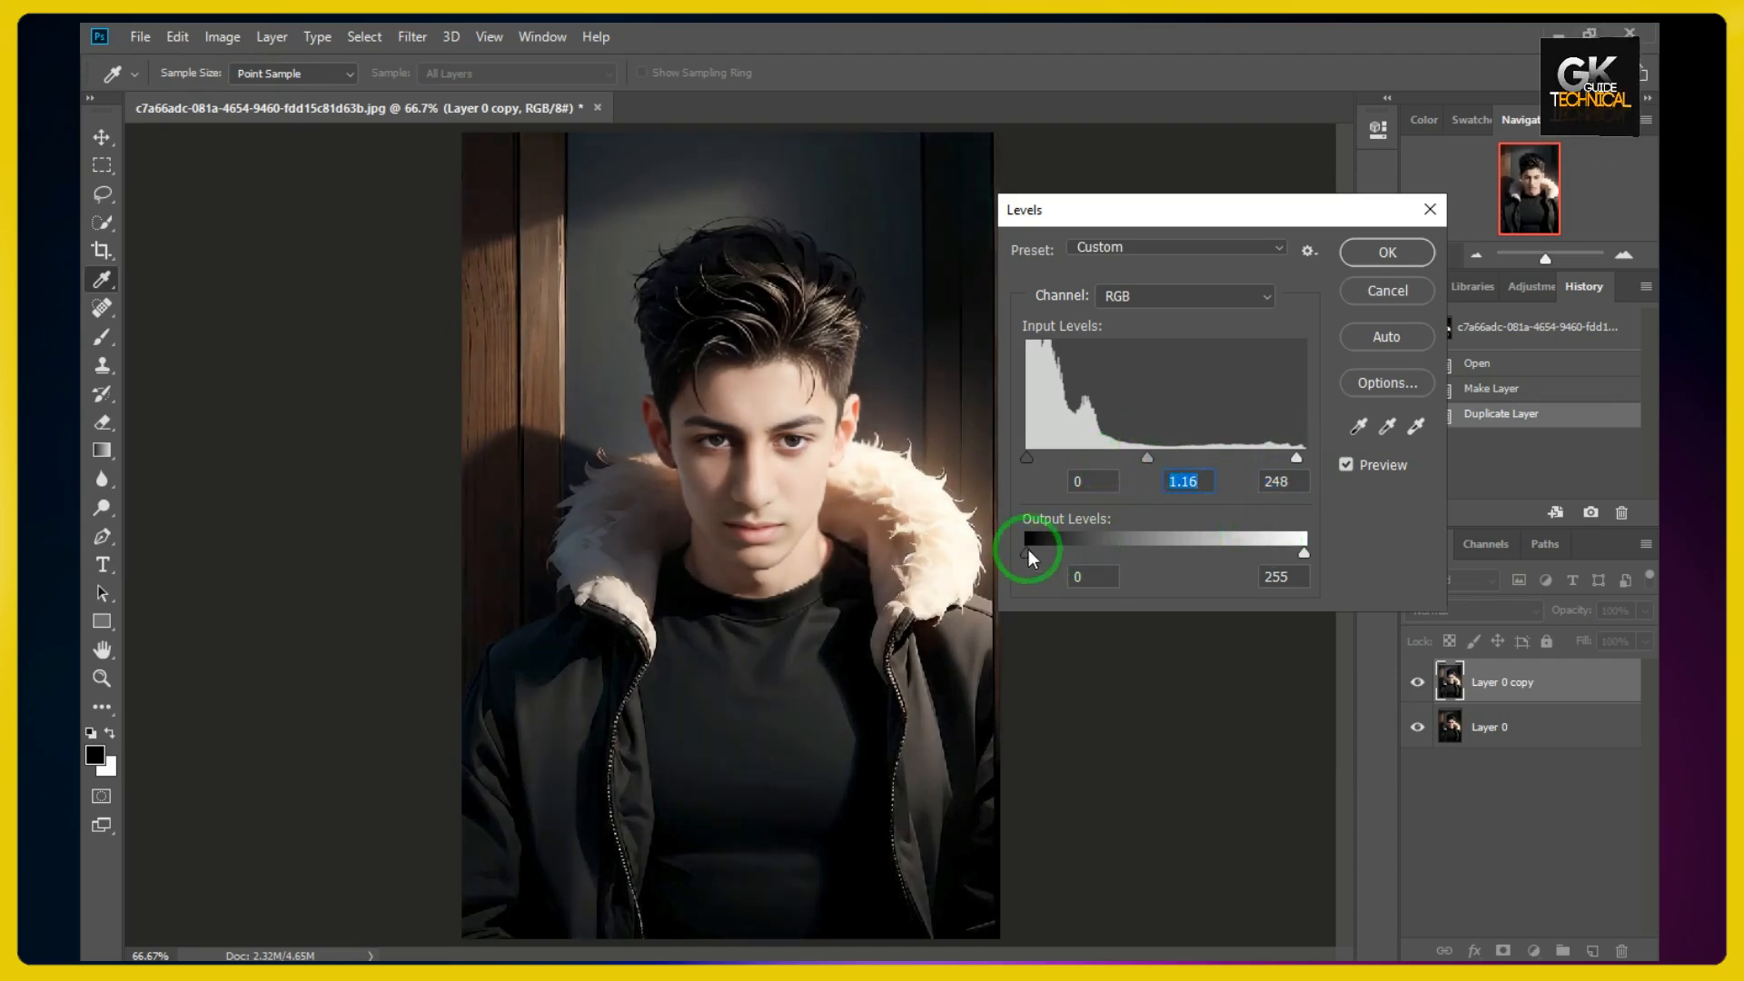
- Lower the output white level to 240 and apply the Levels adjustment
{"action": "mouse_move", "coordinate": [1028, 551]}
{"action": "left_mouse_down"}
{"action": "mouse_move", "coordinate": [1067, 548]}
{"action": "mouse_move", "coordinate": [1025, 551]}
{"action": "left_mouse_up"}
{"action": "left_click_drag", "start_coordinate": [1304, 552], "coordinate": [1296, 554]}
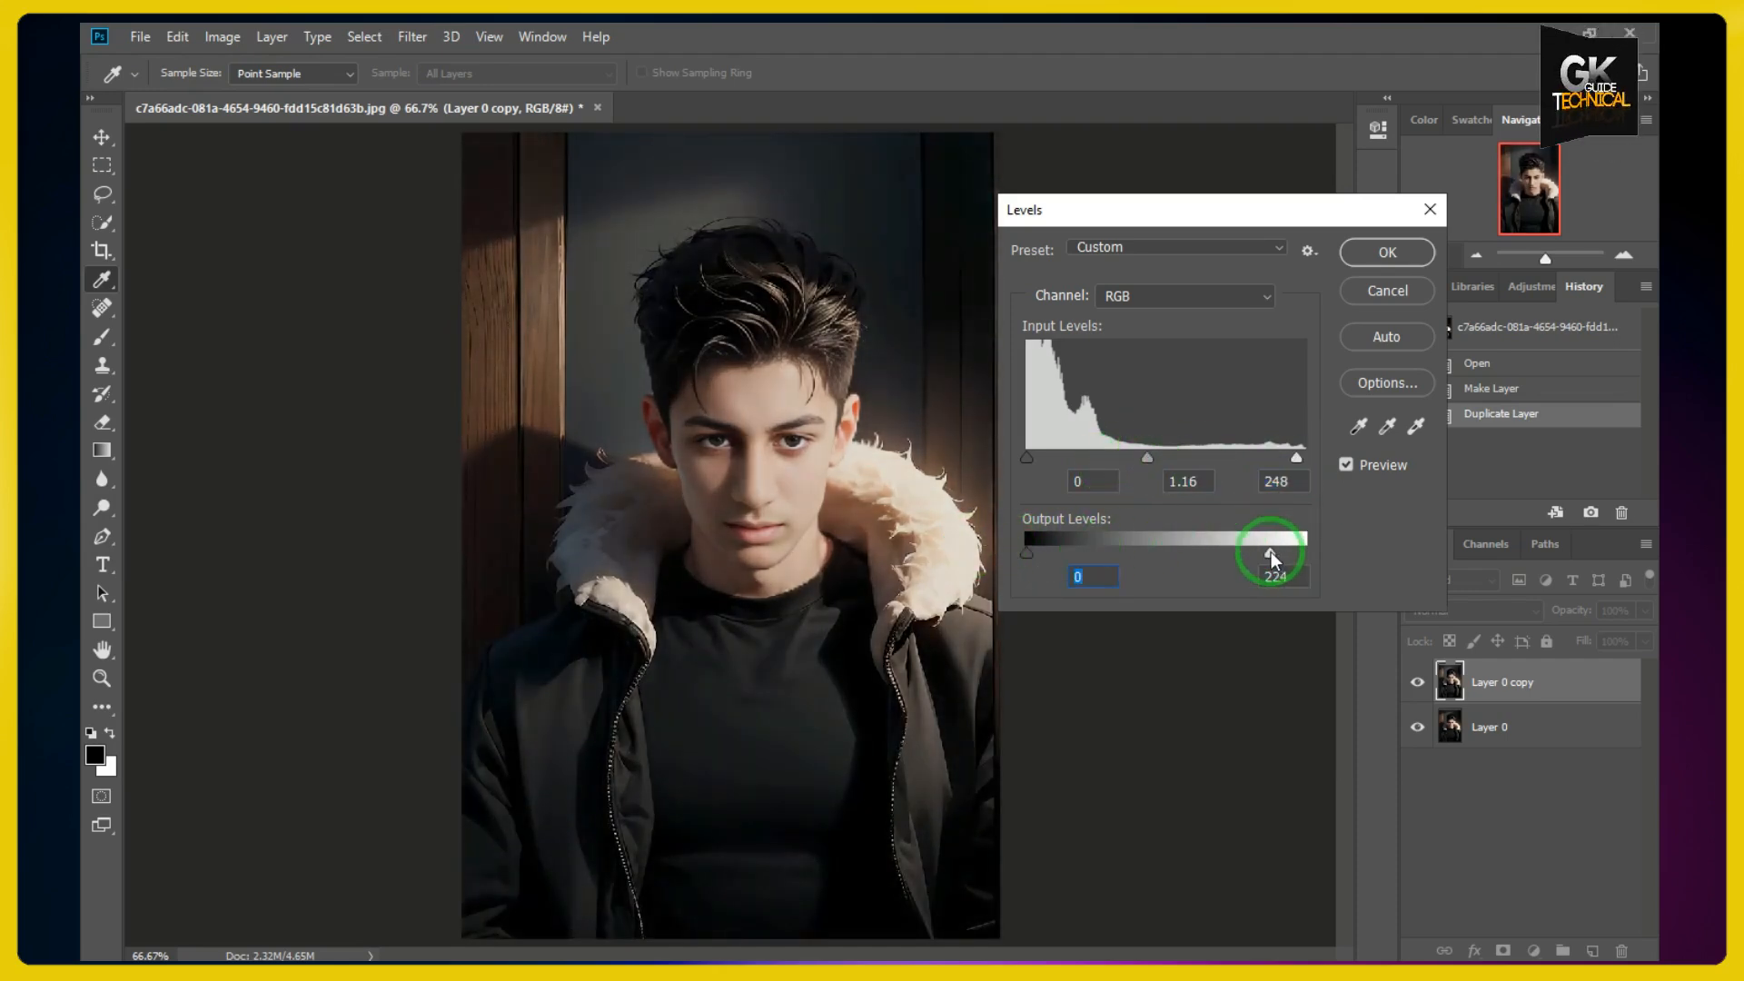
{"action": "left_click", "coordinate": [1288, 552]}
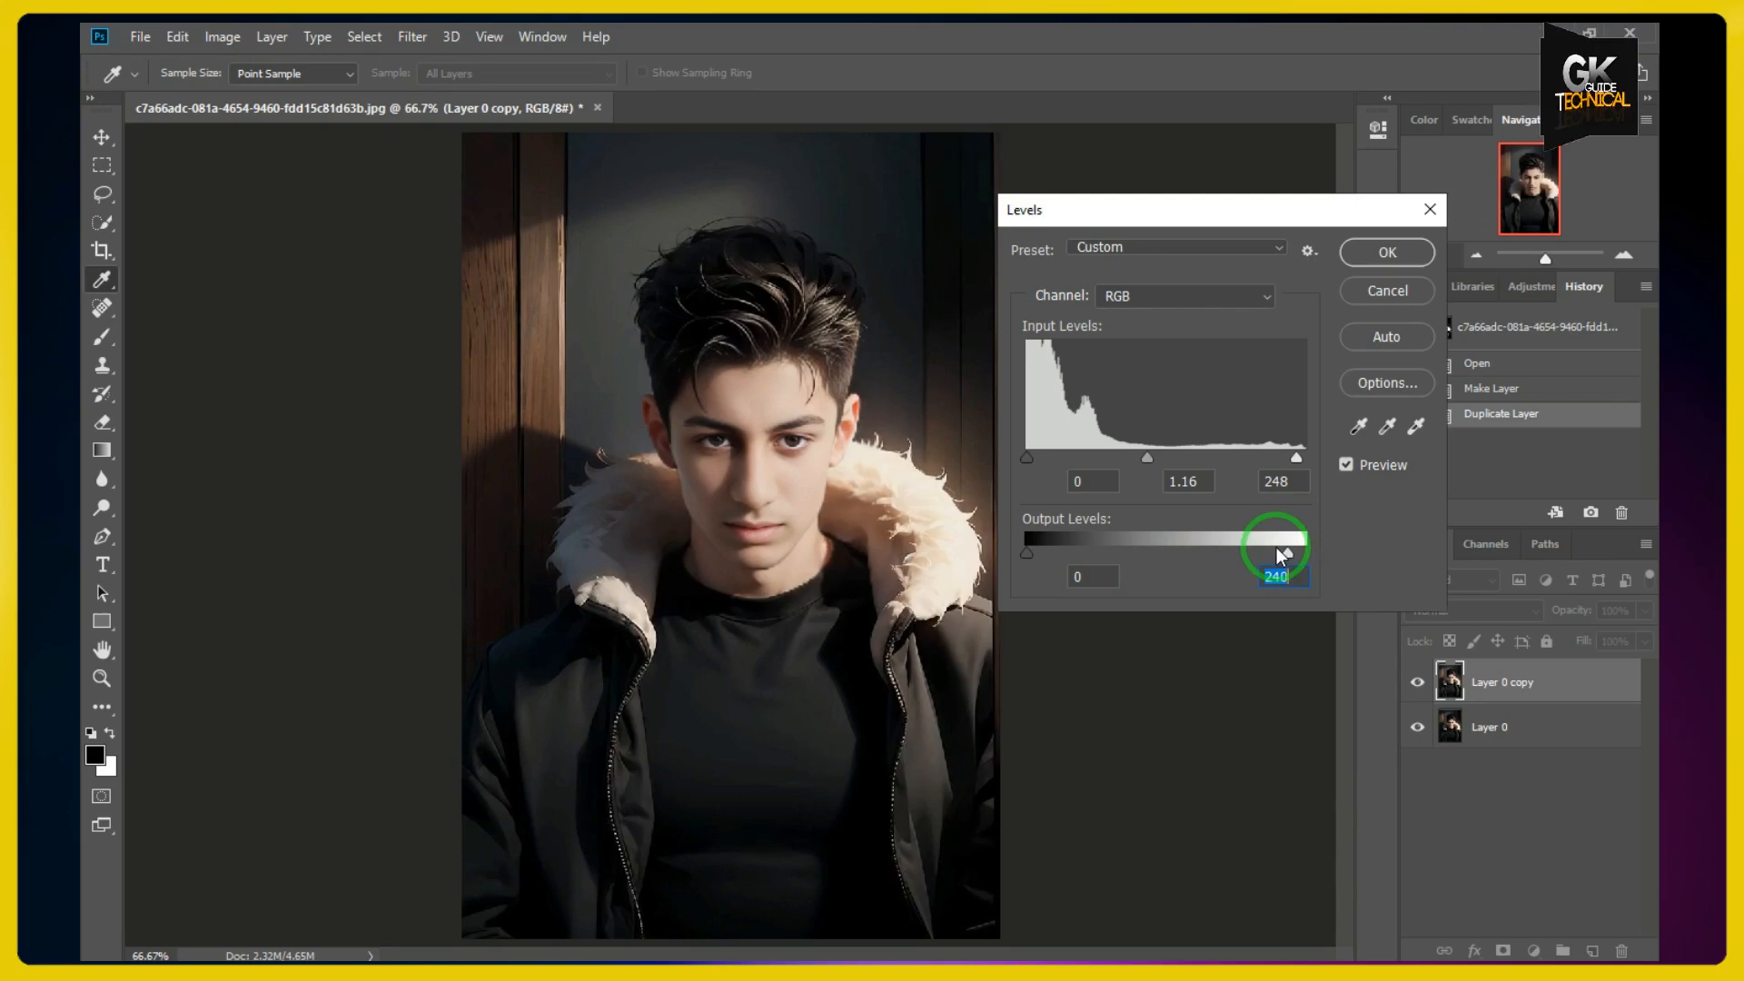
{"action": "left_click", "coordinate": [1383, 259]}
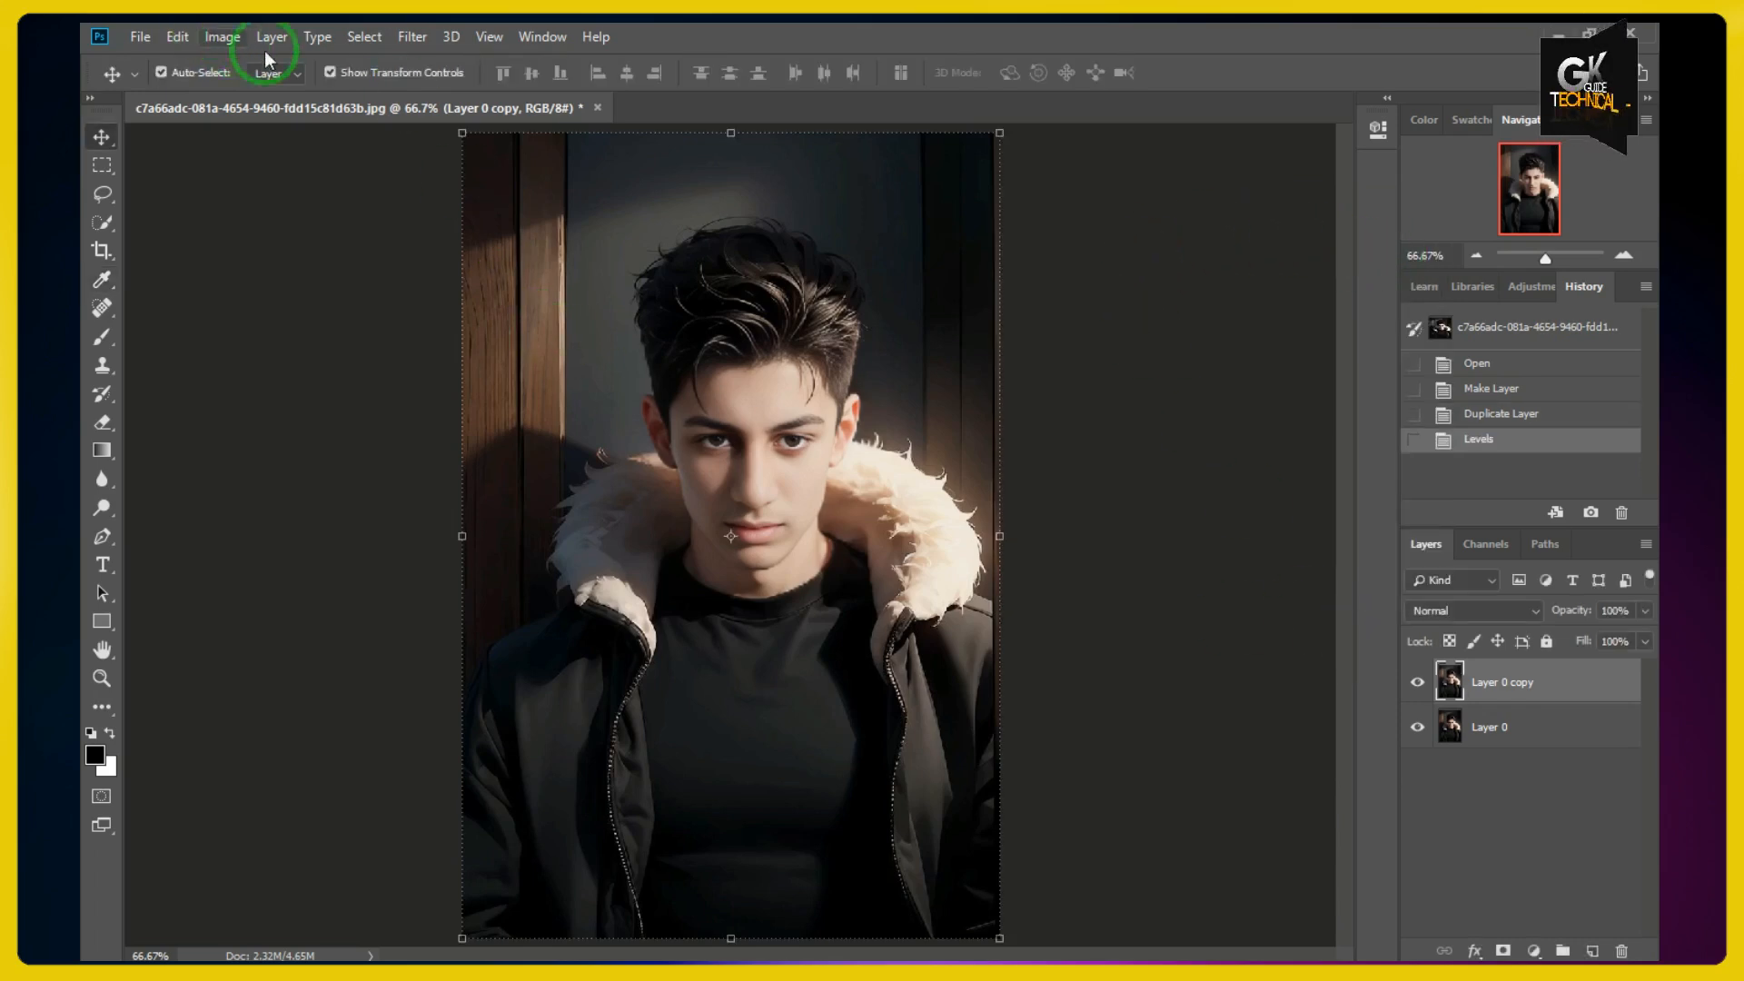
- Apply a midtone Color Balance of +4, -2, +6 to the layer copy and compare it with the original layer
{"action": "left_click", "coordinate": [226, 37]}
{"action": "mouse_move", "coordinate": [251, 93]}
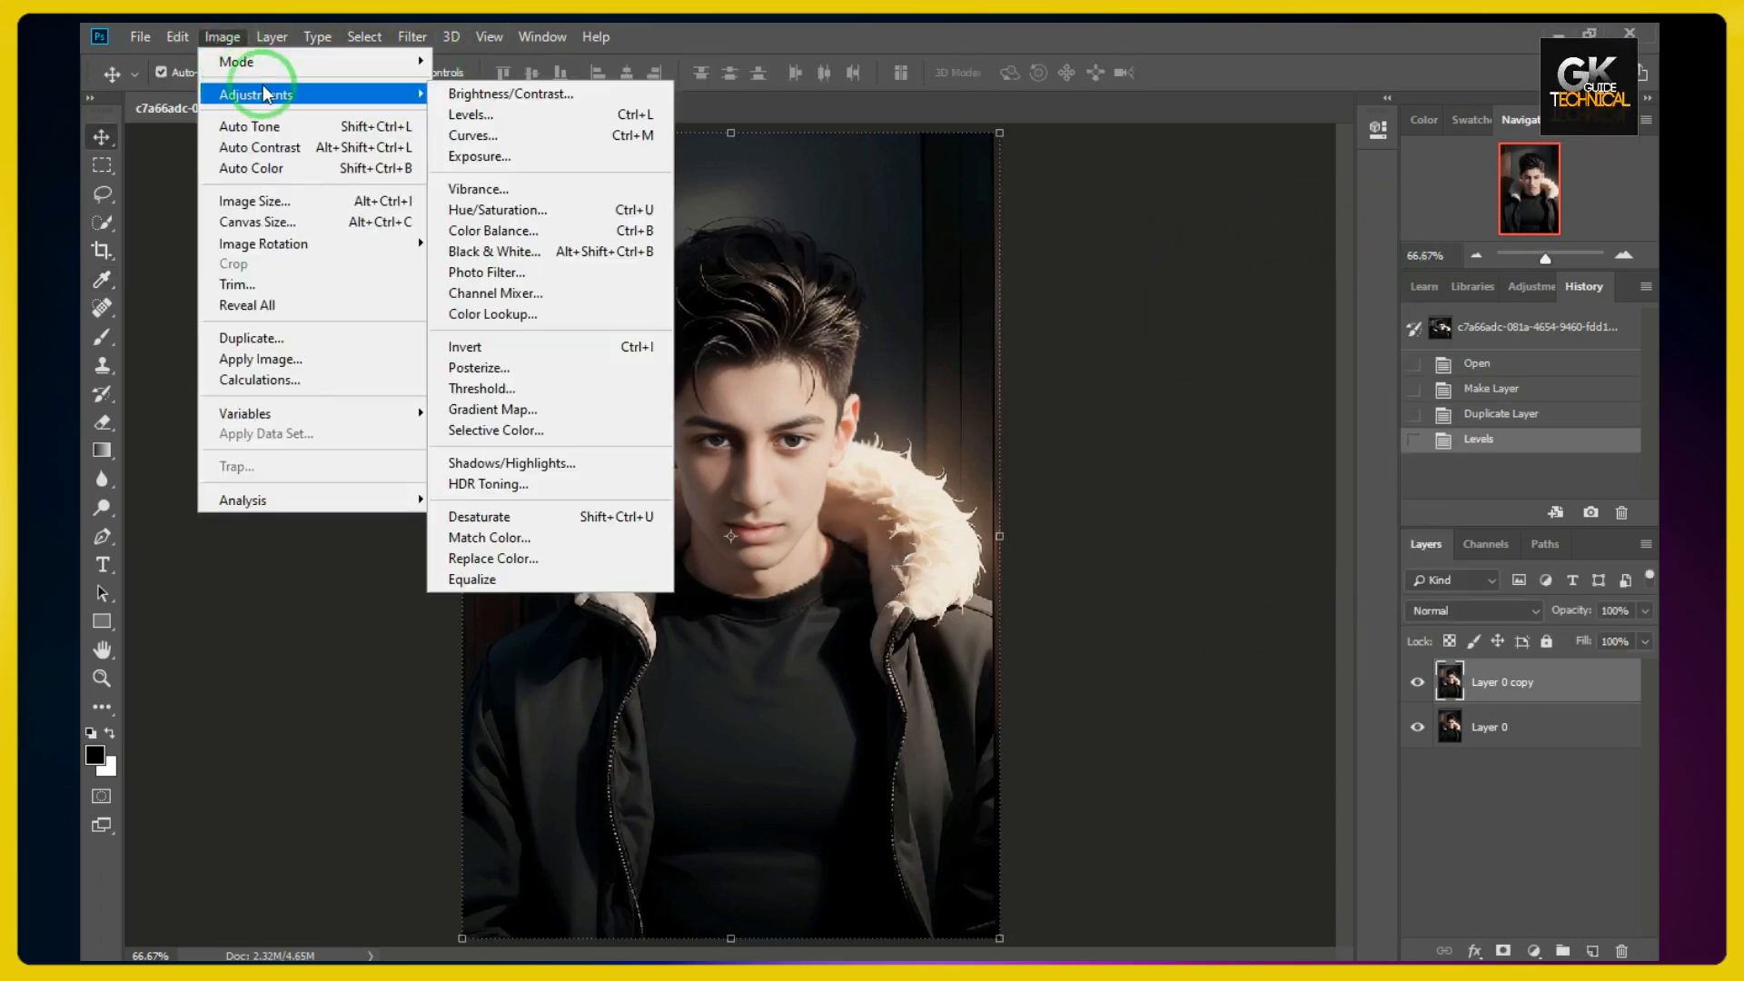
{"action": "left_click", "coordinate": [572, 231]}
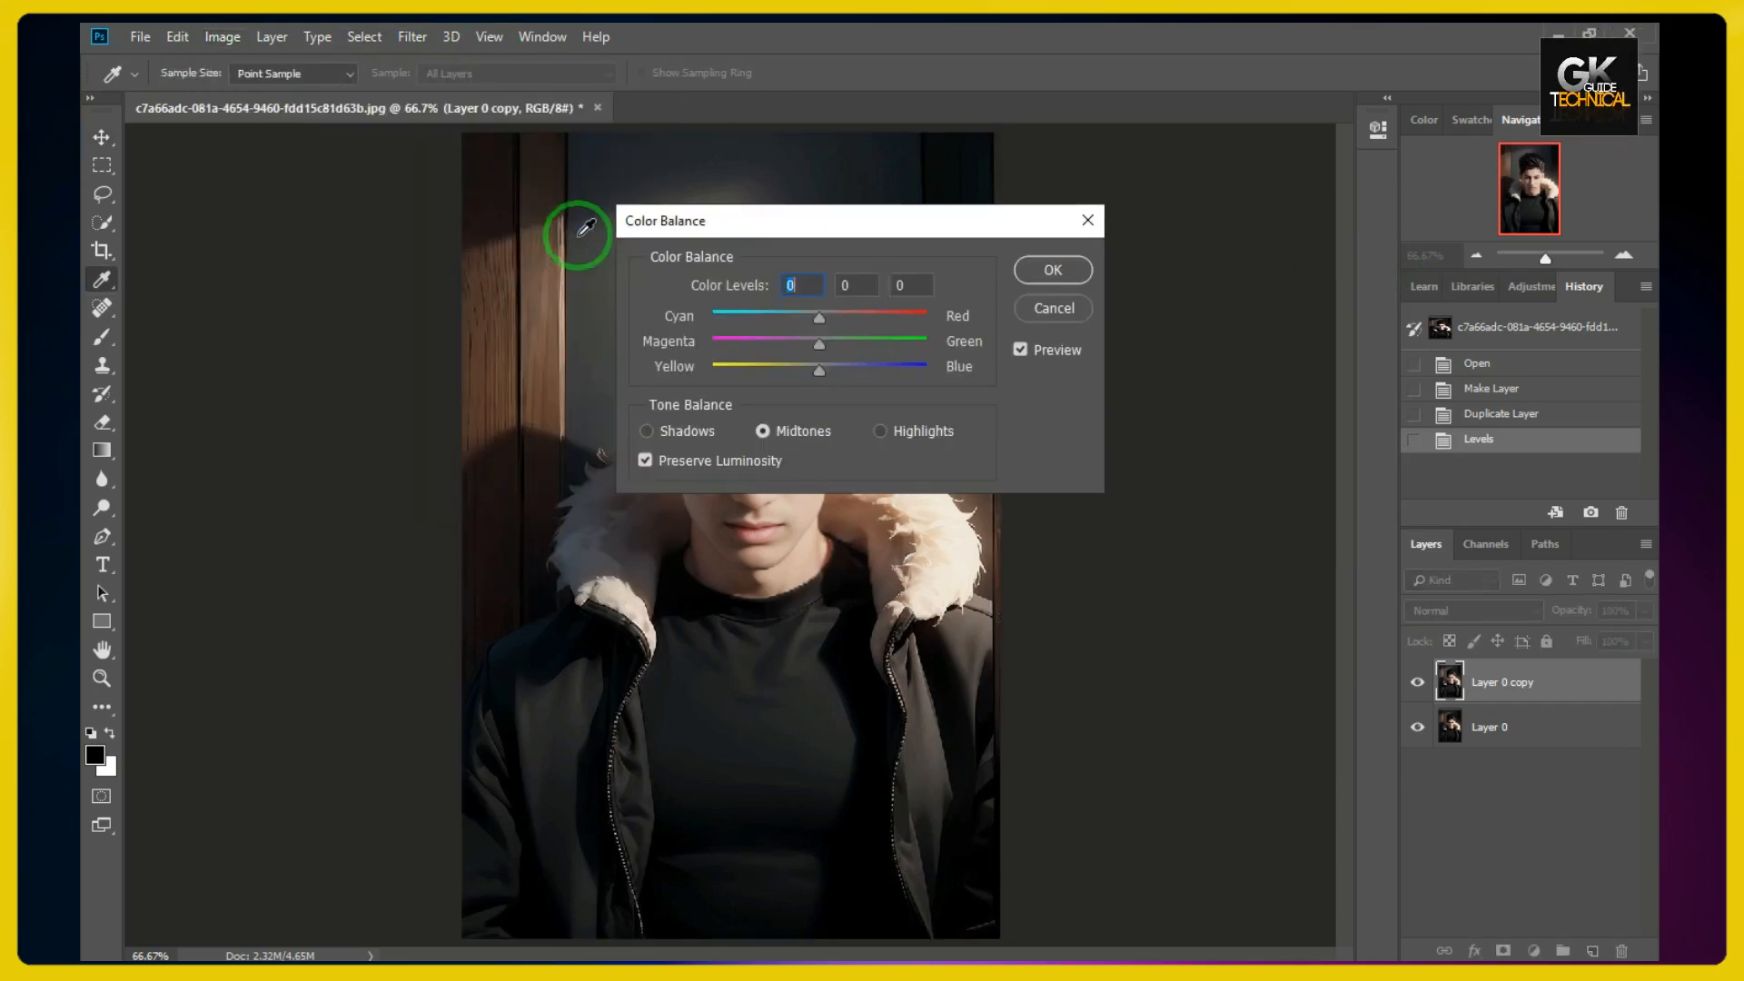
{"action": "left_click_drag", "start_coordinate": [847, 241], "coordinate": [1170, 284]}
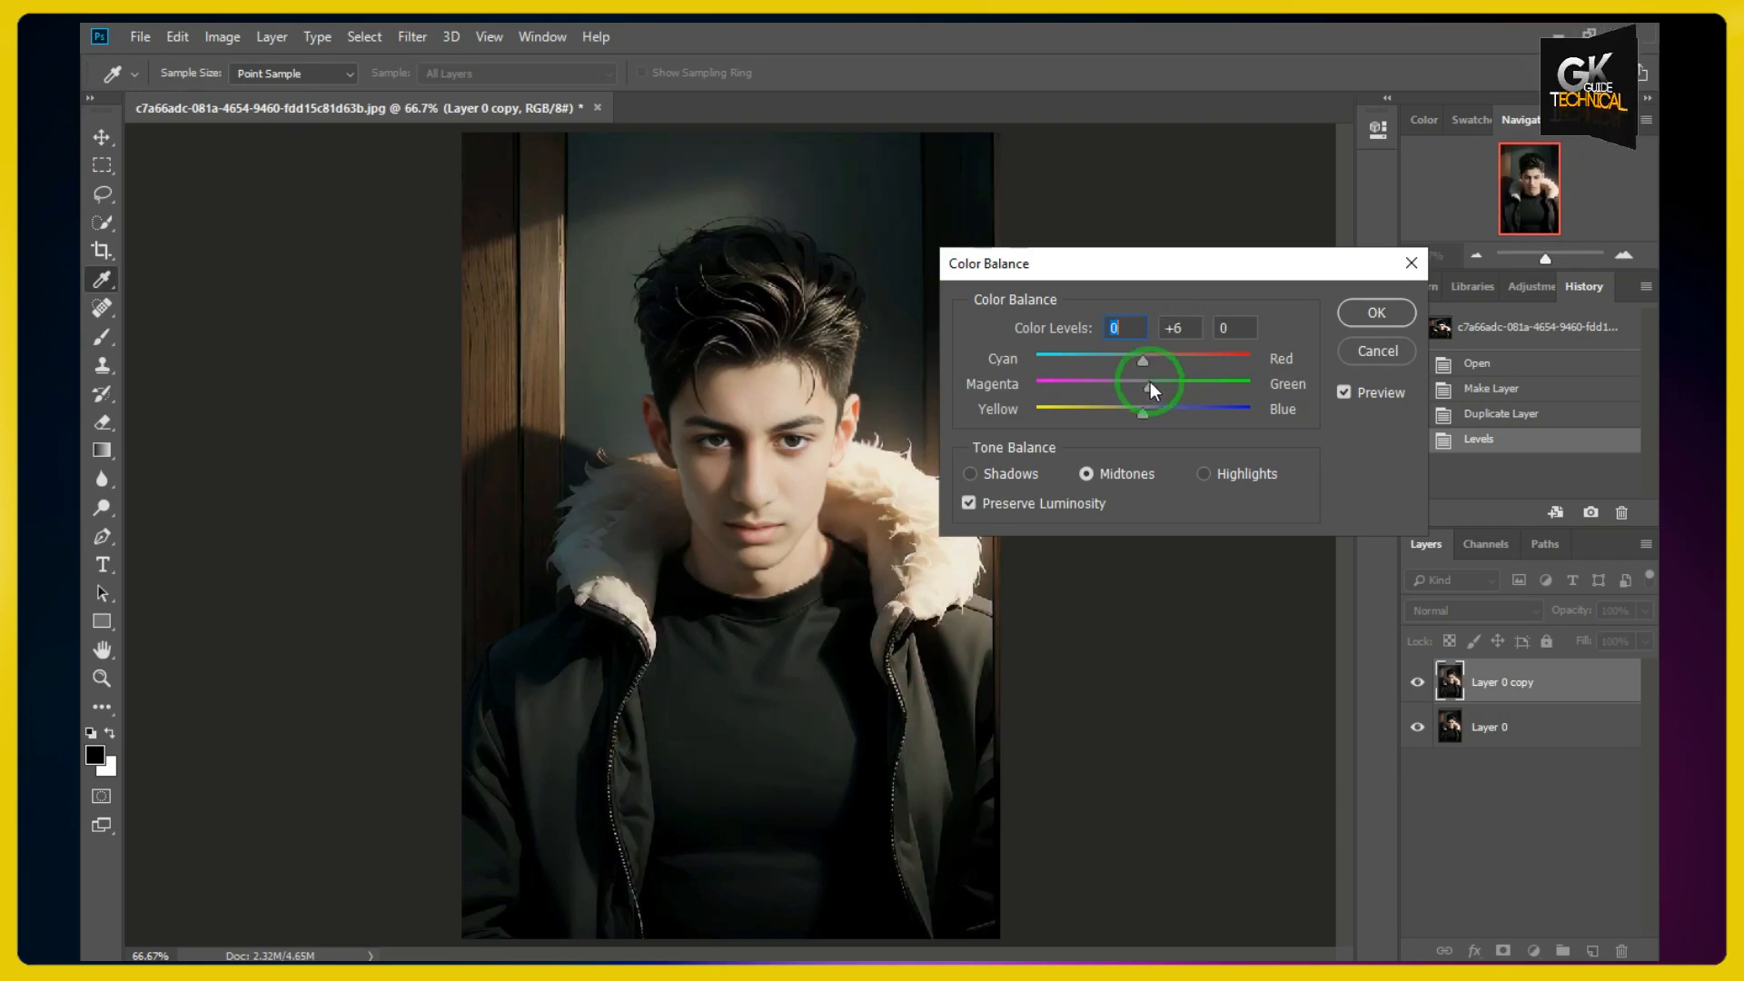
{"action": "left_click", "coordinate": [1141, 382]}
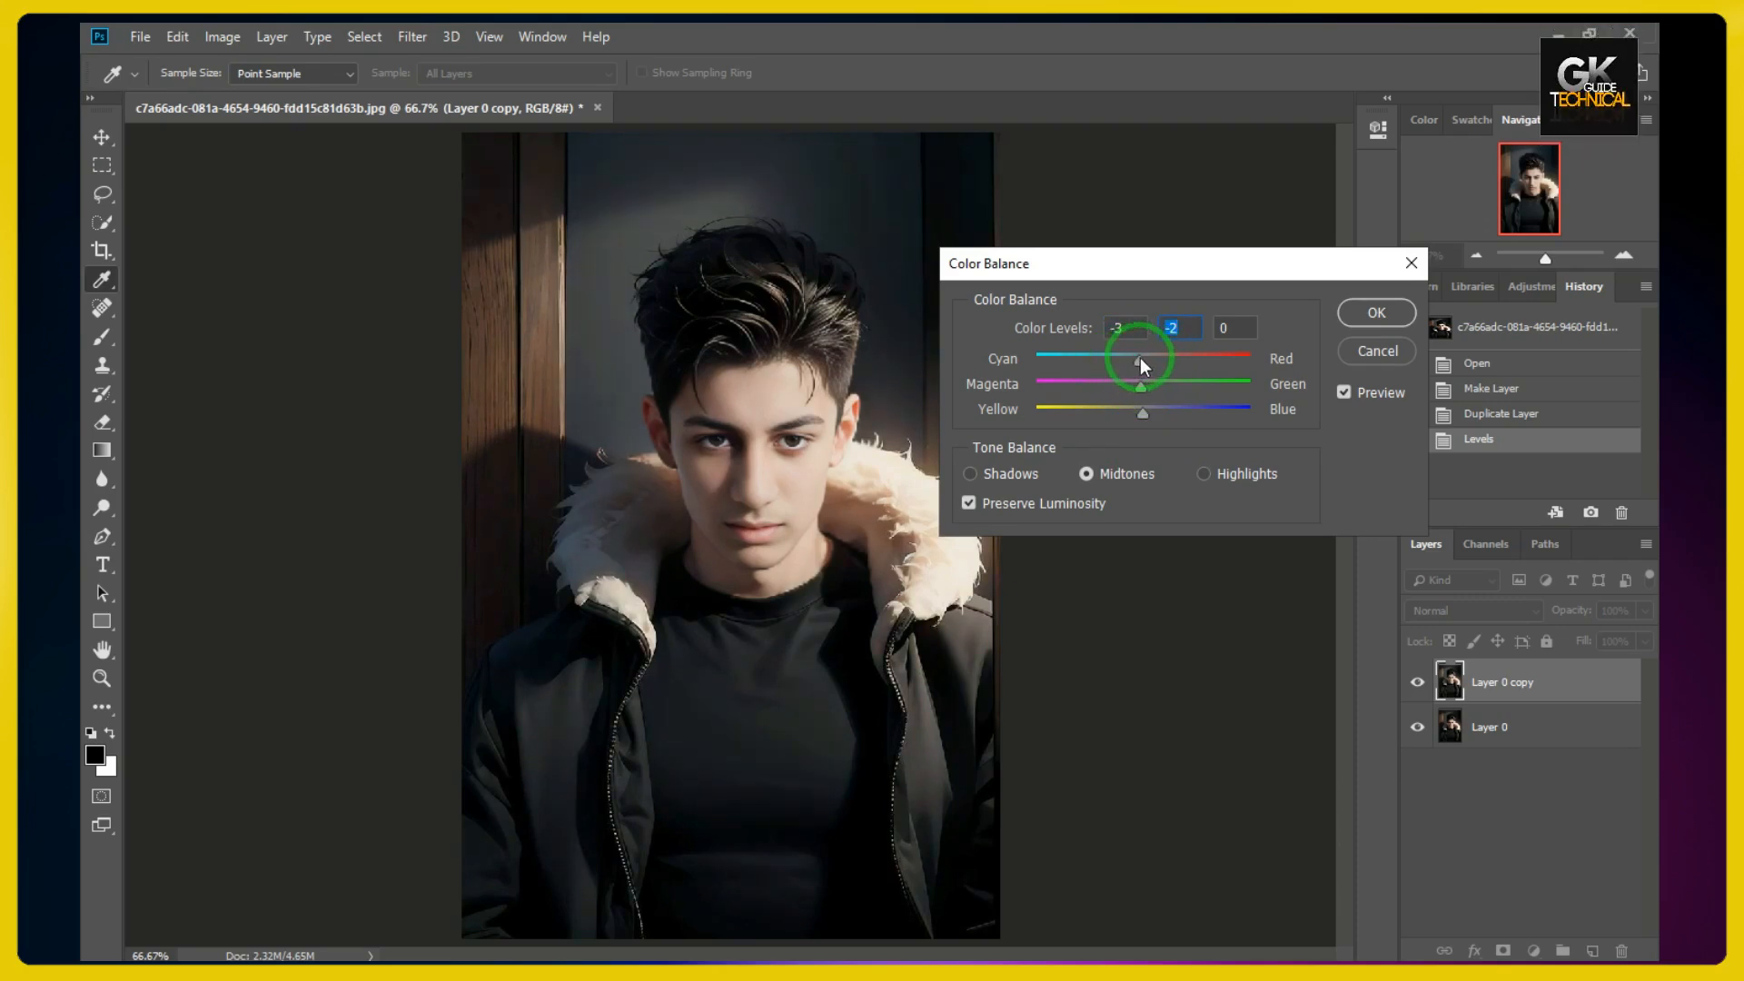
{"action": "left_click_drag", "start_coordinate": [1147, 358], "coordinate": [1150, 409]}
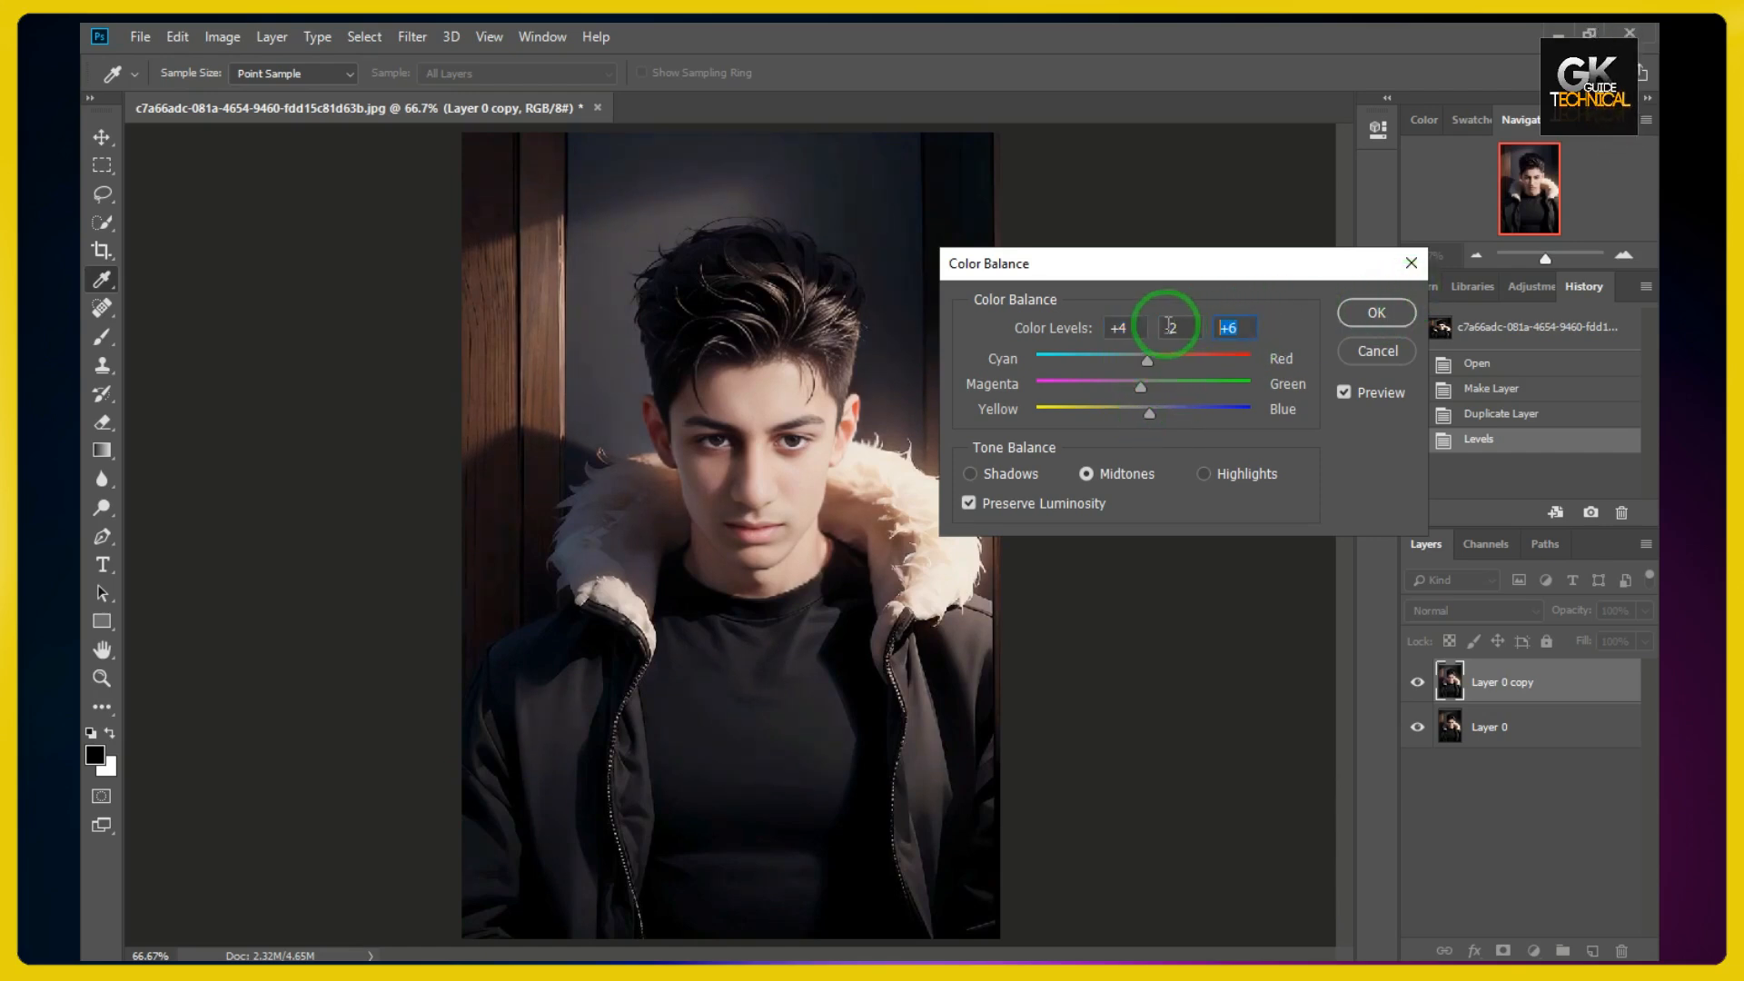
{"action": "left_click", "coordinate": [1122, 329]}
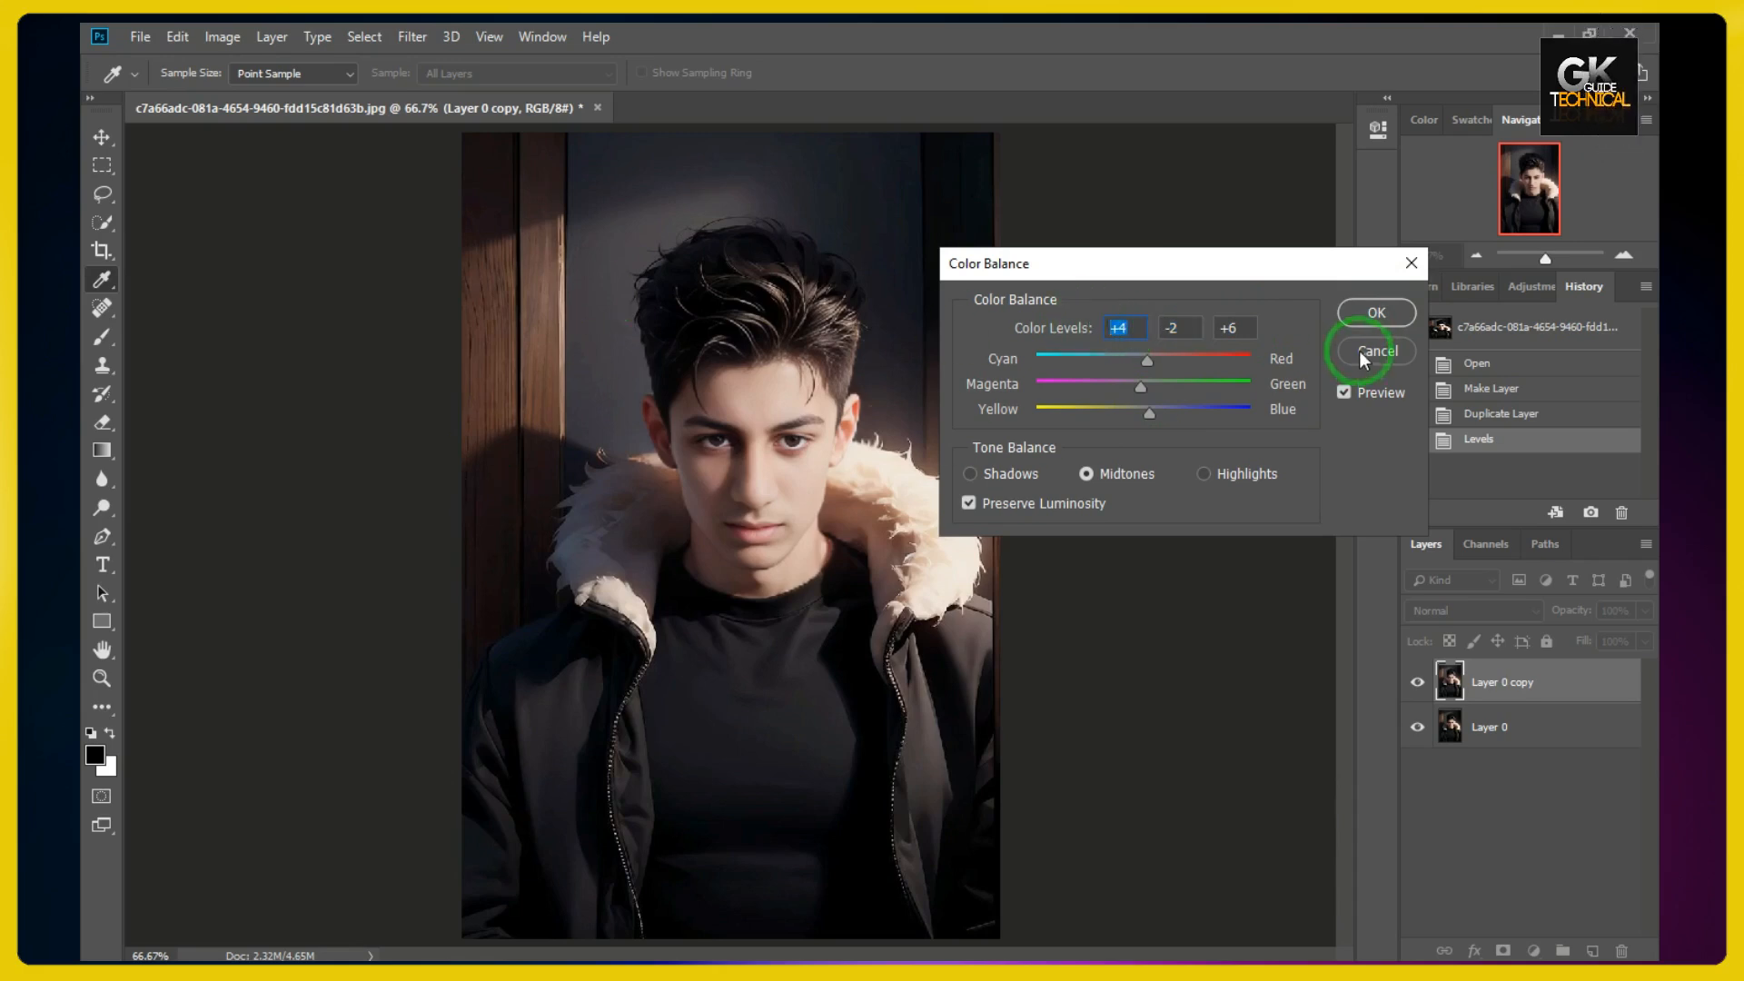
{"action": "left_click", "coordinate": [1374, 313]}
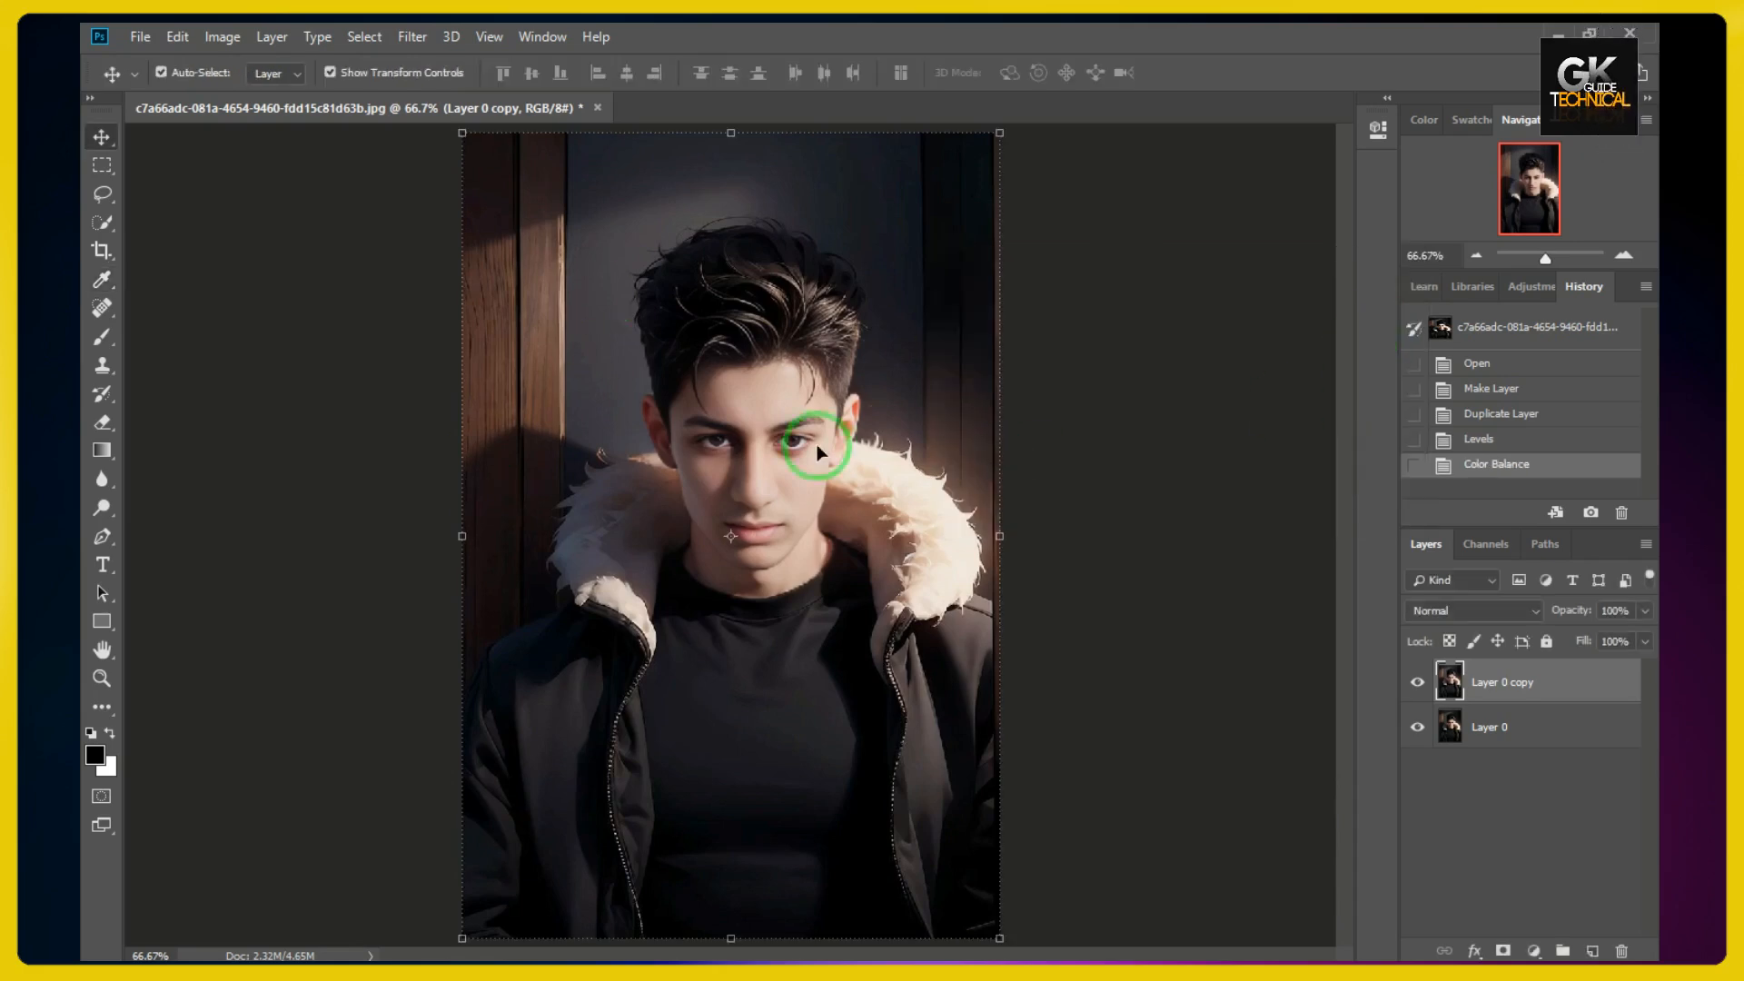
{"action": "left_click", "coordinate": [1417, 688]}
{"action": "left_click", "coordinate": [1418, 690]}
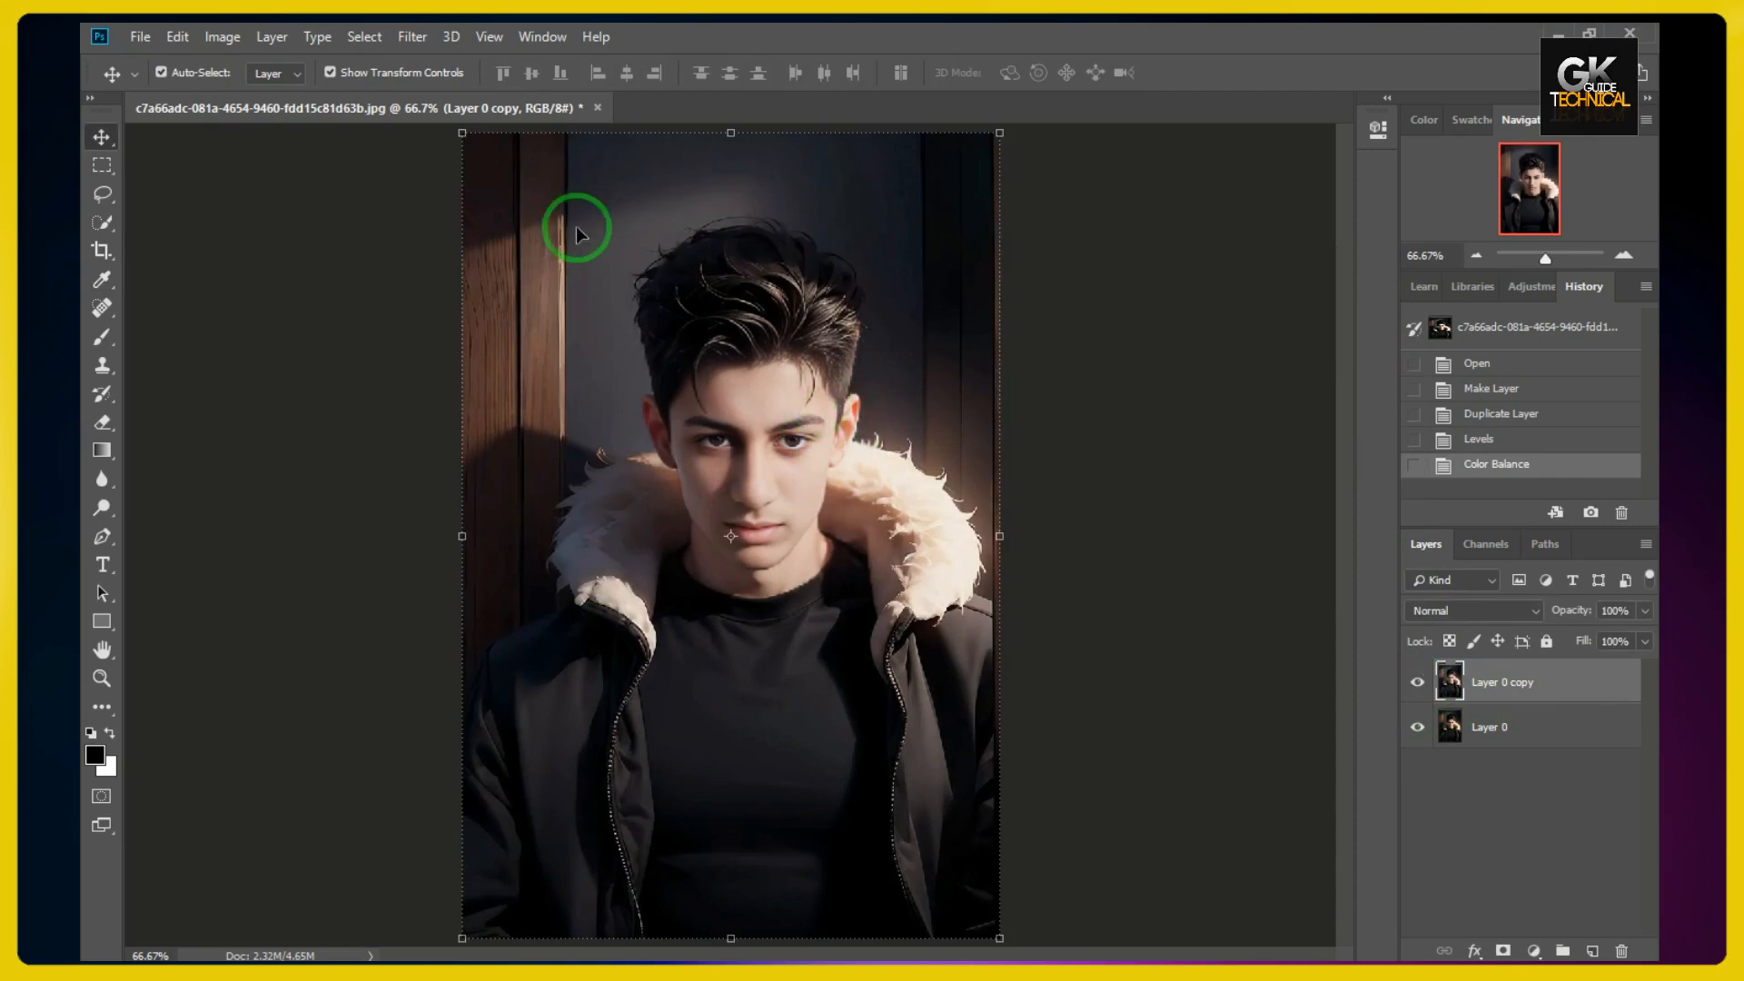
- In the Camera Raw Filter, set Exposure +0.10, Contrast +19, Highlights +8, Shadows +5, Whites +17 and Blacks +26
{"action": "left_click", "coordinate": [412, 36]}
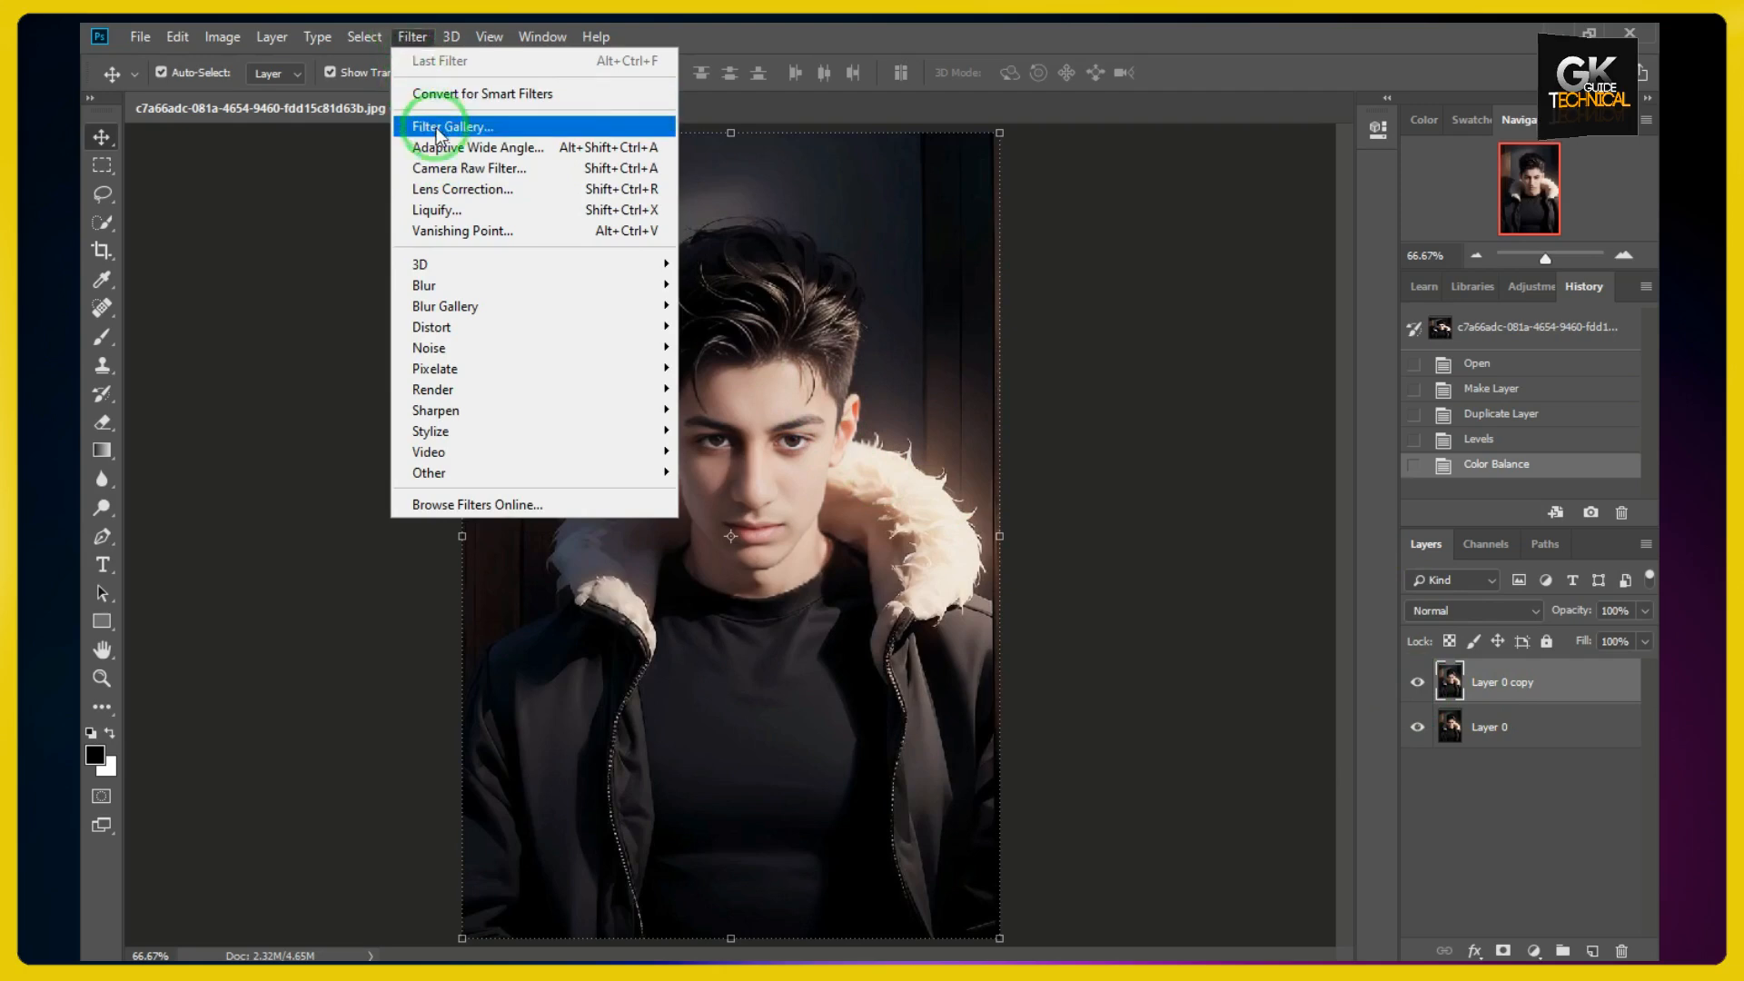
{"action": "left_click", "coordinate": [527, 172]}
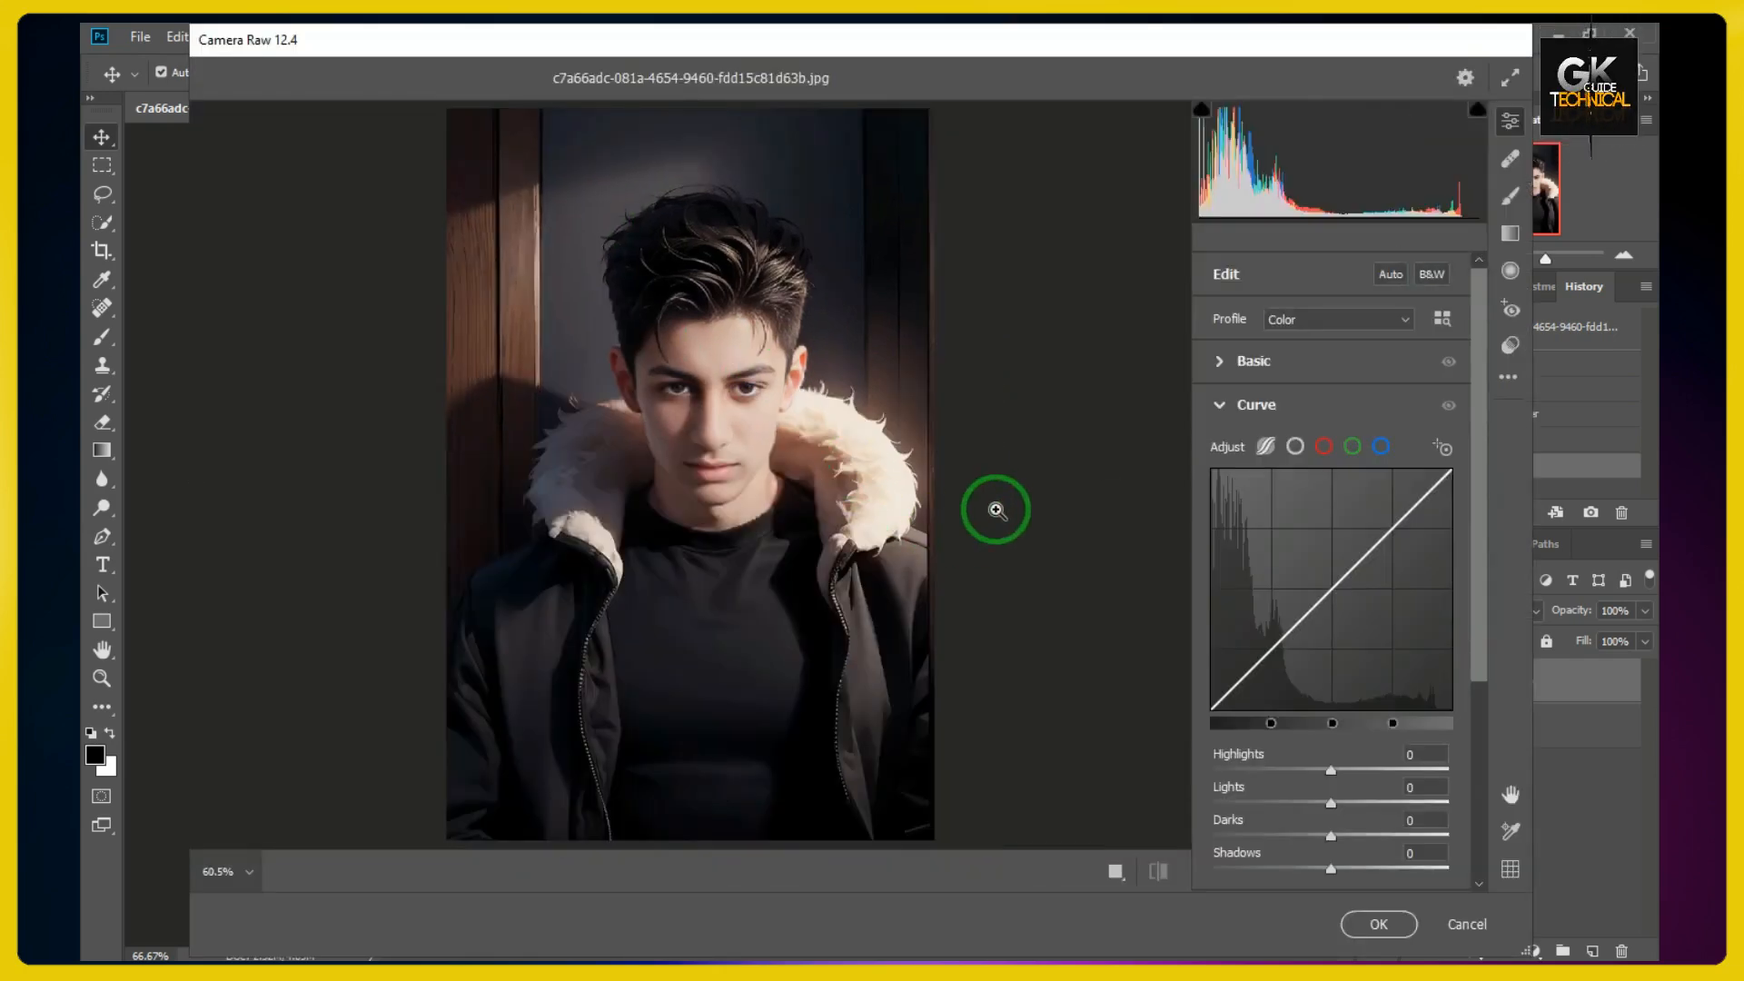
{"action": "left_click", "coordinate": [1240, 406]}
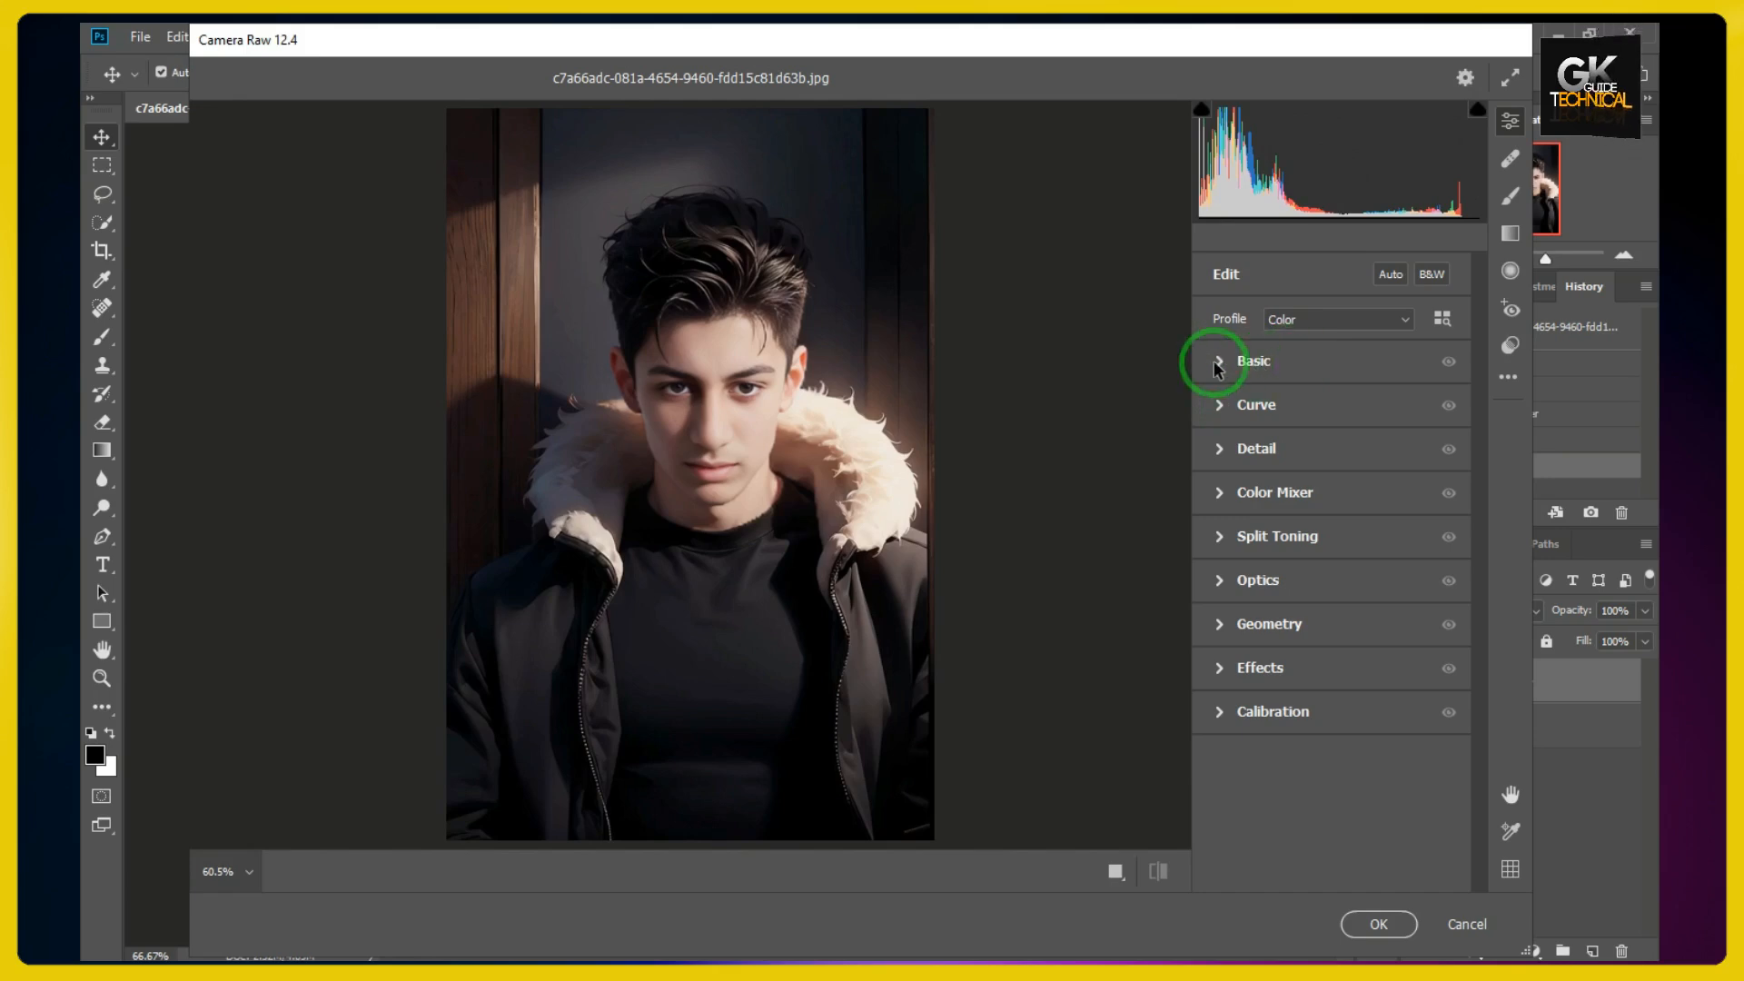
{"action": "left_click", "coordinate": [1219, 363]}
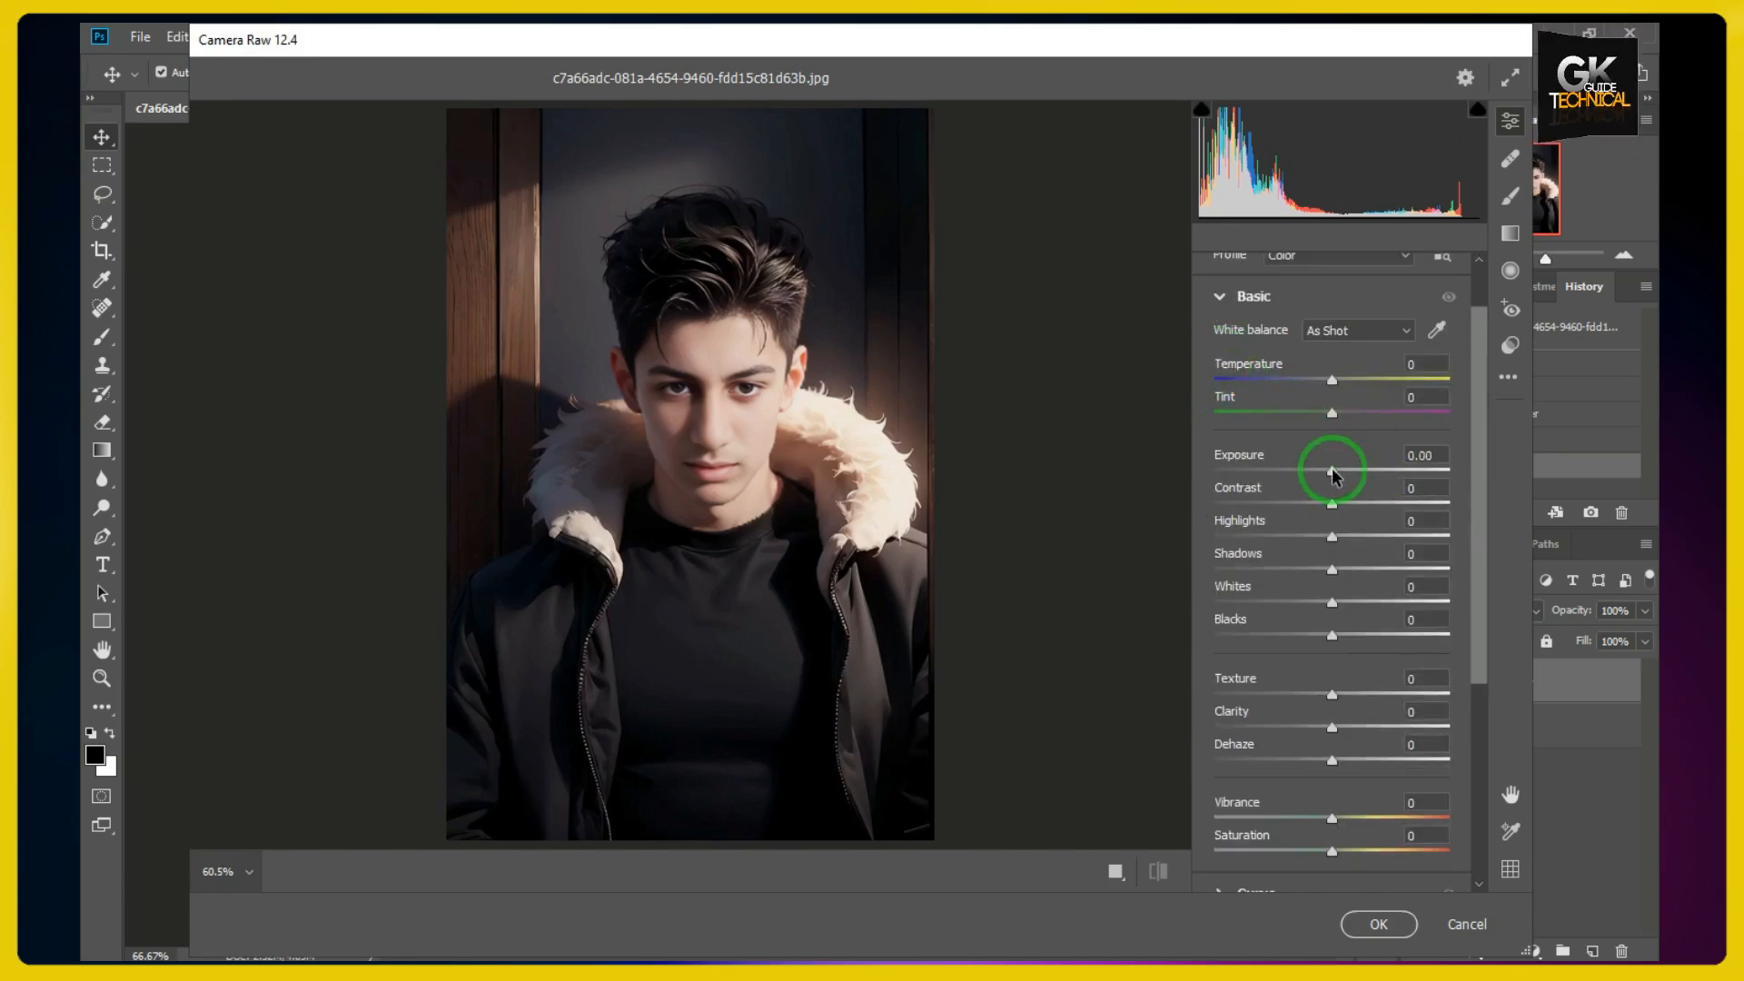
{"action": "left_click_drag", "start_coordinate": [1331, 472], "coordinate": [1362, 634]}
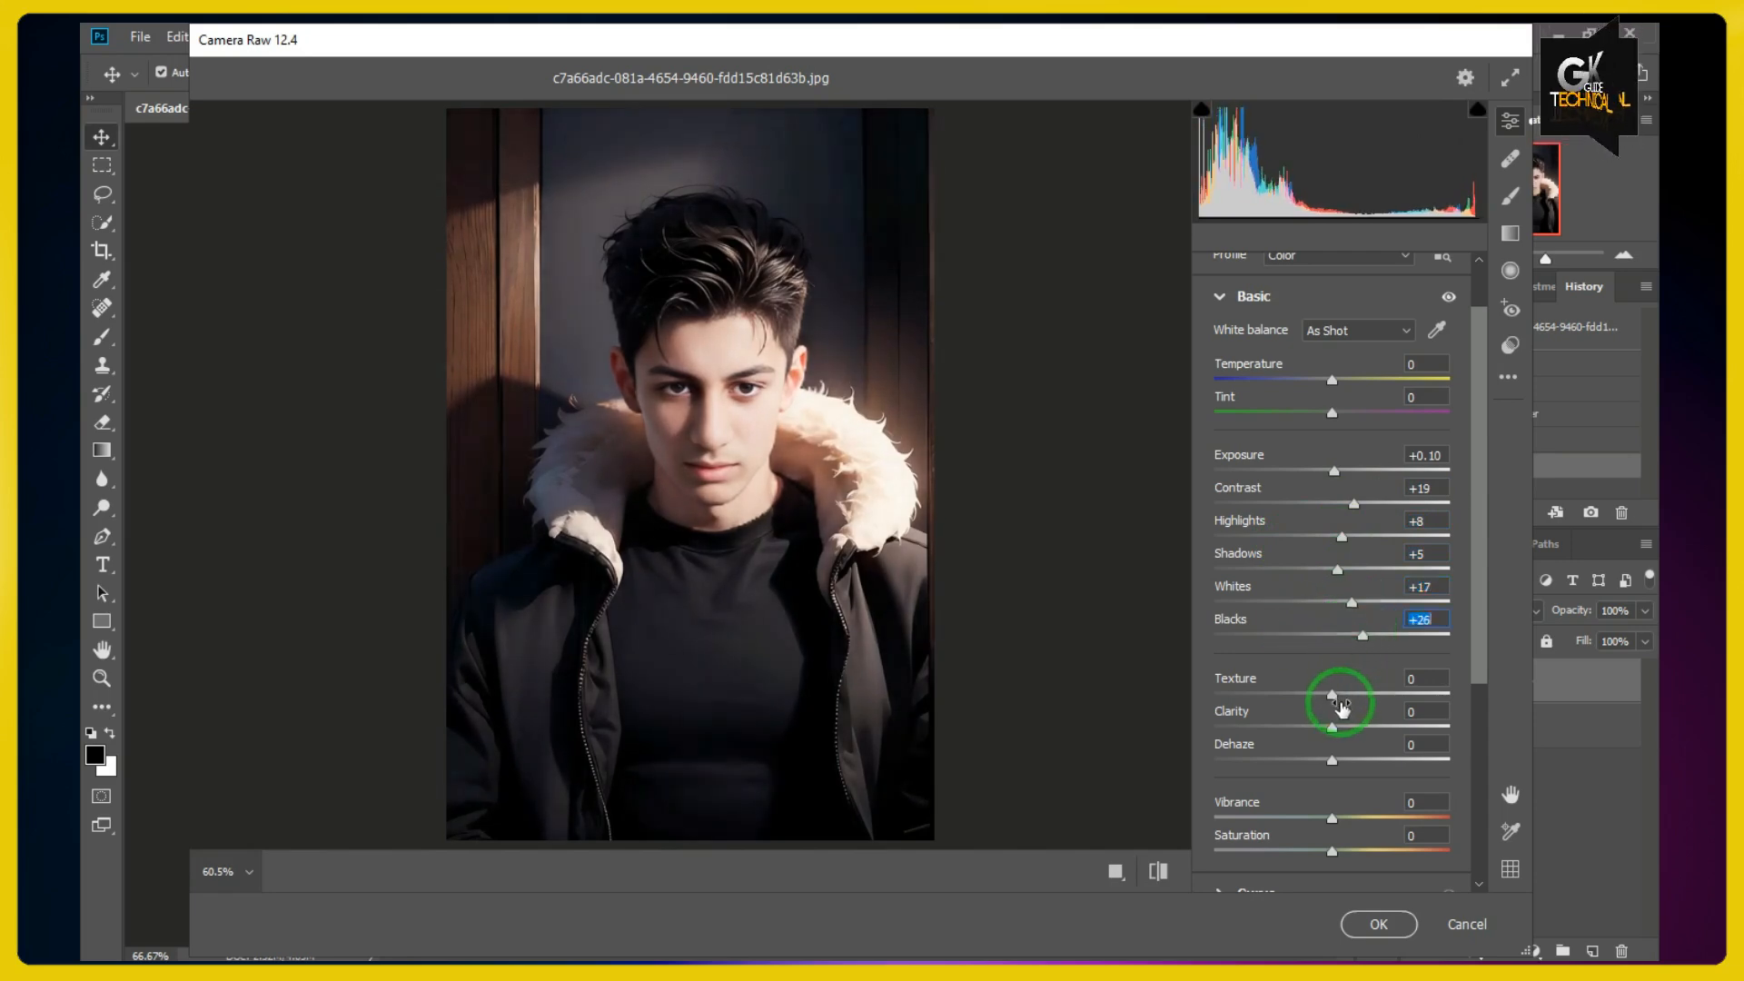
- Set Texture to +26, Clarity to +21, Dehaze to +3 and Vibrance to +19, and collapse the Basic settings
{"action": "left_click_drag", "start_coordinate": [1341, 707], "coordinate": [1340, 750]}
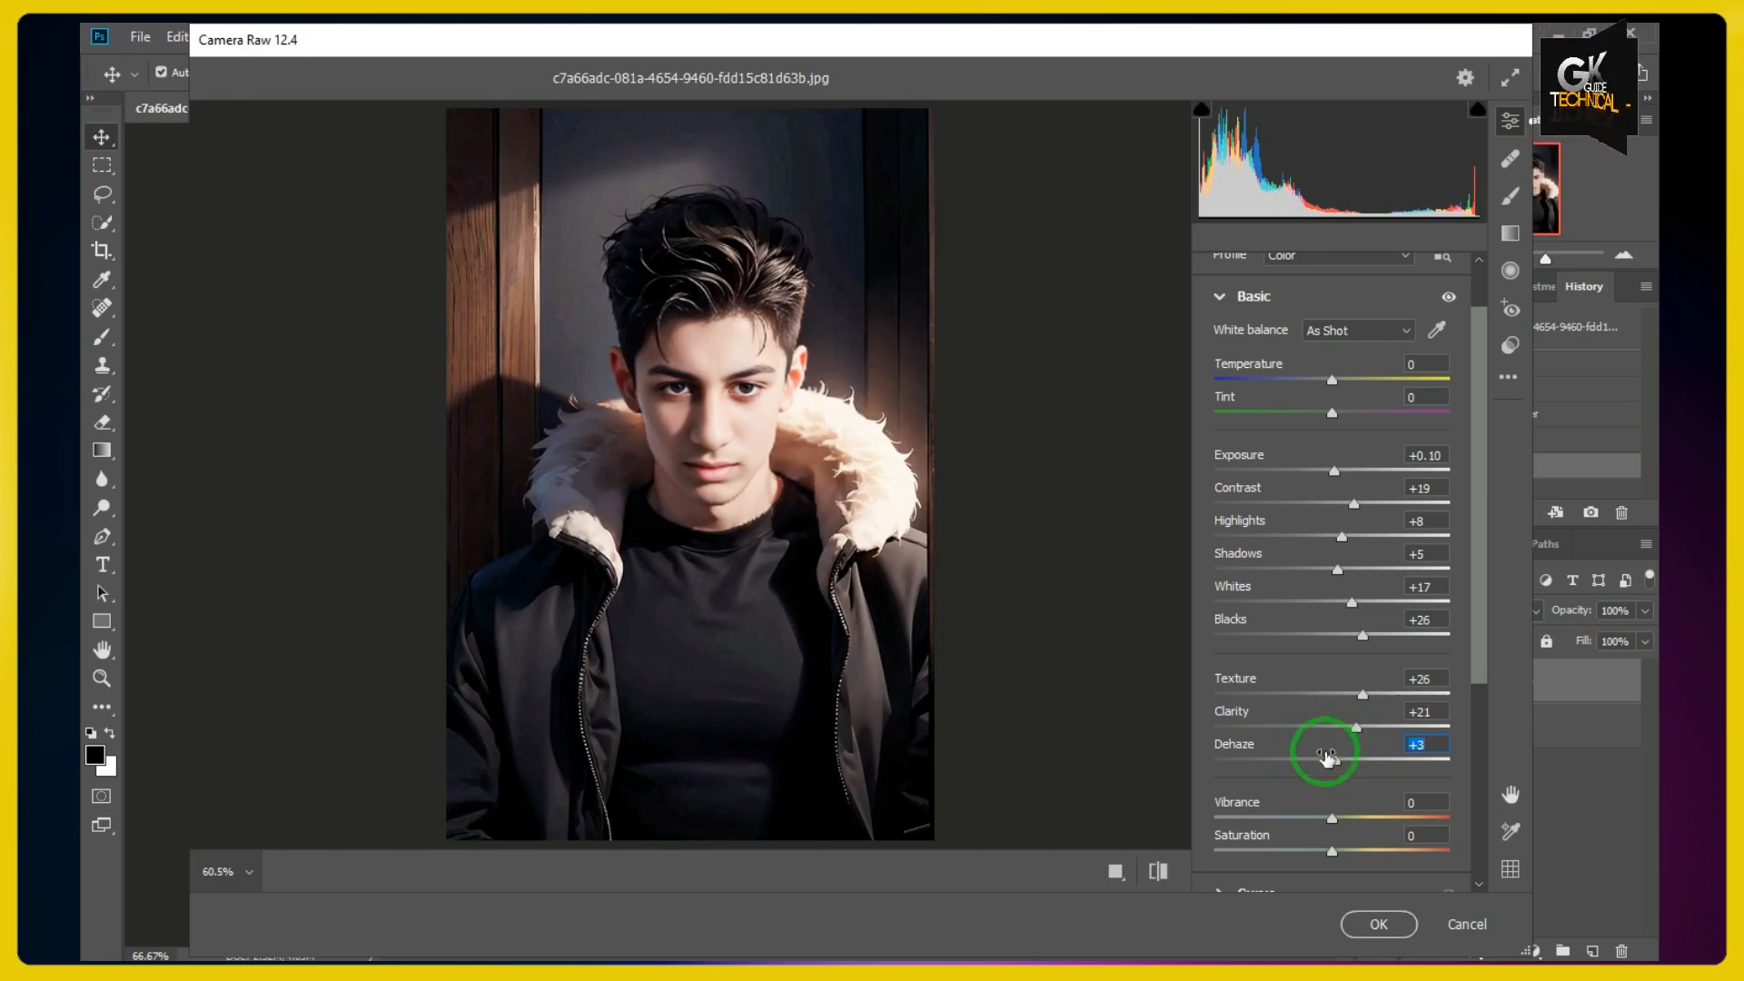
{"action": "scroll", "coordinate": [1371, 488], "scroll_direction": "down", "scroll_amount": 1}
{"action": "scroll", "coordinate": [1371, 488], "scroll_direction": "down", "scroll_amount": 1}
{"action": "mouse_move", "coordinate": [1333, 713]}
{"action": "left_mouse_down"}
{"action": "mouse_move", "coordinate": [1351, 717]}
{"action": "mouse_move", "coordinate": [1335, 743]}
{"action": "mouse_move", "coordinate": [1359, 739]}
{"action": "mouse_move", "coordinate": [1331, 741]}
{"action": "left_mouse_up"}
{"action": "scroll", "coordinate": [1299, 635], "scroll_direction": "down", "scroll_amount": 2}
{"action": "scroll", "coordinate": [1271, 663], "scroll_direction": "down", "scroll_amount": 1}
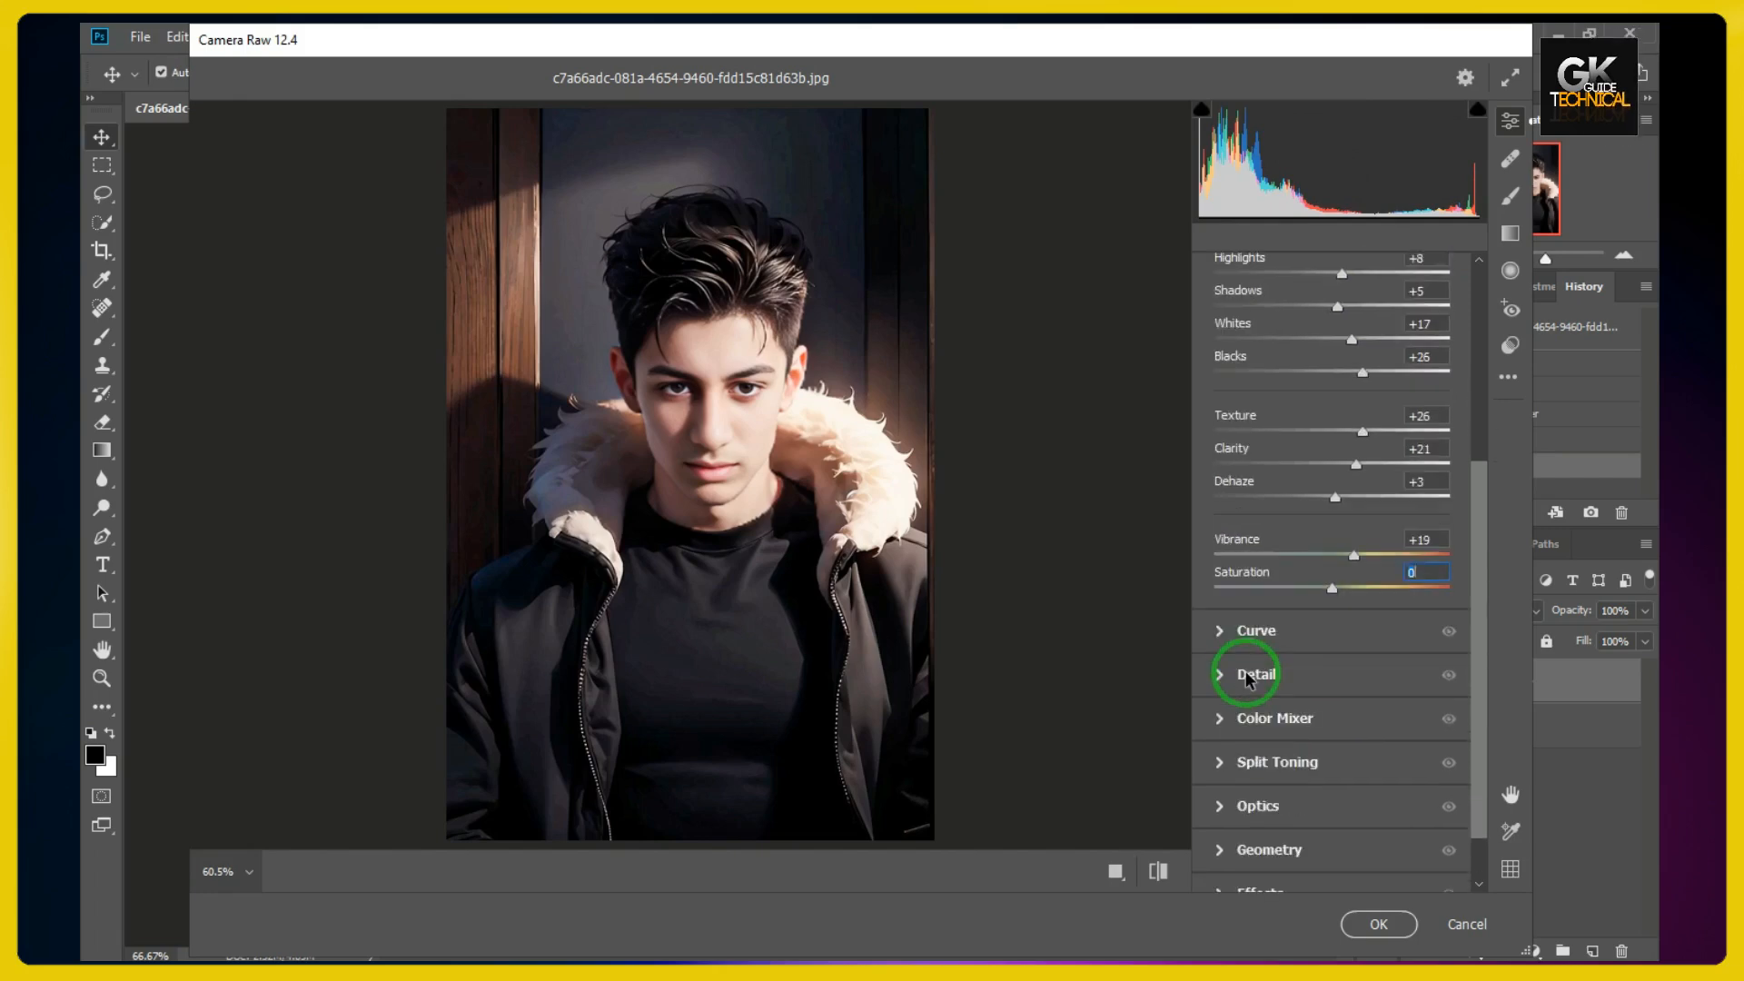
{"action": "scroll", "coordinate": [1237, 640], "scroll_direction": "up", "scroll_amount": 5}
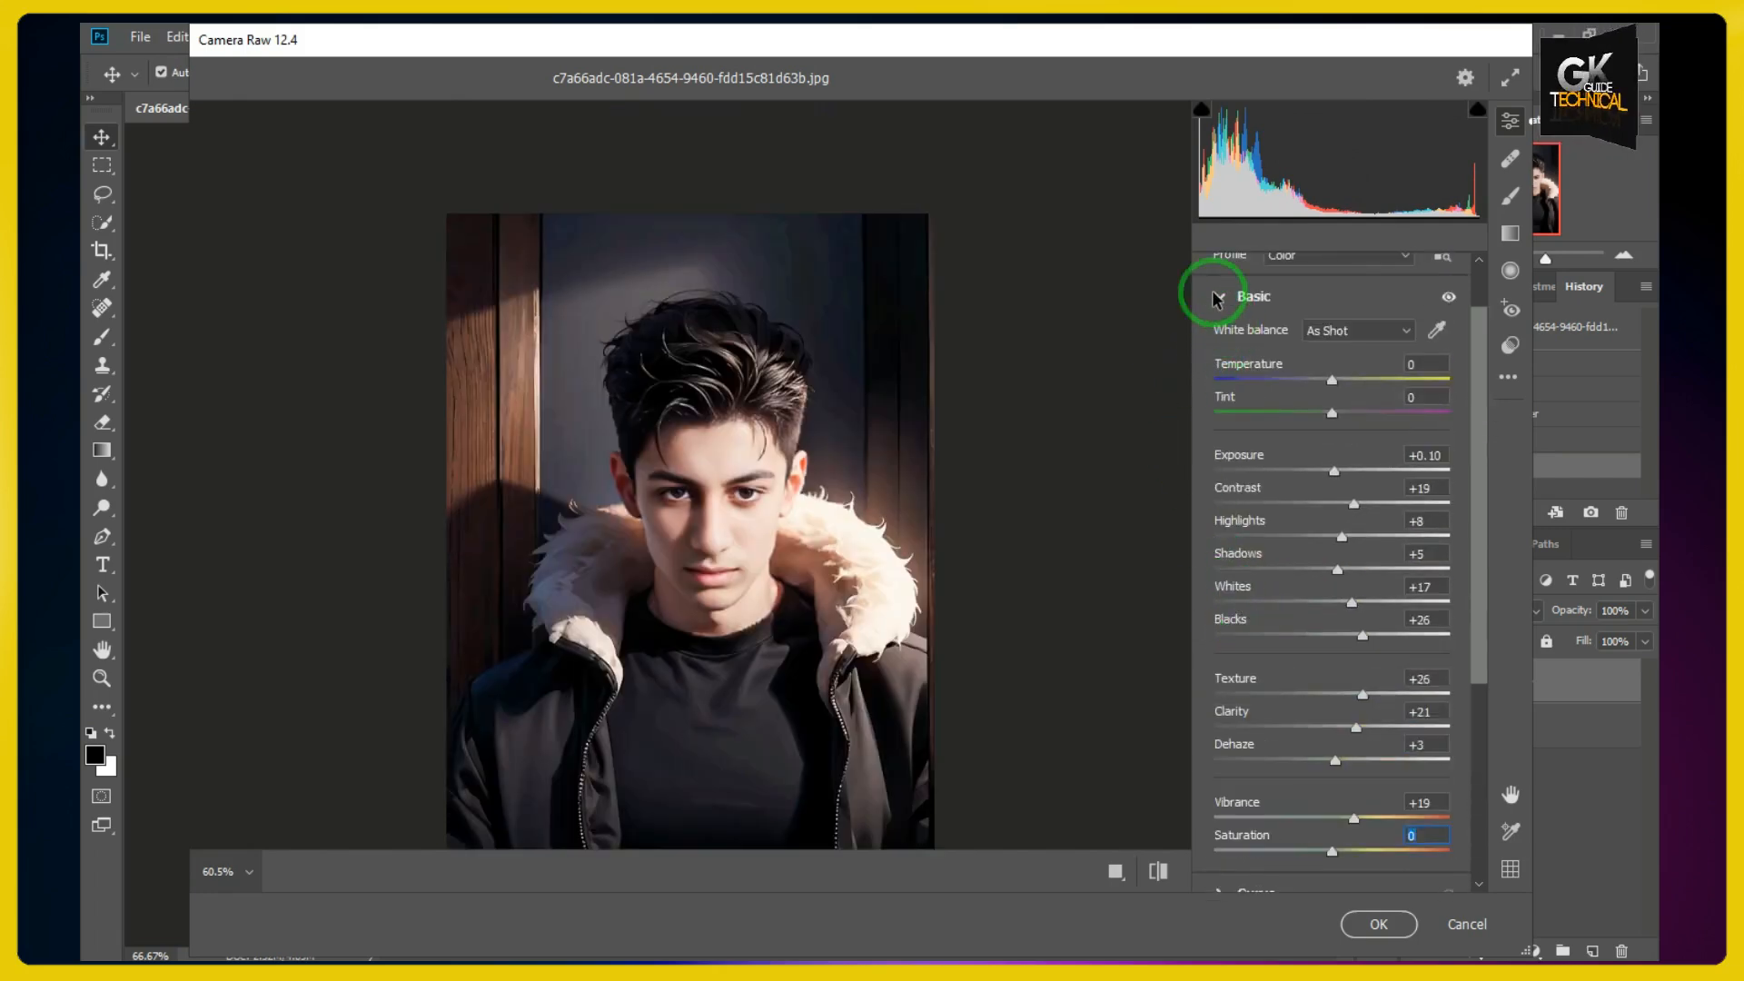
{"action": "left_click", "coordinate": [1220, 292]}
{"action": "scroll", "coordinate": [969, 356], "scroll_direction": "down", "scroll_amount": 3}
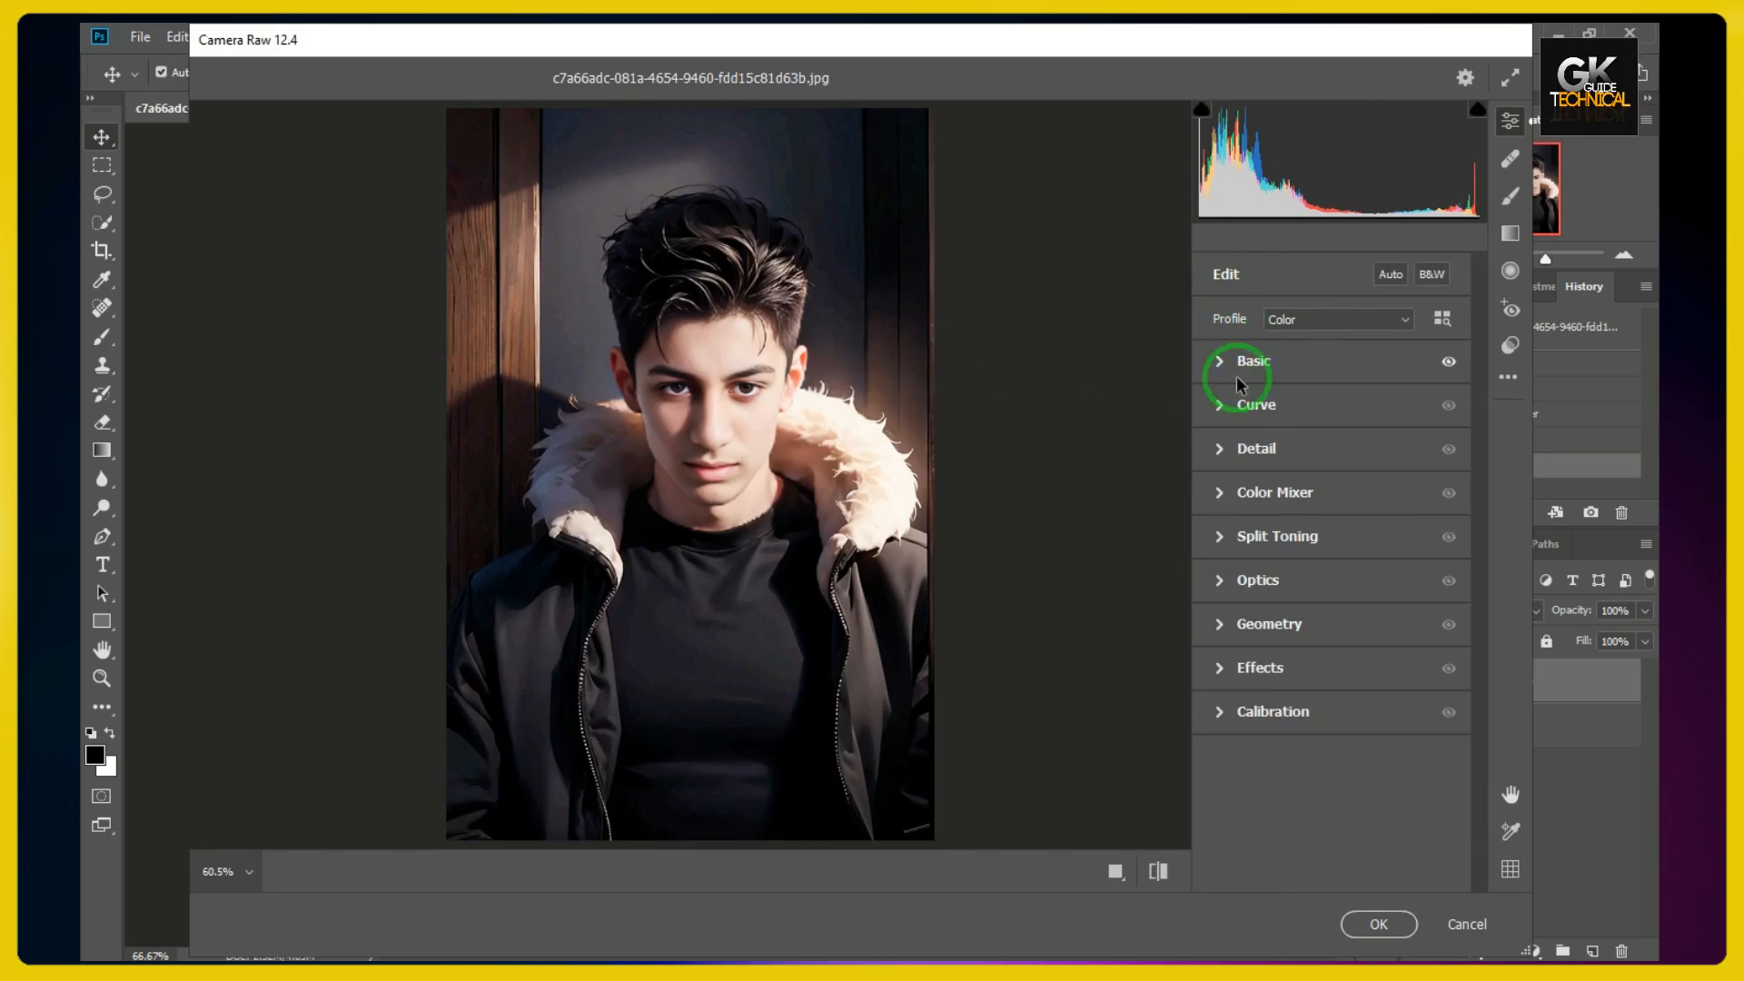
- Shift the tone curve's dark split point lower and set Highlights -36, Lights -20, Darks -6 and Shadows +27
{"action": "left_click", "coordinate": [1218, 404]}
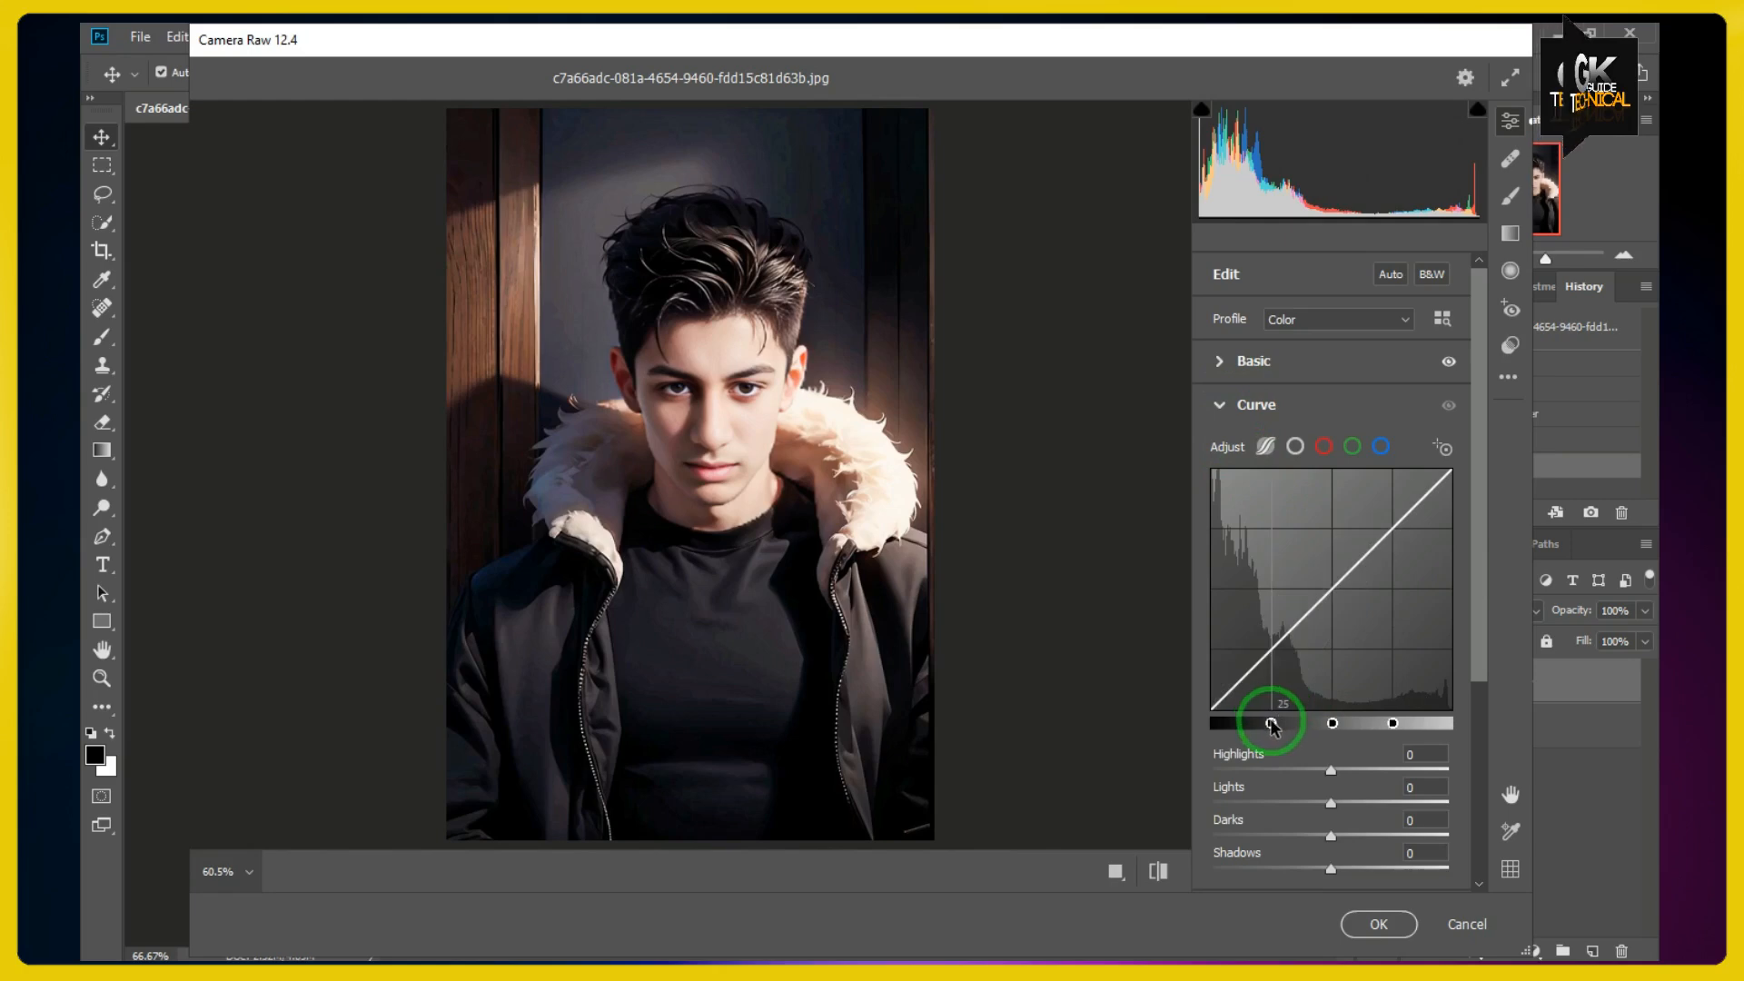
{"action": "left_click_drag", "start_coordinate": [1270, 723], "coordinate": [1254, 725]}
{"action": "scroll", "coordinate": [1328, 643], "scroll_direction": "down", "scroll_amount": 2}
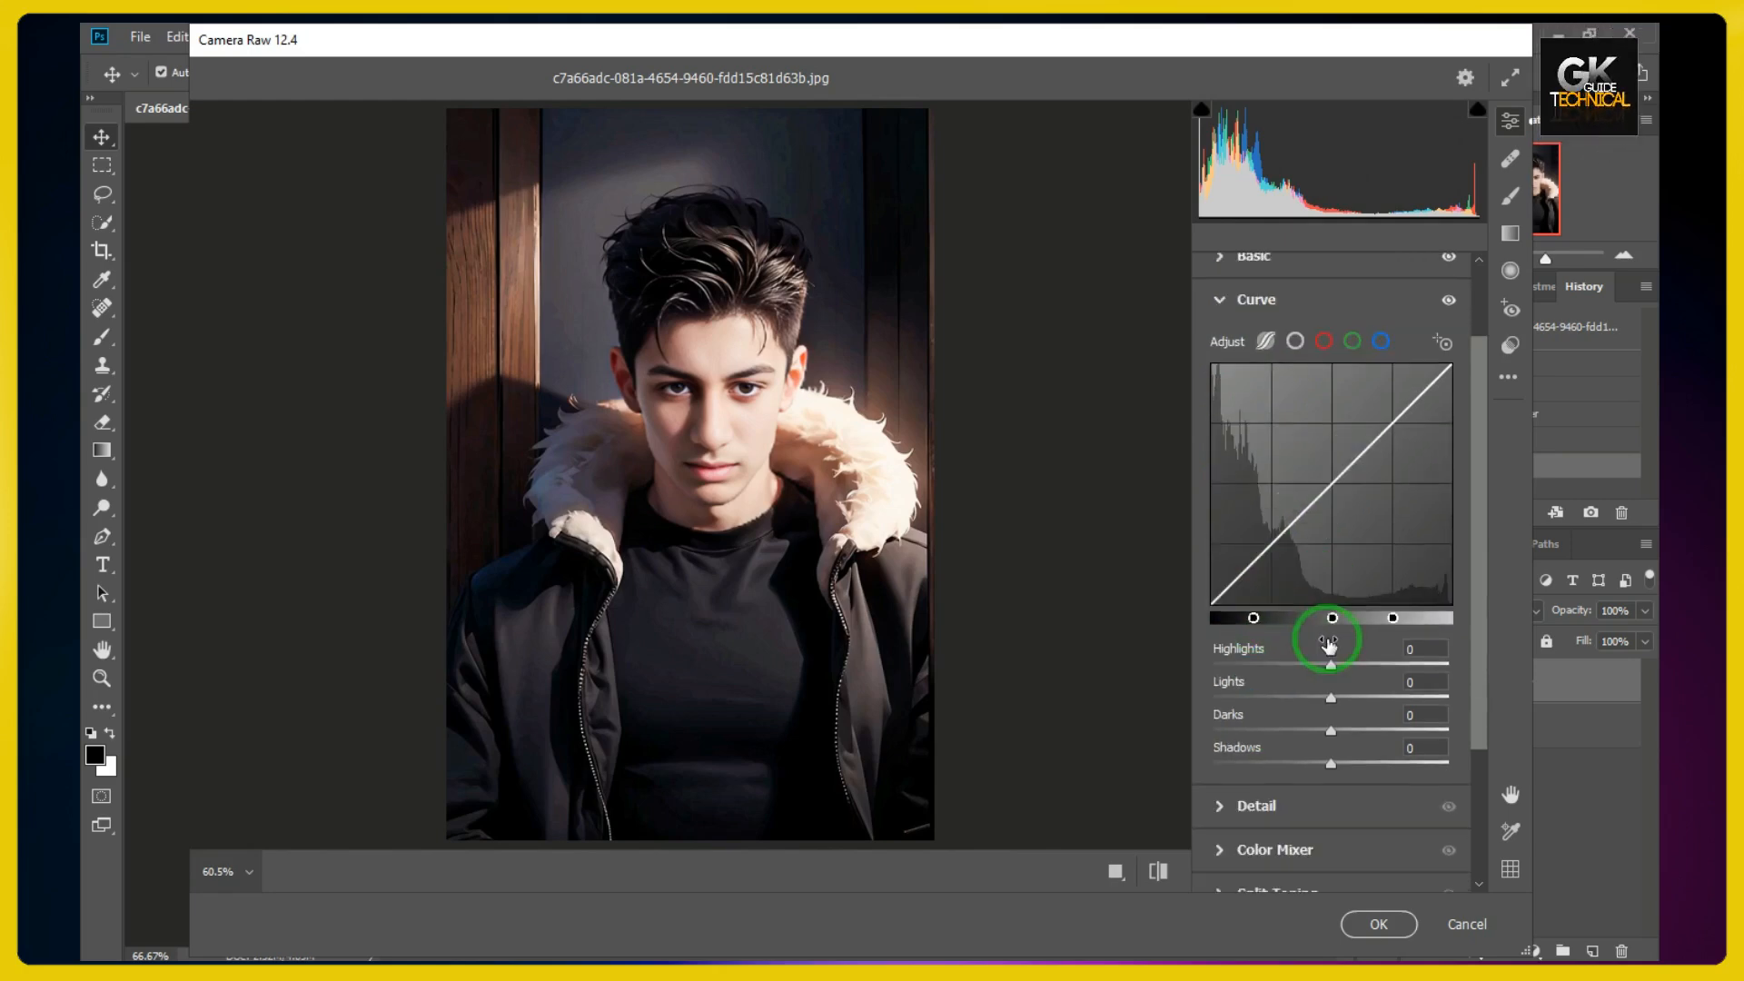
{"action": "left_click_drag", "start_coordinate": [1331, 672], "coordinate": [1365, 767]}
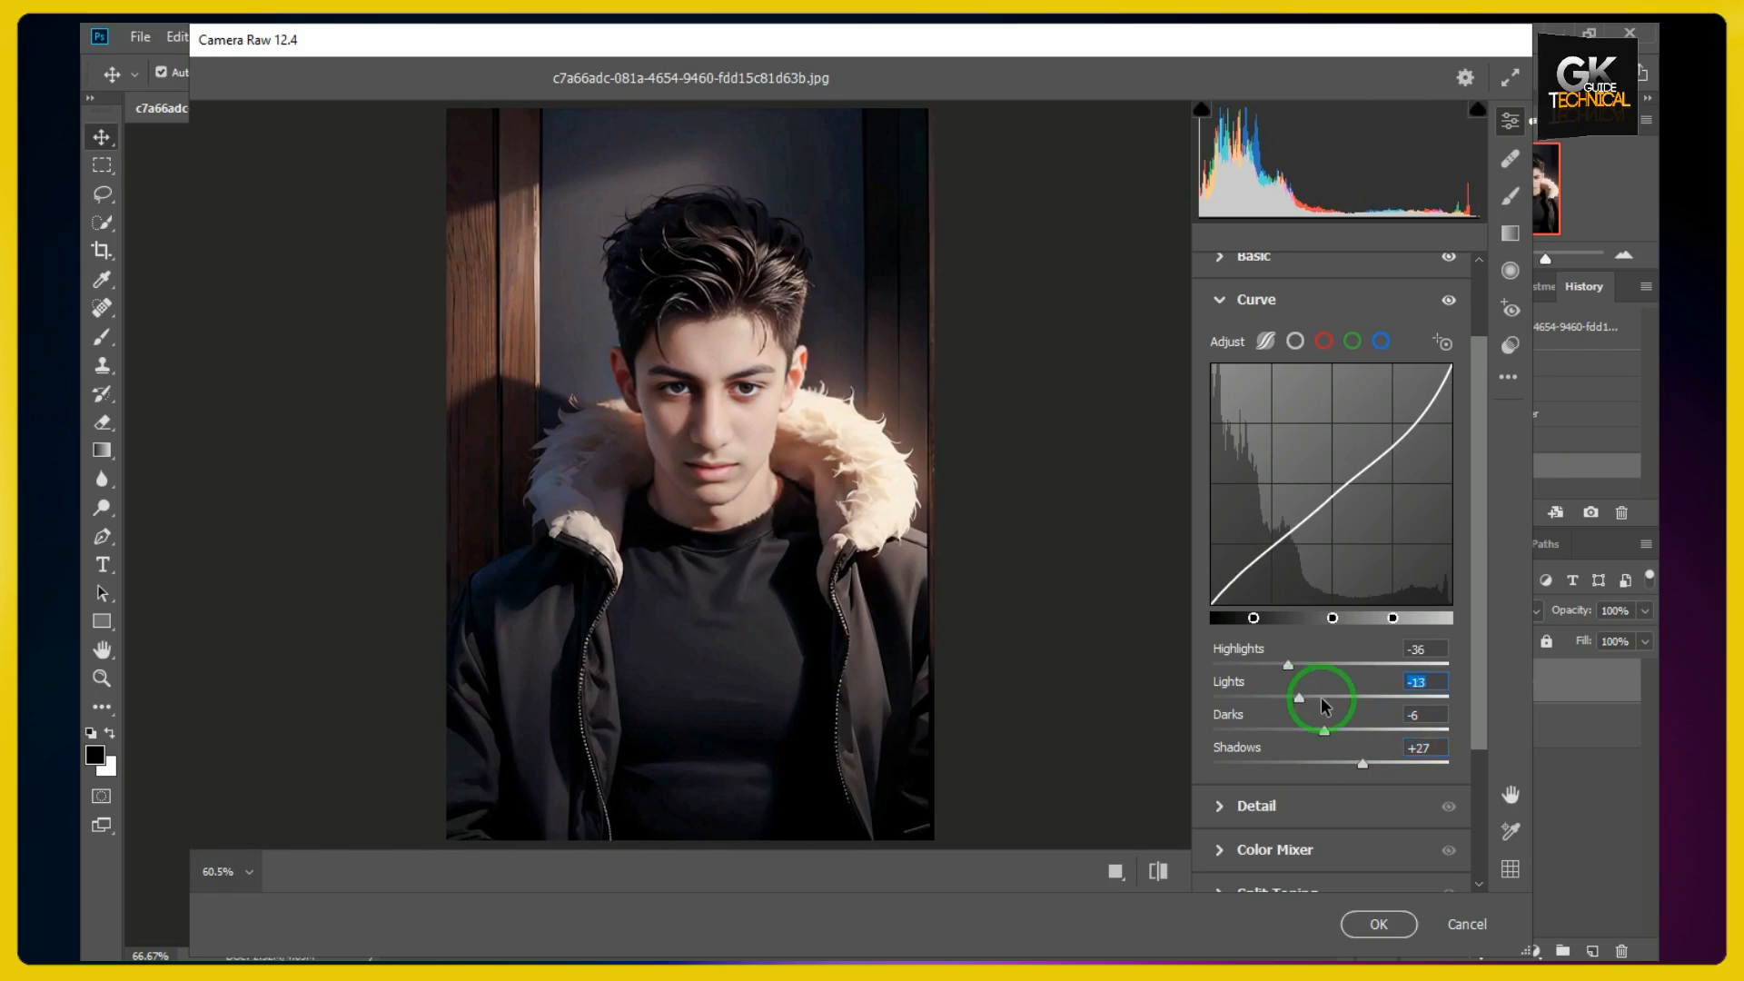
{"action": "left_click_drag", "start_coordinate": [1300, 698], "coordinate": [1308, 702]}
{"action": "scroll", "coordinate": [1308, 699], "scroll_direction": "down", "scroll_amount": 3}
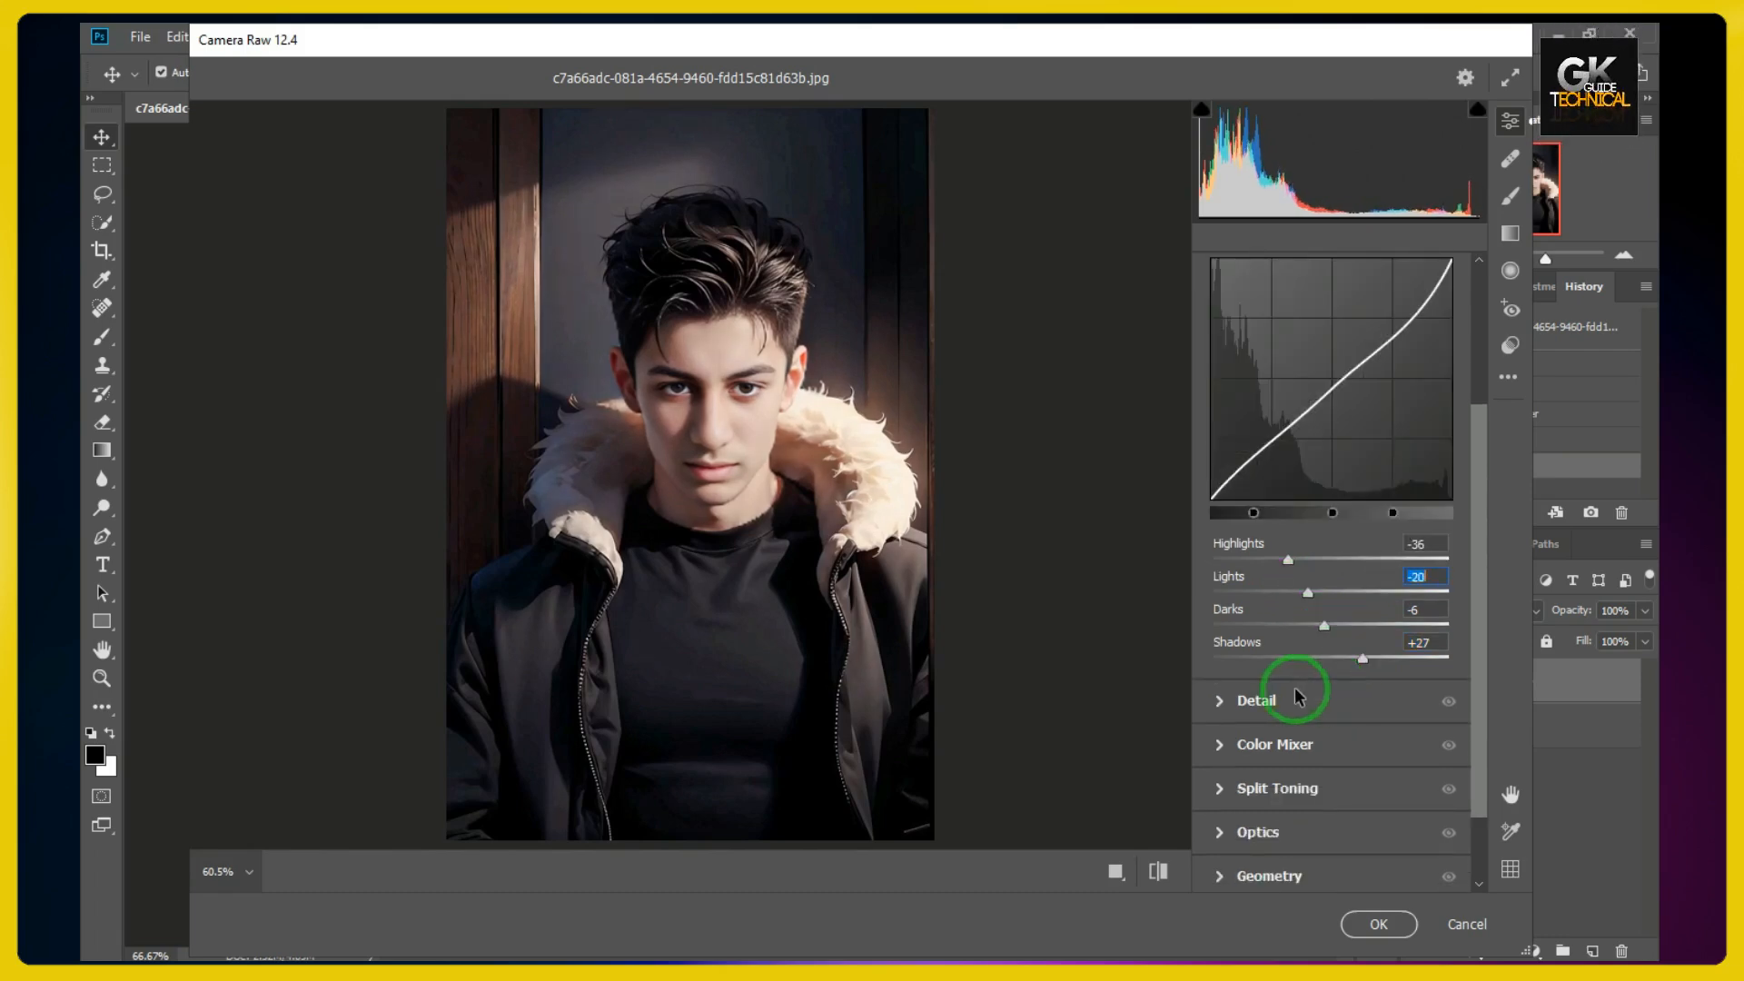
- In the Detail settings, set Sharpening to 5, Noise Reduction to 10 and Color Noise Reduction to 3
{"action": "left_click", "coordinate": [1220, 649]}
{"action": "left_click_drag", "start_coordinate": [1277, 647], "coordinate": [1228, 652]}
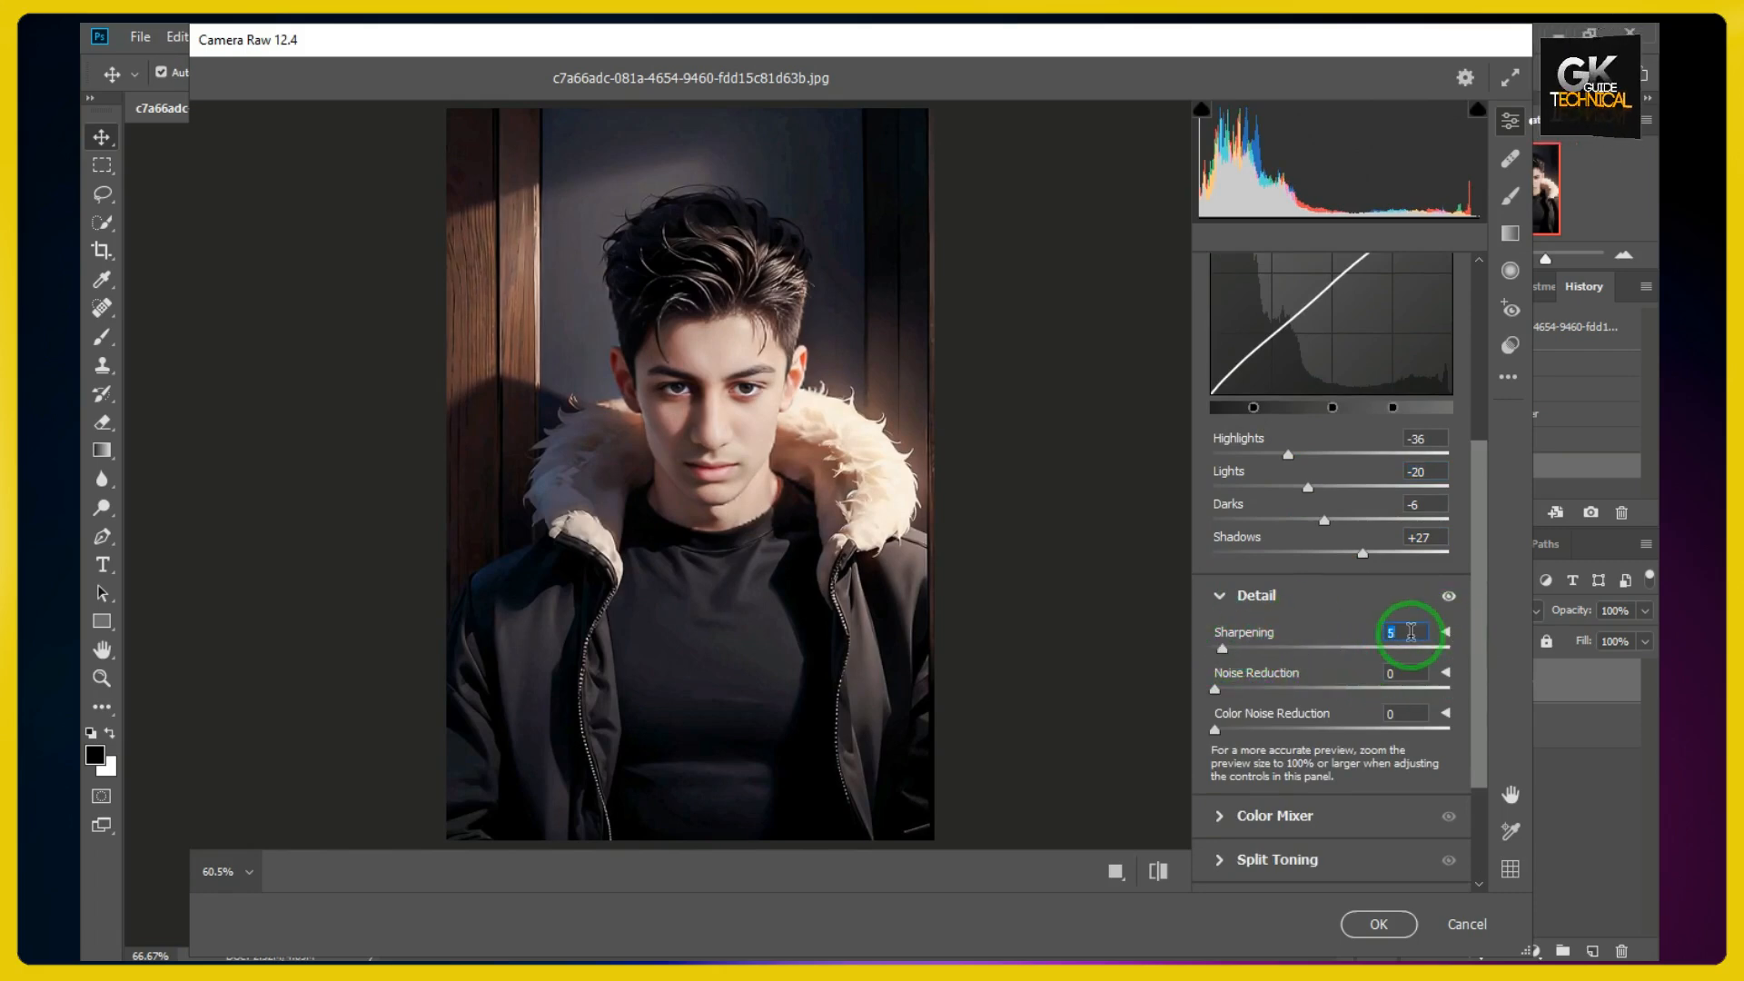
{"action": "type", "text": "10"}
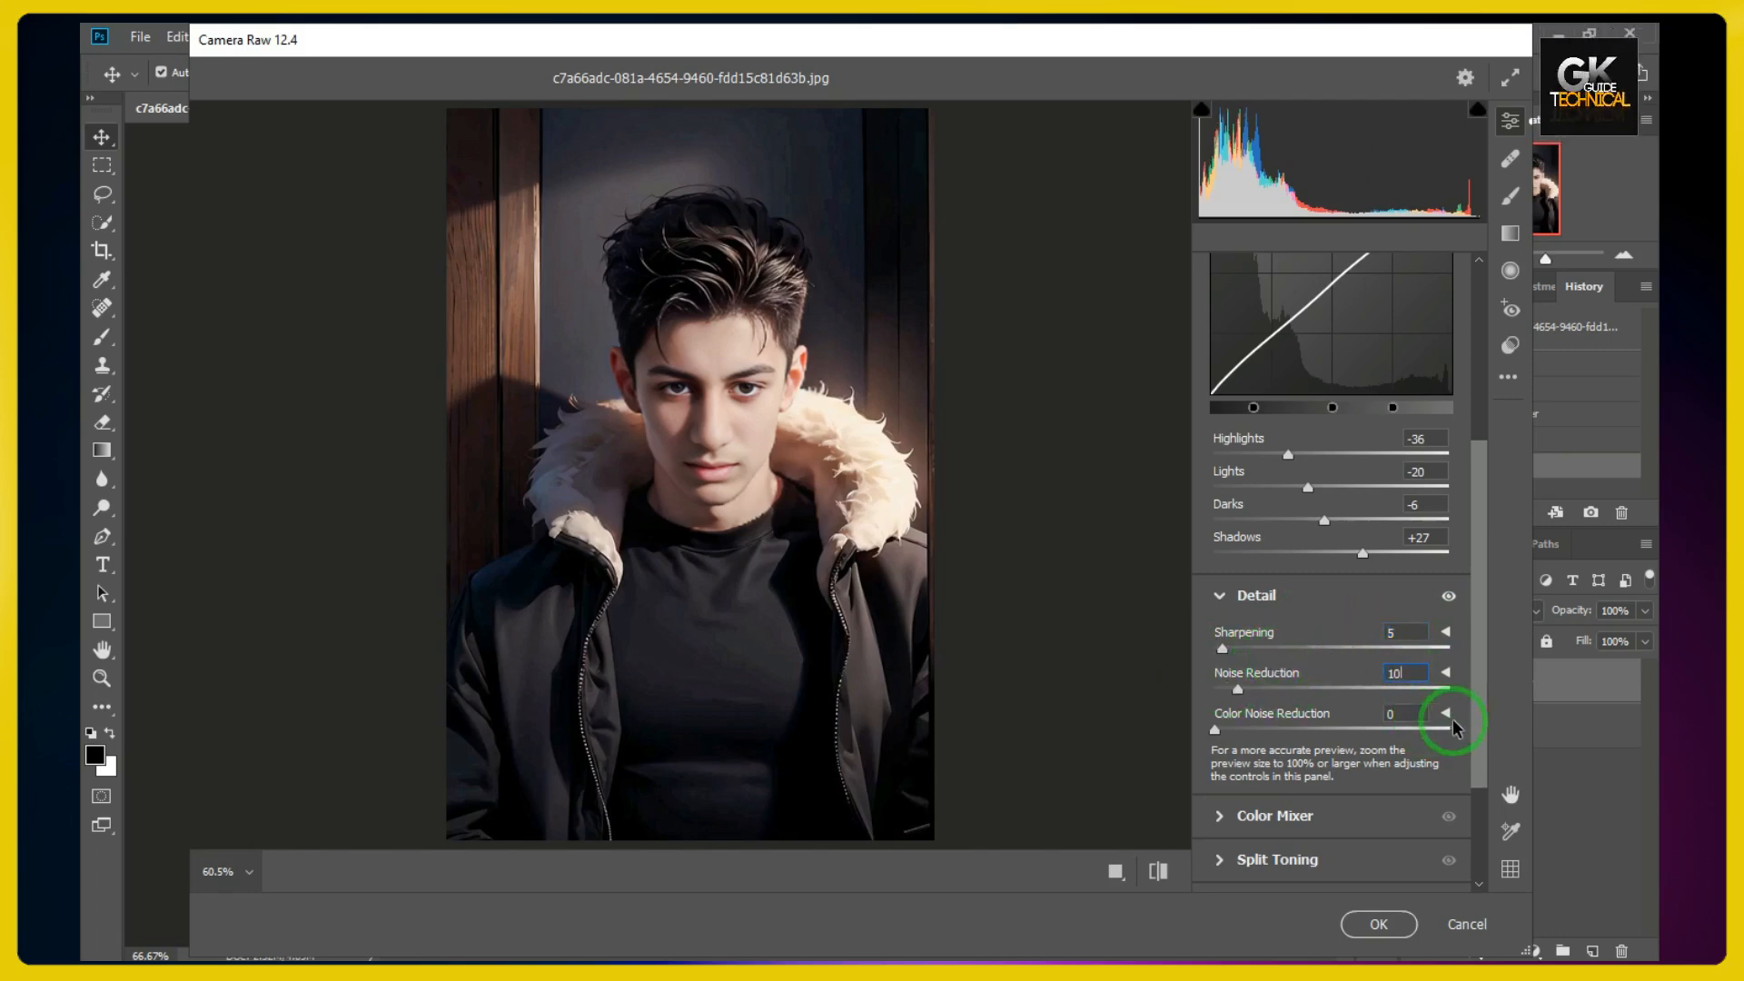
{"action": "key", "text": "Tab"}
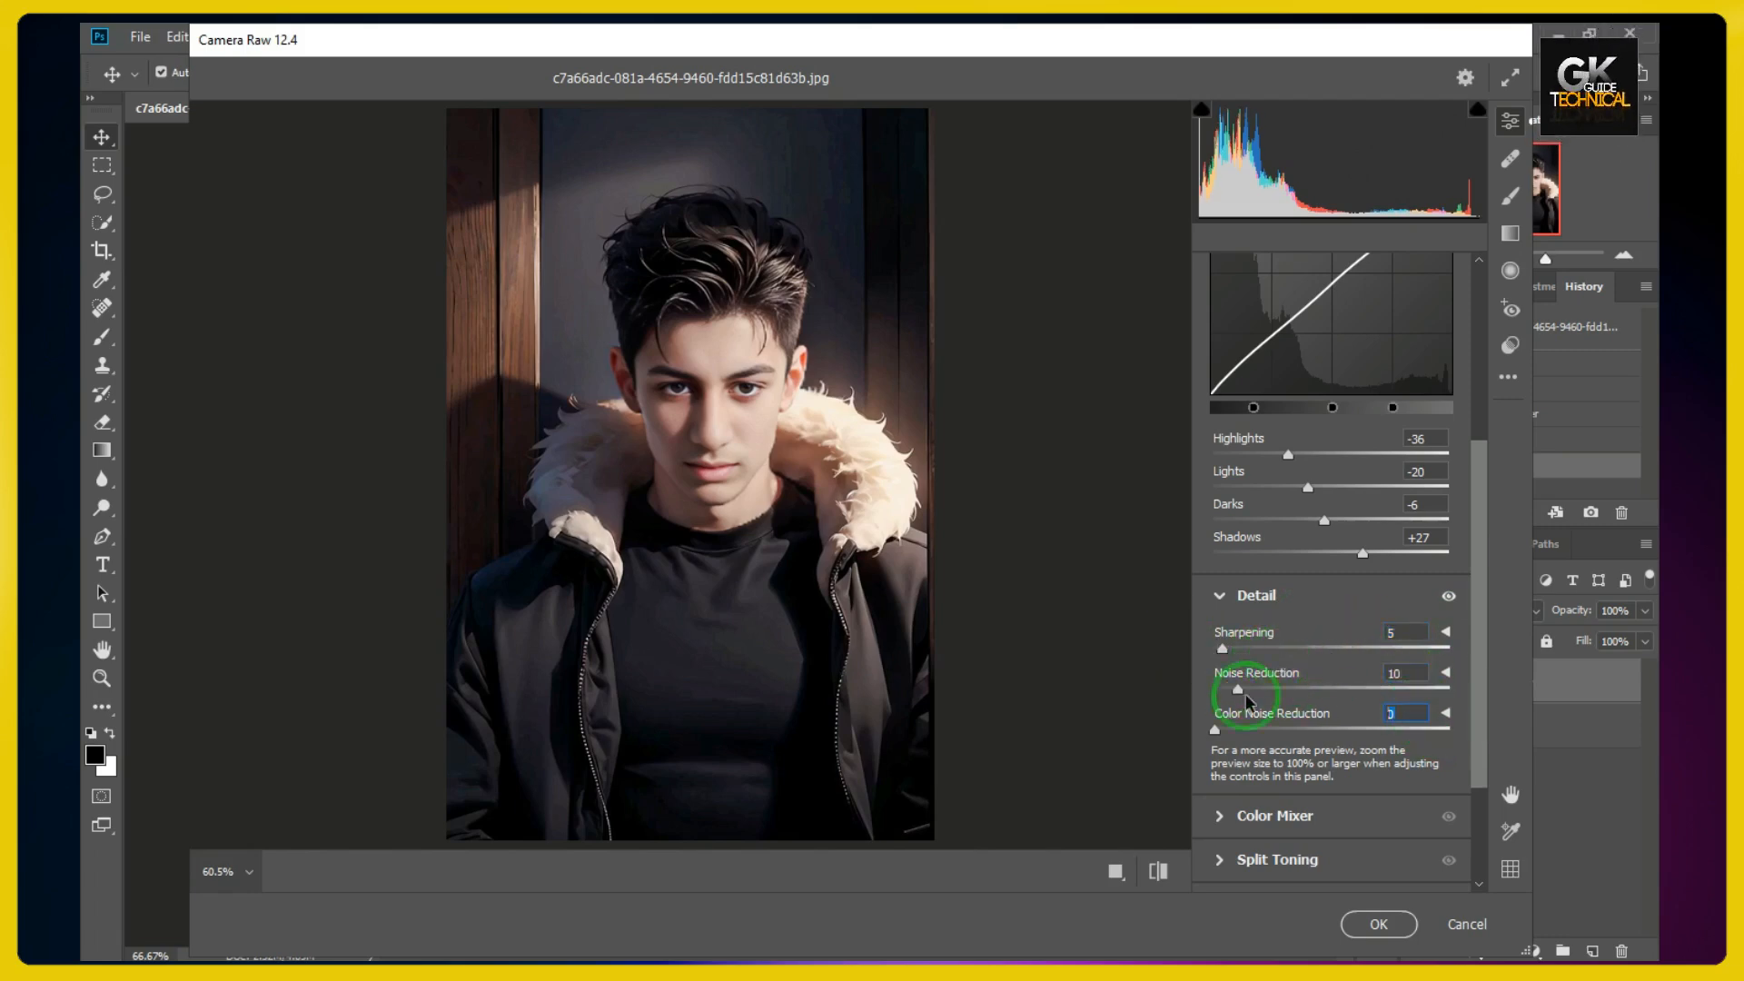
{"action": "type", "text": "3"}
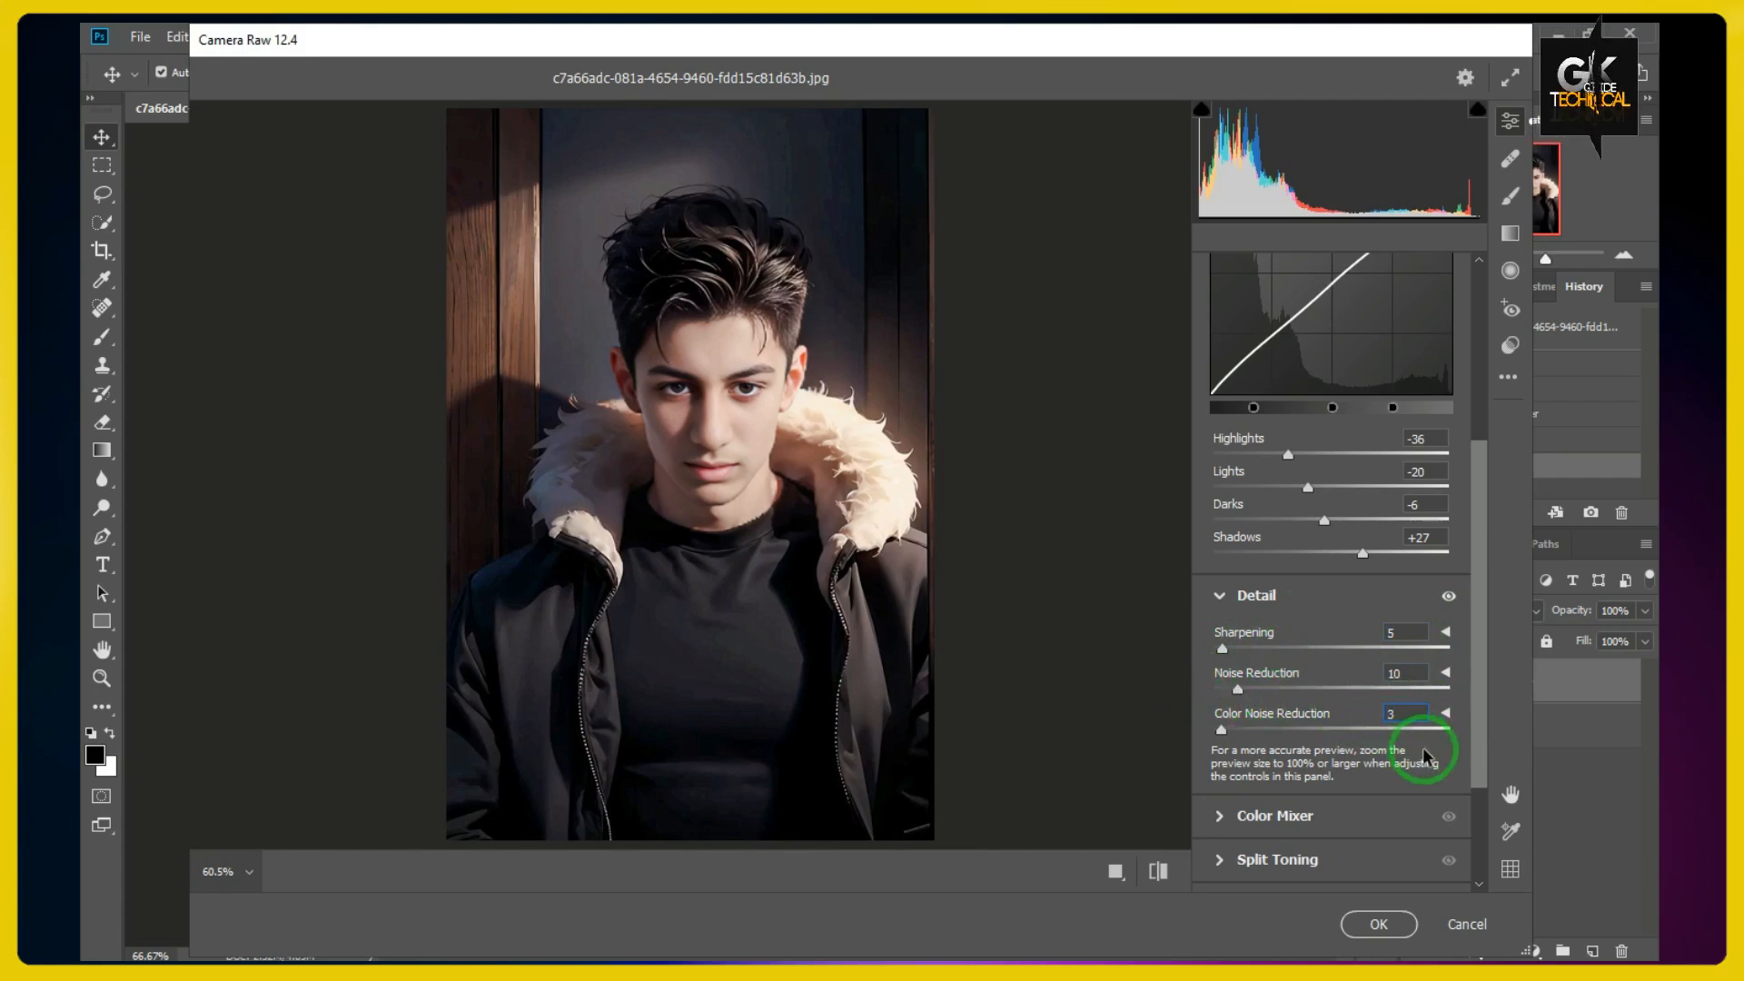
- In the Color Mixer's Hue settings, set Aquas to +5 and Reds to +5, and apply the Camera Raw Filter
{"action": "scroll", "coordinate": [1371, 702], "scroll_direction": "down", "scroll_amount": 3}
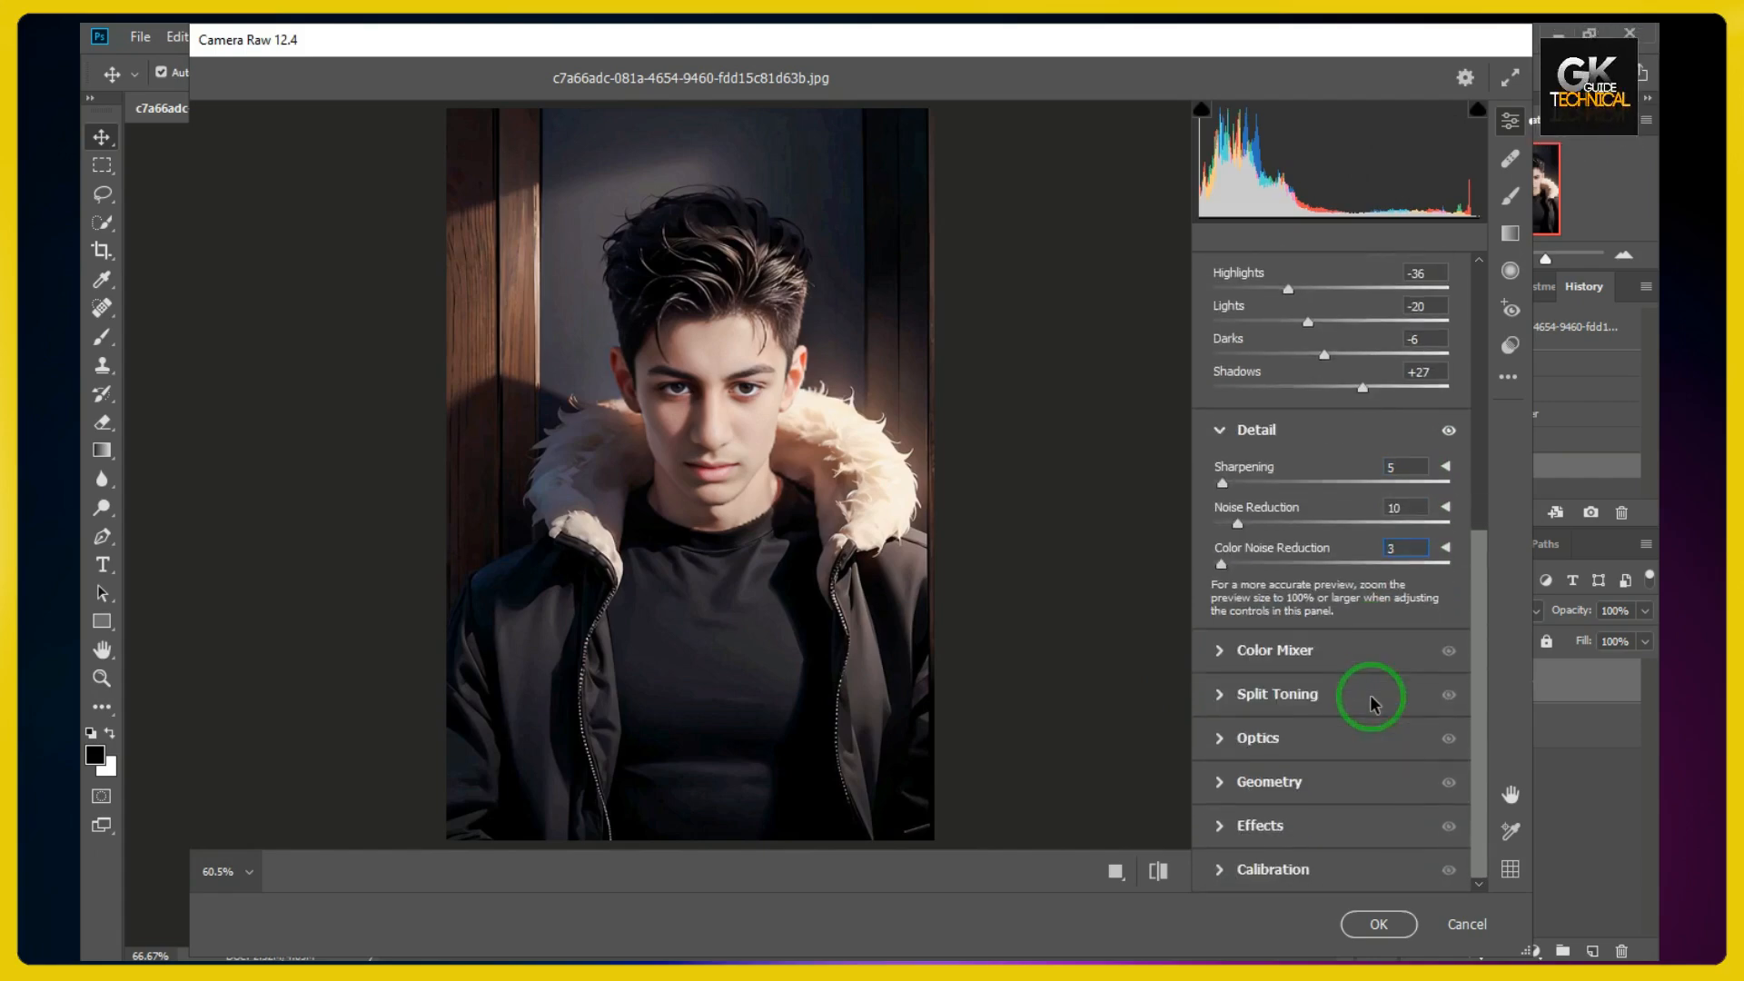
{"action": "left_click", "coordinate": [1218, 651]}
{"action": "mouse_move", "coordinate": [1331, 650]}
{"action": "left_mouse_down"}
{"action": "mouse_move", "coordinate": [1378, 653]}
{"action": "mouse_move", "coordinate": [1332, 652]}
{"action": "left_mouse_up"}
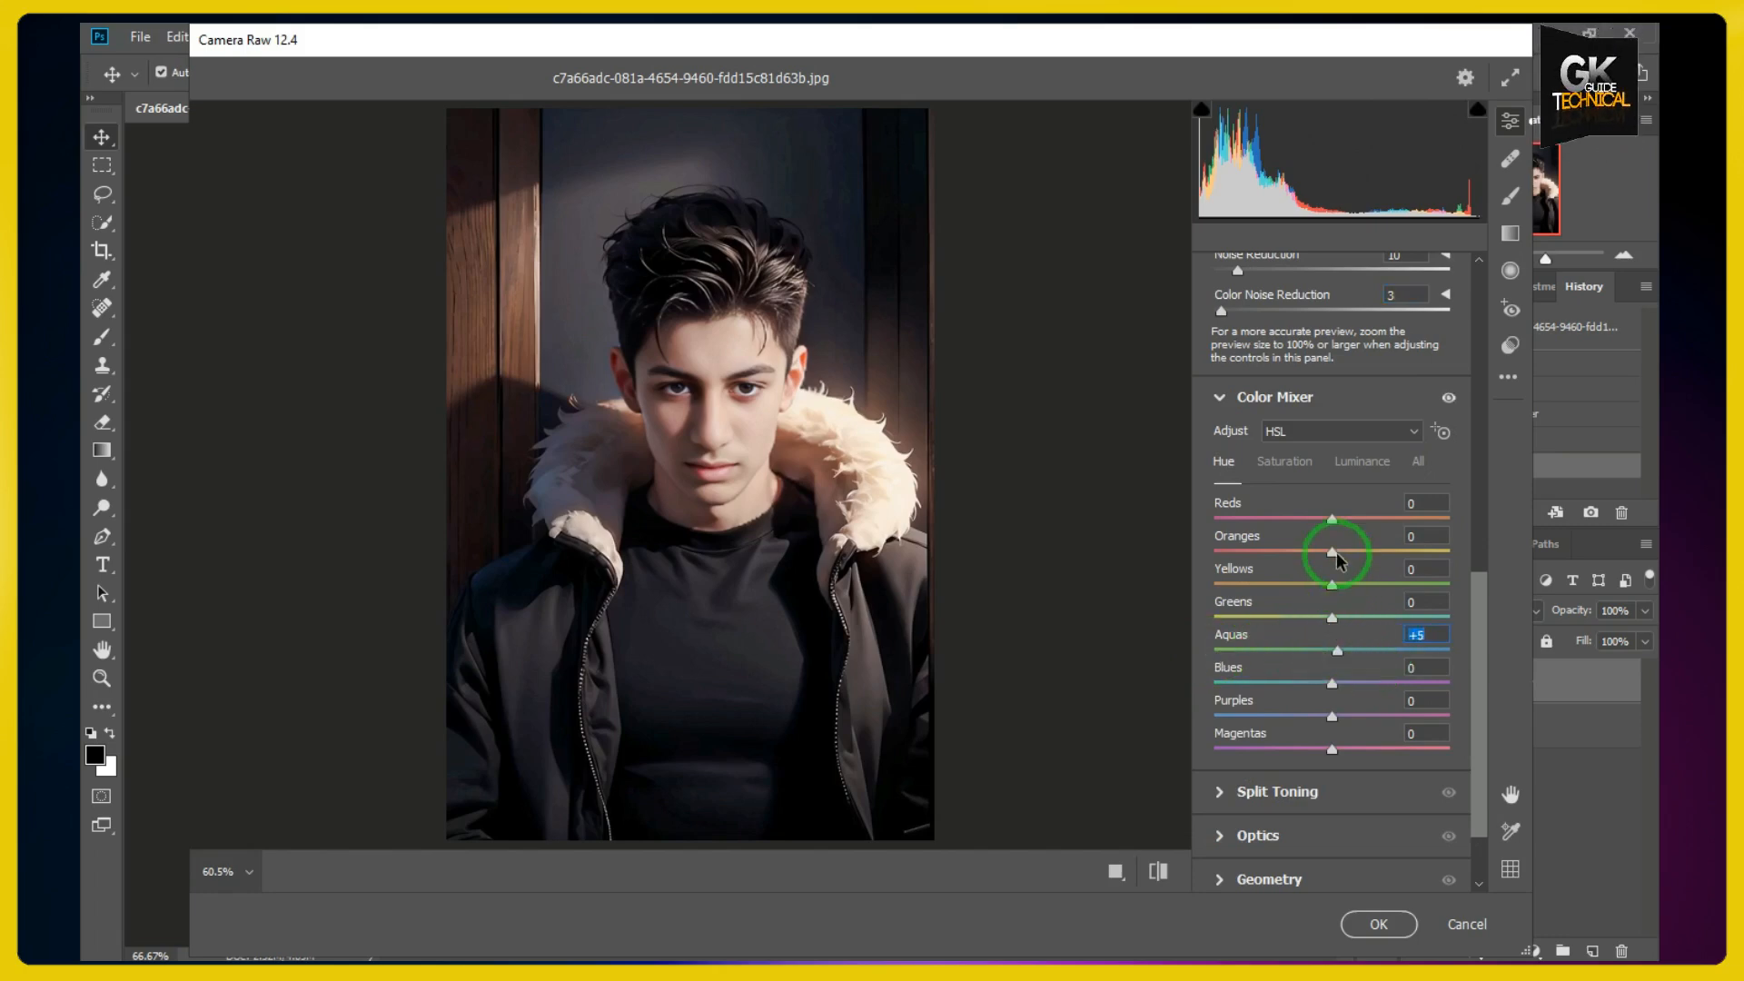
{"action": "mouse_move", "coordinate": [1332, 518]}
{"action": "left_mouse_down"}
{"action": "mouse_move", "coordinate": [1382, 519]}
{"action": "mouse_move", "coordinate": [1294, 522]}
{"action": "mouse_move", "coordinate": [1365, 525]}
{"action": "mouse_move", "coordinate": [1342, 531]}
{"action": "left_mouse_up"}
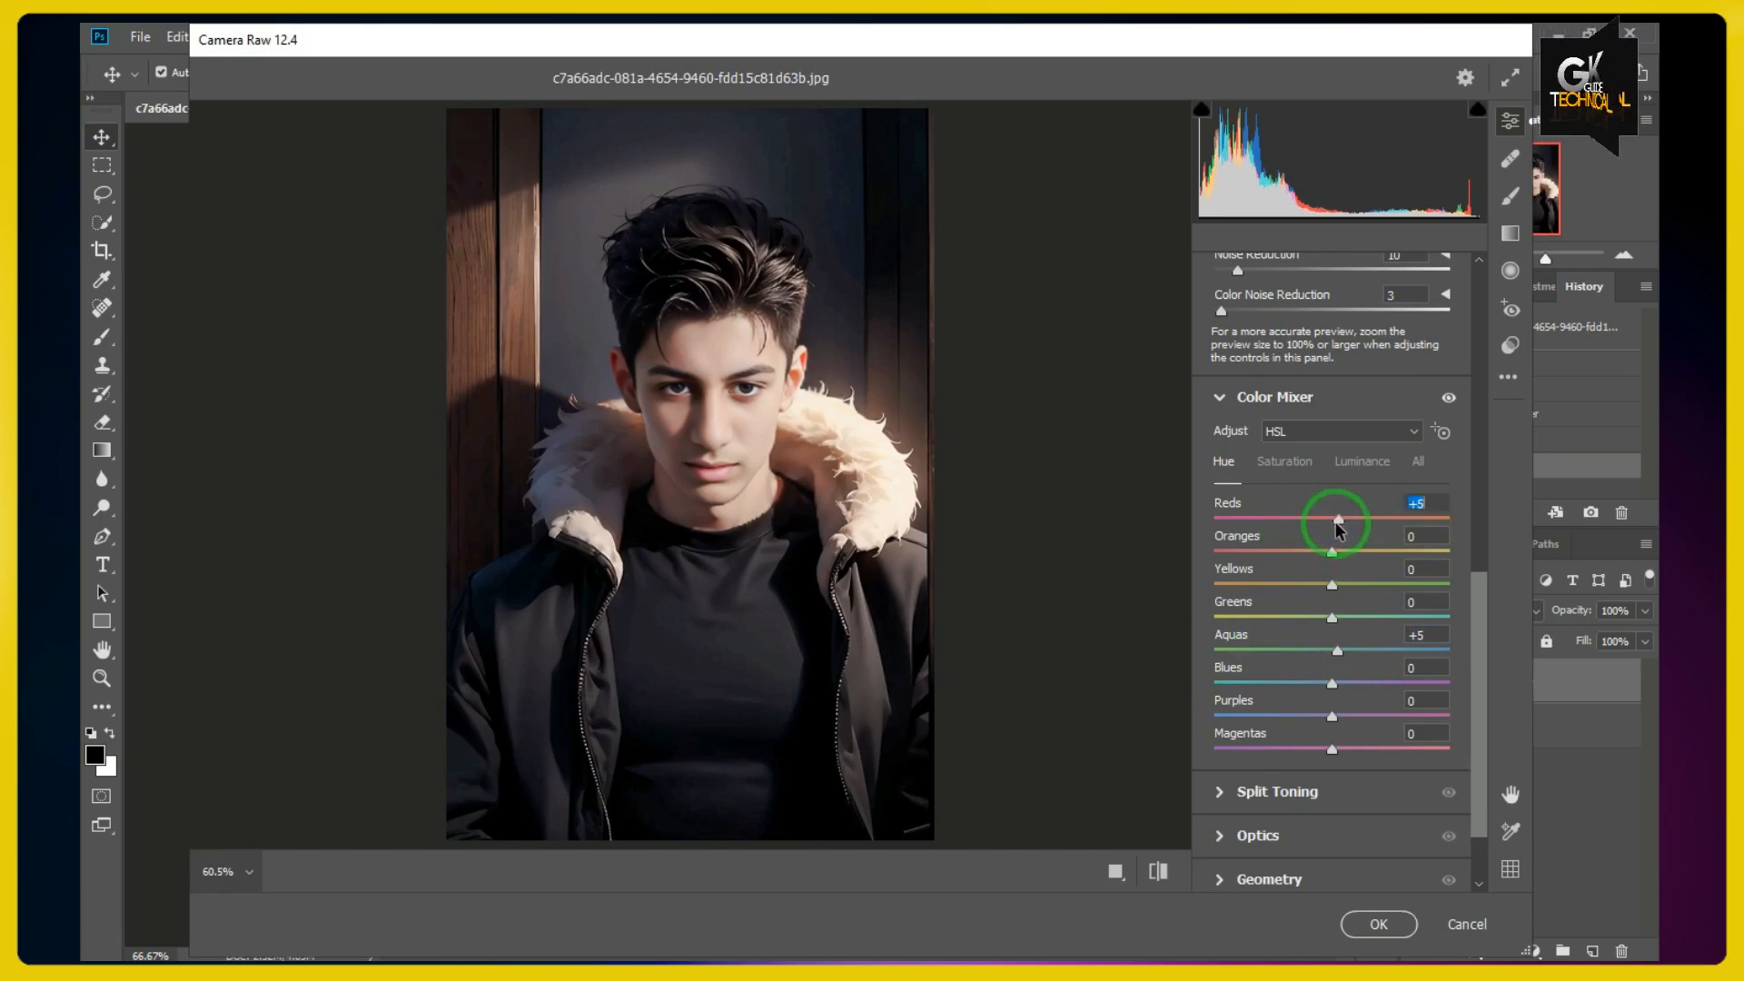
{"action": "left_click", "coordinate": [1367, 924]}
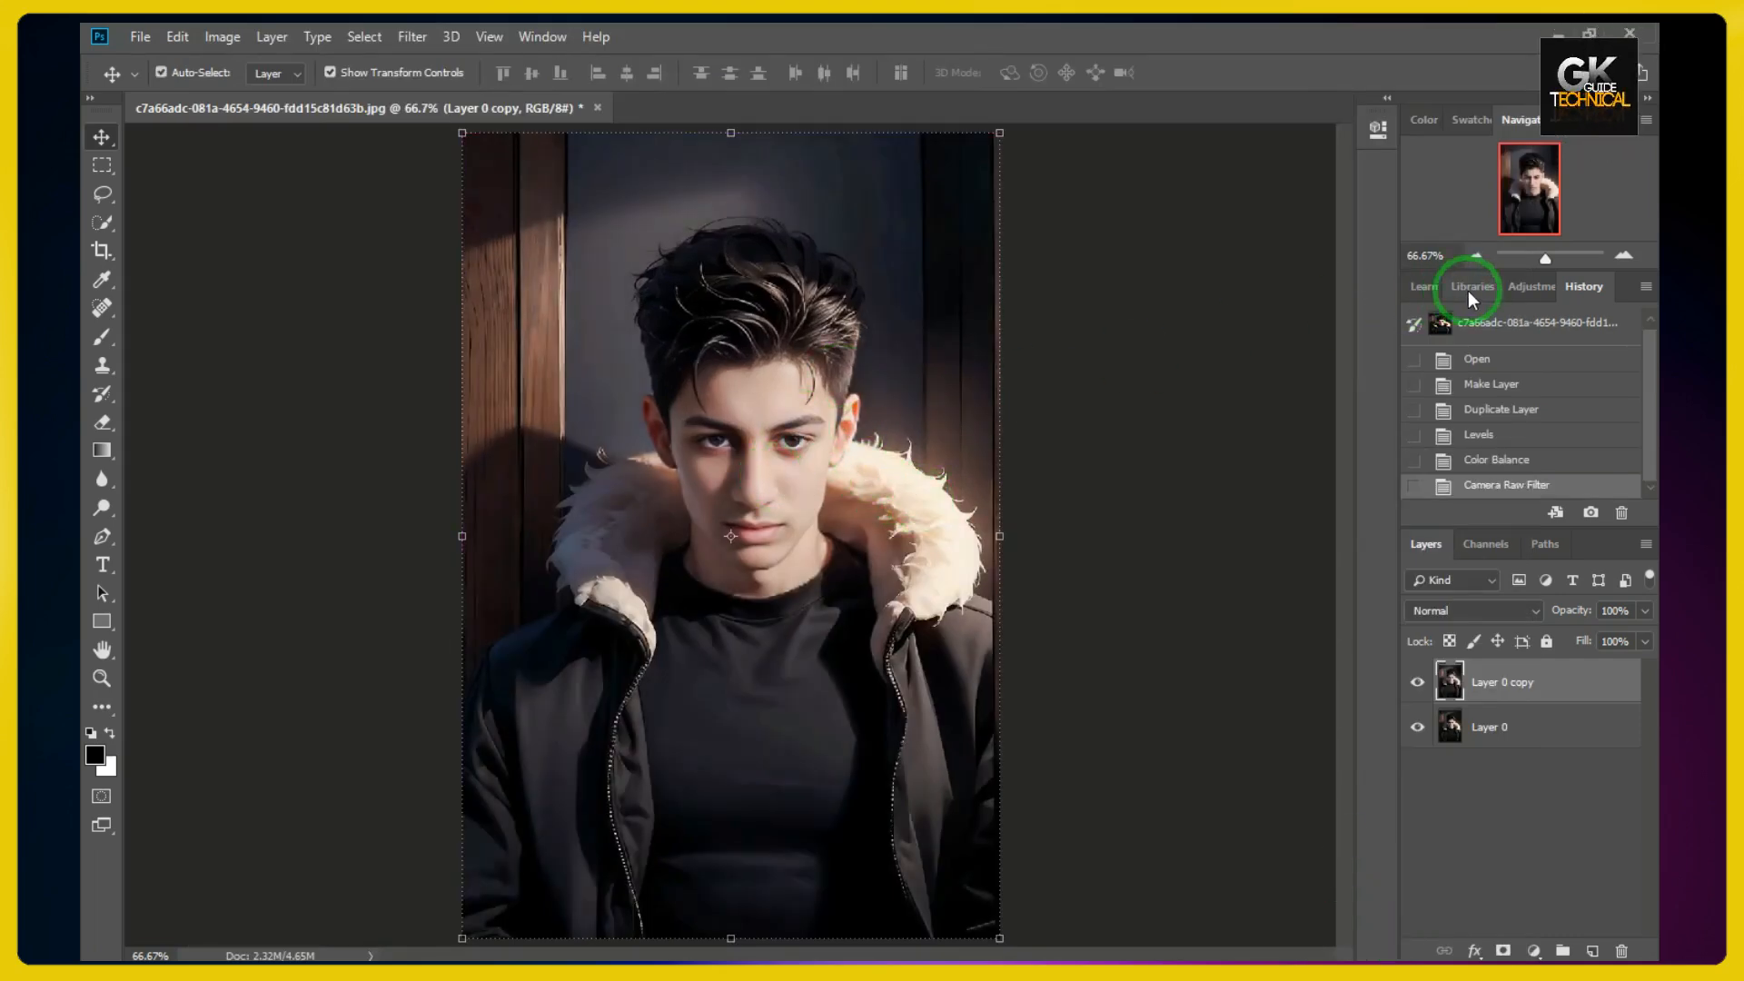
- Compare the face before and after the edits by hiding and showing the Layer 0 copy layer
{"action": "scroll", "coordinate": [711, 478], "scroll_direction": "up", "scroll_amount": 8}
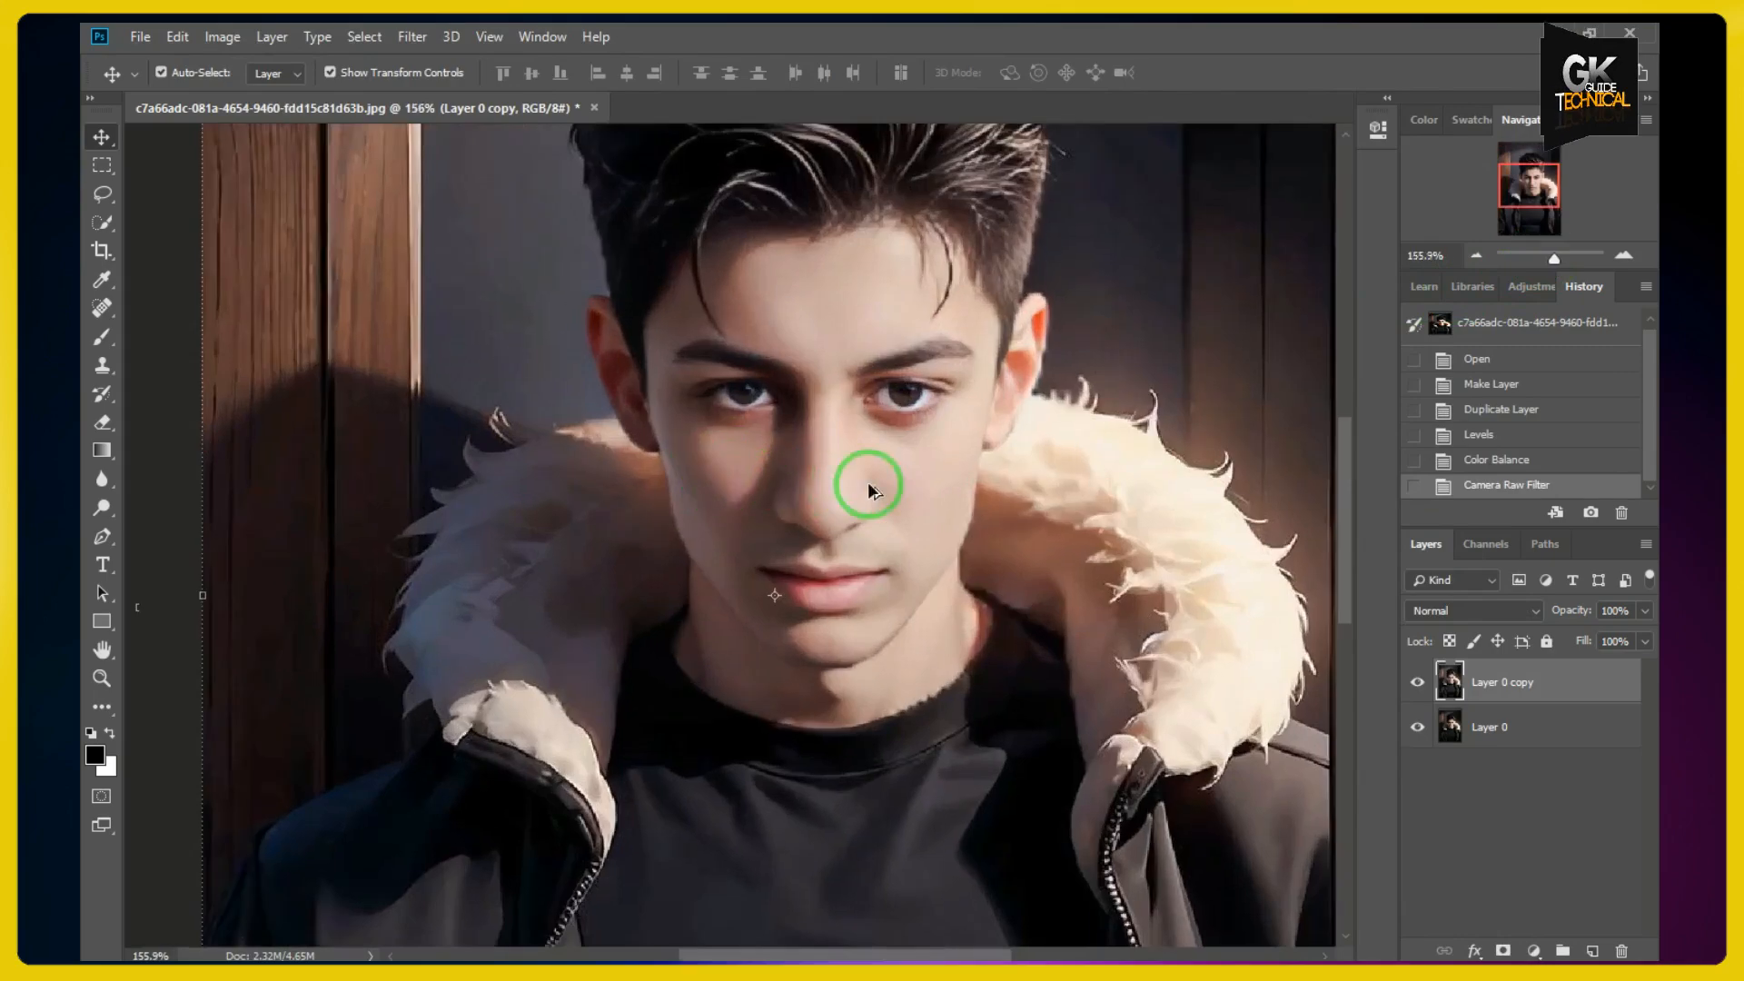
{"action": "left_click", "coordinate": [1419, 683]}
{"action": "left_click", "coordinate": [1419, 683]}
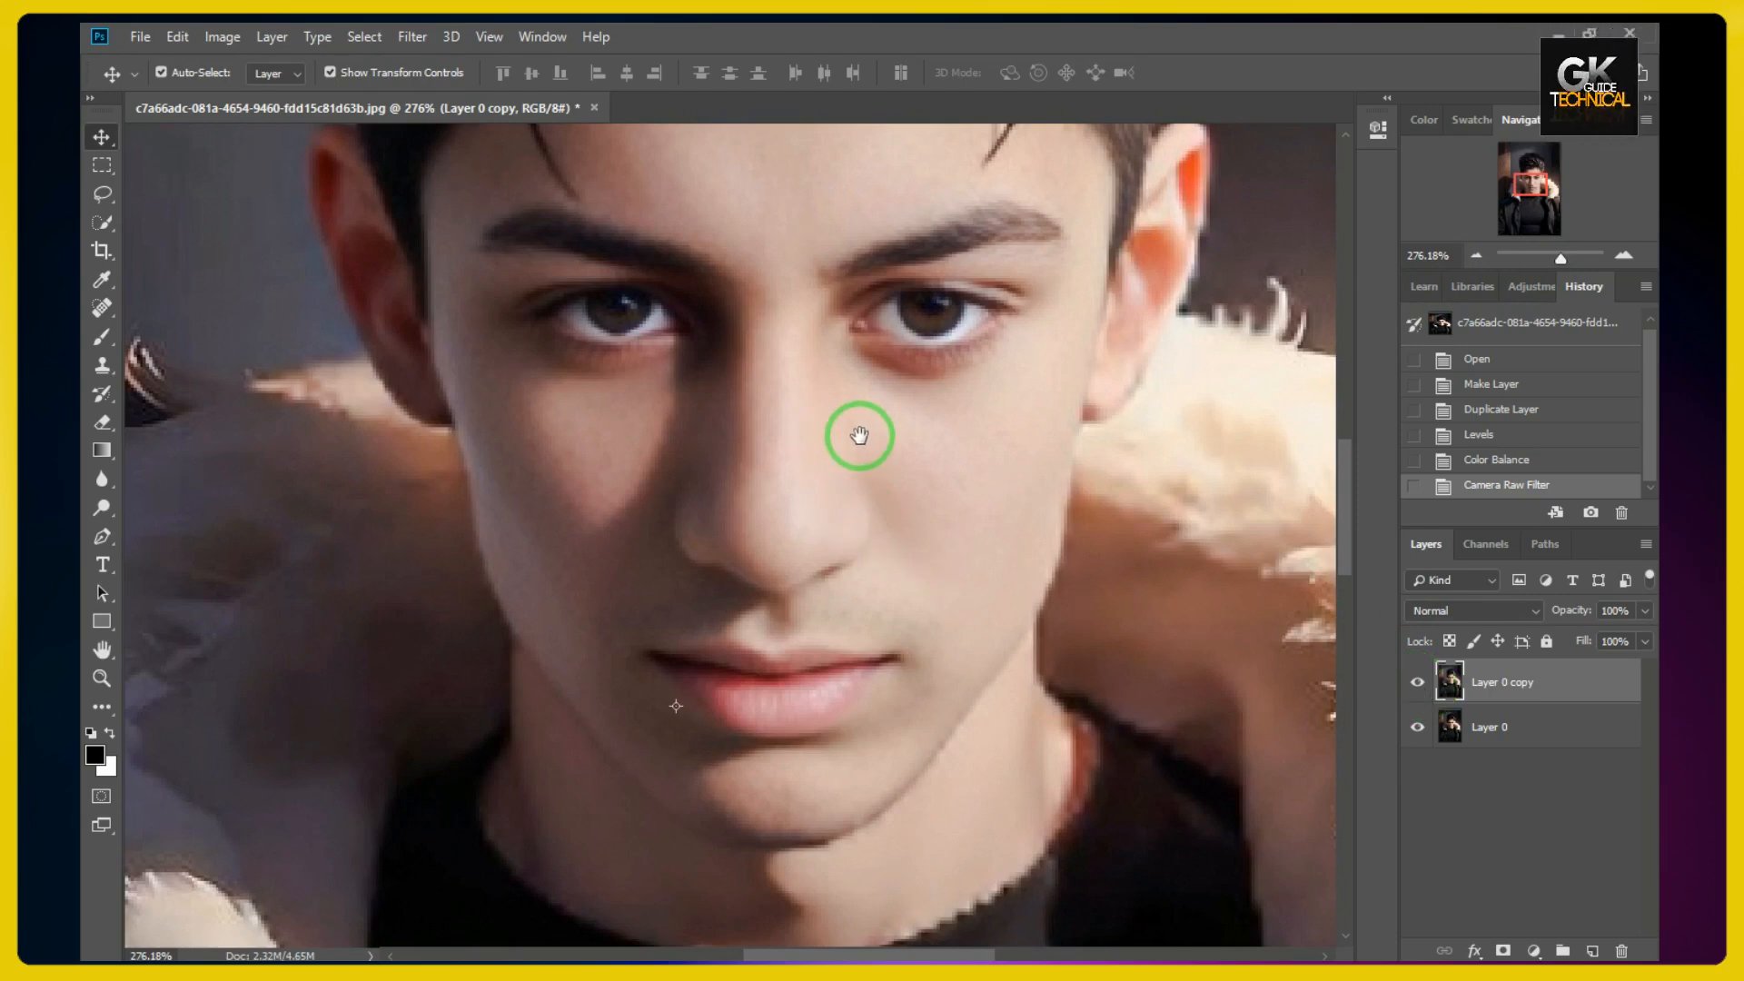
- Choose the Mixer Brush Tool and set its Mix to 18% and brush size to 55 px
{"action": "left_click_drag", "start_coordinate": [859, 435], "coordinate": [848, 557]}
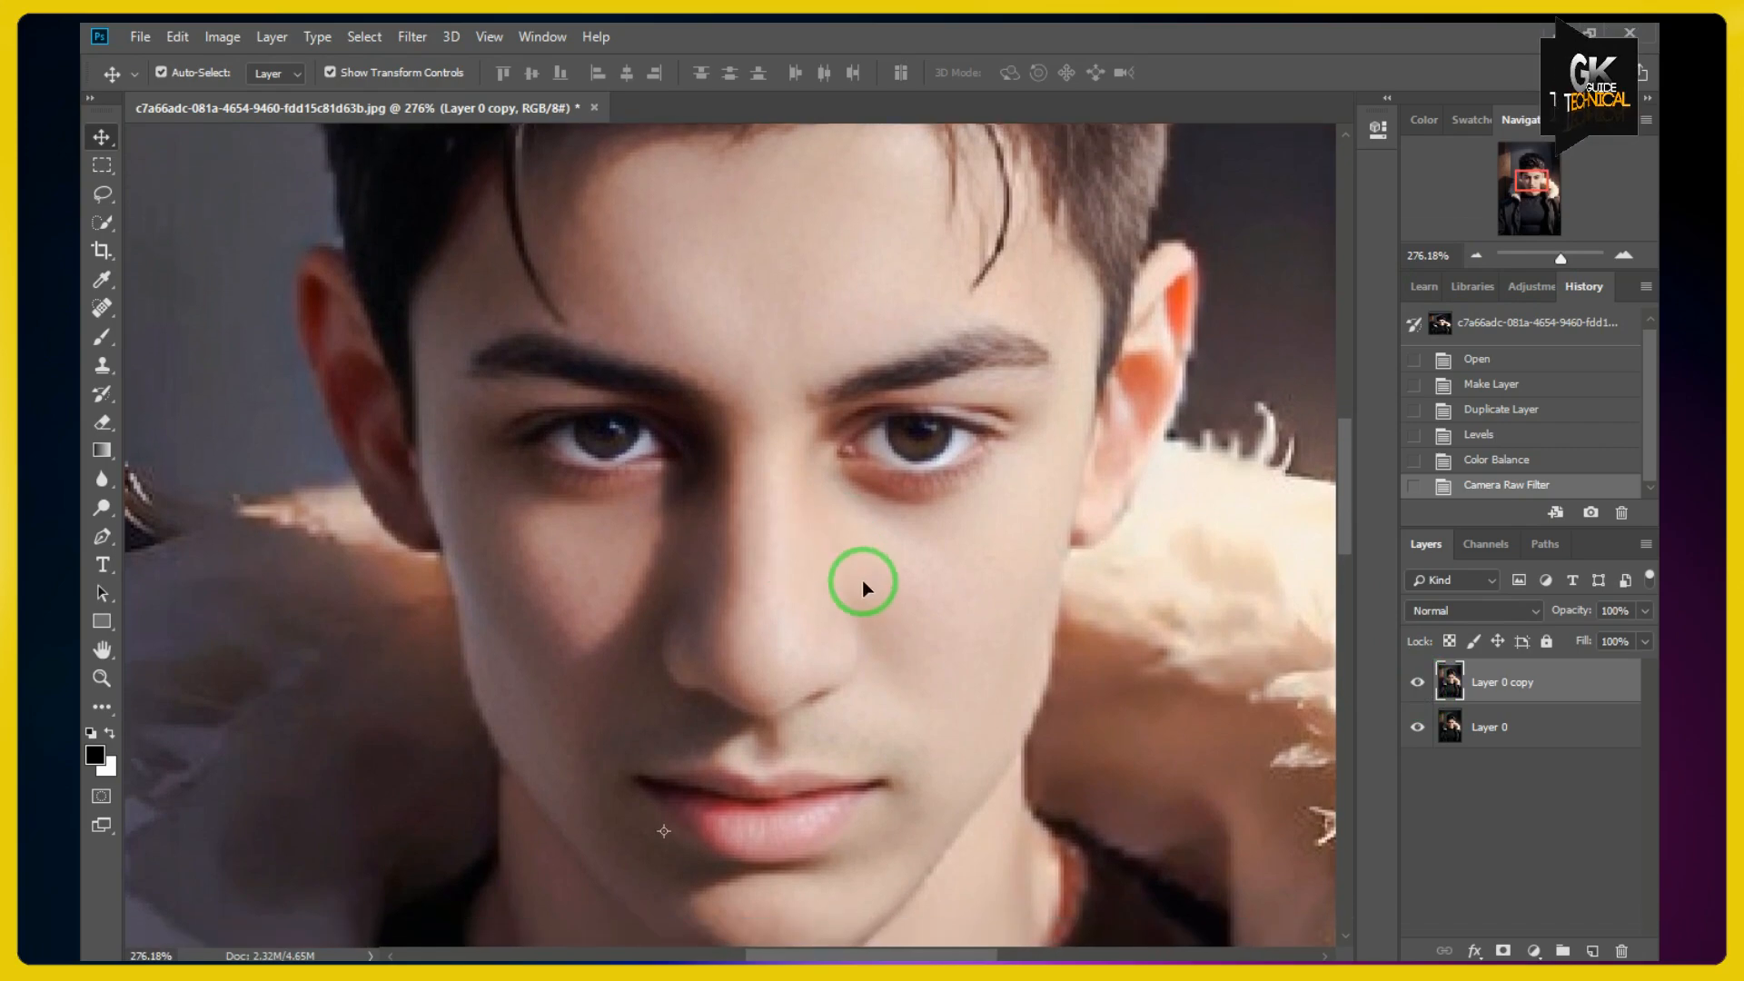
{"action": "left_click", "coordinate": [102, 337]}
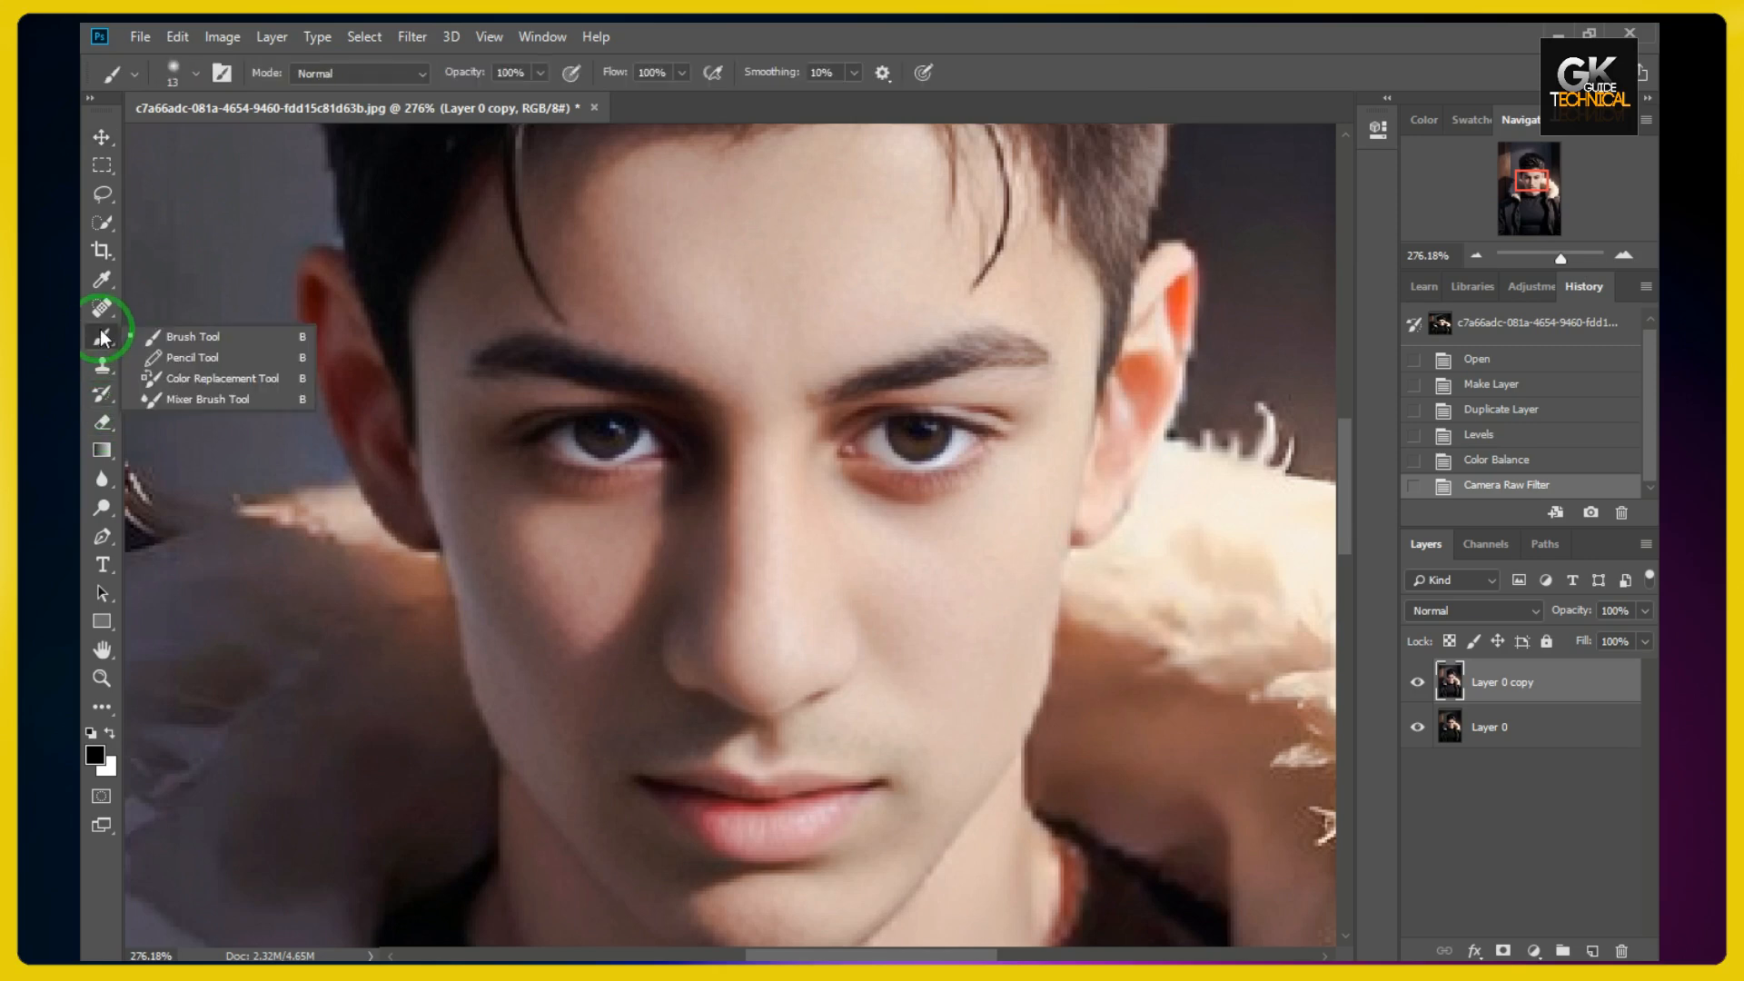
{"action": "left_click", "coordinate": [175, 396]}
{"action": "right_click", "coordinate": [872, 387]}
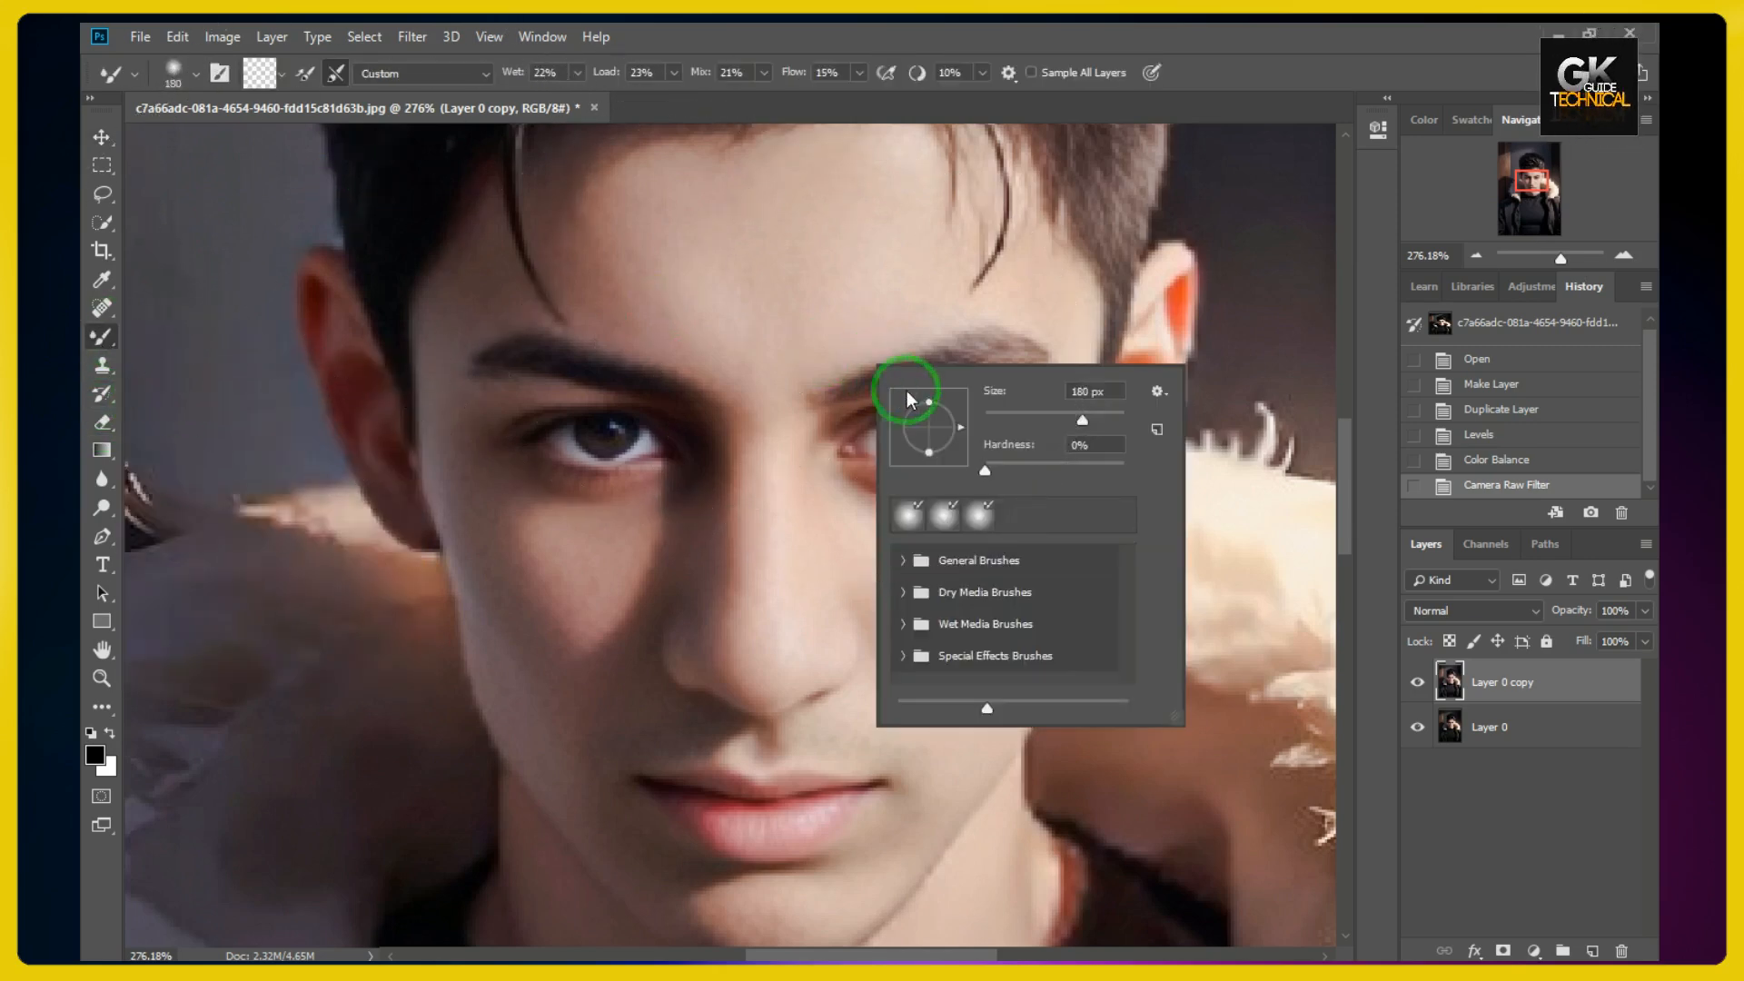
{"action": "left_click", "coordinate": [1032, 418]}
{"action": "left_click", "coordinate": [764, 76]}
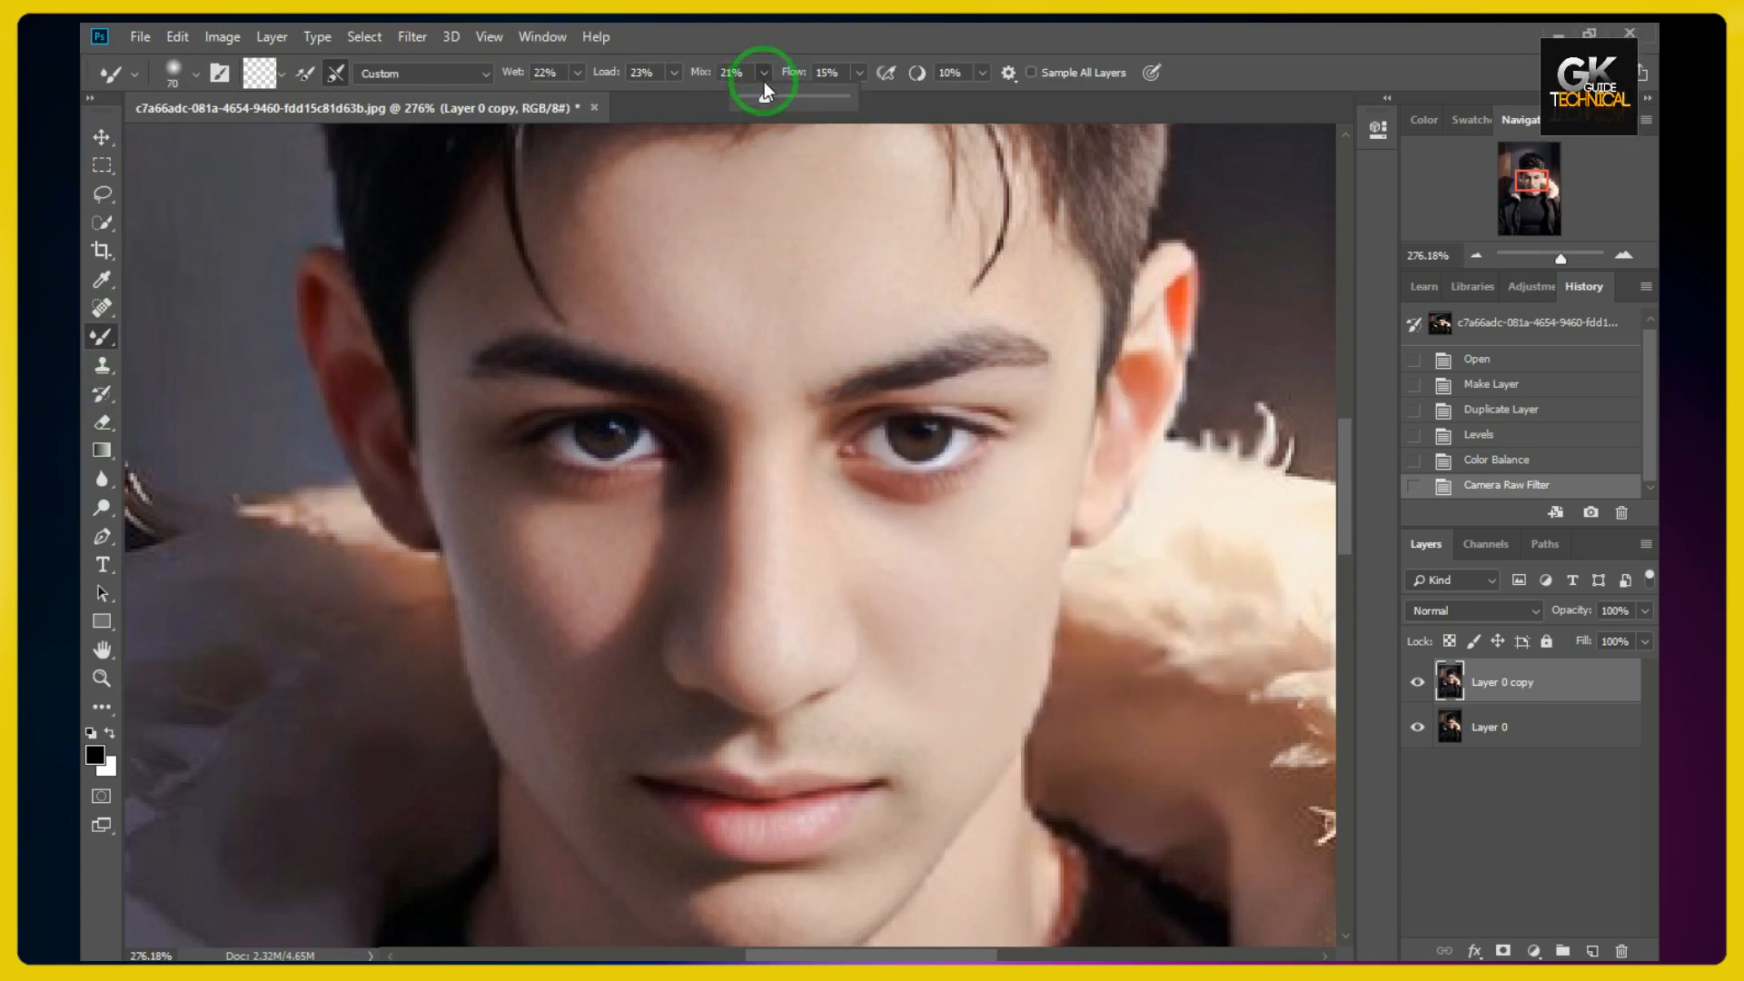
{"action": "left_click", "coordinate": [762, 100]}
{"action": "left_click", "coordinate": [549, 77]}
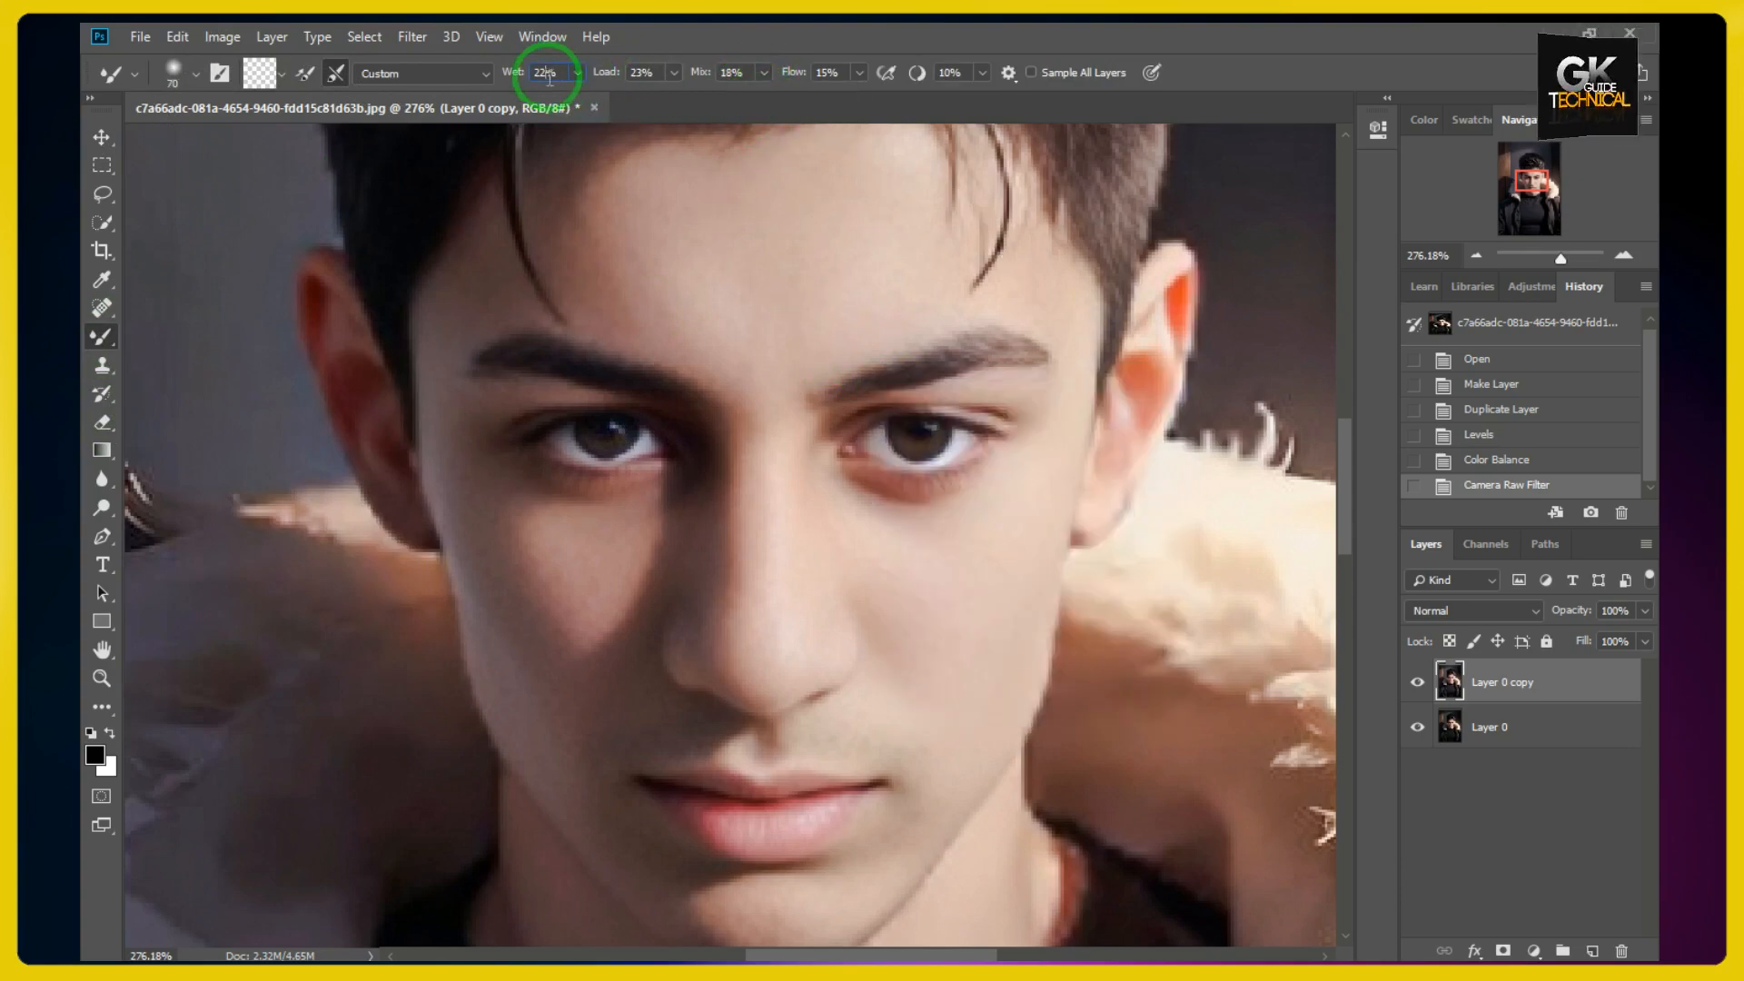
{"action": "left_click", "coordinate": [640, 77]}
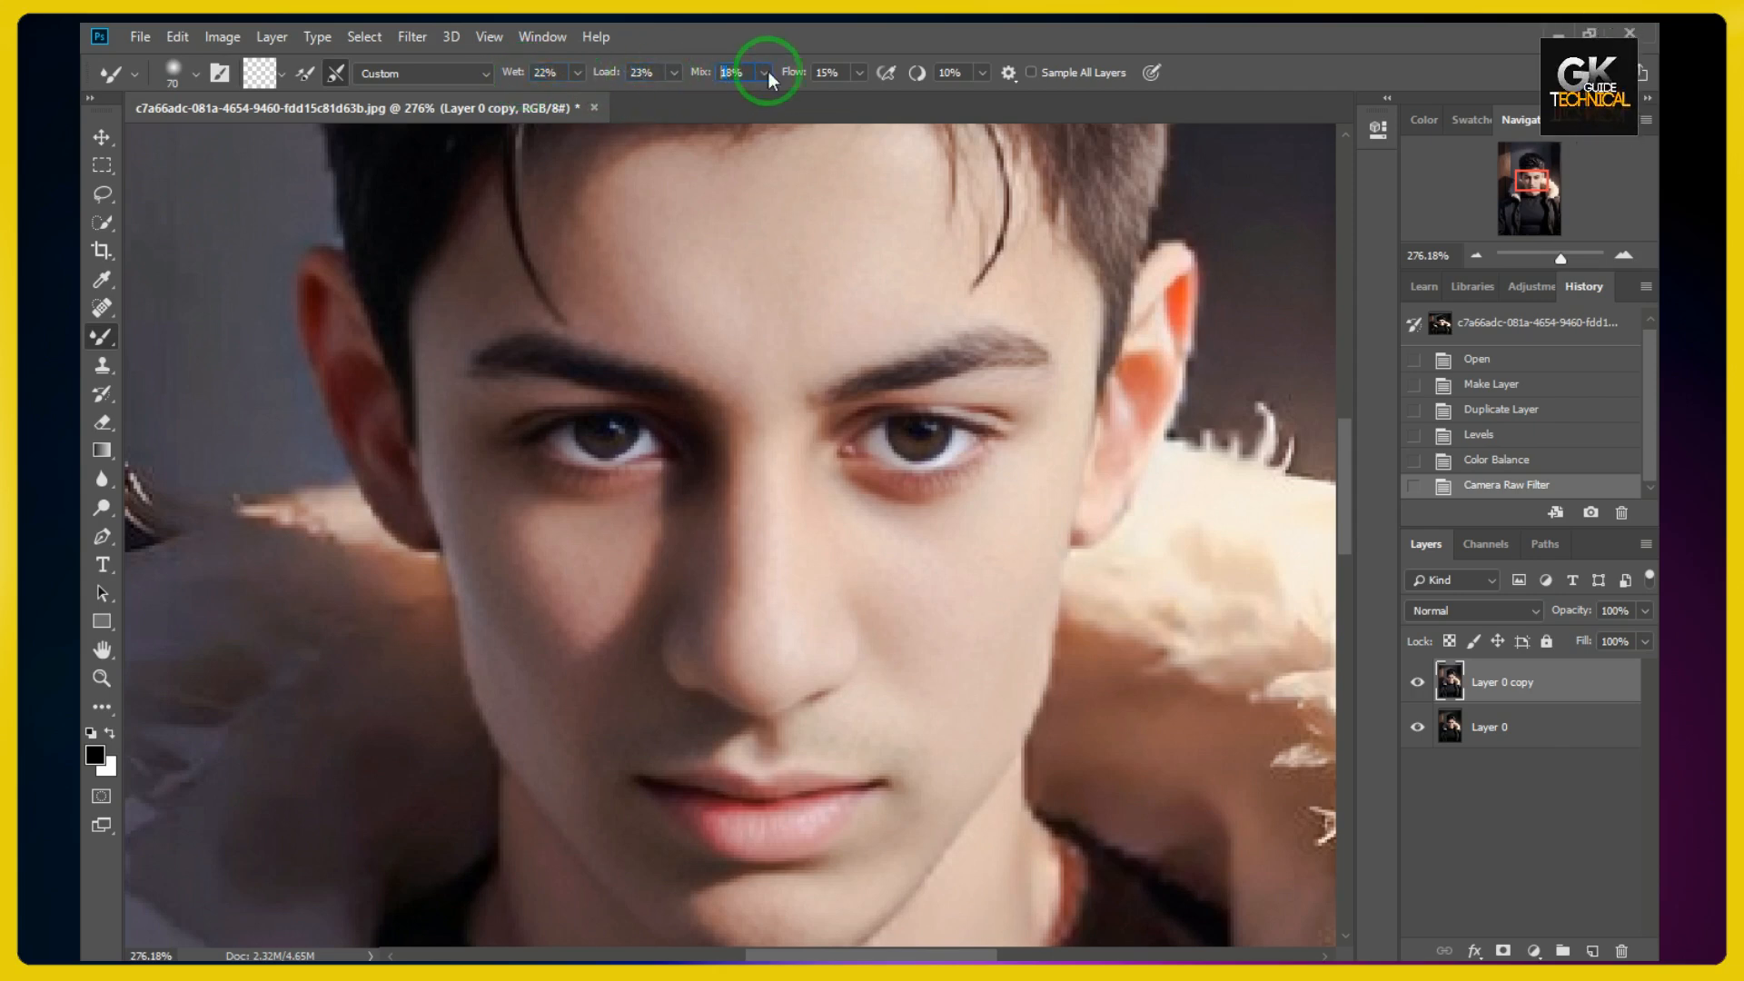
{"action": "right_click", "coordinate": [790, 249]}
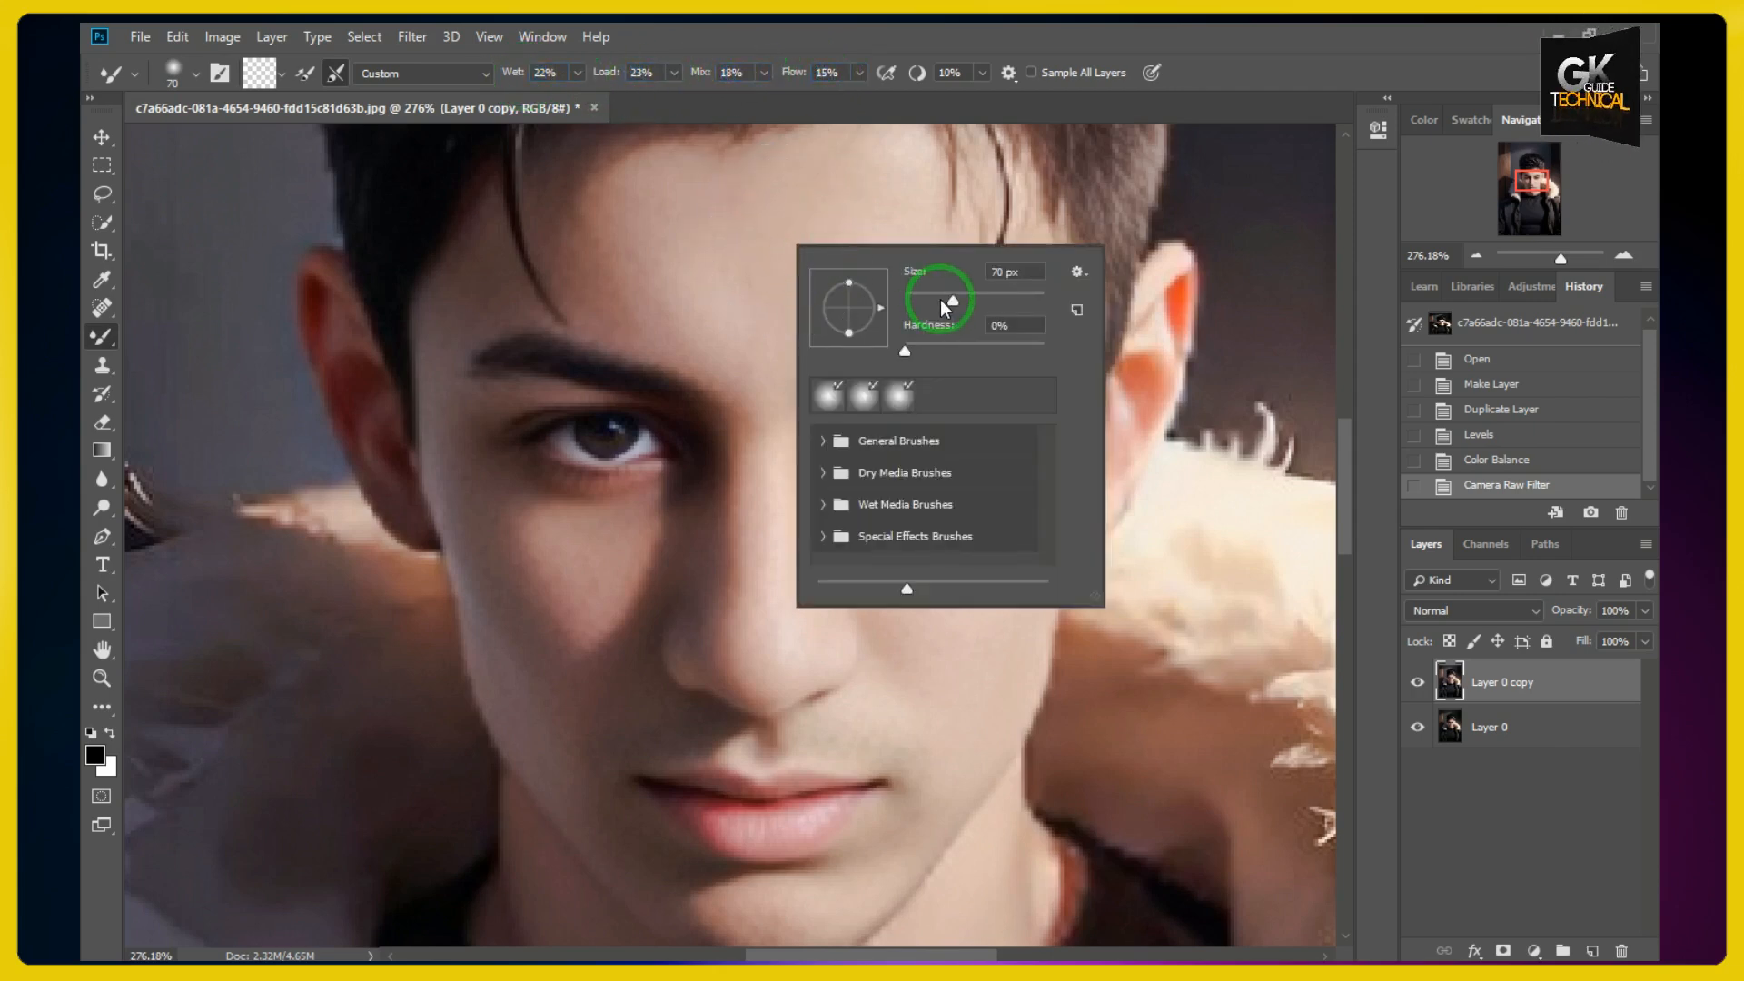
{"action": "left_click", "coordinate": [759, 236]}
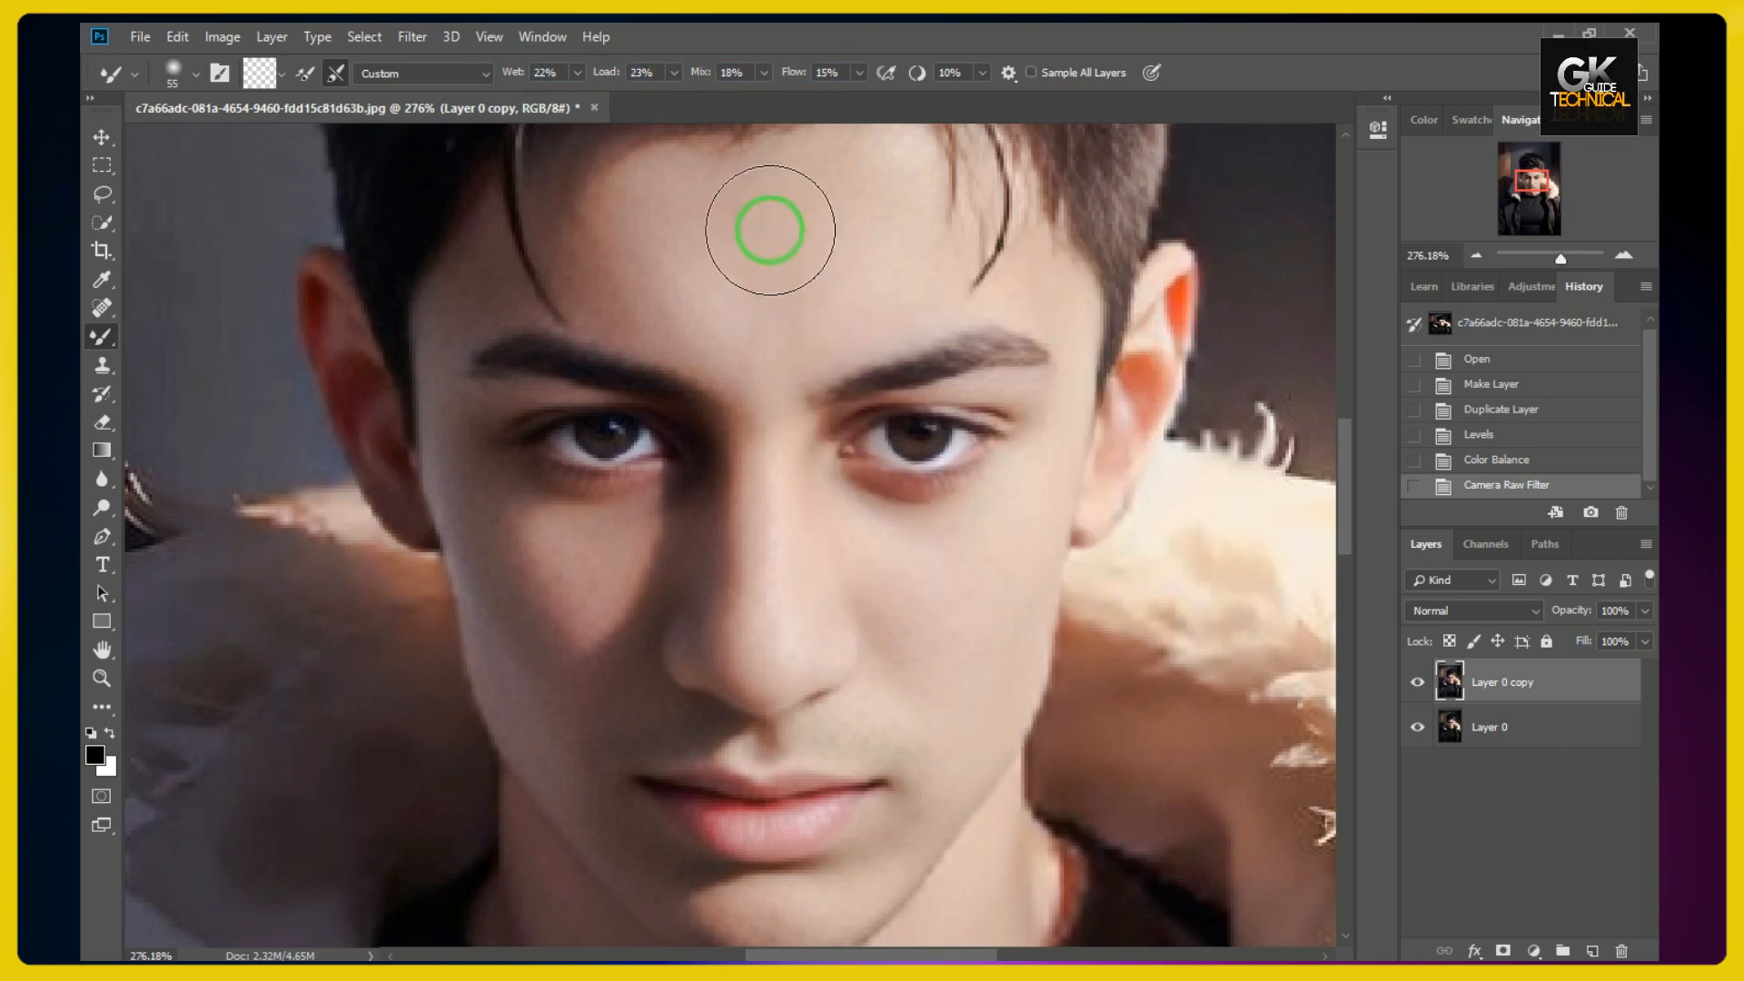
- Smooth the skin in the middle of the forehead with short Mixer Brush strokes
{"action": "mouse_move", "coordinate": [717, 242]}
{"action": "left_mouse_down"}
{"action": "mouse_move", "coordinate": [687, 222]}
{"action": "mouse_move", "coordinate": [644, 251]}
{"action": "mouse_move", "coordinate": [684, 245]}
{"action": "left_mouse_up"}
{"action": "left_click_drag", "start_coordinate": [742, 318], "coordinate": [763, 261]}
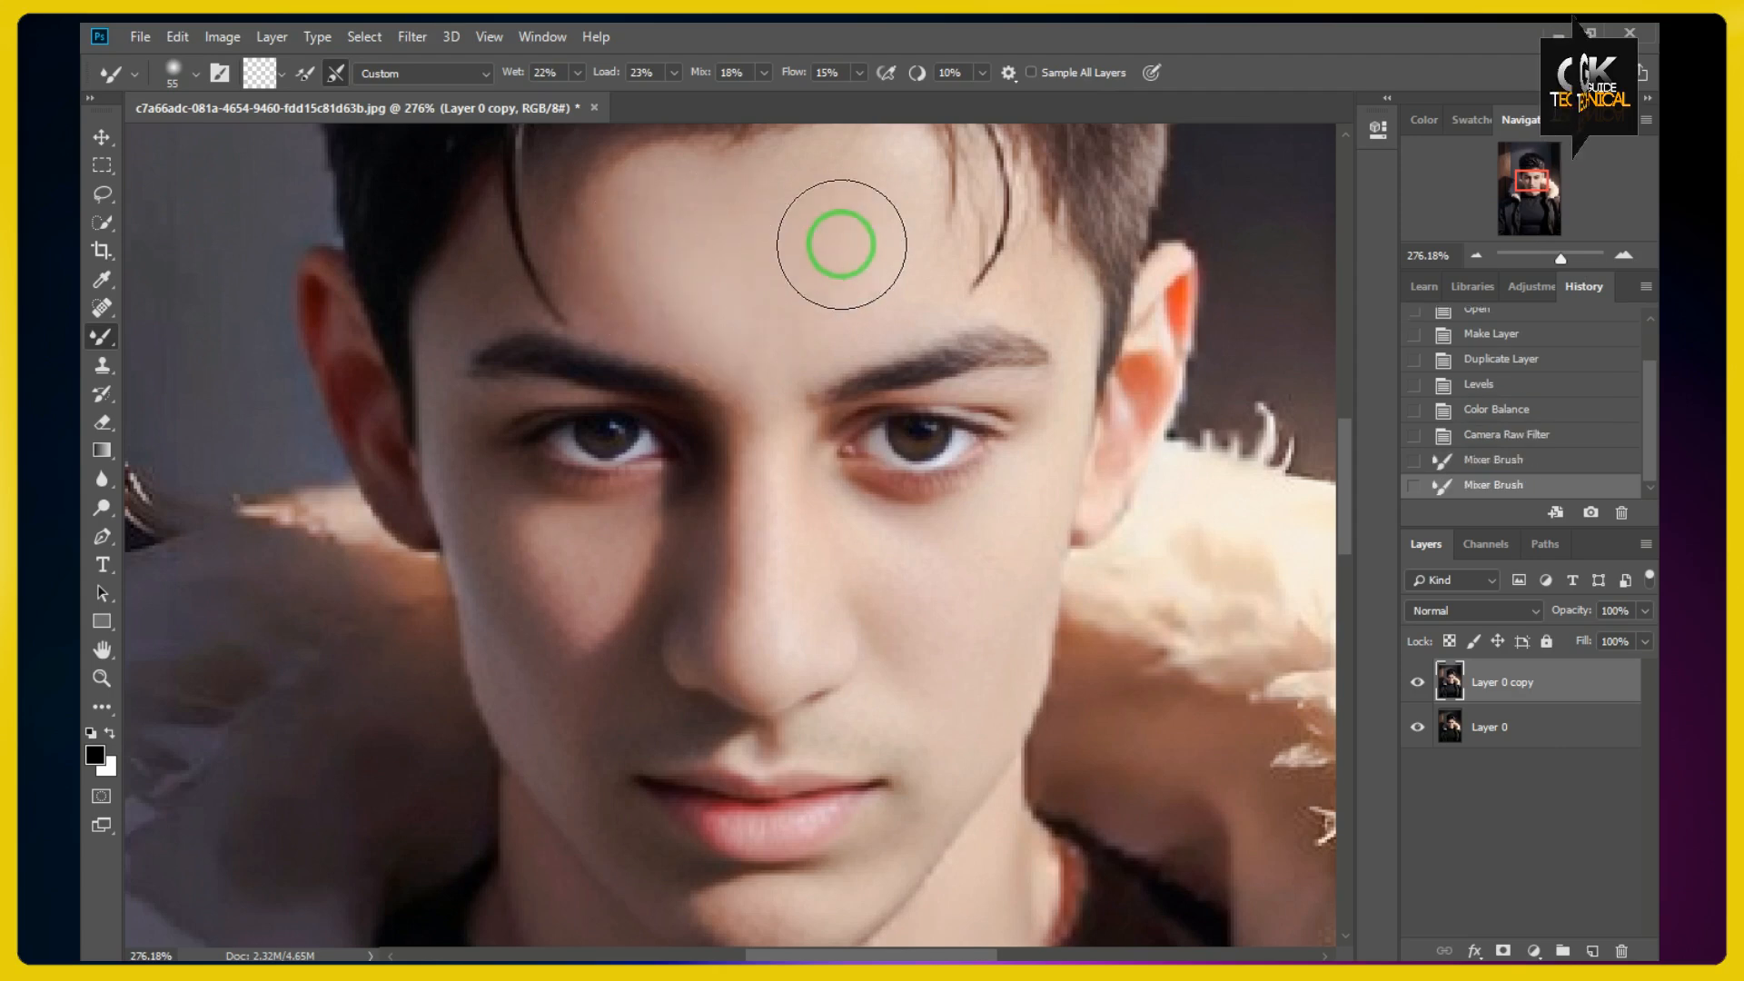
{"action": "left_click", "coordinate": [768, 223]}
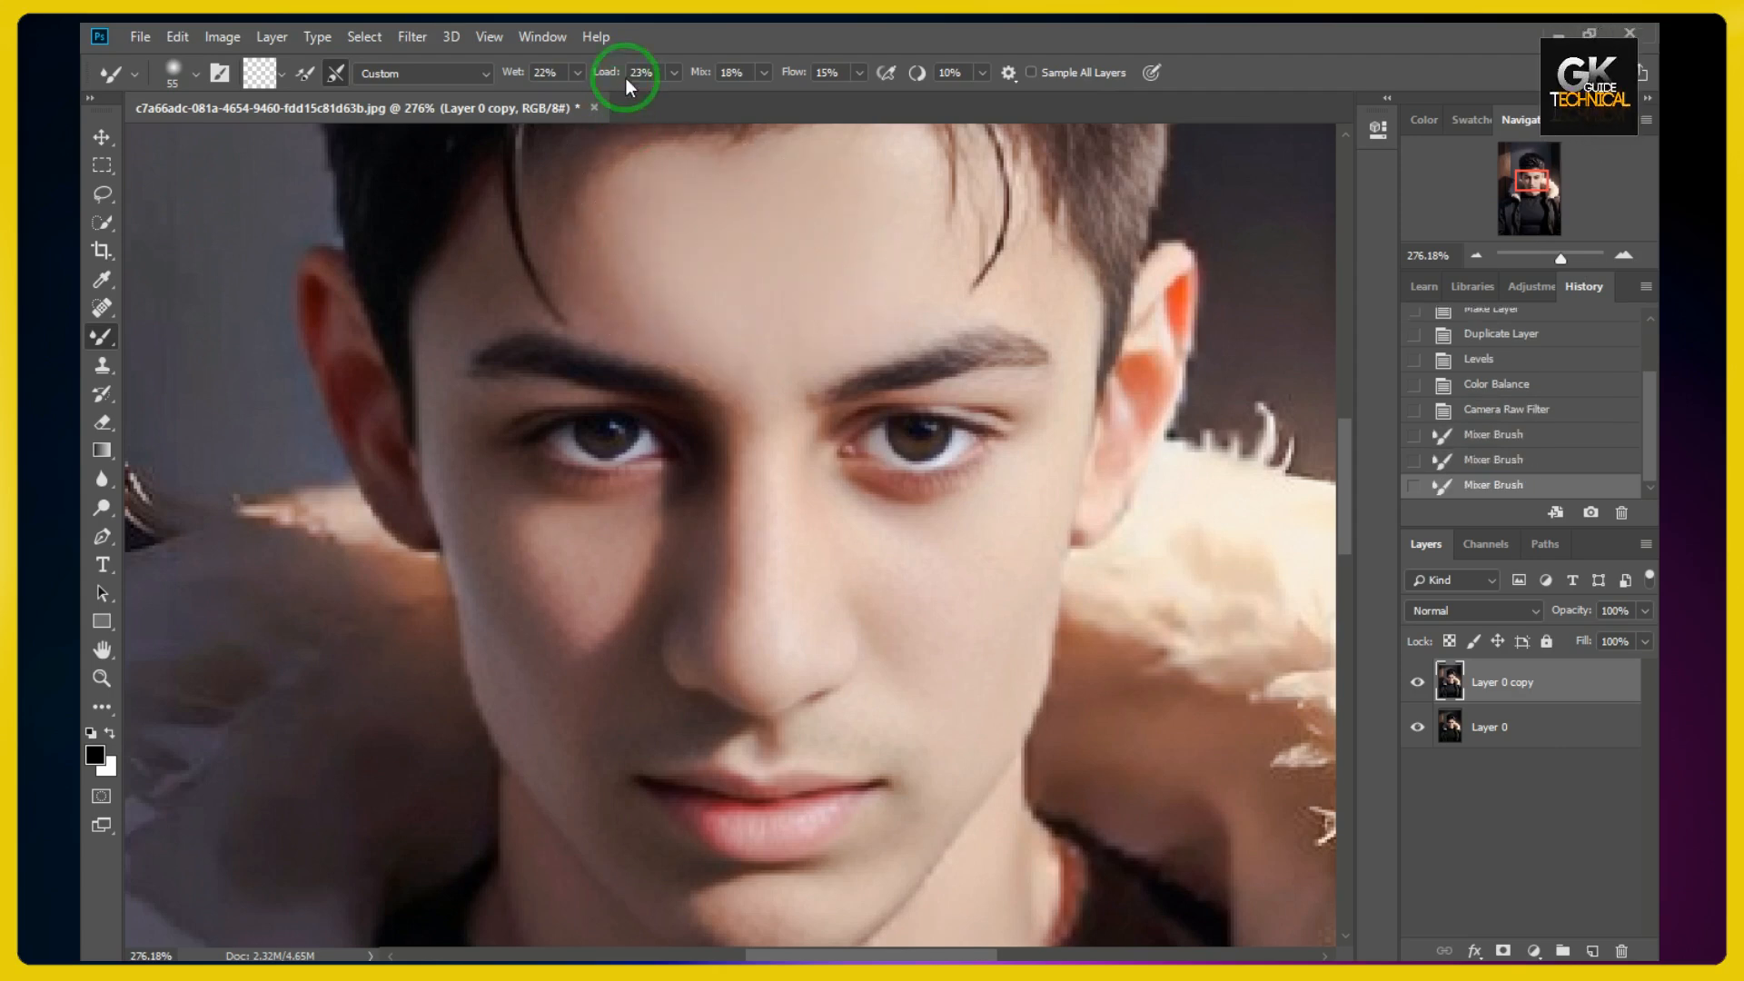
- Set the Mixer Brush's Load to 28% and blend the skin on the forehead, the lit cheek and the nose
{"action": "left_click", "coordinate": [680, 101]}
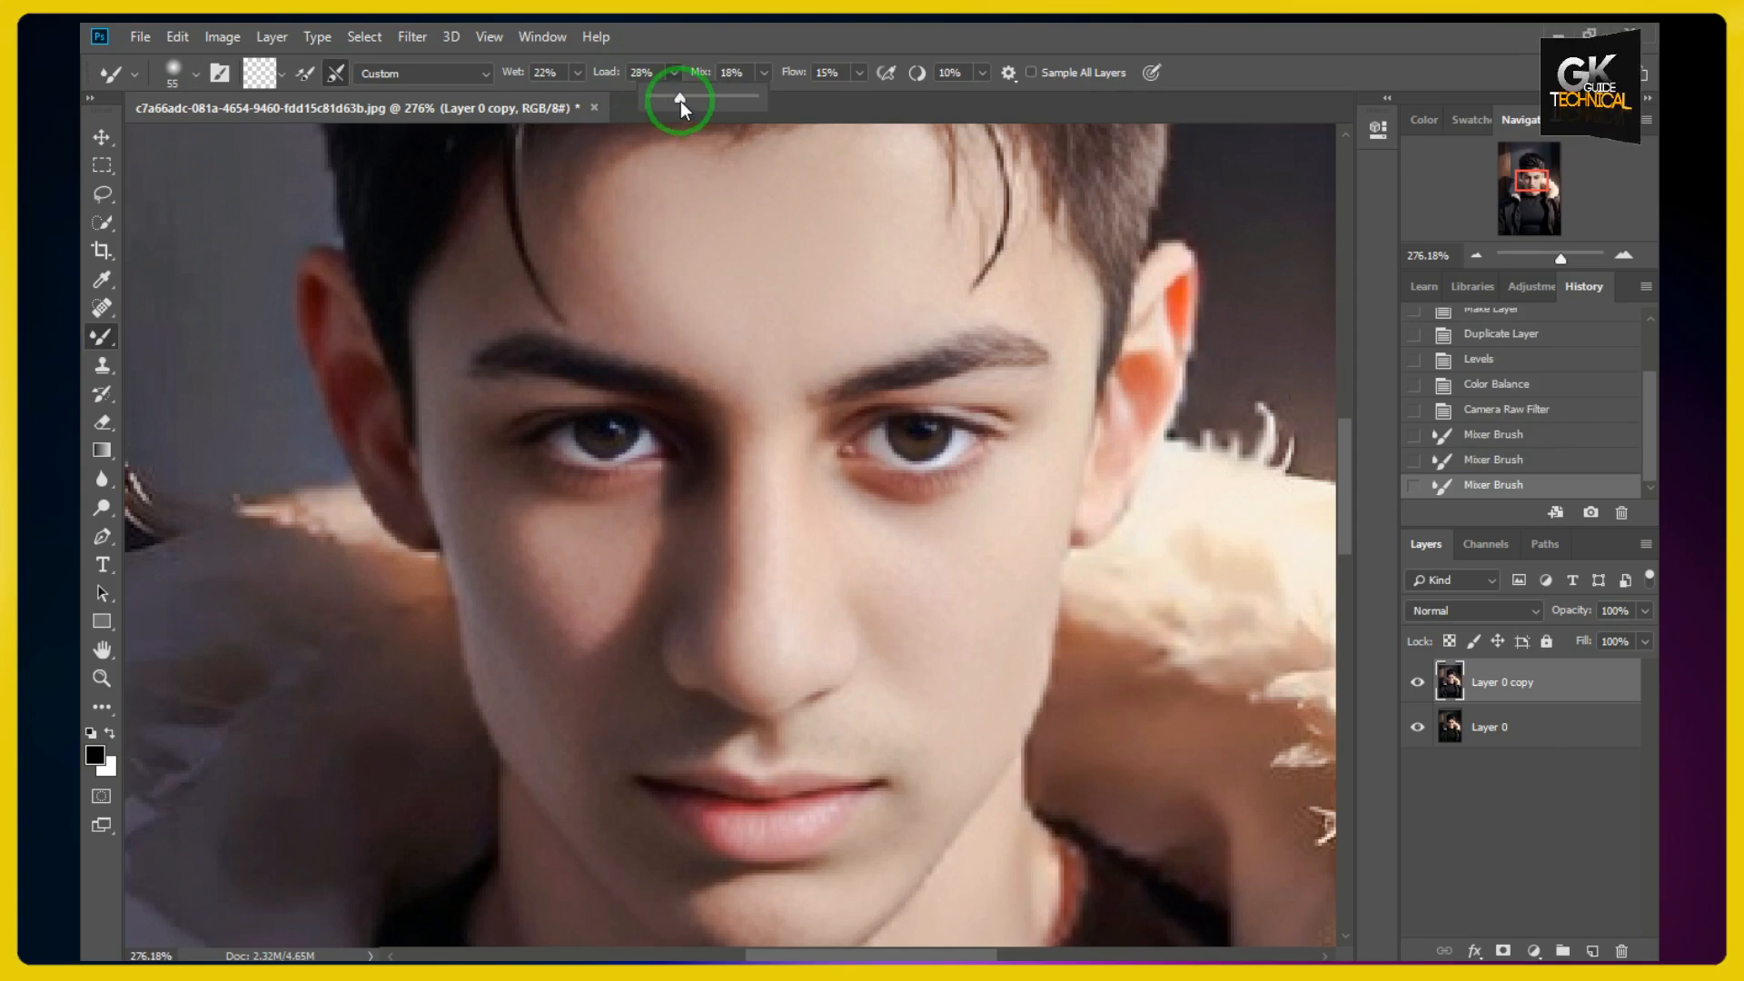
{"action": "left_click_drag", "start_coordinate": [793, 342], "coordinate": [767, 273]}
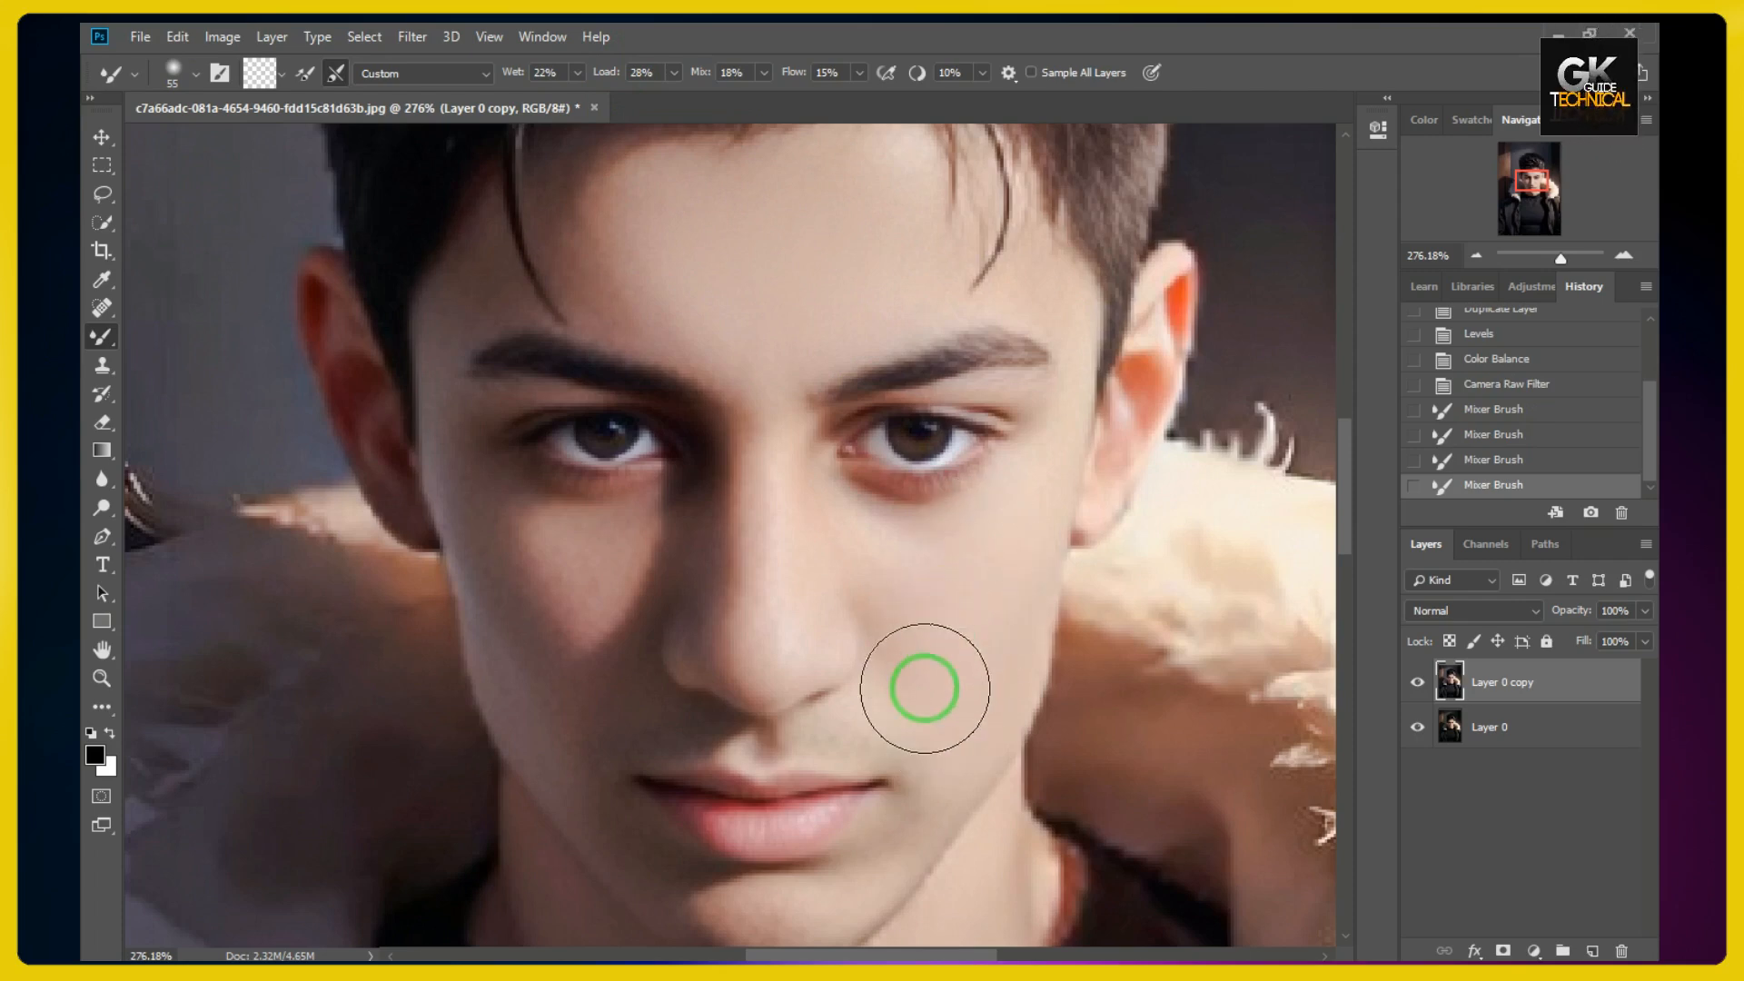
{"action": "mouse_move", "coordinate": [813, 466]}
{"action": "left_mouse_down"}
{"action": "mouse_move", "coordinate": [732, 623]}
{"action": "mouse_move", "coordinate": [767, 472]}
{"action": "mouse_move", "coordinate": [772, 565]}
{"action": "left_mouse_up"}
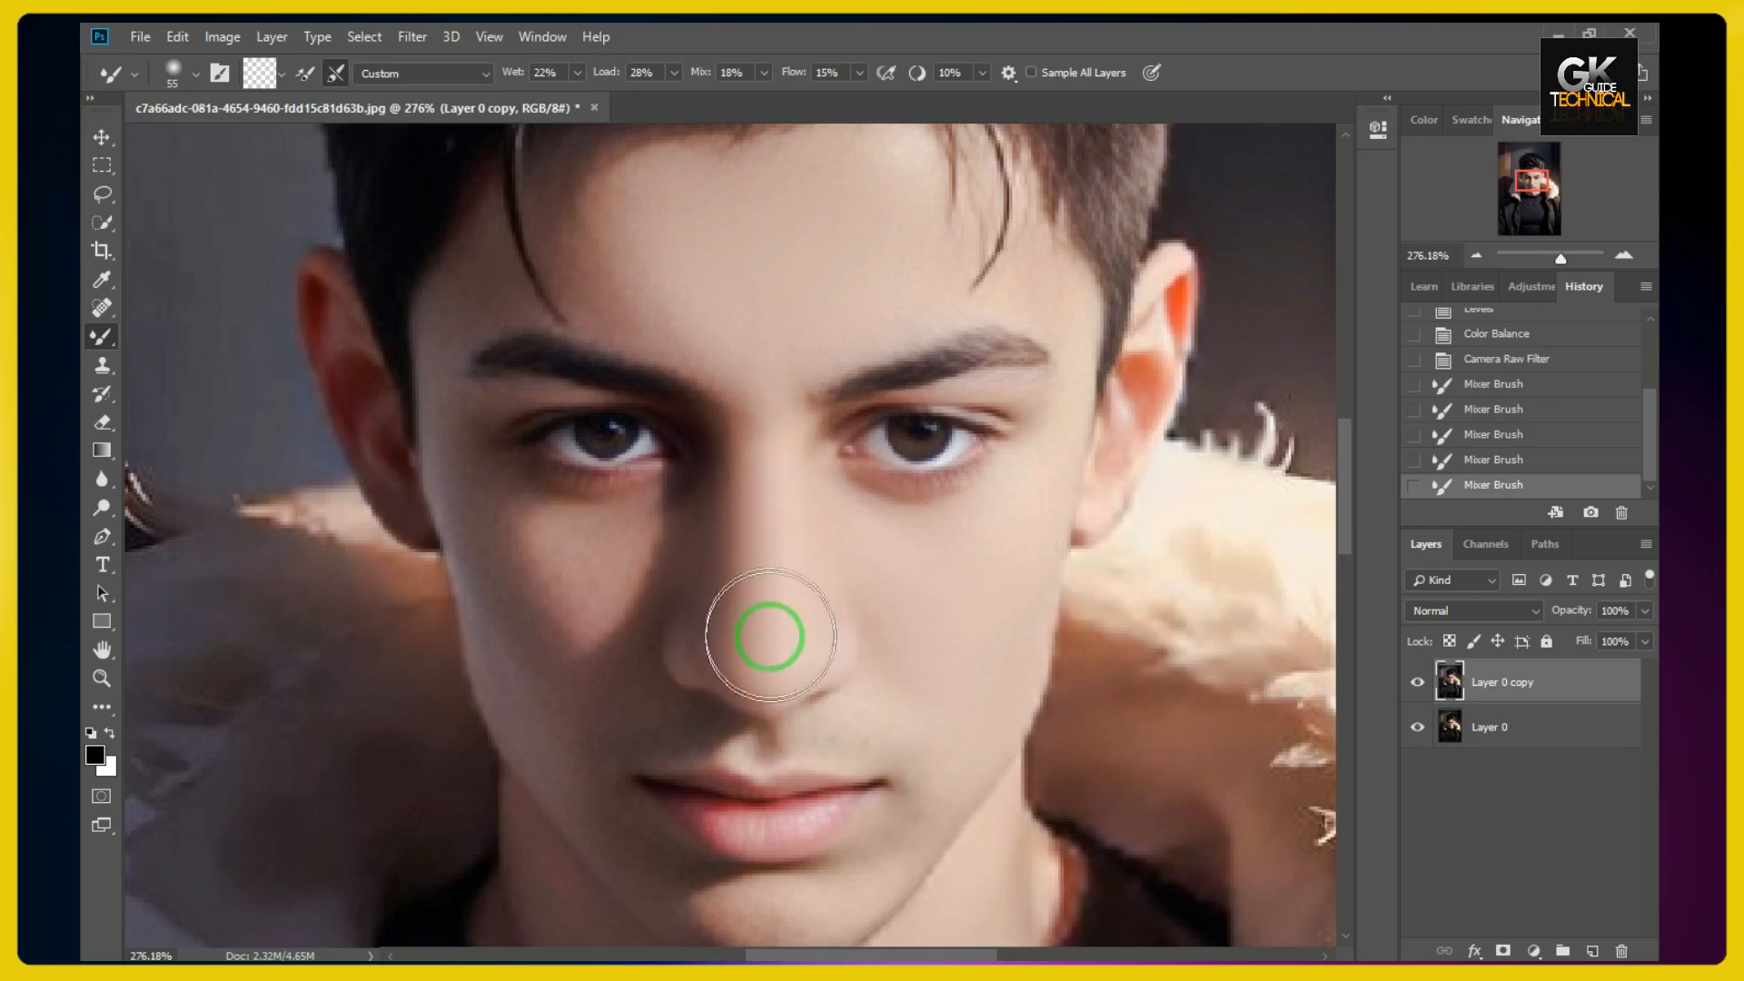
{"action": "left_click_drag", "start_coordinate": [770, 636], "coordinate": [756, 349]}
- Smooth the skin on the shadowed cheek and around the mouth with the Mixer Brush
{"action": "scroll", "coordinate": [917, 422], "scroll_direction": "down", "scroll_amount": 6}
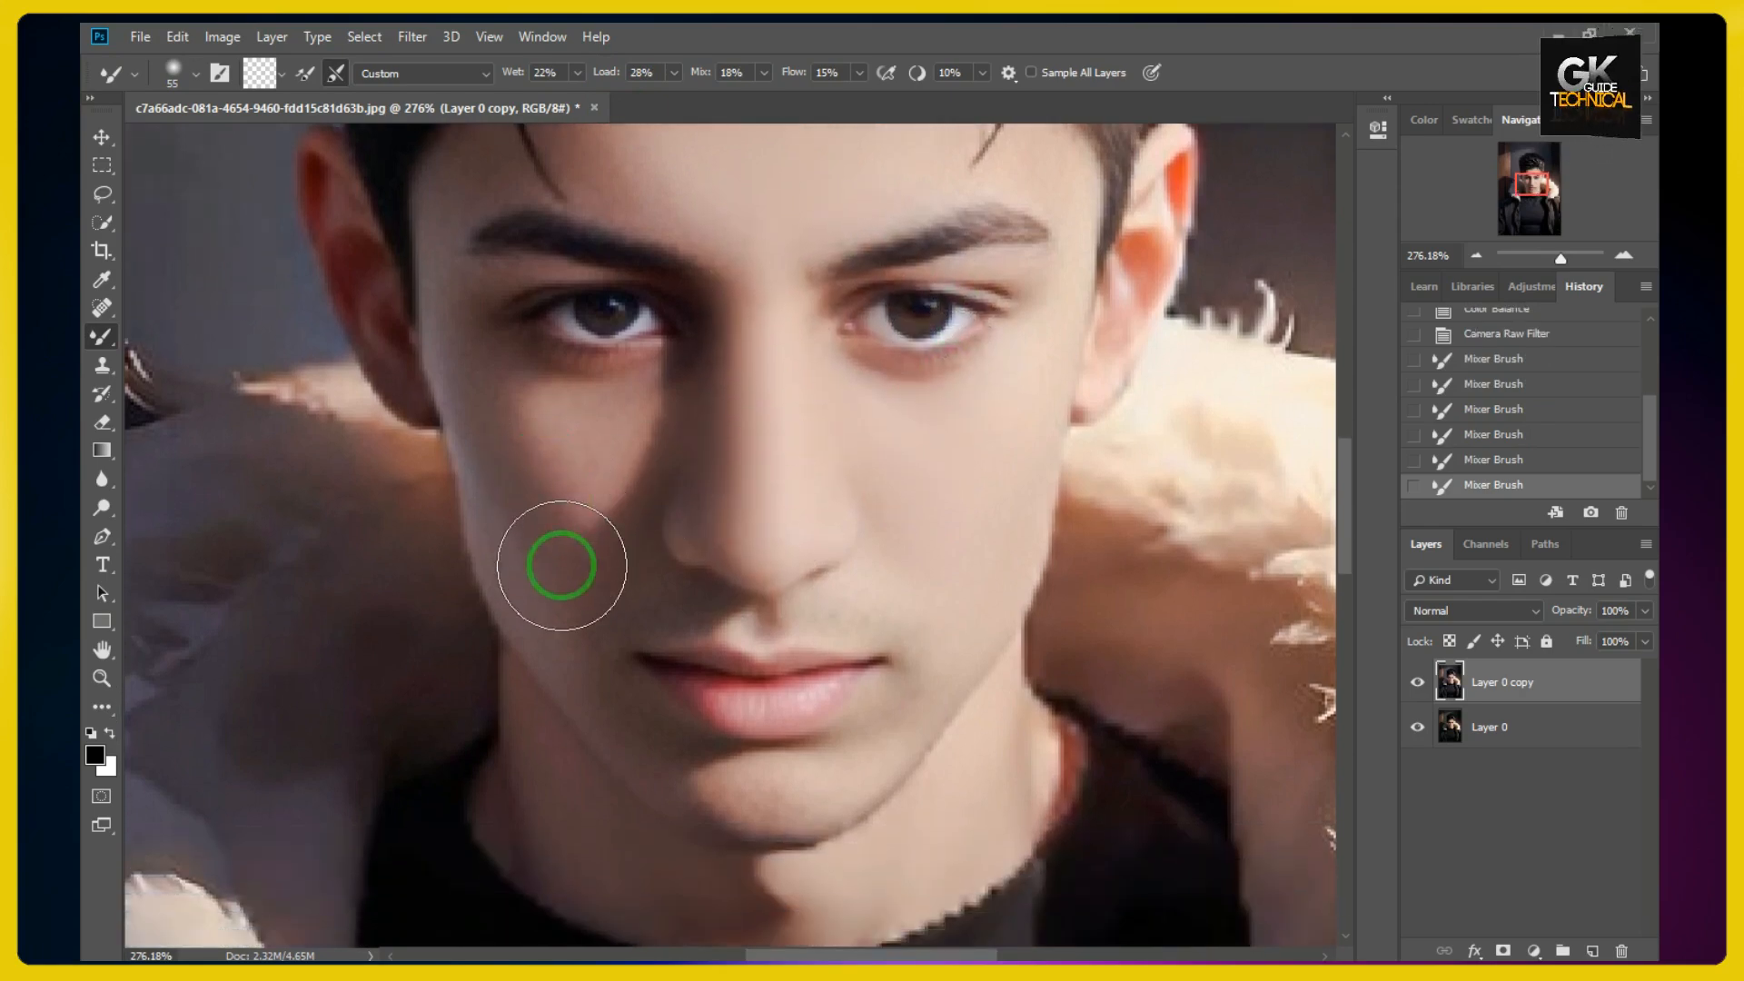
{"action": "mouse_move", "coordinate": [564, 504]}
{"action": "left_mouse_down"}
{"action": "mouse_move", "coordinate": [513, 522]}
{"action": "mouse_move", "coordinate": [542, 615]}
{"action": "mouse_move", "coordinate": [520, 501]}
{"action": "mouse_move", "coordinate": [637, 583]}
{"action": "left_mouse_up"}
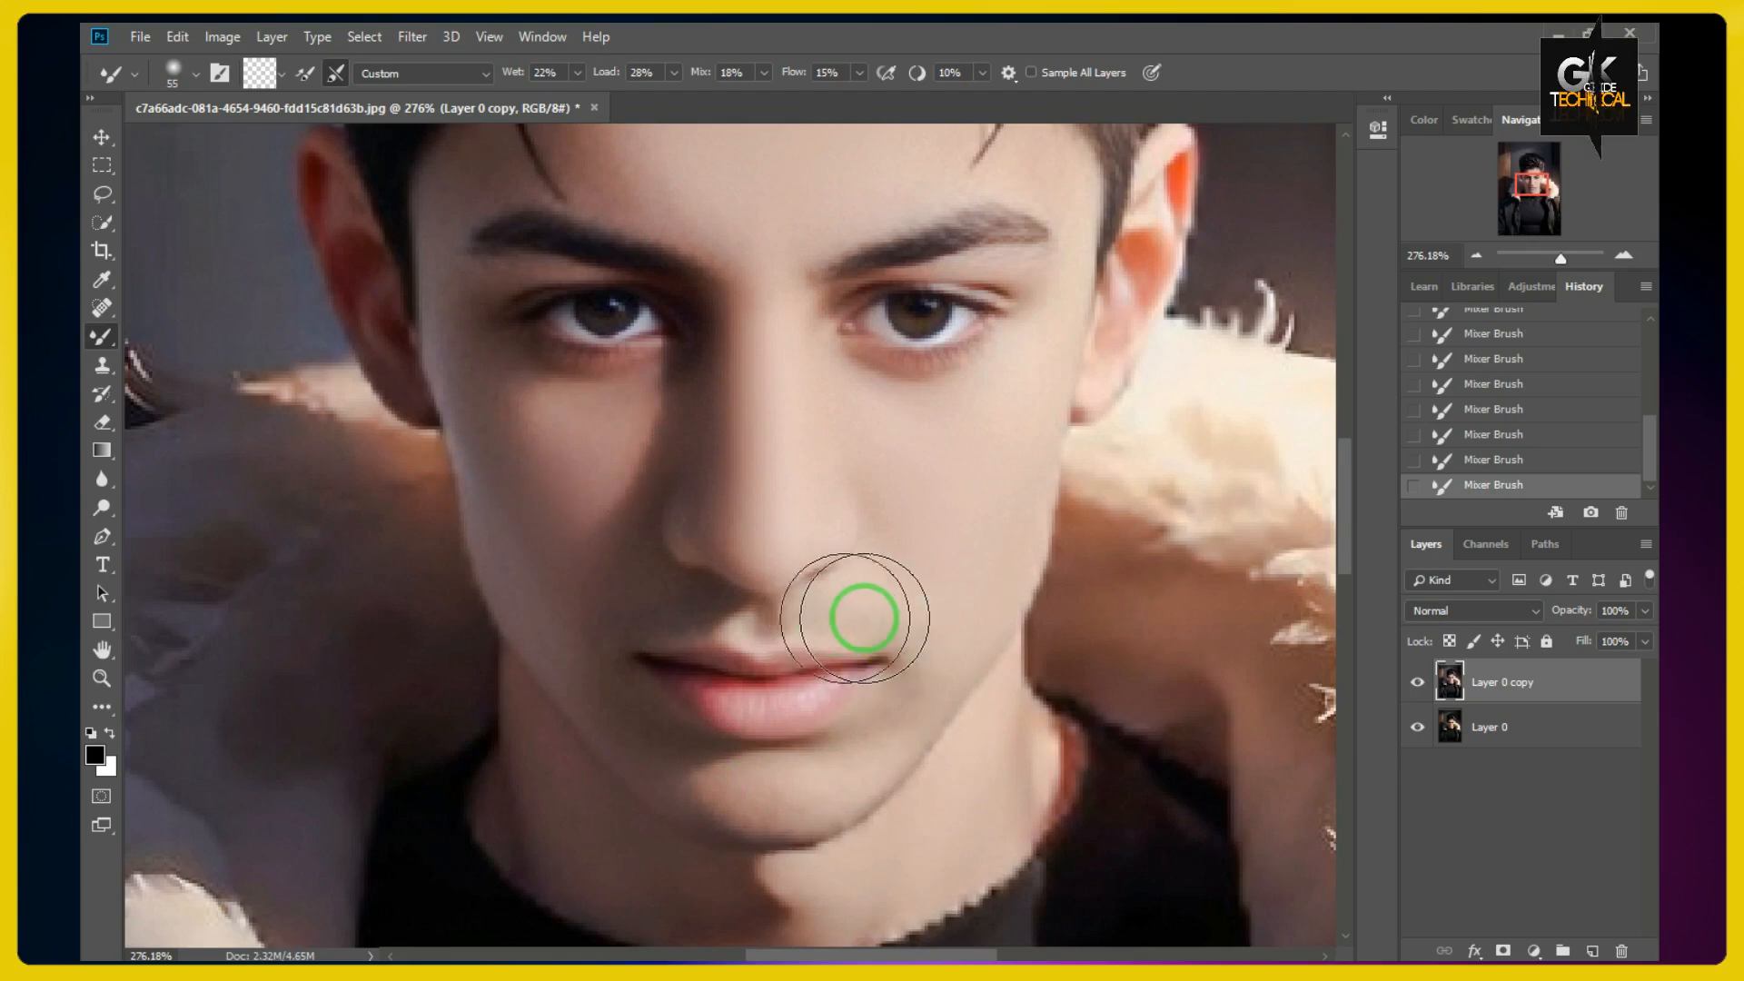
{"action": "scroll", "coordinate": [800, 491], "scroll_direction": "up", "scroll_amount": 1}
{"action": "scroll", "coordinate": [799, 491], "scroll_direction": "up", "scroll_amount": 5}
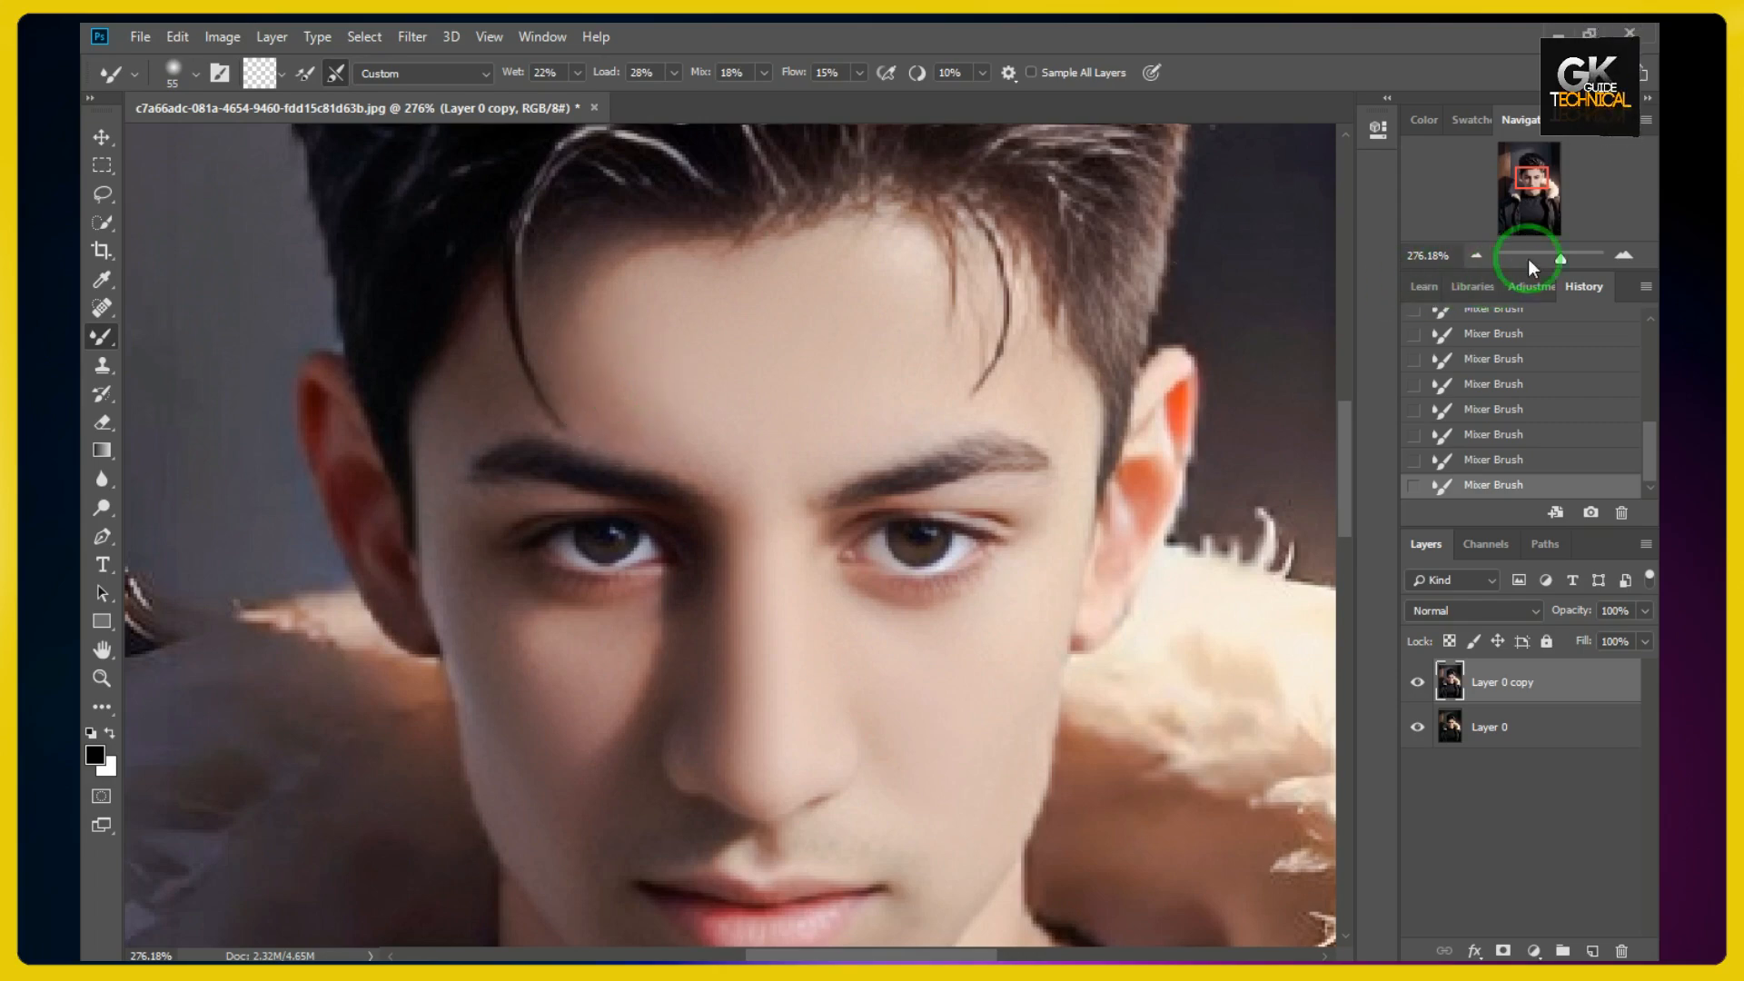
- Switch to the Move Tool and open the Liquify filter for the Layer 0 copy layer
{"action": "left_click_drag", "start_coordinate": [1559, 258], "coordinate": [1550, 256]}
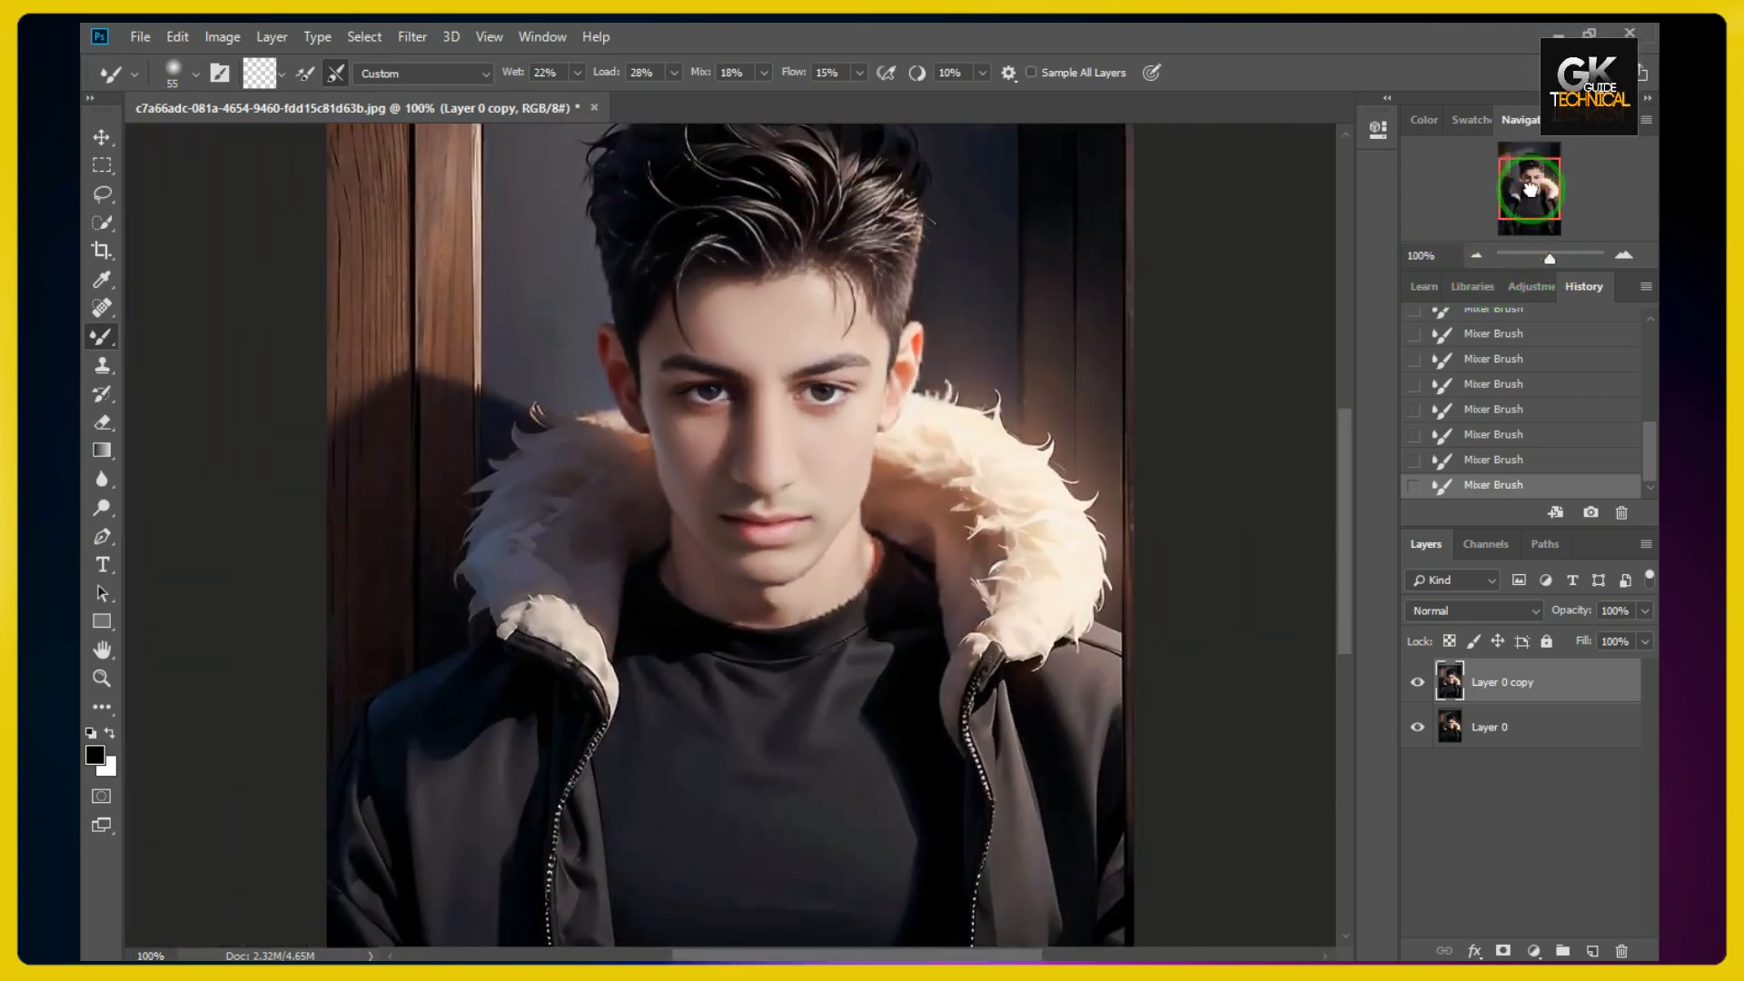
{"action": "left_click_drag", "start_coordinate": [1530, 188], "coordinate": [1531, 180]}
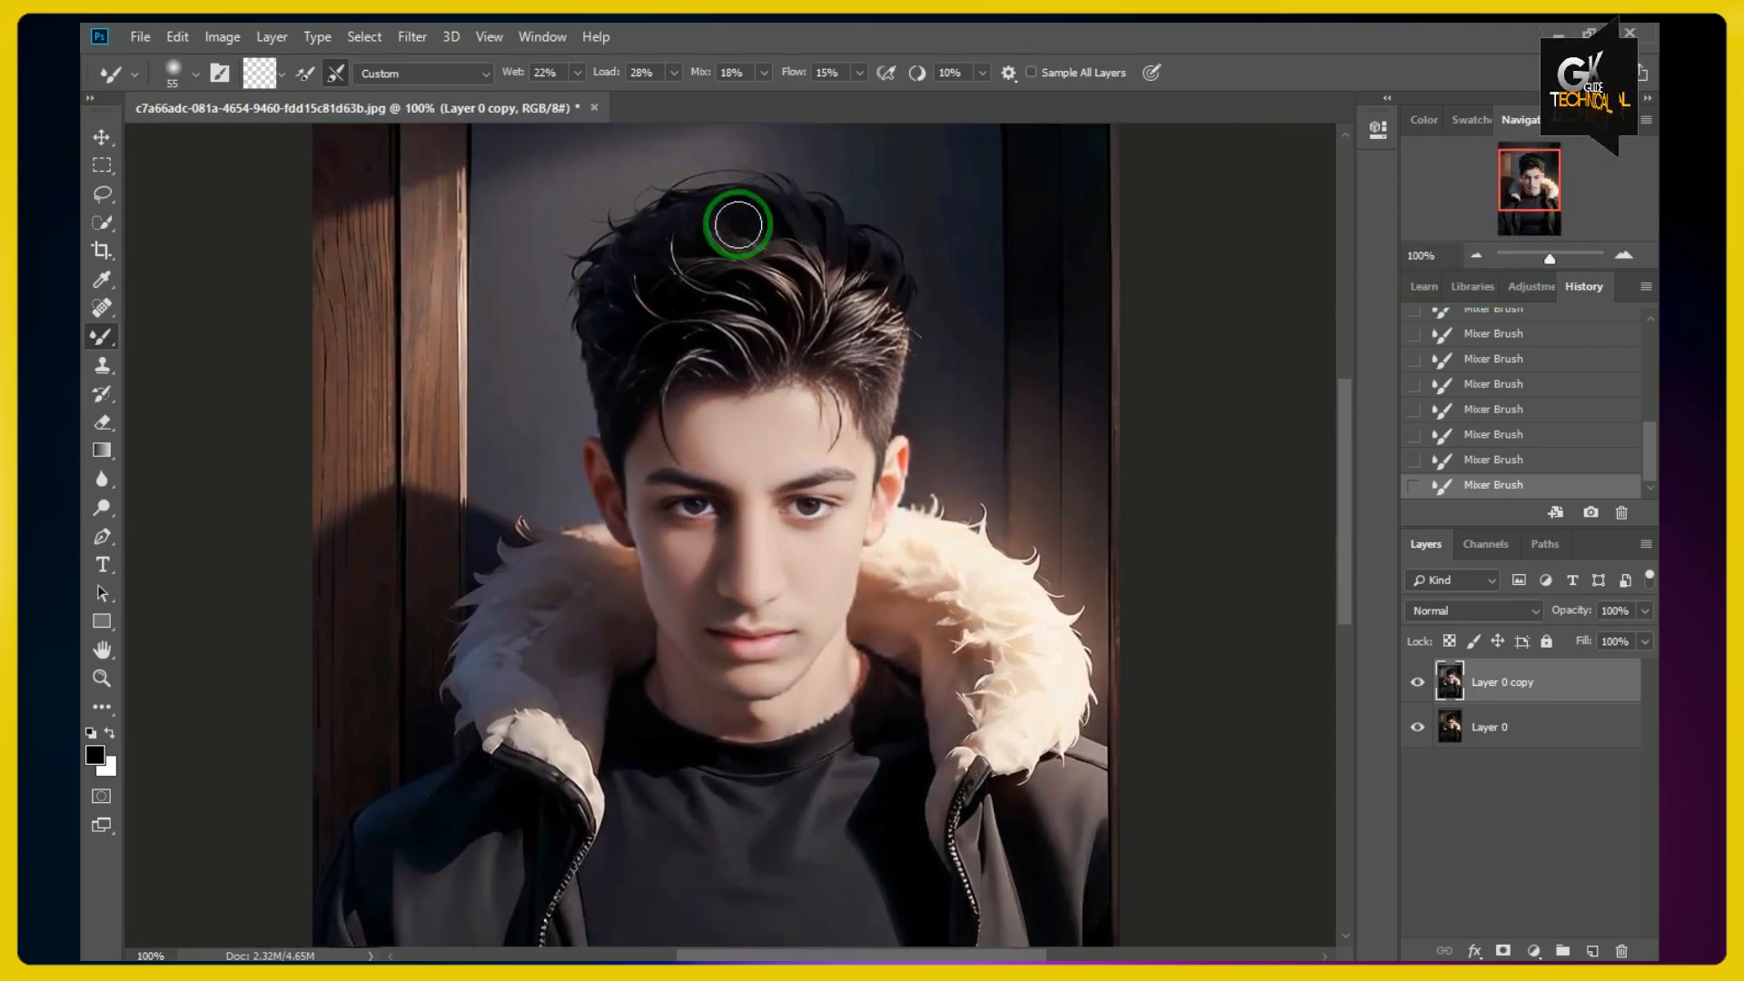
{"action": "left_click", "coordinate": [102, 136]}
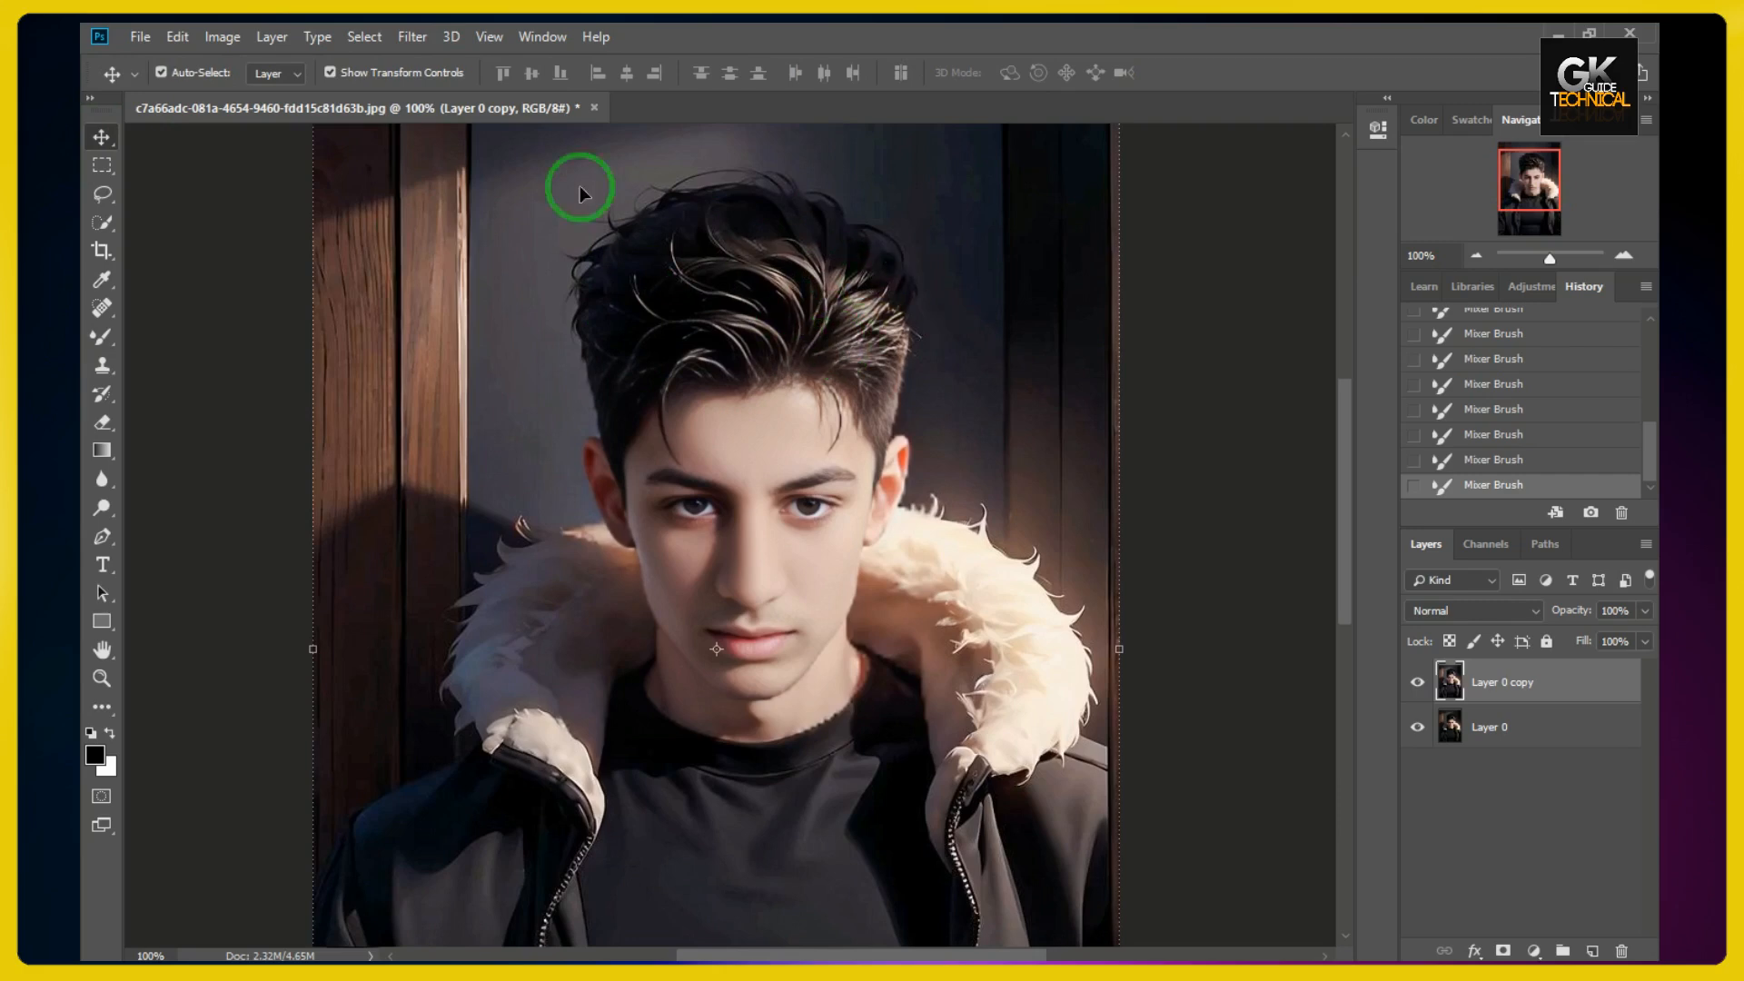
{"action": "left_click", "coordinate": [416, 42]}
{"action": "left_click", "coordinate": [463, 209]}
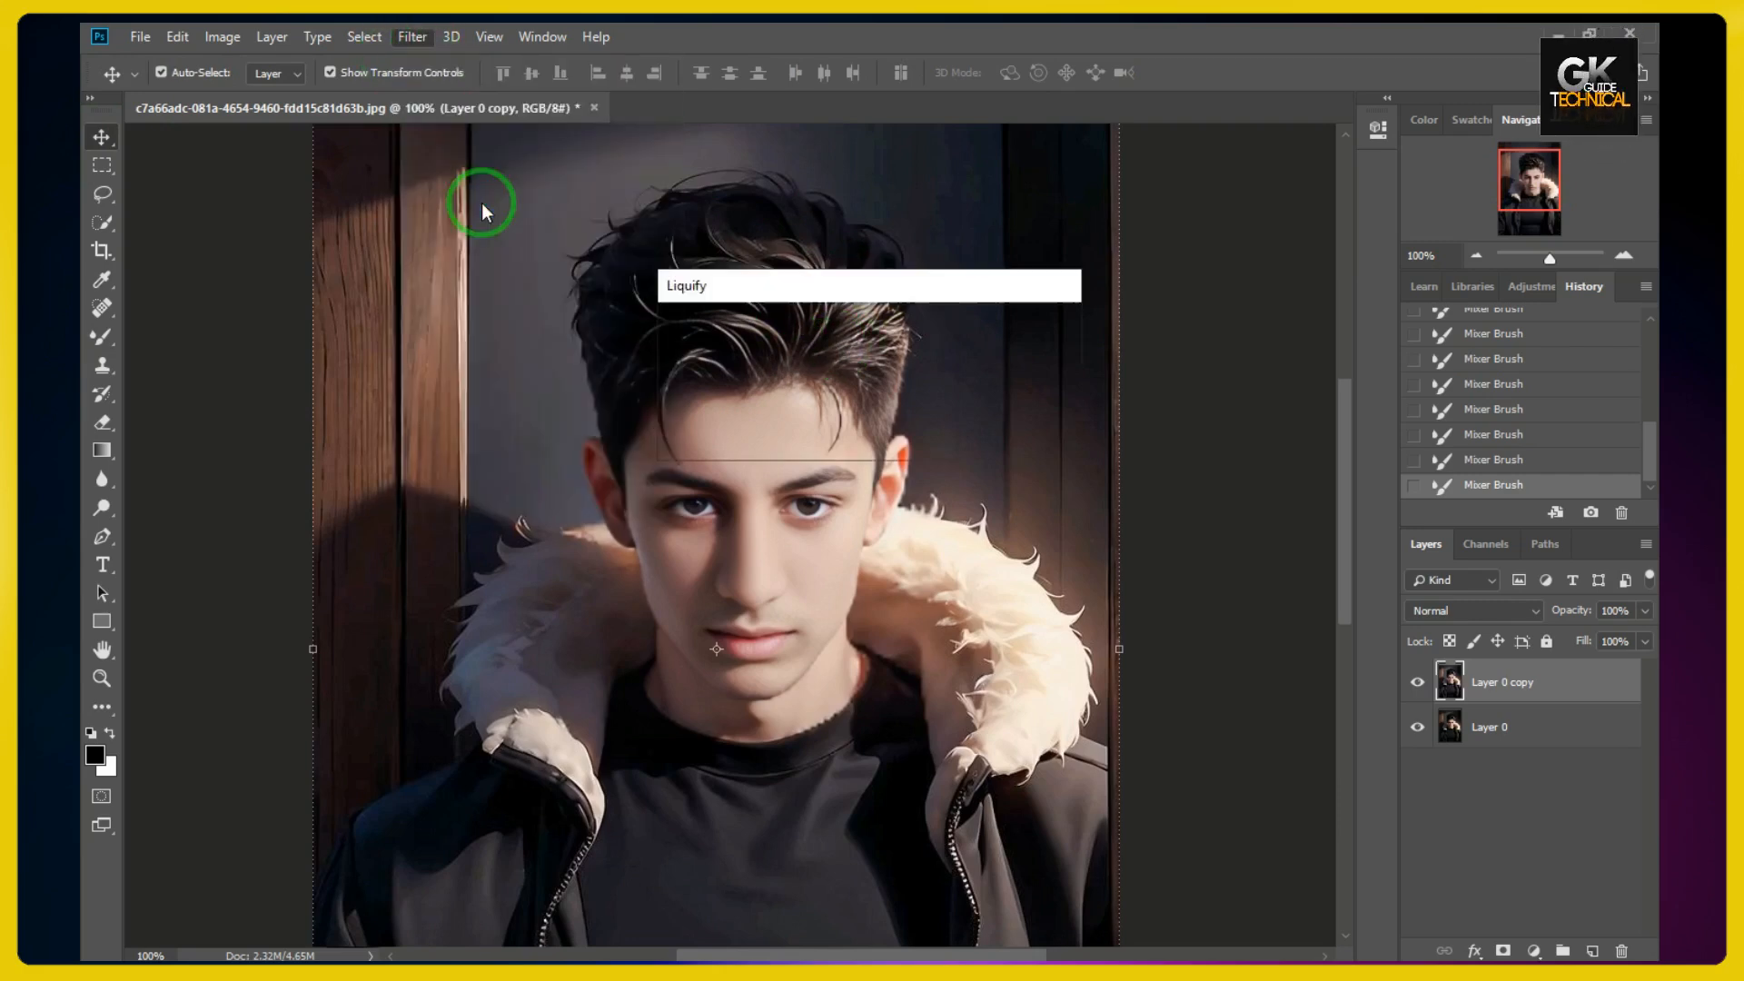
{"action": "left_click", "coordinate": [1018, 435]}
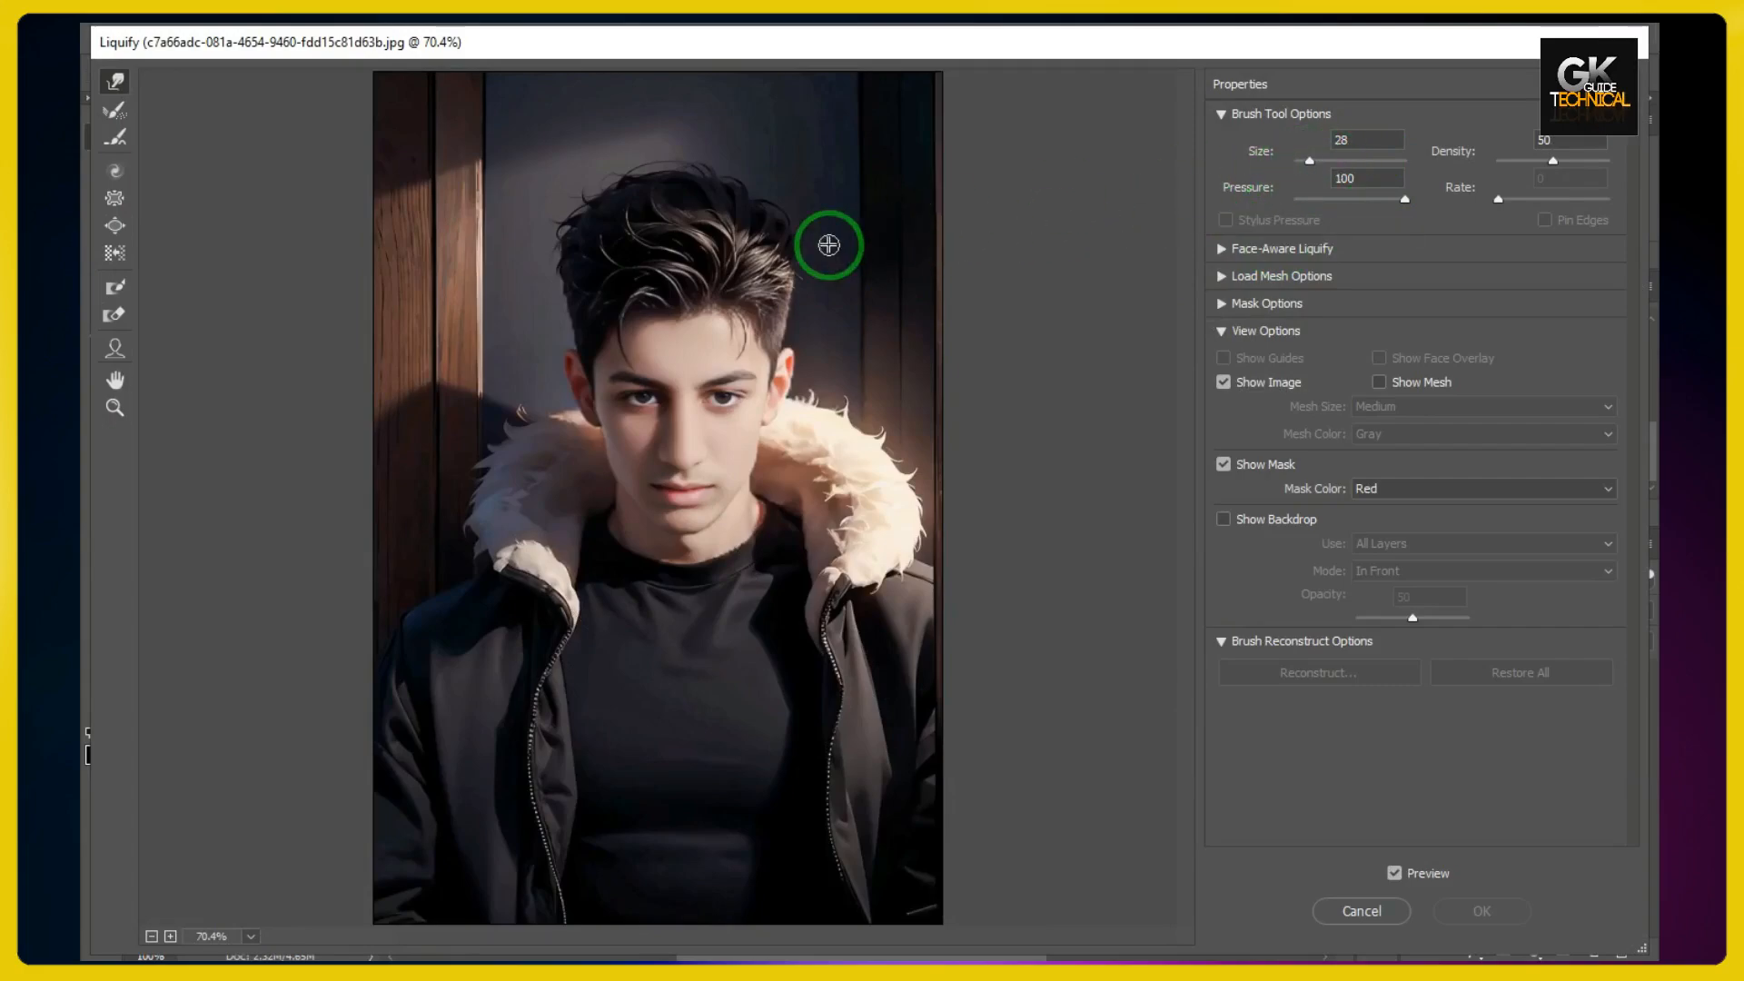
- Set the Liquify brush size to 107 and push the top edge of the hair slightly upward
{"action": "scroll", "coordinate": [671, 257], "scroll_direction": "up", "scroll_amount": 5}
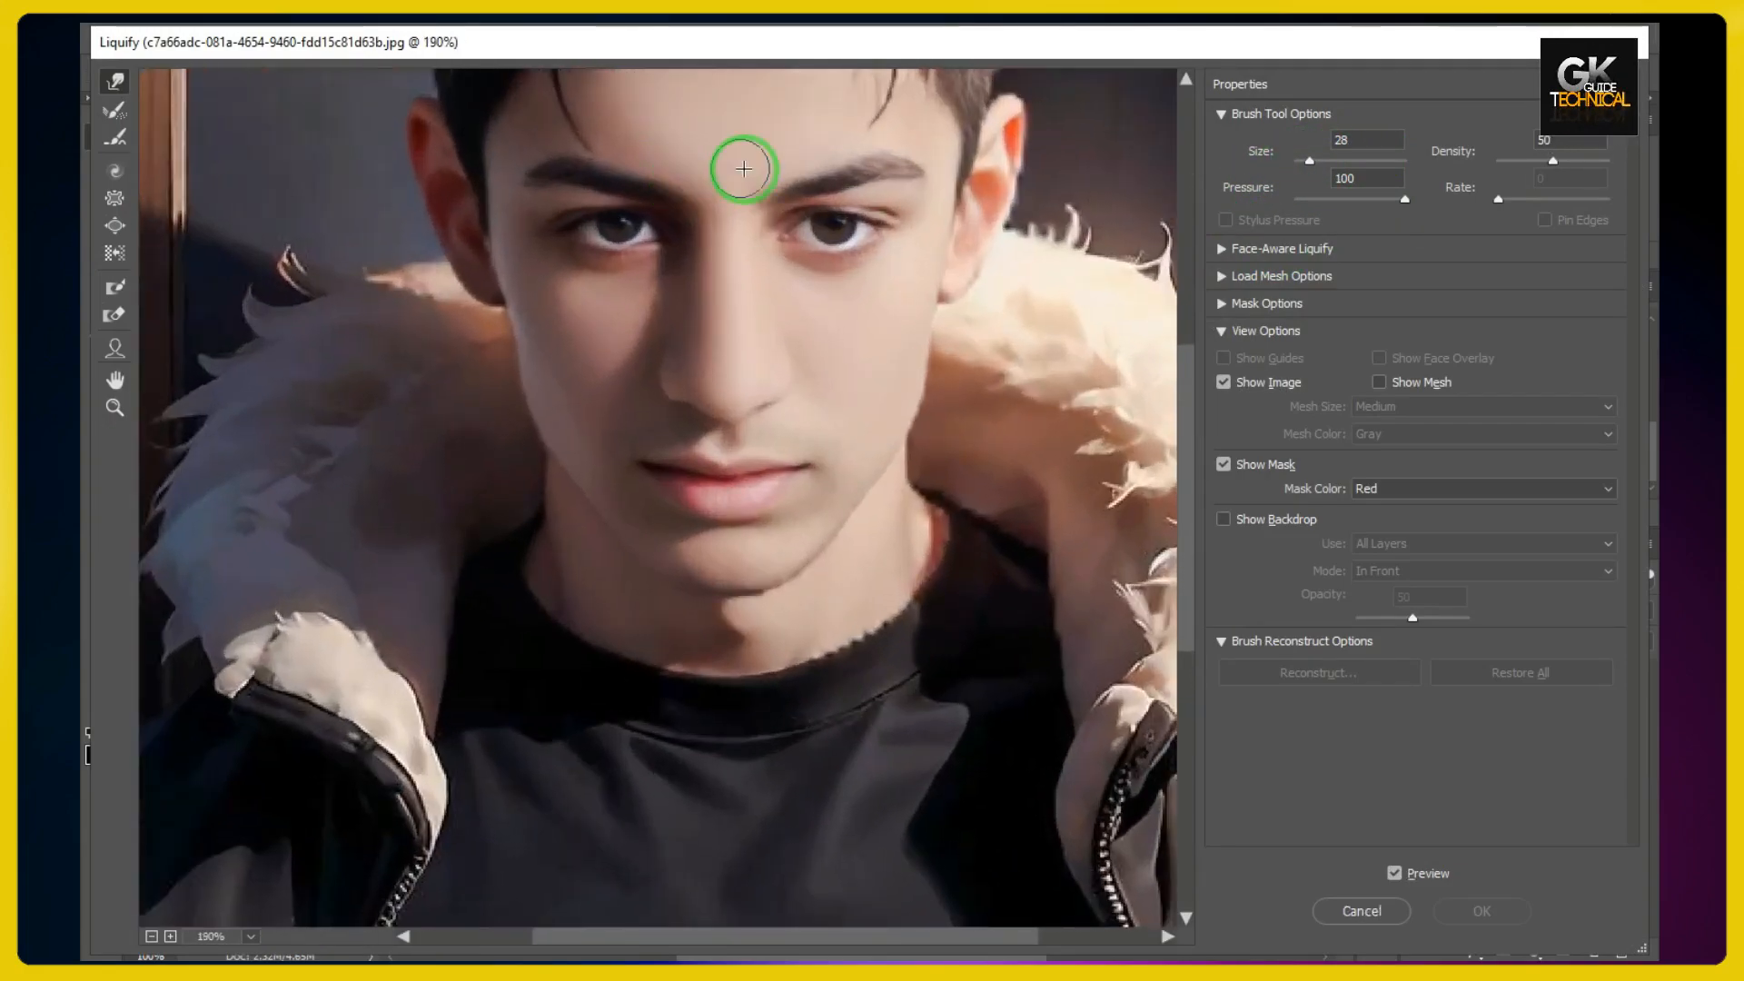
{"action": "mouse_move", "coordinate": [756, 221]}
{"action": "left_mouse_down"}
{"action": "mouse_move", "coordinate": [728, 385]}
{"action": "mouse_move", "coordinate": [712, 772]}
{"action": "left_mouse_up"}
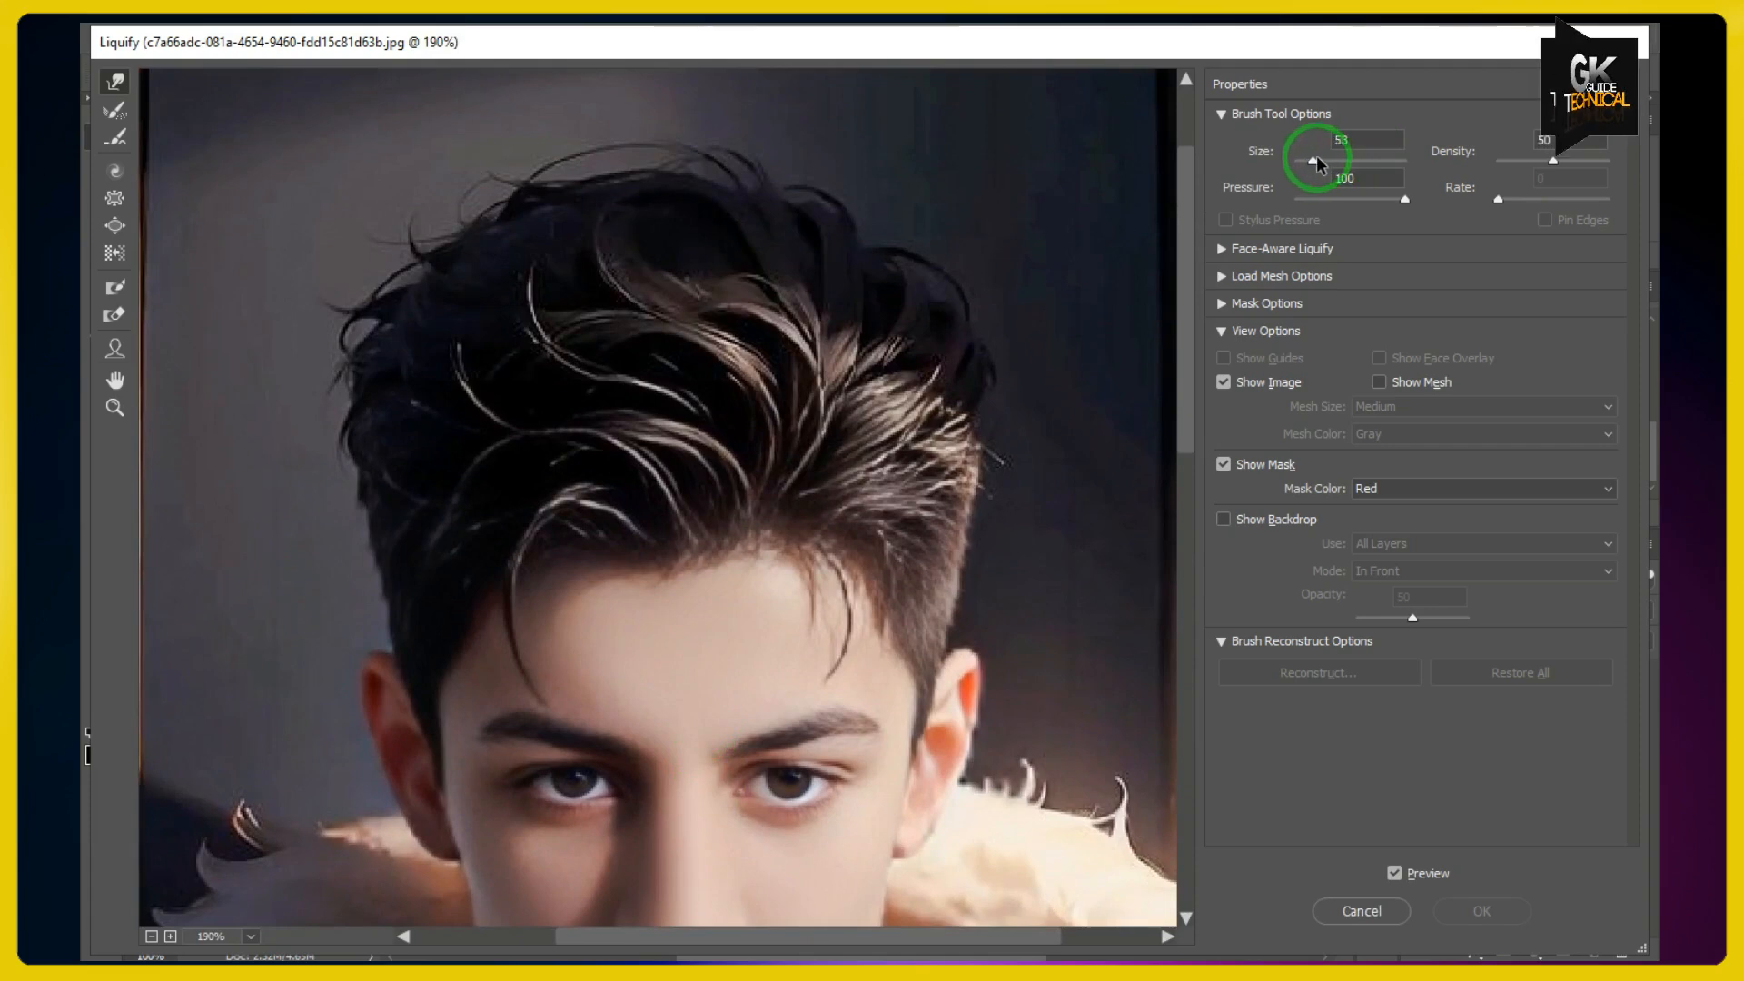
{"action": "left_click_drag", "start_coordinate": [1321, 159], "coordinate": [1322, 158]}
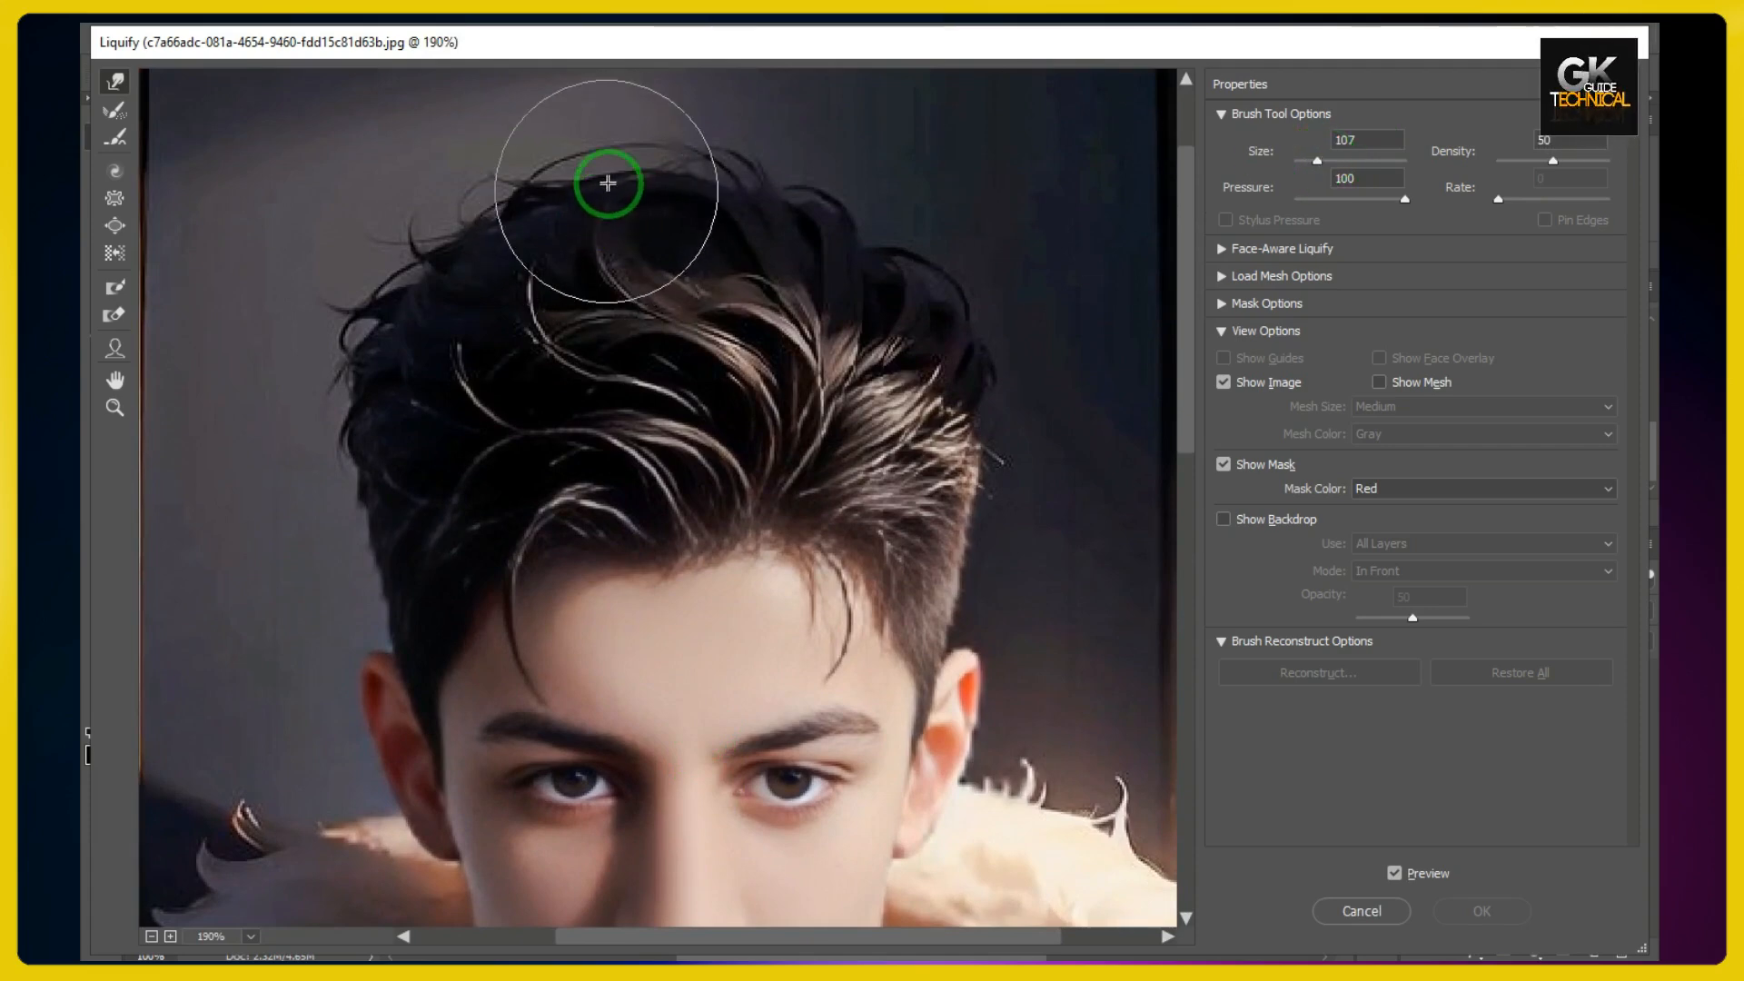
{"action": "left_click_drag", "start_coordinate": [607, 185], "coordinate": [612, 163]}
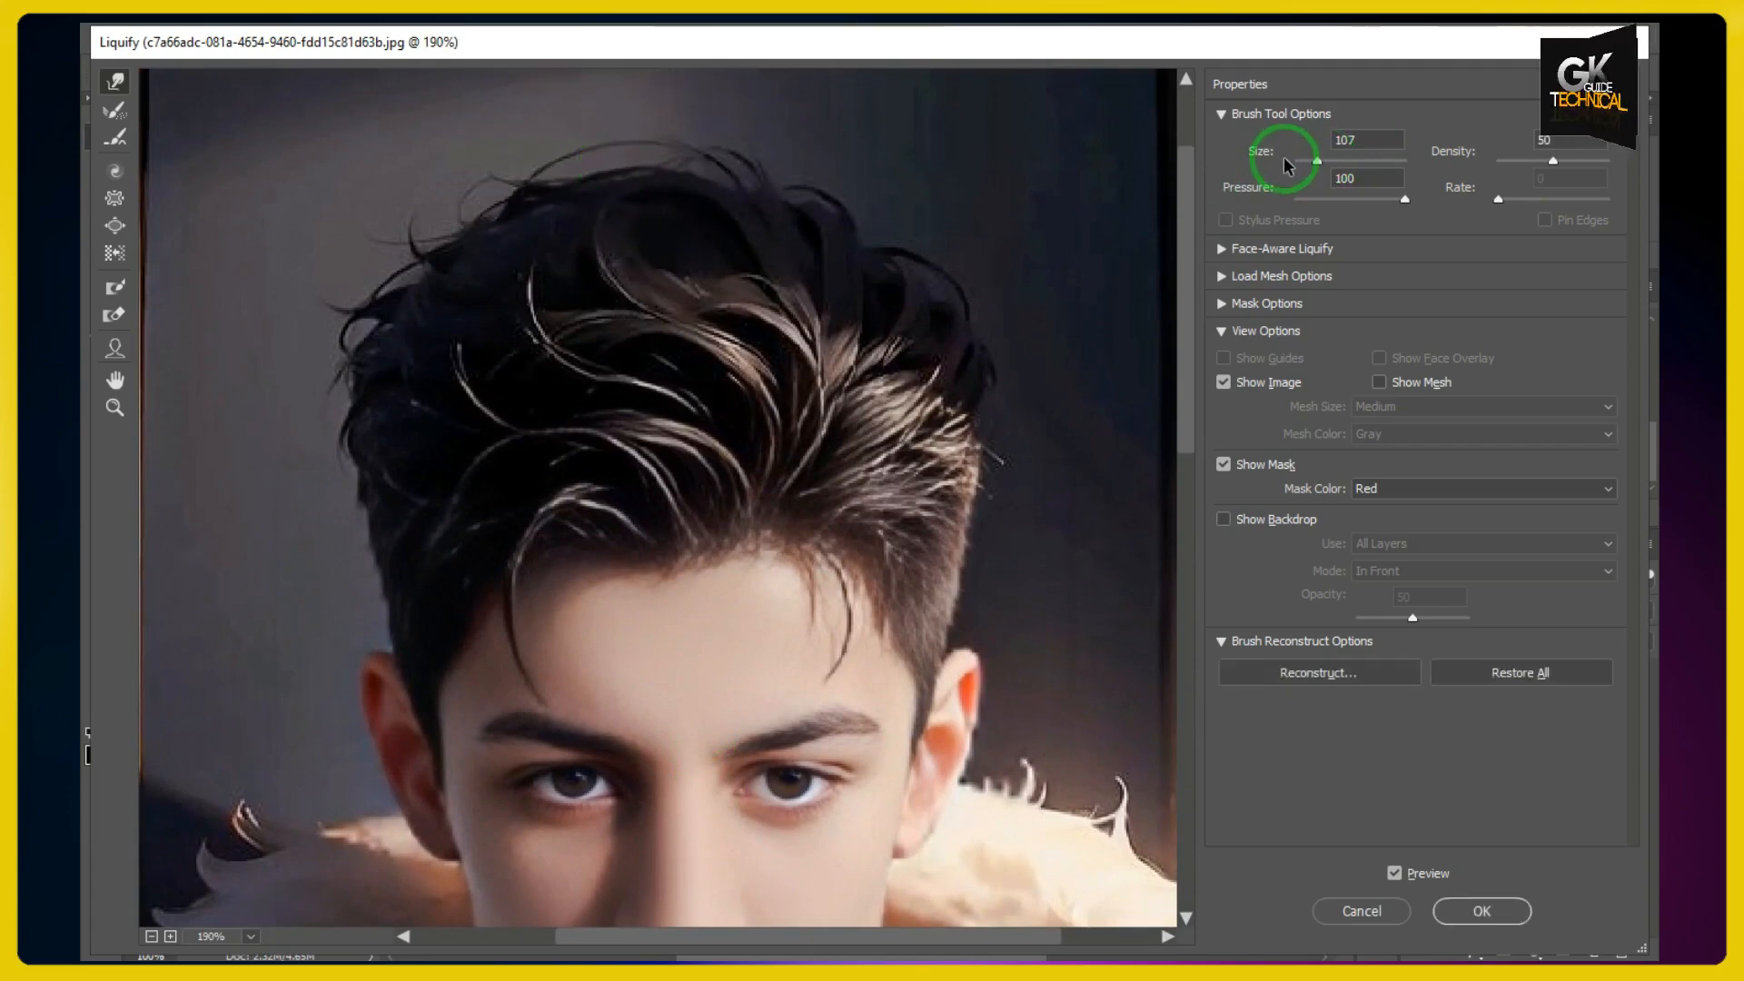
- Set the Liquify brush size to 189 and reshape the hair's outline along its top and sides with small pushes
{"action": "left_click_drag", "start_coordinate": [1317, 160], "coordinate": [1330, 158]}
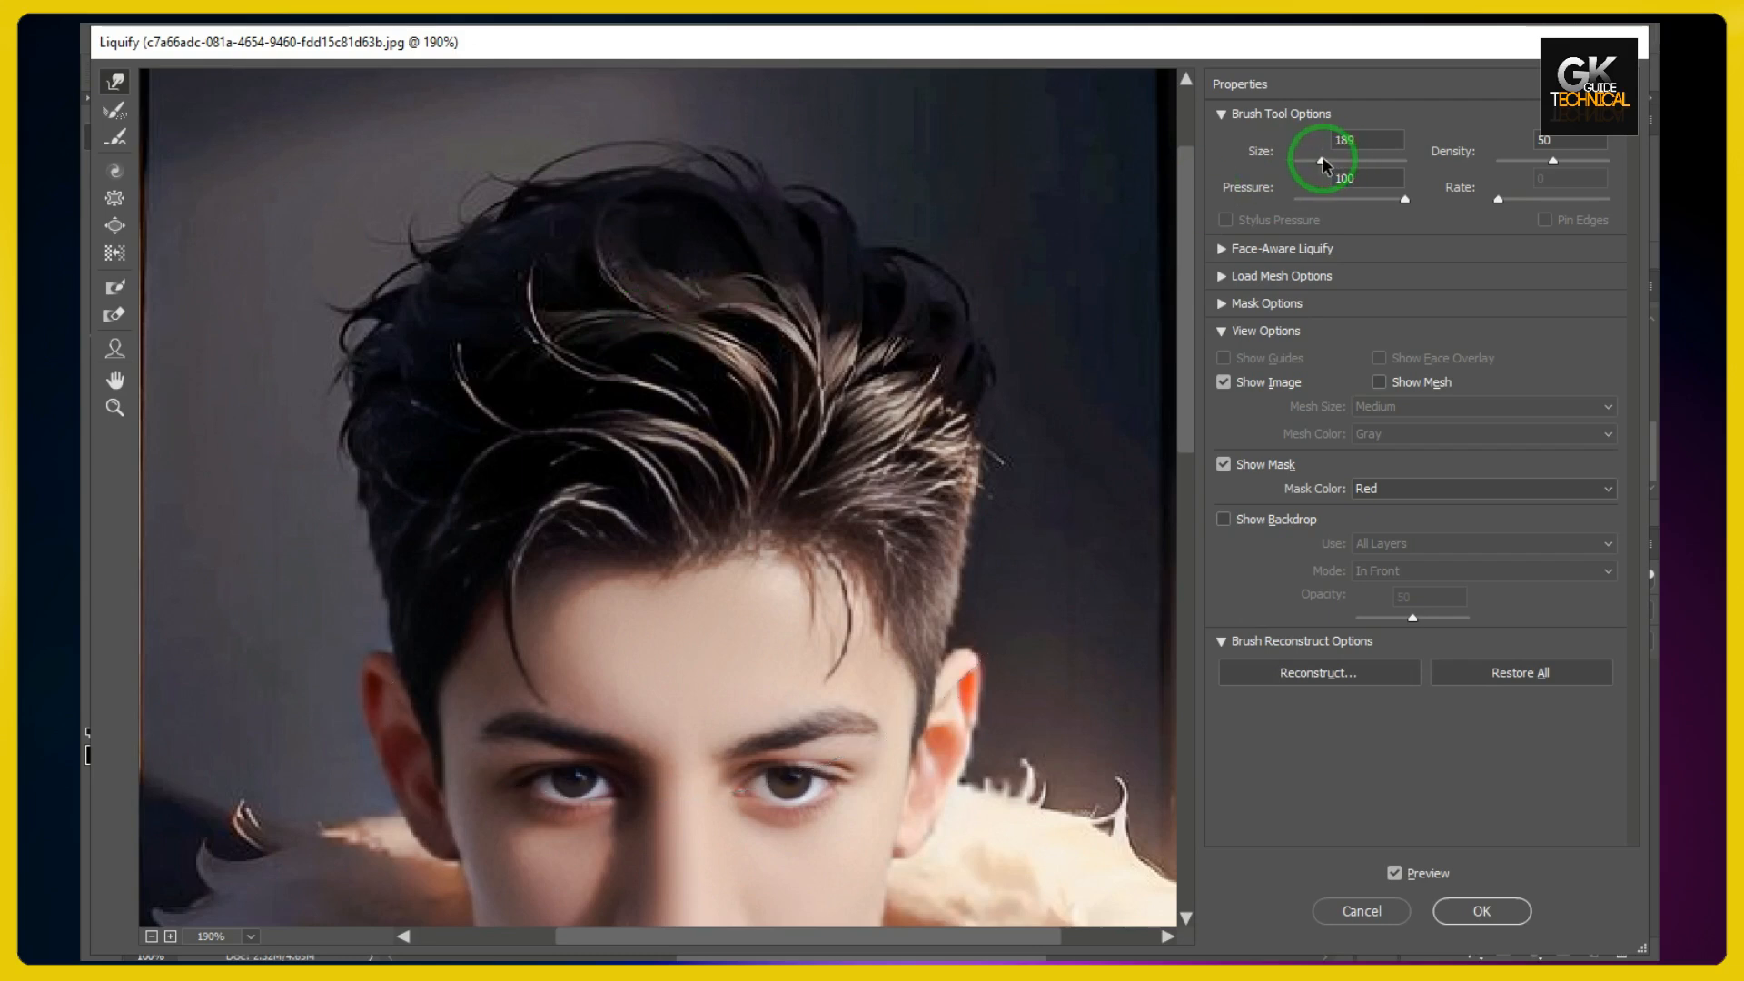
{"action": "mouse_move", "coordinate": [860, 249]}
{"action": "left_mouse_down"}
{"action": "mouse_move", "coordinate": [724, 283]}
{"action": "mouse_move", "coordinate": [787, 218]}
{"action": "left_mouse_up"}
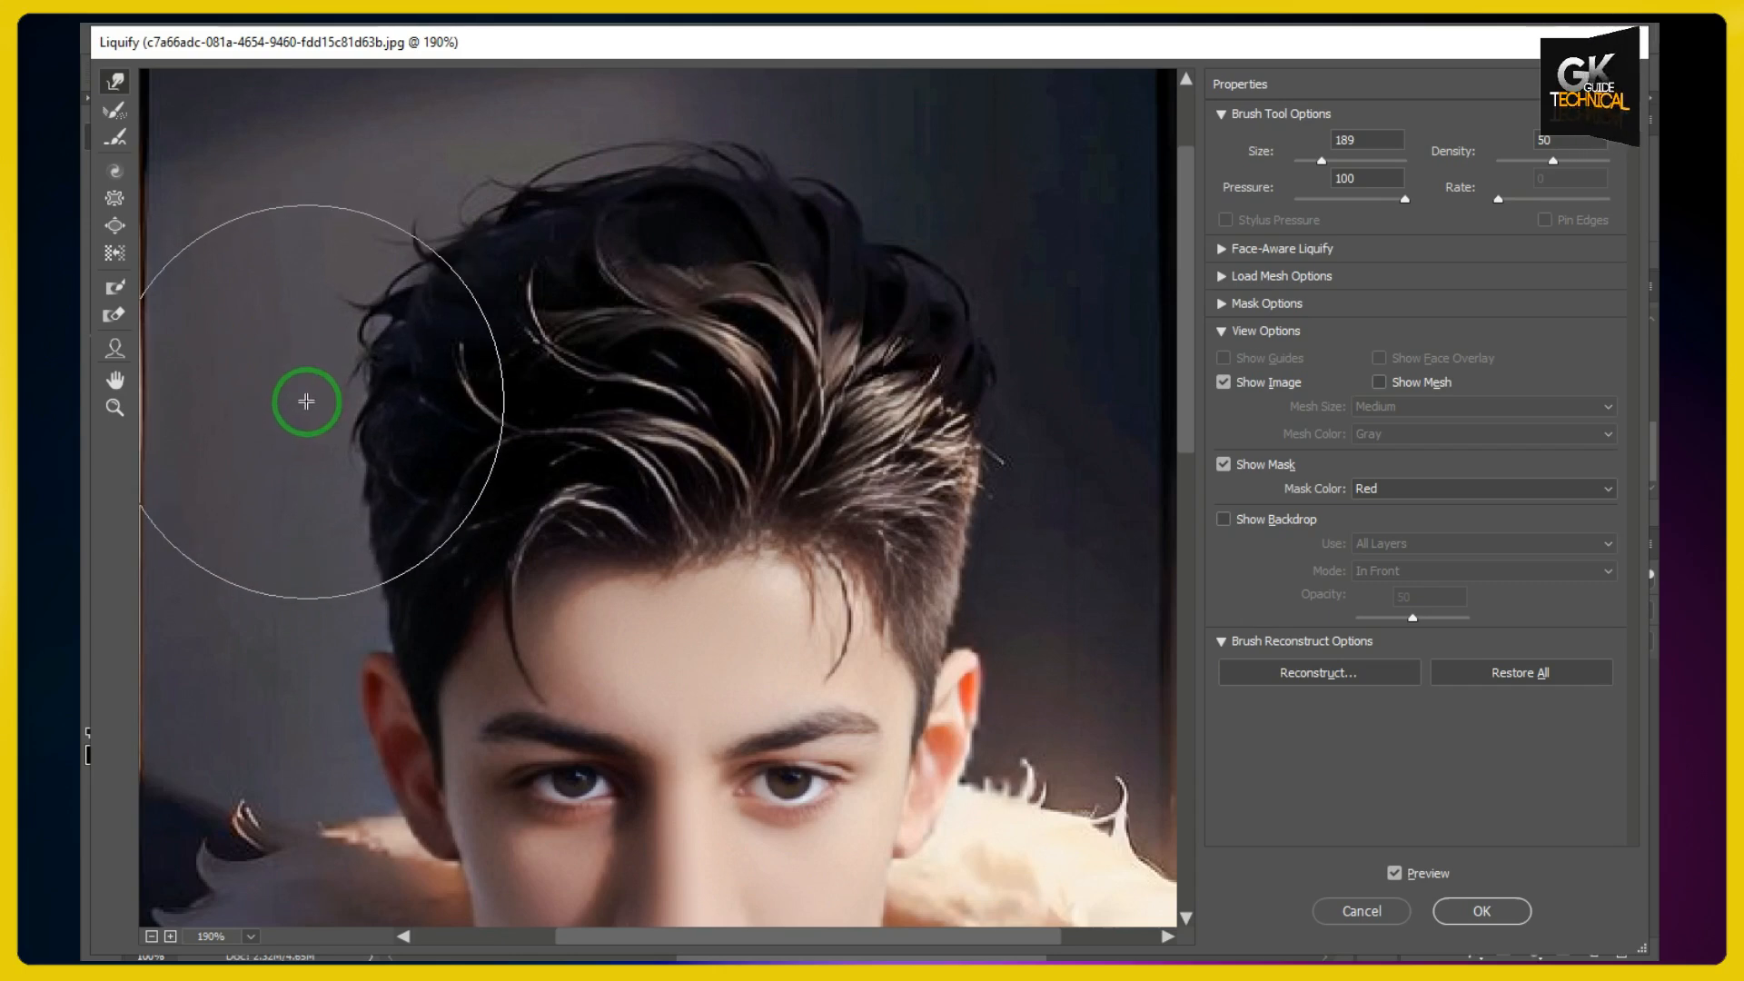
{"action": "left_click_drag", "start_coordinate": [306, 402], "coordinate": [296, 401]}
{"action": "left_click_drag", "start_coordinate": [505, 232], "coordinate": [506, 242]}
{"action": "left_click_drag", "start_coordinate": [690, 180], "coordinate": [691, 192]}
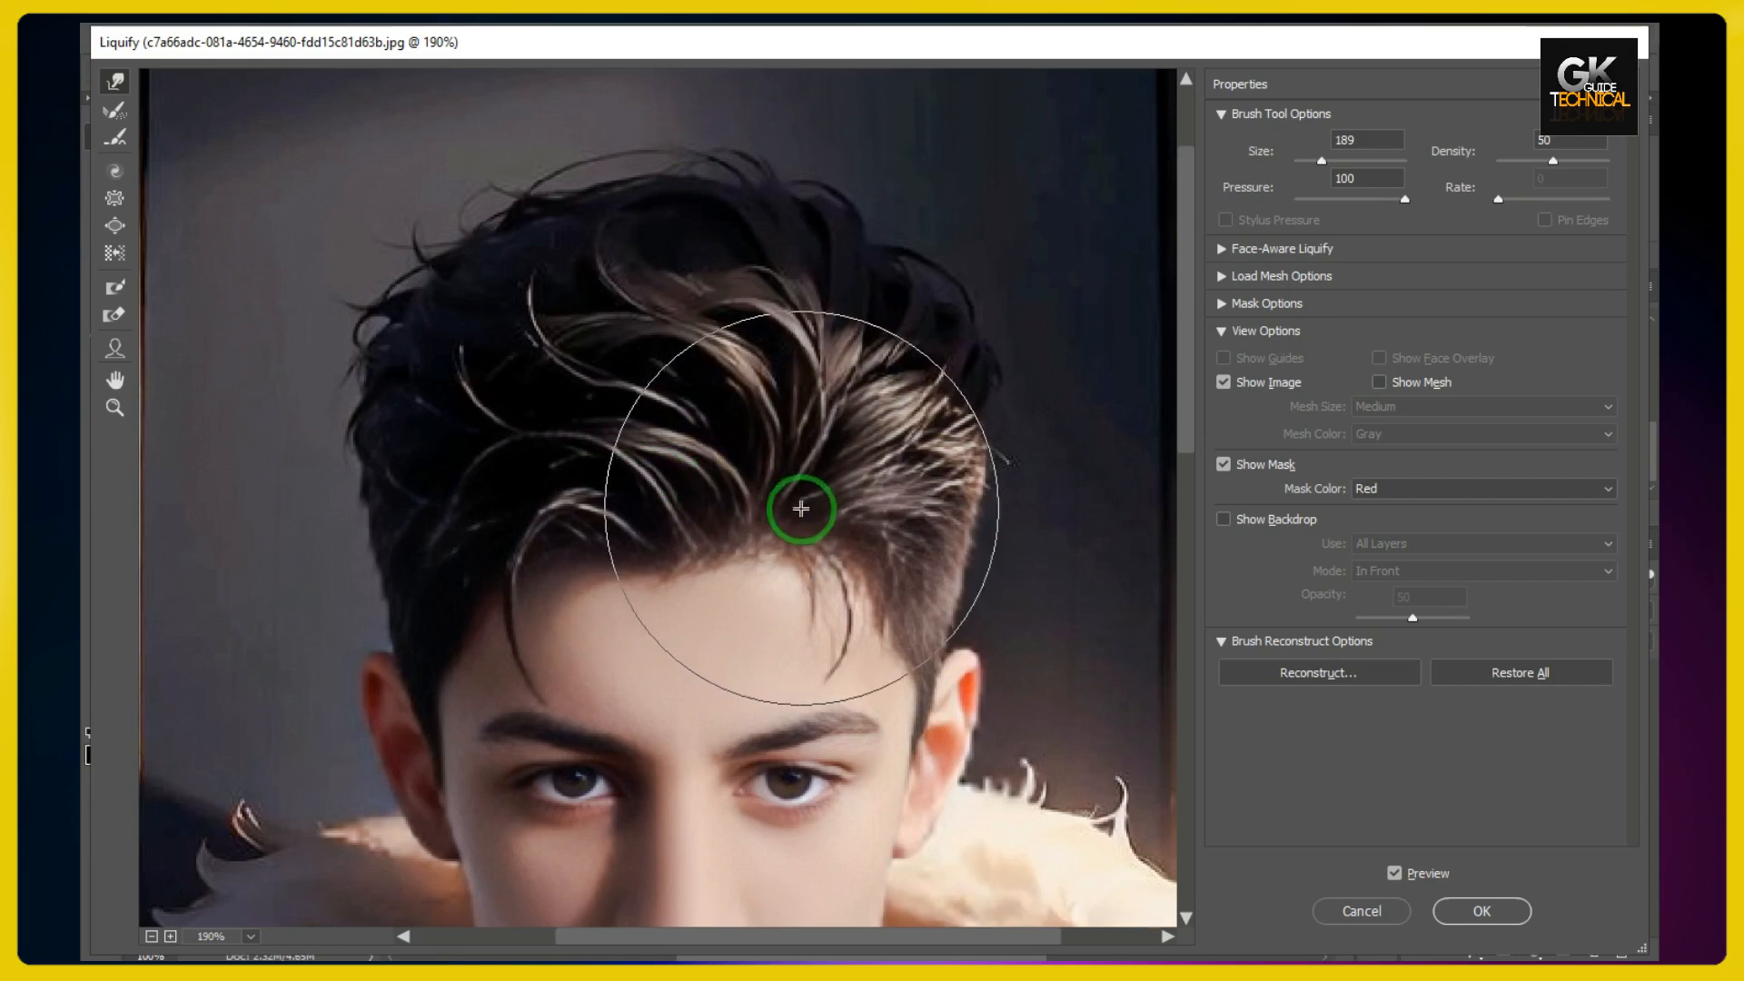
{"action": "mouse_move", "coordinate": [822, 481]}
{"action": "left_mouse_down"}
{"action": "mouse_move", "coordinate": [808, 212]}
{"action": "mouse_move", "coordinate": [821, 339]}
{"action": "left_mouse_up"}
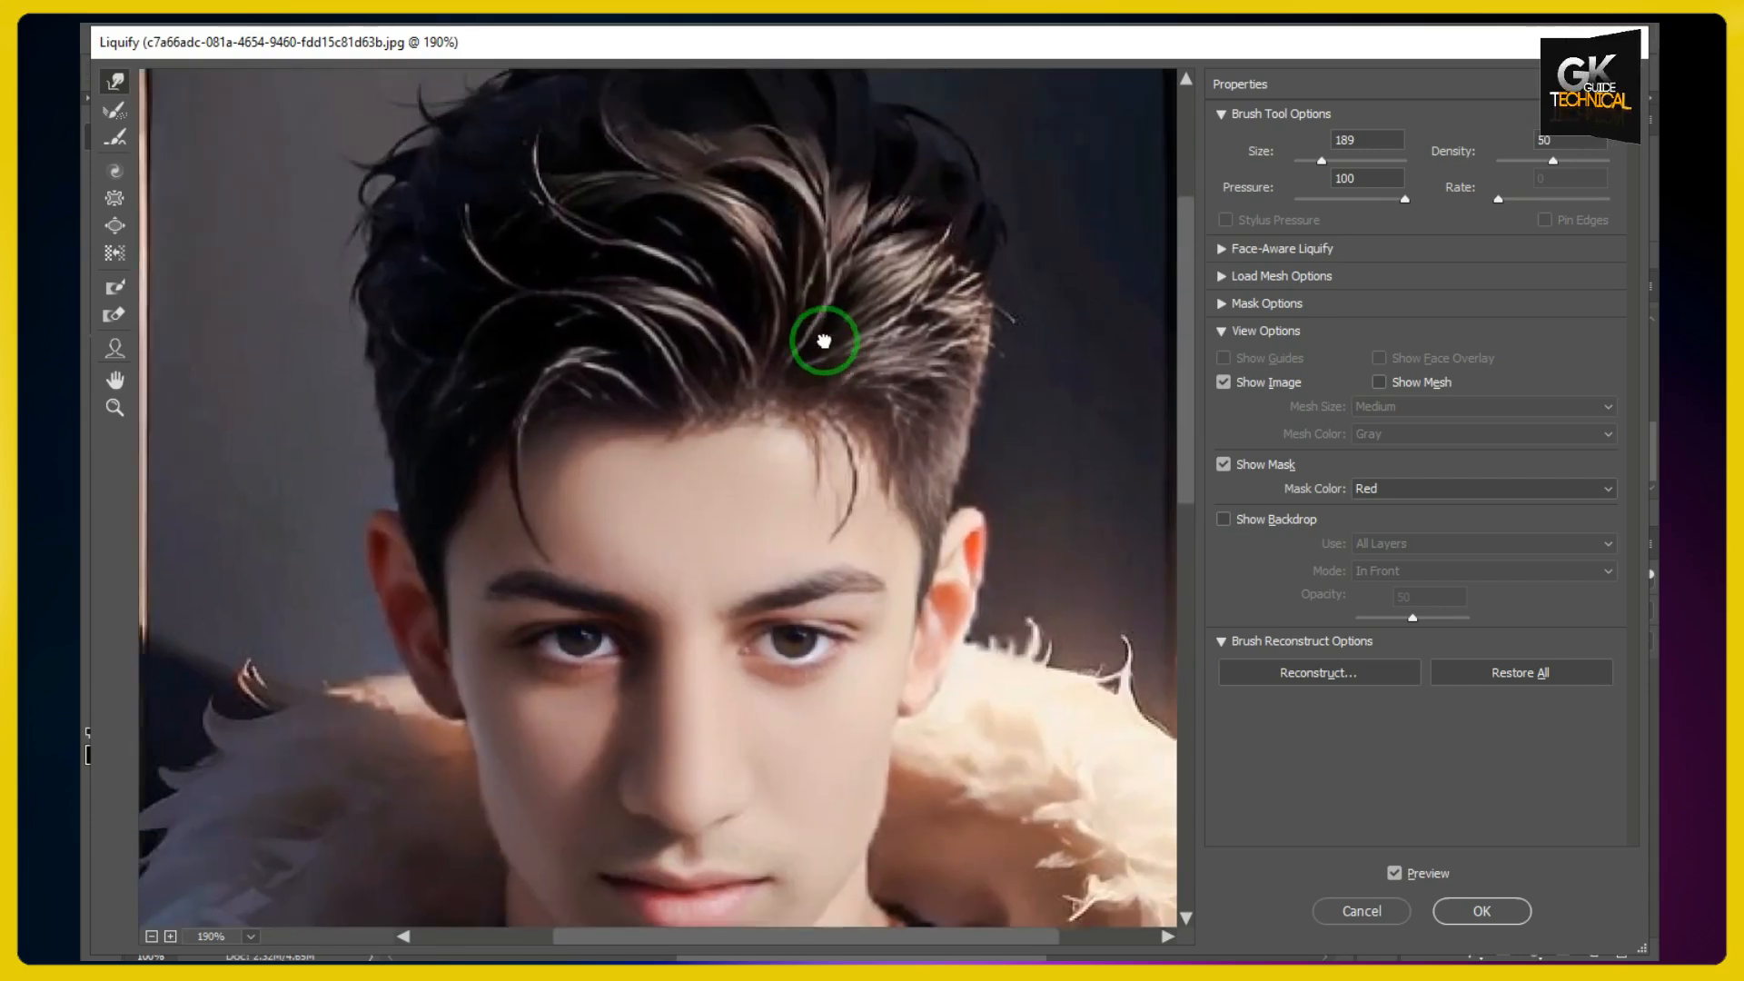
- Push the hair's sides and top edge slightly outward with small Liquify warp strokes for a fuller shape
{"action": "left_click_drag", "start_coordinate": [891, 395], "coordinate": [891, 401]}
{"action": "left_click_drag", "start_coordinate": [438, 279], "coordinate": [436, 283]}
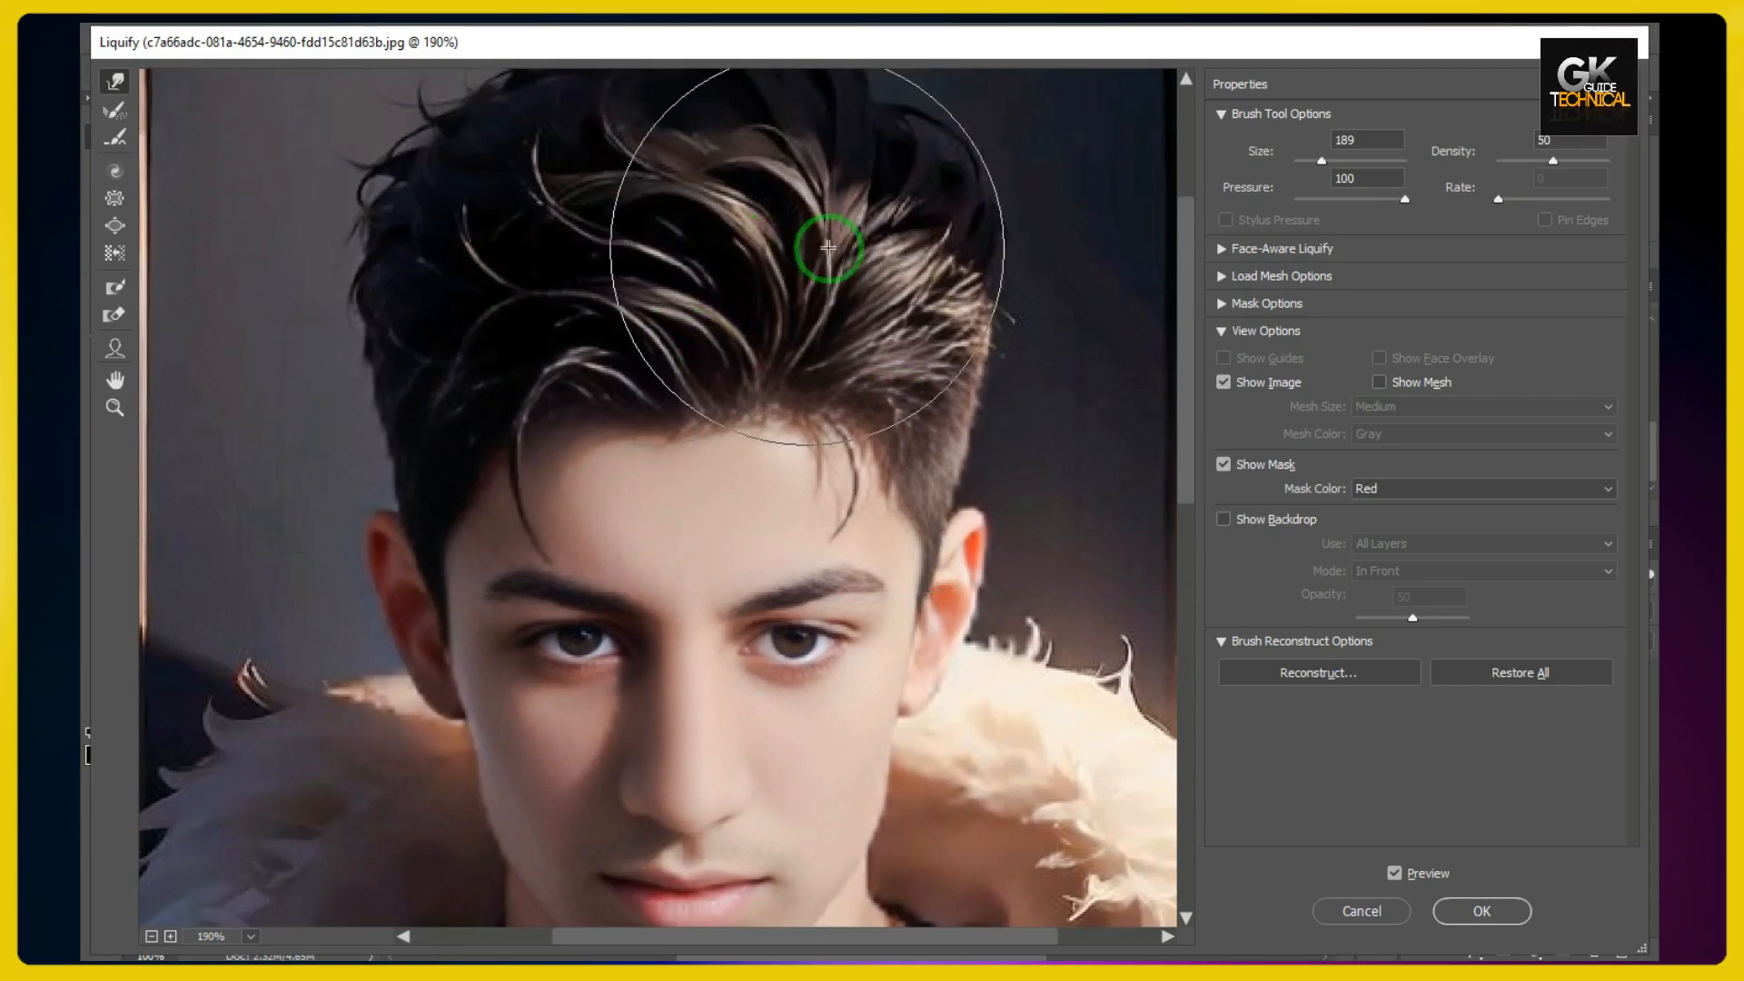
{"action": "left_click_drag", "start_coordinate": [963, 257], "coordinate": [974, 247]}
{"action": "left_click_drag", "start_coordinate": [556, 127], "coordinate": [543, 115]}
{"action": "left_click_drag", "start_coordinate": [637, 148], "coordinate": [673, 335]}
{"action": "left_click_drag", "start_coordinate": [680, 223], "coordinate": [686, 215]}
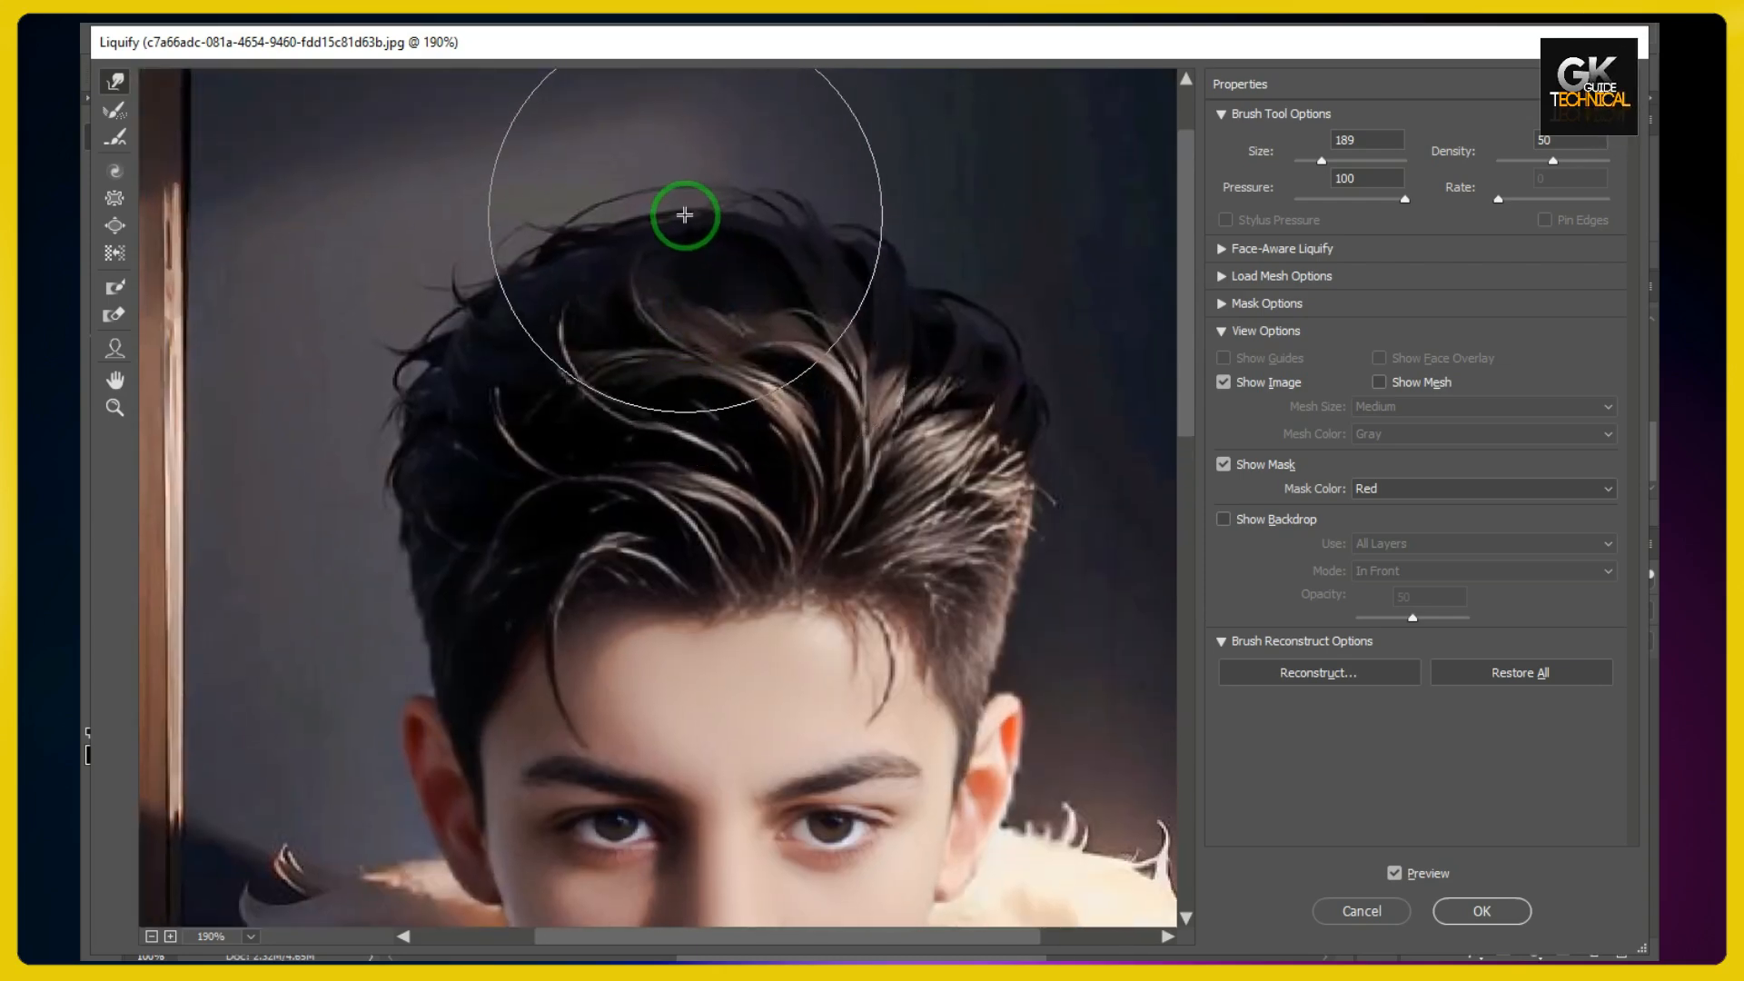
- Refine the hair's silhouette along both sides with small warp strokes and apply the Liquify filter
{"action": "left_click_drag", "start_coordinate": [1025, 339], "coordinate": [1020, 343]}
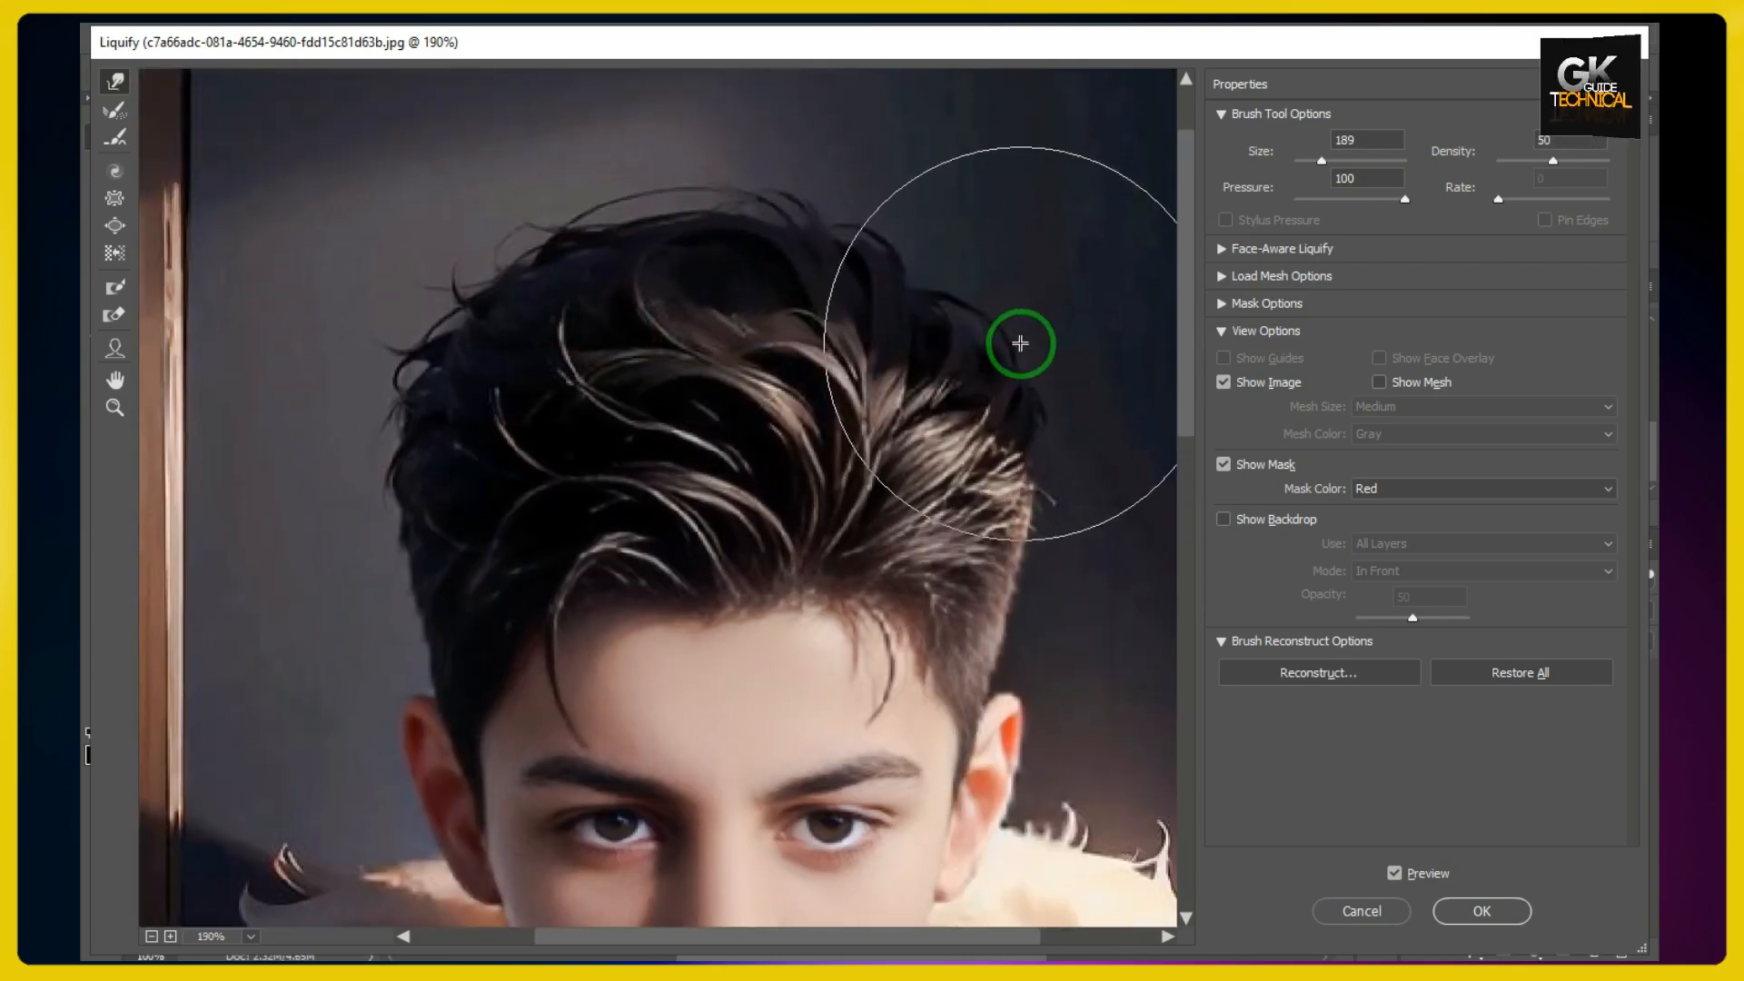
{"action": "left_click_drag", "start_coordinate": [338, 311], "coordinate": [321, 338]}
{"action": "left_click_drag", "start_coordinate": [329, 448], "coordinate": [339, 434]}
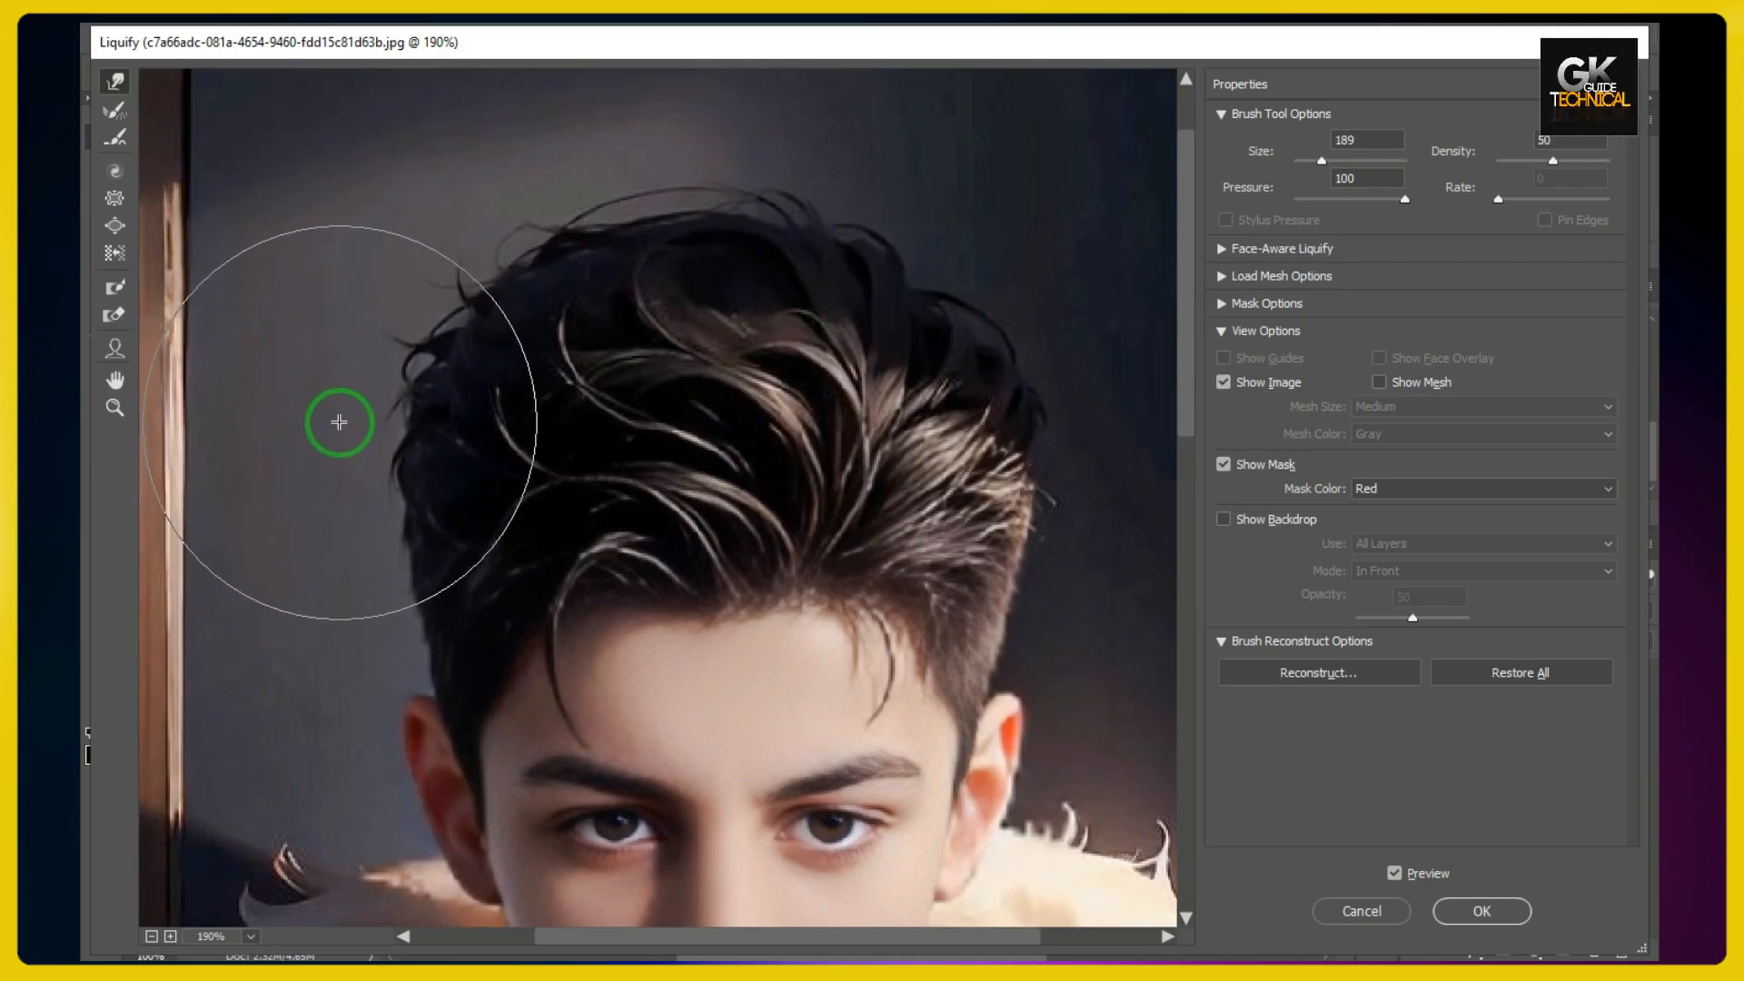
{"action": "left_click_drag", "start_coordinate": [1027, 347], "coordinate": [985, 294]}
{"action": "left_click_drag", "start_coordinate": [1075, 473], "coordinate": [1070, 472]}
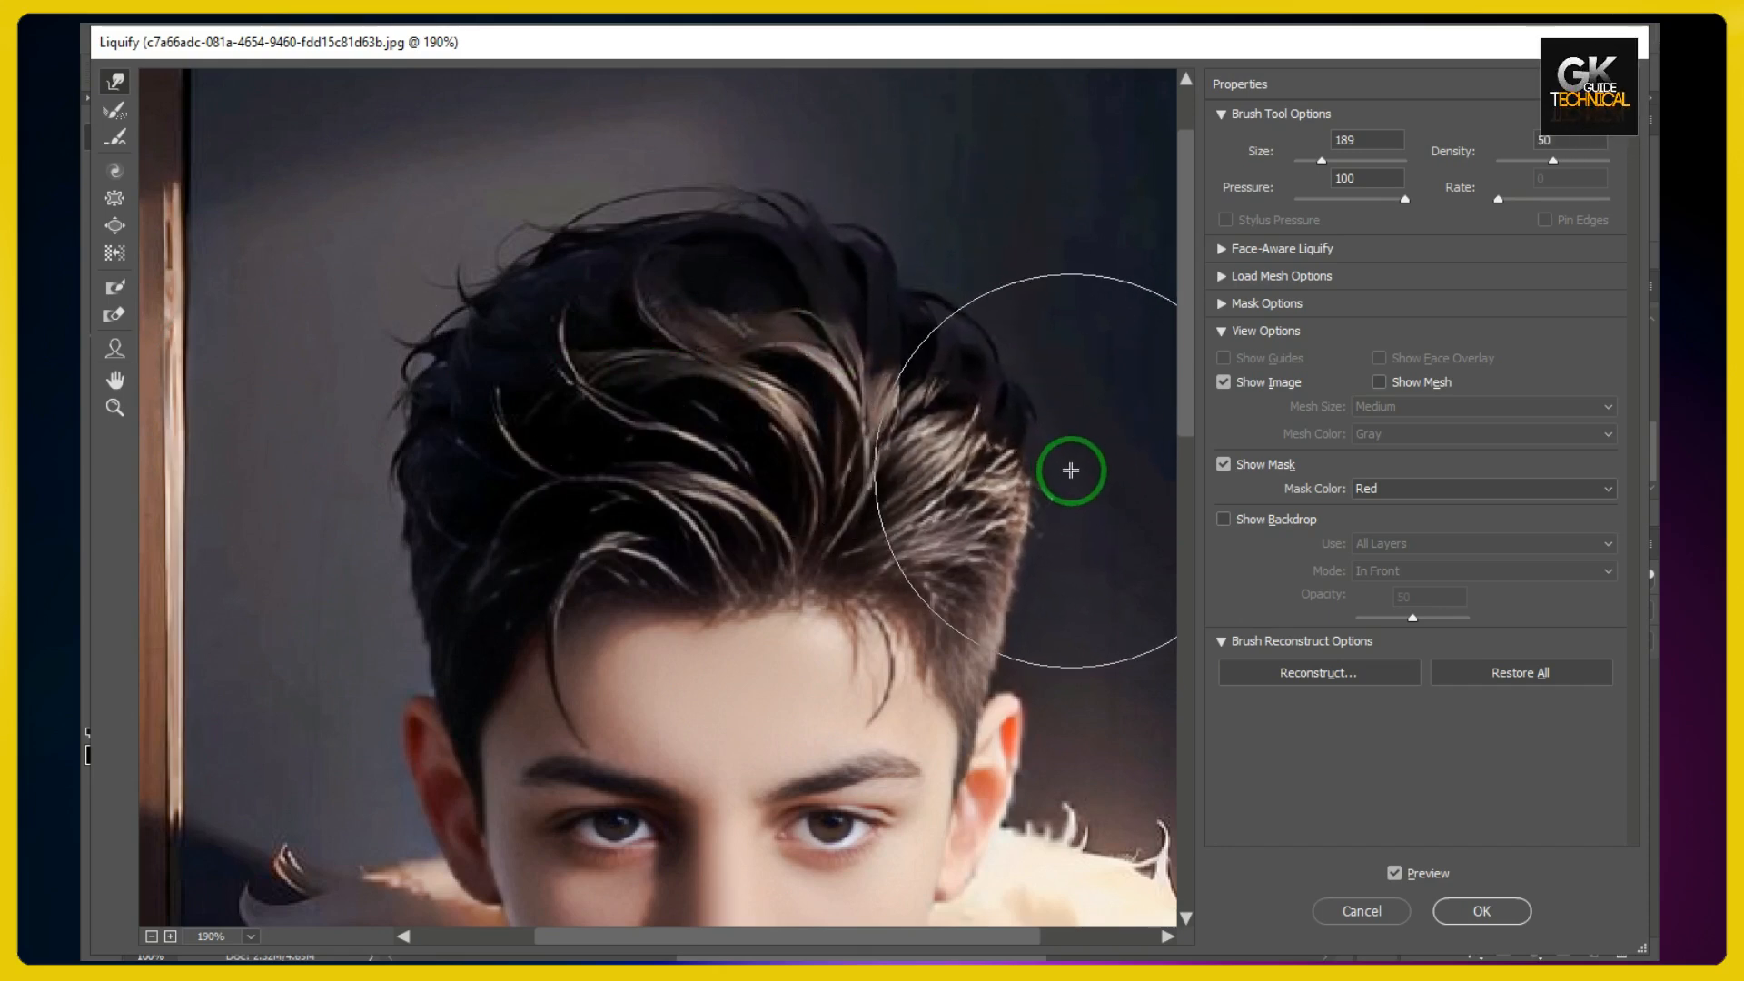
{"action": "left_click", "coordinate": [1482, 912]}
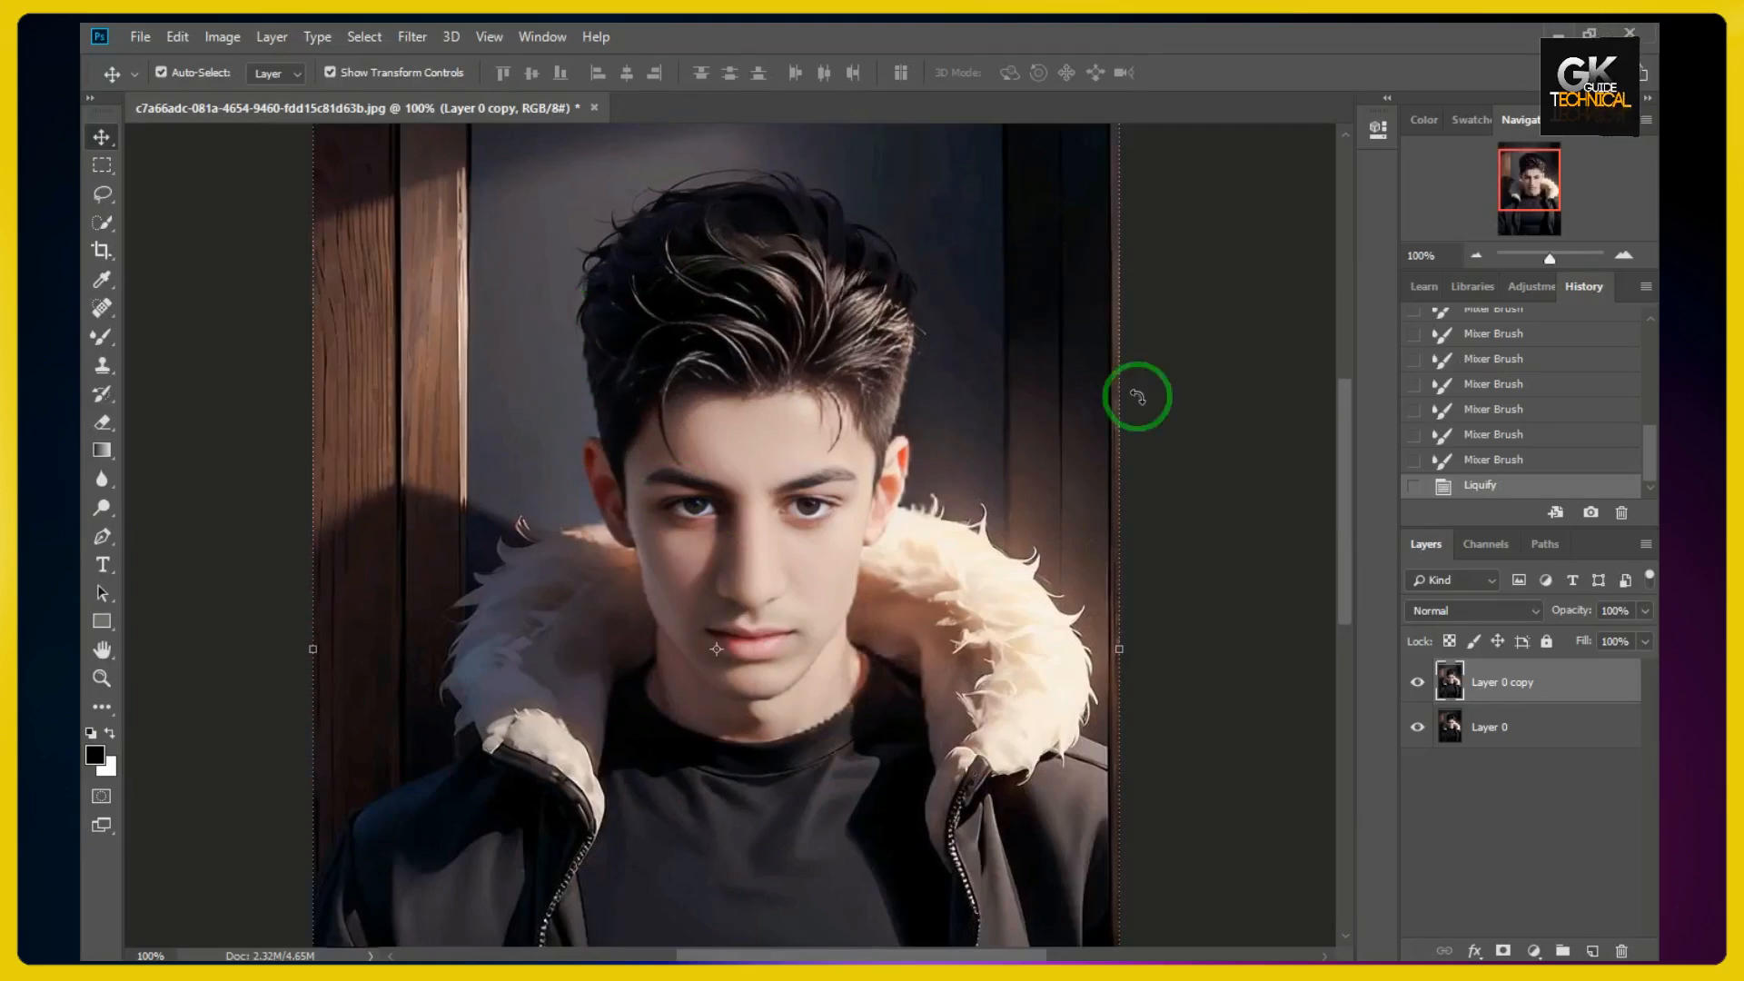
- Toggle the Layer 0 copy layer's visibility to compare the retouched portrait with the original
{"action": "left_click", "coordinate": [1415, 691]}
{"action": "left_click", "coordinate": [1417, 690]}
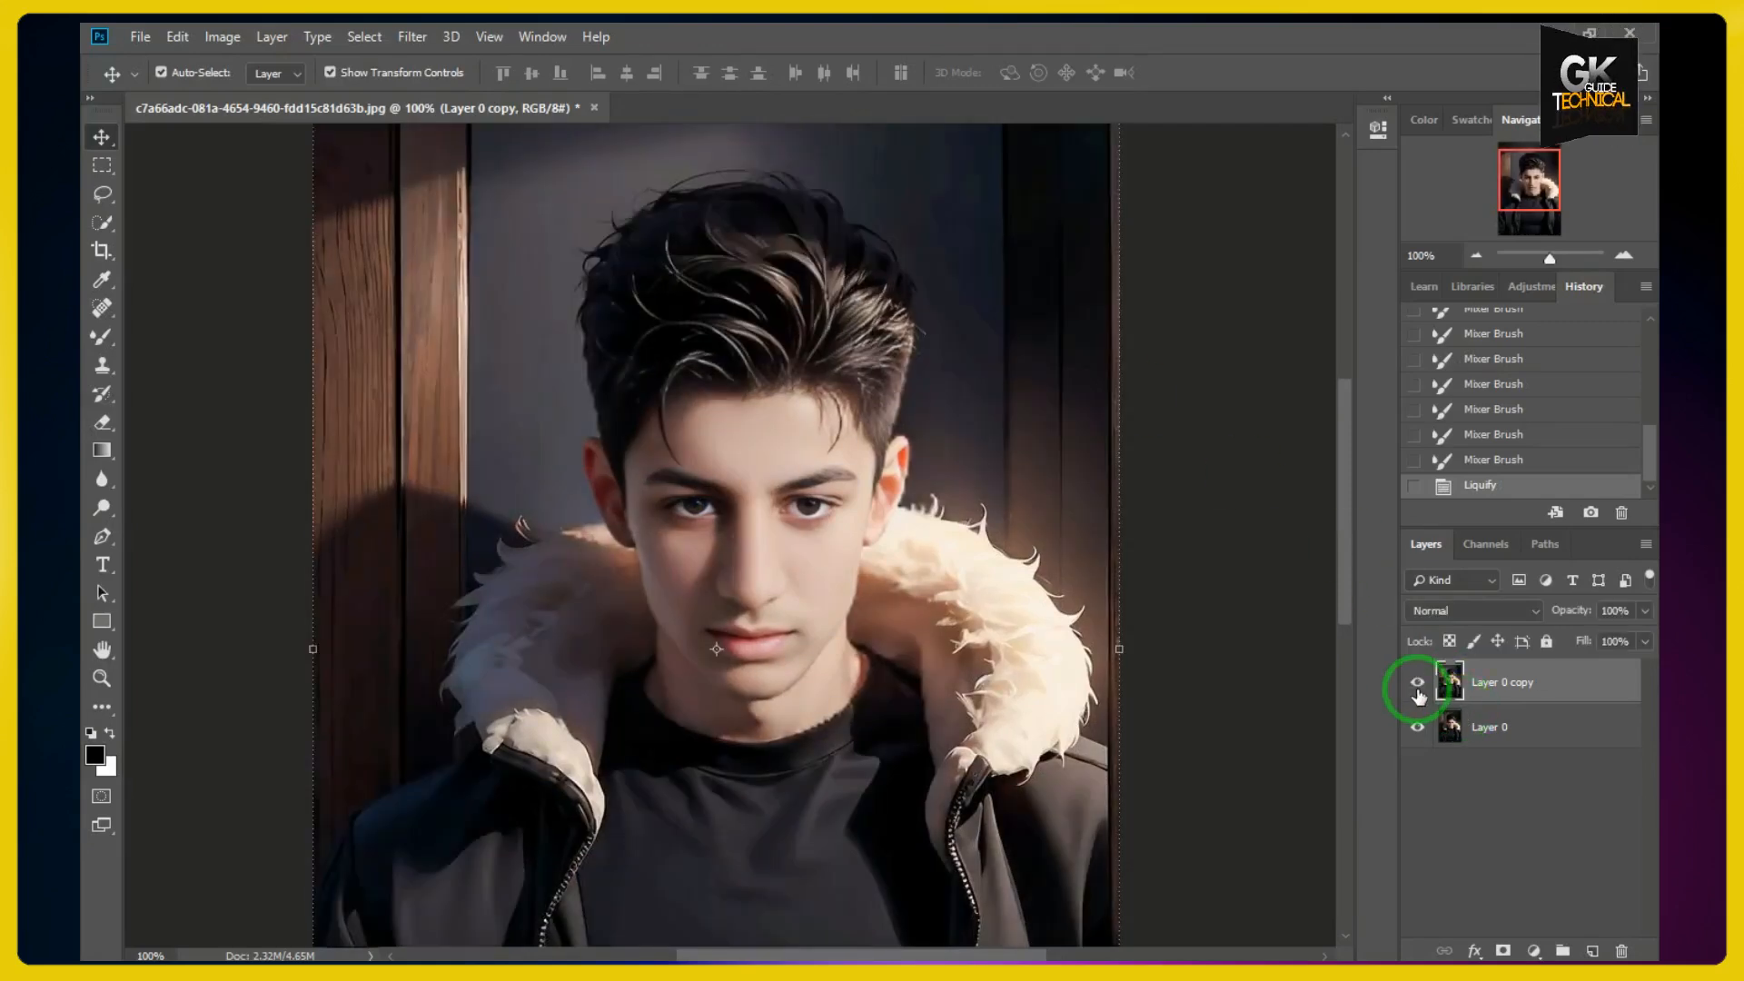
{"action": "left_click", "coordinate": [1417, 691]}
{"action": "left_click", "coordinate": [1417, 690]}
{"action": "left_click_drag", "start_coordinate": [914, 498], "coordinate": [914, 423]}
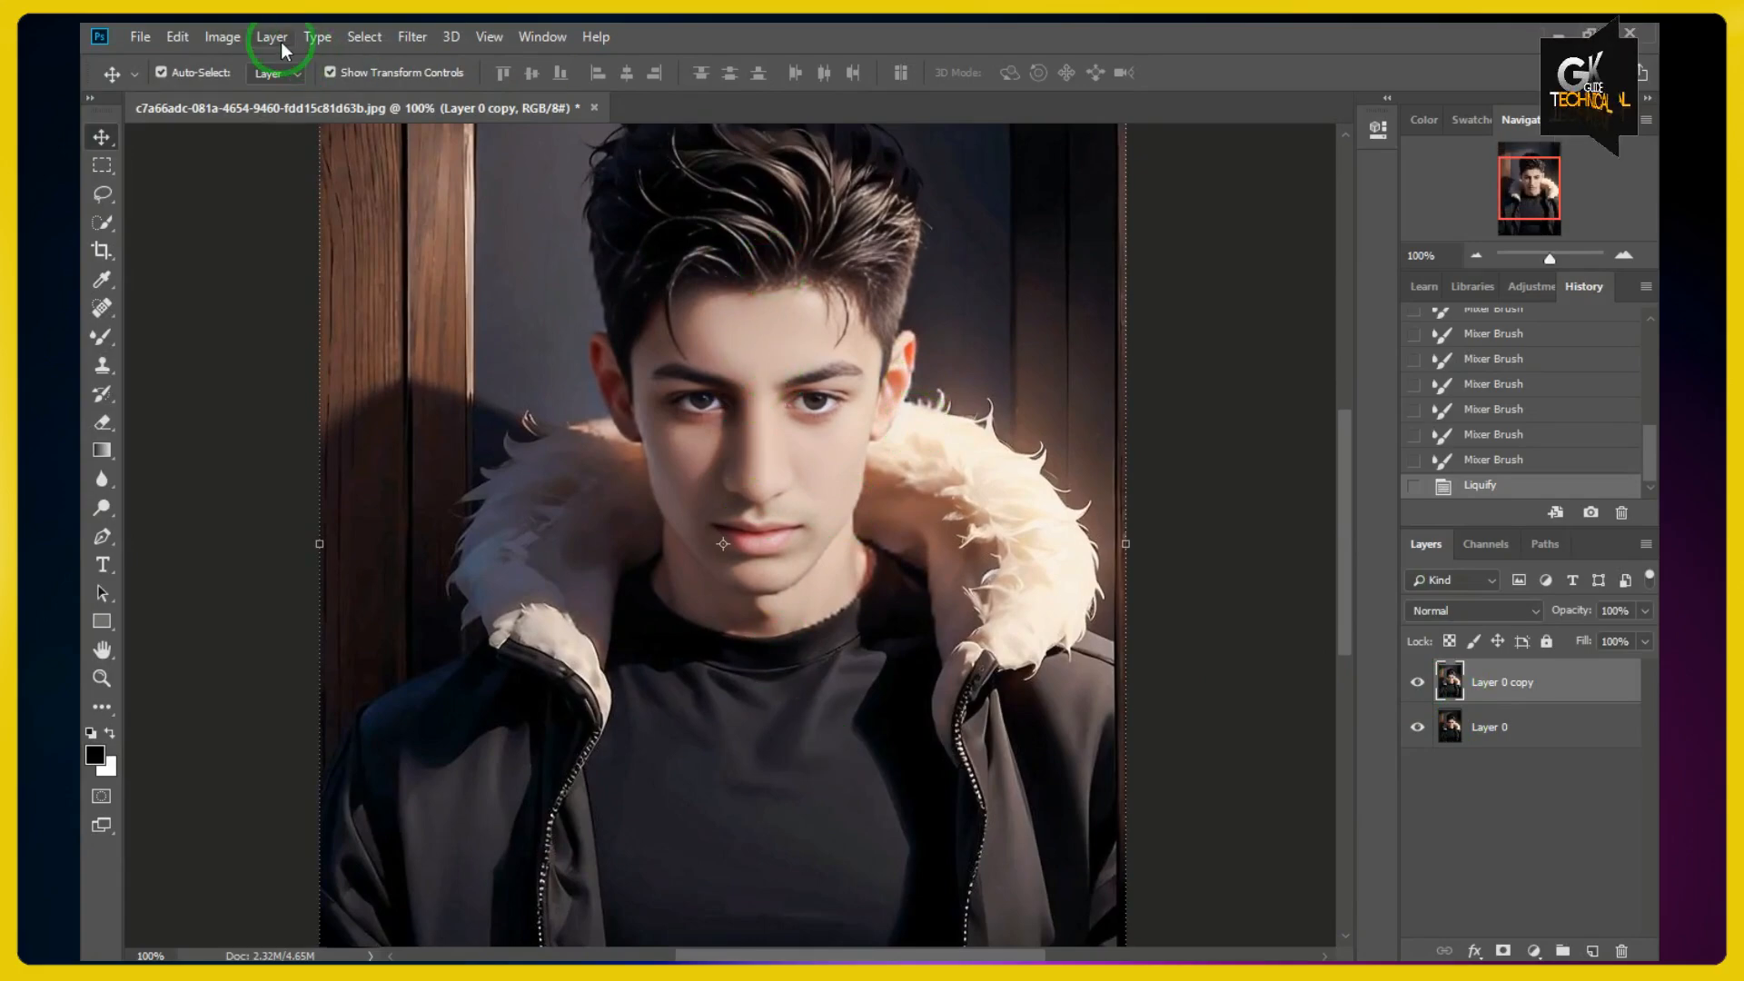
- Open the Camera Raw Filter for the Layer 0 copy layer and load the preset #SAAD BBC STUDIO (26).xmp
{"action": "left_click", "coordinate": [482, 38]}
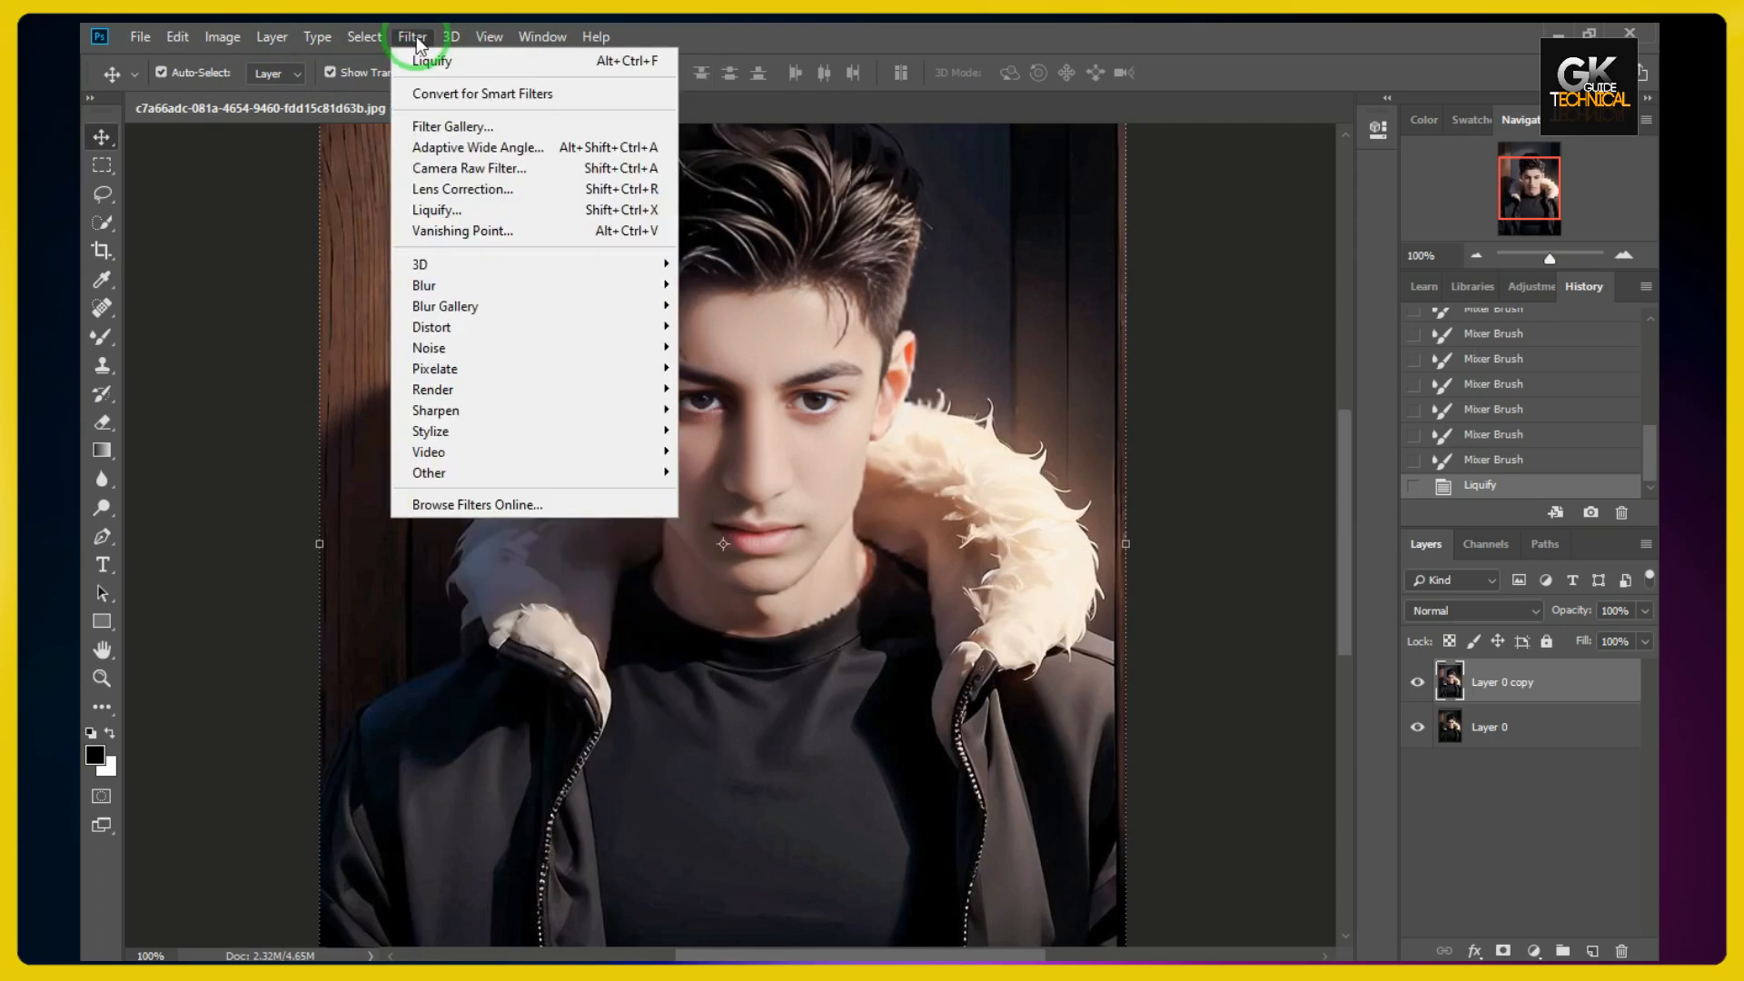
{"action": "left_click", "coordinate": [444, 171]}
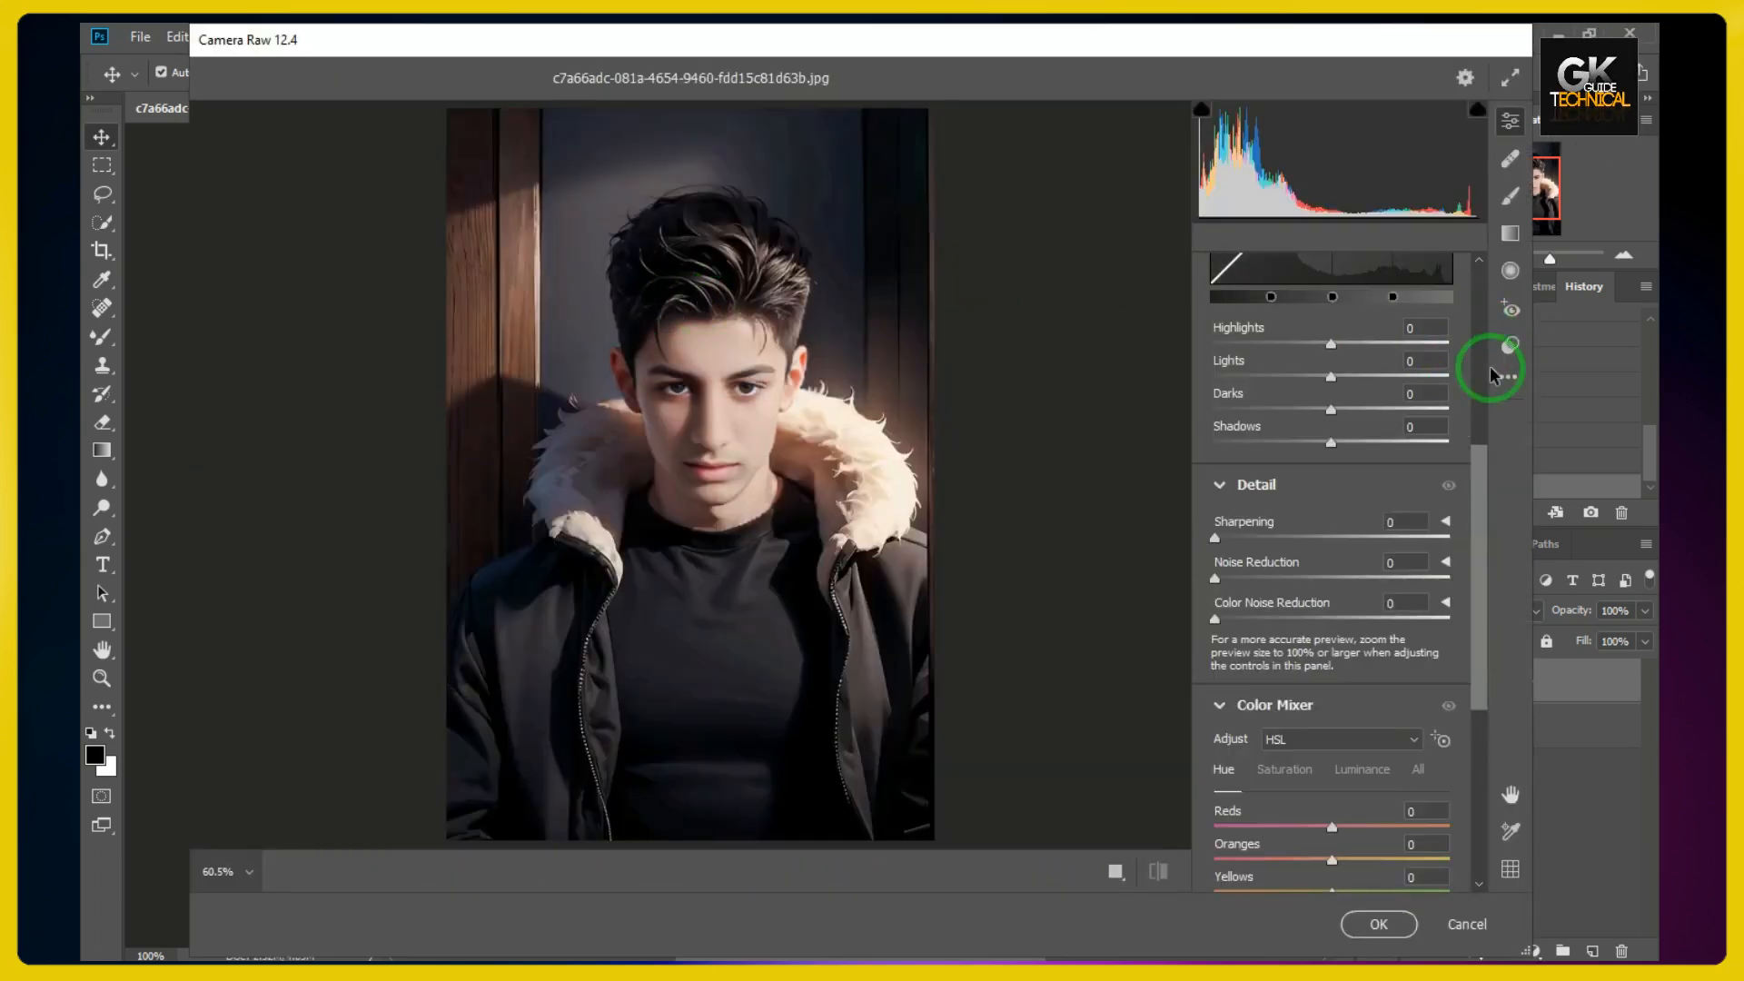
{"action": "left_click", "coordinate": [1492, 376]}
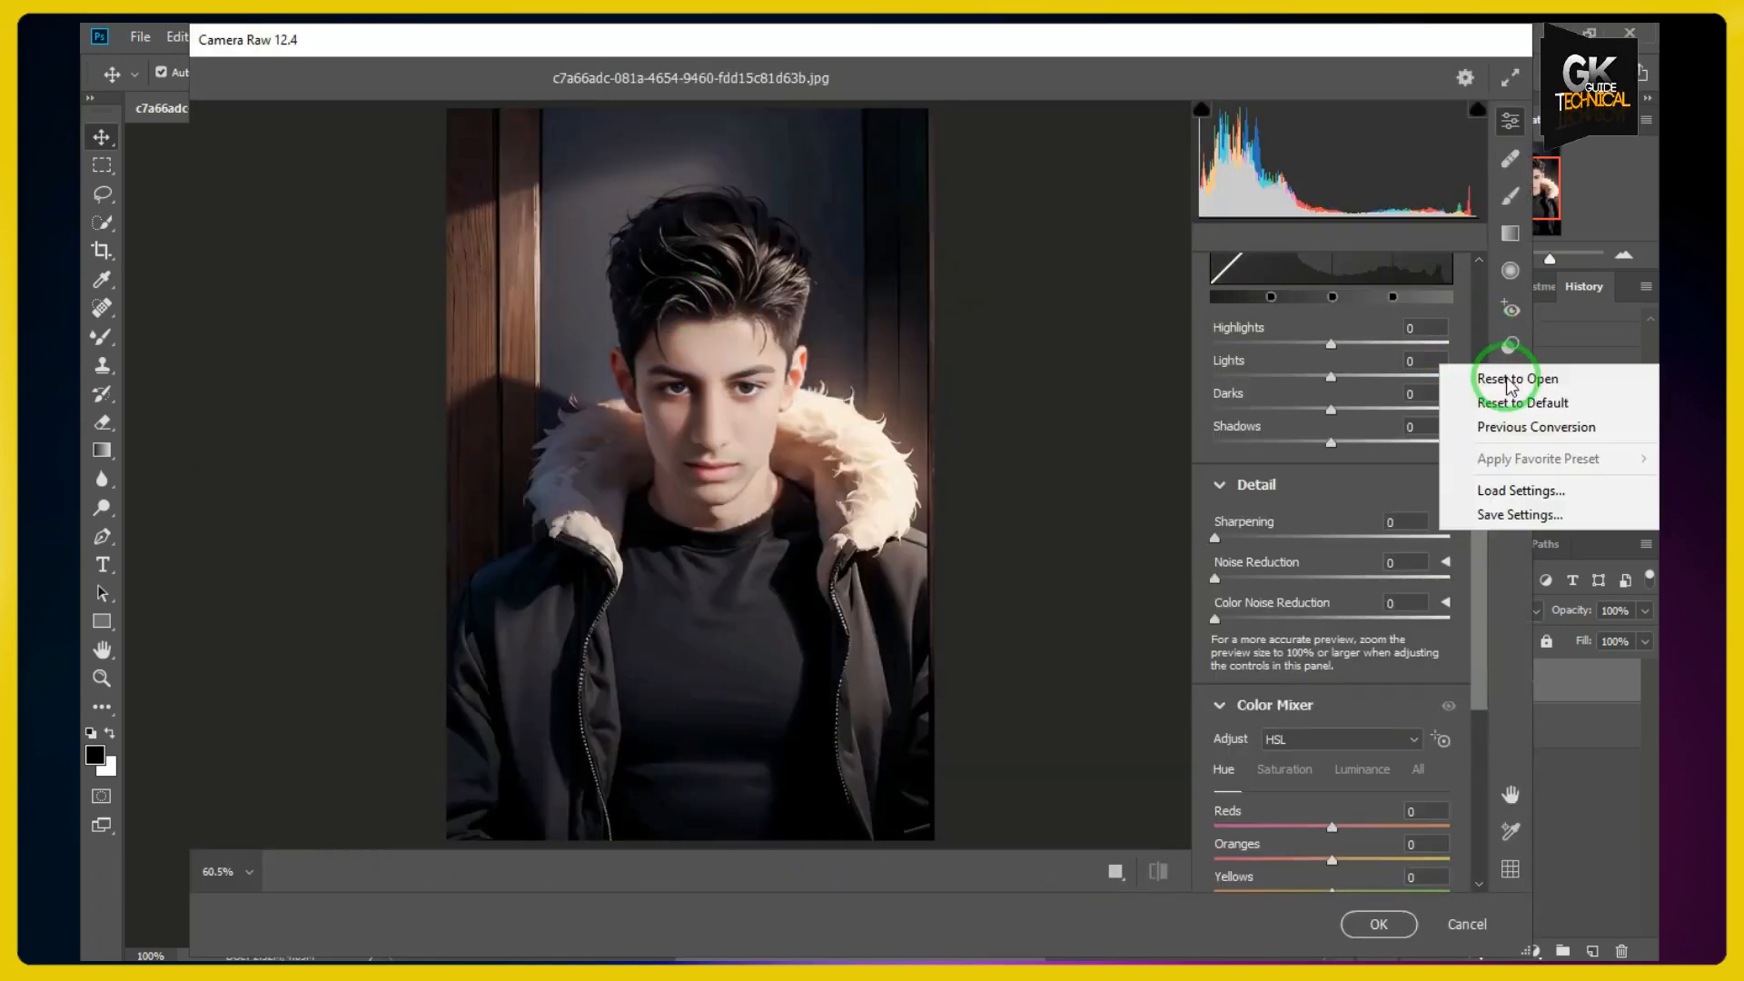
{"action": "left_click", "coordinate": [1520, 491]}
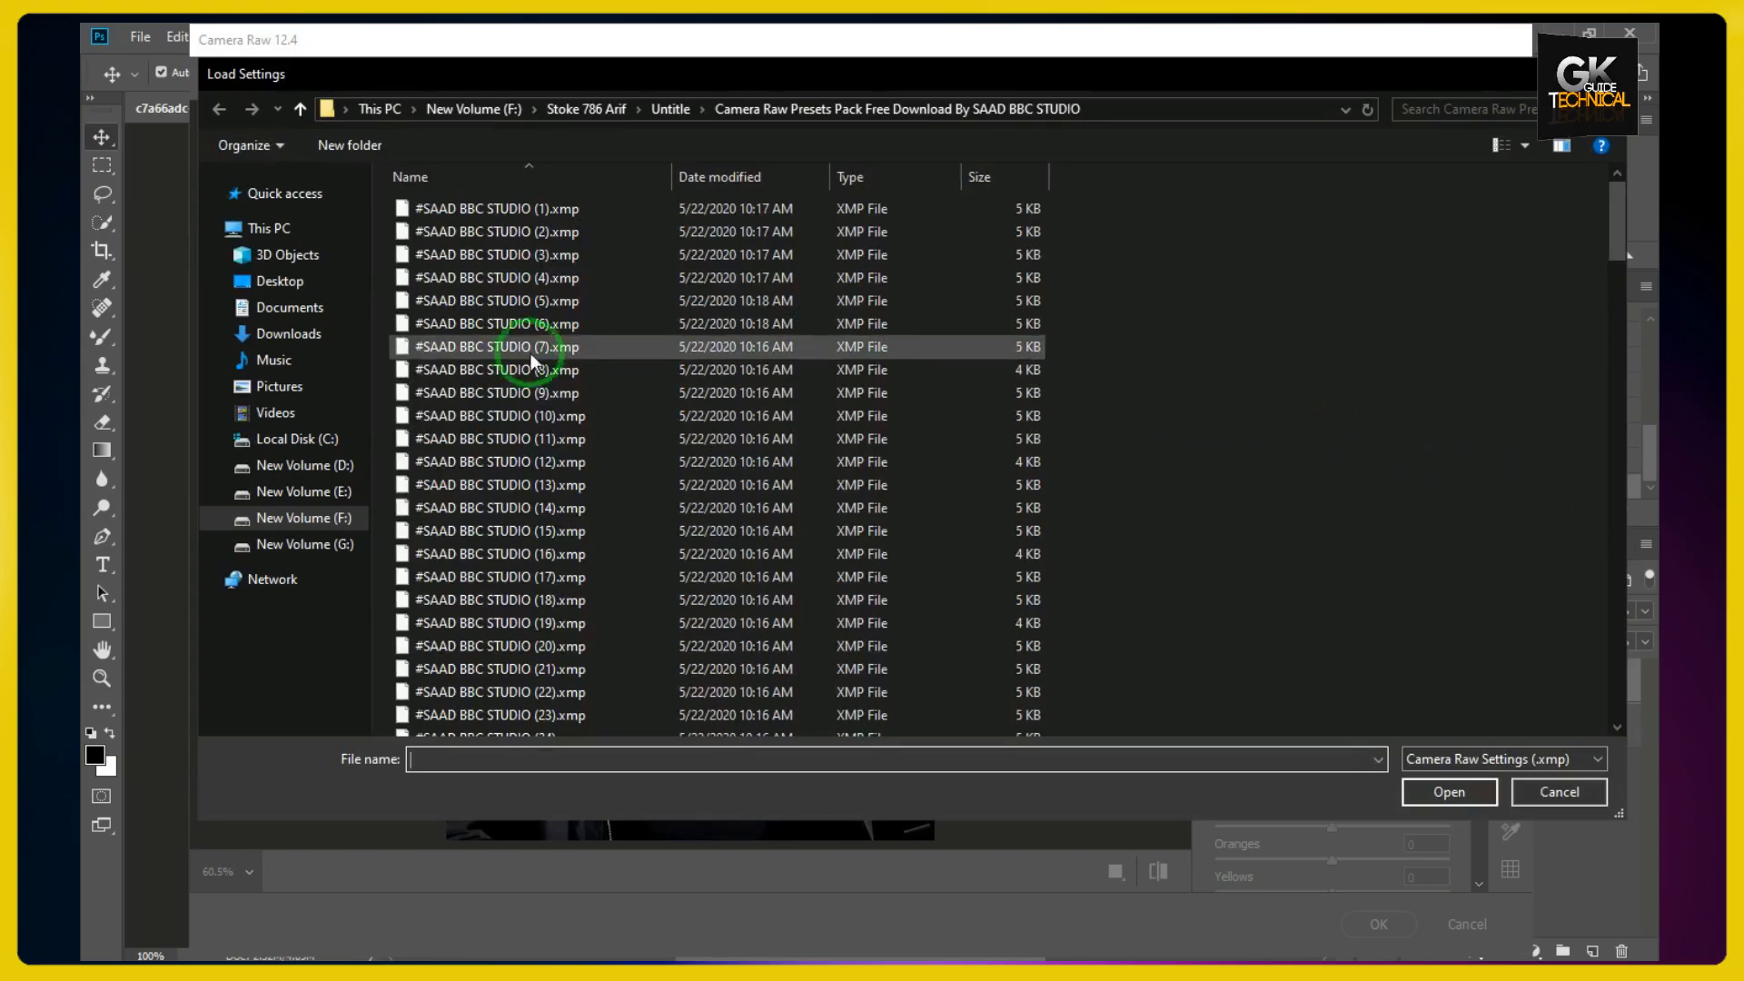
{"action": "left_click", "coordinate": [1291, 260]}
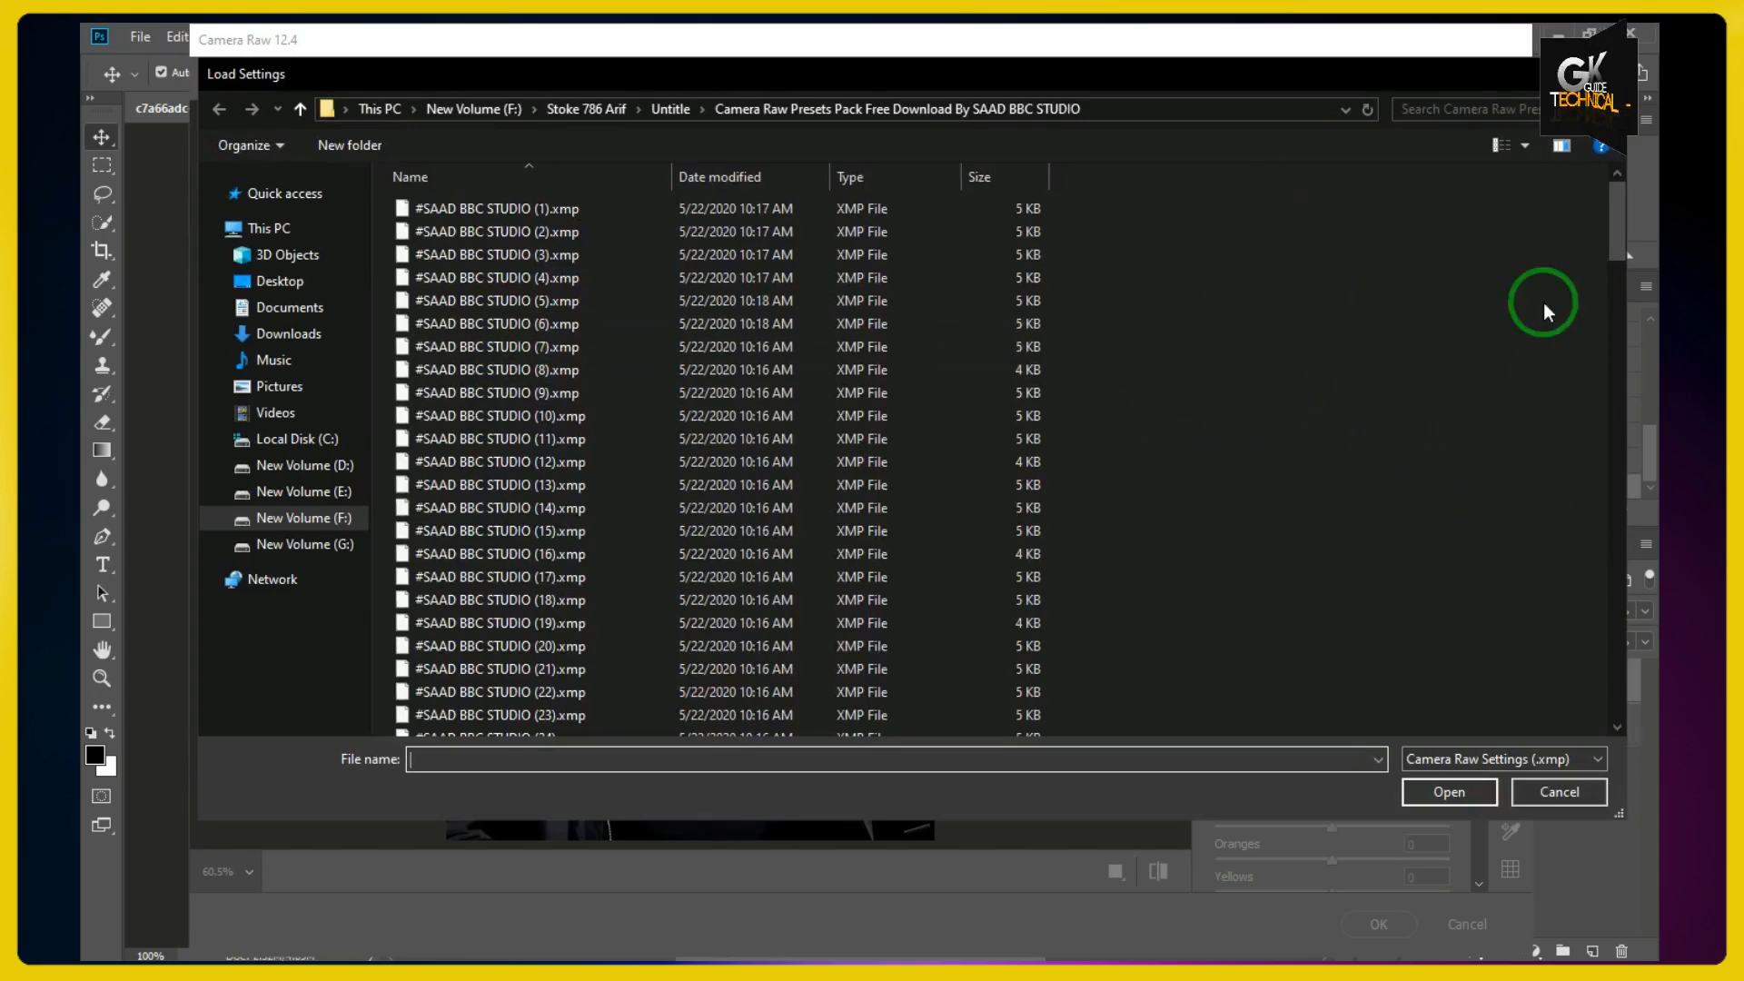
{"action": "left_click_drag", "start_coordinate": [1615, 216], "coordinate": [1595, 266]}
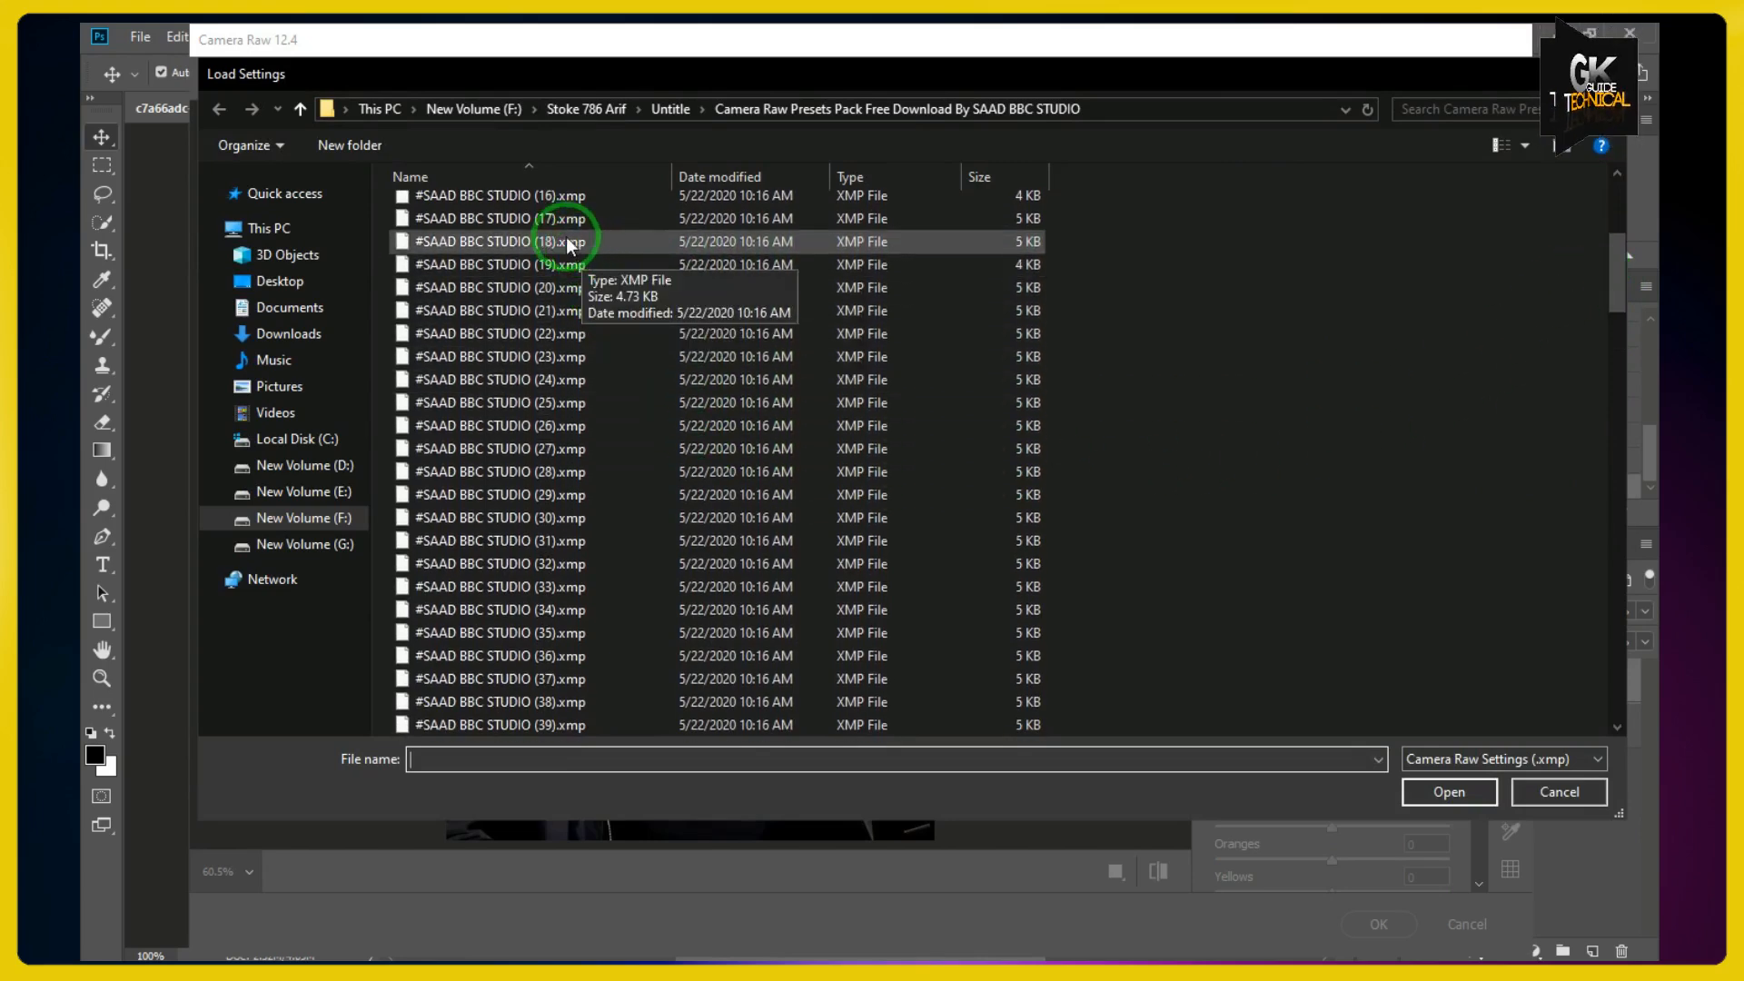
{"action": "left_click", "coordinate": [558, 424]}
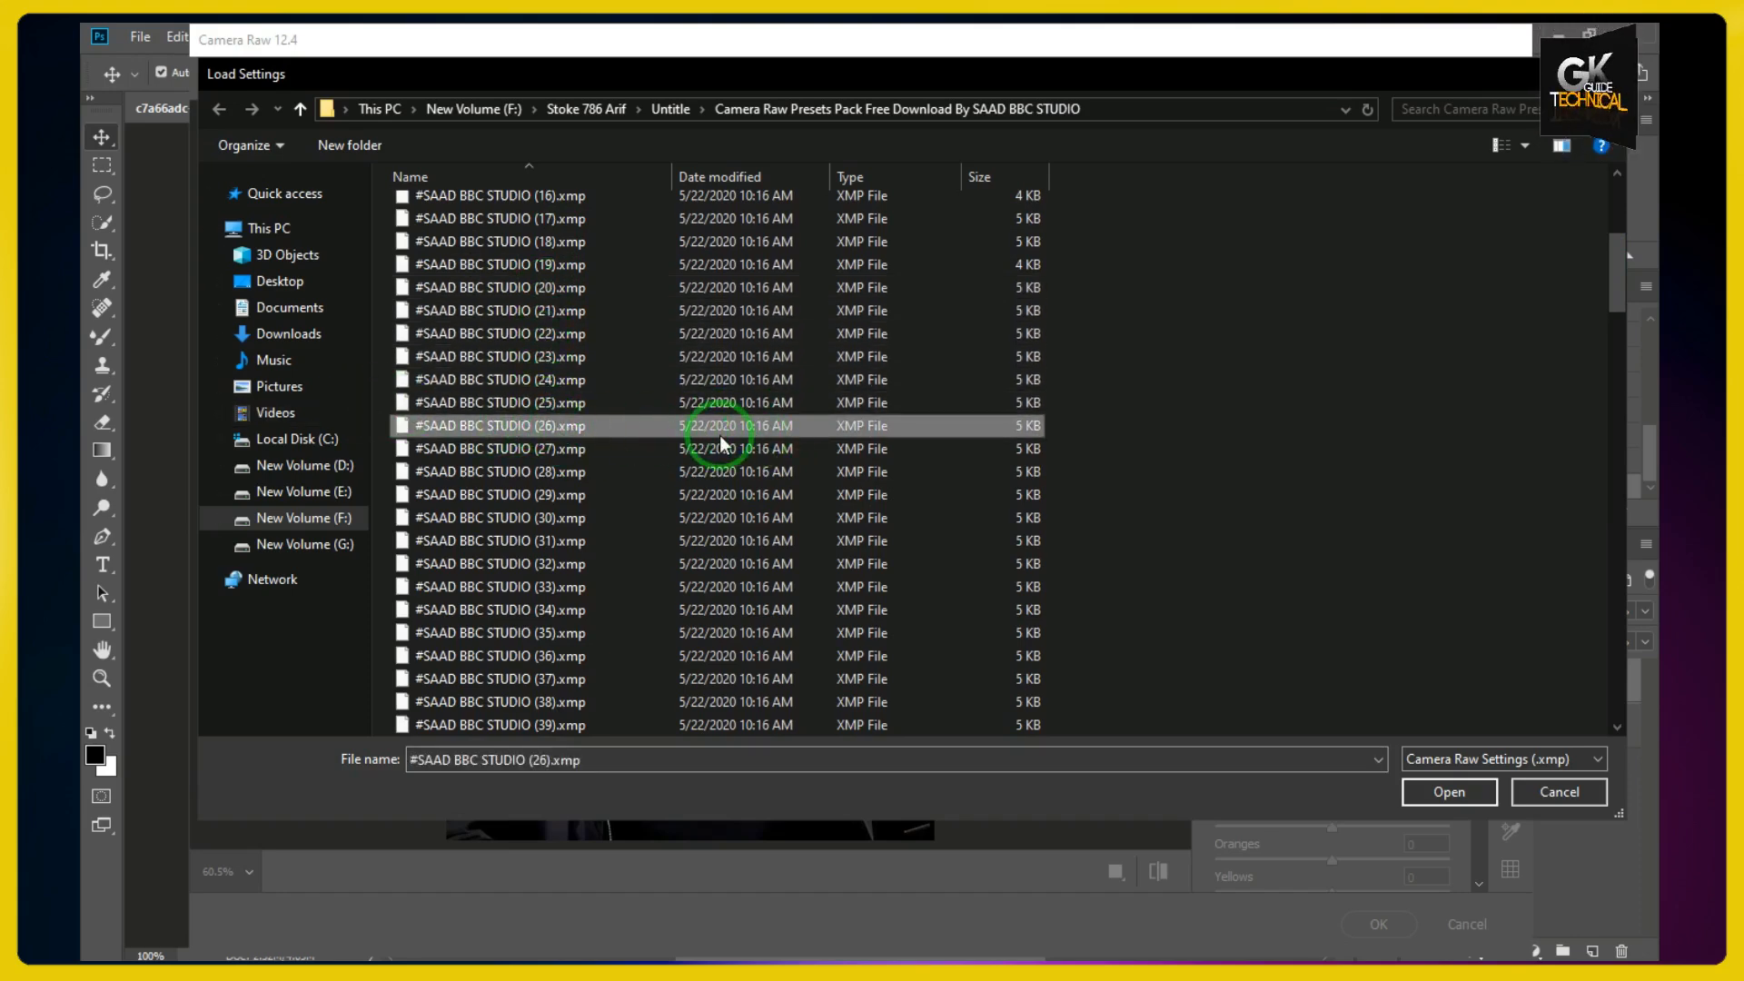
{"action": "left_click", "coordinate": [1464, 793]}
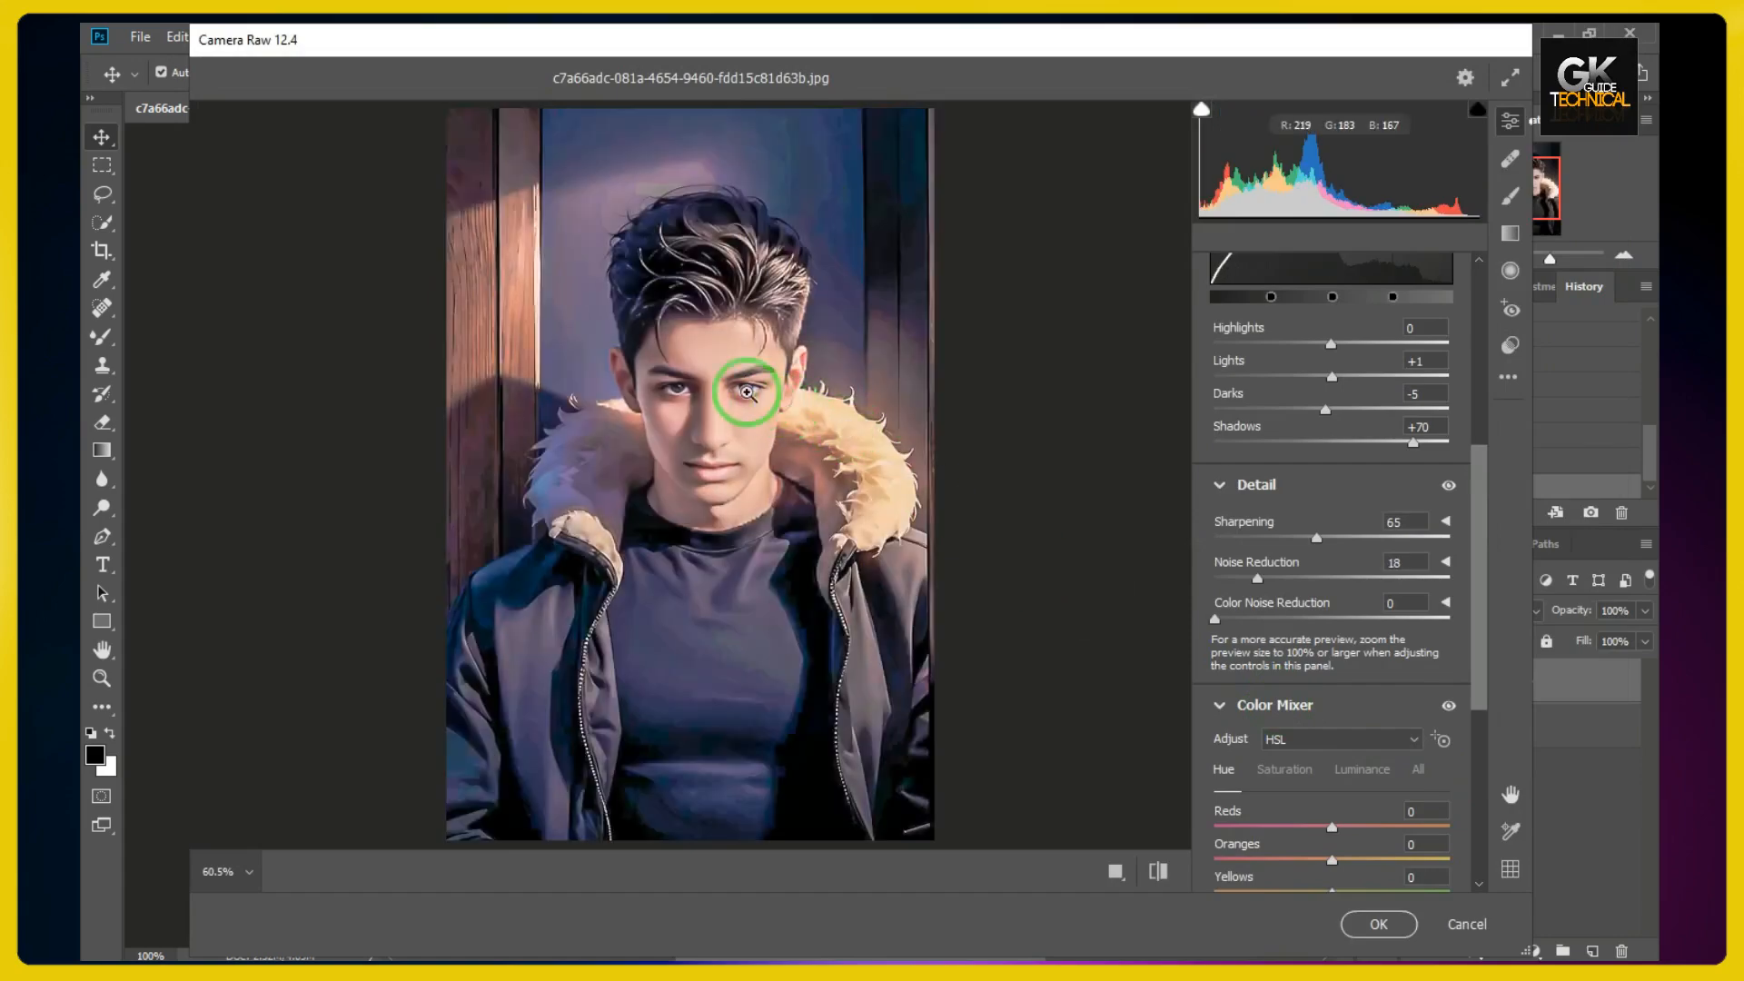
- Inspect the face up close and reduce the Detail Sharpening to 38
{"action": "left_click", "coordinate": [730, 385]}
{"action": "left_click", "coordinate": [791, 518]}
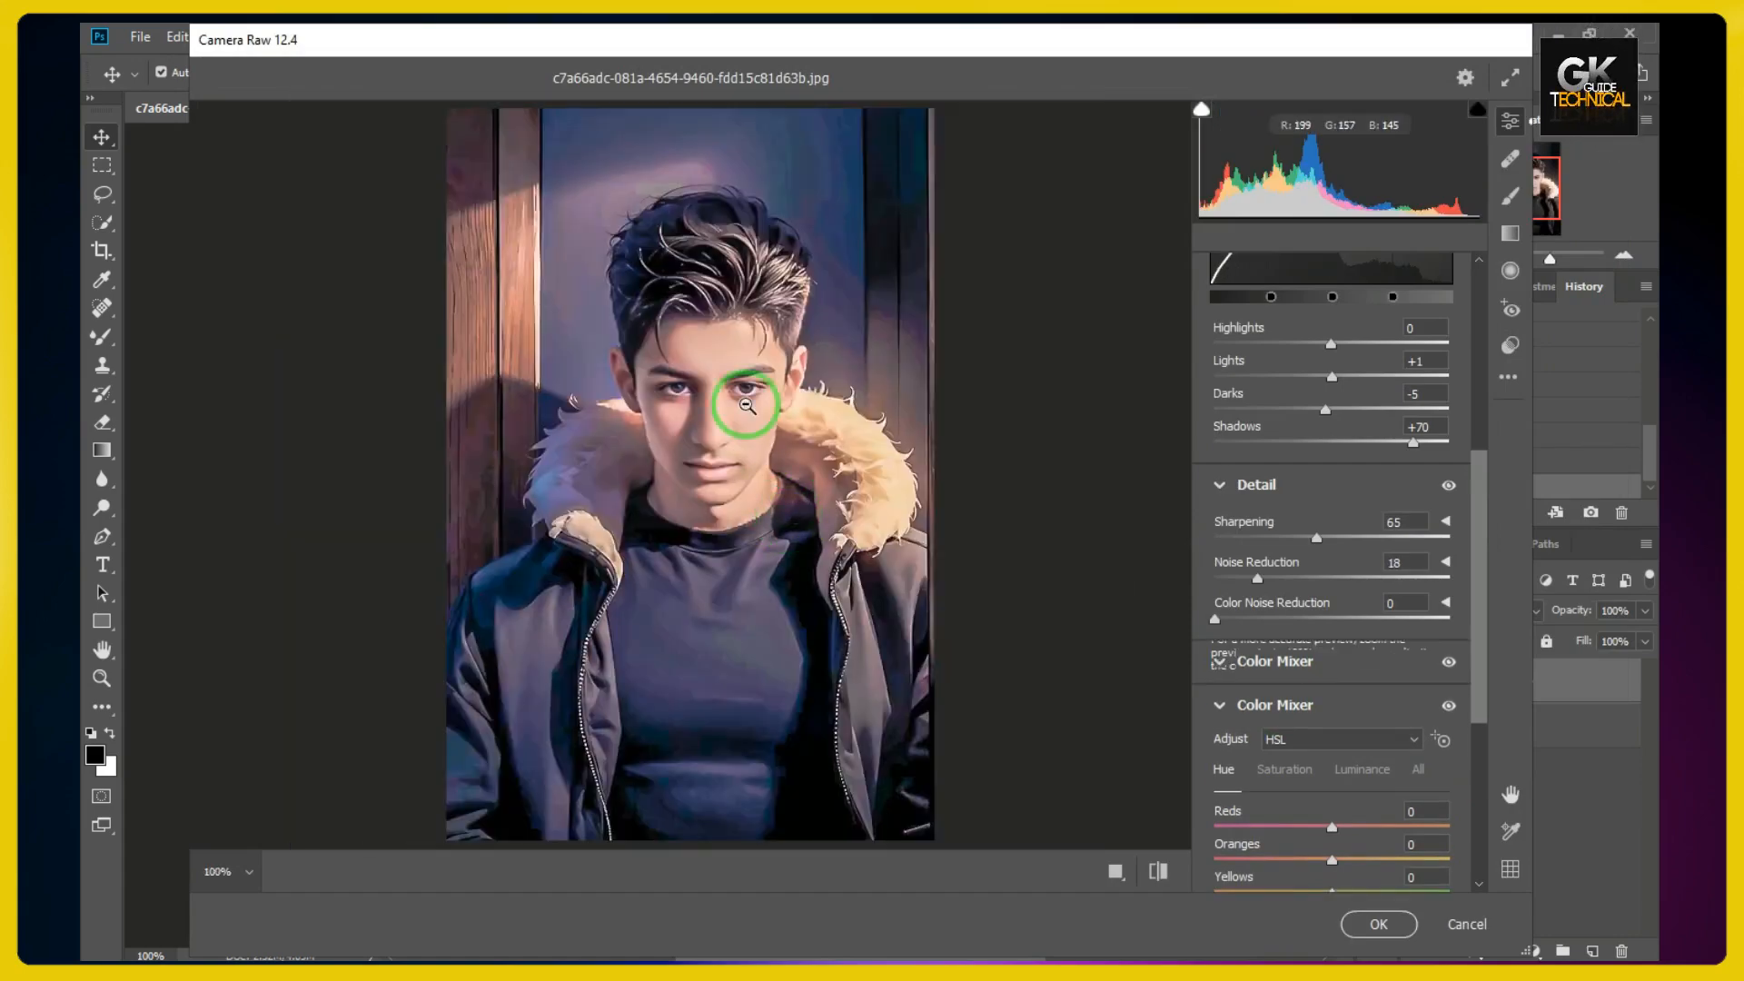
{"action": "left_click", "coordinate": [755, 405]}
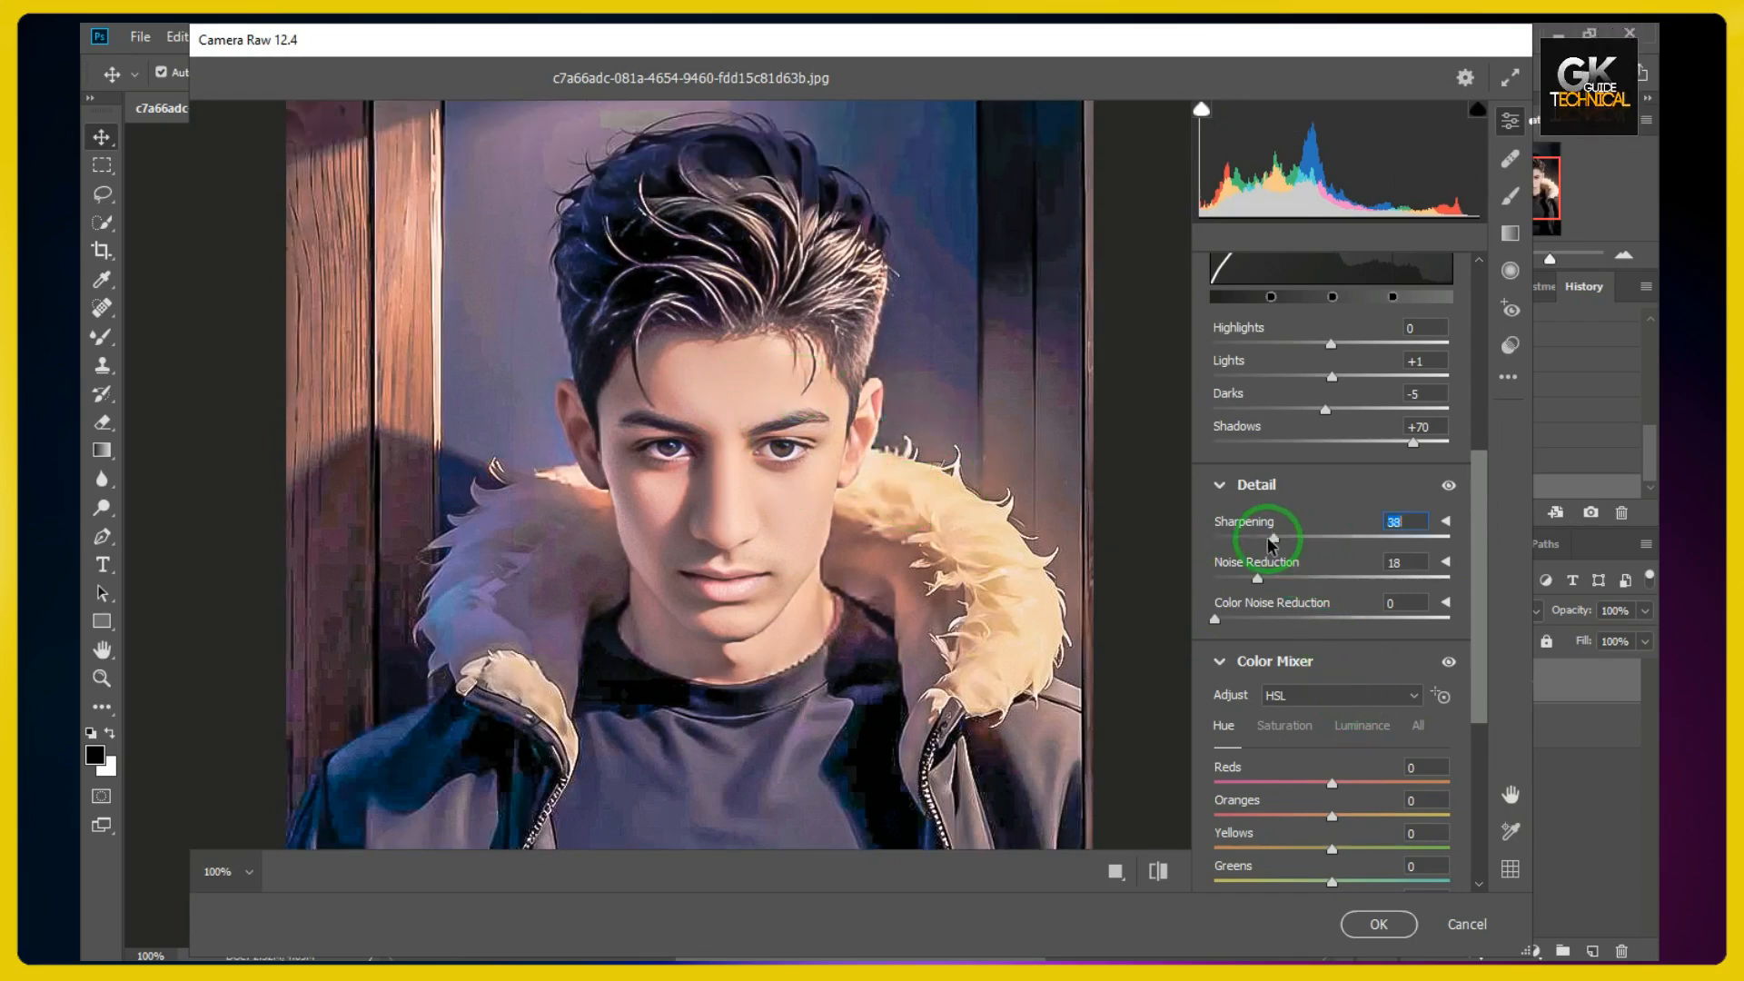
- In the Basic adjustments, set Contrast to +25, Highlights to -51 and Shadows to -44
{"action": "scroll", "coordinate": [1340, 543], "scroll_direction": "up", "scroll_amount": 5}
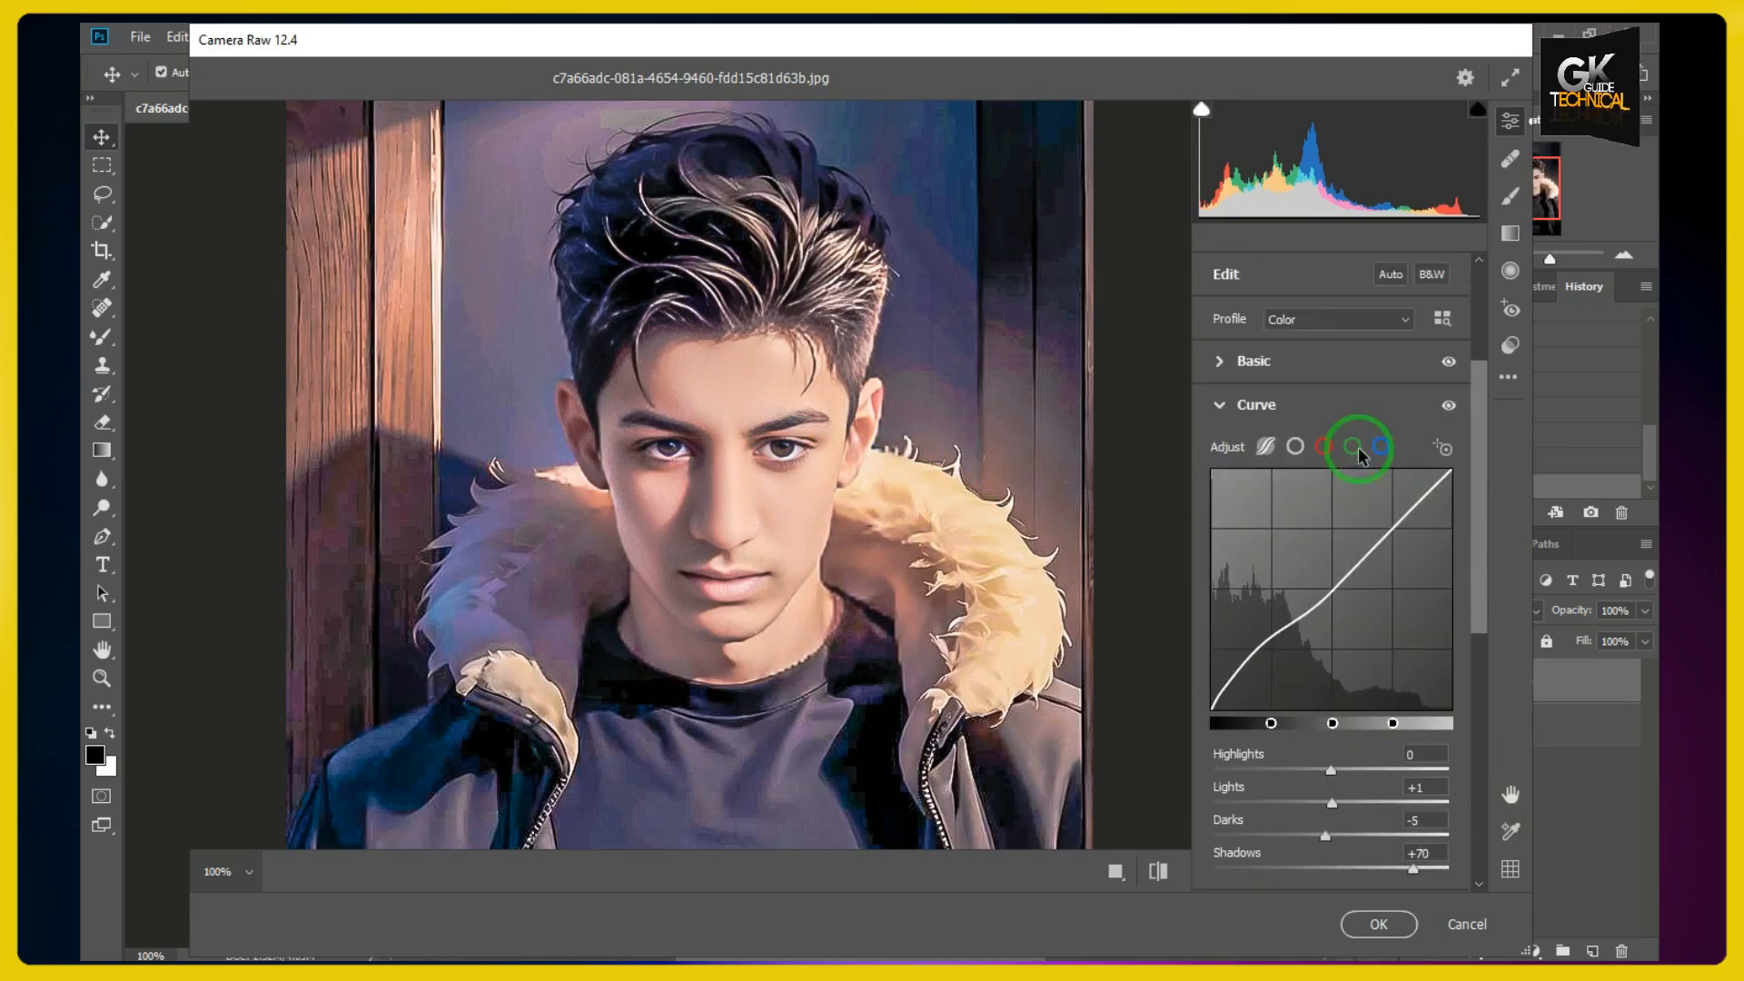
{"action": "left_click", "coordinate": [1220, 362]}
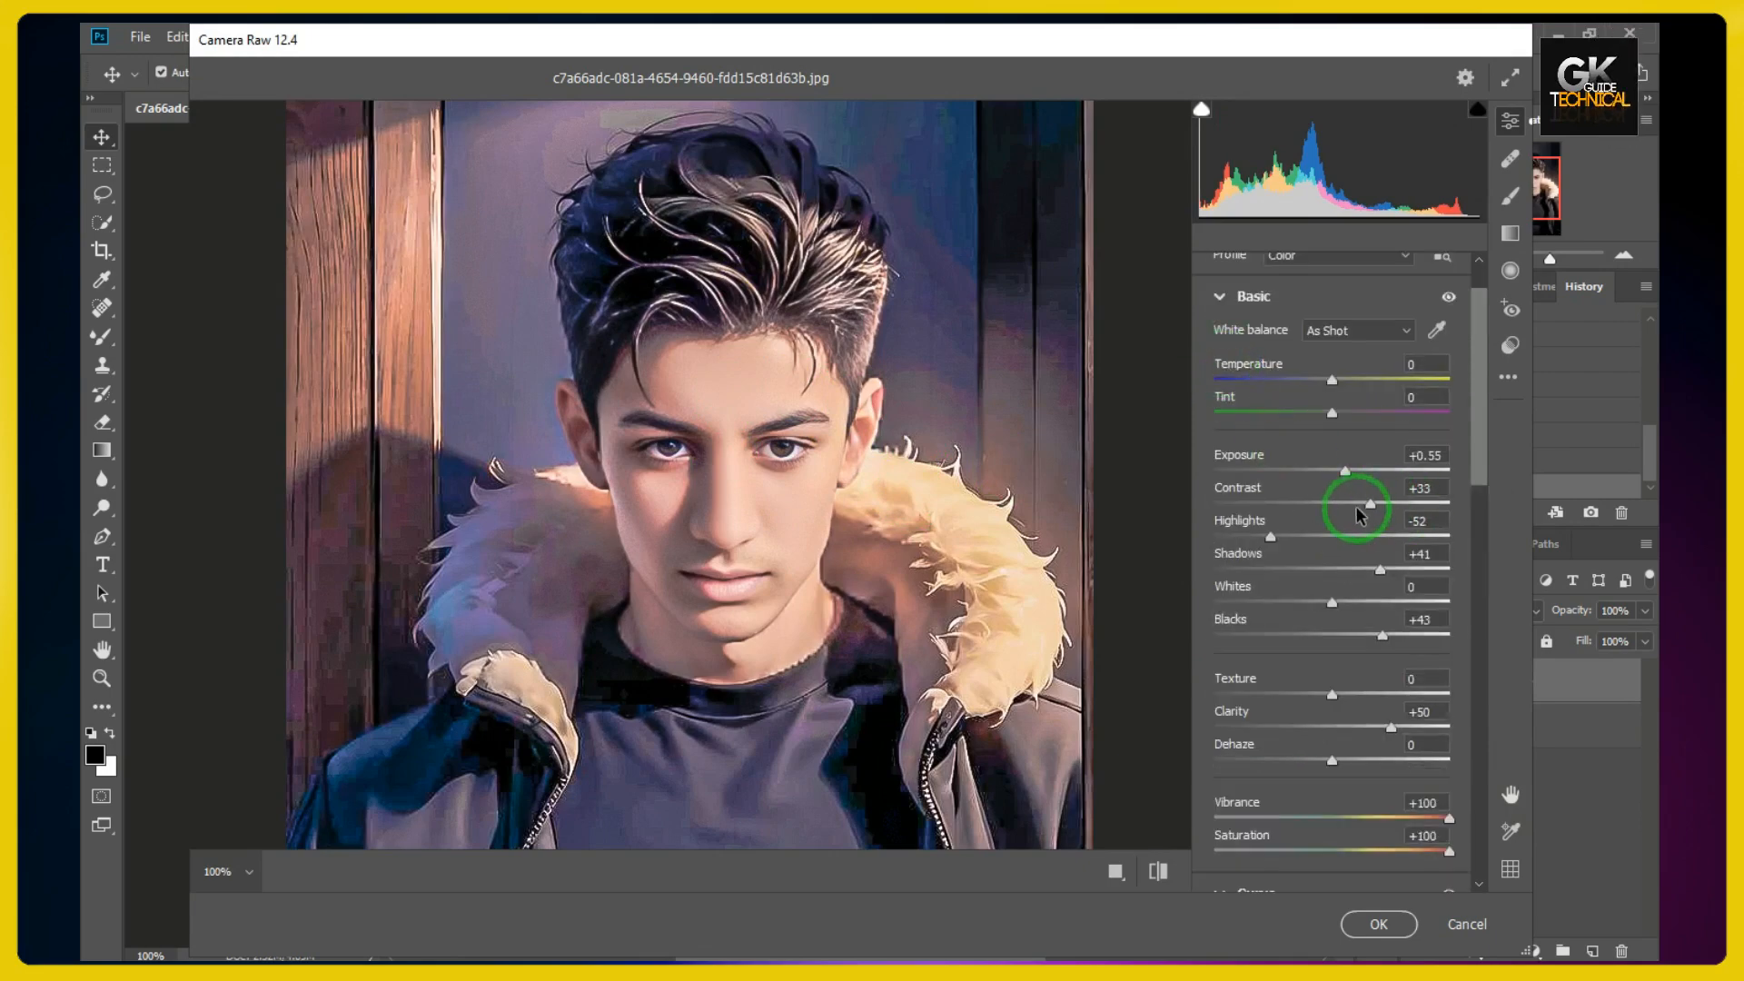
{"action": "left_click_drag", "start_coordinate": [1348, 509], "coordinate": [1363, 511]}
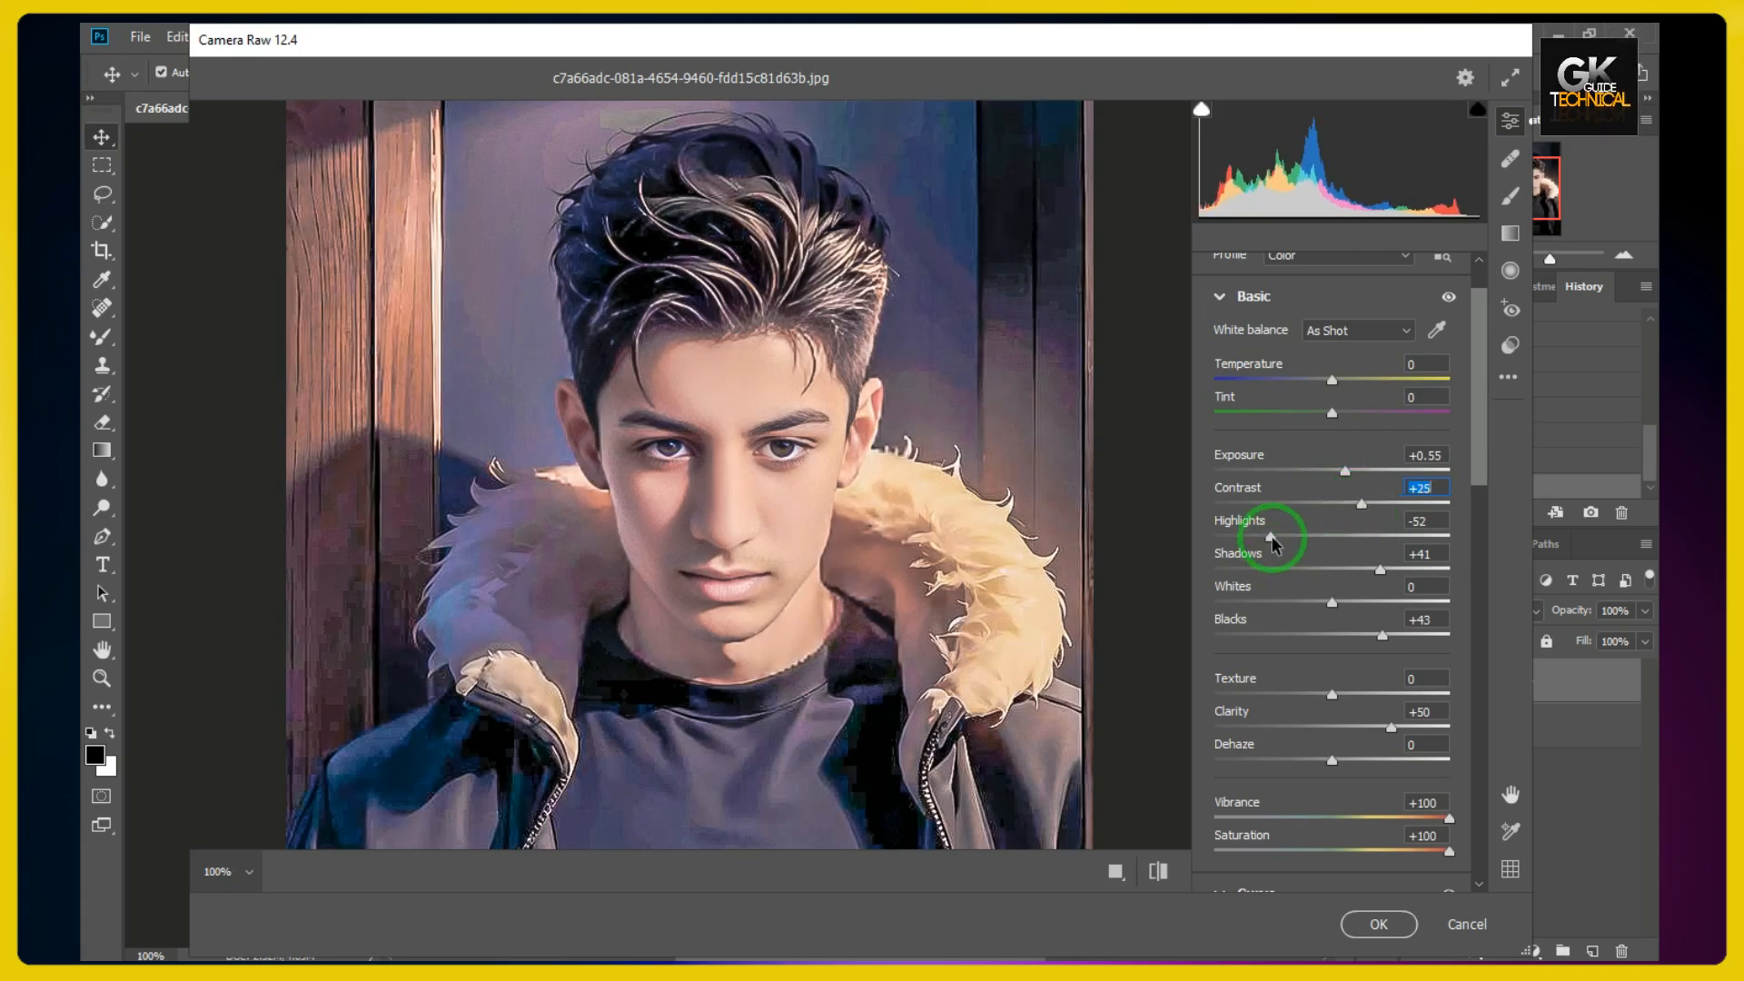
{"action": "mouse_move", "coordinate": [1274, 545]}
{"action": "left_mouse_down"}
{"action": "mouse_move", "coordinate": [1324, 533]}
{"action": "mouse_move", "coordinate": [1277, 545]}
{"action": "left_mouse_up"}
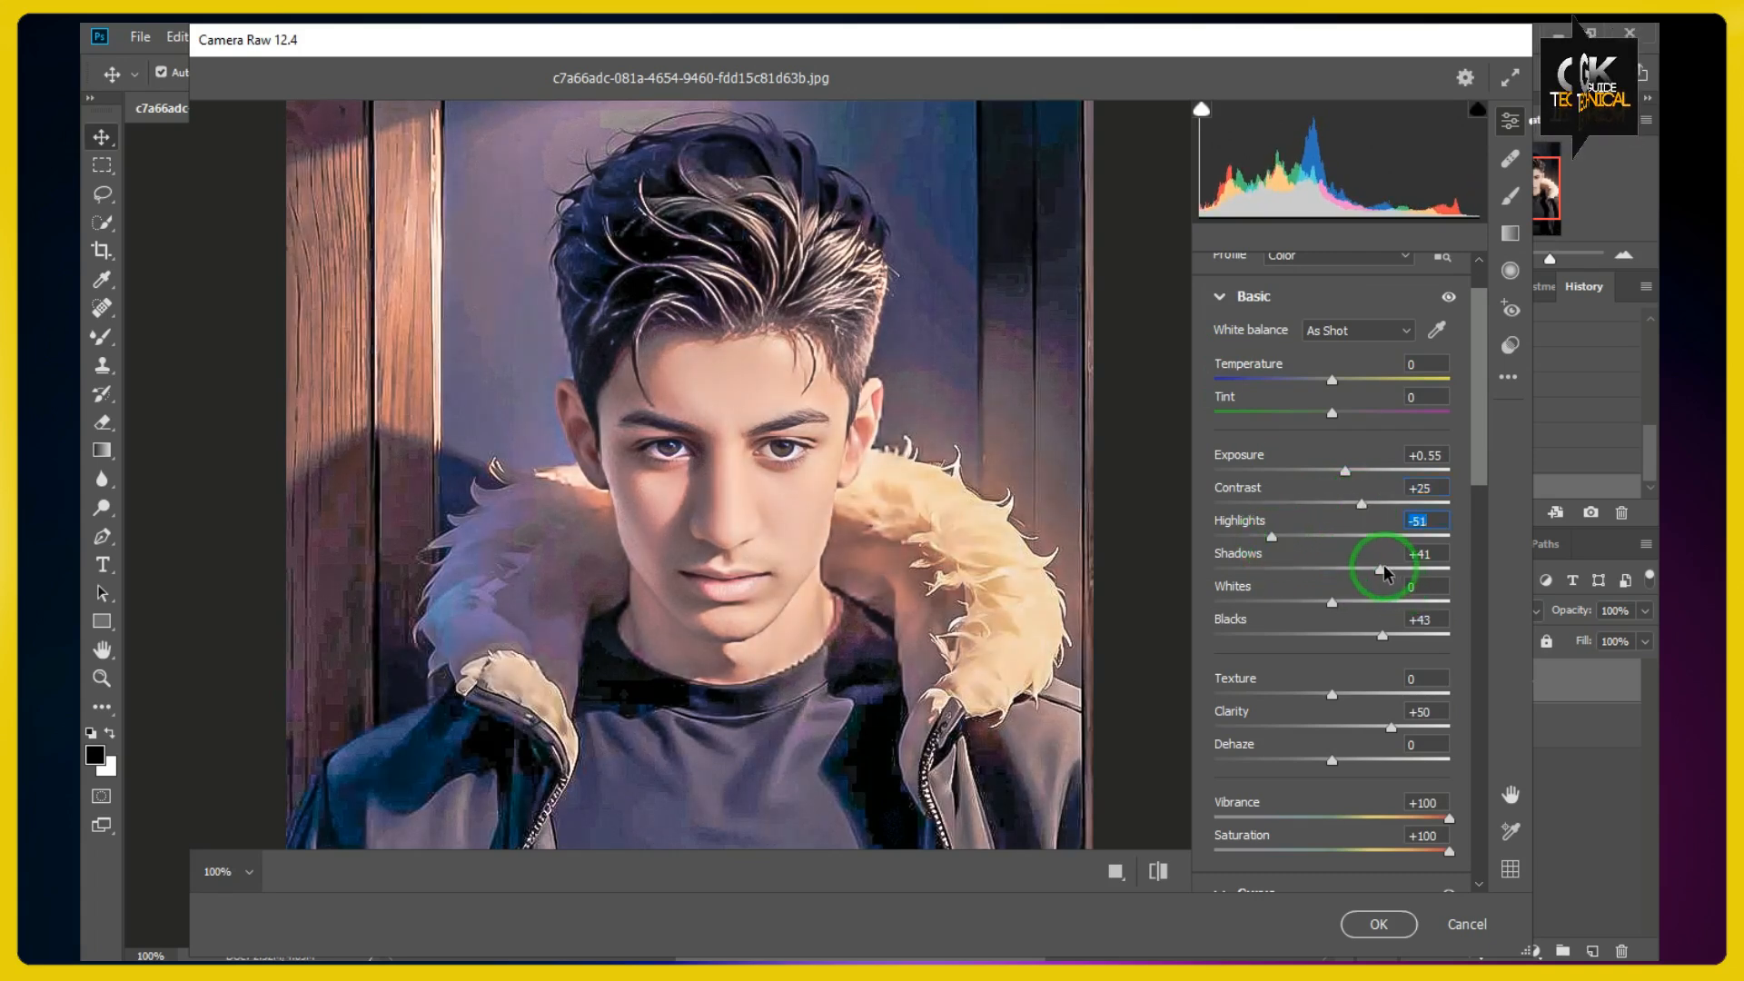
{"action": "left_click_drag", "start_coordinate": [1385, 572], "coordinate": [1280, 570]}
- Check the face and jacket, then set Texture to -25, Clarity to +36 and Blacks to -22
{"action": "left_click", "coordinate": [727, 514]}
{"action": "left_click", "coordinate": [720, 420]}
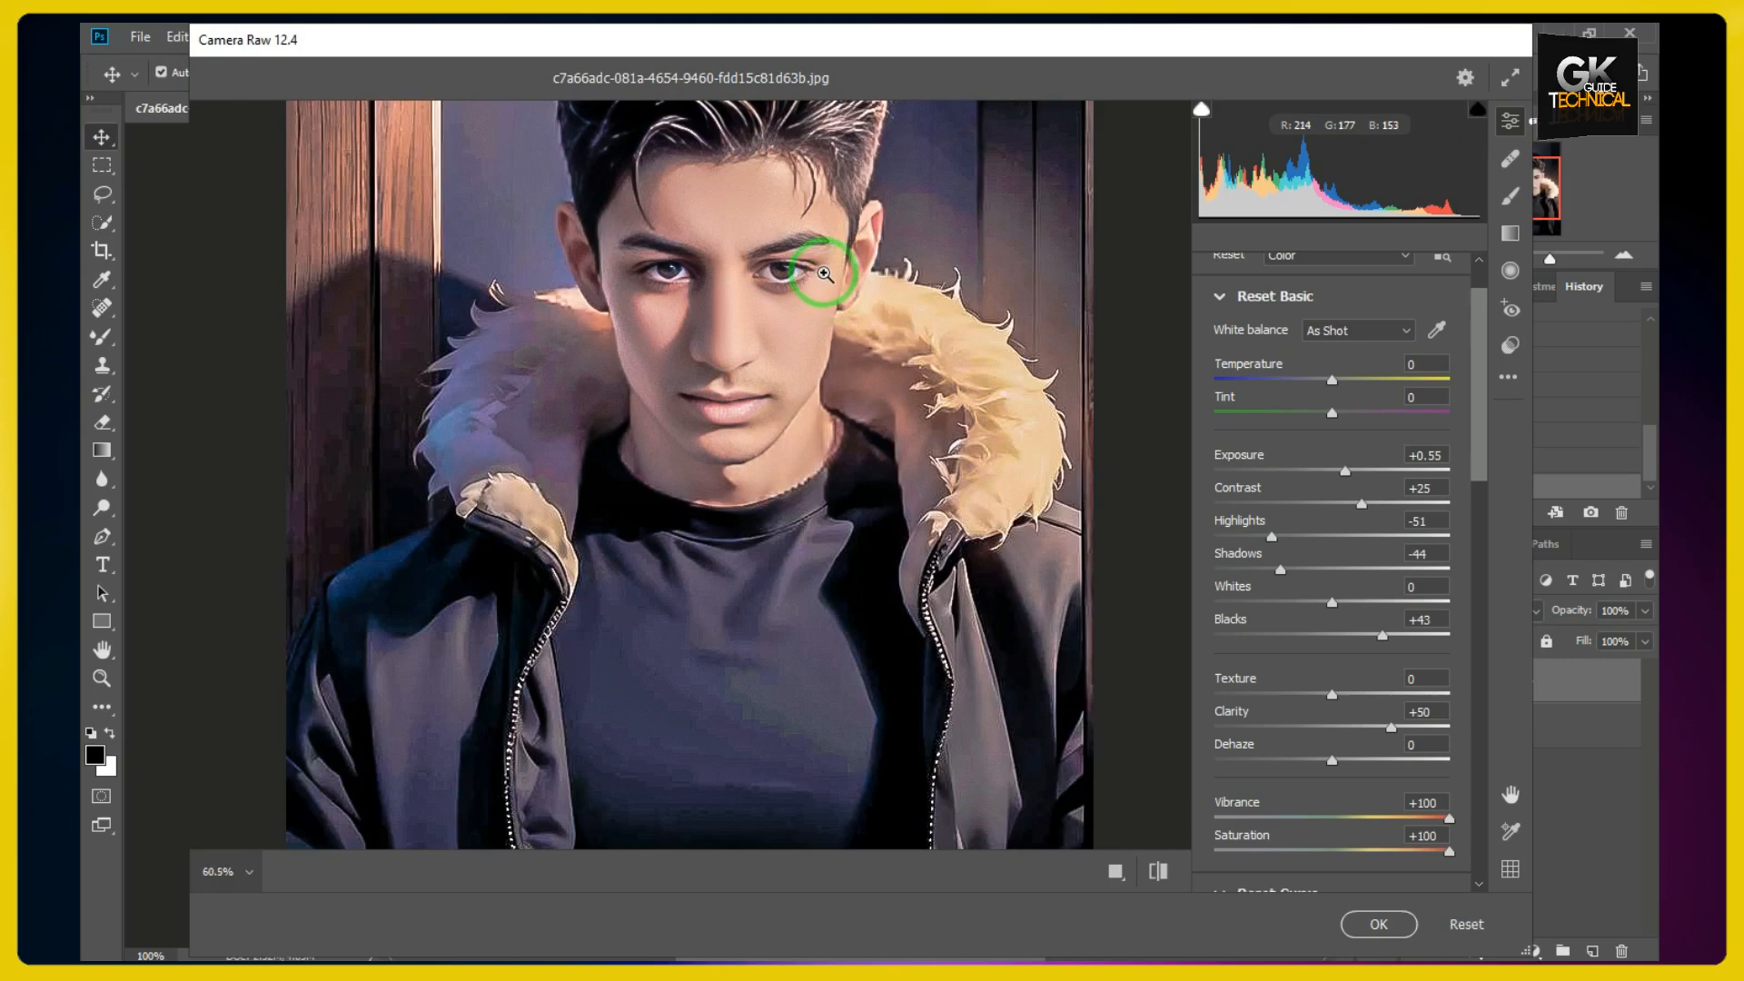
{"action": "left_click", "coordinate": [824, 272]}
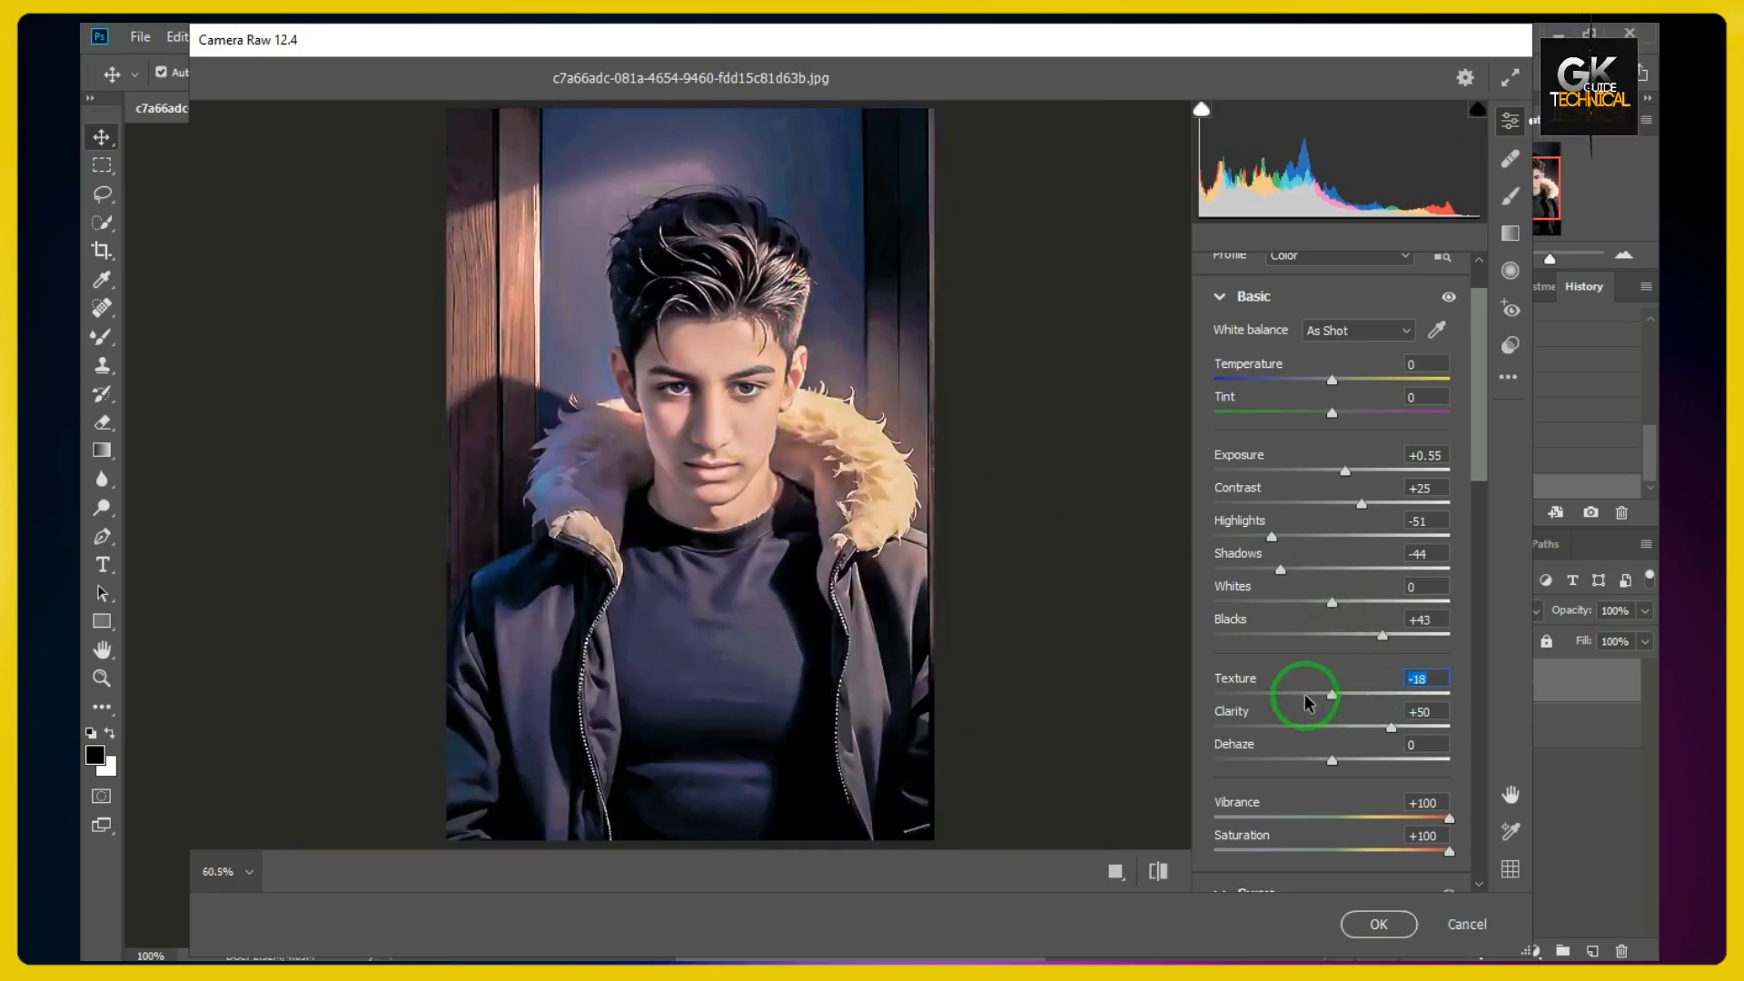
{"action": "mouse_move", "coordinate": [1394, 738]}
{"action": "left_mouse_down"}
{"action": "mouse_move", "coordinate": [1309, 720]}
{"action": "mouse_move", "coordinate": [1374, 724]}
{"action": "left_mouse_up"}
{"action": "left_click_drag", "start_coordinate": [1378, 639], "coordinate": [1300, 639]}
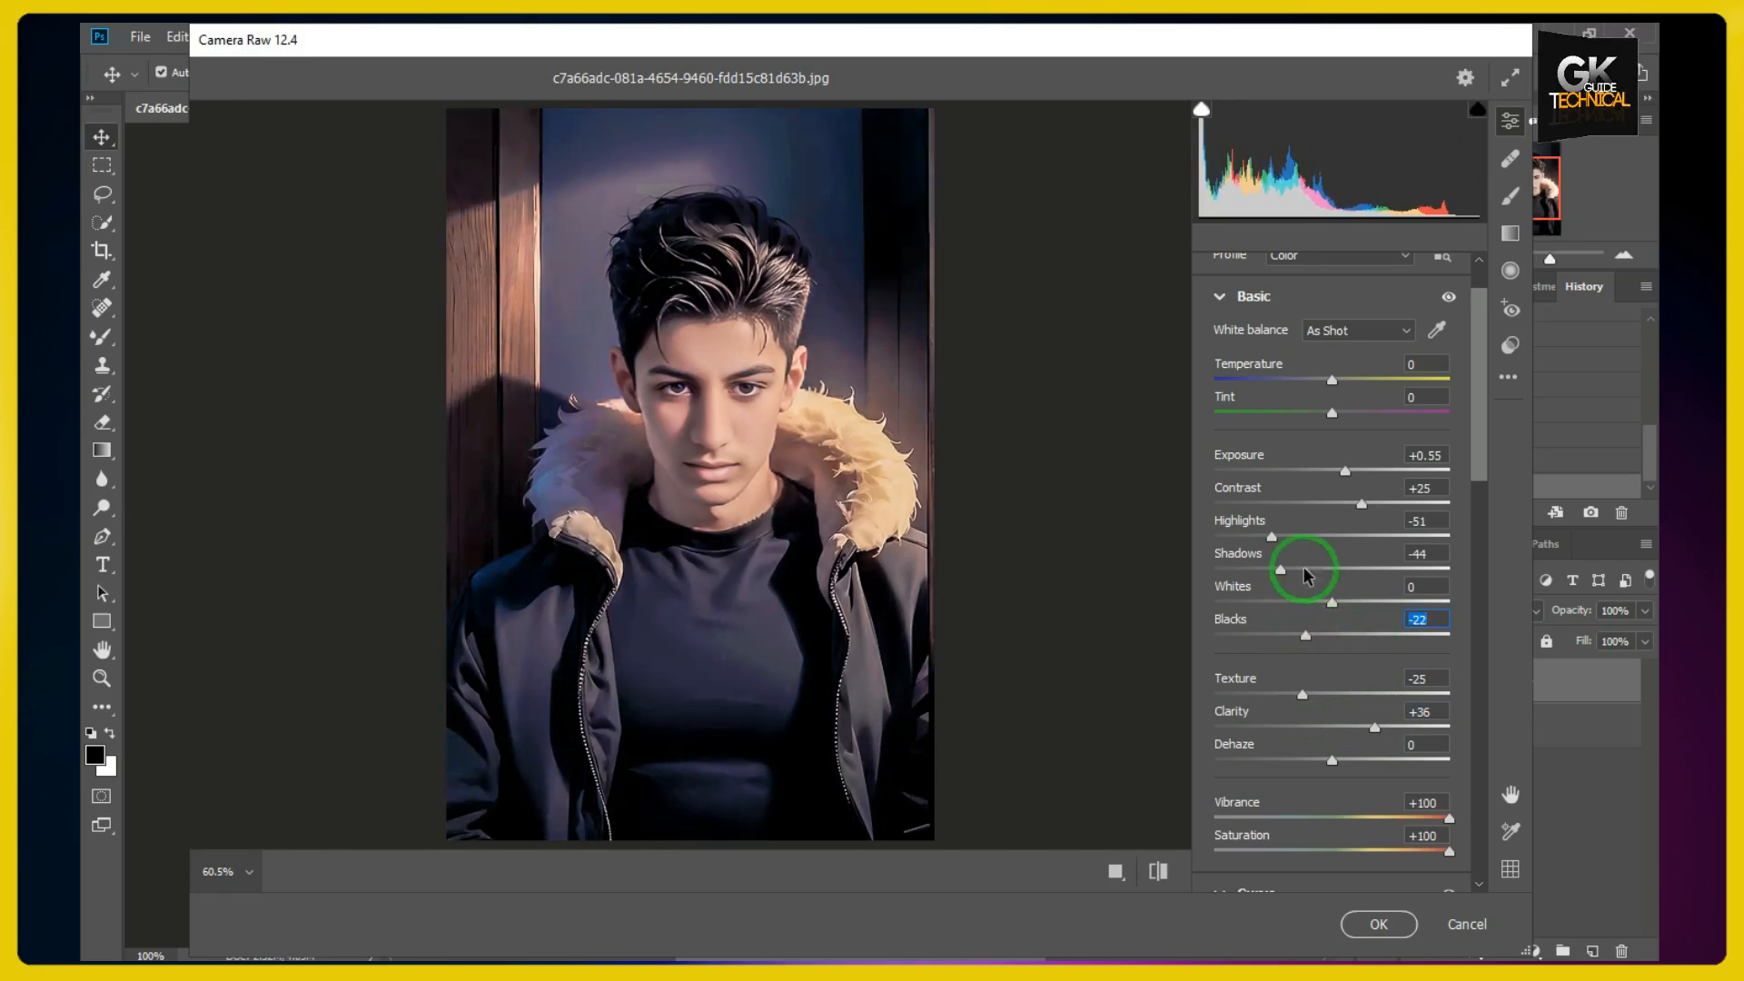
- Set Highlights to -59, Shadows to -21, Dehaze to +22 and Clarity to +4
{"action": "mouse_move", "coordinate": [1284, 574]}
{"action": "left_mouse_down"}
{"action": "mouse_move", "coordinate": [1327, 572]}
{"action": "mouse_move", "coordinate": [1258, 582]}
{"action": "left_mouse_up"}
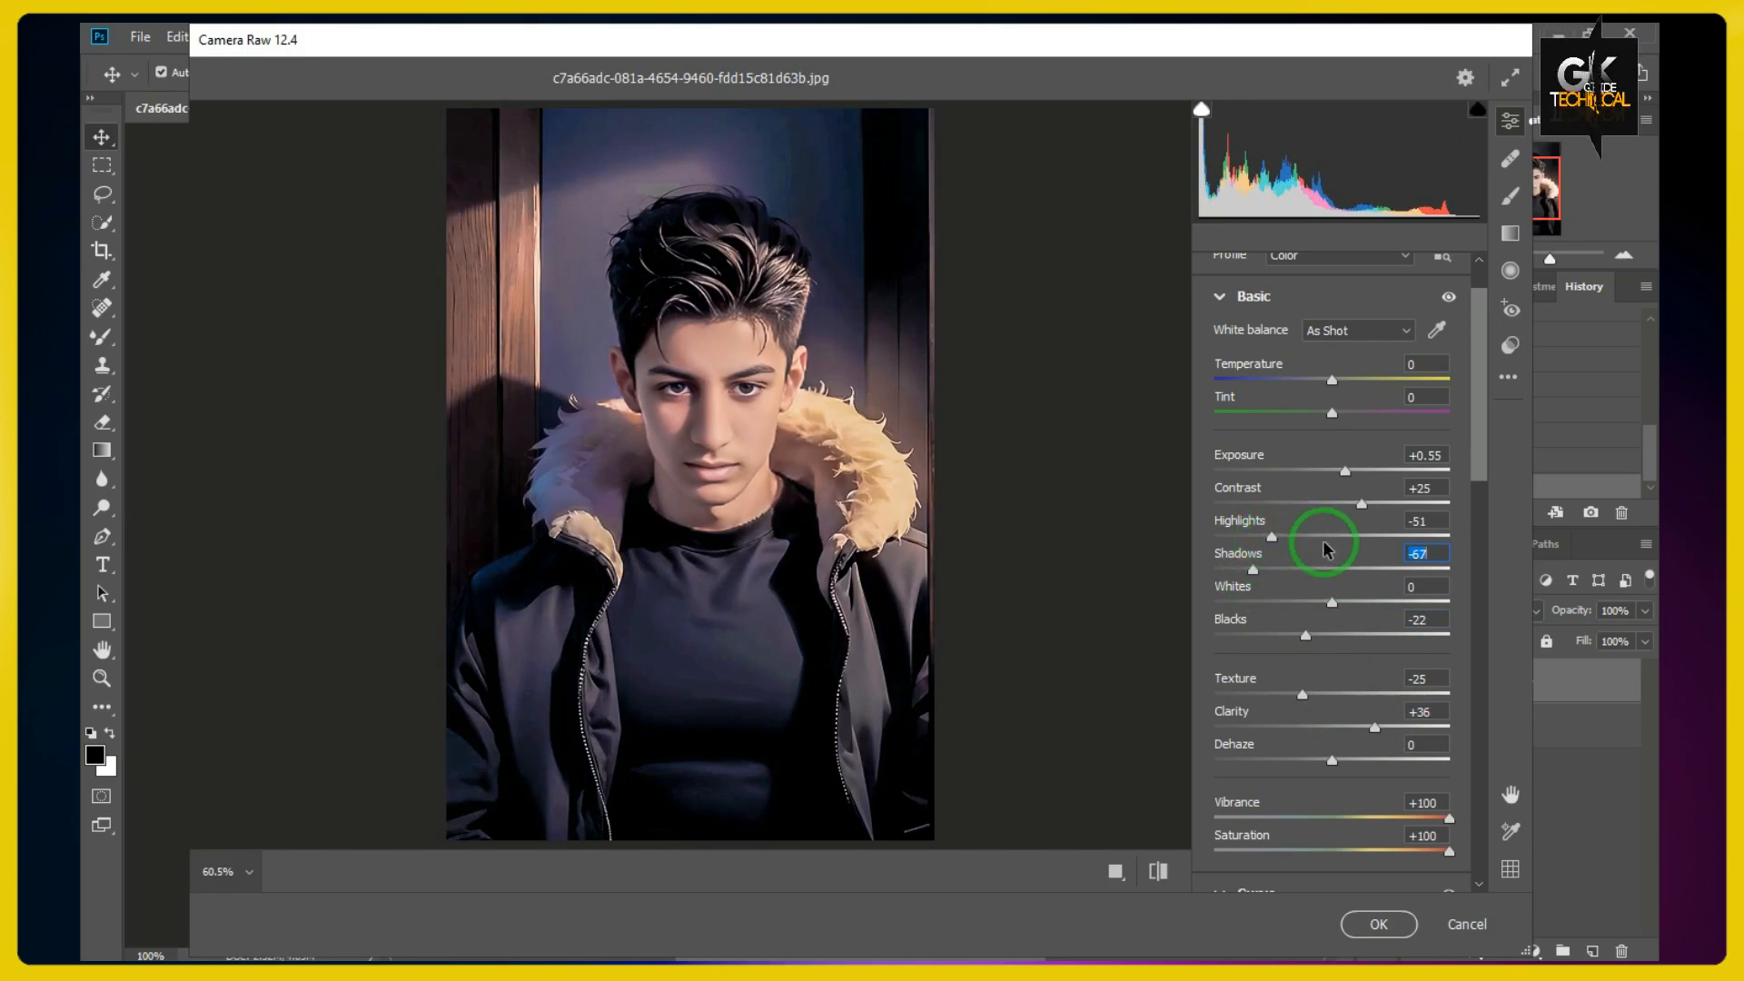
{"action": "left_click_drag", "start_coordinate": [1278, 542], "coordinate": [1263, 577]}
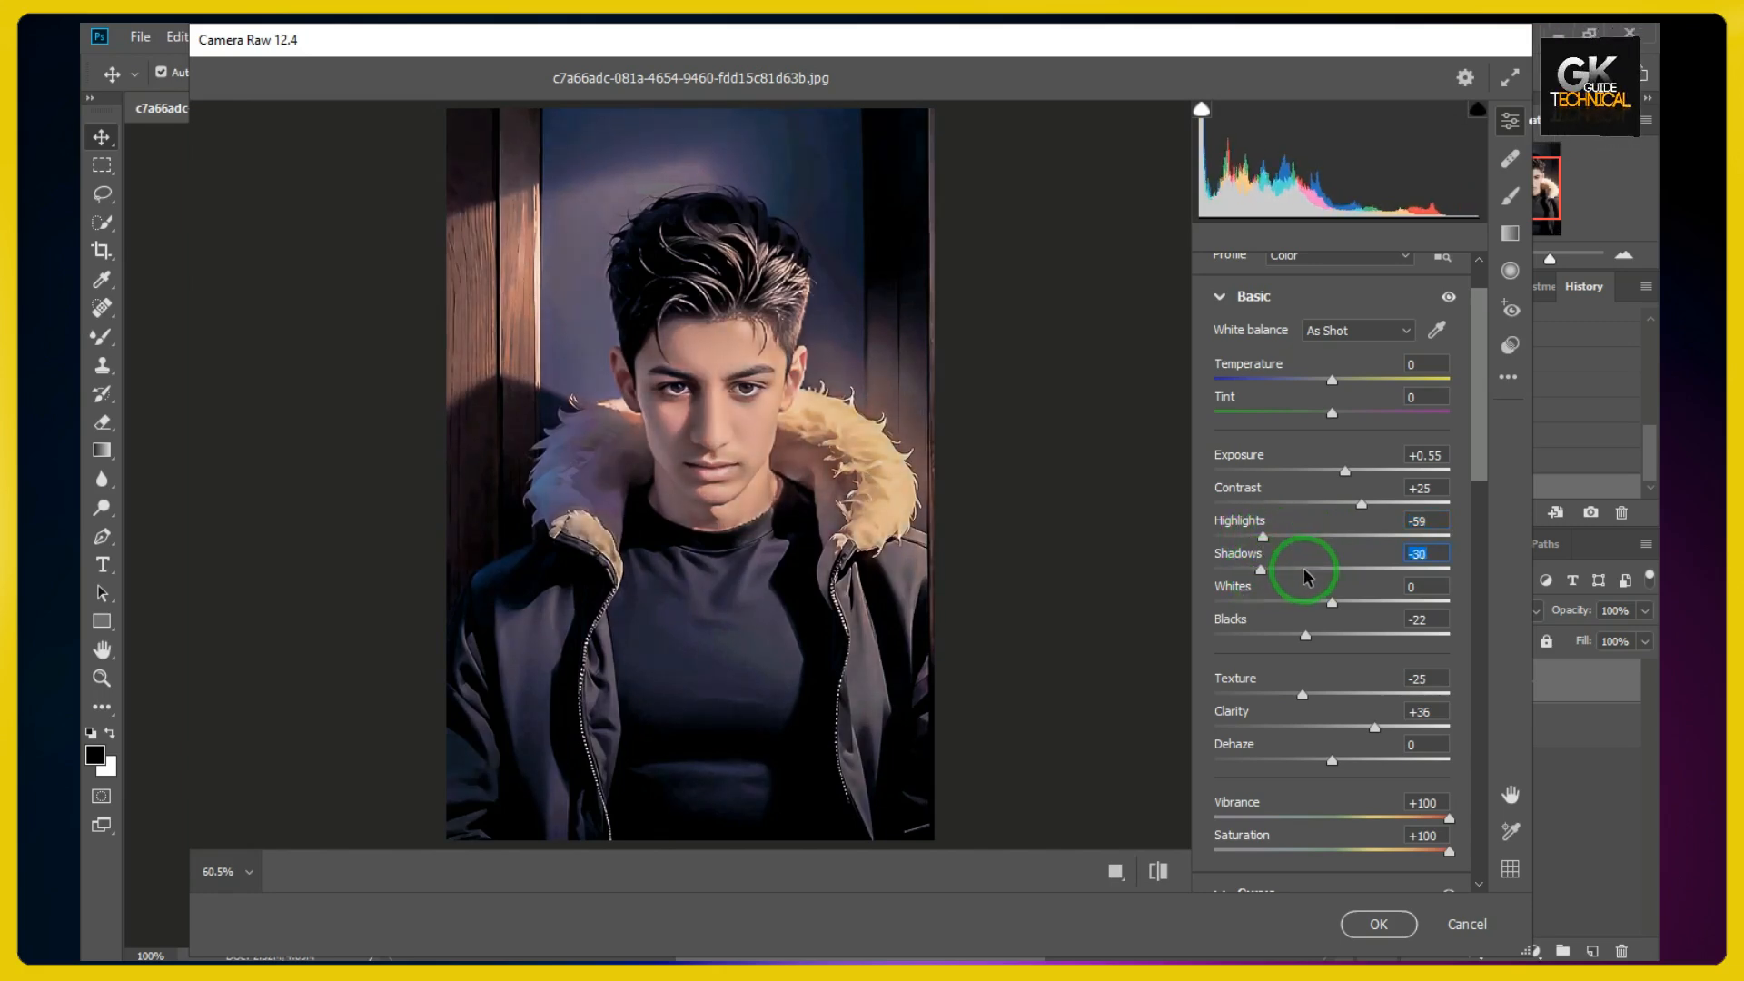
{"action": "left_click", "coordinate": [1306, 572]}
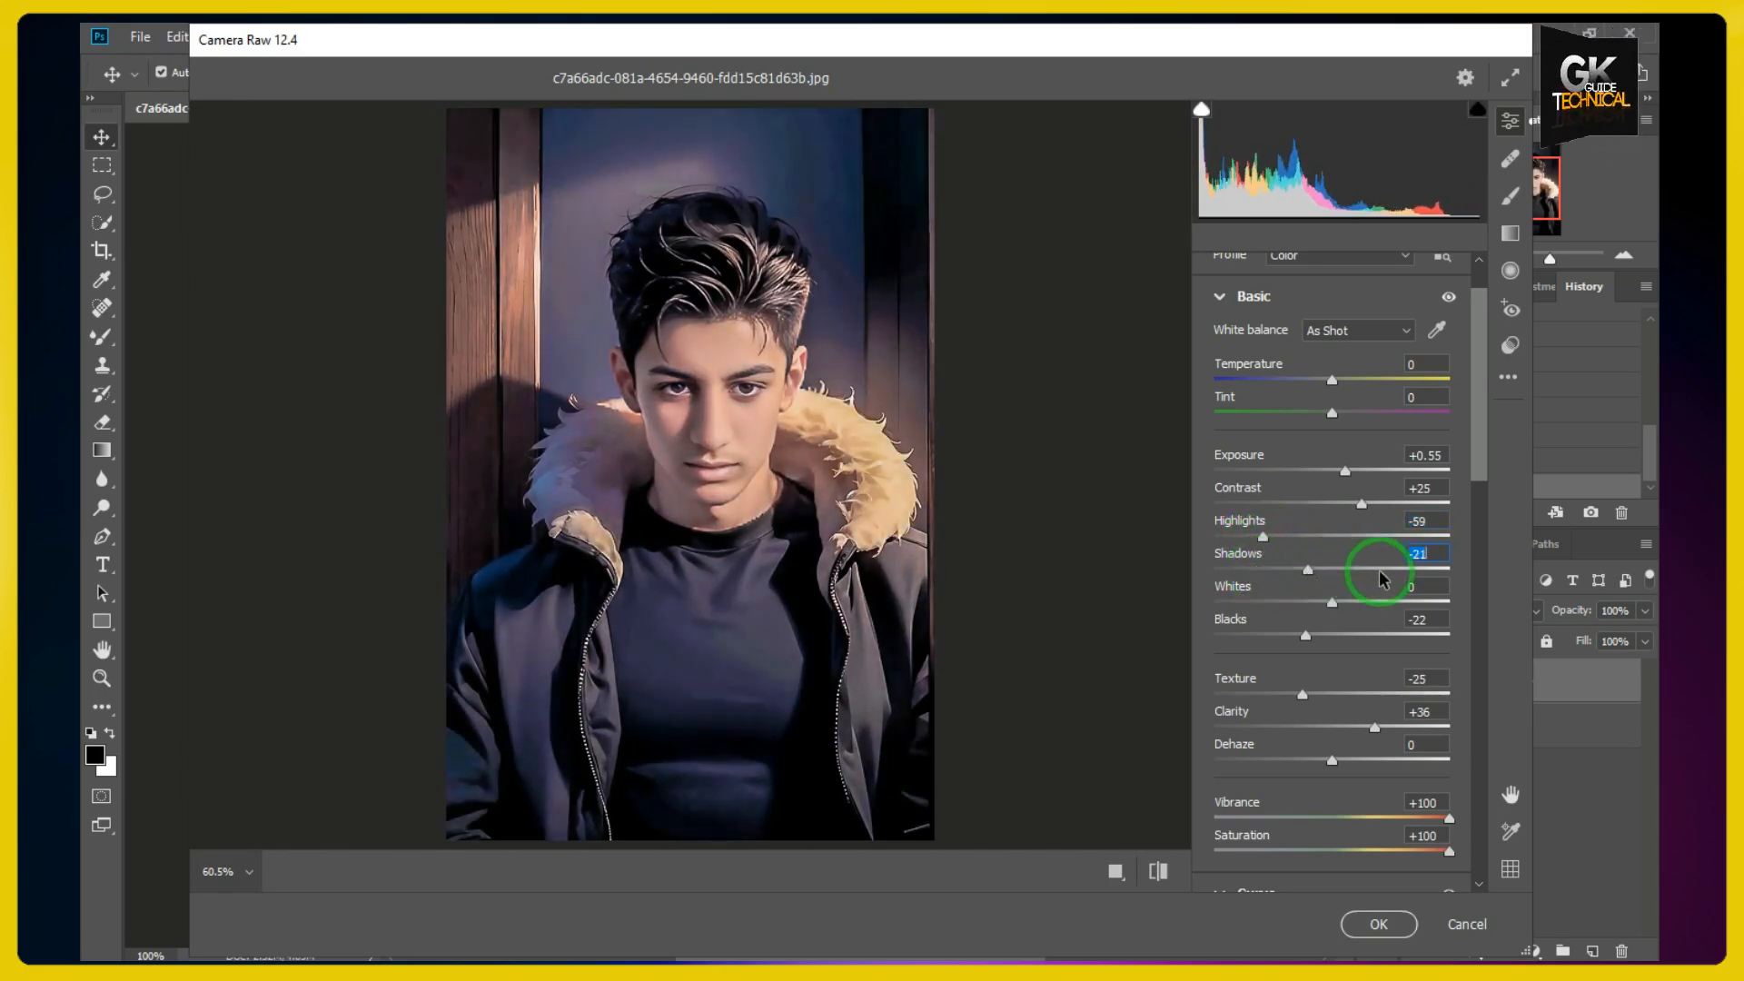
{"action": "scroll", "coordinate": [1379, 579], "scroll_direction": "down", "scroll_amount": 3}
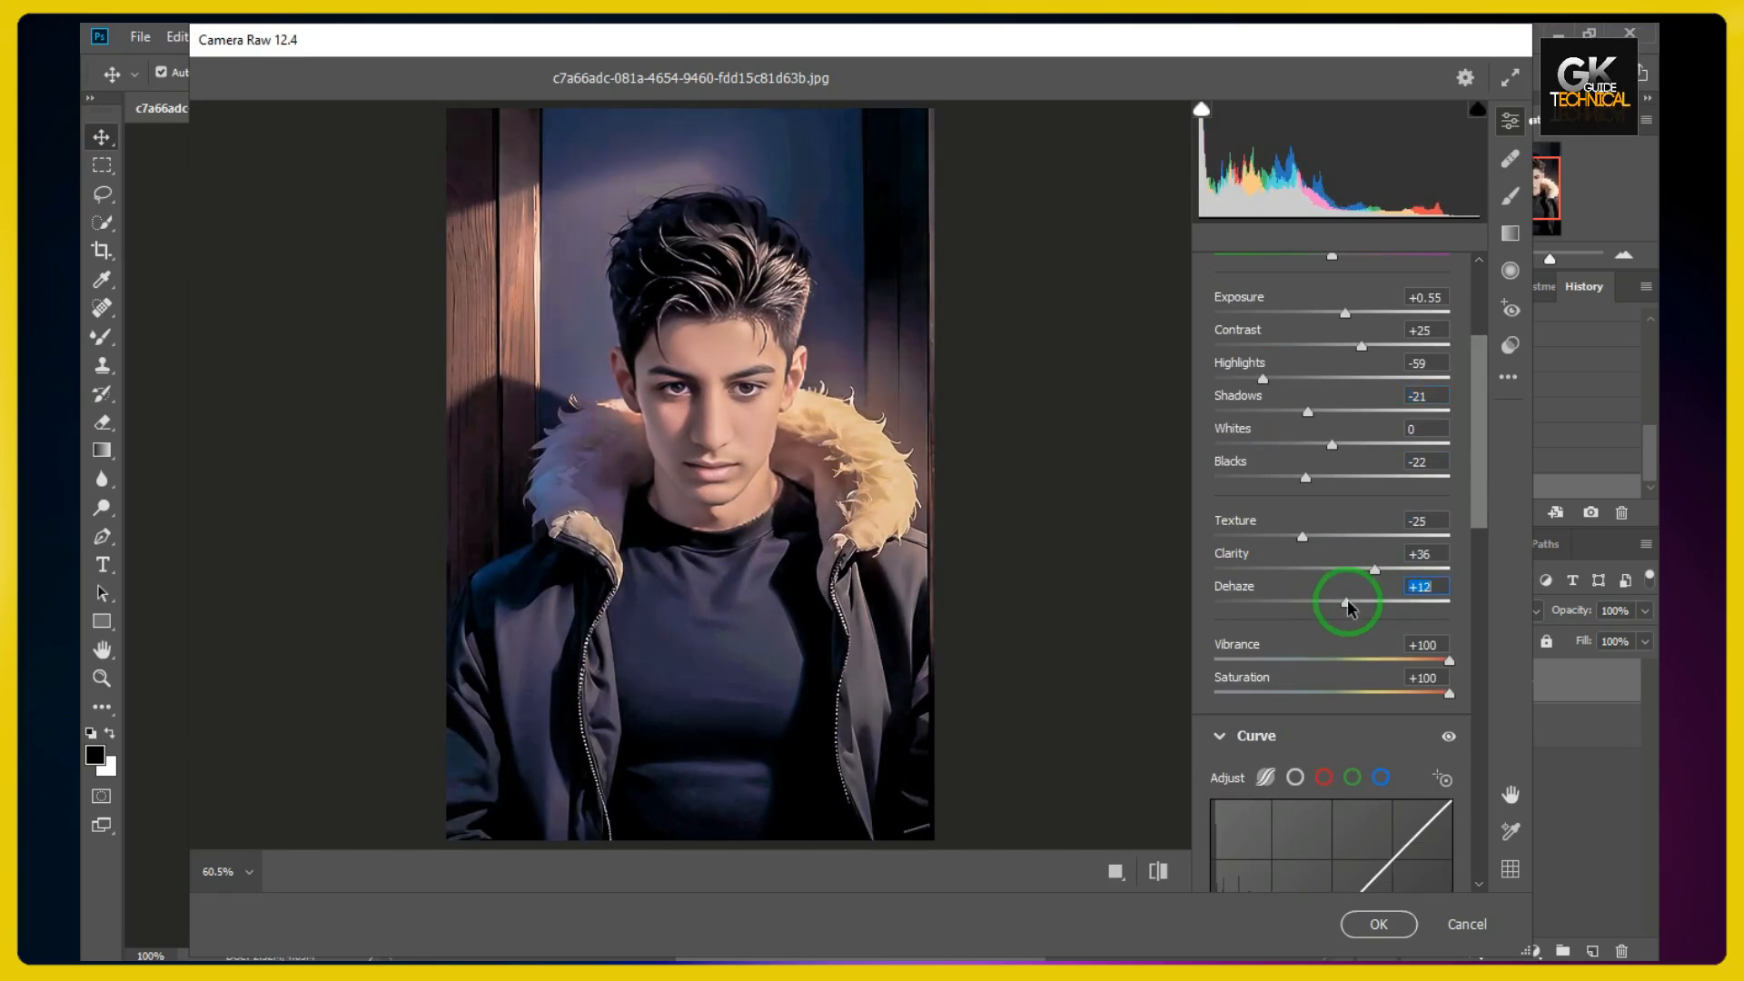
{"action": "left_click_drag", "start_coordinate": [1382, 574], "coordinate": [1323, 570]}
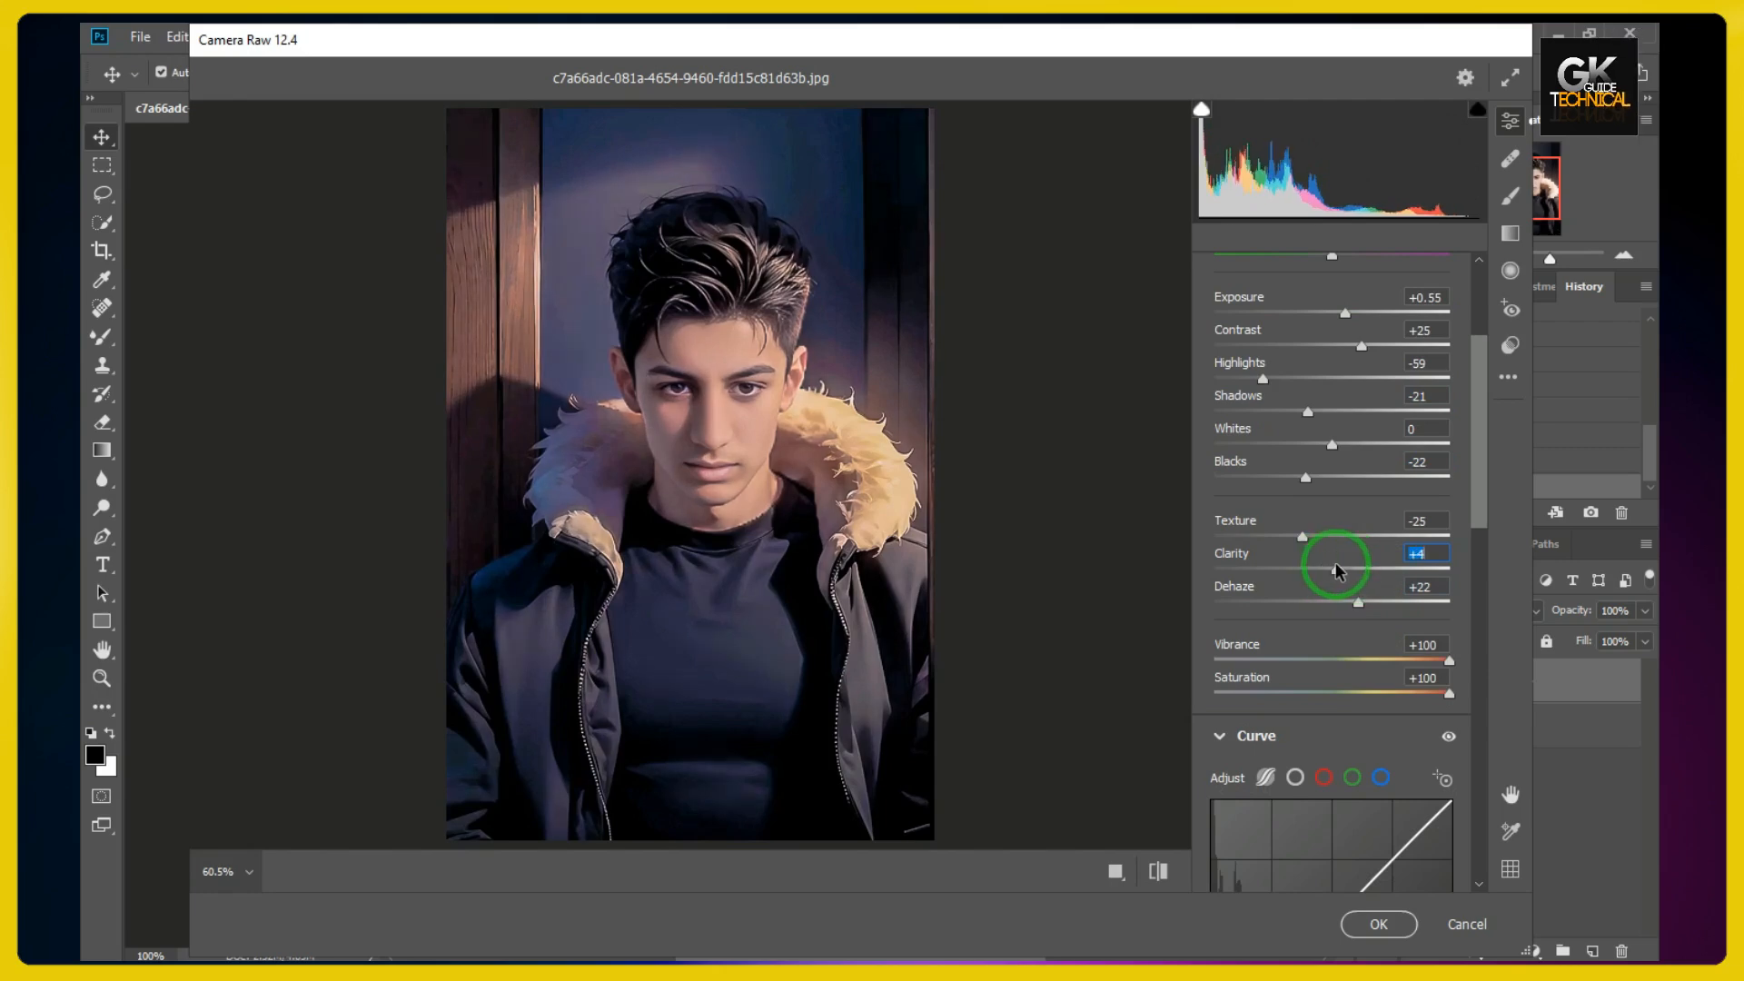
- Set Contrast to +31, Highlights to -50 and Whites to +5, and apply the Camera Raw filter
{"action": "scroll", "coordinate": [1335, 570], "scroll_direction": "up", "scroll_amount": 4}
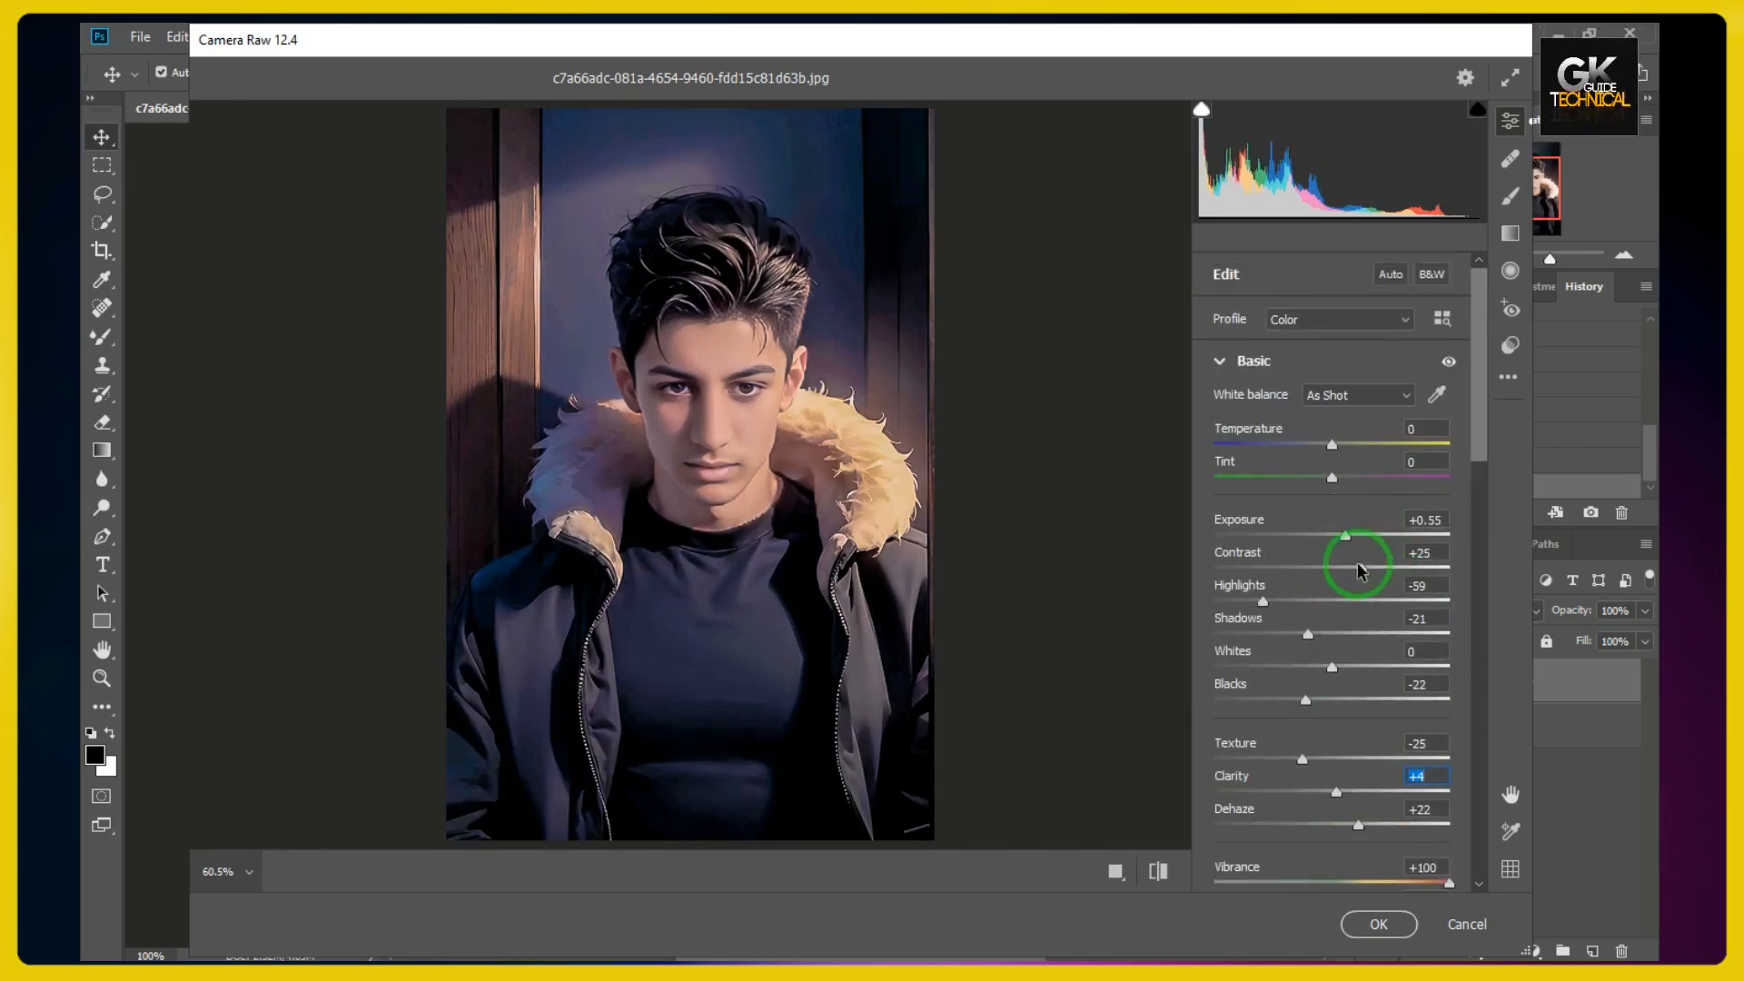
{"action": "left_click_drag", "start_coordinate": [1335, 571], "coordinate": [1372, 570]}
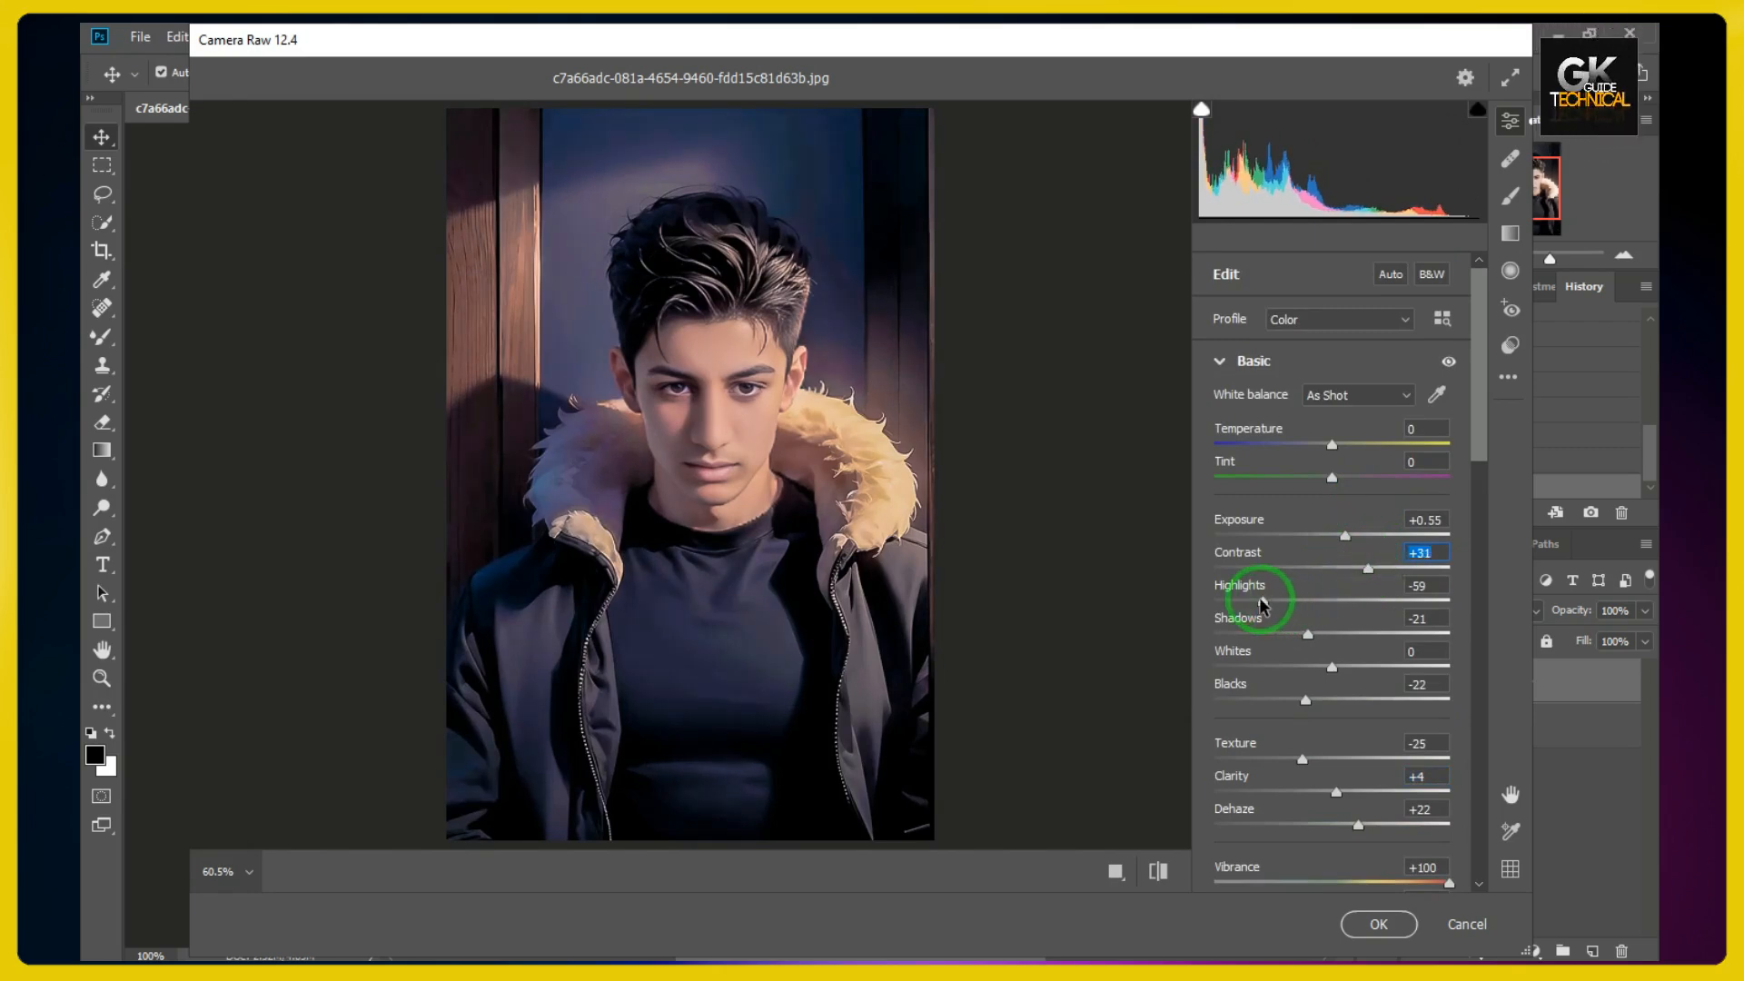
{"action": "mouse_move", "coordinate": [1259, 602]}
{"action": "left_mouse_down"}
{"action": "mouse_move", "coordinate": [1296, 600]}
{"action": "mouse_move", "coordinate": [1272, 600]}
{"action": "left_mouse_up"}
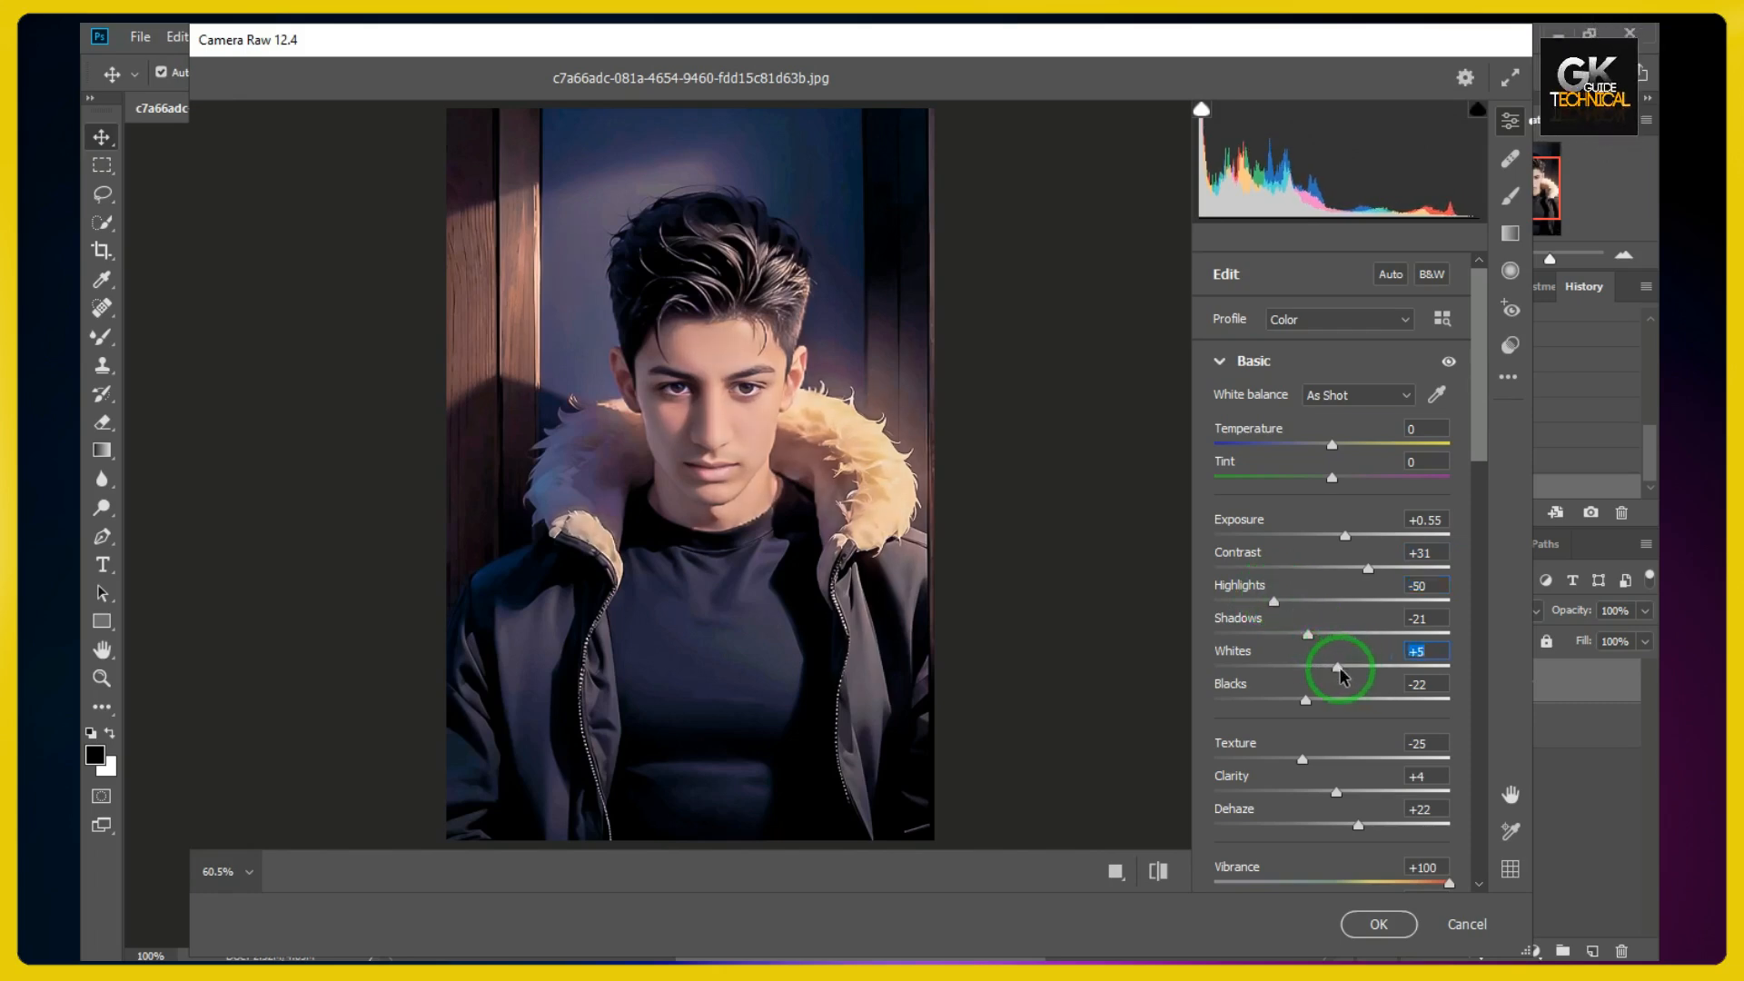
{"action": "left_click", "coordinate": [1378, 924]}
- Compare the graded portrait with the original by switching the Layer 0 copy layer off and on
{"action": "scroll", "coordinate": [933, 504], "scroll_direction": "up", "scroll_amount": 2}
{"action": "scroll", "coordinate": [934, 504], "scroll_direction": "up", "scroll_amount": 1}
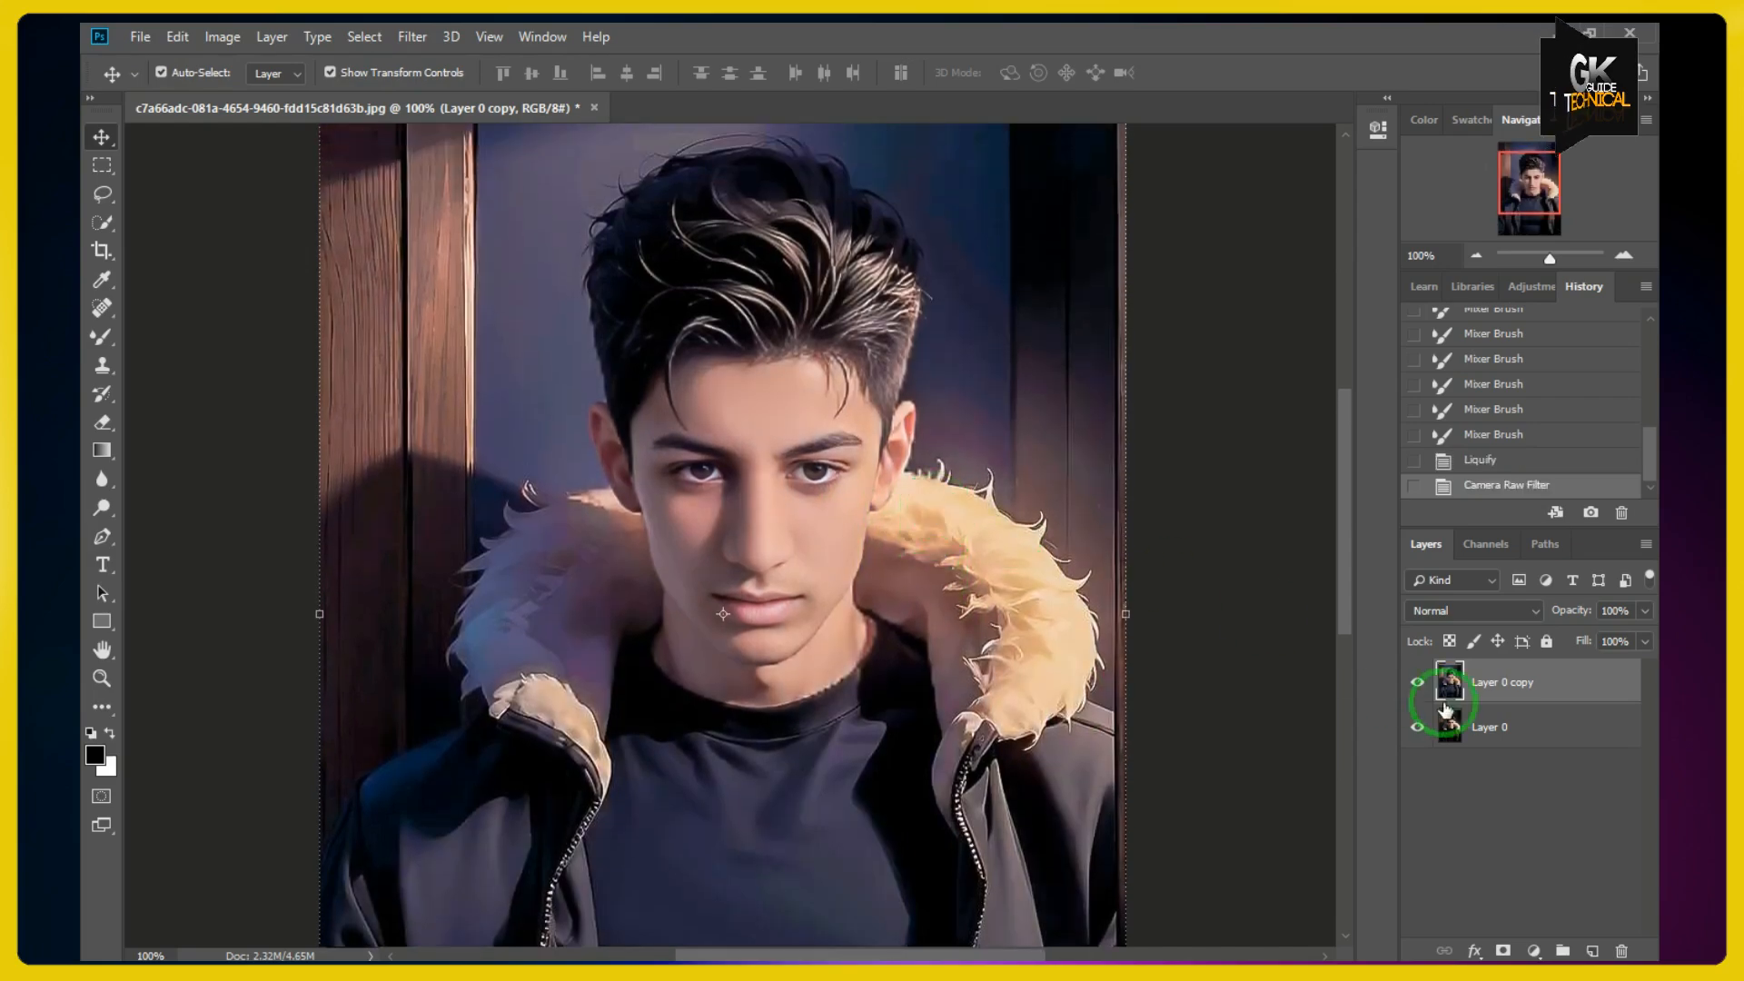
{"action": "left_click", "coordinate": [1417, 683]}
{"action": "left_click", "coordinate": [1418, 683]}
{"action": "left_click", "coordinate": [1418, 683]}
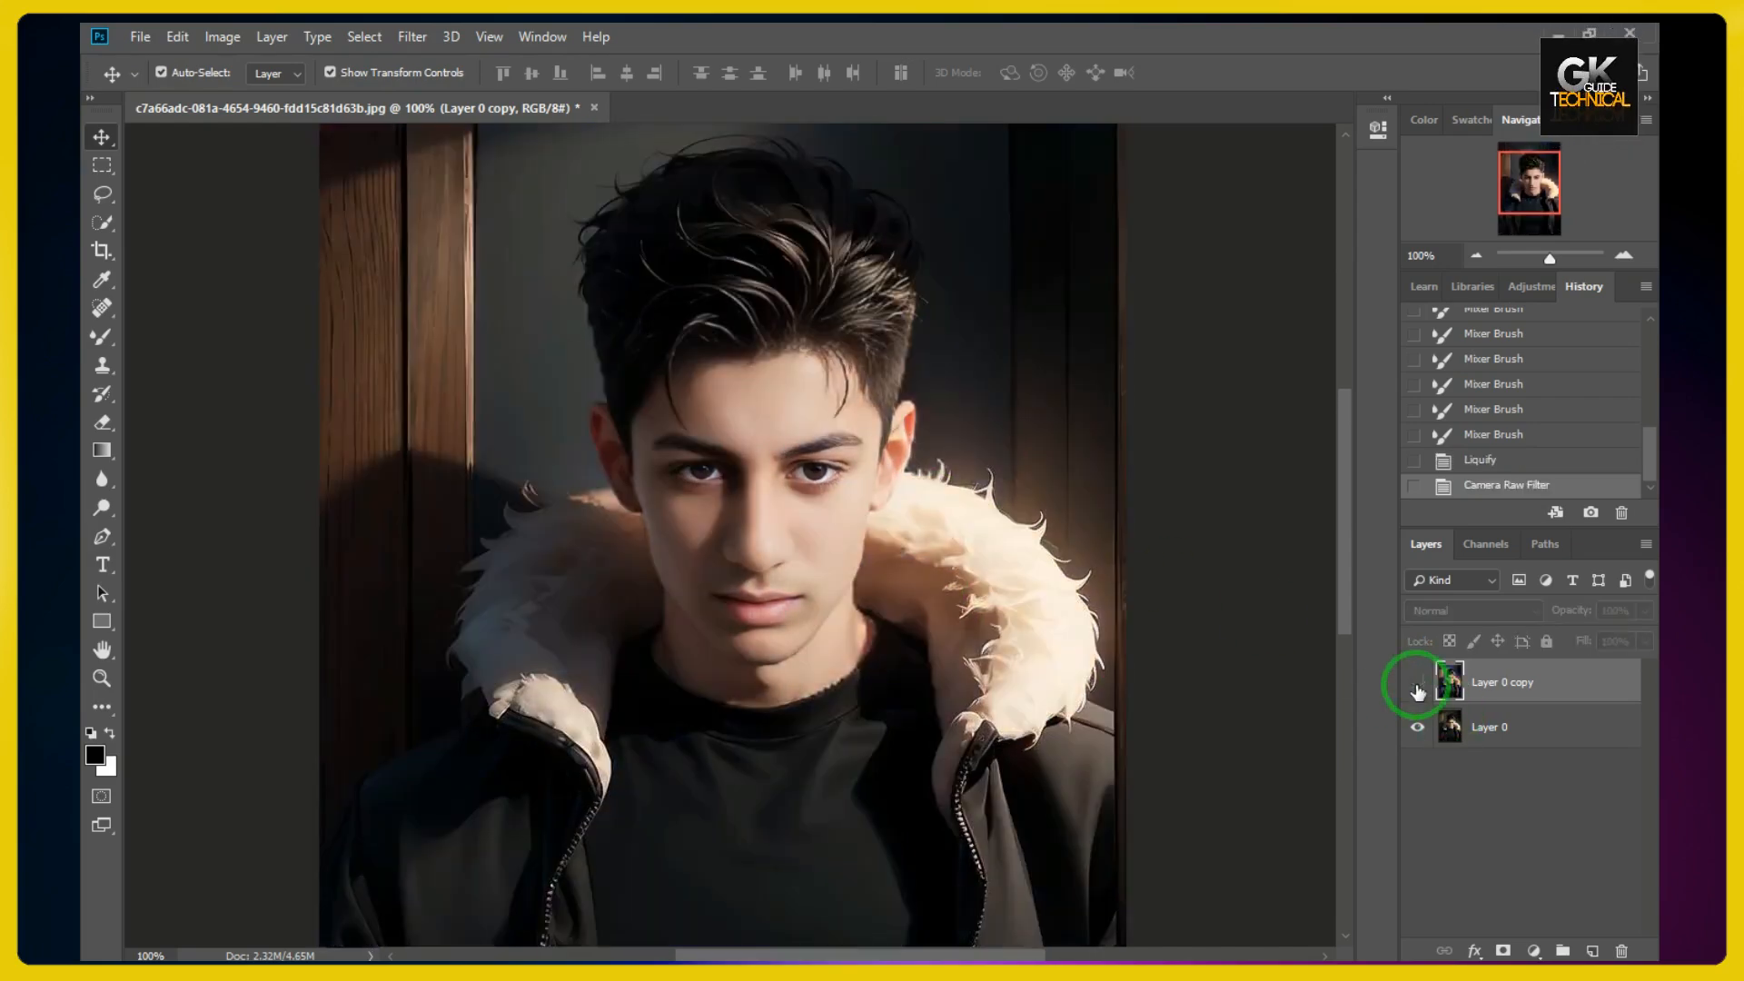
- Check the first Camera Raw grade against the original by toggling the visibility of the Layer 0 copy layer
{"action": "left_click", "coordinate": [1417, 683]}
{"action": "left_click", "coordinate": [1418, 683]}
{"action": "left_click", "coordinate": [1418, 683]}
{"action": "left_click", "coordinate": [710, 553]}
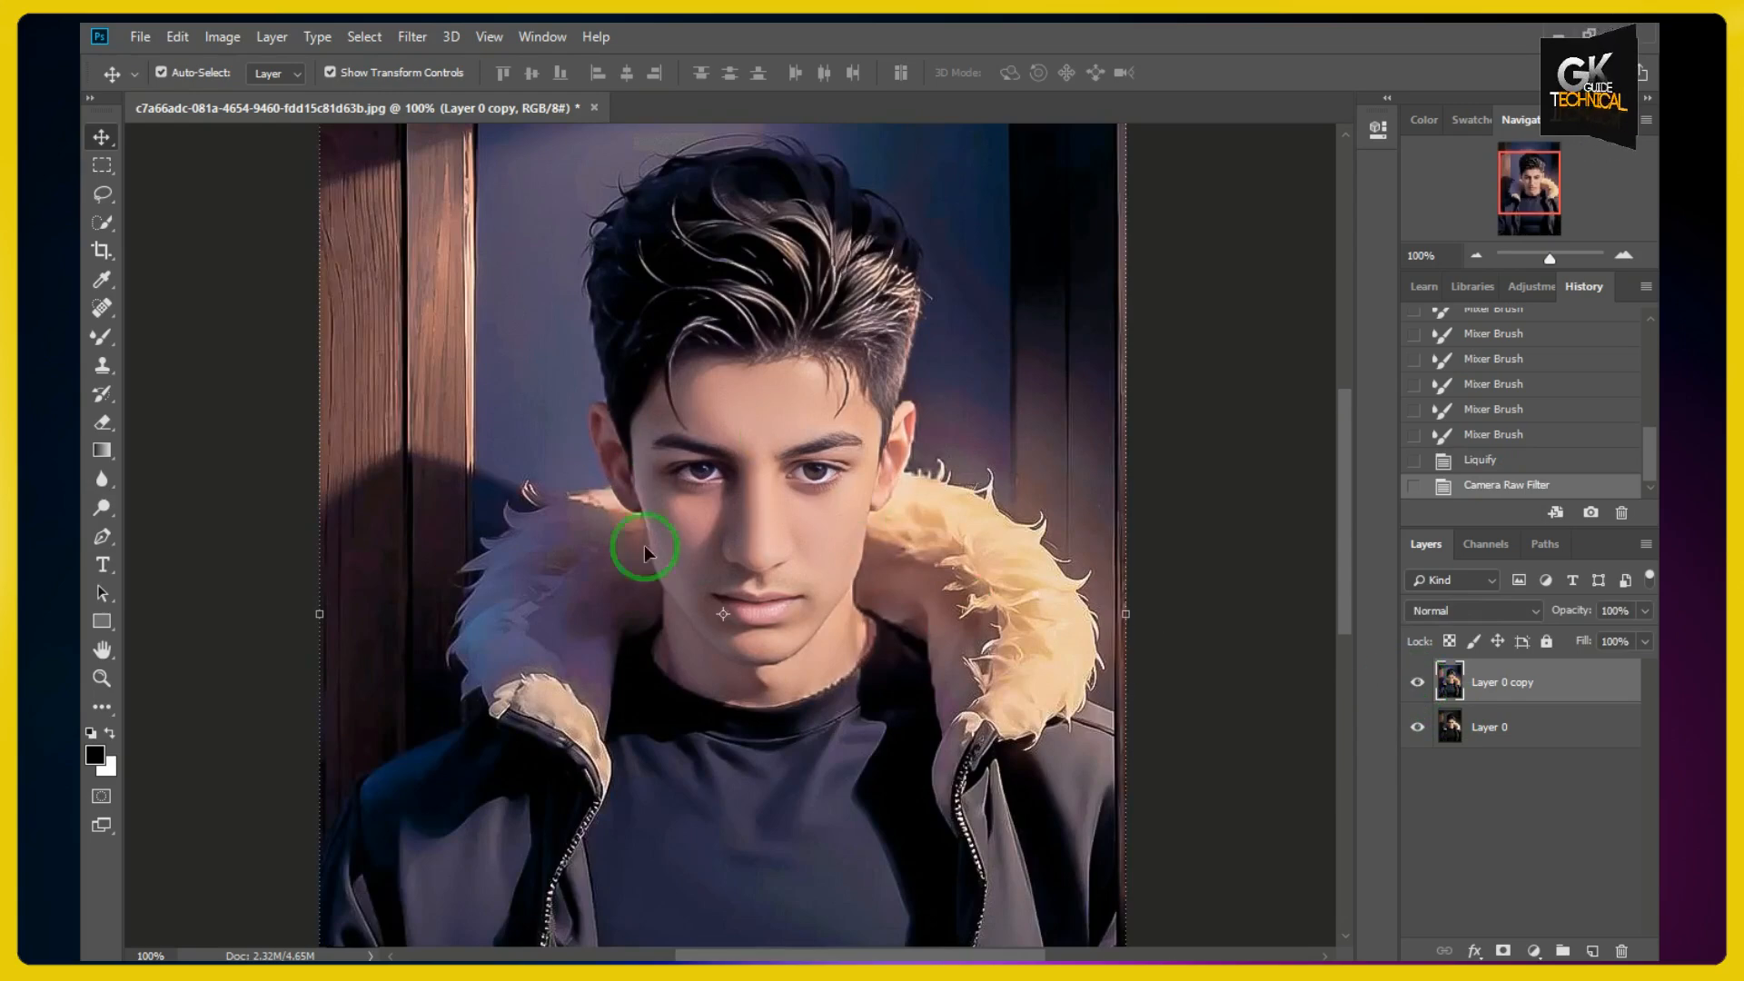
- Open the Camera Raw filter again for the Layer 0 copy layer and collapse the Detail, Basic, Curve and Color Mixer sections
{"action": "left_click", "coordinate": [433, 40]}
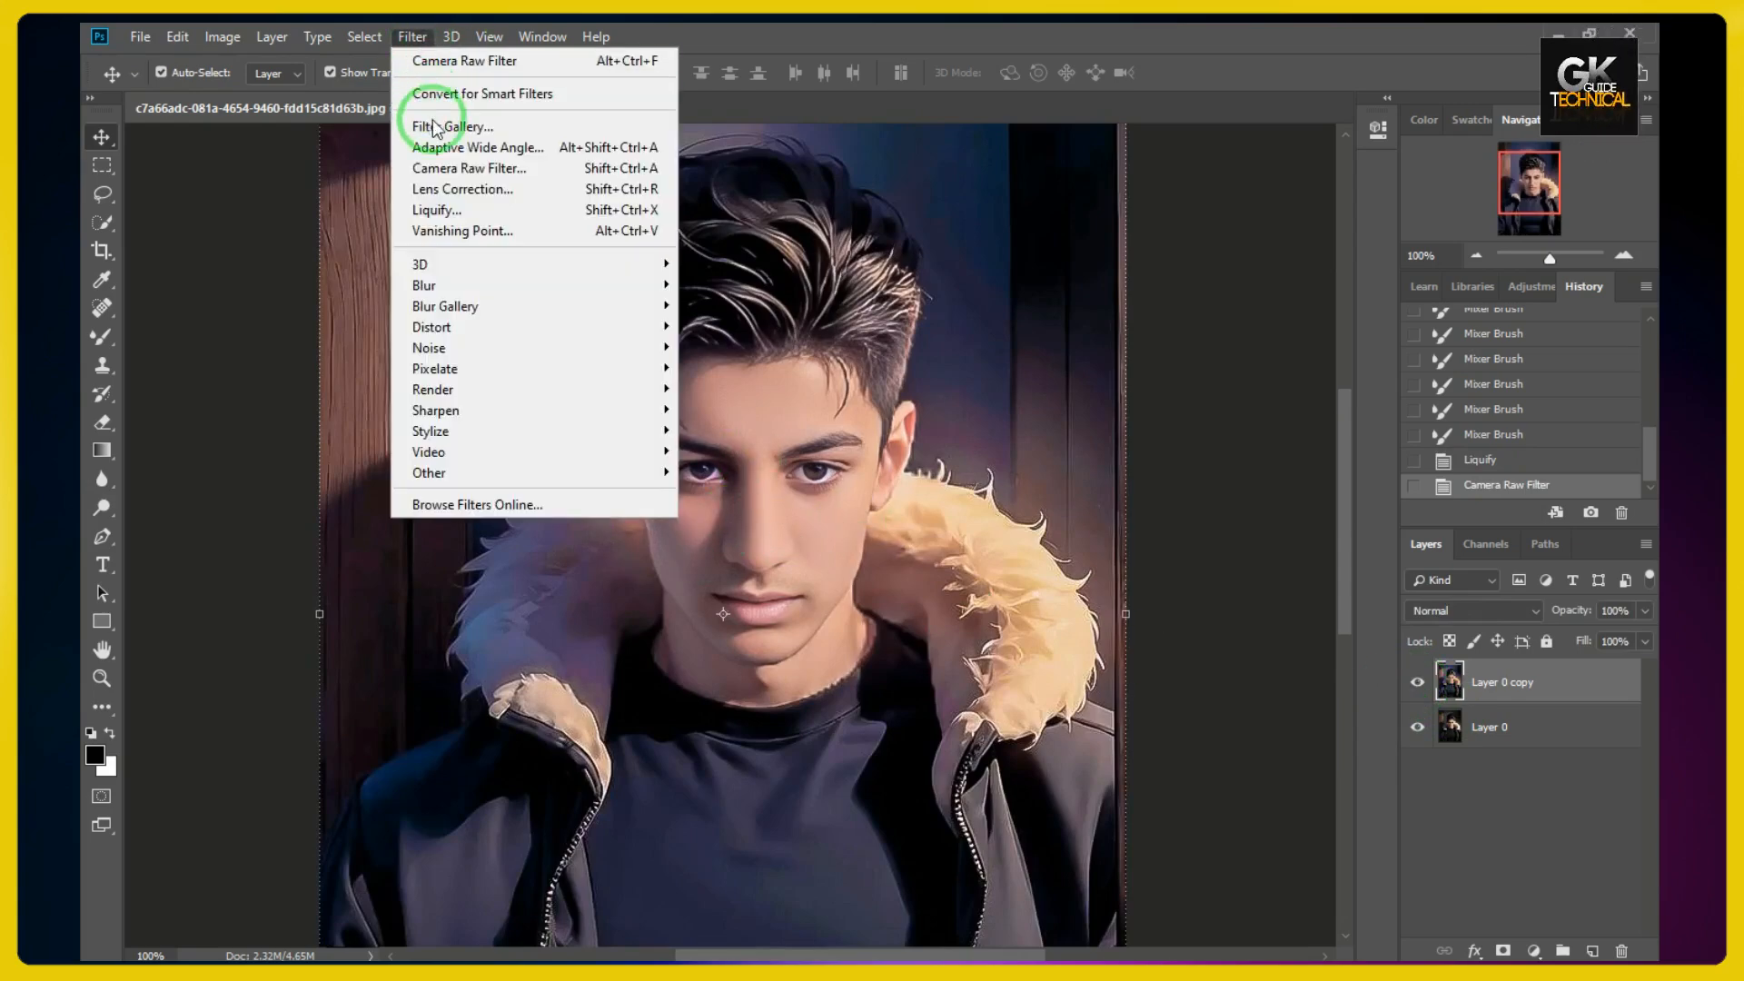
{"action": "left_click", "coordinate": [823, 291]}
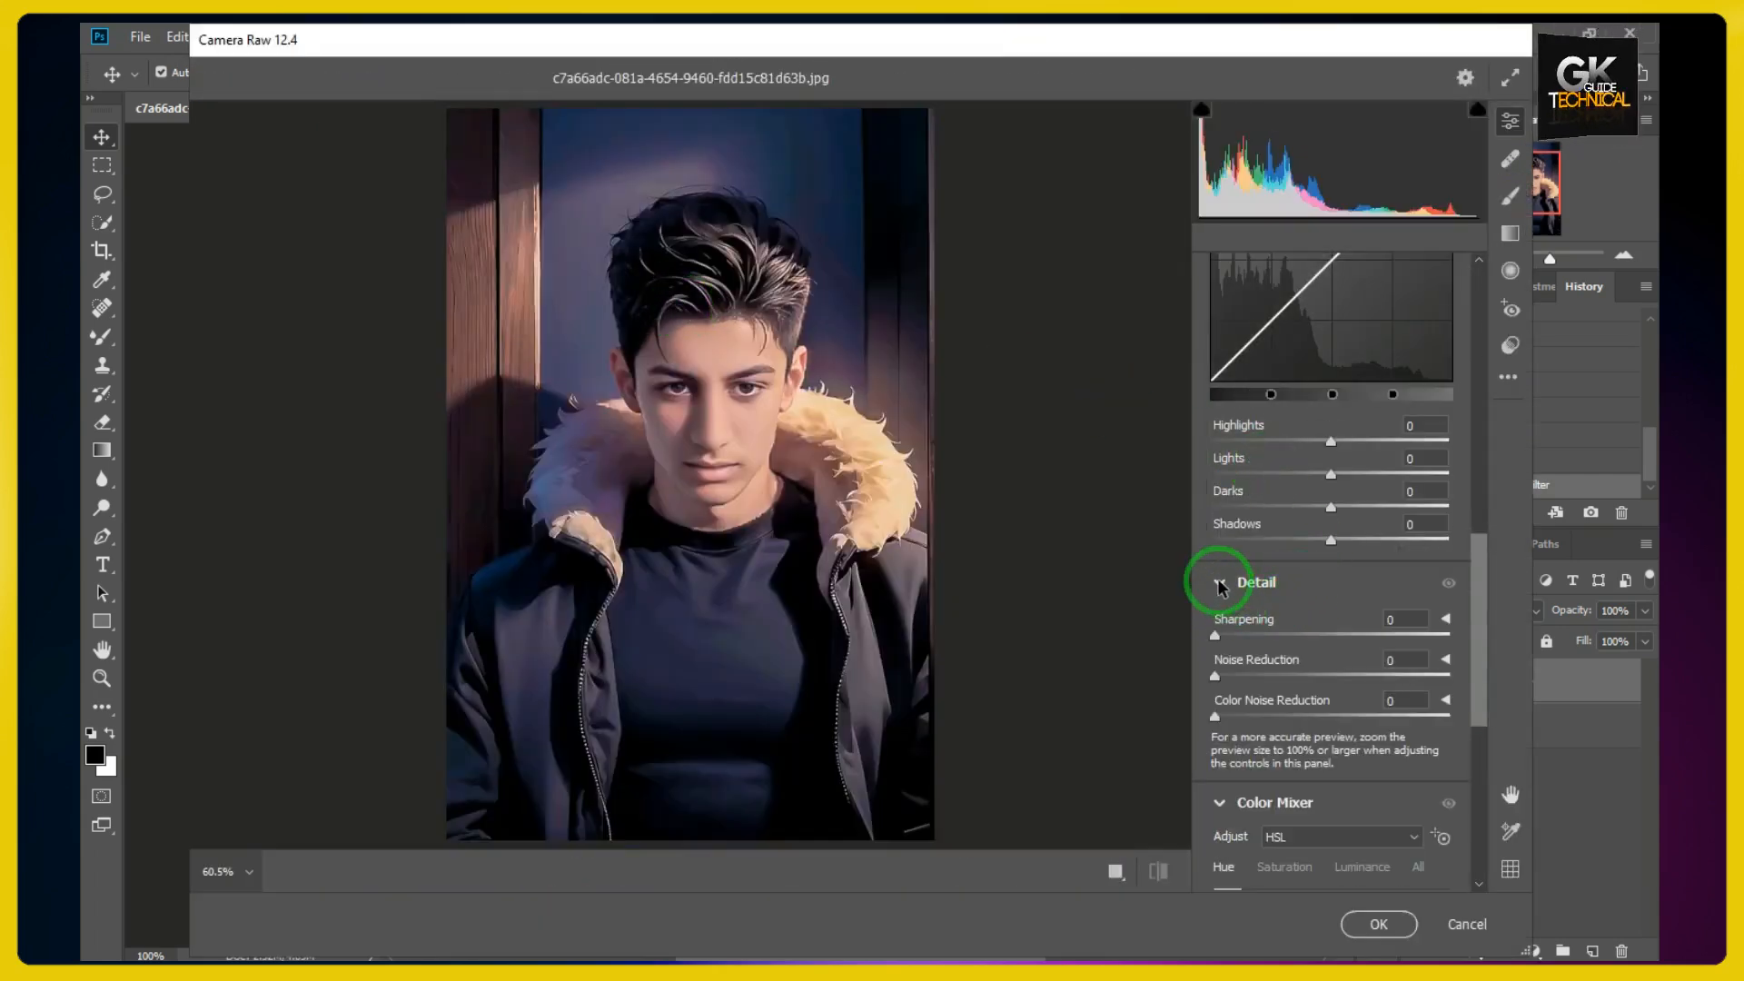
{"action": "left_click", "coordinate": [1220, 582]}
{"action": "scroll", "coordinate": [1235, 545], "scroll_direction": "up", "scroll_amount": 10}
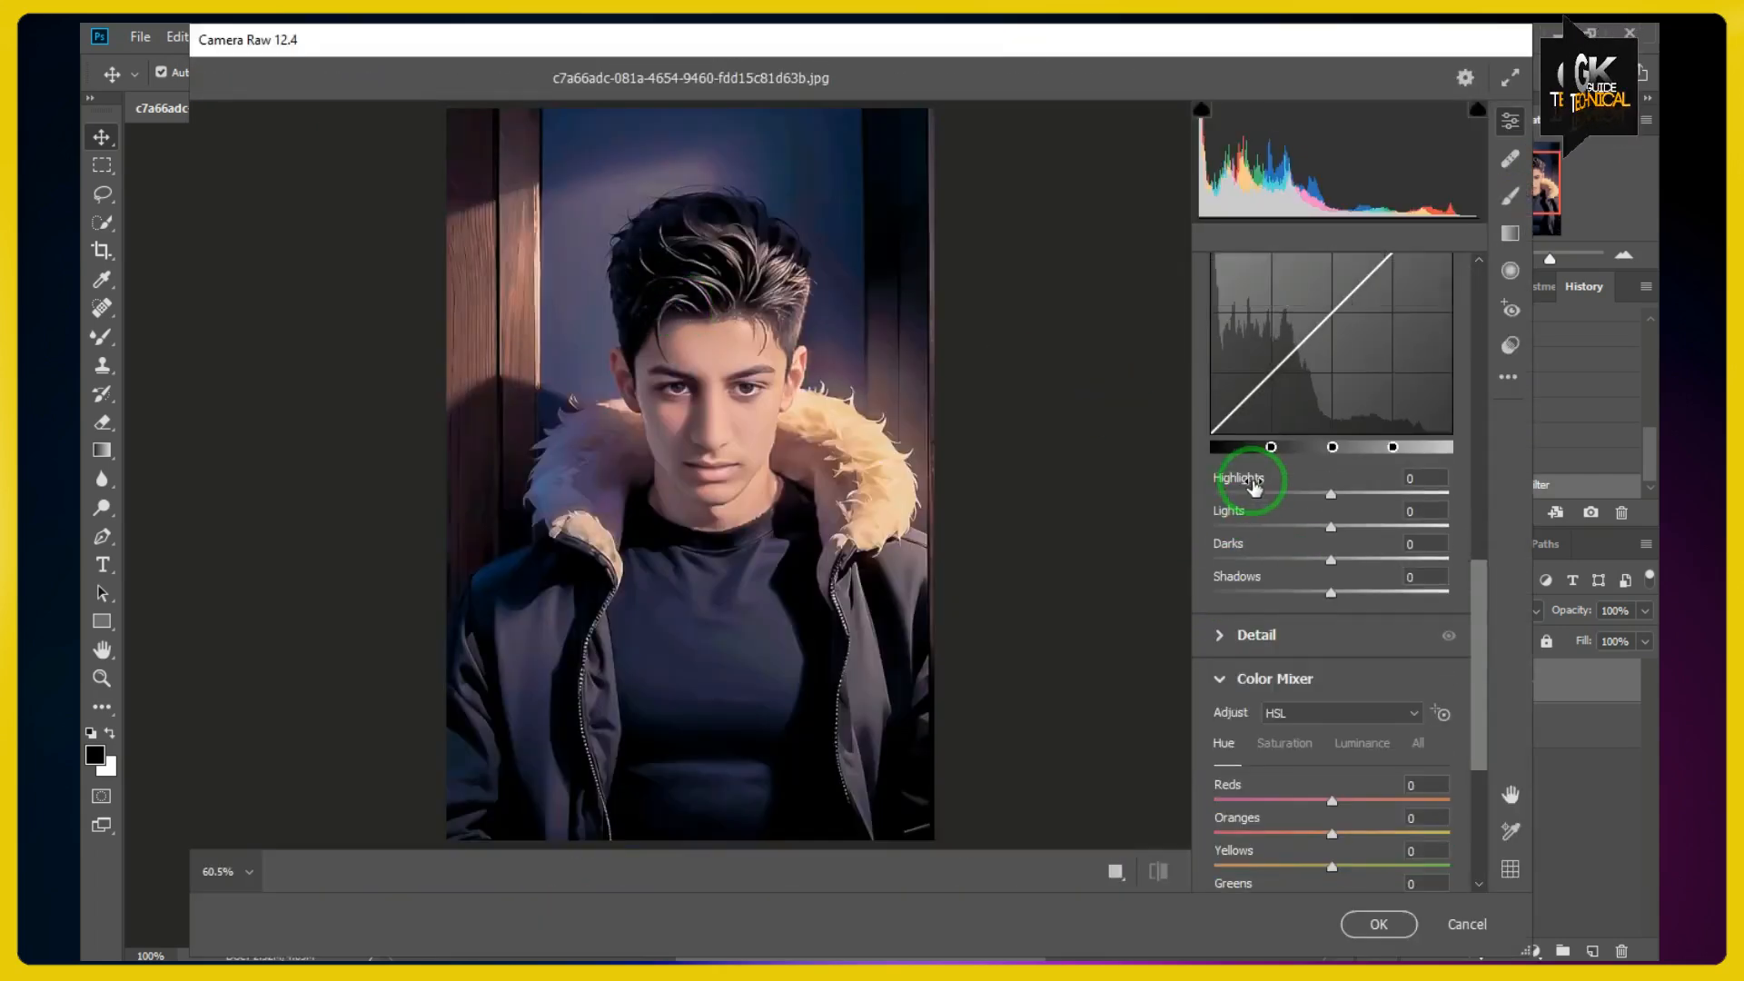
{"action": "scroll", "coordinate": [1234, 400], "scroll_direction": "up", "scroll_amount": 3}
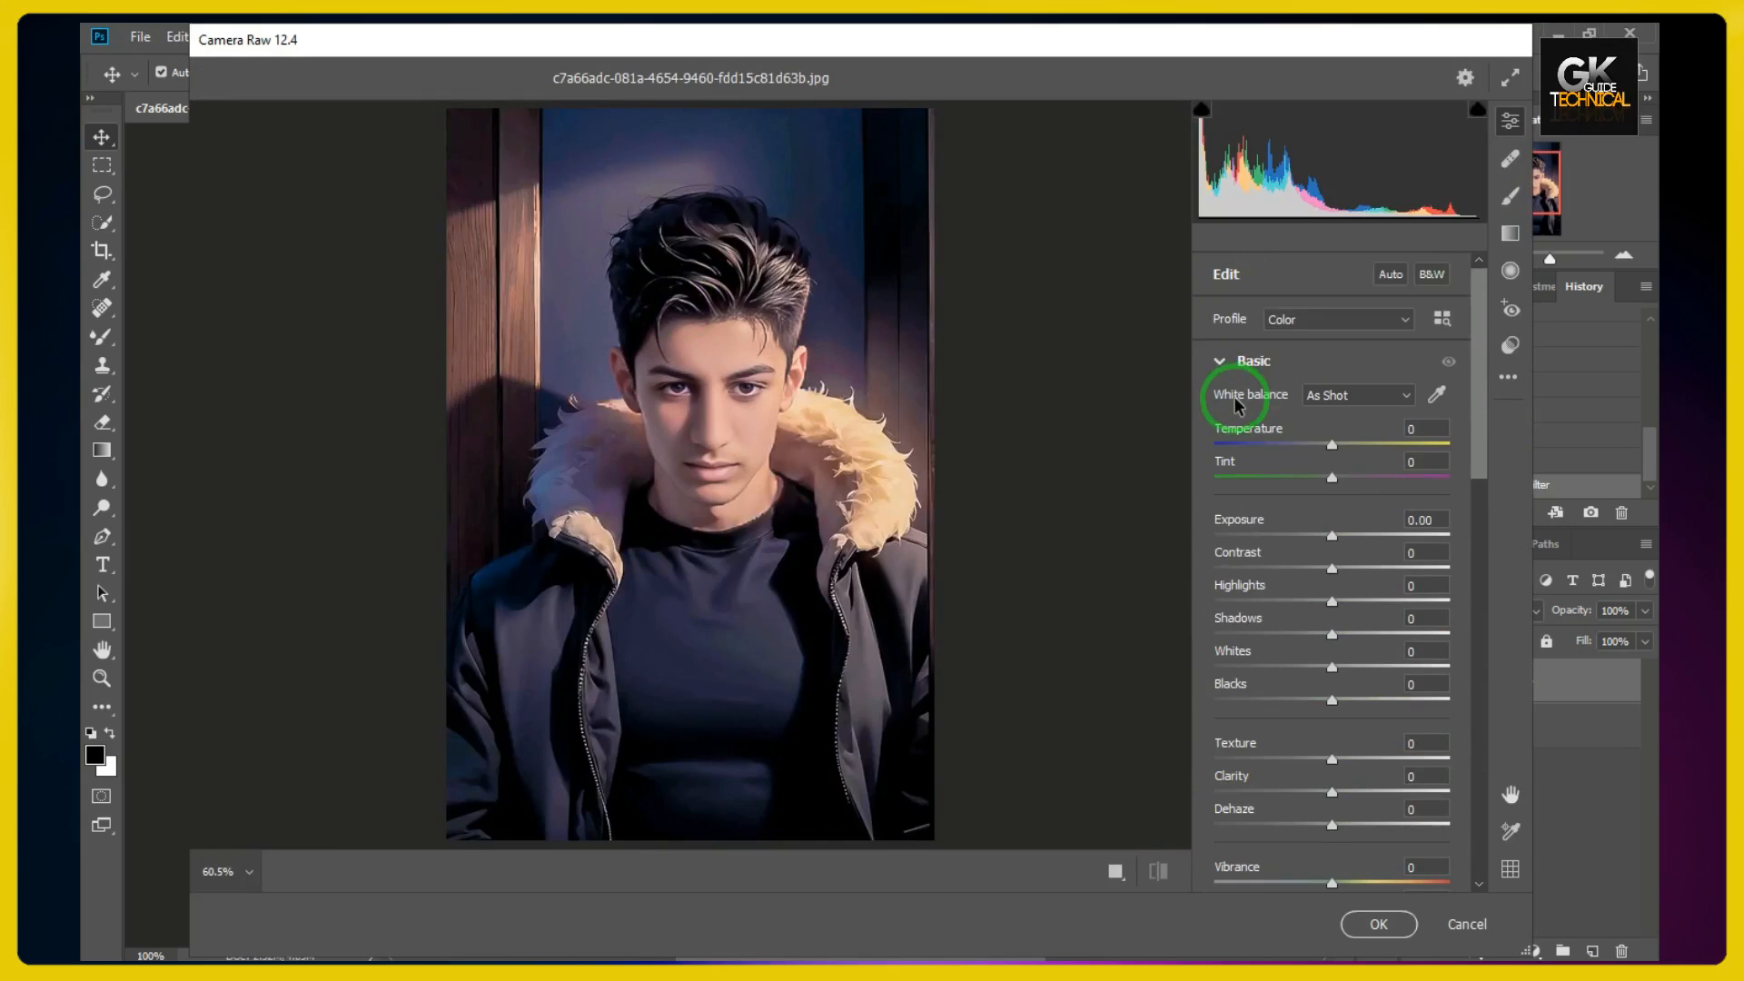
{"action": "left_click", "coordinate": [1220, 360]}
{"action": "left_click", "coordinate": [1219, 405]}
{"action": "left_click", "coordinate": [1219, 493]}
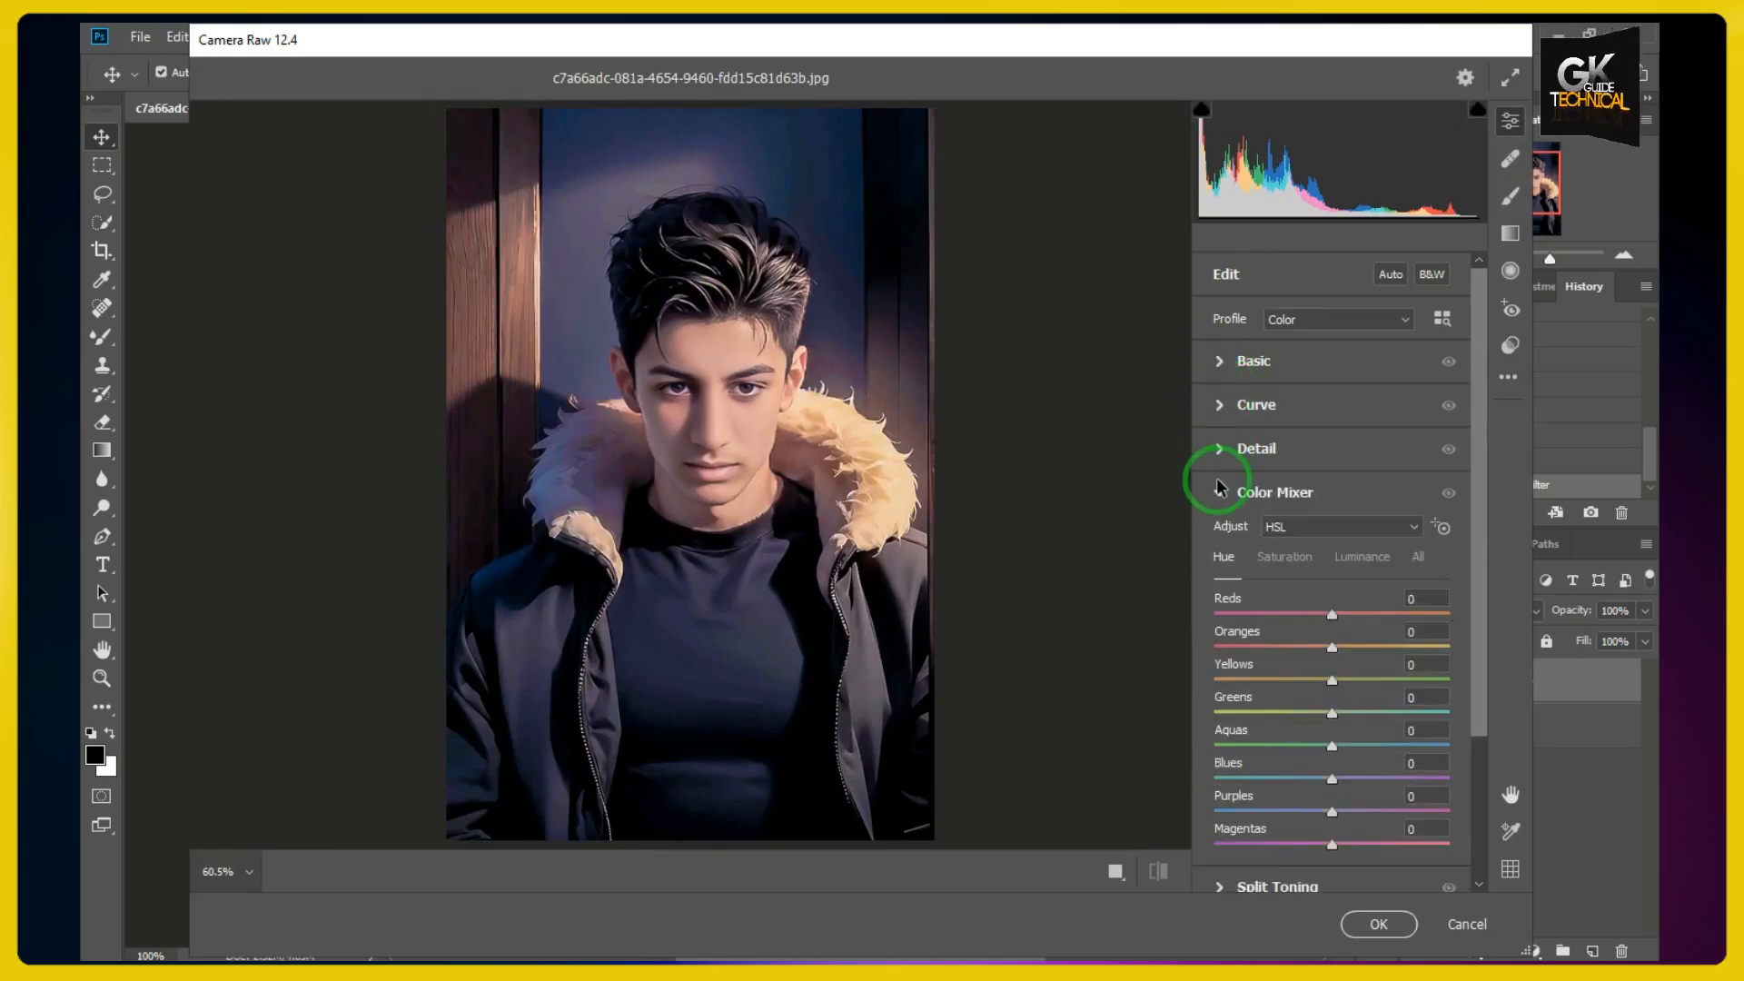
- Load the preset #SAAD BBC STUDIO (20).xmp from the Camera Raw Presets Pack folder inside the Untitle folder on drive F:
{"action": "left_click", "coordinate": [1508, 377]}
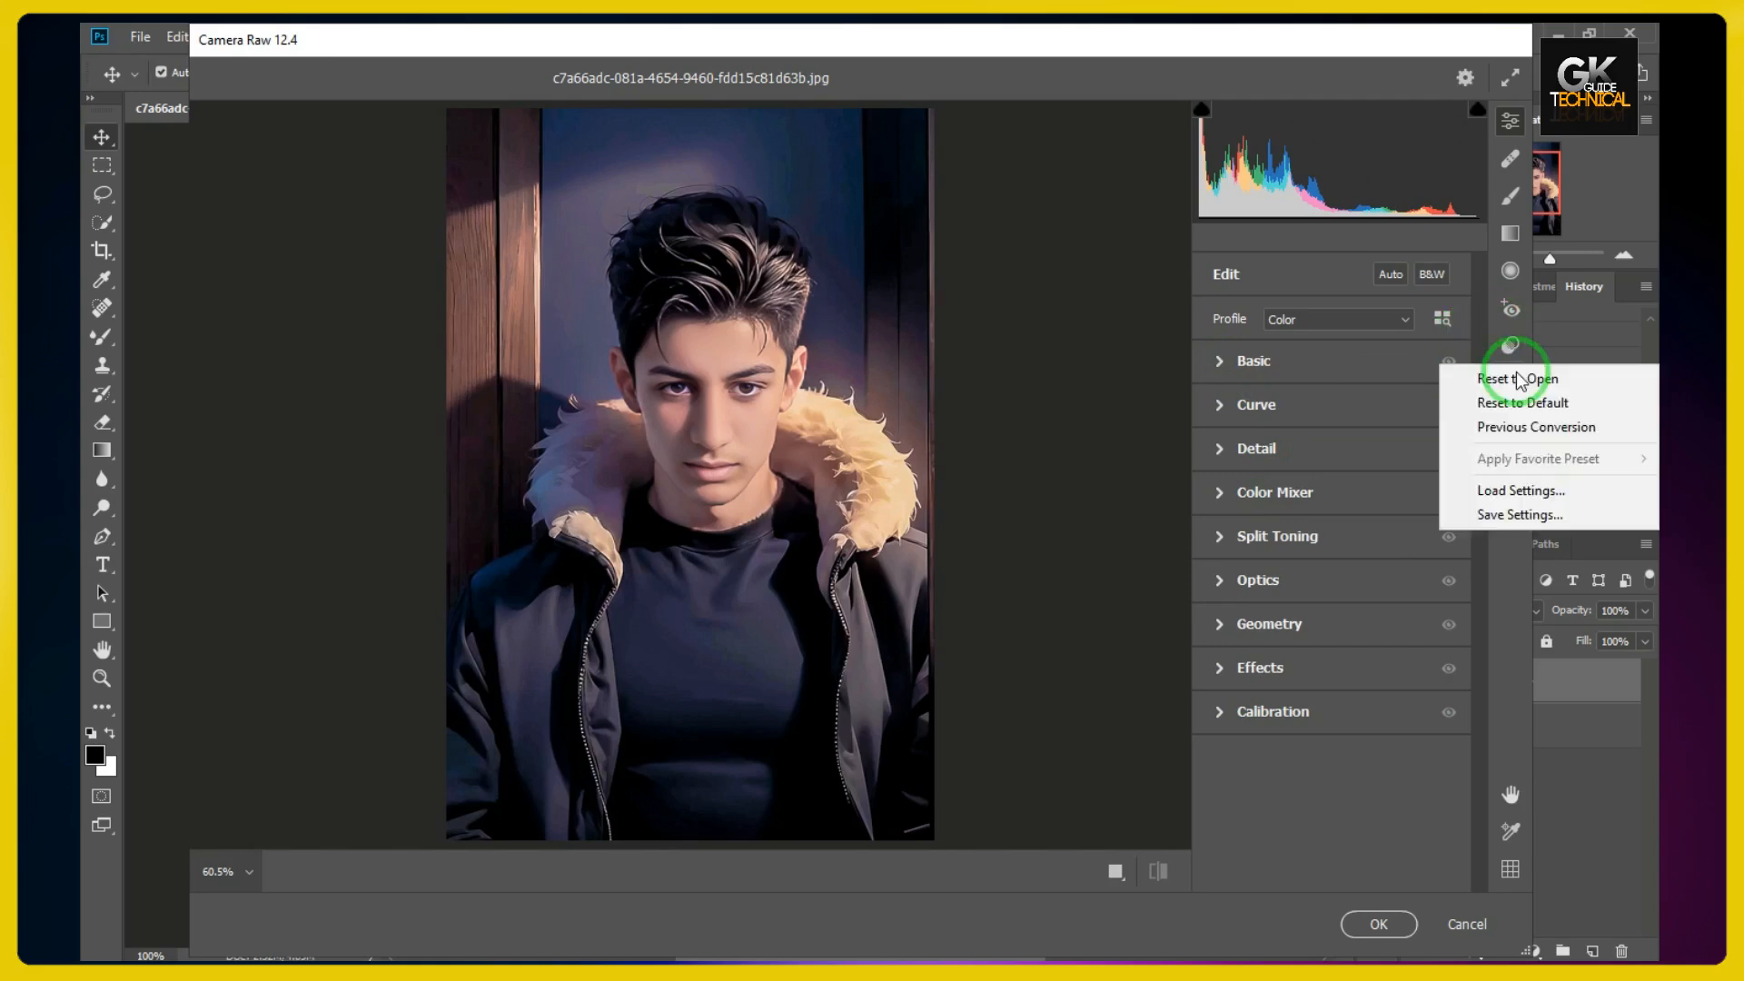
{"action": "left_click", "coordinate": [1522, 491]}
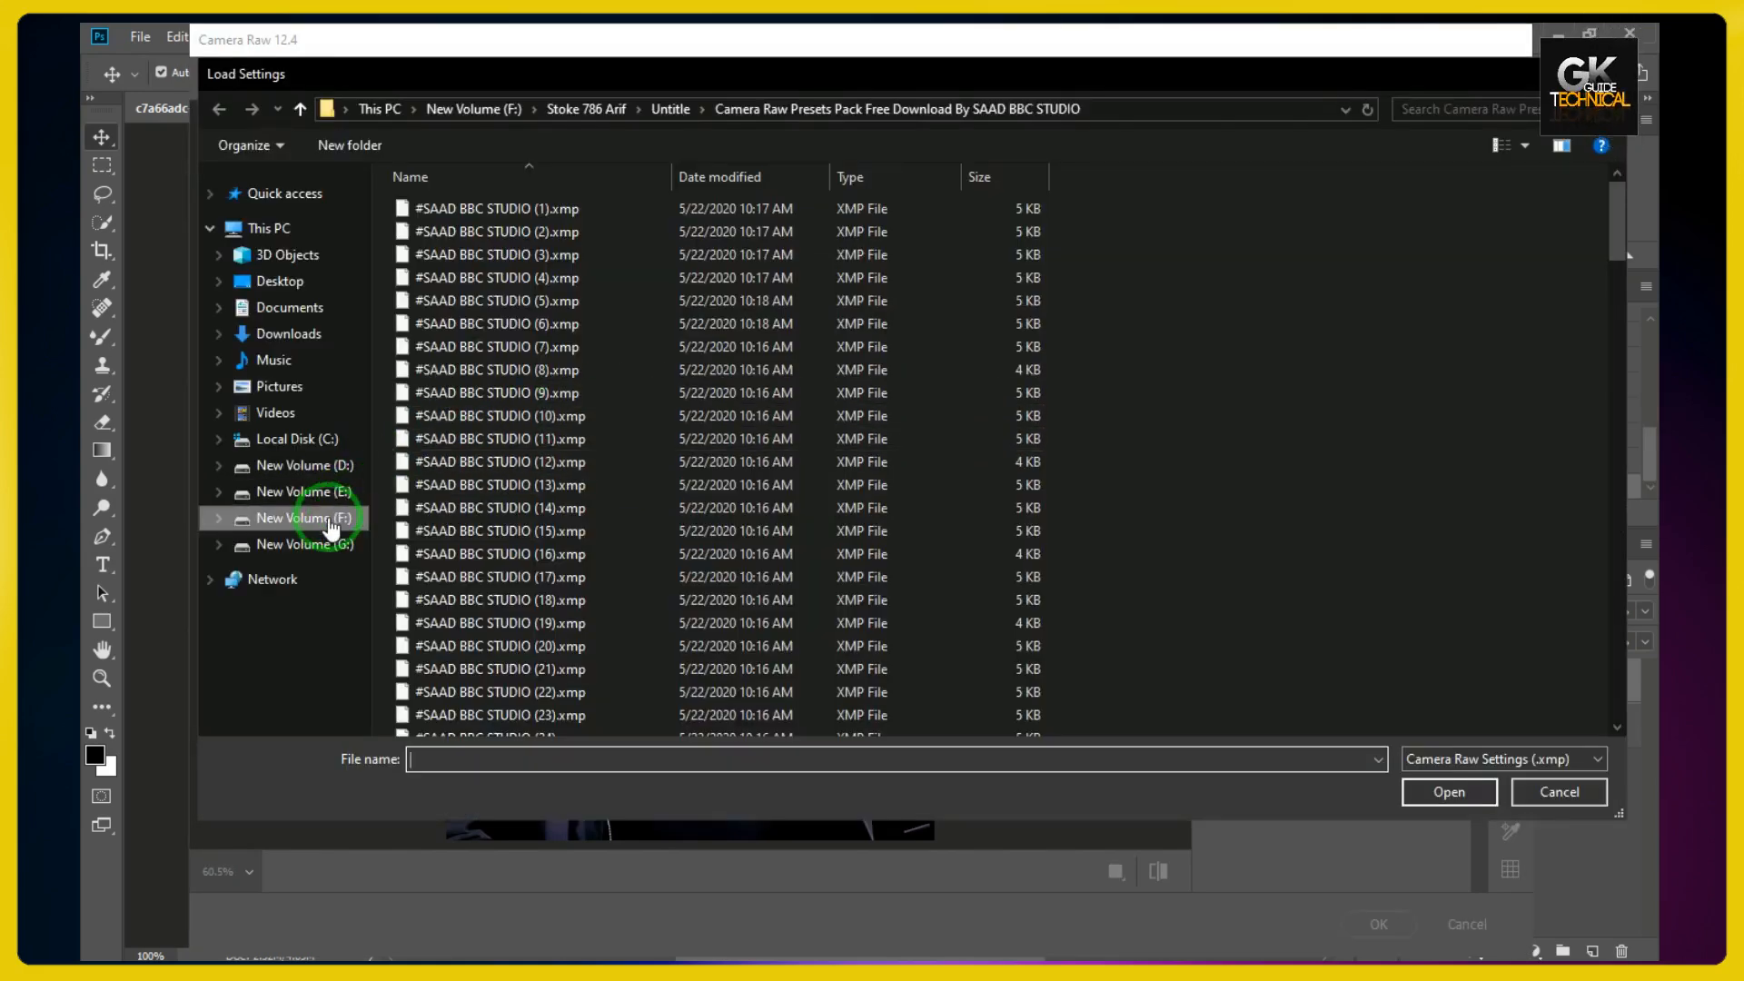
{"action": "left_click", "coordinate": [300, 518]}
{"action": "double_click", "coordinate": [967, 264]}
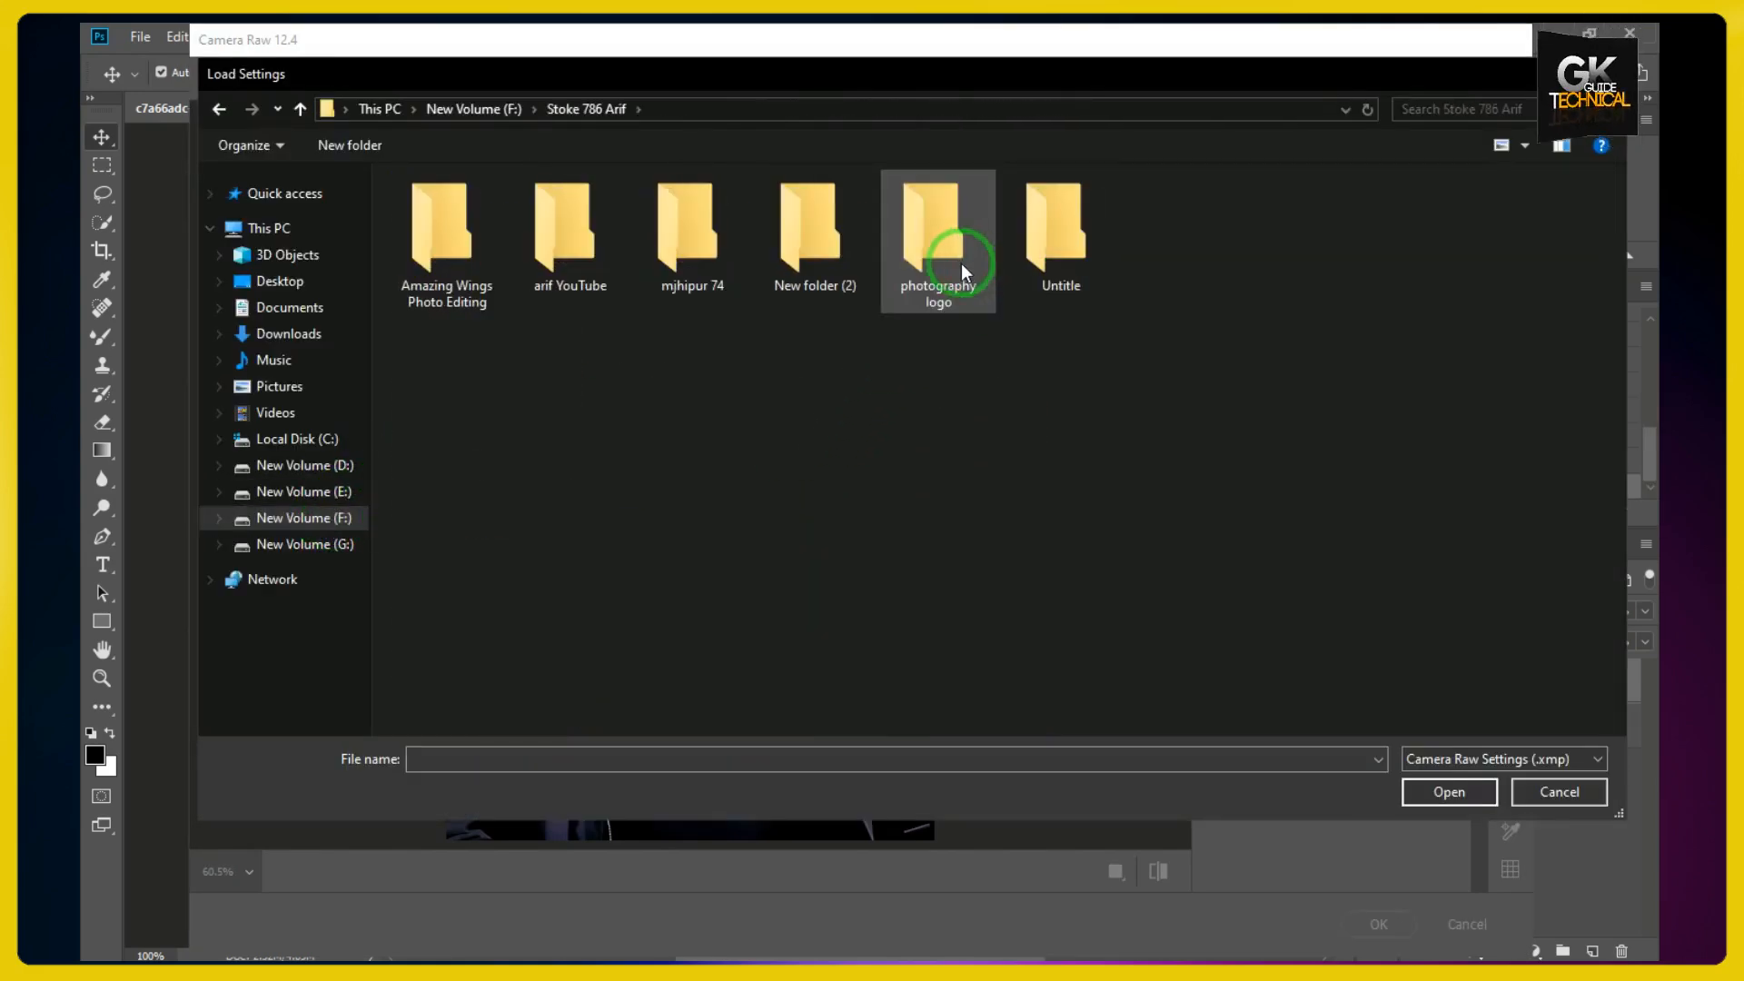
{"action": "double_click", "coordinate": [1017, 249]}
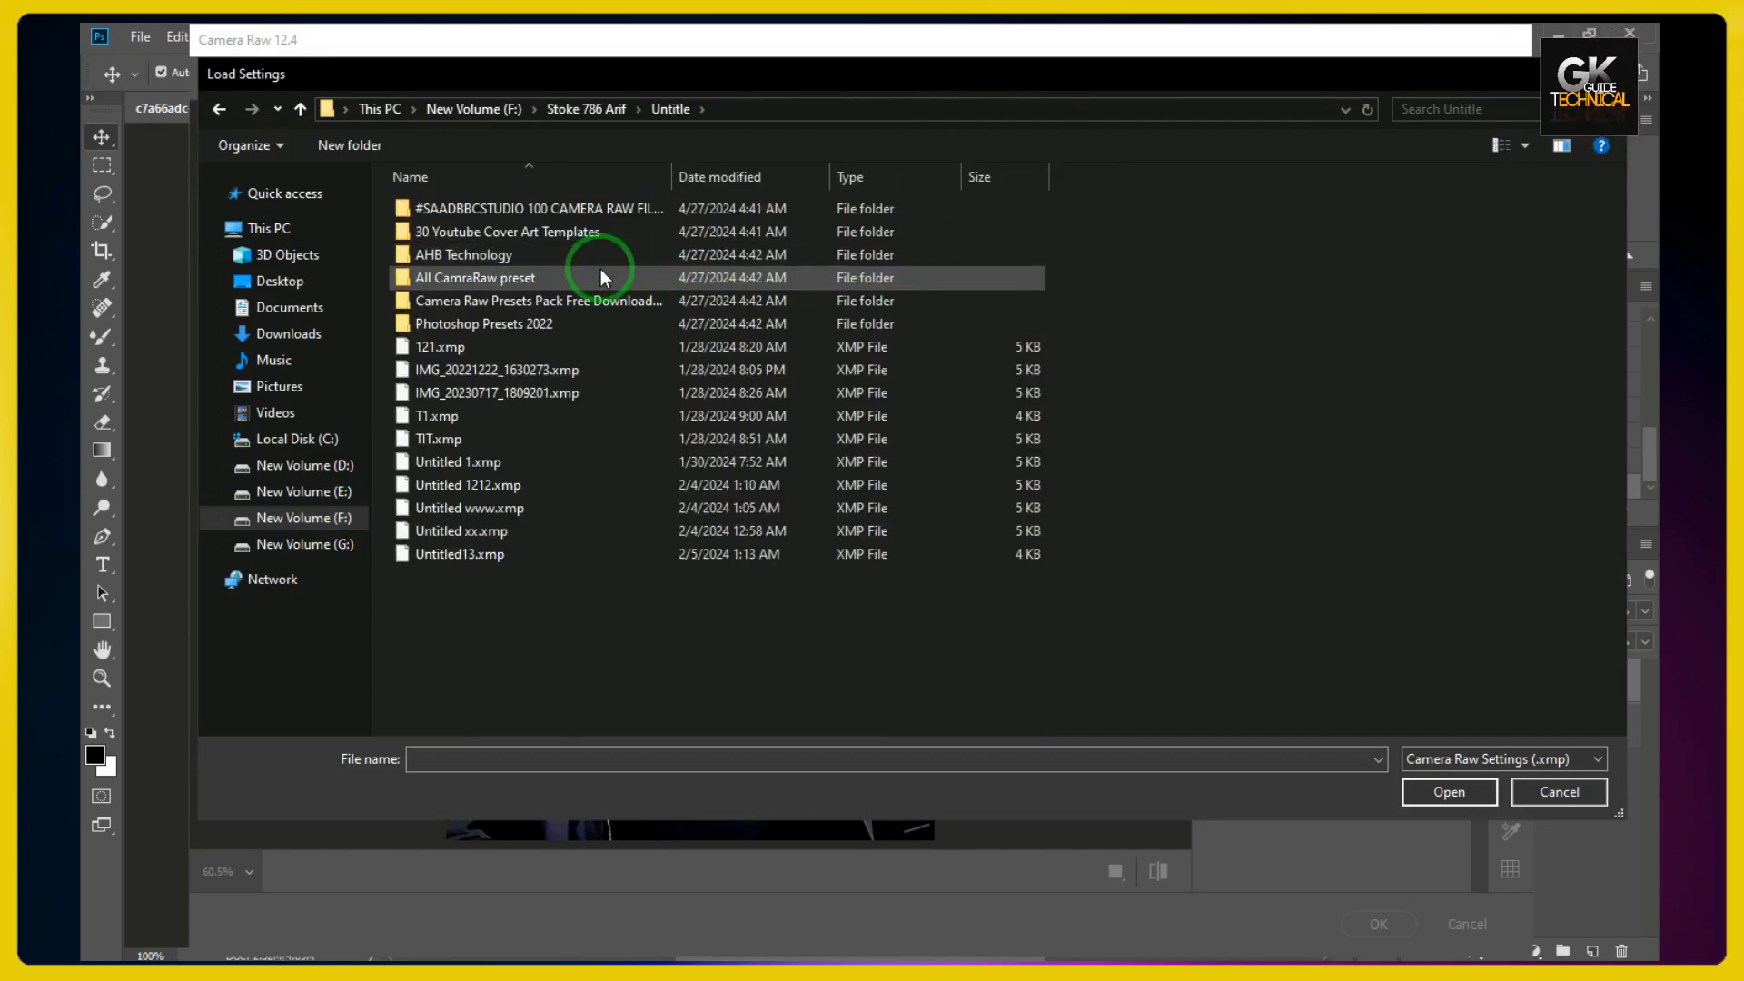
{"action": "scroll", "coordinate": [601, 271], "scroll_direction": "up", "scroll_amount": 5}
{"action": "left_click", "coordinate": [894, 233]}
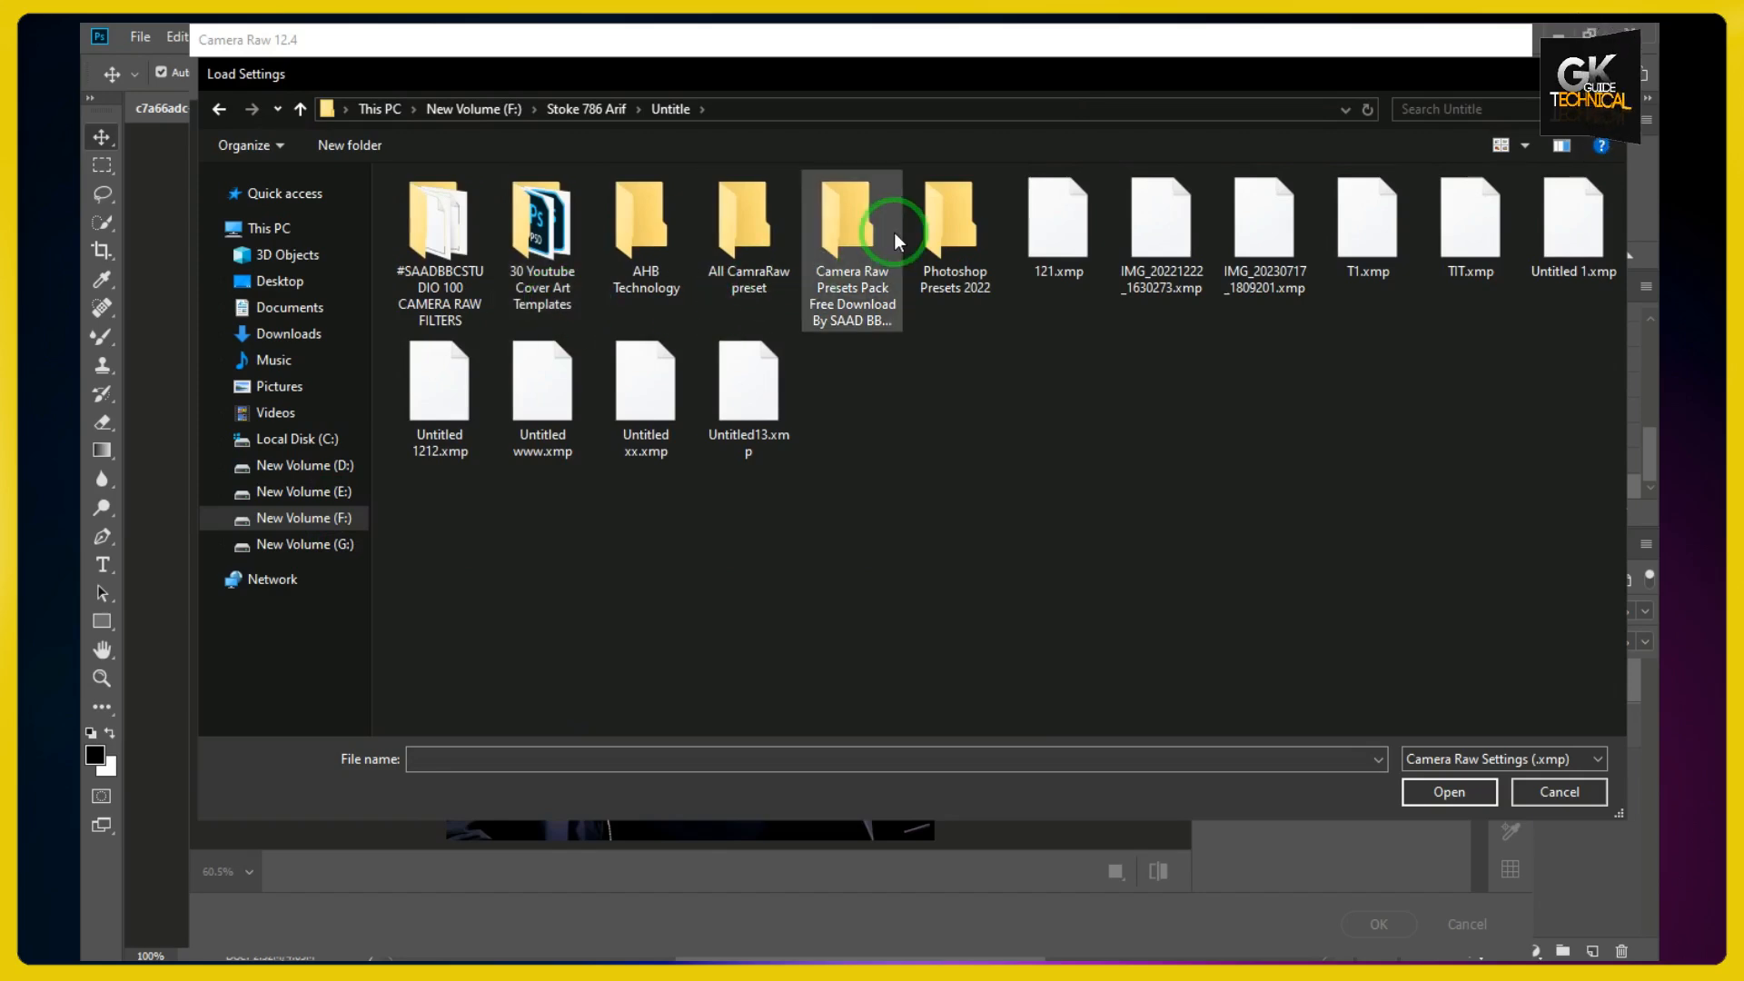
{"action": "double_click", "coordinate": [865, 226]}
{"action": "scroll", "coordinate": [807, 378], "scroll_direction": "down", "scroll_amount": 2}
{"action": "scroll", "coordinate": [806, 378], "scroll_direction": "down", "scroll_amount": 2}
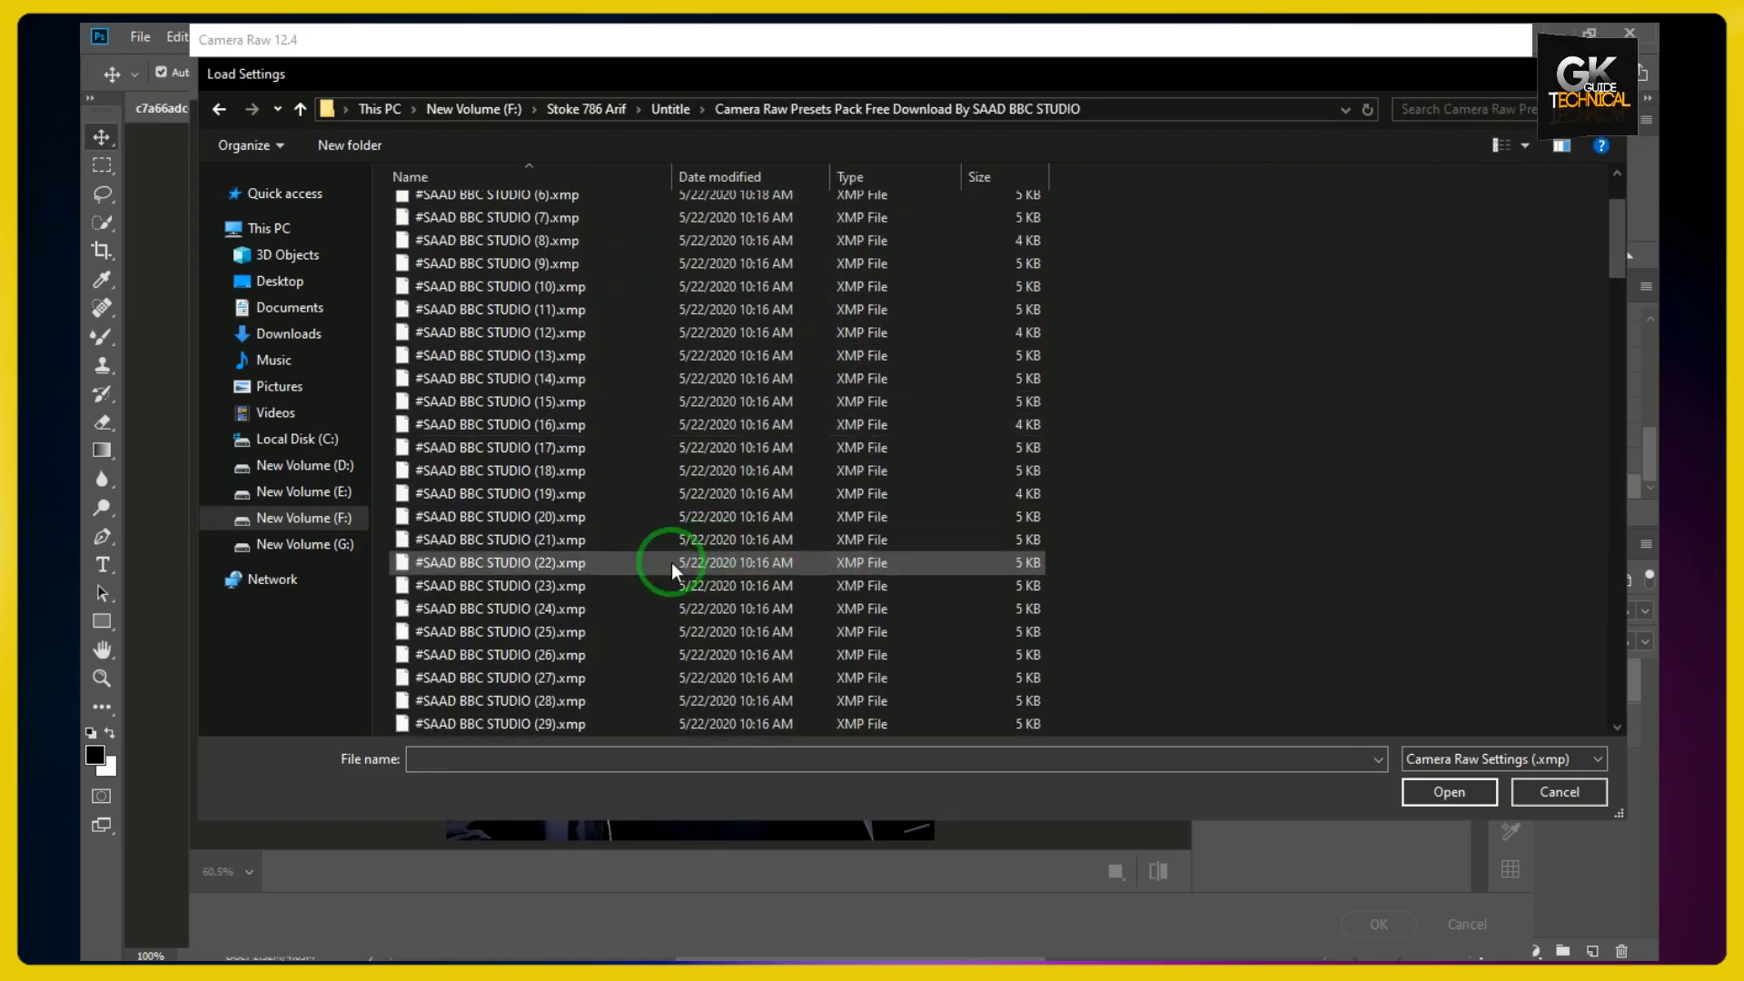
{"action": "left_click", "coordinate": [579, 516]}
{"action": "double_click", "coordinate": [580, 516]}
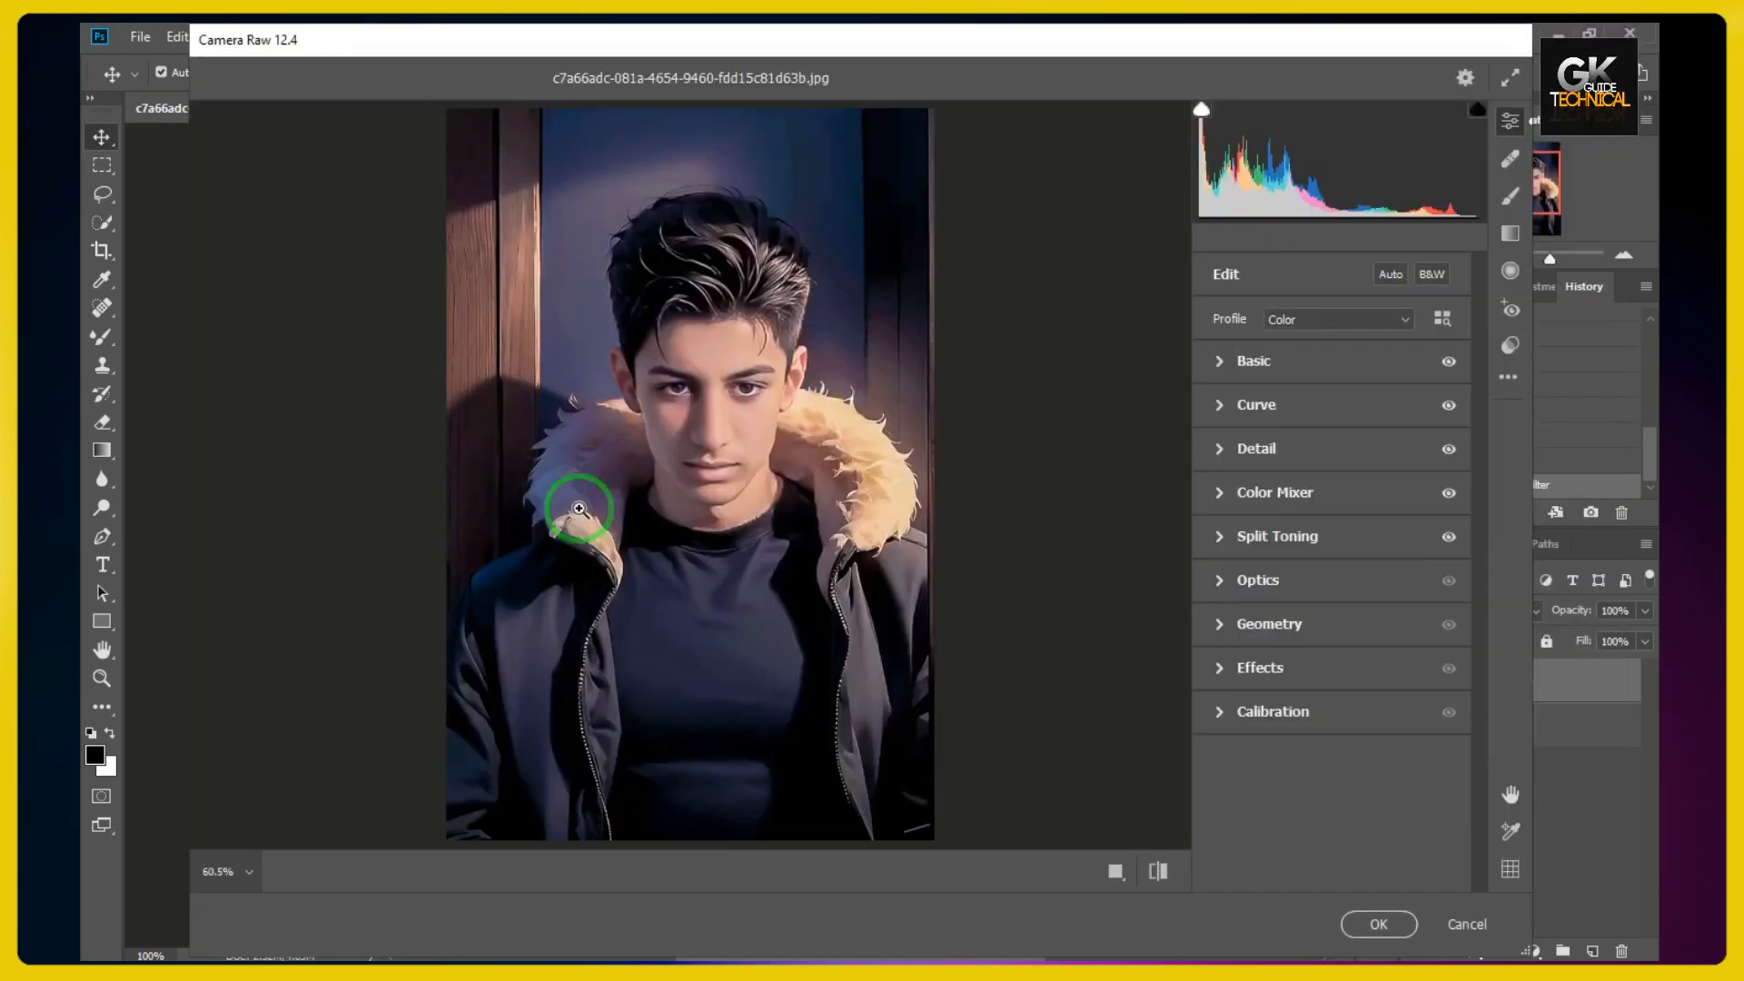
- Load the preset #SAAD BBC STUDIO (10).xmp from the same presets folder and inspect the face at 100%
{"action": "left_click", "coordinate": [1509, 377]}
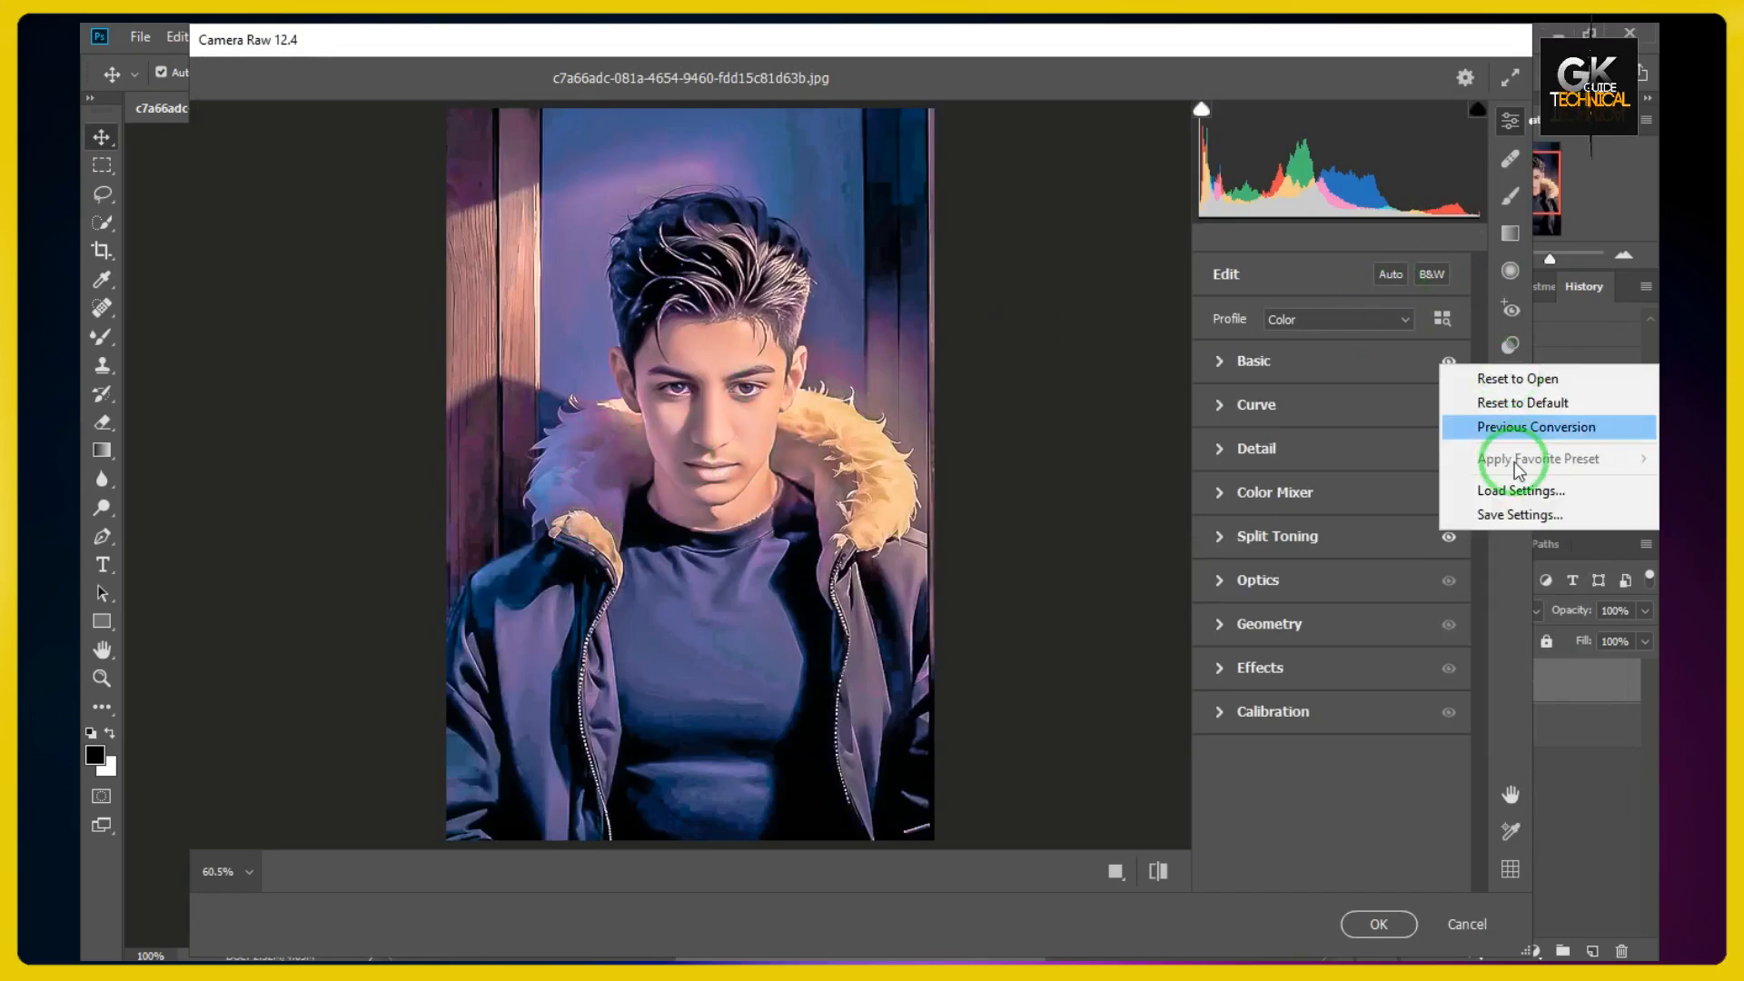
{"action": "left_click", "coordinate": [1501, 486]}
{"action": "left_click", "coordinate": [634, 400]}
{"action": "double_click", "coordinate": [526, 419]}
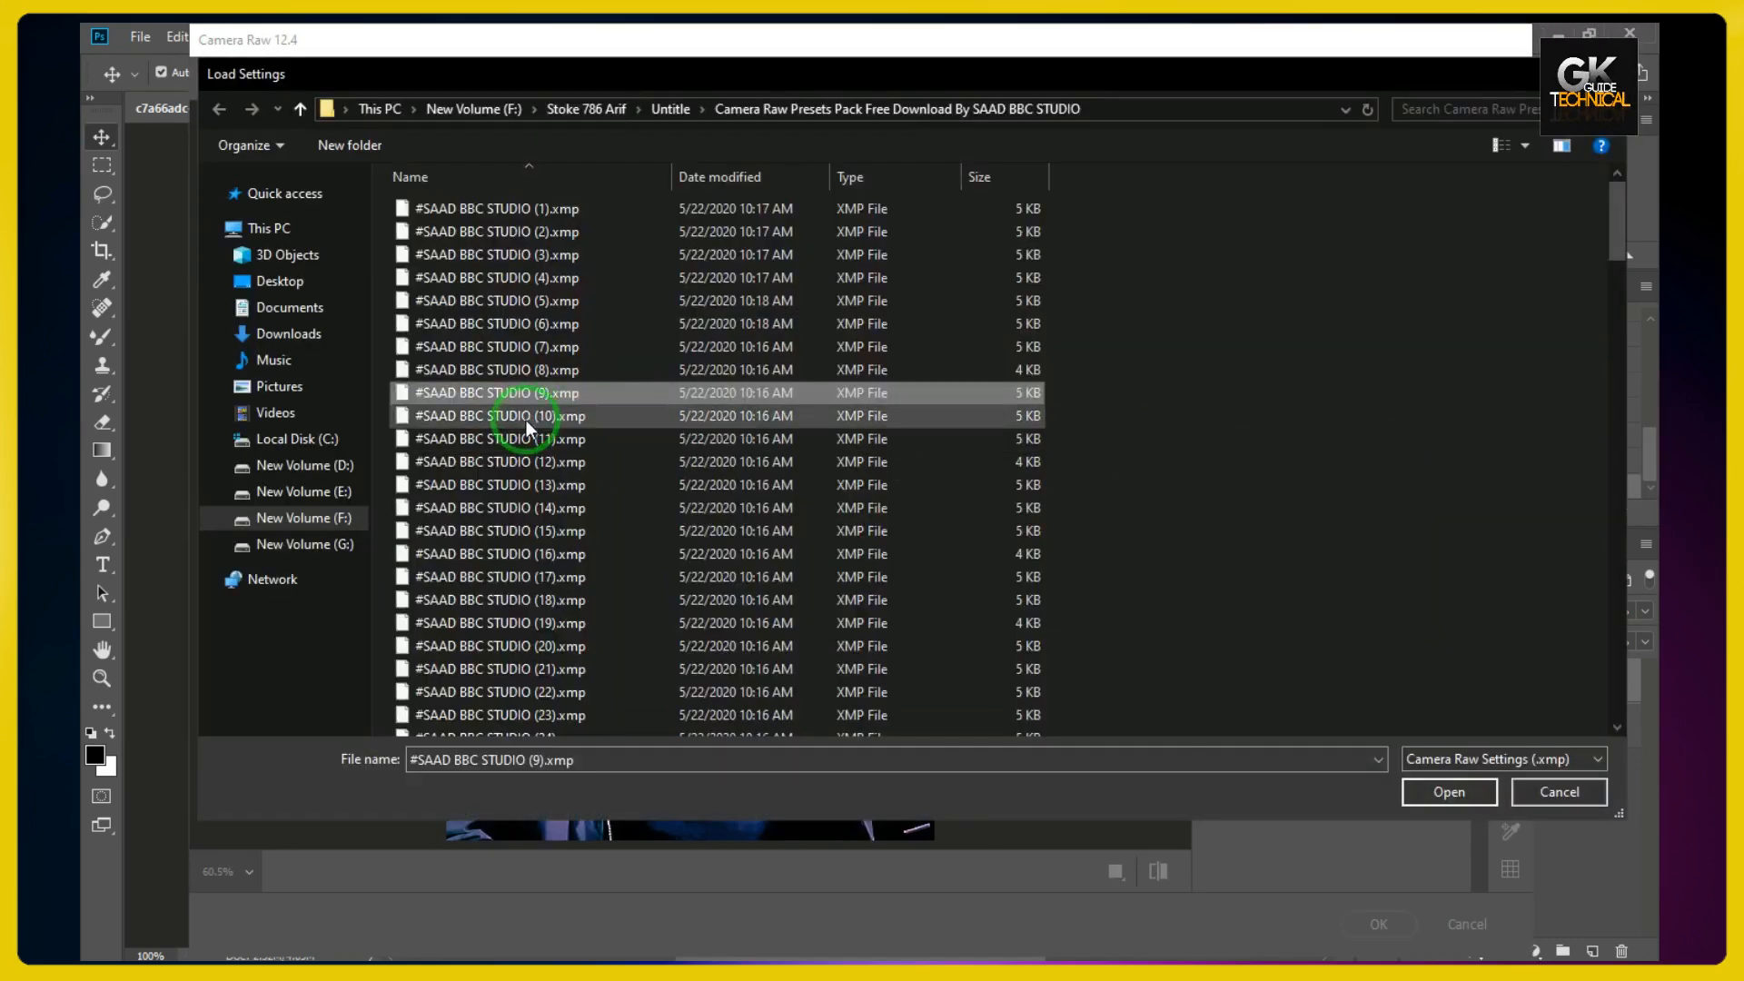
{"action": "left_click", "coordinate": [750, 379]}
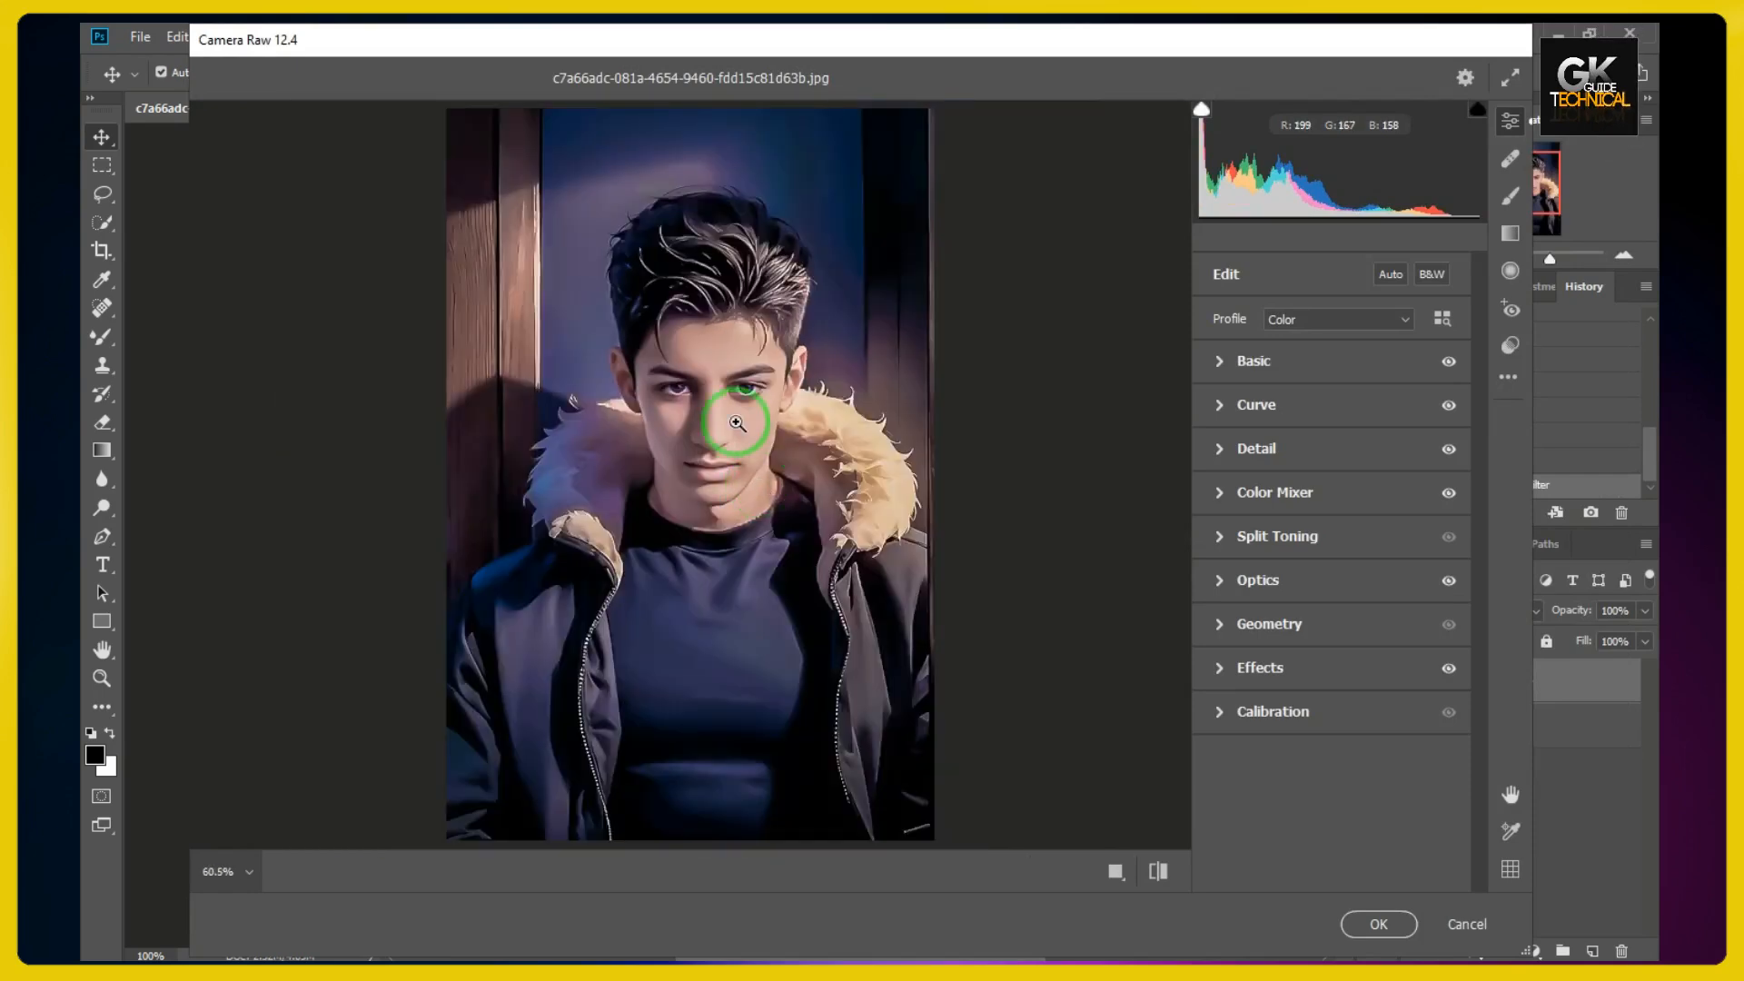
{"action": "left_click", "coordinate": [737, 422]}
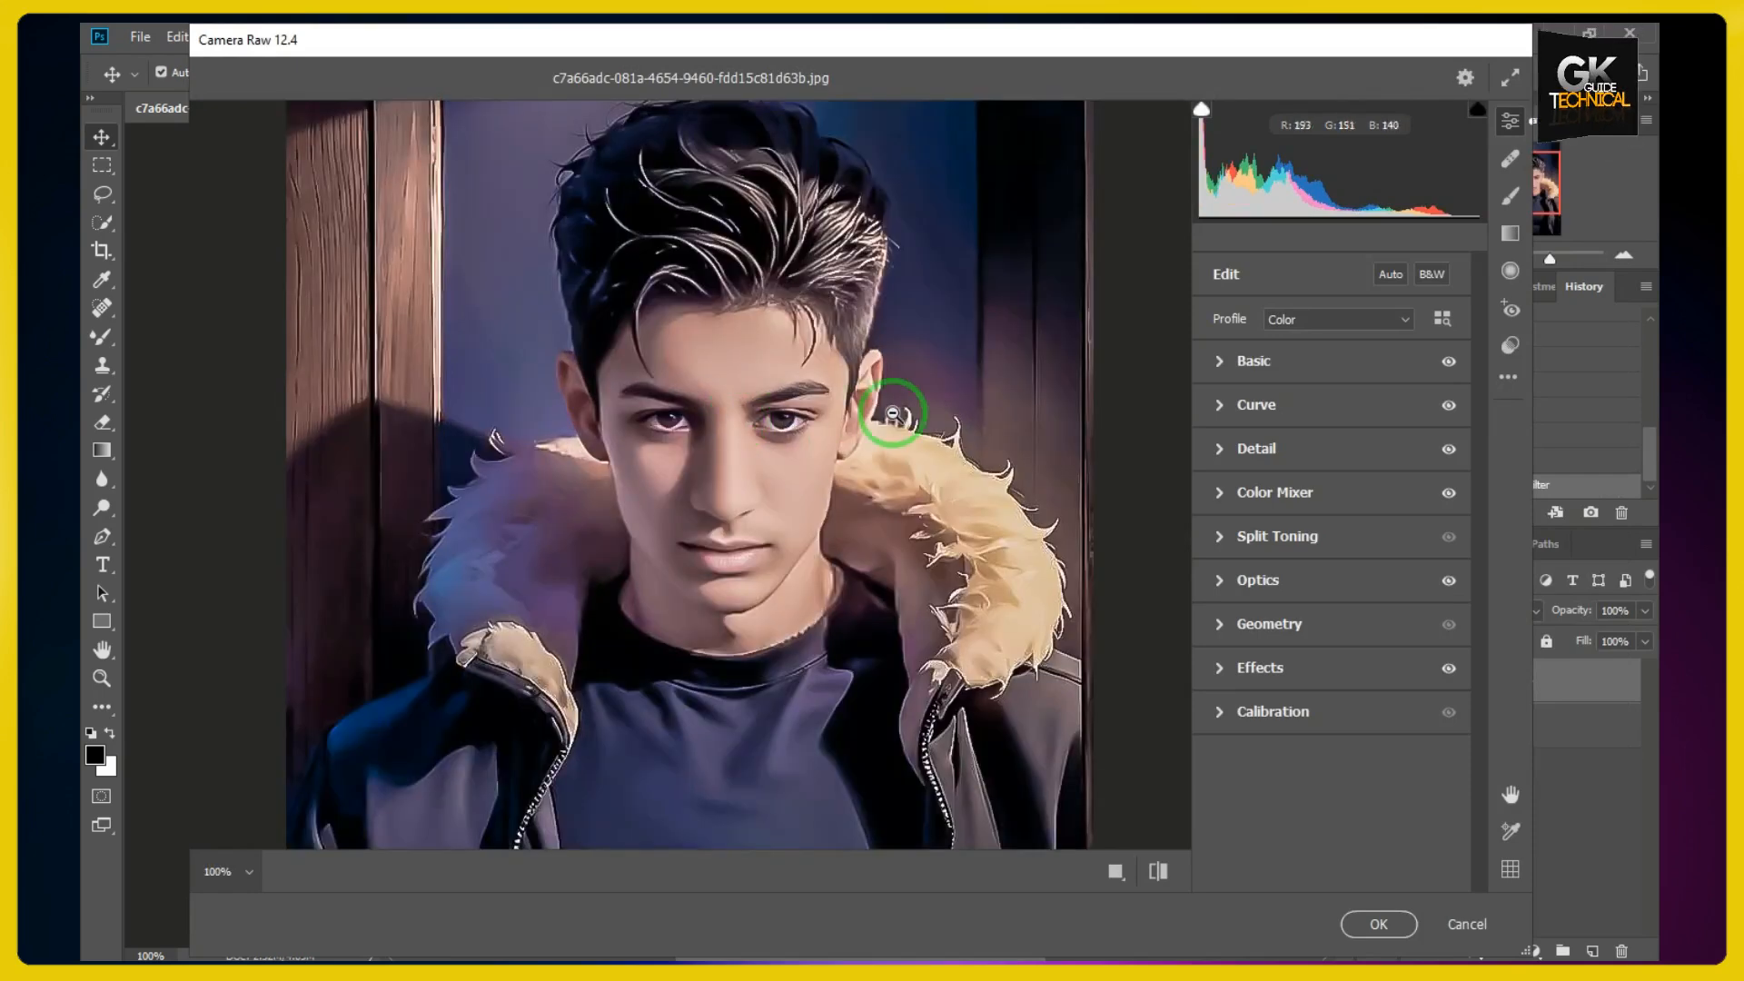
- Set the Basic adjustments Contrast to +26, Highlights to -64 and Shadows to +5
{"action": "left_click", "coordinate": [1222, 363]}
{"action": "left_click_drag", "start_coordinate": [1386, 498], "coordinate": [1257, 536]}
{"action": "left_click_drag", "start_coordinate": [1394, 567], "coordinate": [1343, 573]}
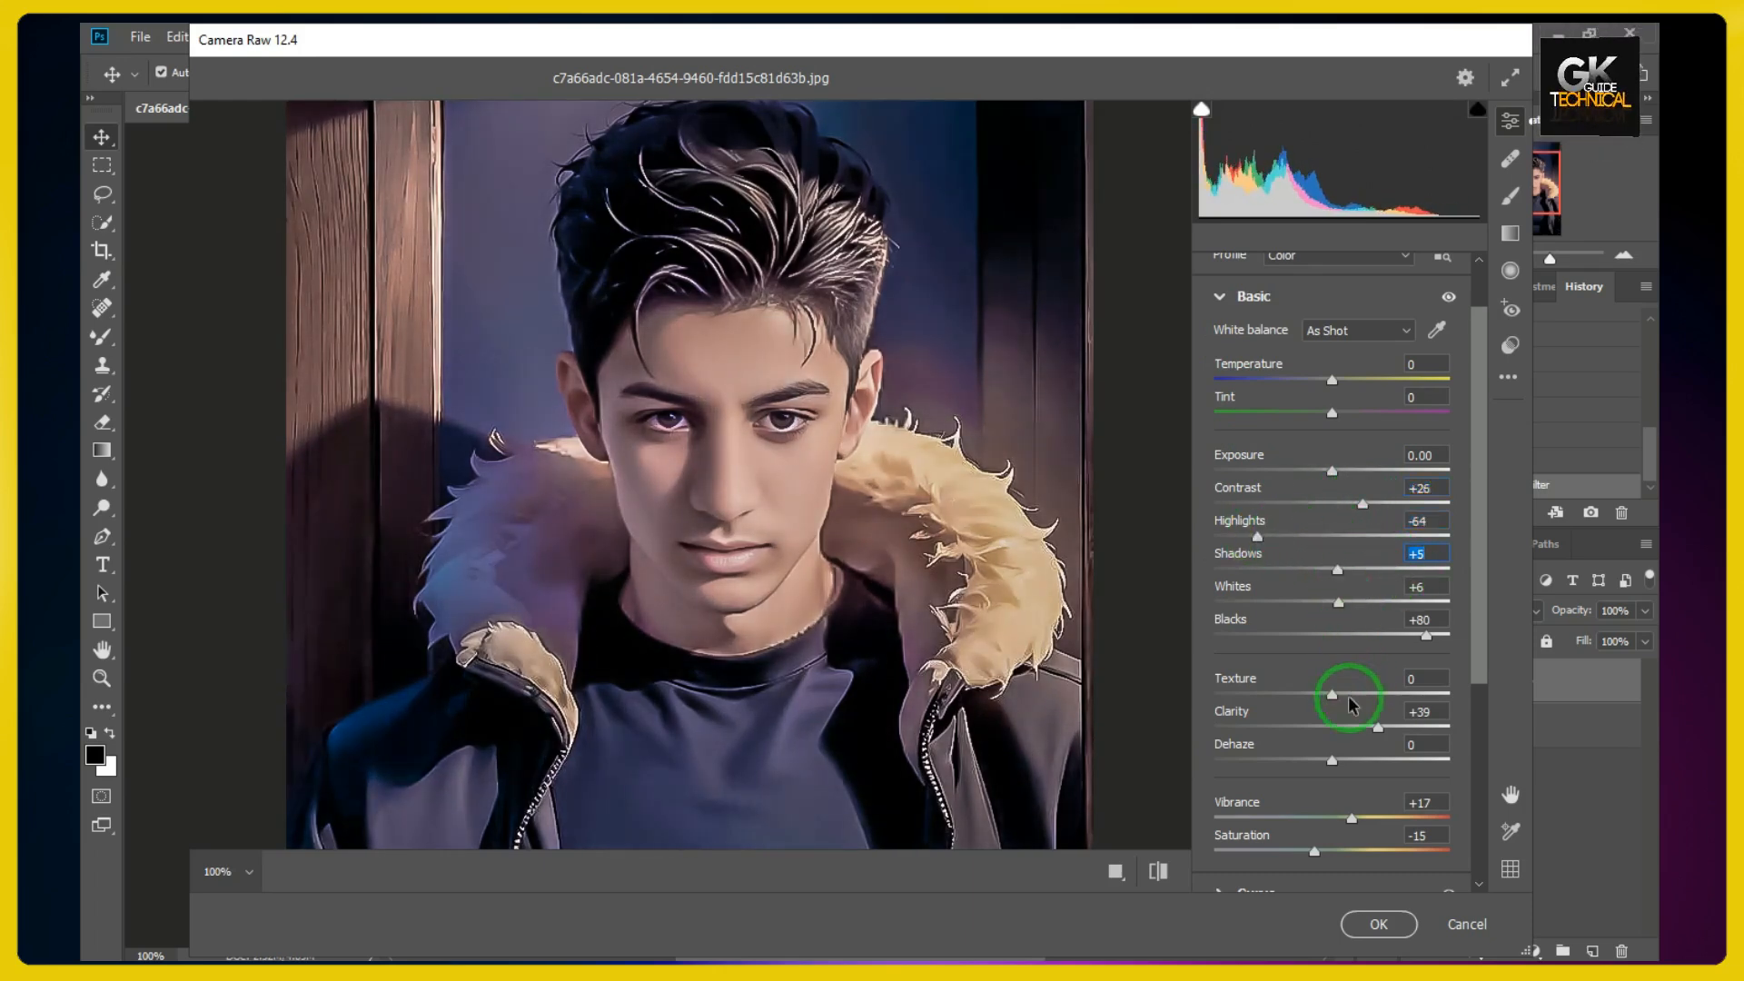
- Set Texture to -44, Clarity to +26, Dehaze to +1, Whites to -3, Highlights to -70 and Contrast to +46, and apply the filter
{"action": "mouse_move", "coordinate": [1328, 770]}
{"action": "left_mouse_down"}
{"action": "mouse_move", "coordinate": [1289, 760]}
{"action": "mouse_move", "coordinate": [1333, 765]}
{"action": "left_mouse_up"}
{"action": "left_click_drag", "start_coordinate": [1367, 698], "coordinate": [1330, 734]}
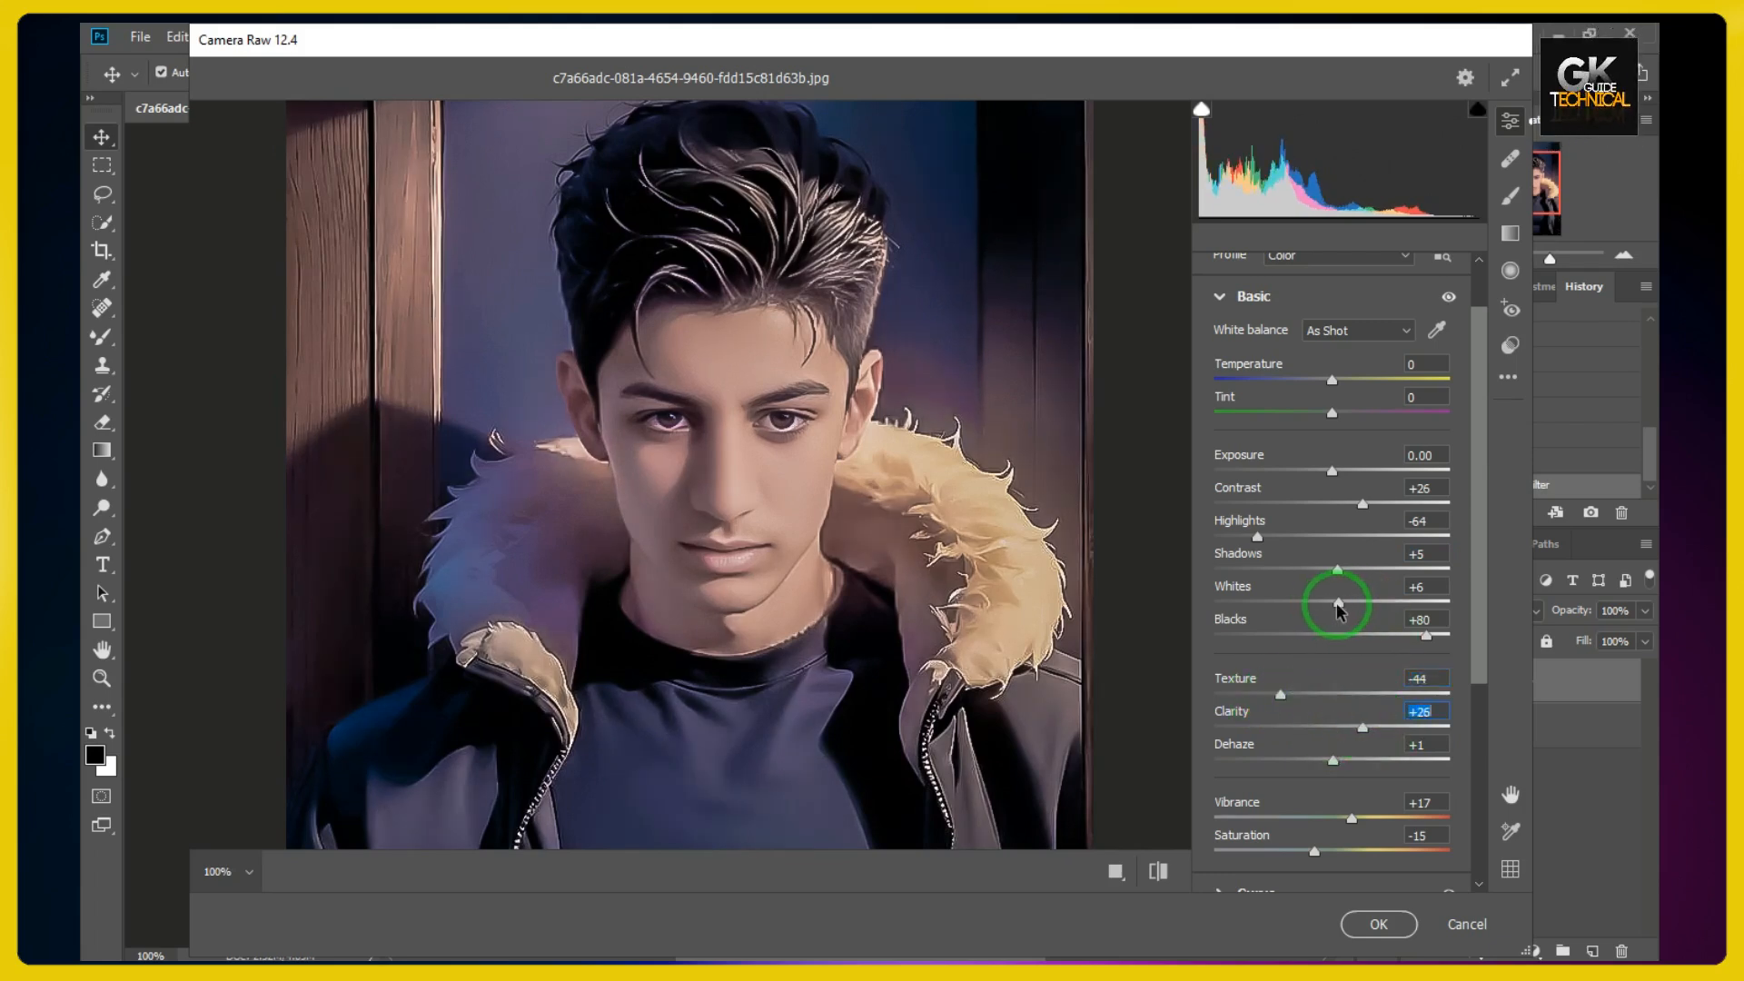
{"action": "left_click_drag", "start_coordinate": [1300, 546], "coordinate": [1387, 511]}
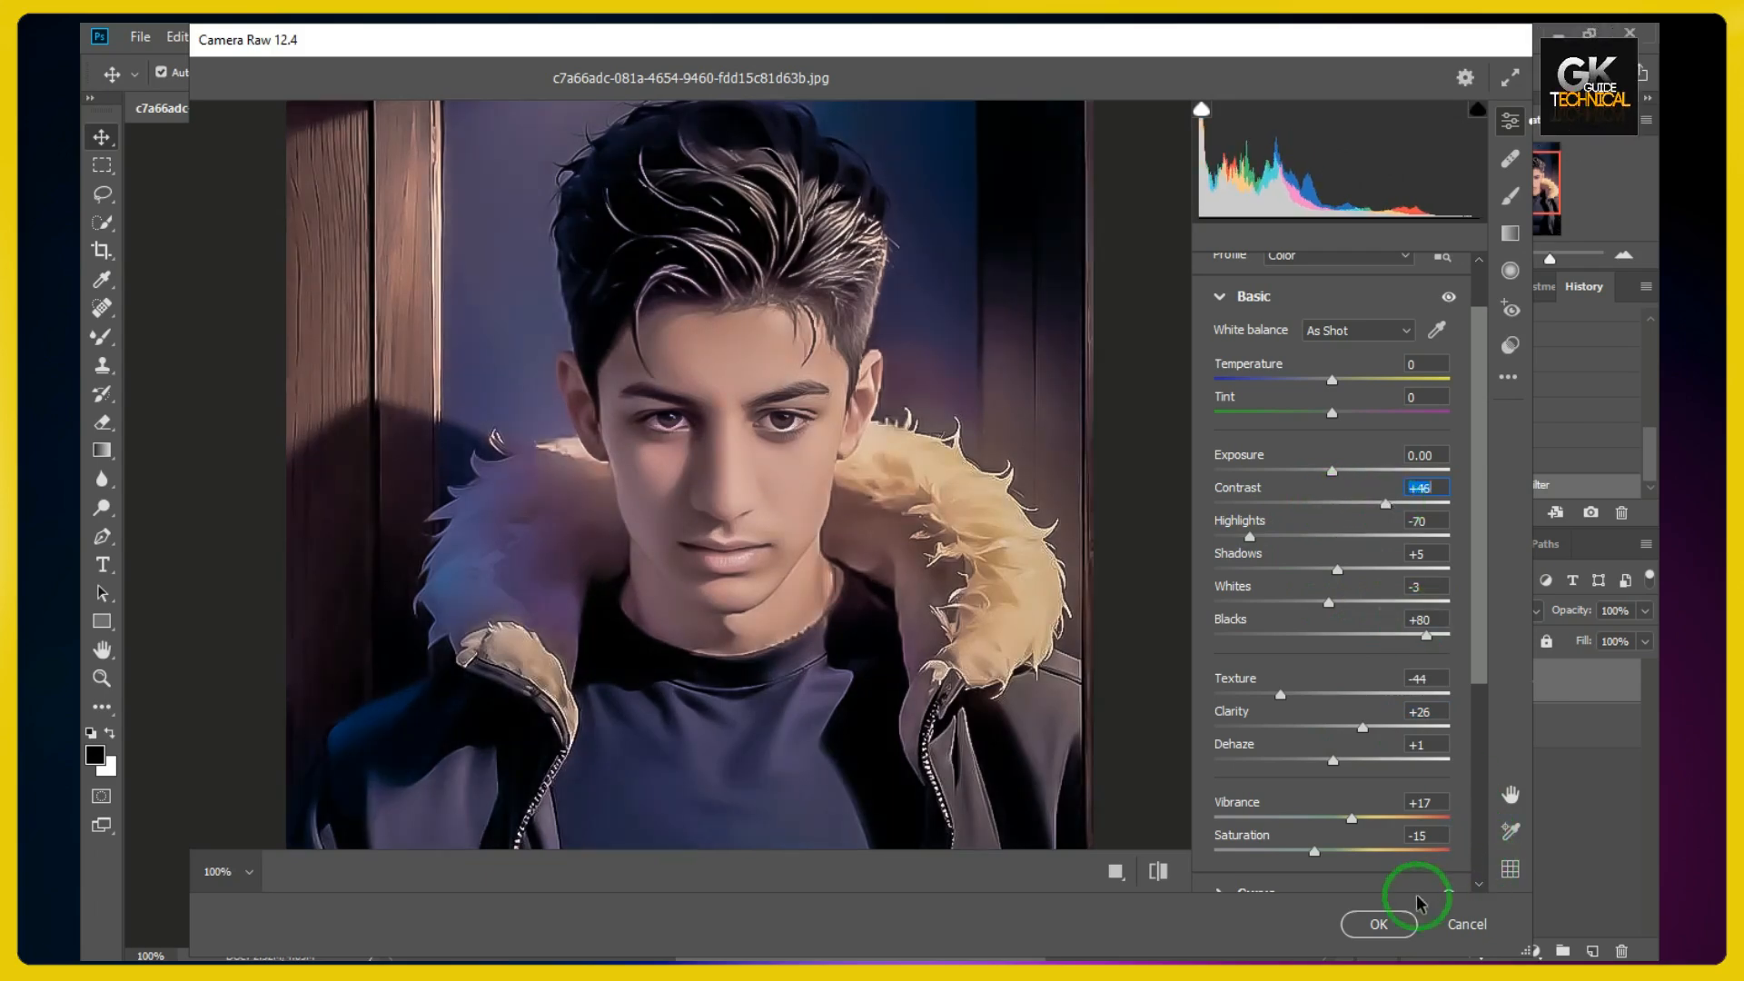
{"action": "left_click", "coordinate": [1376, 922]}
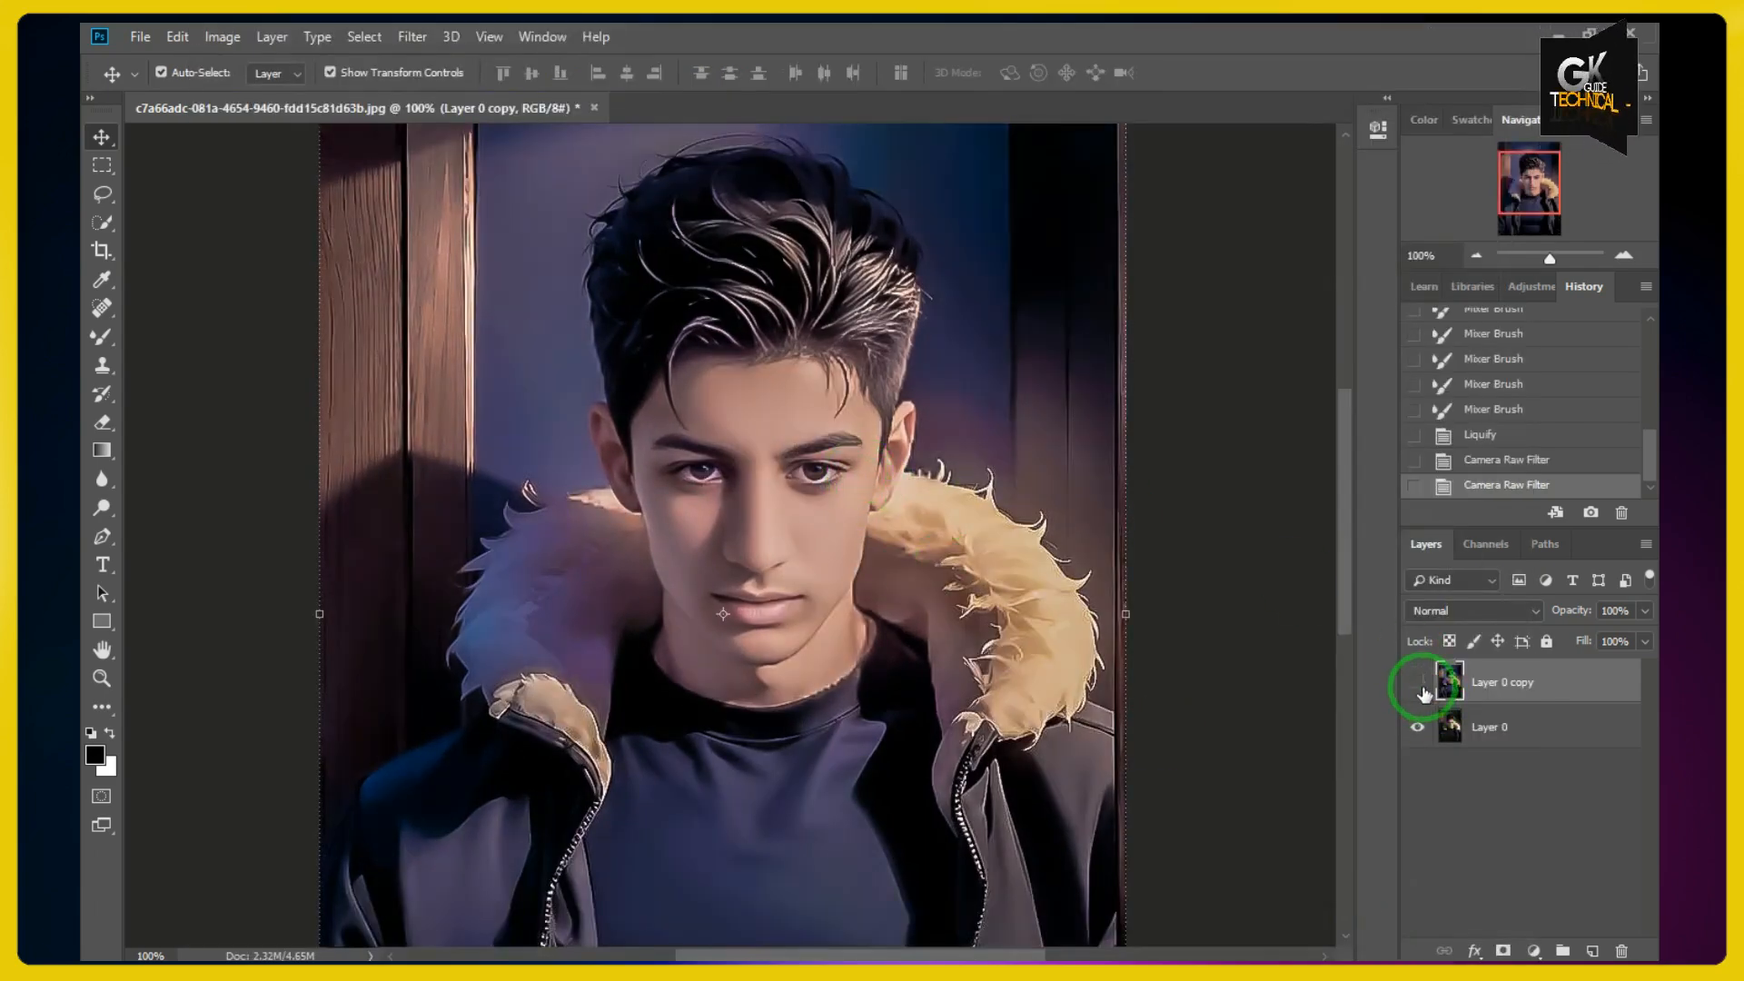
- Compare the regraded portrait with the original by hiding and showing Layer 0 copy, and inspect the picture at a smaller scale
{"action": "left_click", "coordinate": [1423, 692]}
{"action": "left_click", "coordinate": [1422, 692]}
{"action": "left_click", "coordinate": [1422, 692]}
{"action": "left_click", "coordinate": [1422, 692]}
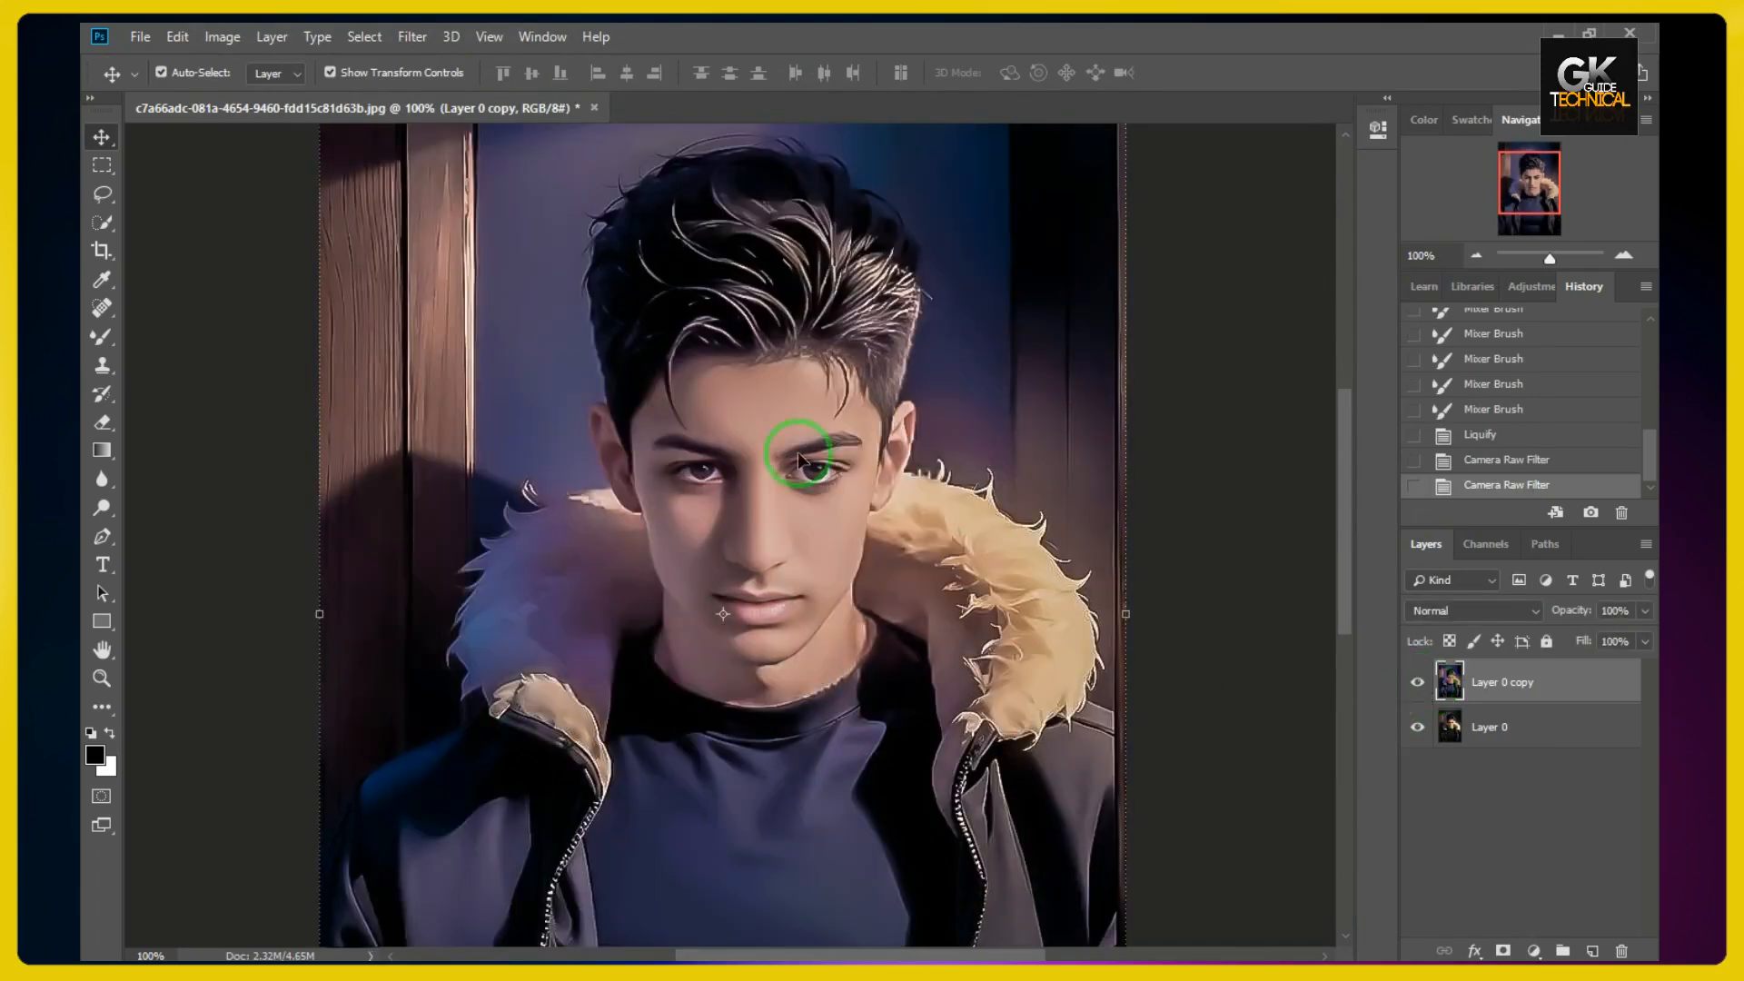
{"action": "scroll", "coordinate": [861, 468], "scroll_direction": "down", "scroll_amount": 2}
{"action": "scroll", "coordinate": [861, 468], "scroll_direction": "up", "scroll_amount": 2}
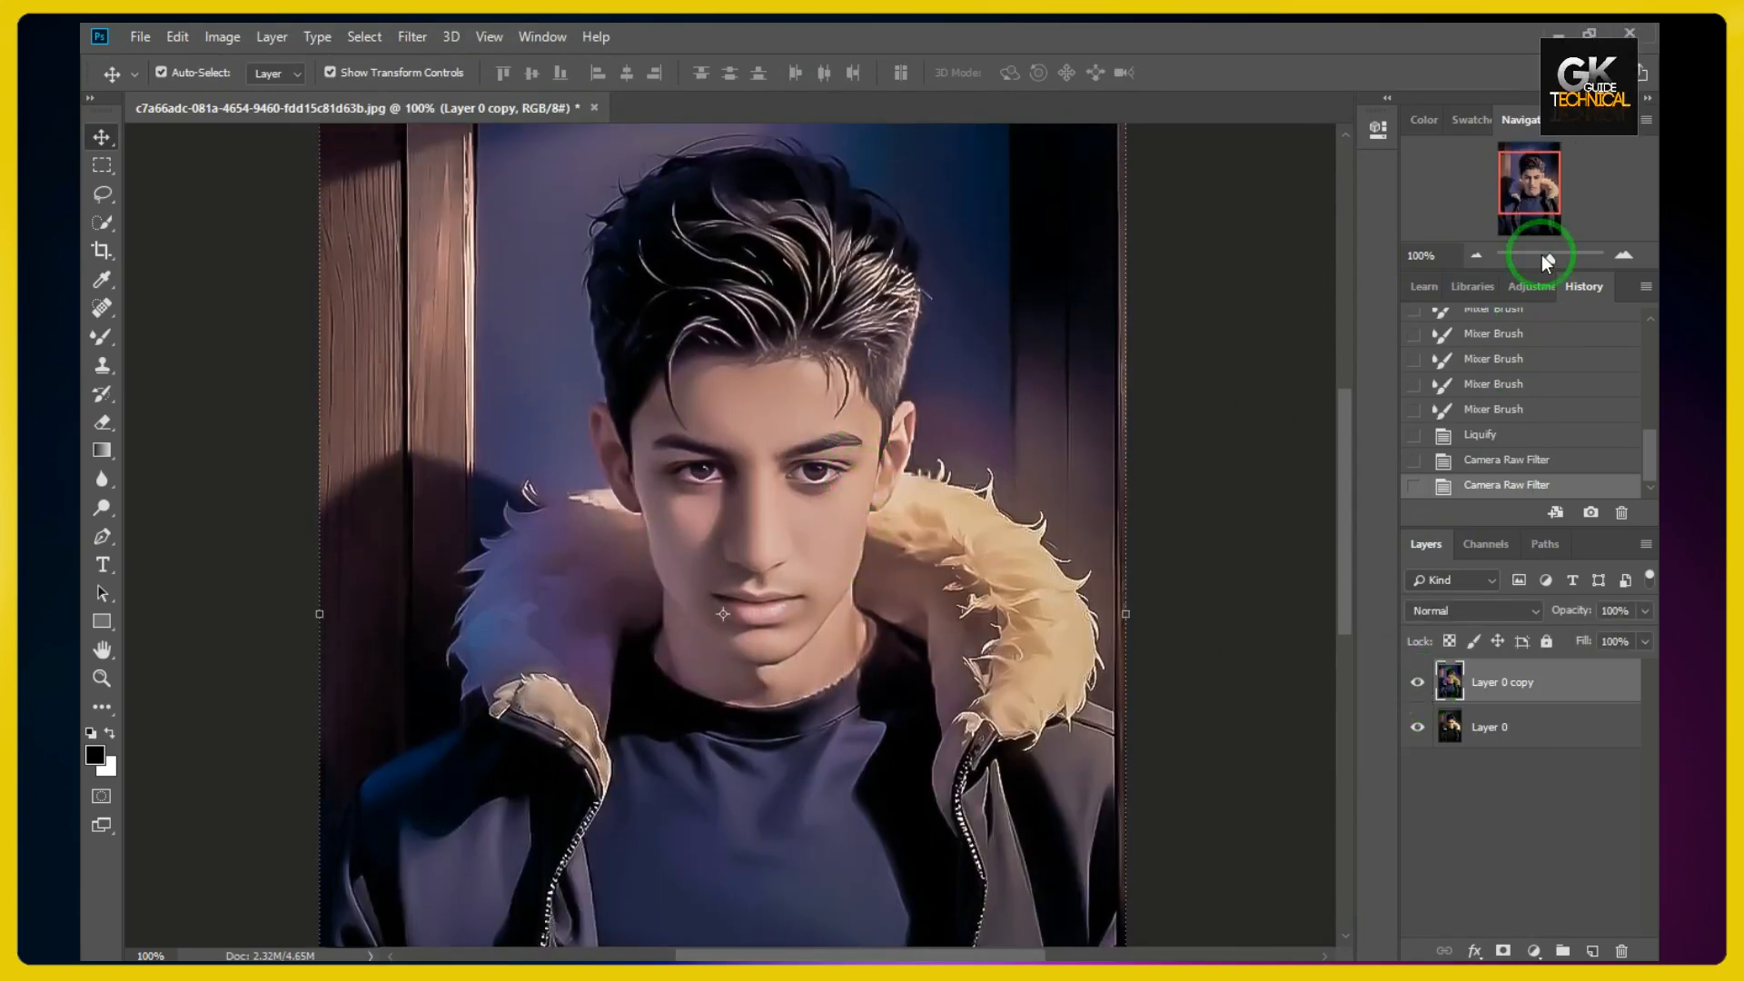
{"action": "left_click_drag", "start_coordinate": [1541, 257], "coordinate": [1546, 259]}
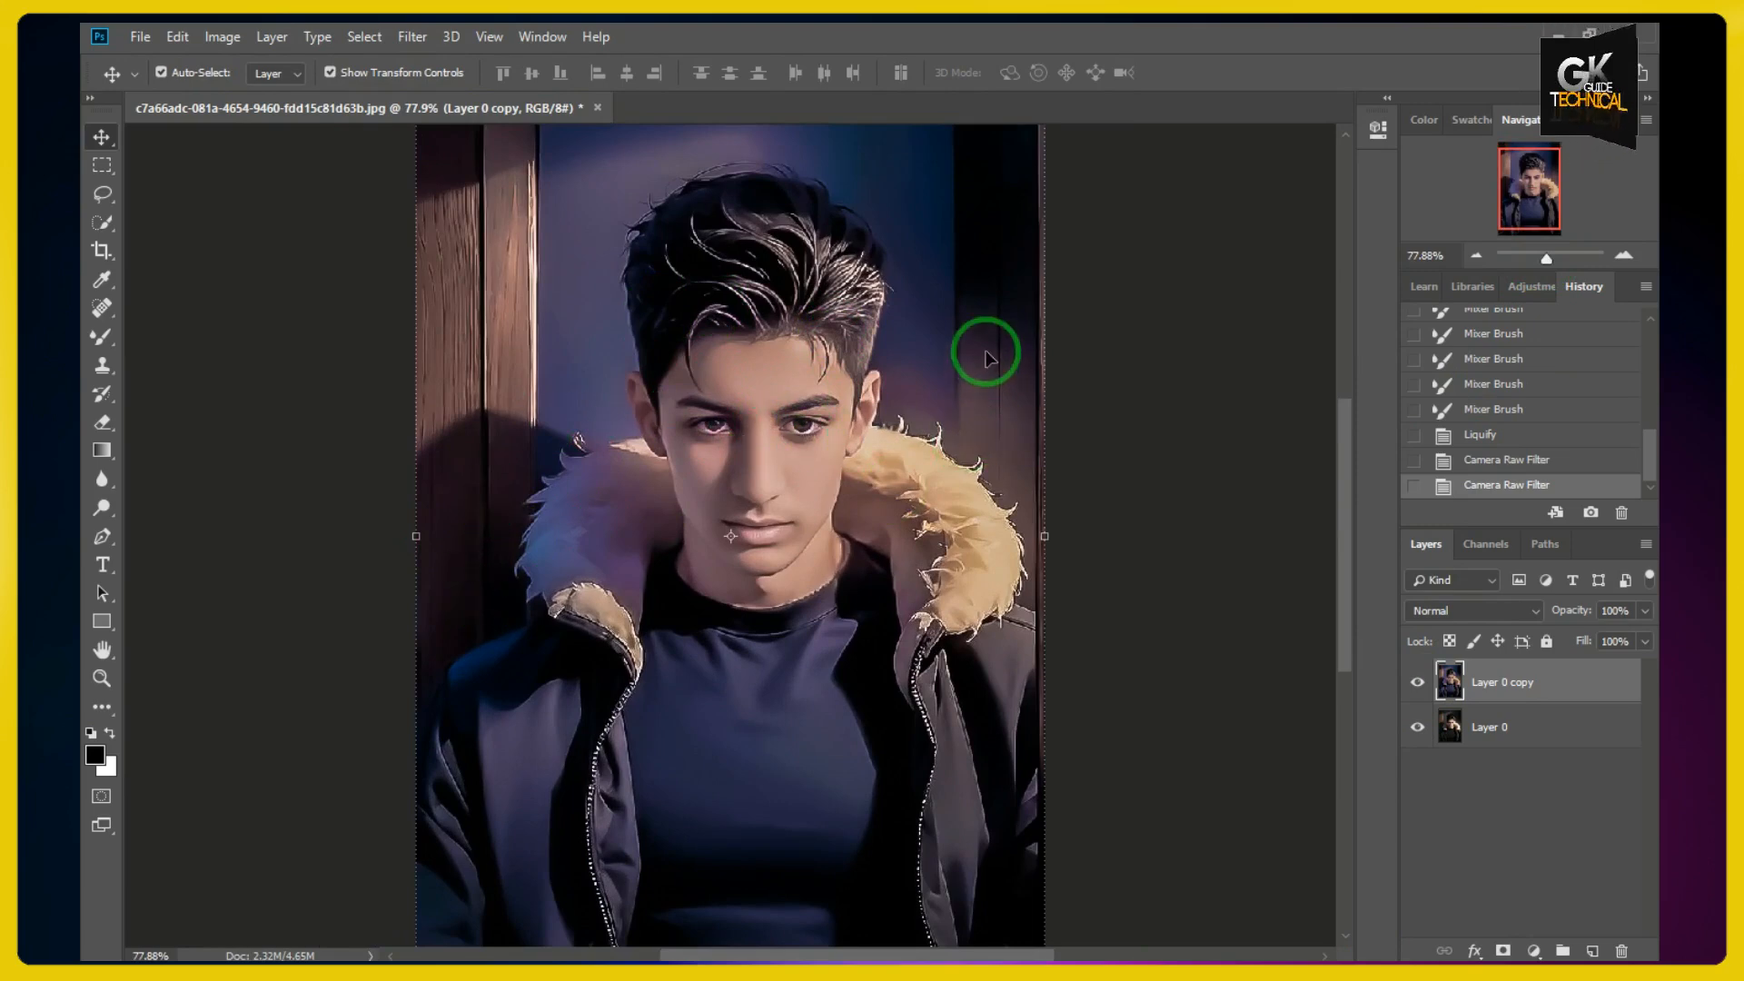
{"action": "scroll", "coordinate": [691, 368], "scroll_direction": "up", "scroll_amount": 2}
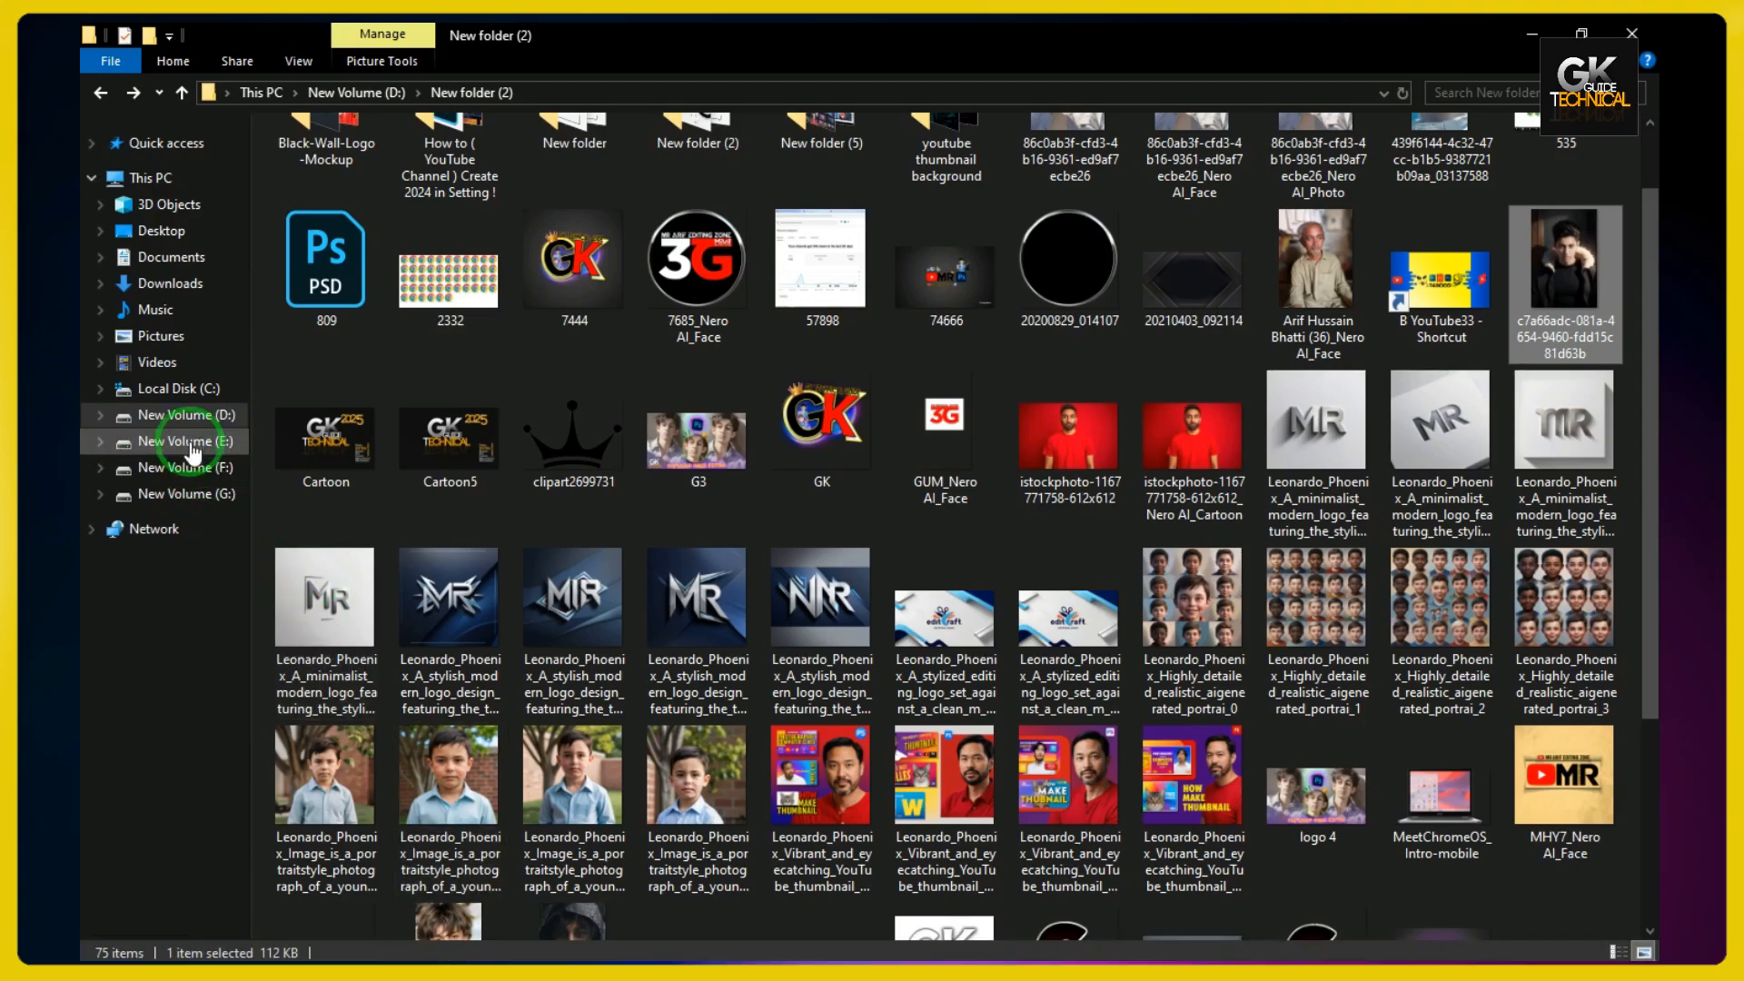
- Switch to File Explorer, open the Icons folder on drive D:, and place the instagram image in the portrait document
{"action": "left_click", "coordinate": [193, 418]}
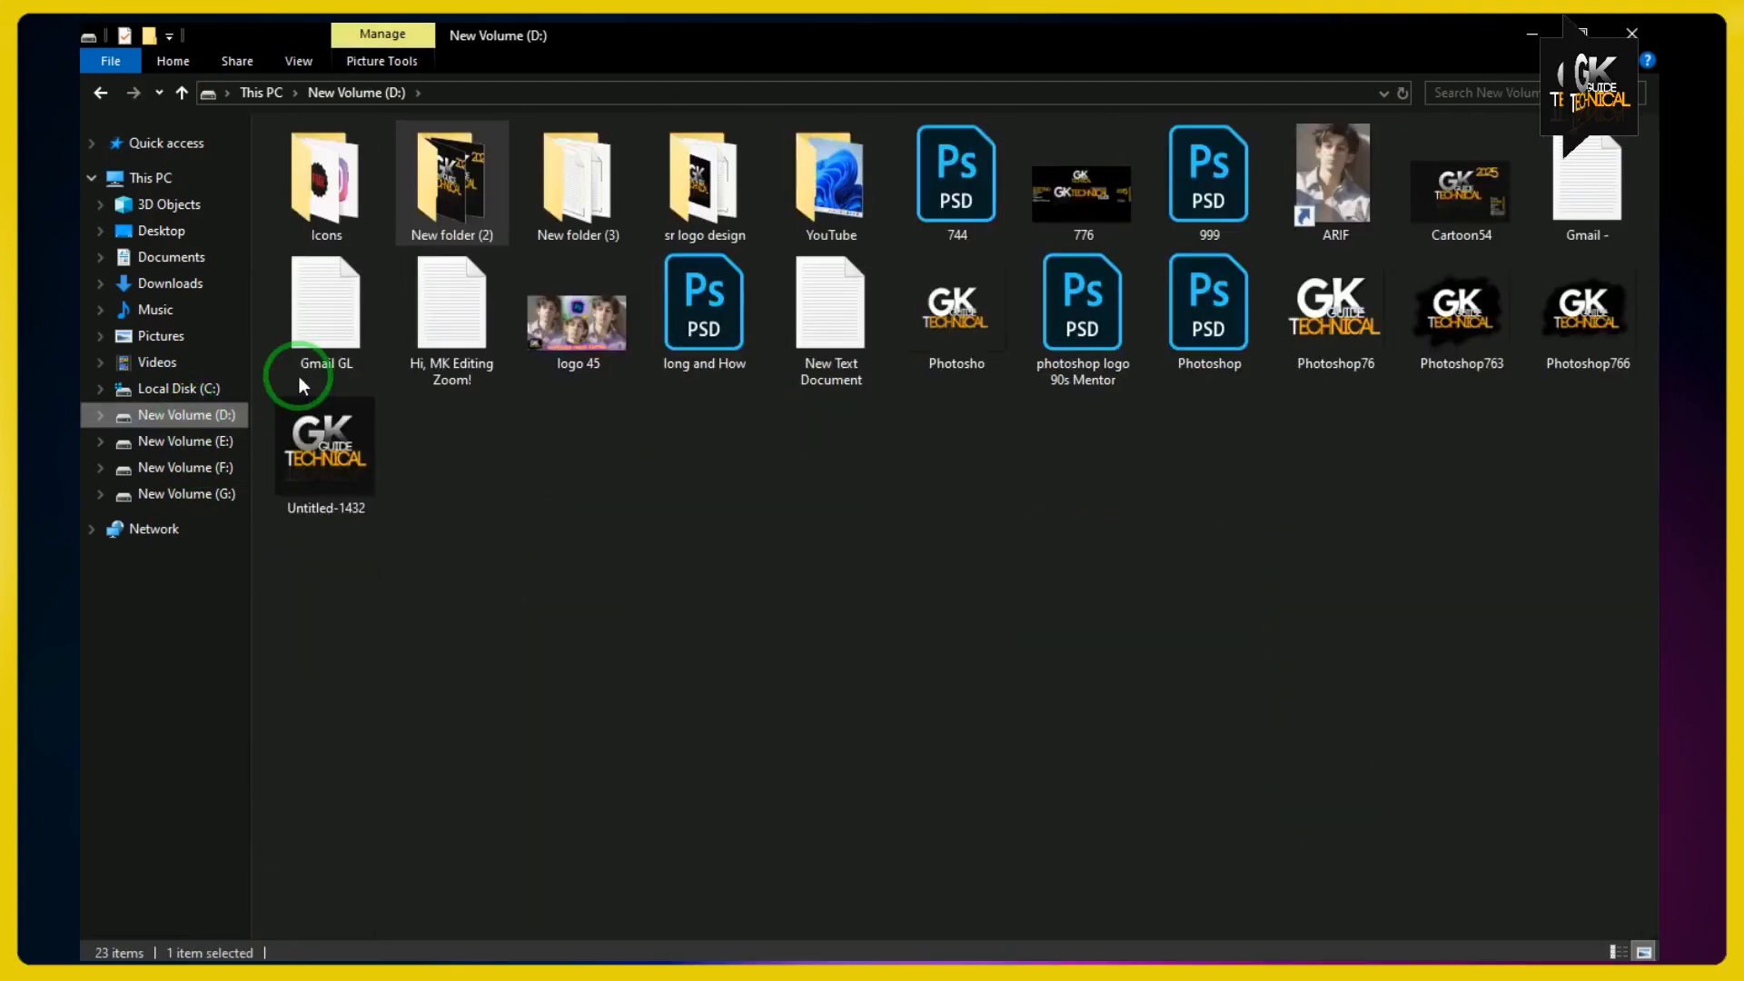
{"action": "double_click", "coordinate": [337, 204]}
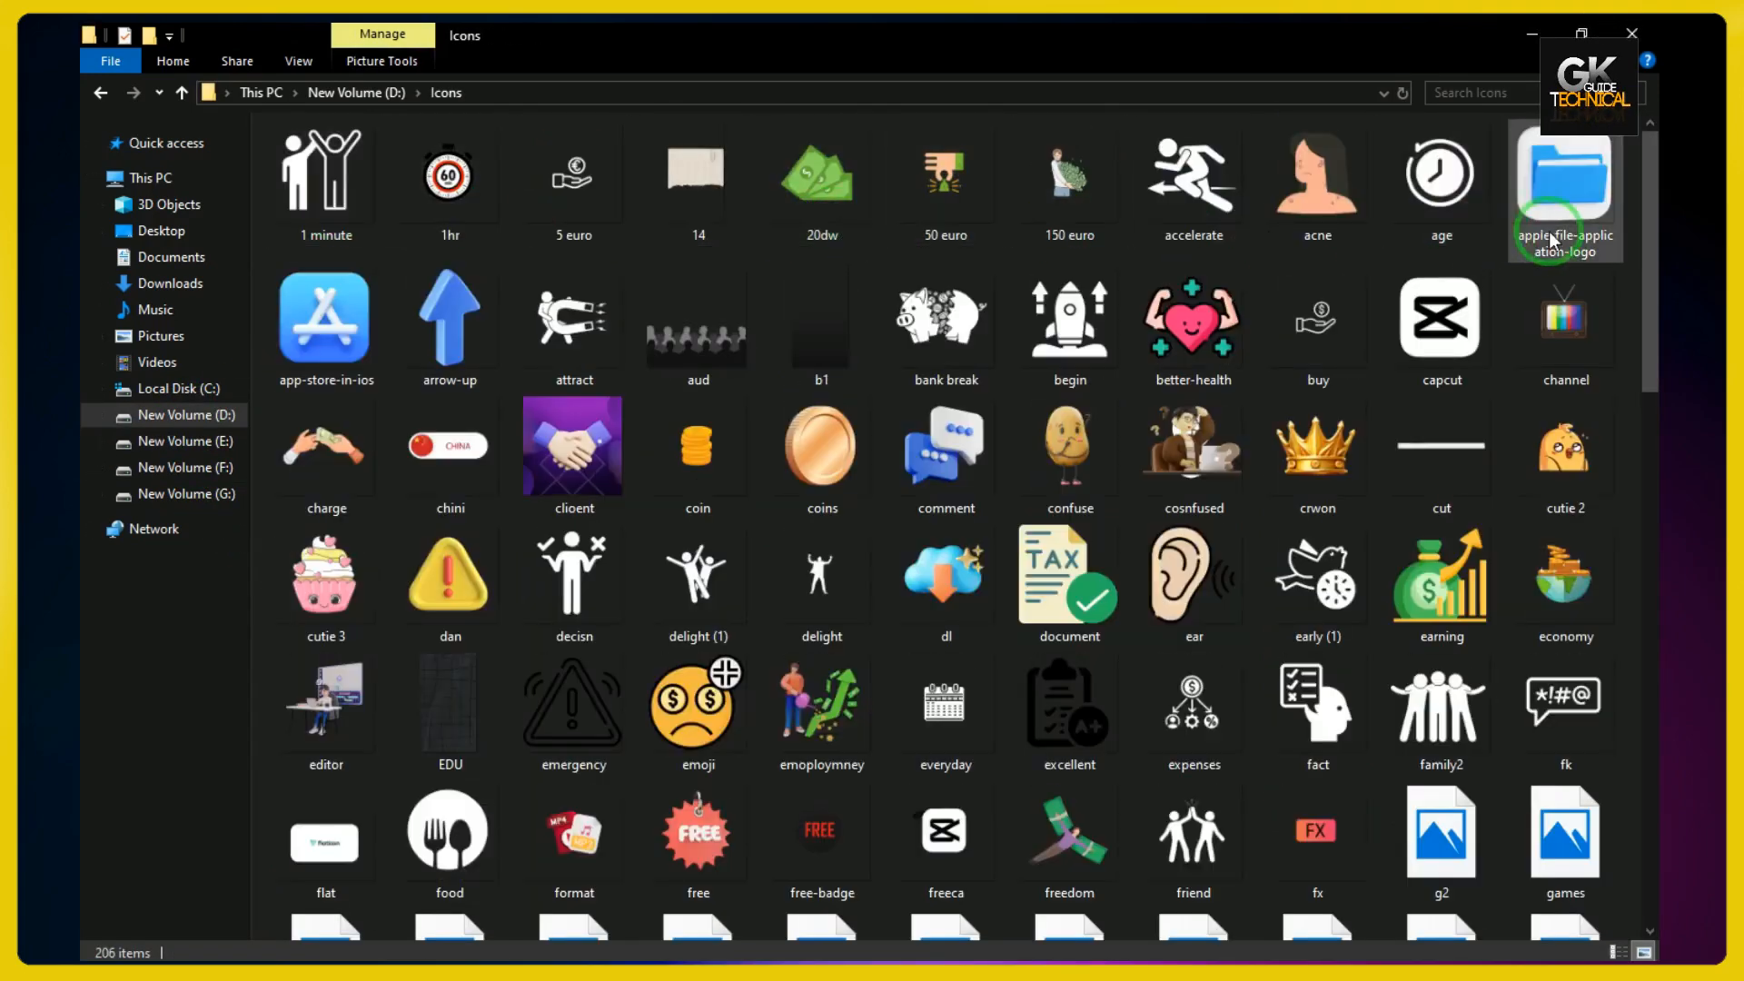
{"action": "scroll", "coordinate": [1052, 361], "scroll_direction": "down", "scroll_amount": 5}
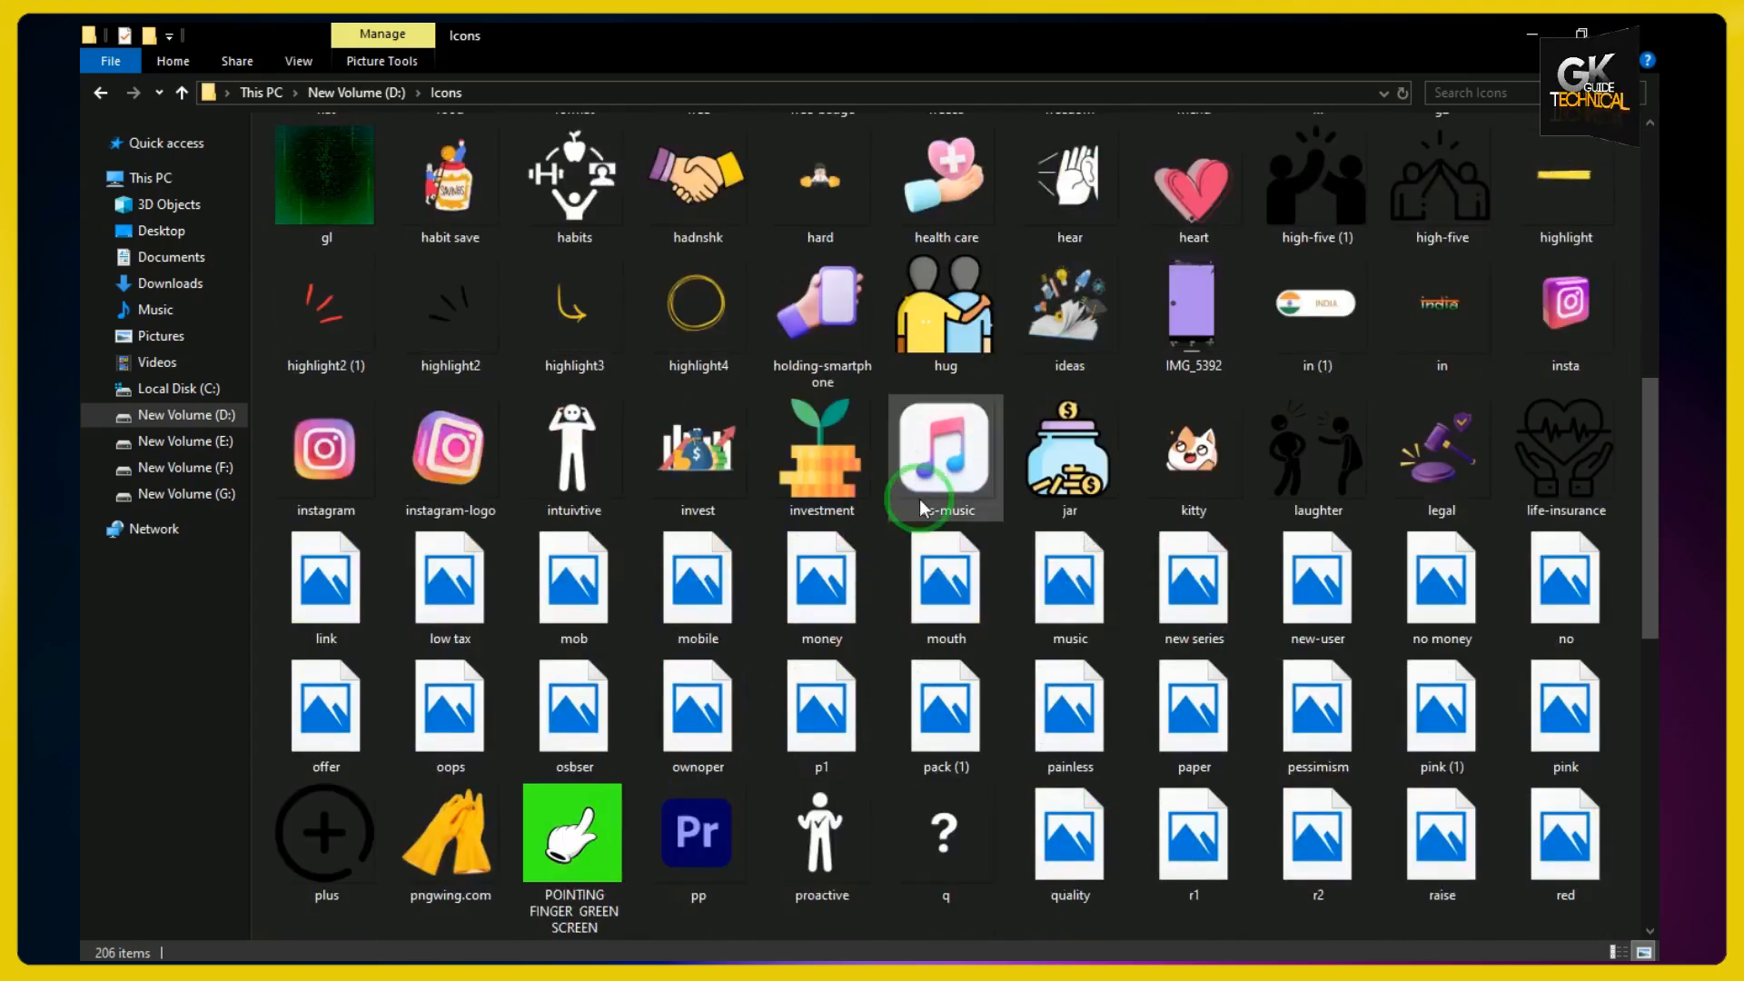
{"action": "left_click", "coordinate": [309, 493]}
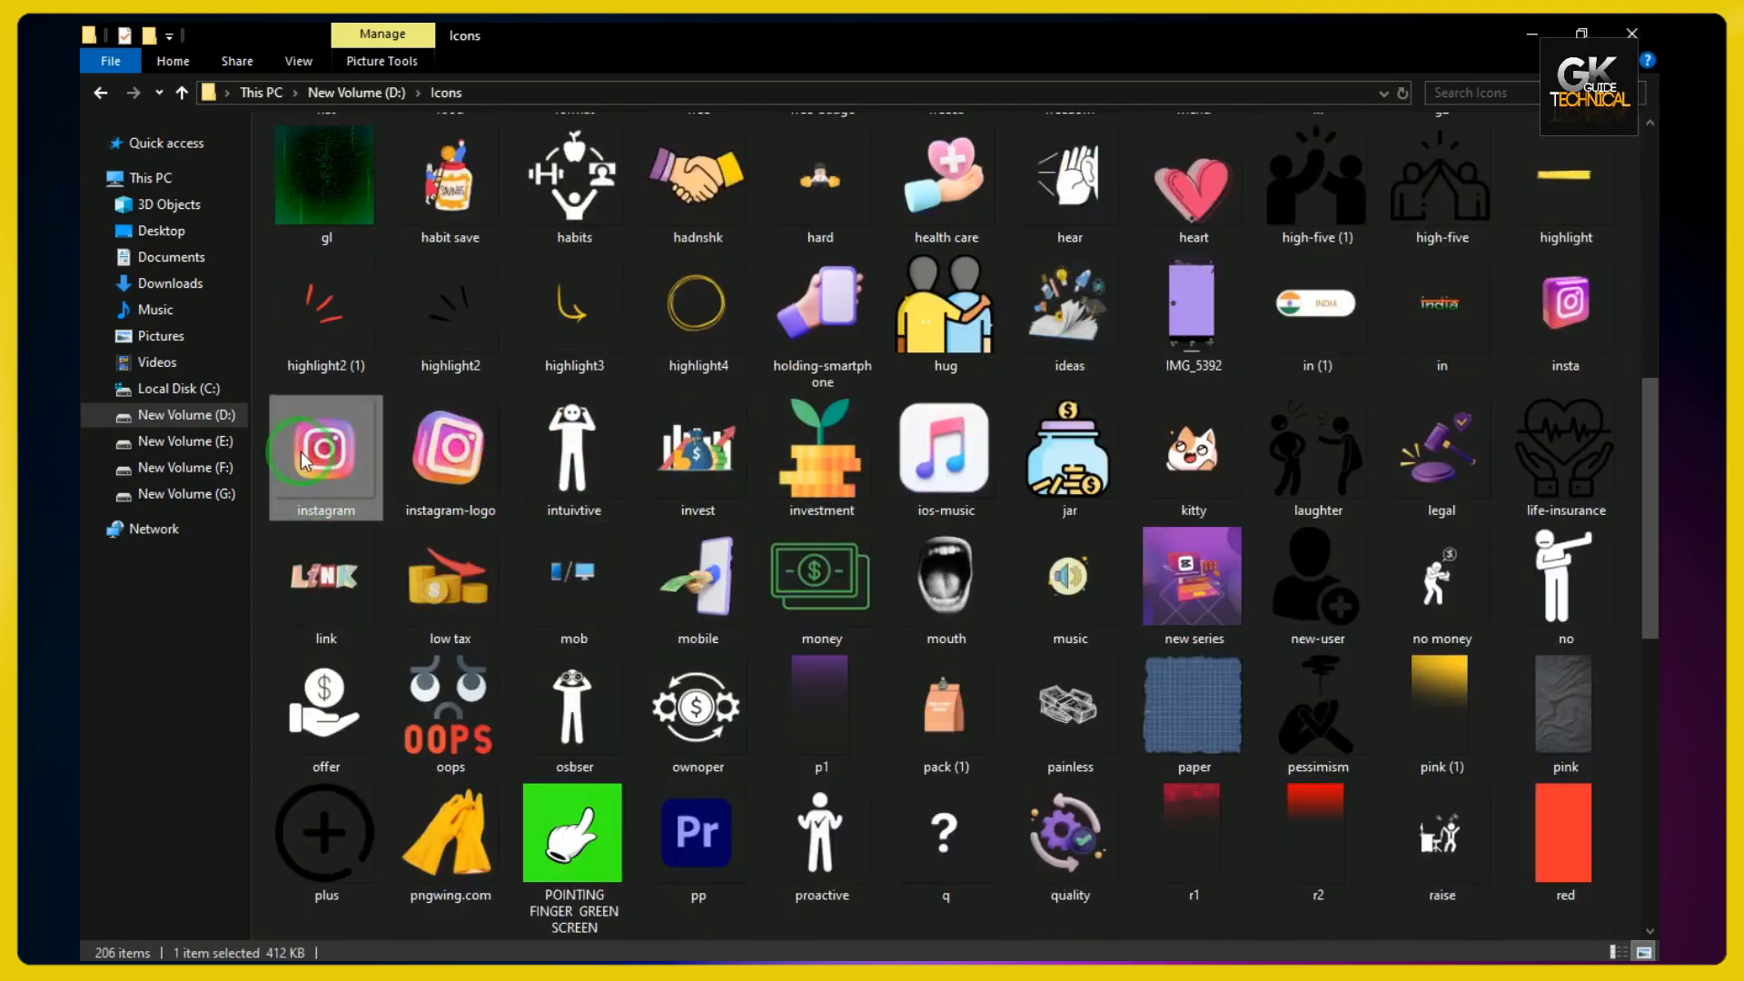
{"action": "left_click_drag", "start_coordinate": [302, 461], "coordinate": [825, 574]}
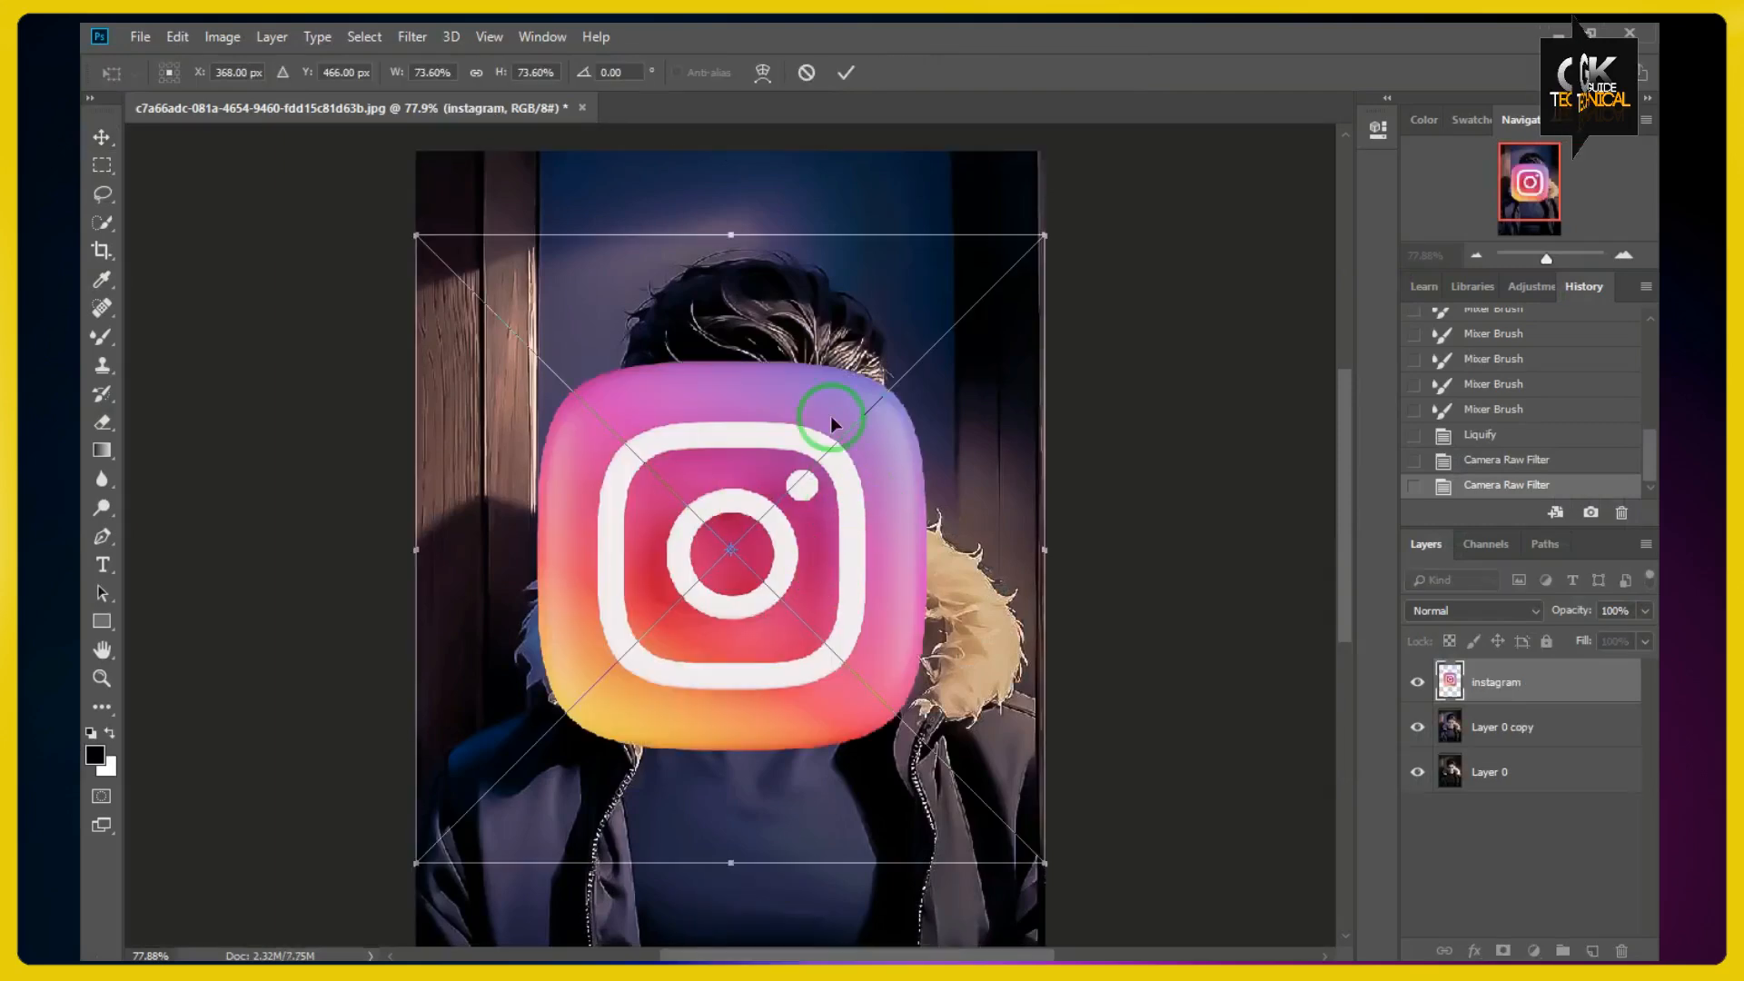
{"action": "left_click", "coordinate": [845, 73]}
{"action": "right_click", "coordinate": [1458, 681]}
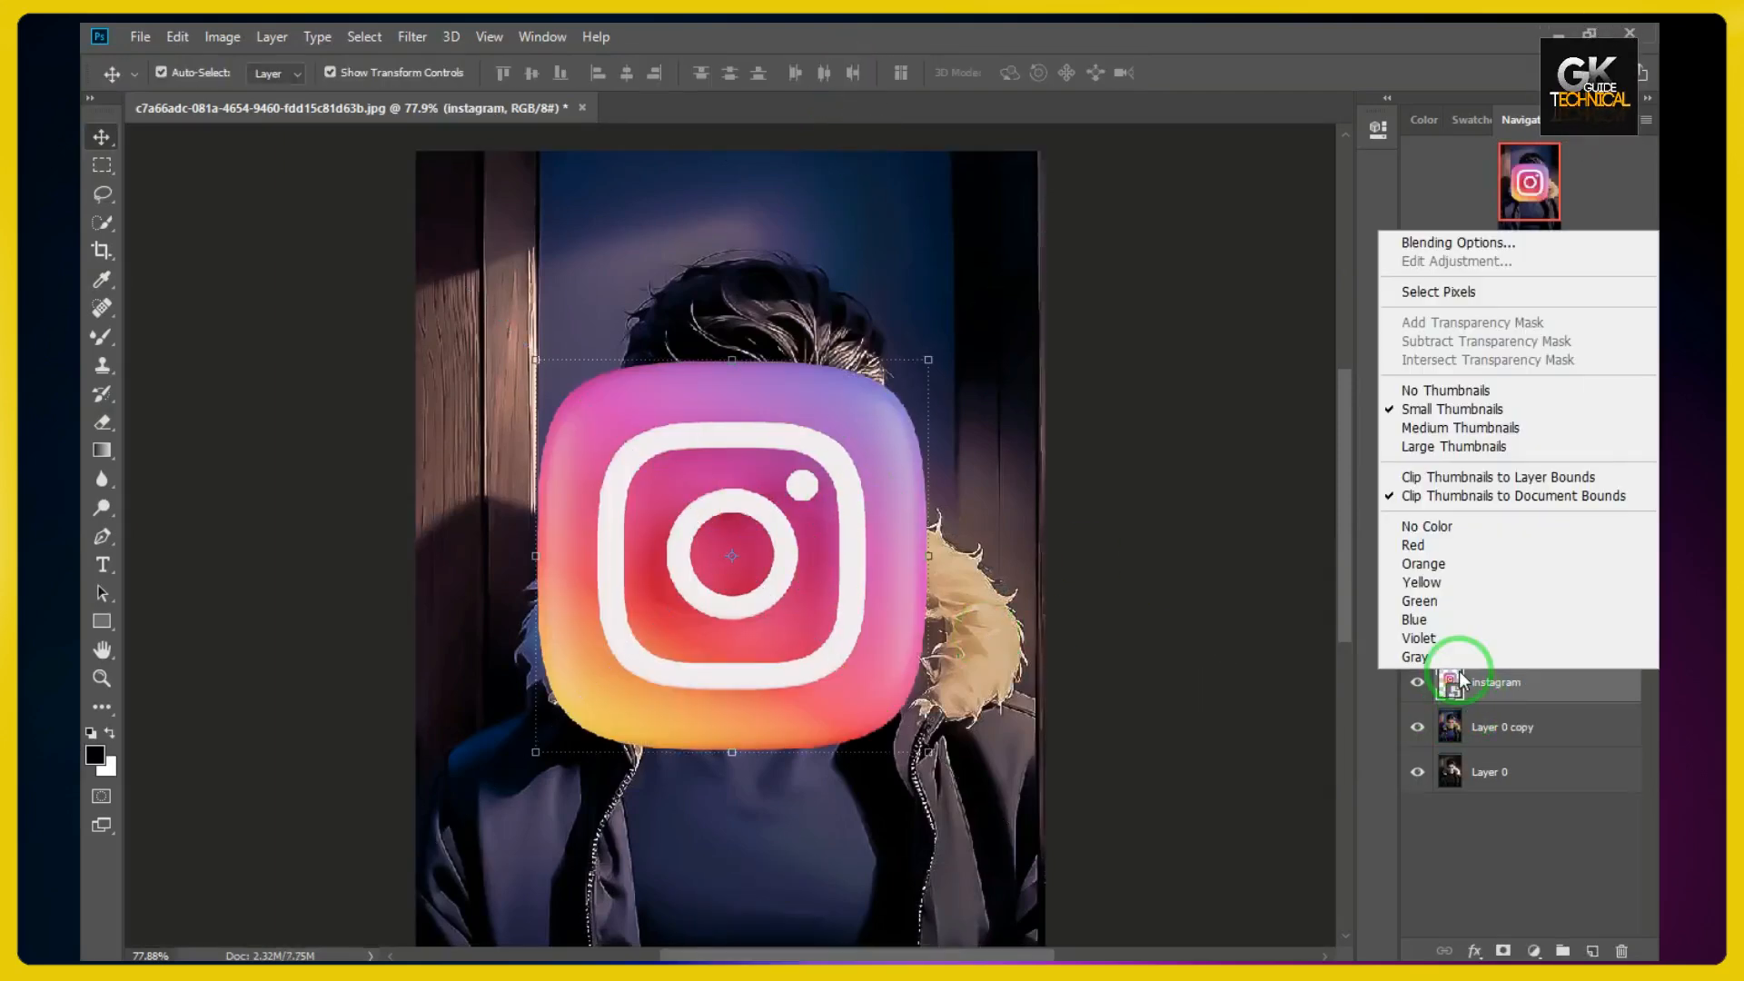
{"action": "right_click", "coordinate": [1524, 690]}
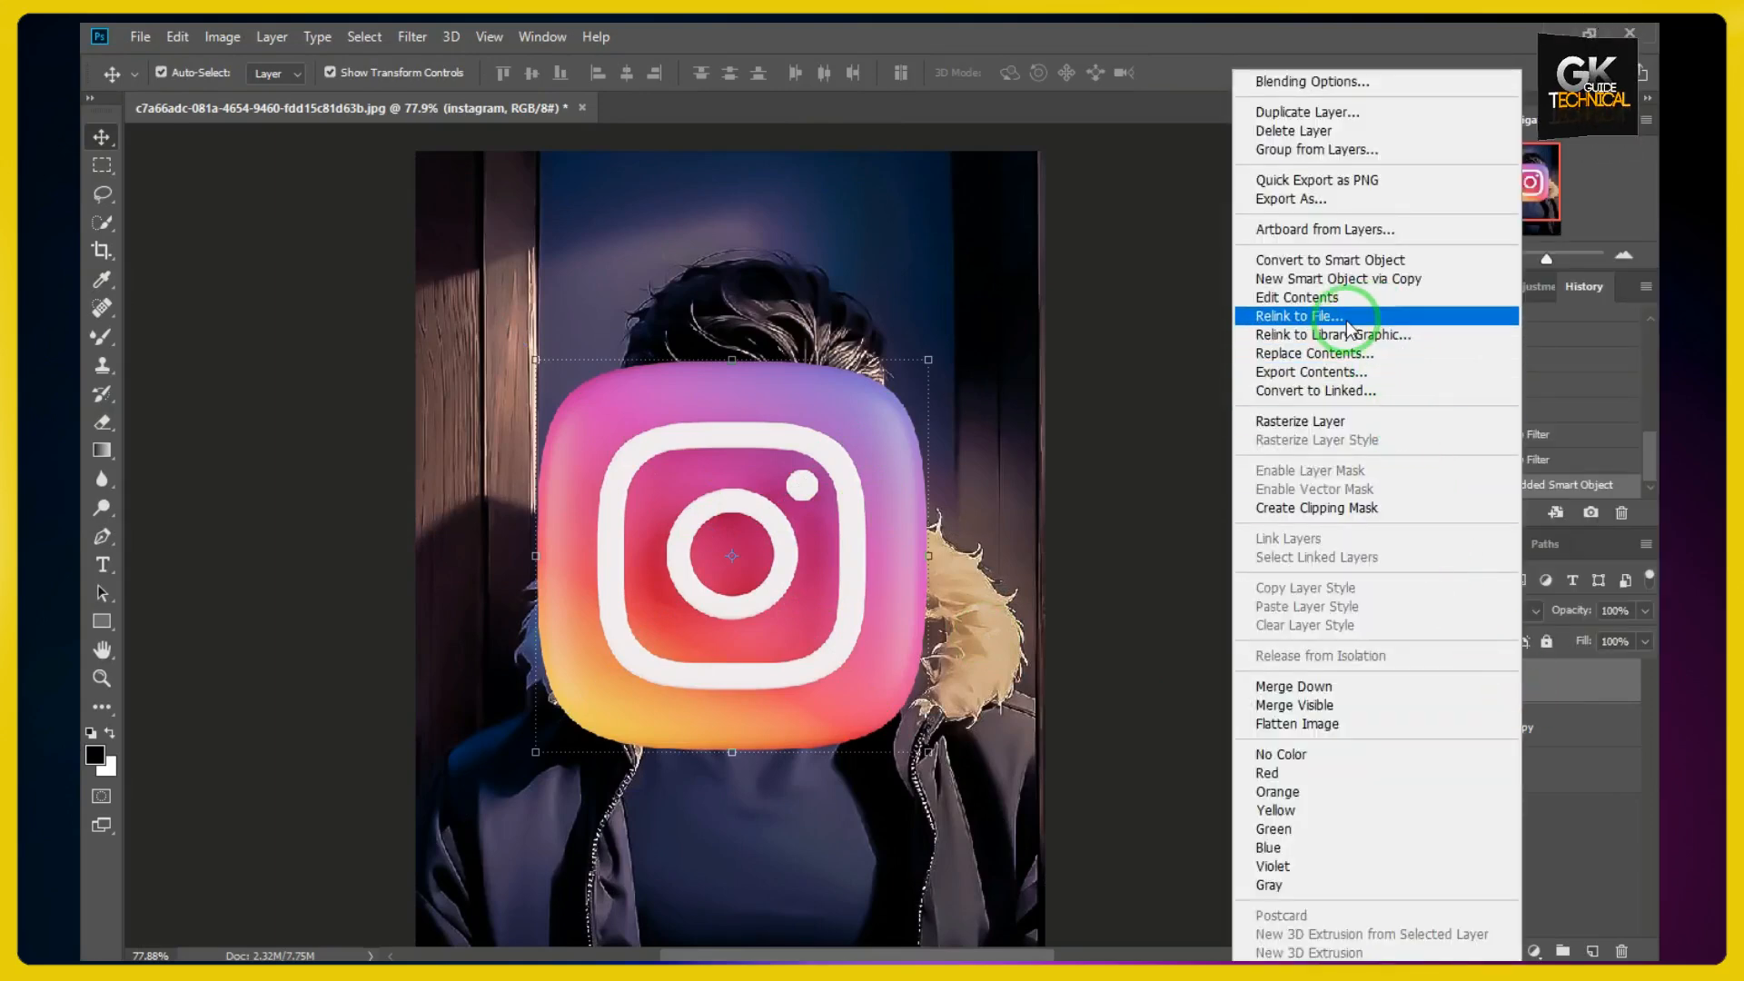
{"action": "left_click", "coordinate": [1302, 356]}
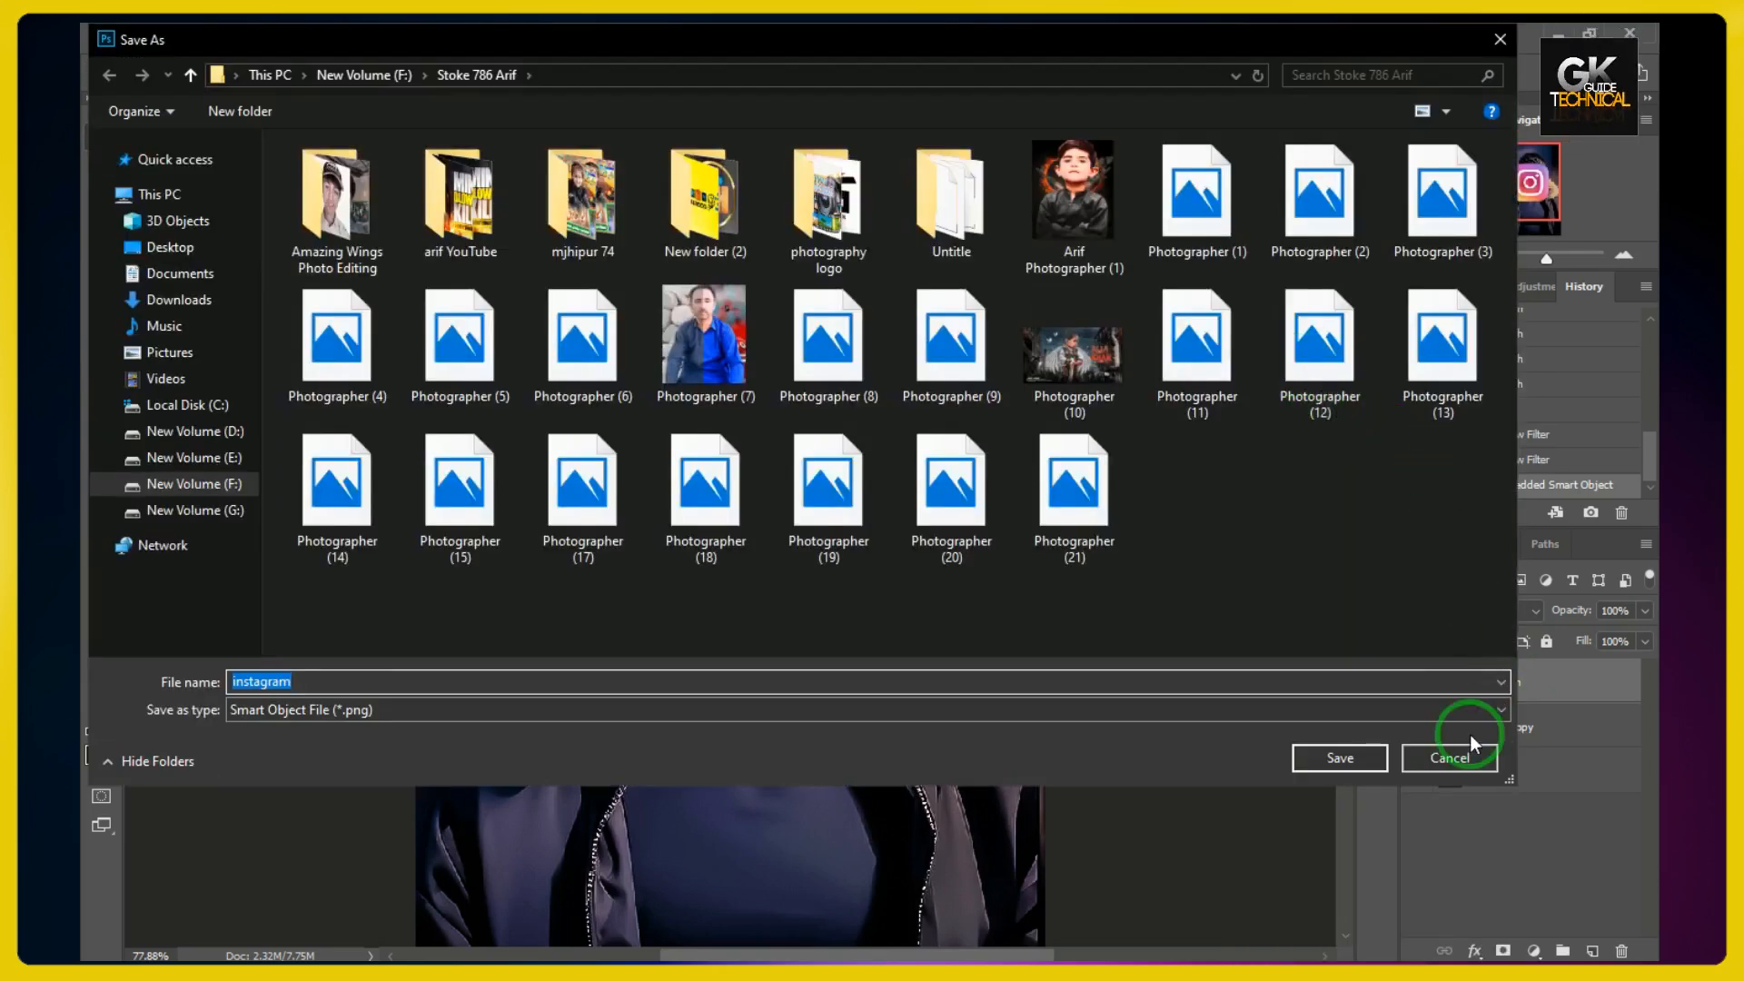
{"action": "left_click", "coordinate": [1451, 754]}
- Create an artboard from the placed instagram layer with the proposed settings
{"action": "right_click", "coordinate": [1484, 693]}
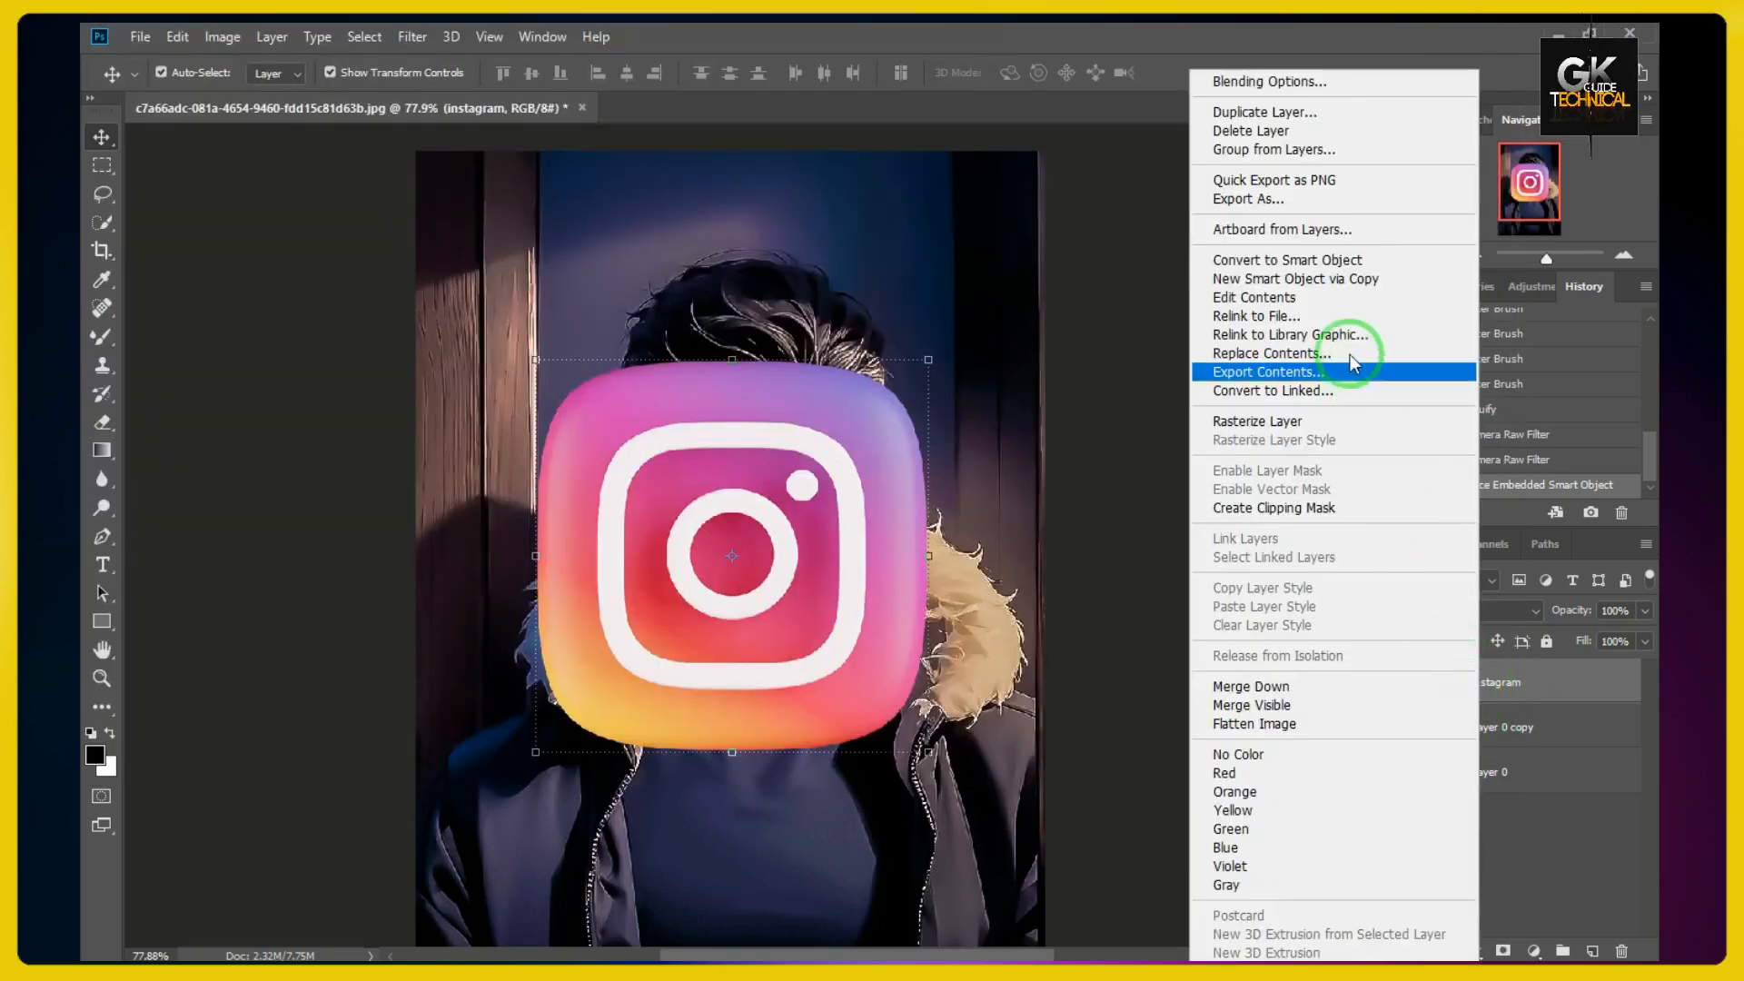
{"action": "left_click", "coordinate": [1279, 229]}
{"action": "left_click", "coordinate": [1019, 300]}
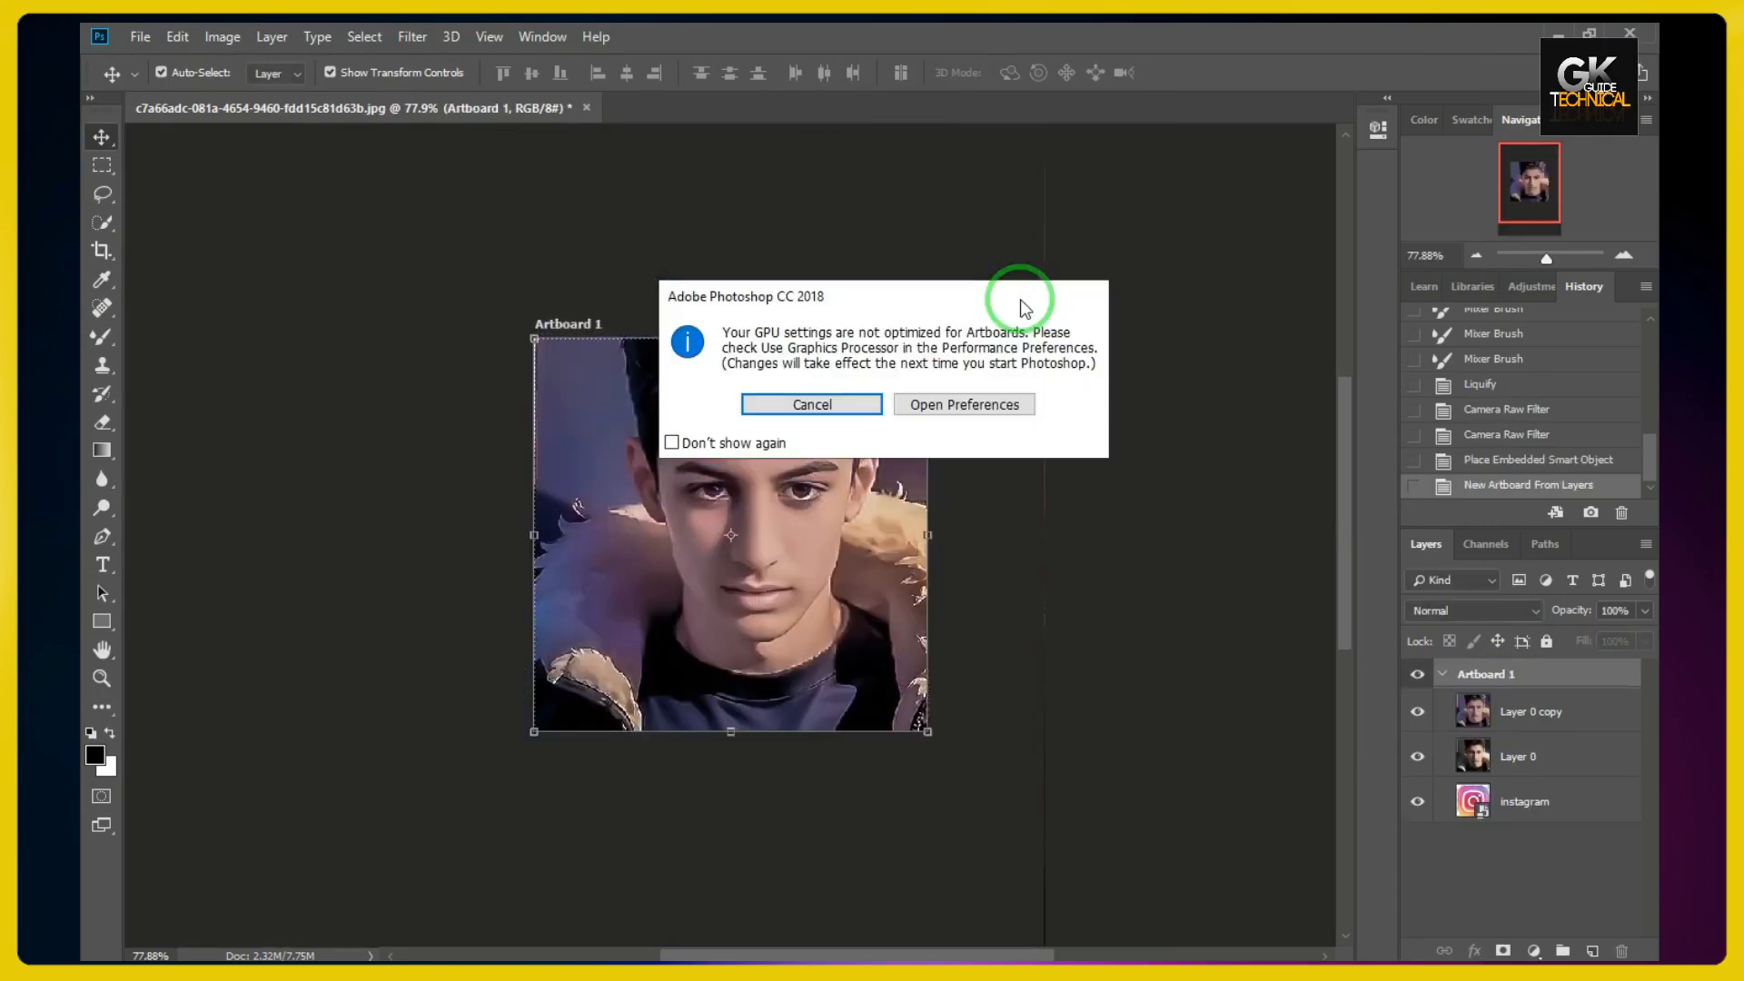
- Dismiss the GPU notice without opening the preferences, and try to move Layer 0 copy inside the artboard
{"action": "left_click", "coordinate": [811, 404]}
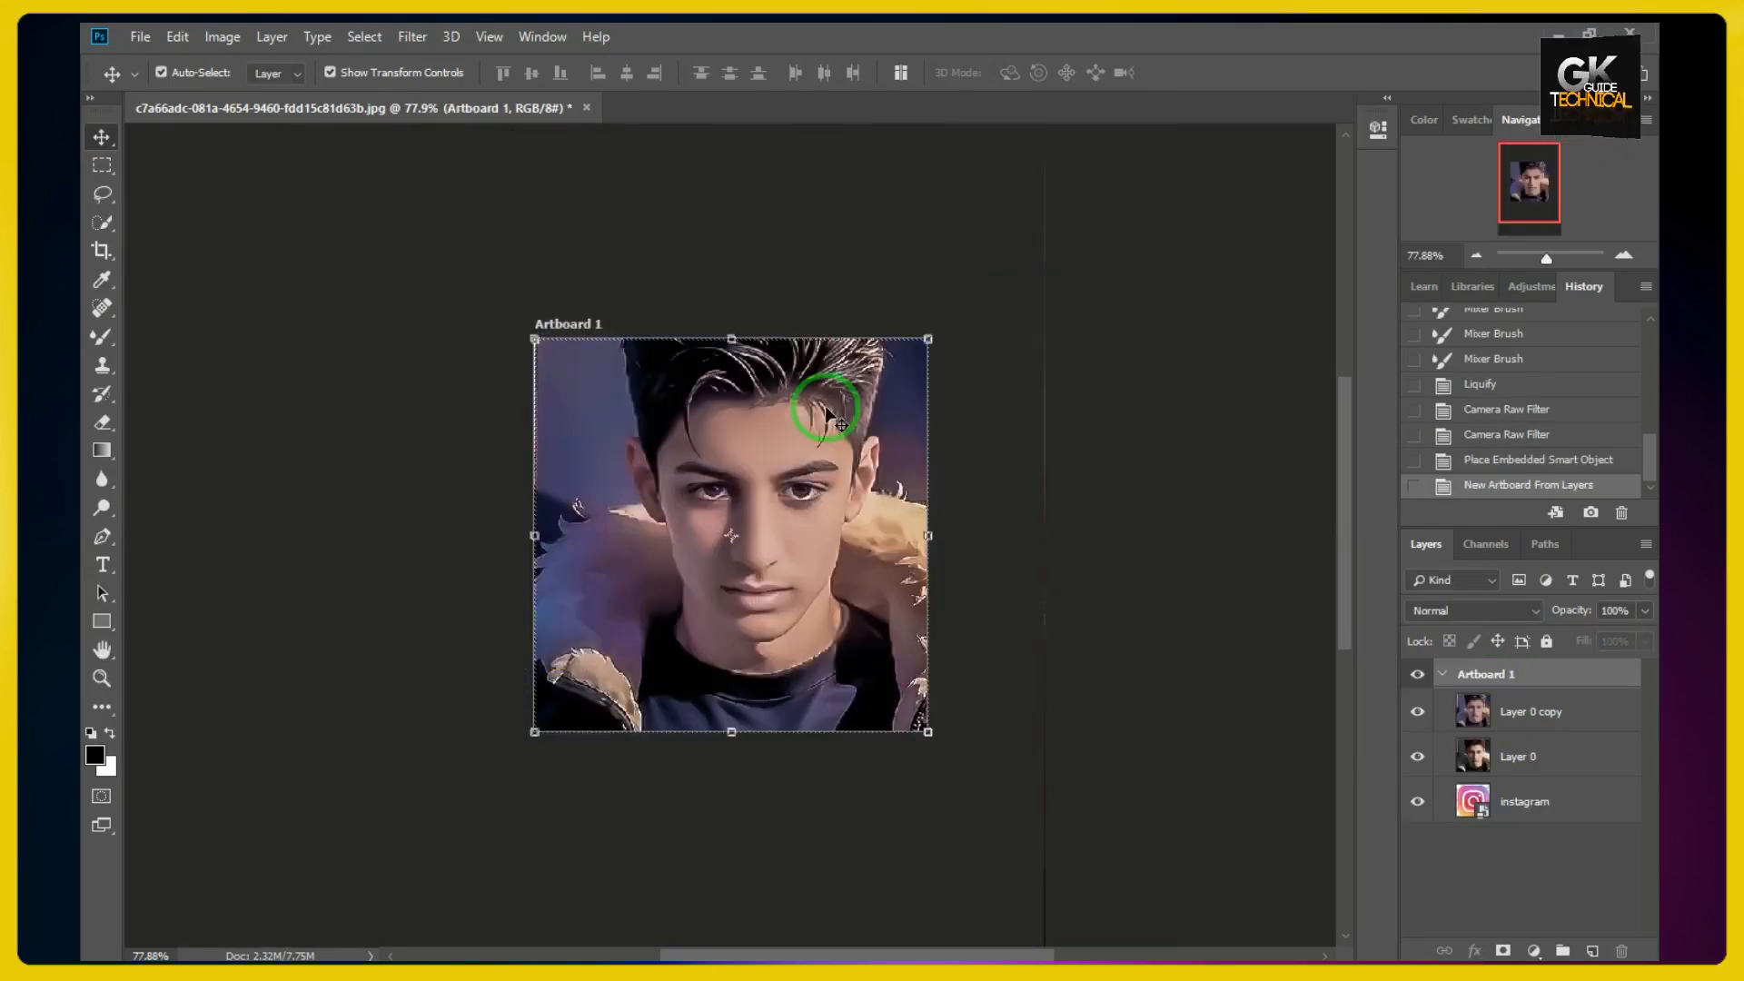
{"action": "left_click", "coordinate": [829, 413]}
{"action": "mouse_move", "coordinate": [829, 413]}
{"action": "left_mouse_down"}
{"action": "mouse_move", "coordinate": [813, 399]}
{"action": "mouse_move", "coordinate": [793, 443]}
{"action": "mouse_move", "coordinate": [817, 391]}
{"action": "mouse_move", "coordinate": [799, 401]}
{"action": "mouse_move", "coordinate": [845, 441]}
{"action": "left_mouse_up"}
{"action": "left_click", "coordinate": [1035, 436]}
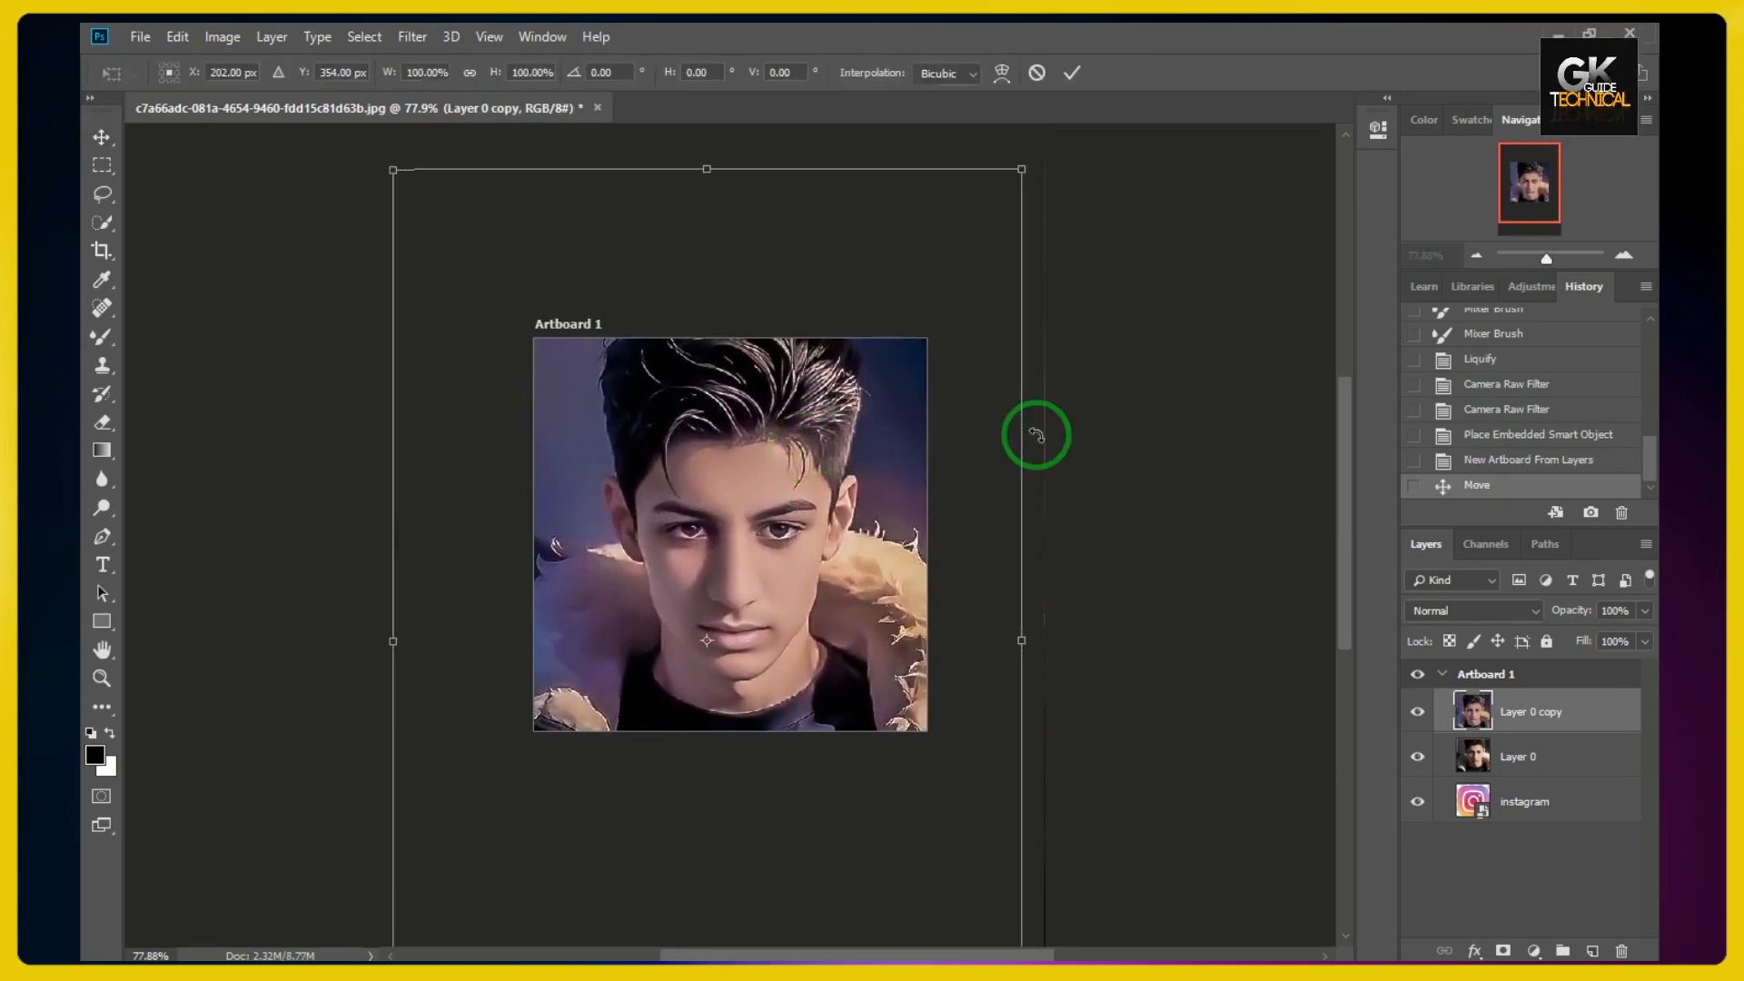
{"action": "left_click", "coordinate": [1041, 75]}
- Delete the New Artboard From Layers history state, and move the instagram logo up over the portrait's head
{"action": "left_click", "coordinate": [1476, 461]}
{"action": "left_click", "coordinate": [1479, 437]}
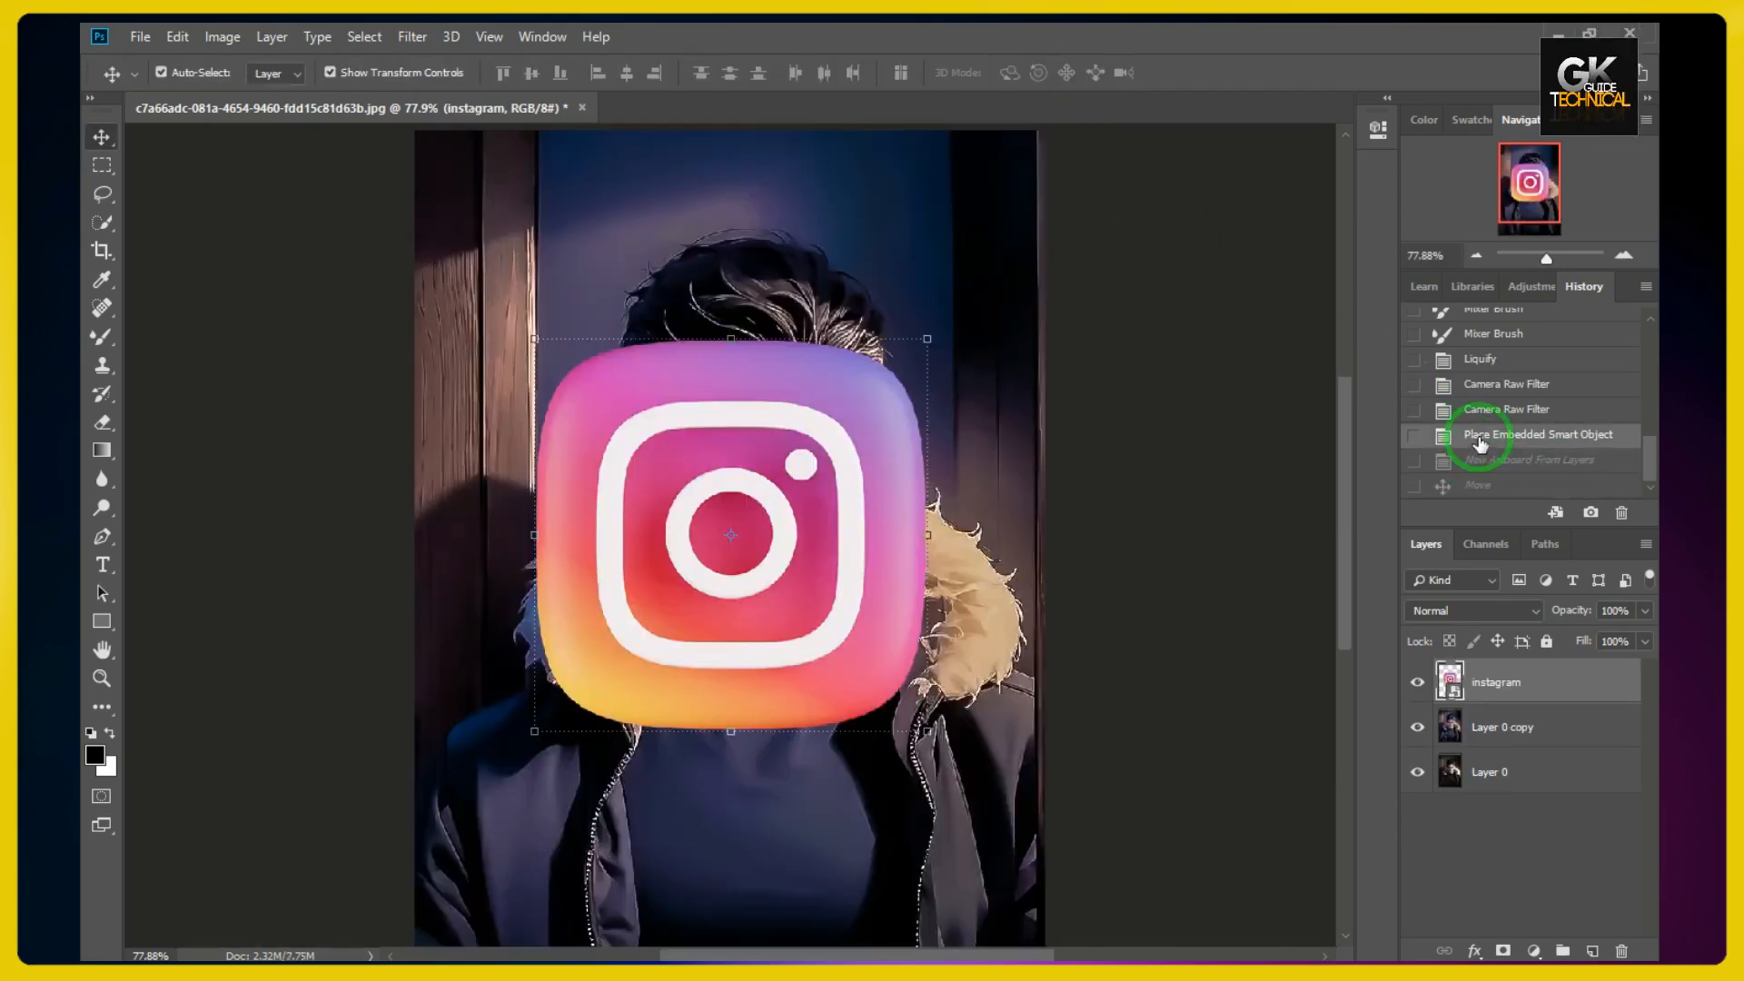
{"action": "left_click", "coordinate": [1489, 461]}
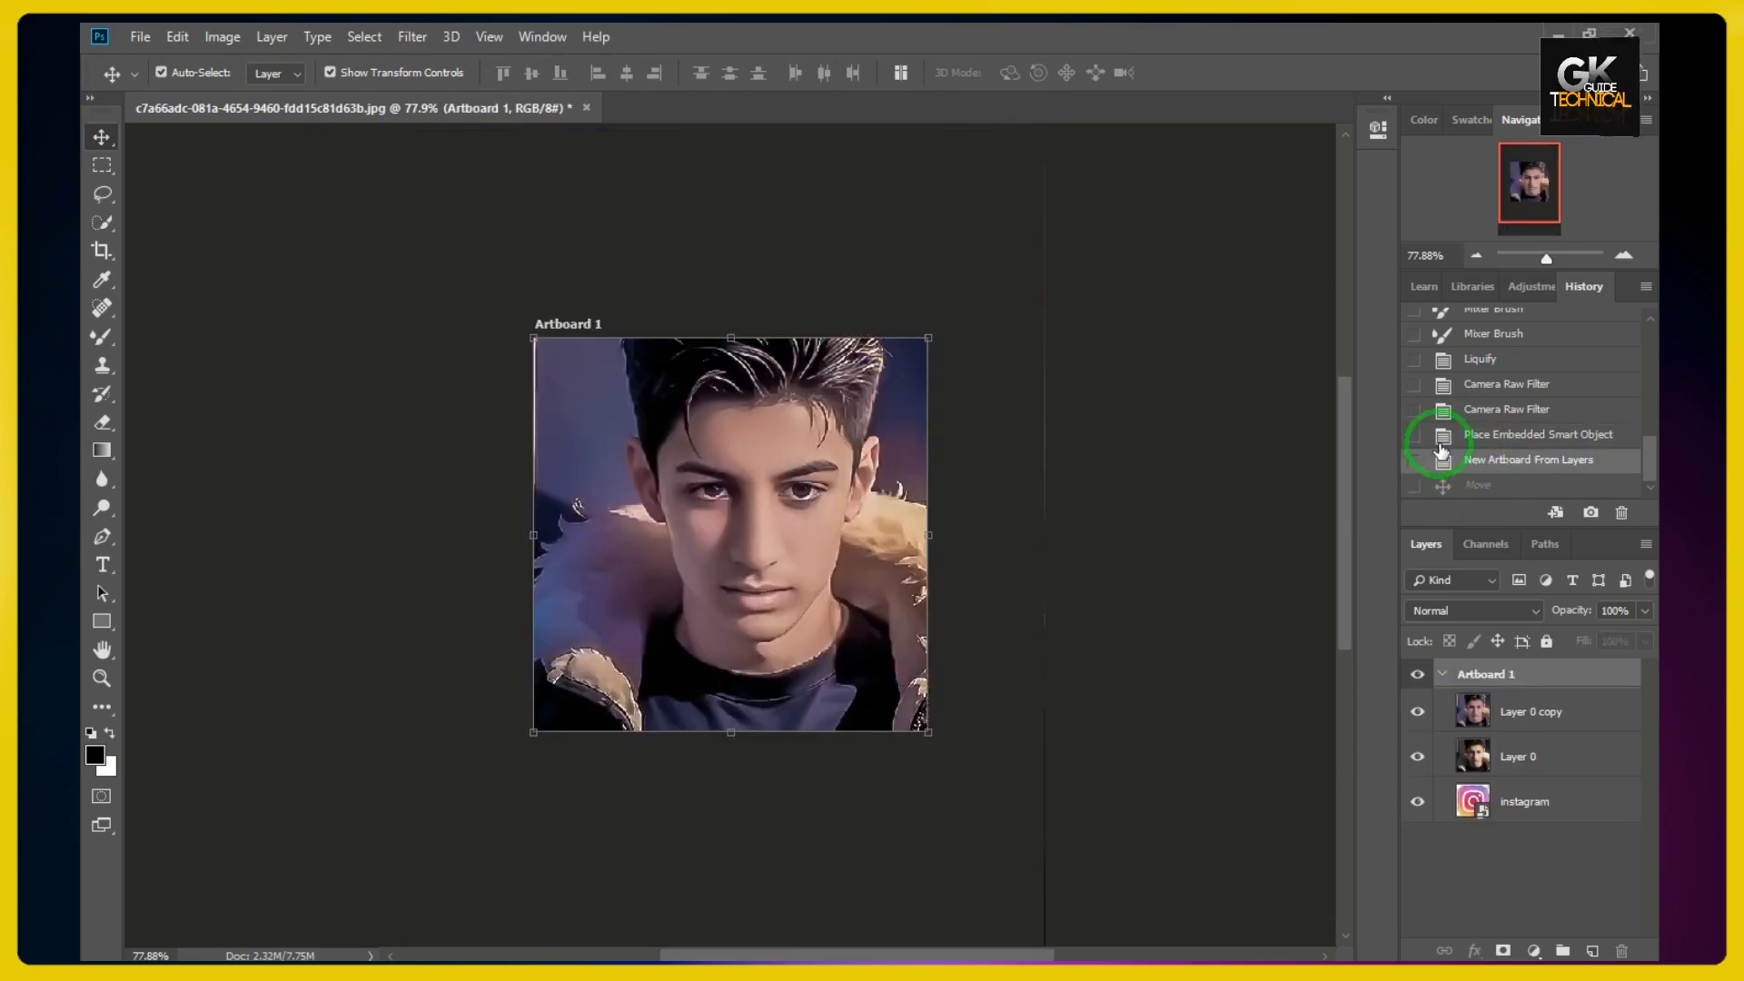
{"action": "left_click", "coordinate": [1441, 437]}
{"action": "left_click", "coordinate": [1431, 460]}
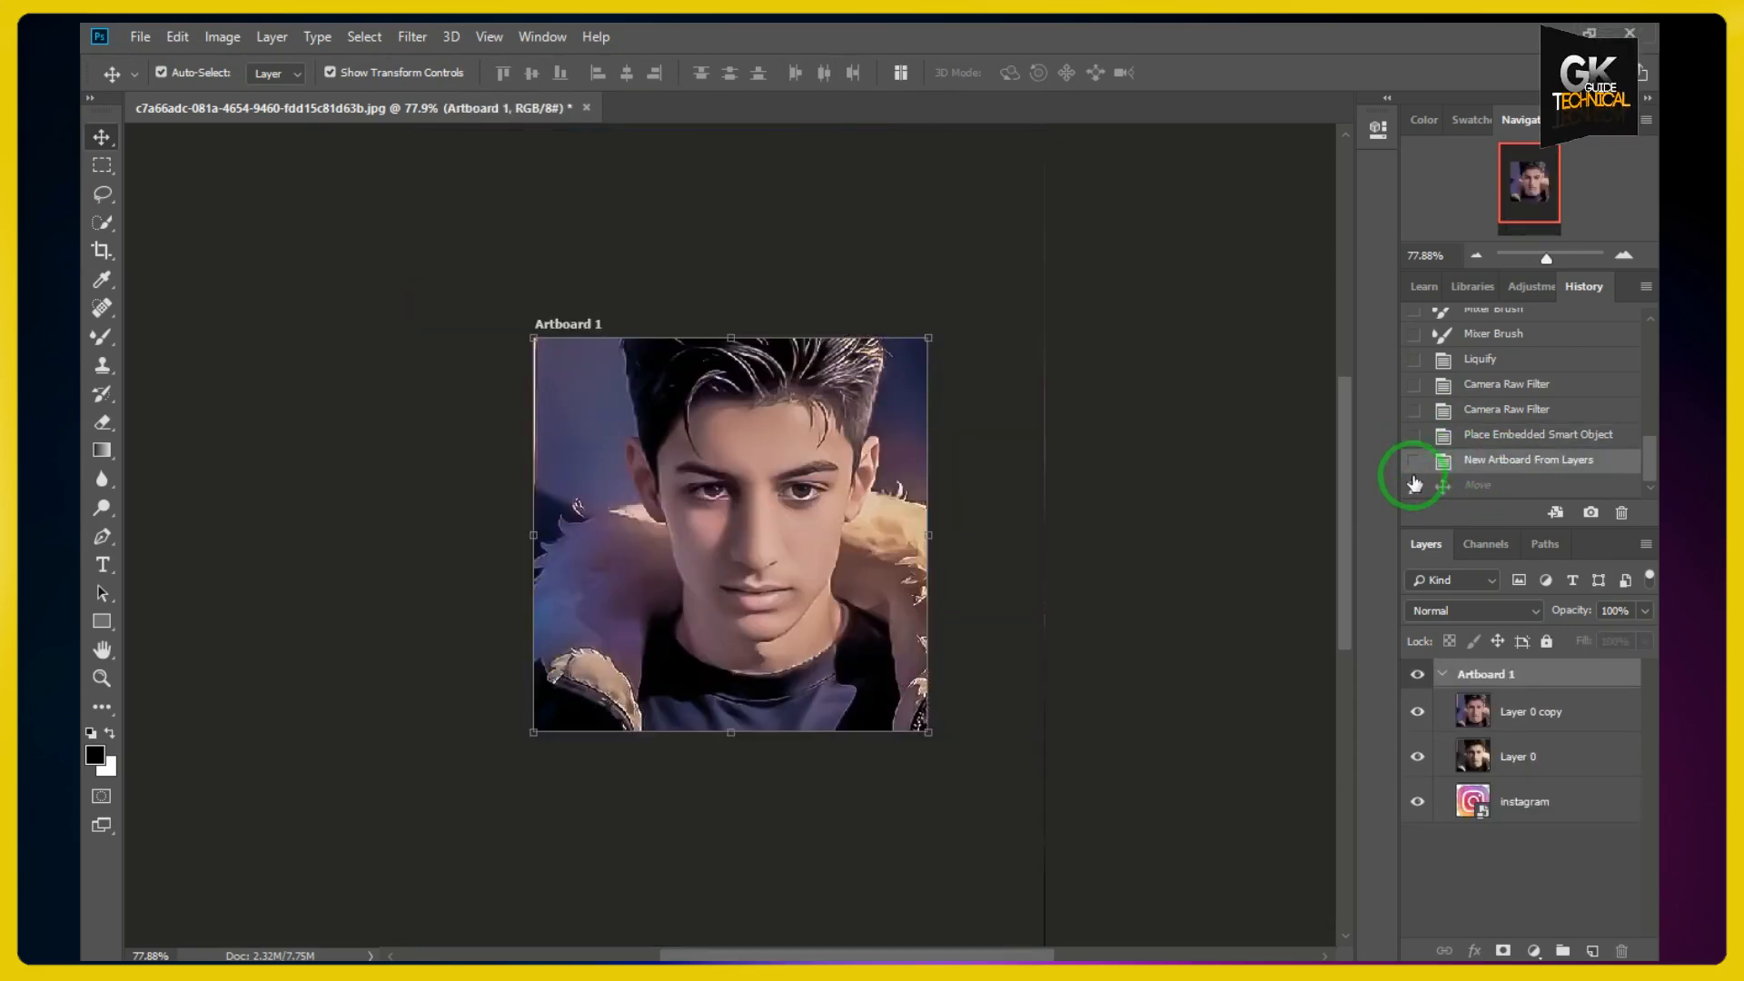
{"action": "left_click", "coordinate": [1621, 514]}
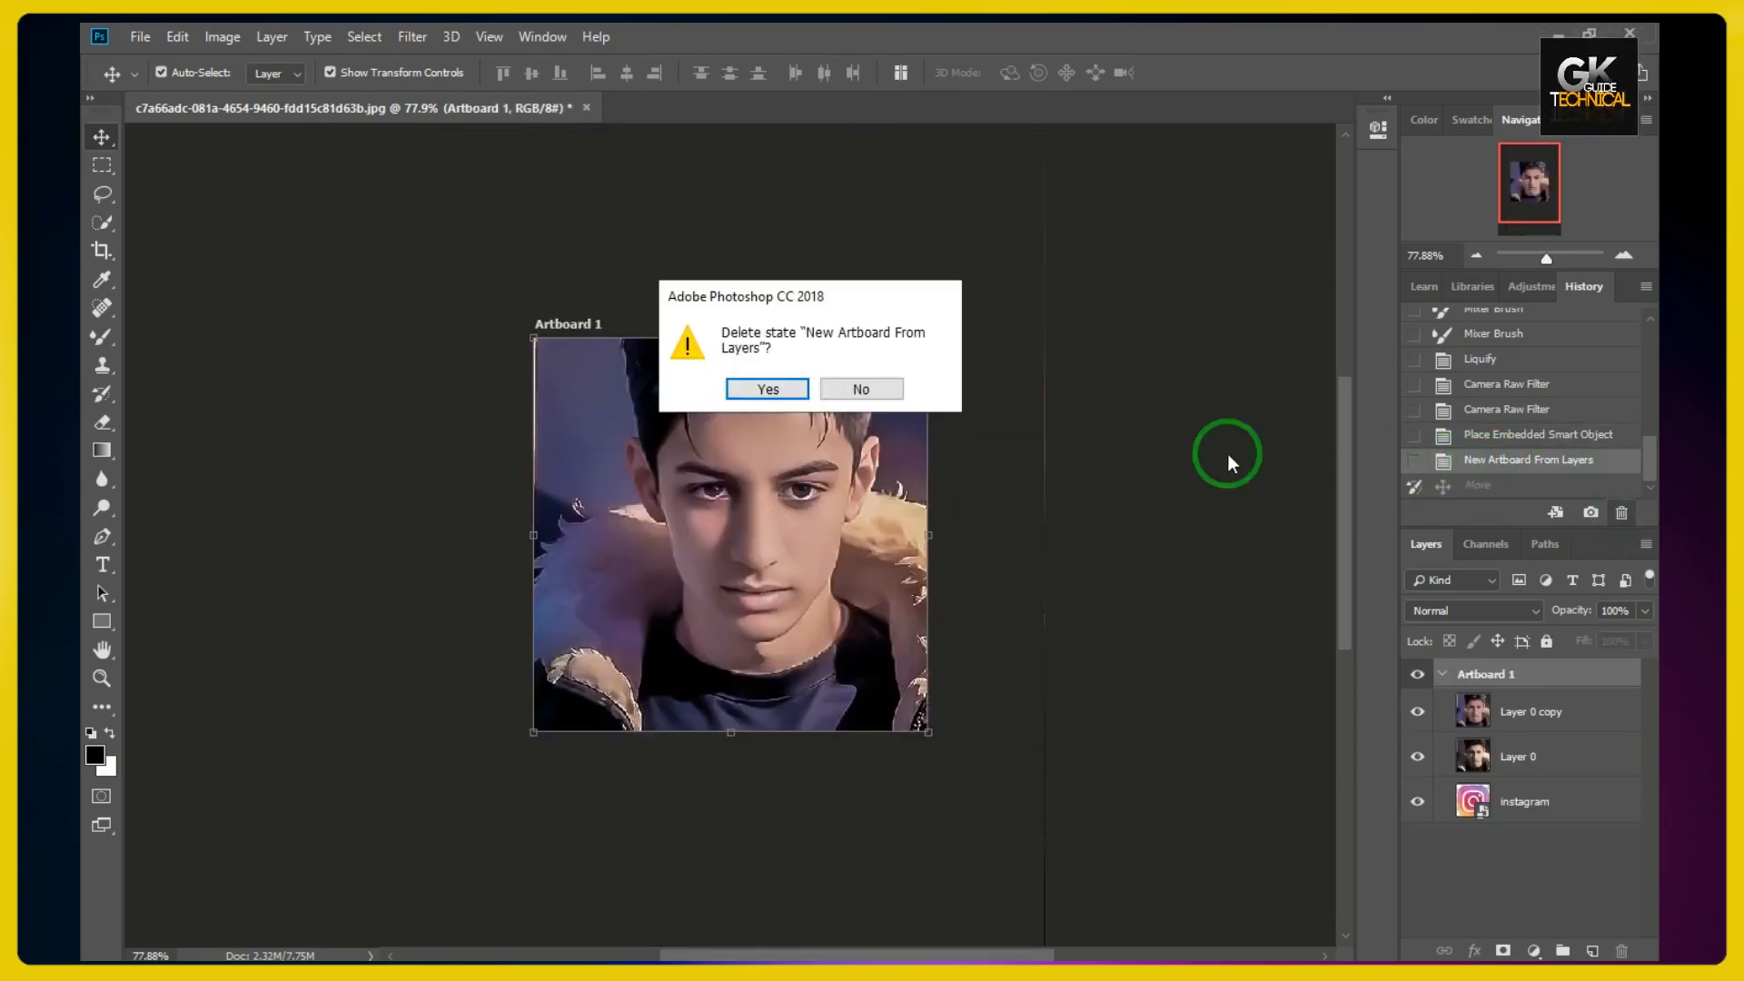
{"action": "left_click", "coordinate": [767, 386]}
{"action": "left_click_drag", "start_coordinate": [743, 430], "coordinate": [645, 268]}
{"action": "left_click_drag", "start_coordinate": [810, 526], "coordinate": [867, 481]}
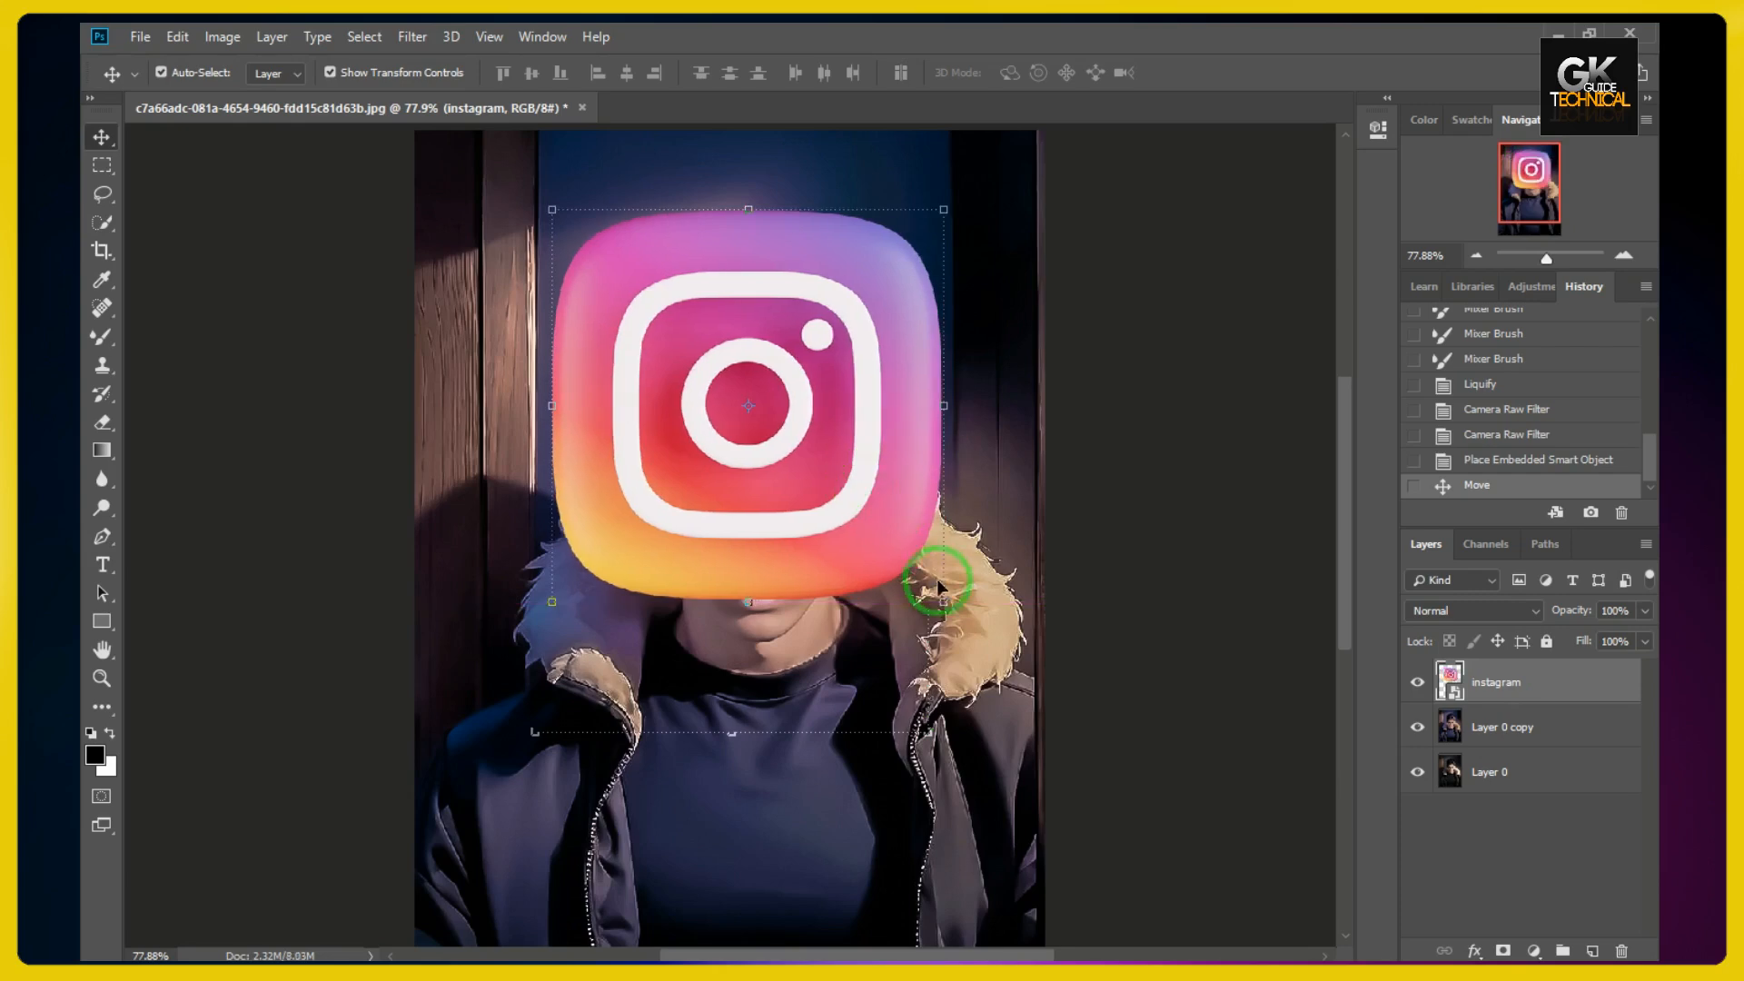
{"action": "right_click", "coordinate": [1451, 681]}
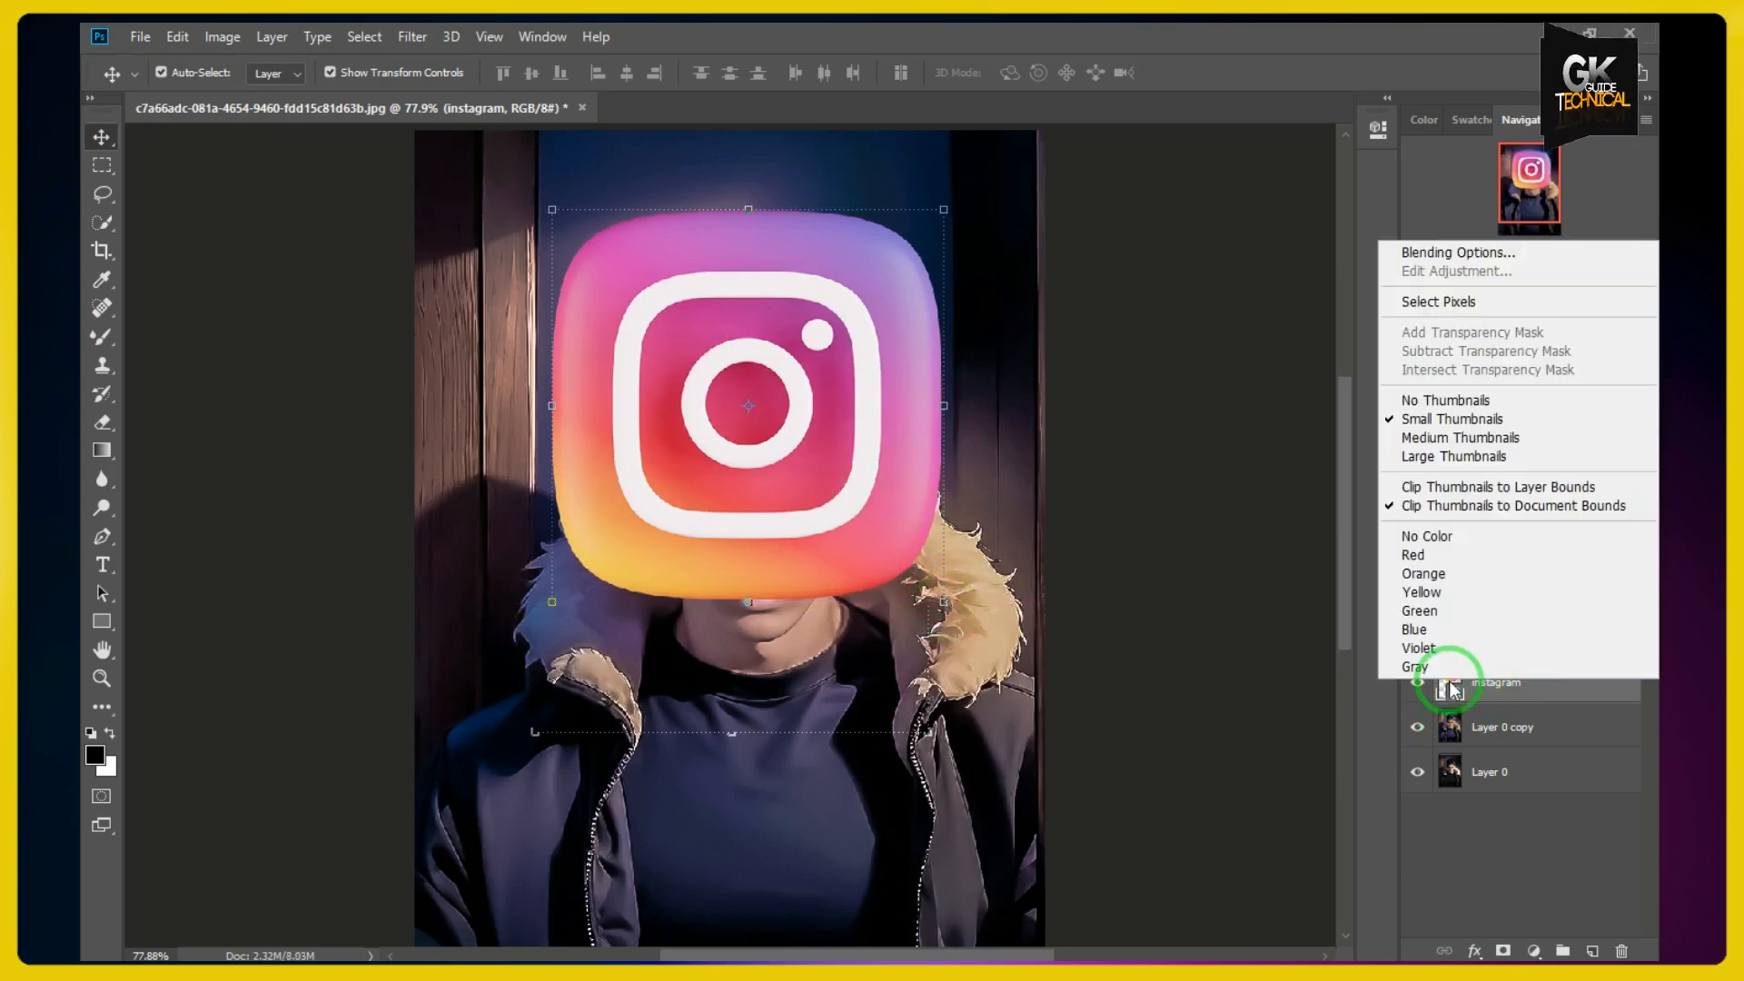
{"action": "right_click", "coordinate": [1517, 700]}
{"action": "right_click", "coordinate": [1518, 702]}
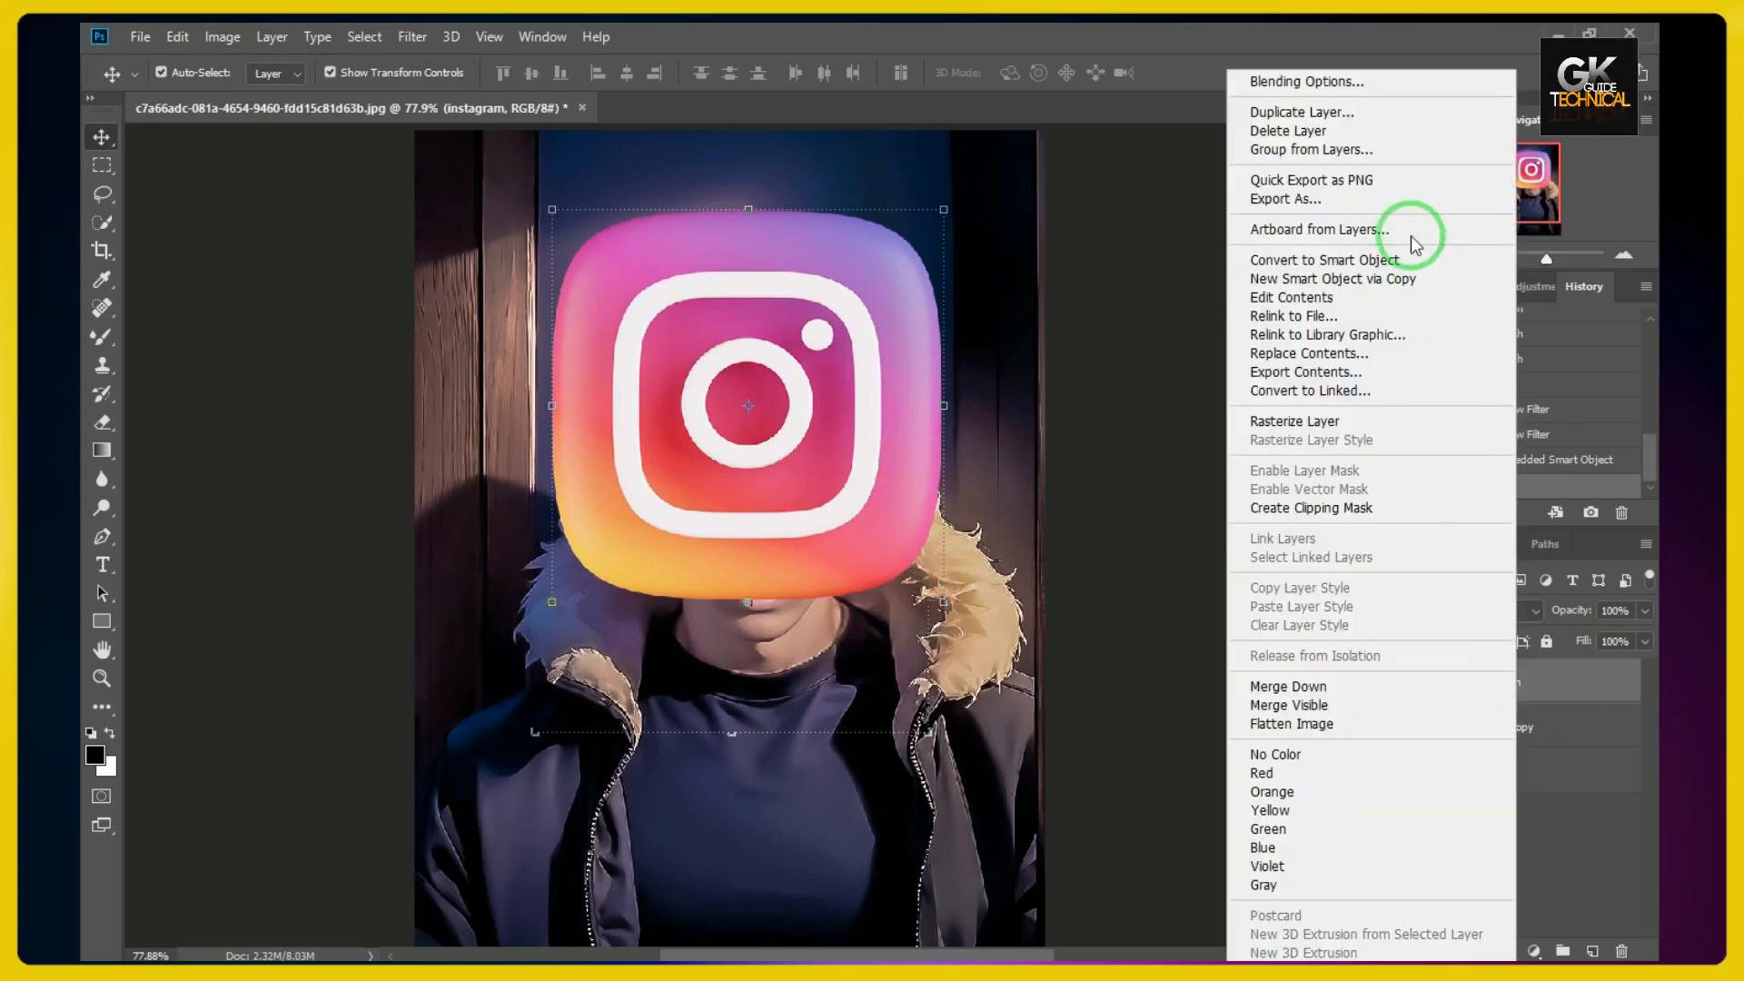
{"action": "left_click", "coordinate": [1394, 207]}
{"action": "left_click", "coordinate": [1613, 736]}
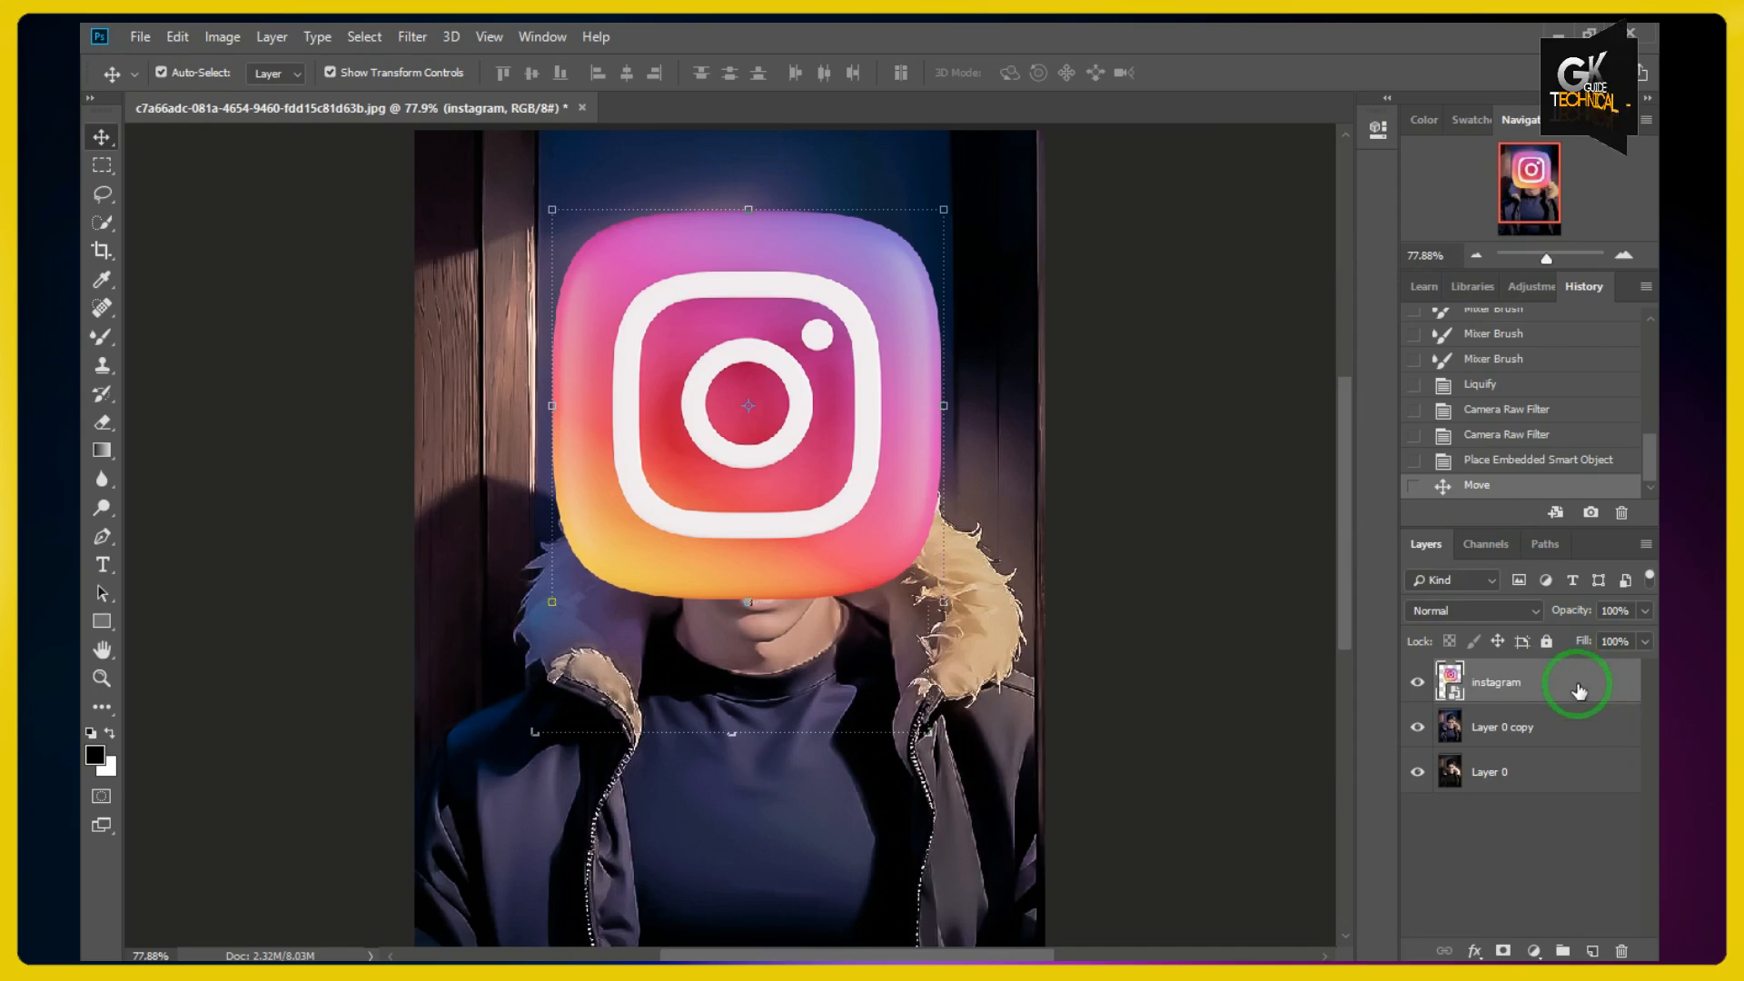
{"action": "left_click", "coordinate": [1063, 659]}
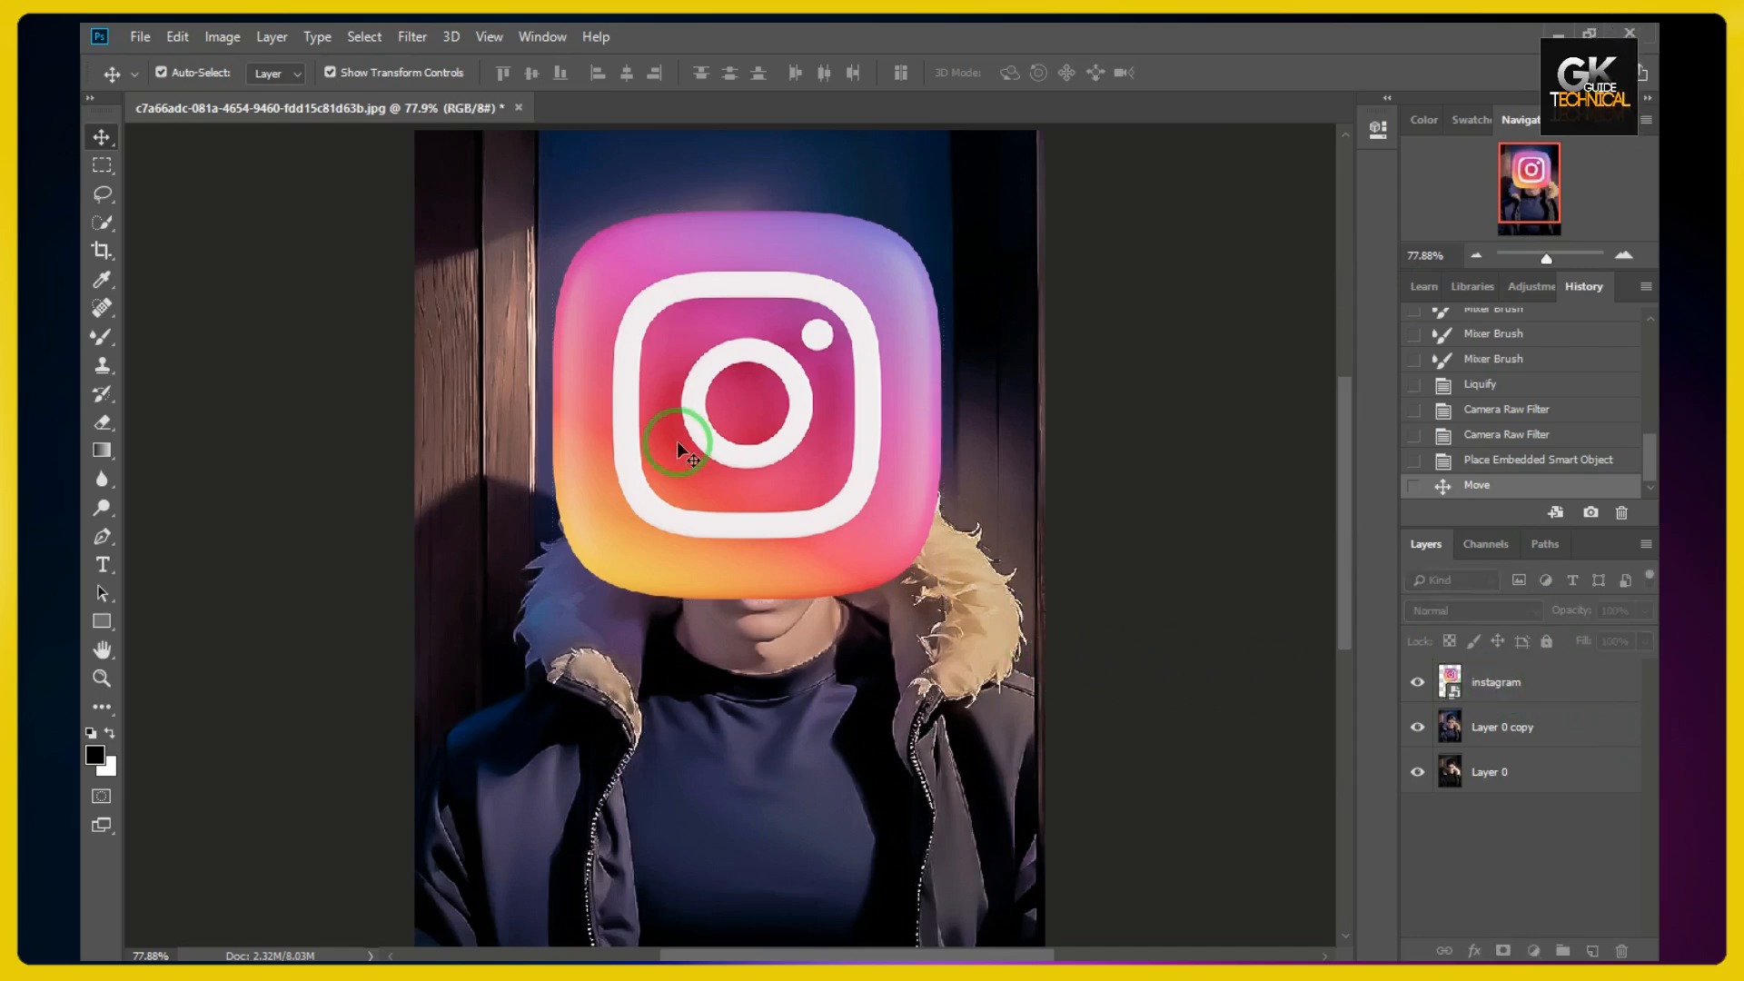
{"action": "left_click", "coordinate": [856, 500]}
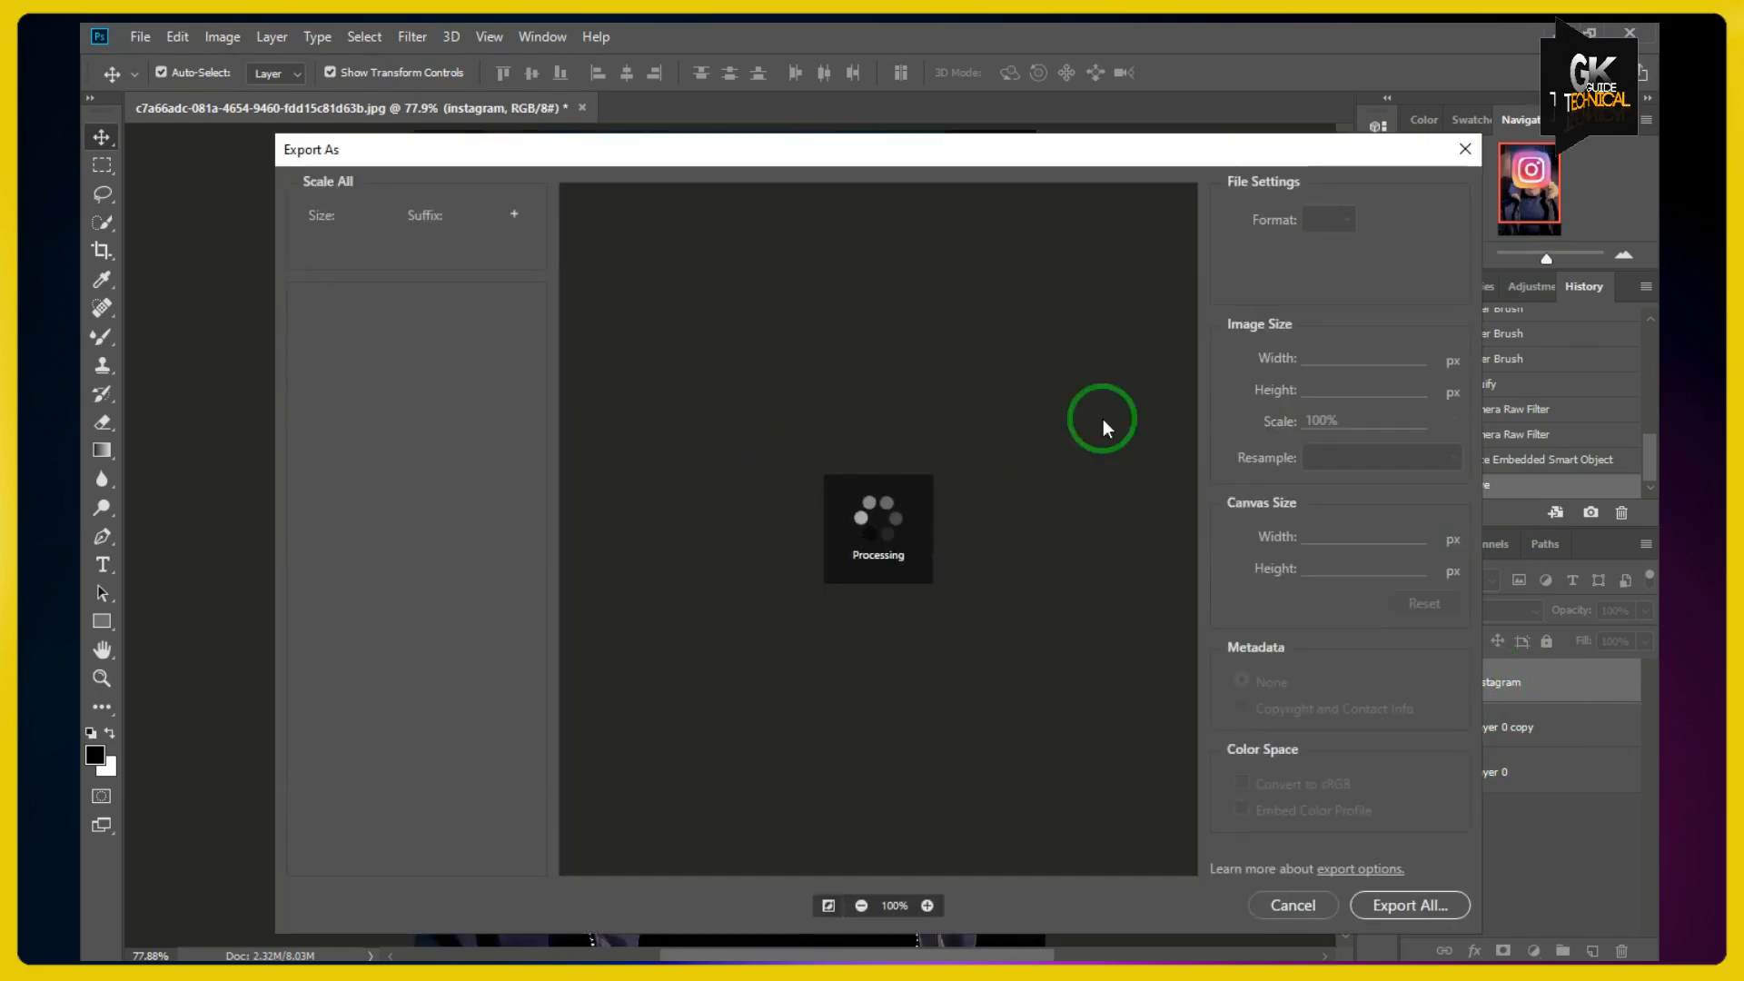
{"action": "left_click", "coordinate": [1465, 151]}
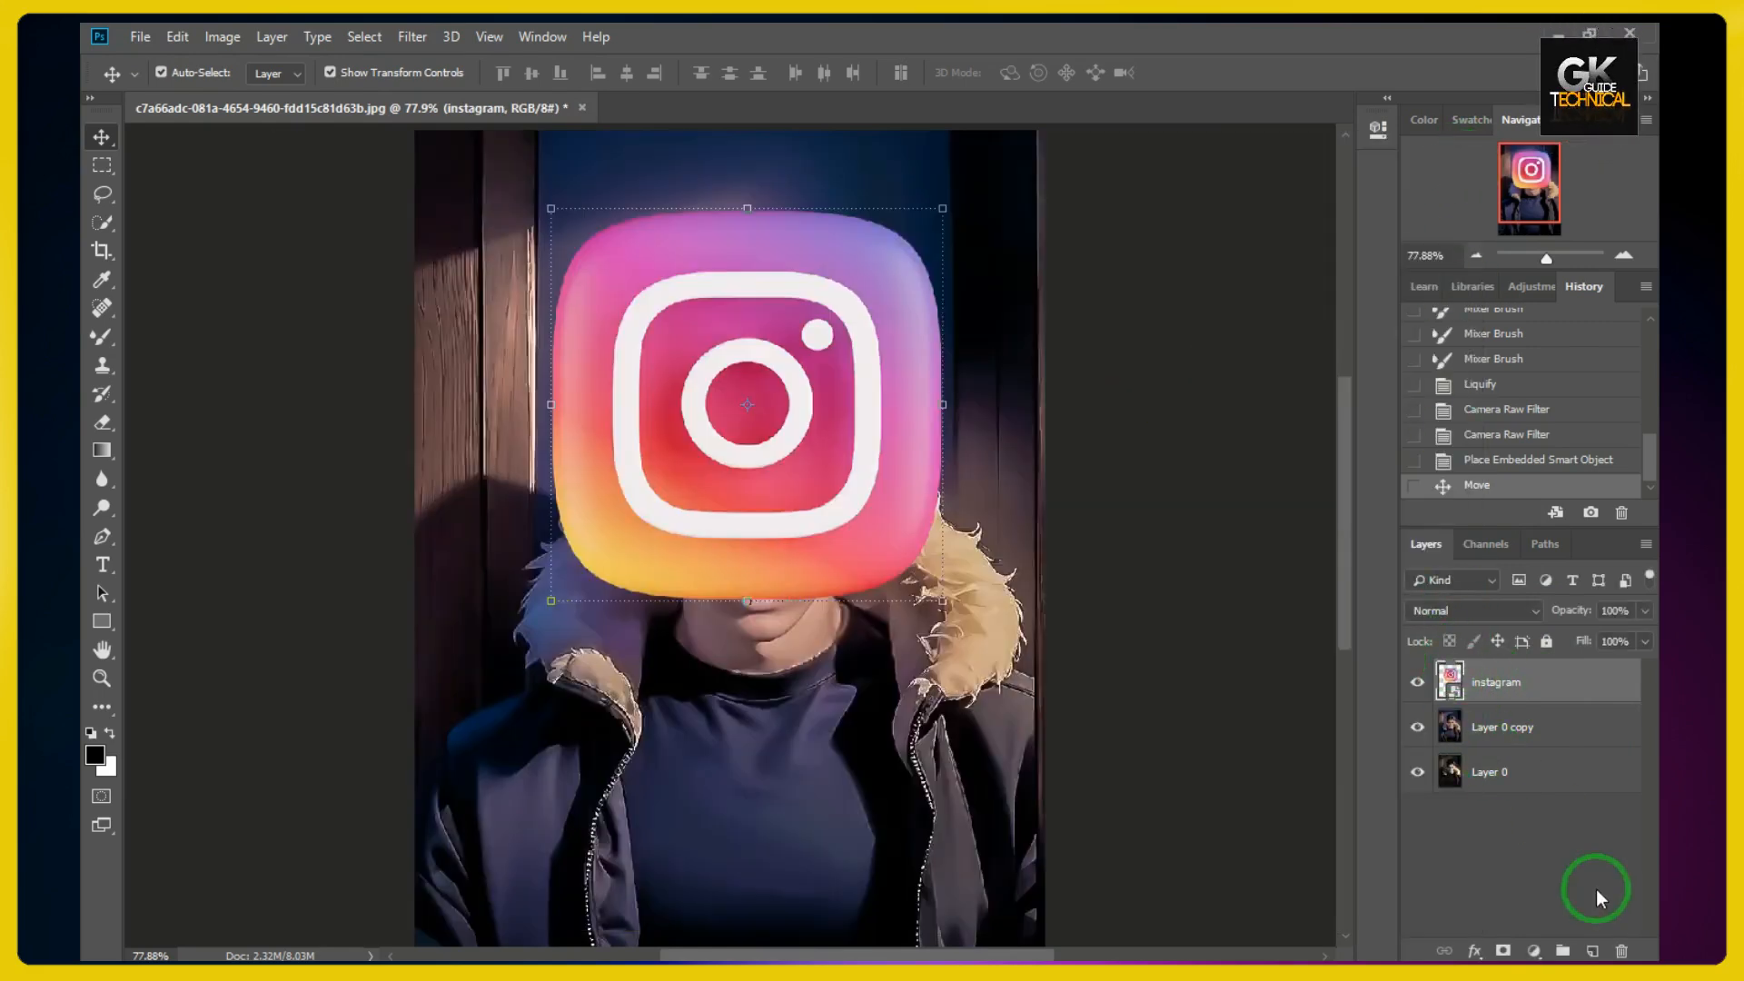
- Delete the instagram layer, and open the instagram image from the Icons folder on drive D: as its own document
{"action": "left_click", "coordinate": [1622, 950]}
{"action": "left_click", "coordinate": [765, 391]}
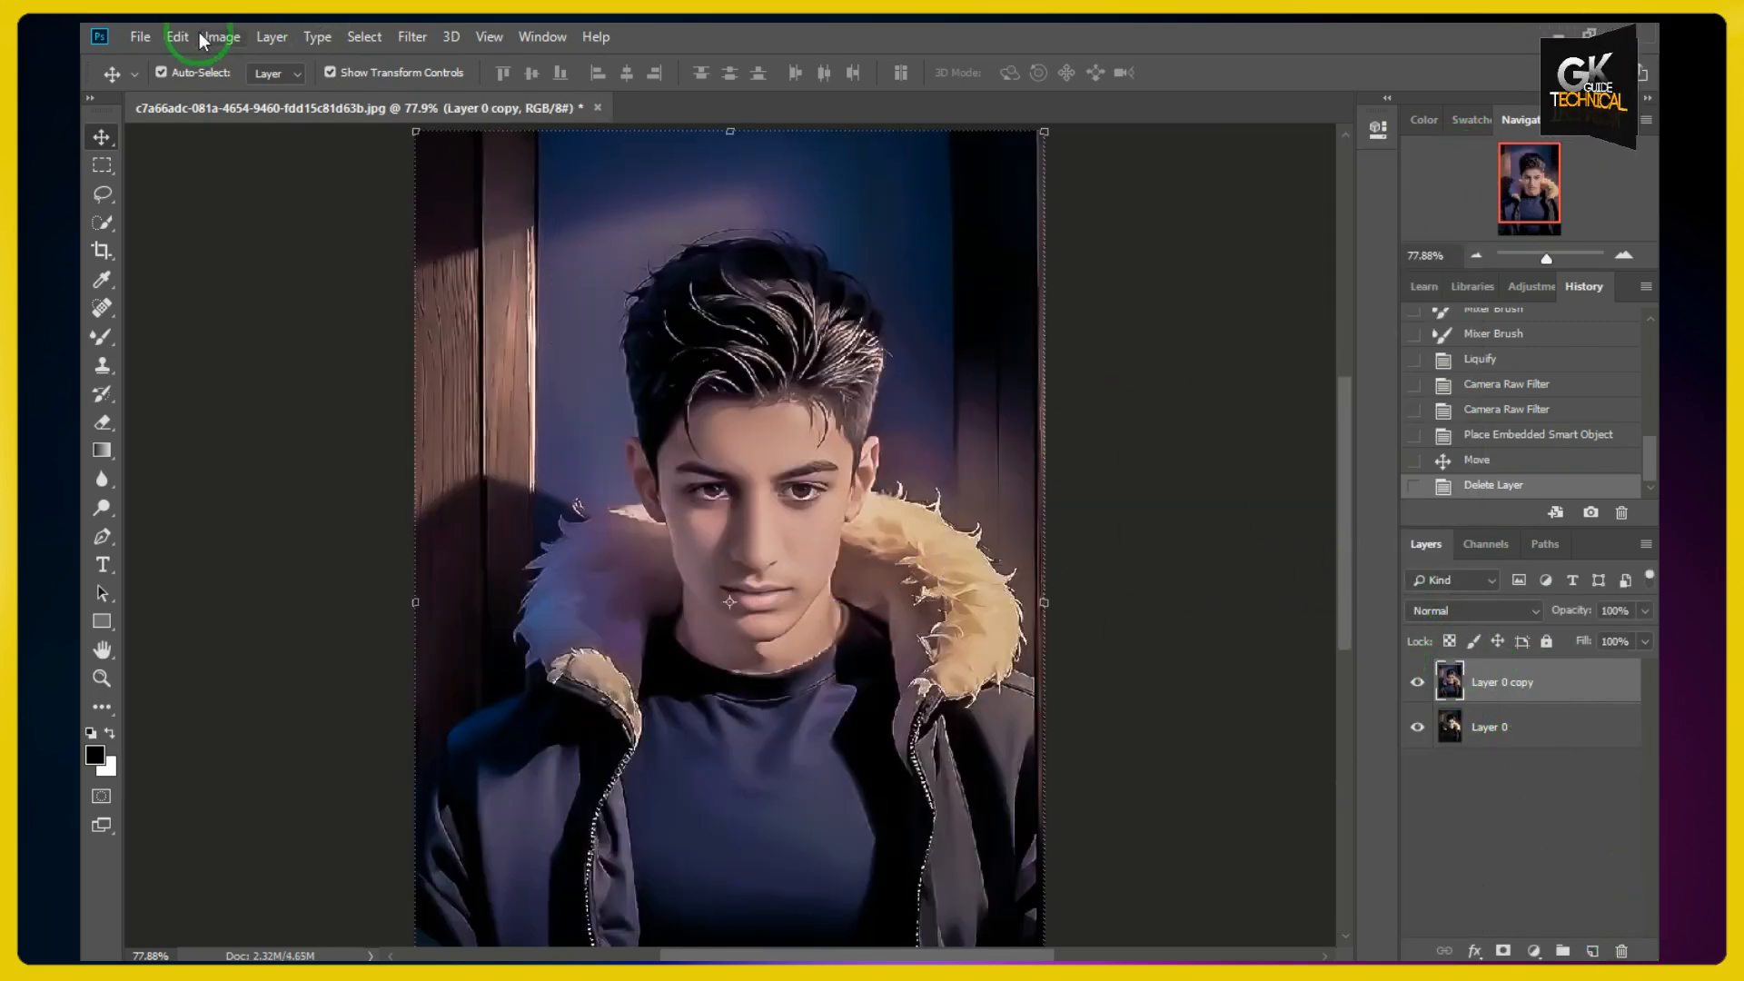
{"action": "left_click", "coordinate": [140, 36]}
{"action": "left_click", "coordinate": [159, 79]}
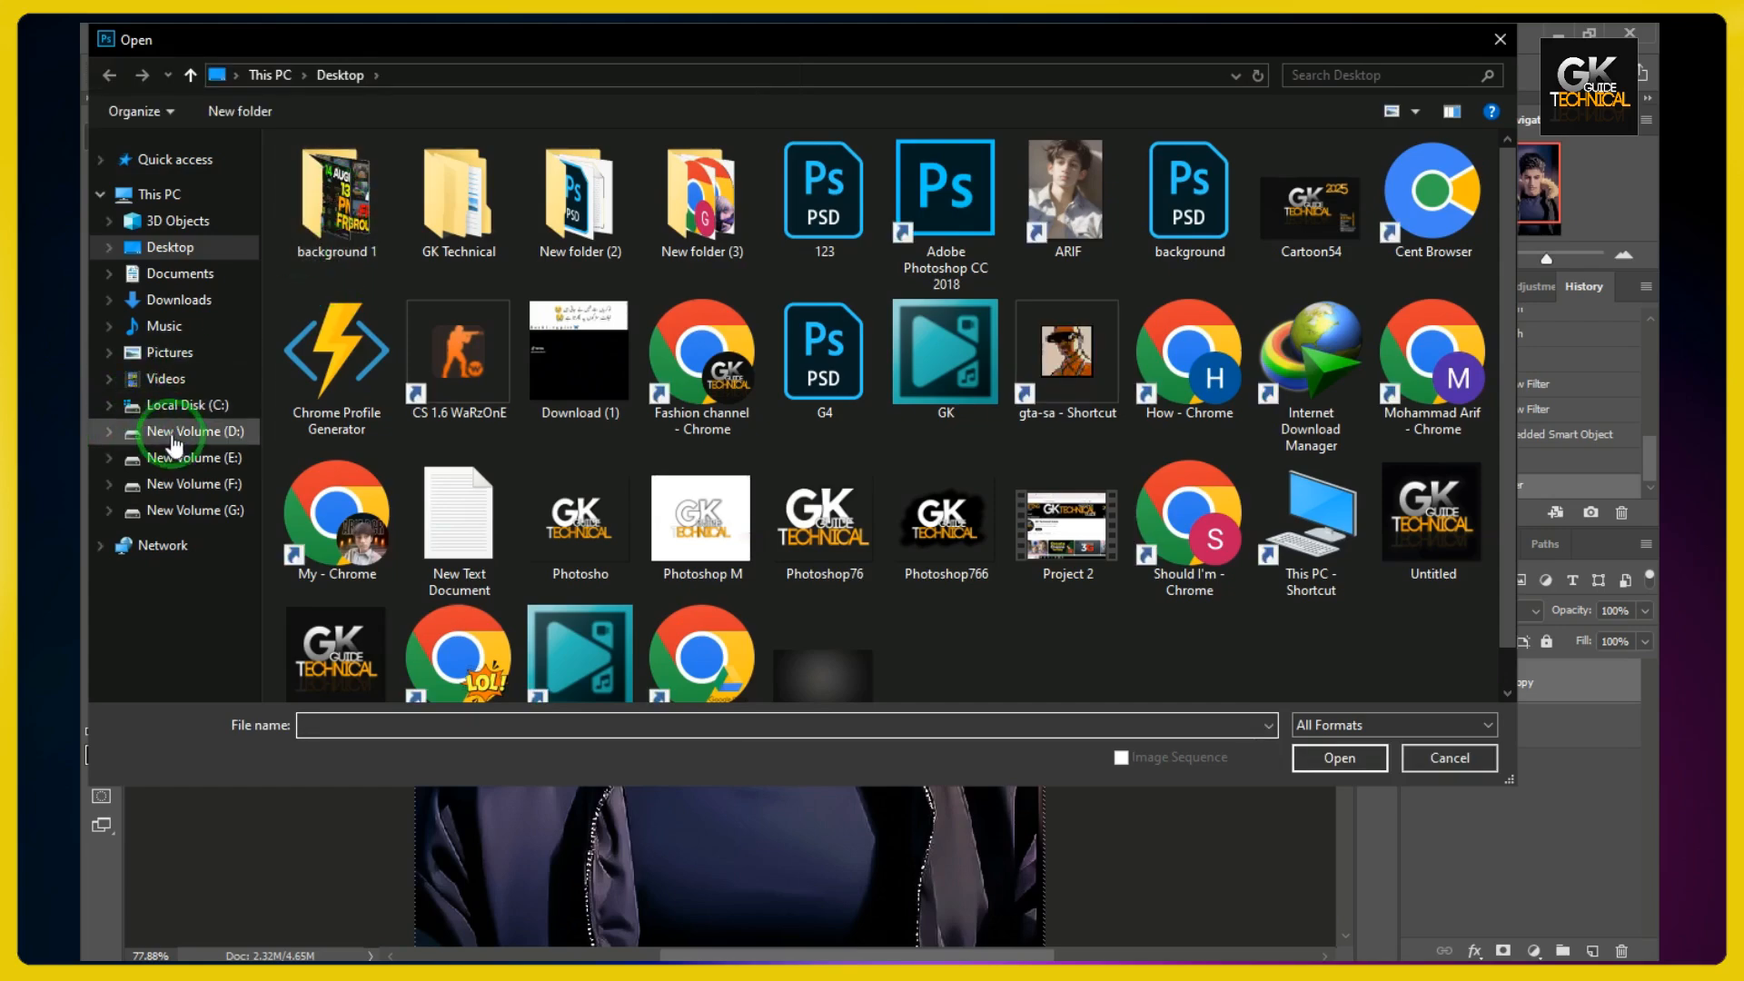
{"action": "left_click", "coordinate": [172, 436]}
{"action": "double_click", "coordinate": [350, 195]}
{"action": "scroll", "coordinate": [636, 355], "scroll_direction": "down", "scroll_amount": 8}
{"action": "scroll", "coordinate": [536, 395], "scroll_direction": "up", "scroll_amount": 5}
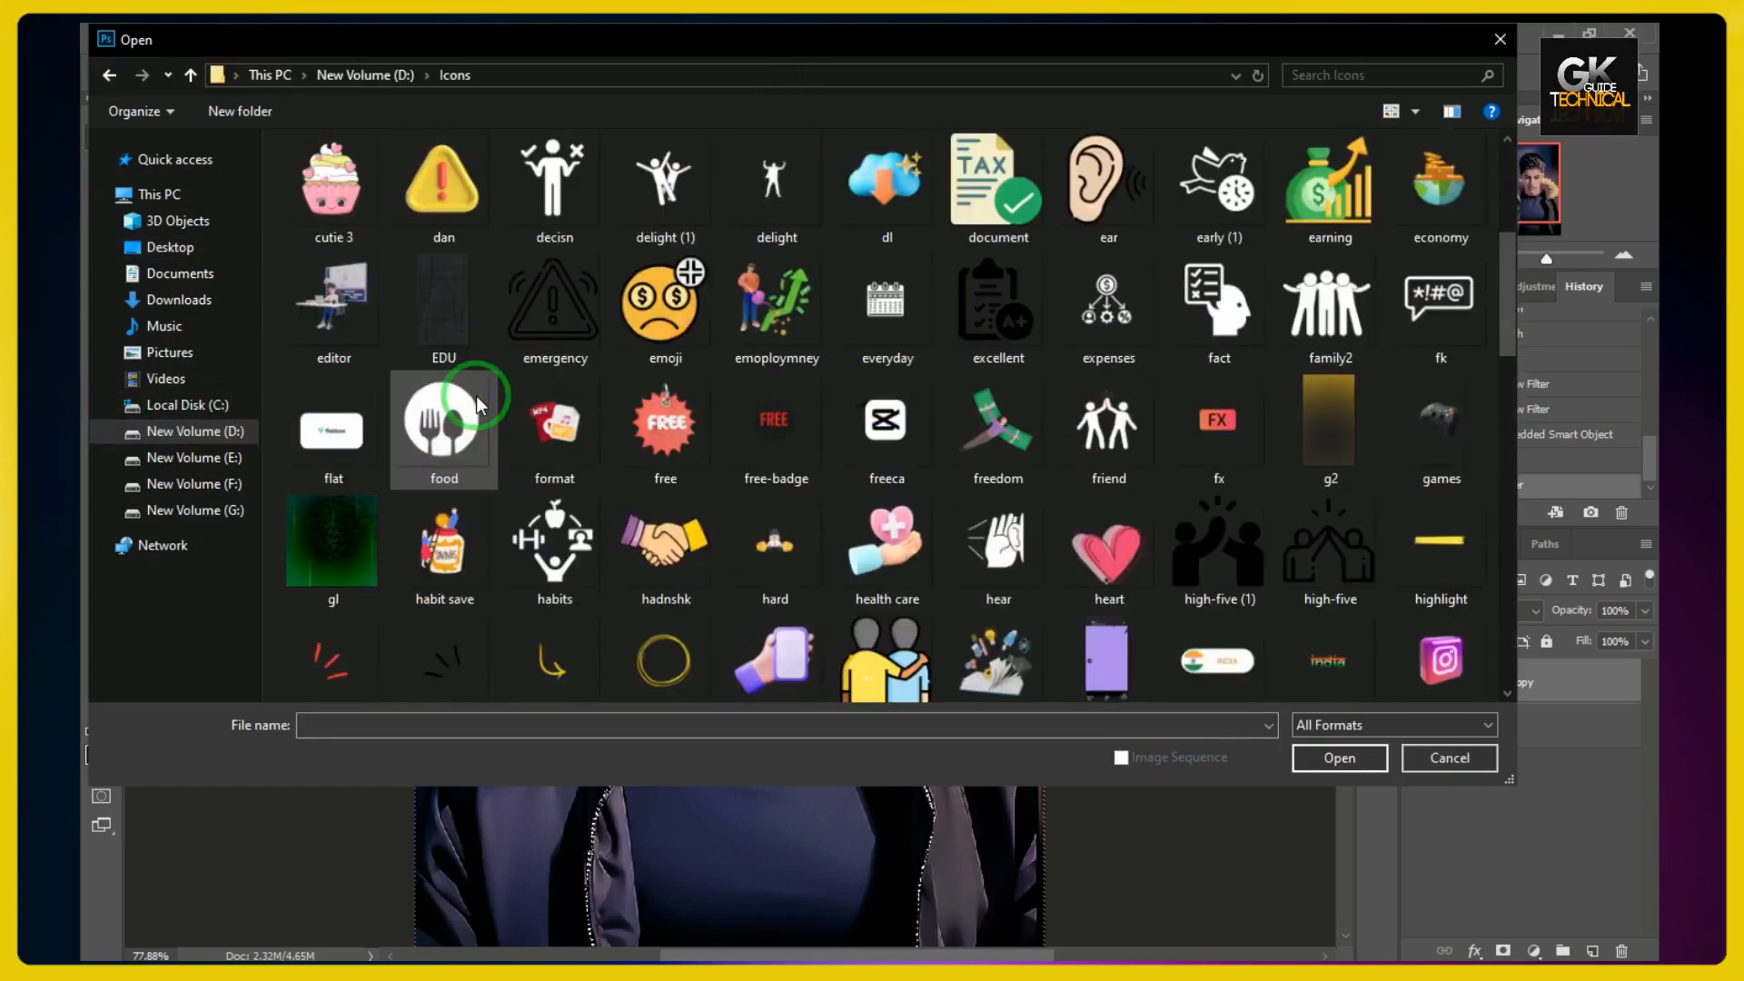
{"action": "scroll", "coordinate": [476, 395], "scroll_direction": "down", "scroll_amount": 3}
{"action": "double_click", "coordinate": [375, 505]}
- Bring the Instagram logo into the portrait document, position it over the head, and set its layer opacity to 13%
{"action": "left_click_drag", "start_coordinate": [739, 423], "coordinate": [695, 387]}
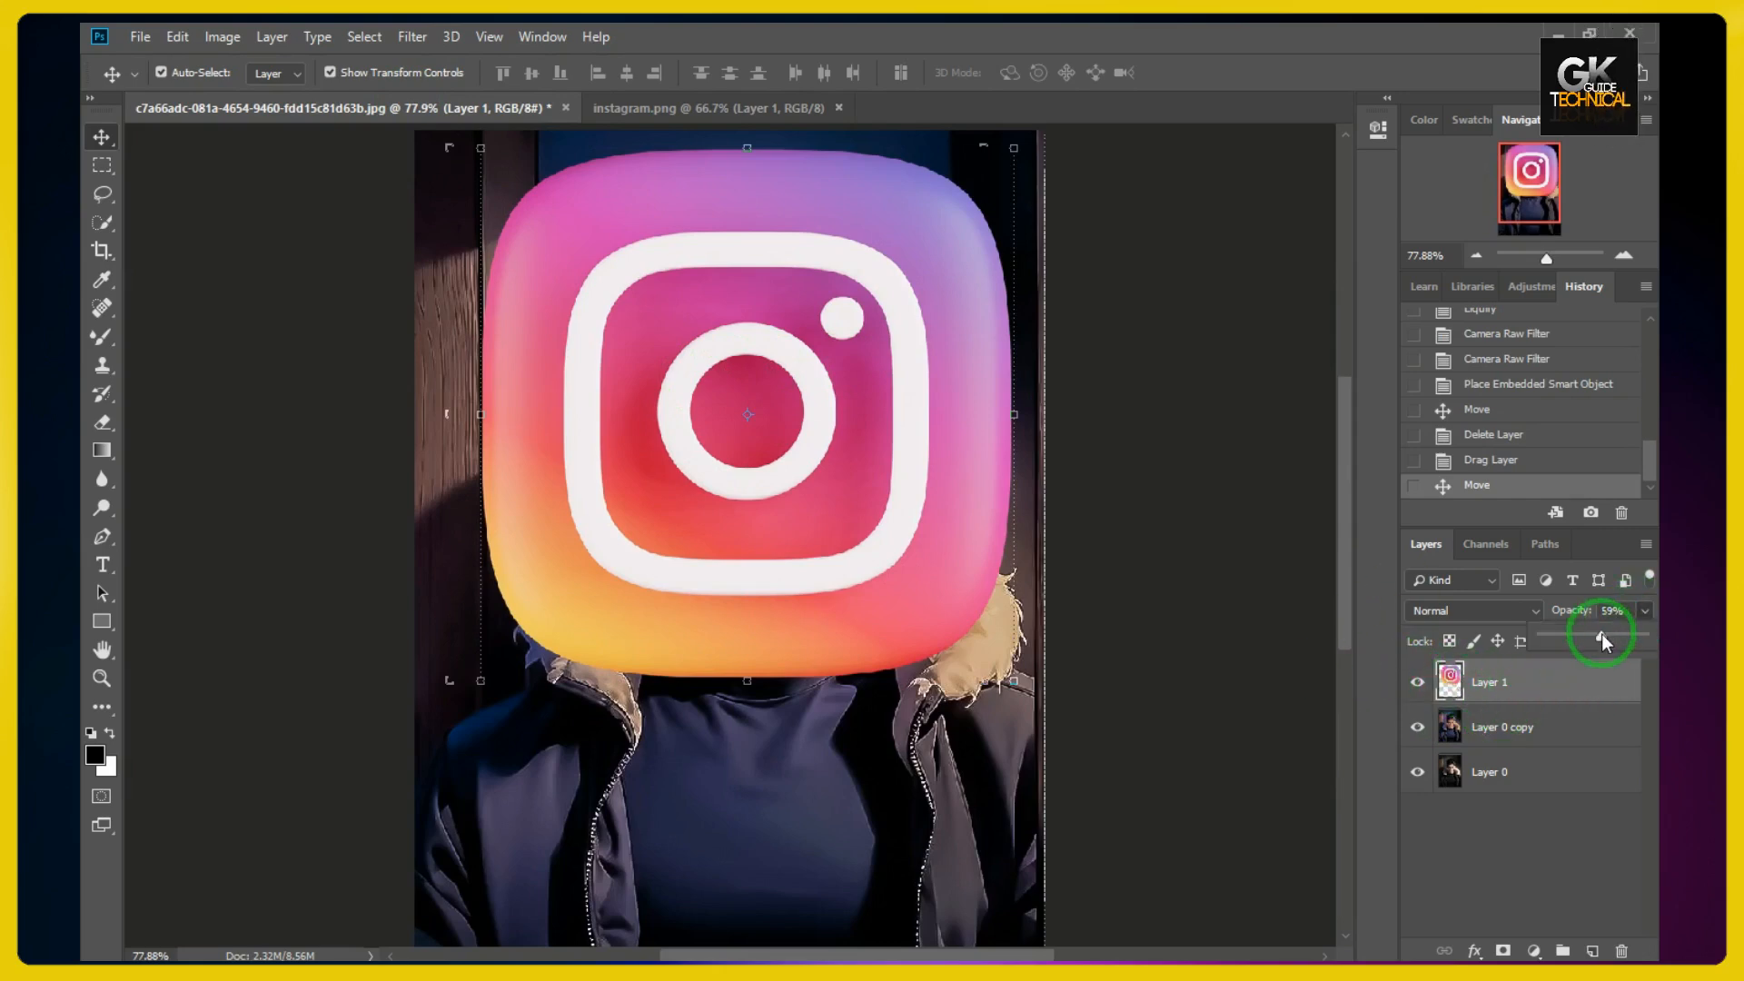
{"action": "left_click_drag", "start_coordinate": [1601, 632], "coordinate": [1556, 633]}
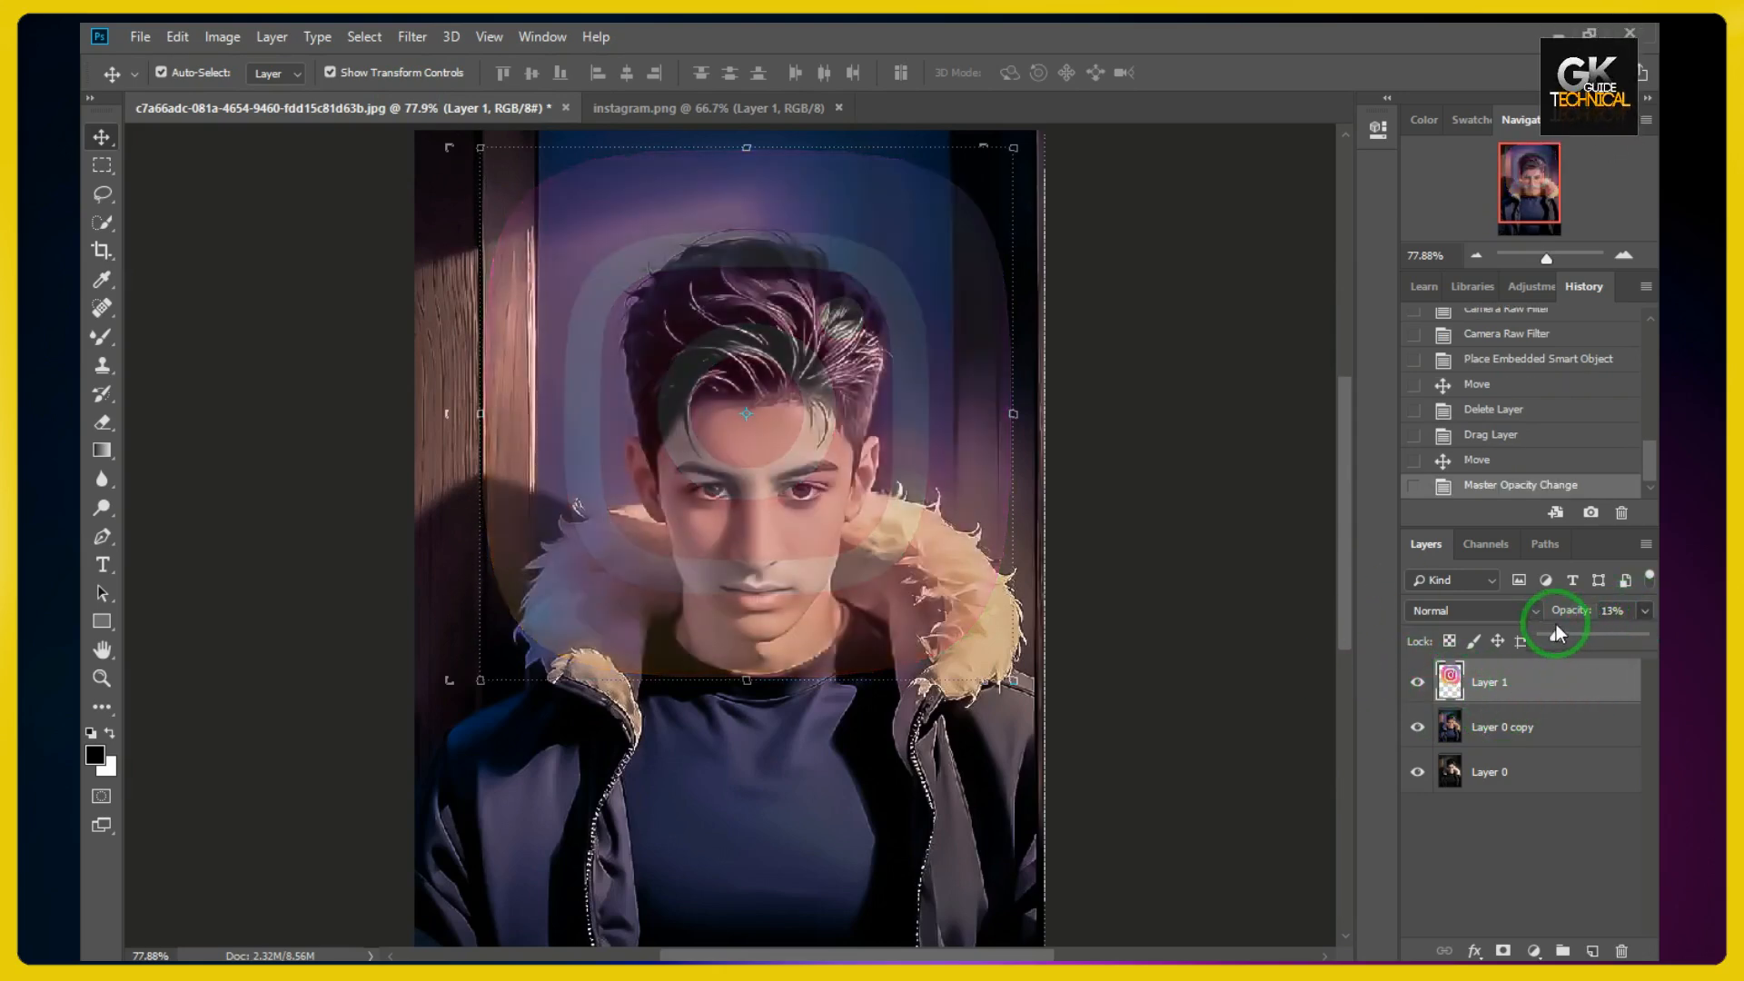
{"action": "left_click_drag", "start_coordinate": [965, 400], "coordinate": [925, 381]}
- Try erasing the logo over the left fur collar with the 34 px hard Eraser, and remove that stroke
{"action": "left_click_drag", "start_coordinate": [1555, 220], "coordinate": [1533, 188]}
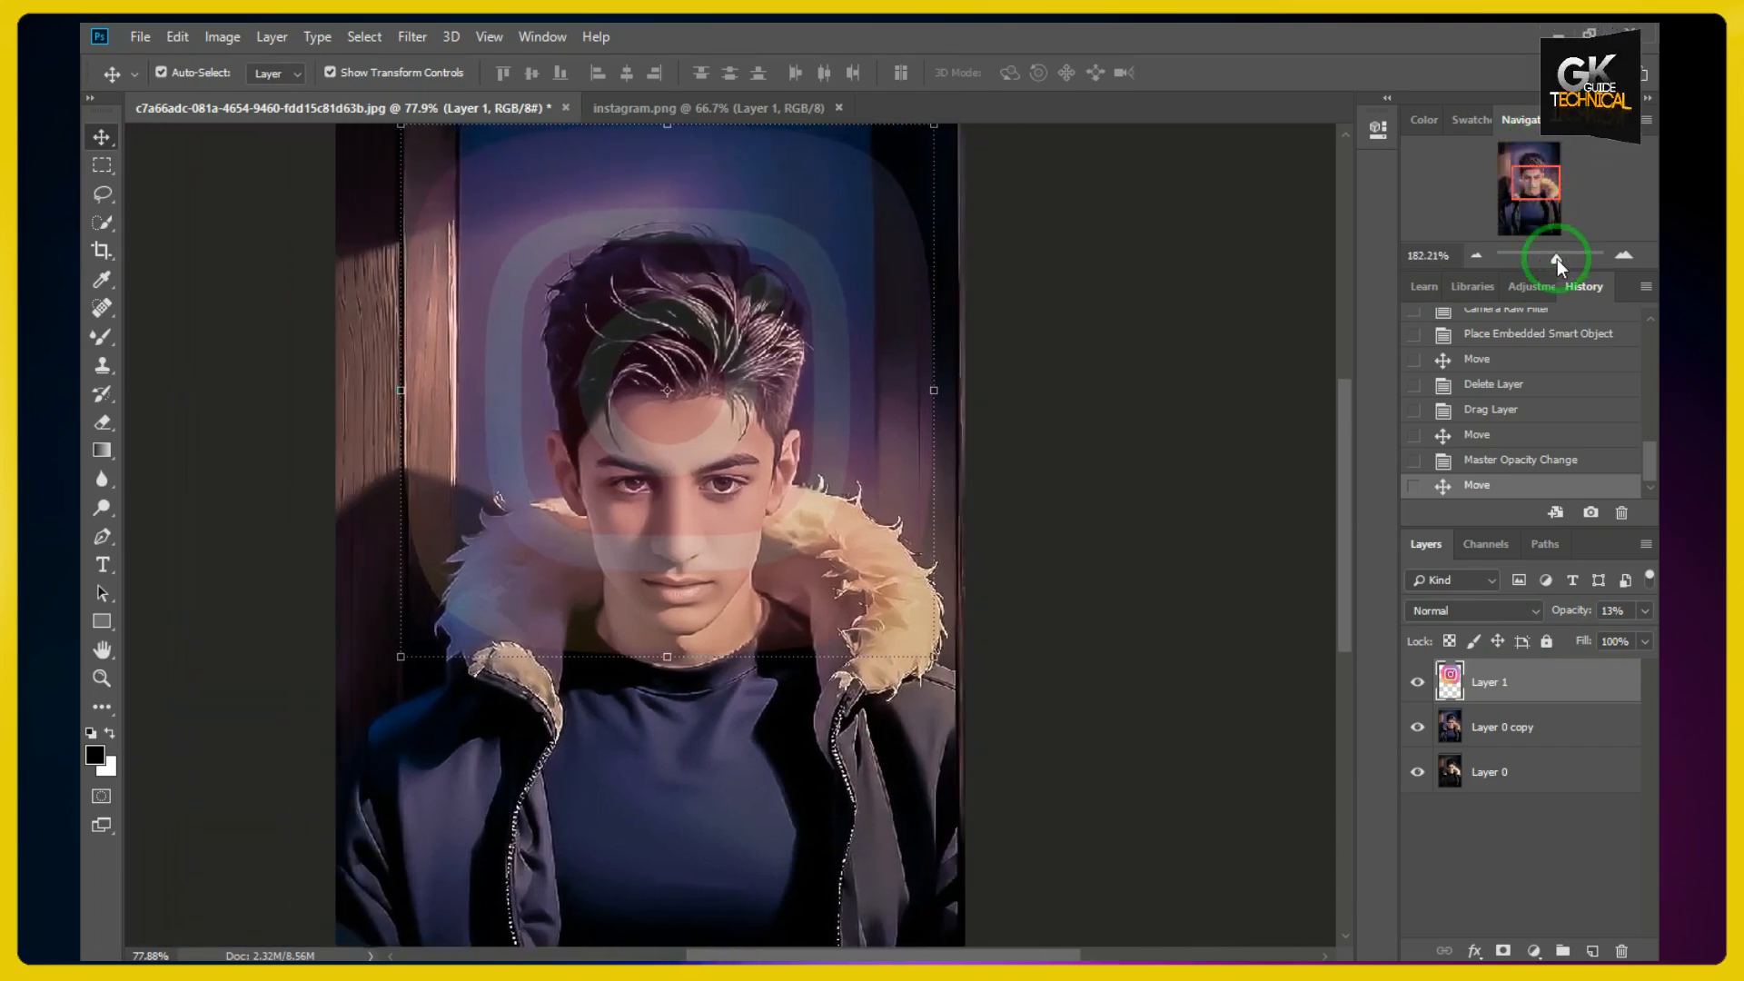
{"action": "left_click_drag", "start_coordinate": [1557, 262], "coordinate": [1553, 258]}
{"action": "left_click_drag", "start_coordinate": [934, 370], "coordinate": [1181, 287]}
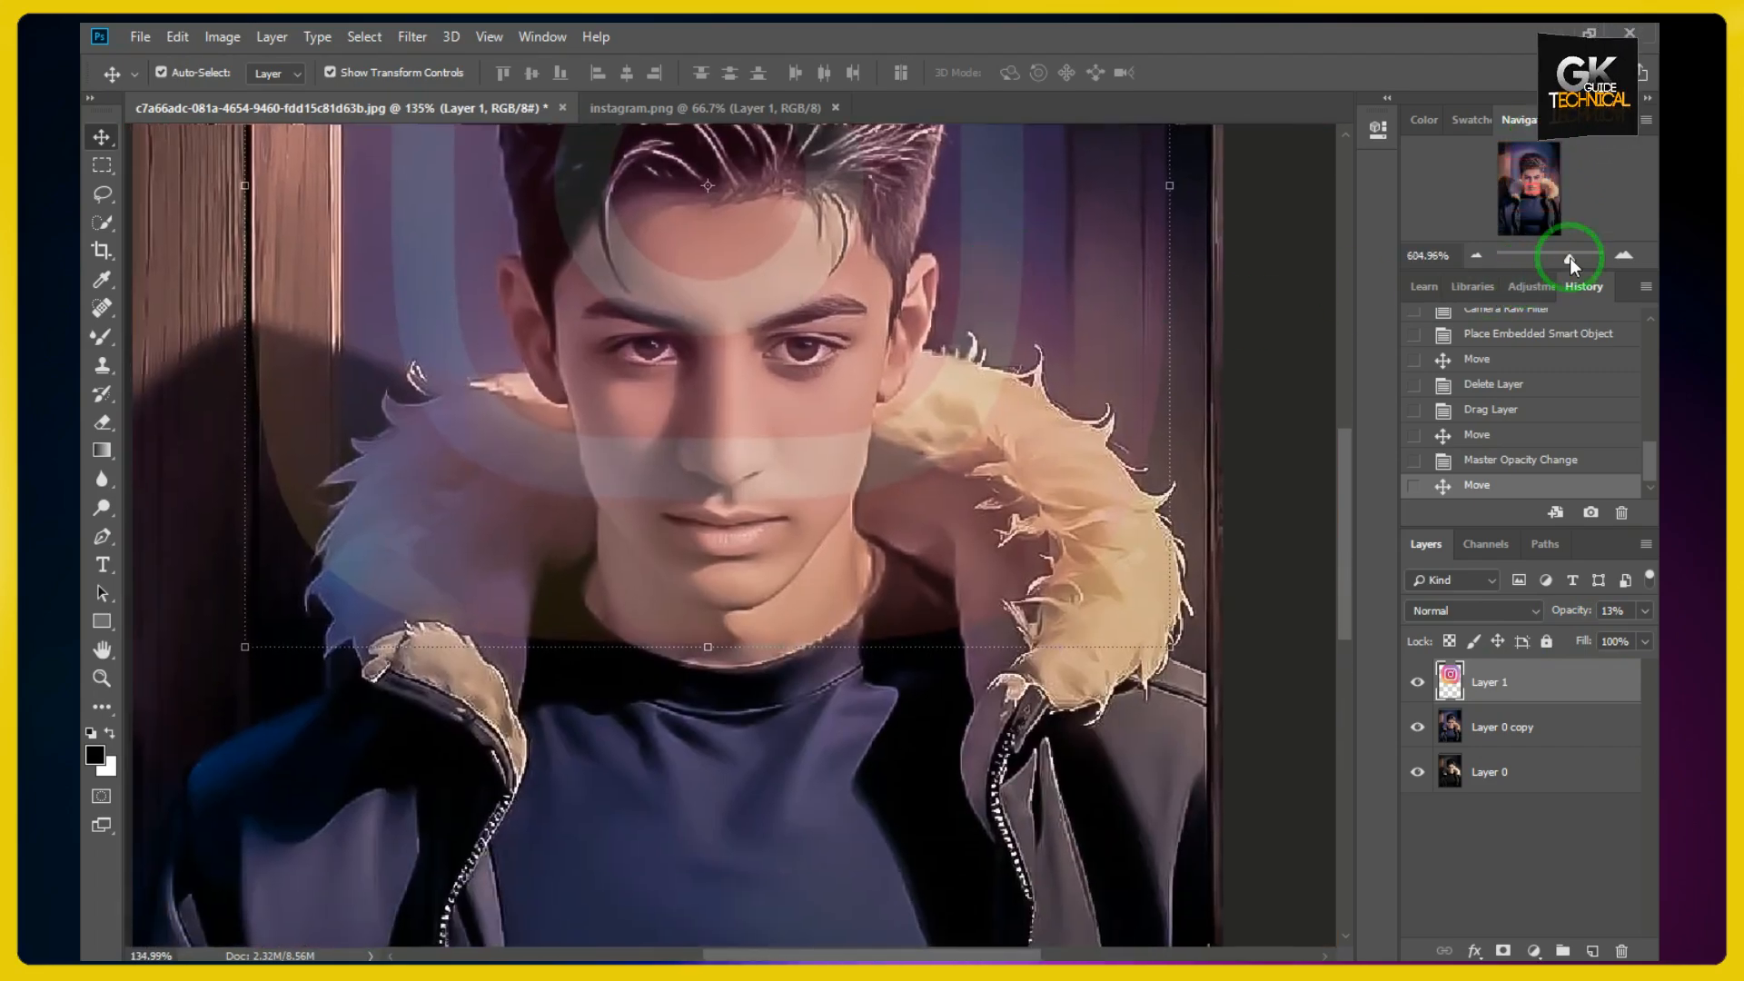
{"action": "left_click_drag", "start_coordinate": [1570, 258], "coordinate": [1561, 258]}
{"action": "left_click_drag", "start_coordinate": [506, 422], "coordinate": [963, 454]}
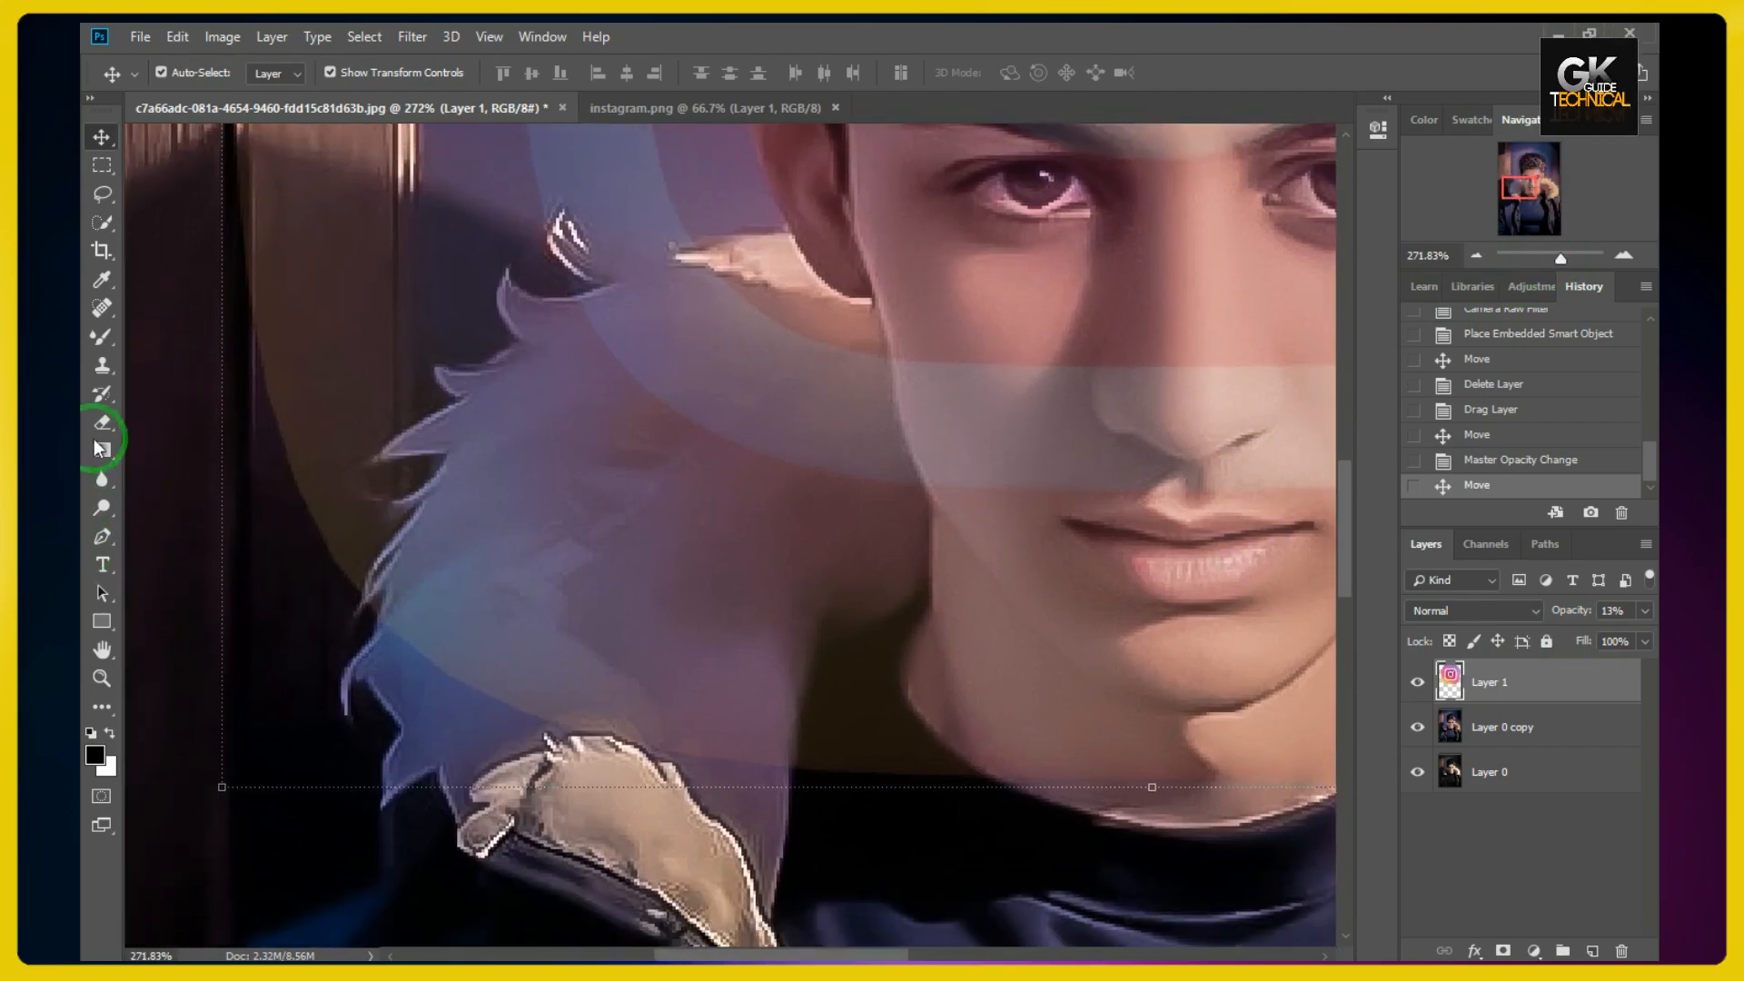
{"action": "left_click", "coordinate": [102, 425]}
{"action": "right_click", "coordinate": [463, 521]}
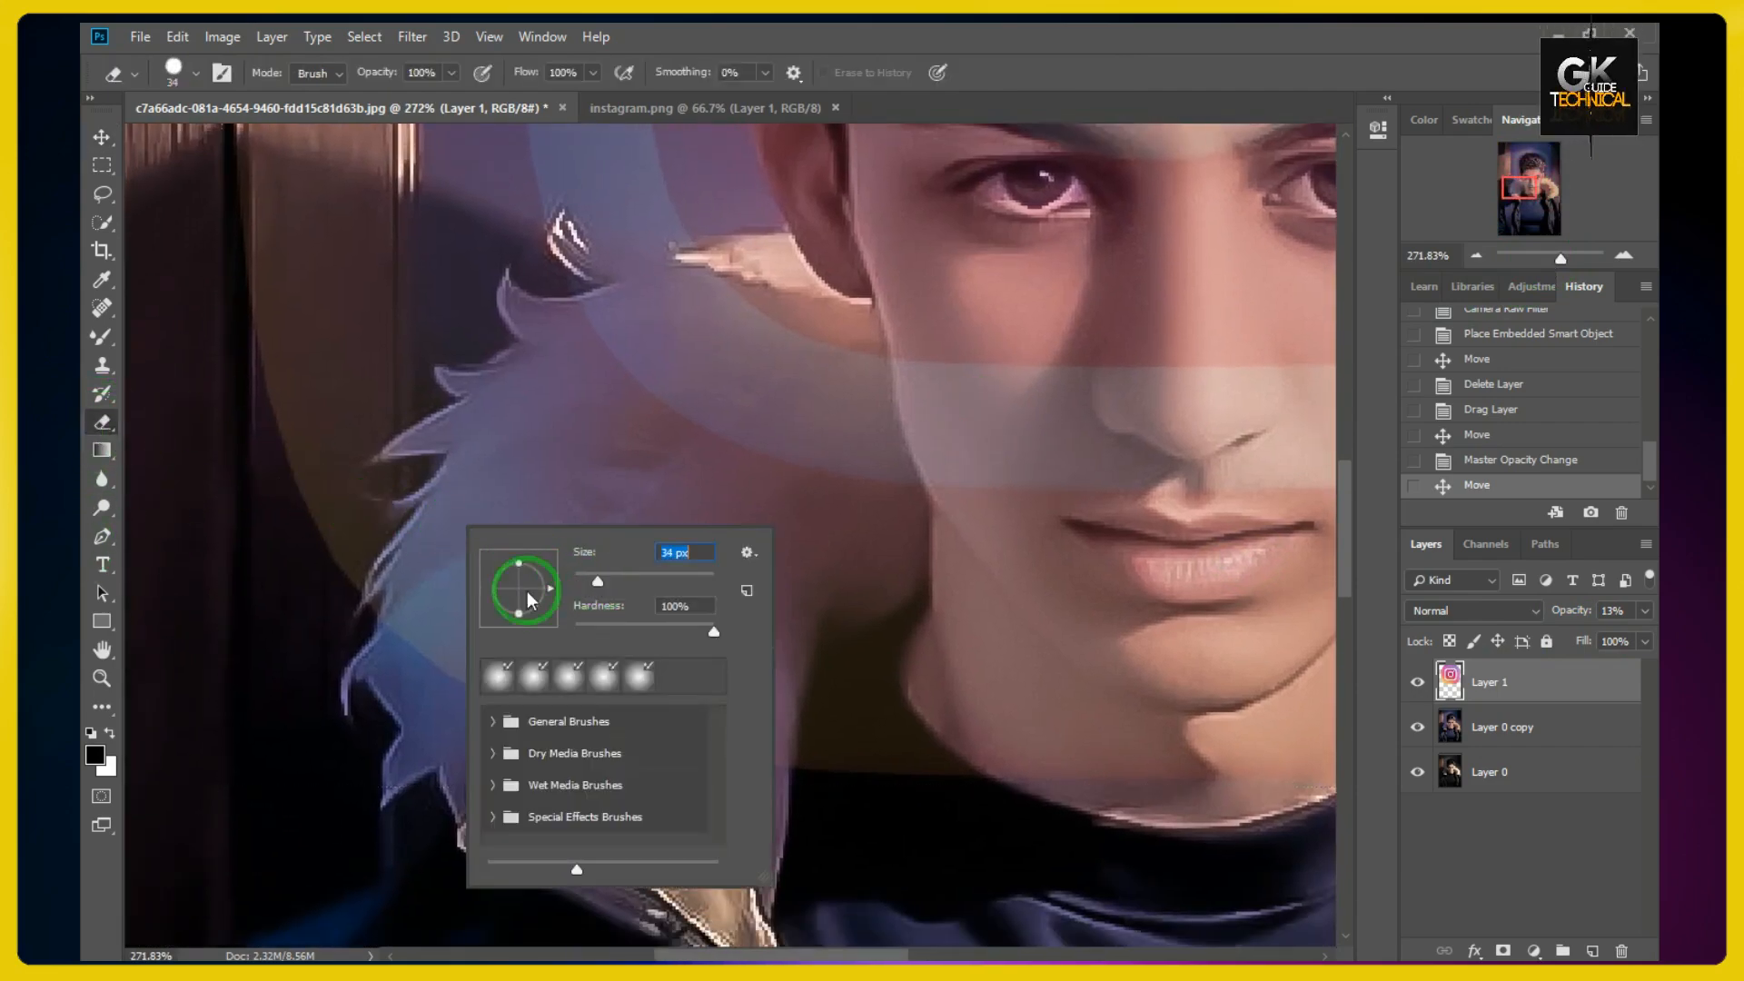
{"action": "left_click", "coordinate": [416, 648]}
{"action": "mouse_move", "coordinate": [428, 596]}
{"action": "left_mouse_down"}
{"action": "mouse_move", "coordinate": [428, 557]}
{"action": "mouse_move", "coordinate": [491, 484]}
{"action": "left_mouse_up"}
{"action": "left_click", "coordinate": [1622, 518]}
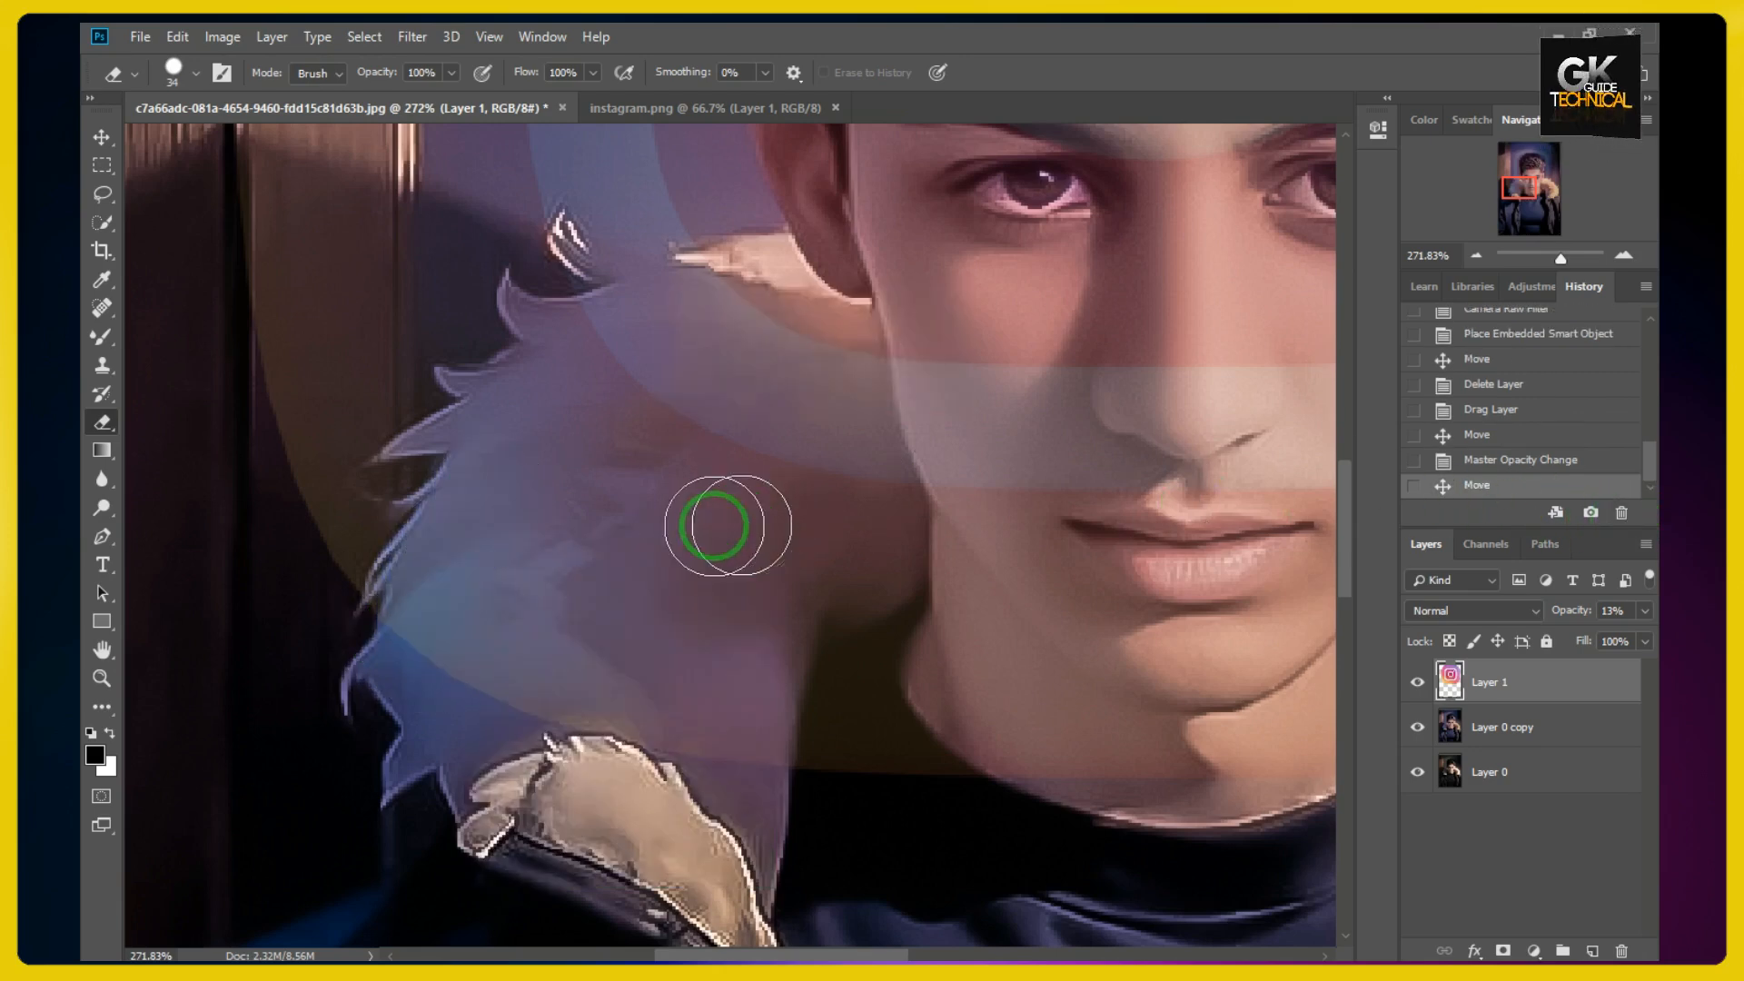
- Erase the logo from the left fur collar up to the ear with a Soft Round eraser at 20 px
{"action": "right_click", "coordinate": [565, 569]}
{"action": "left_click", "coordinate": [588, 761]}
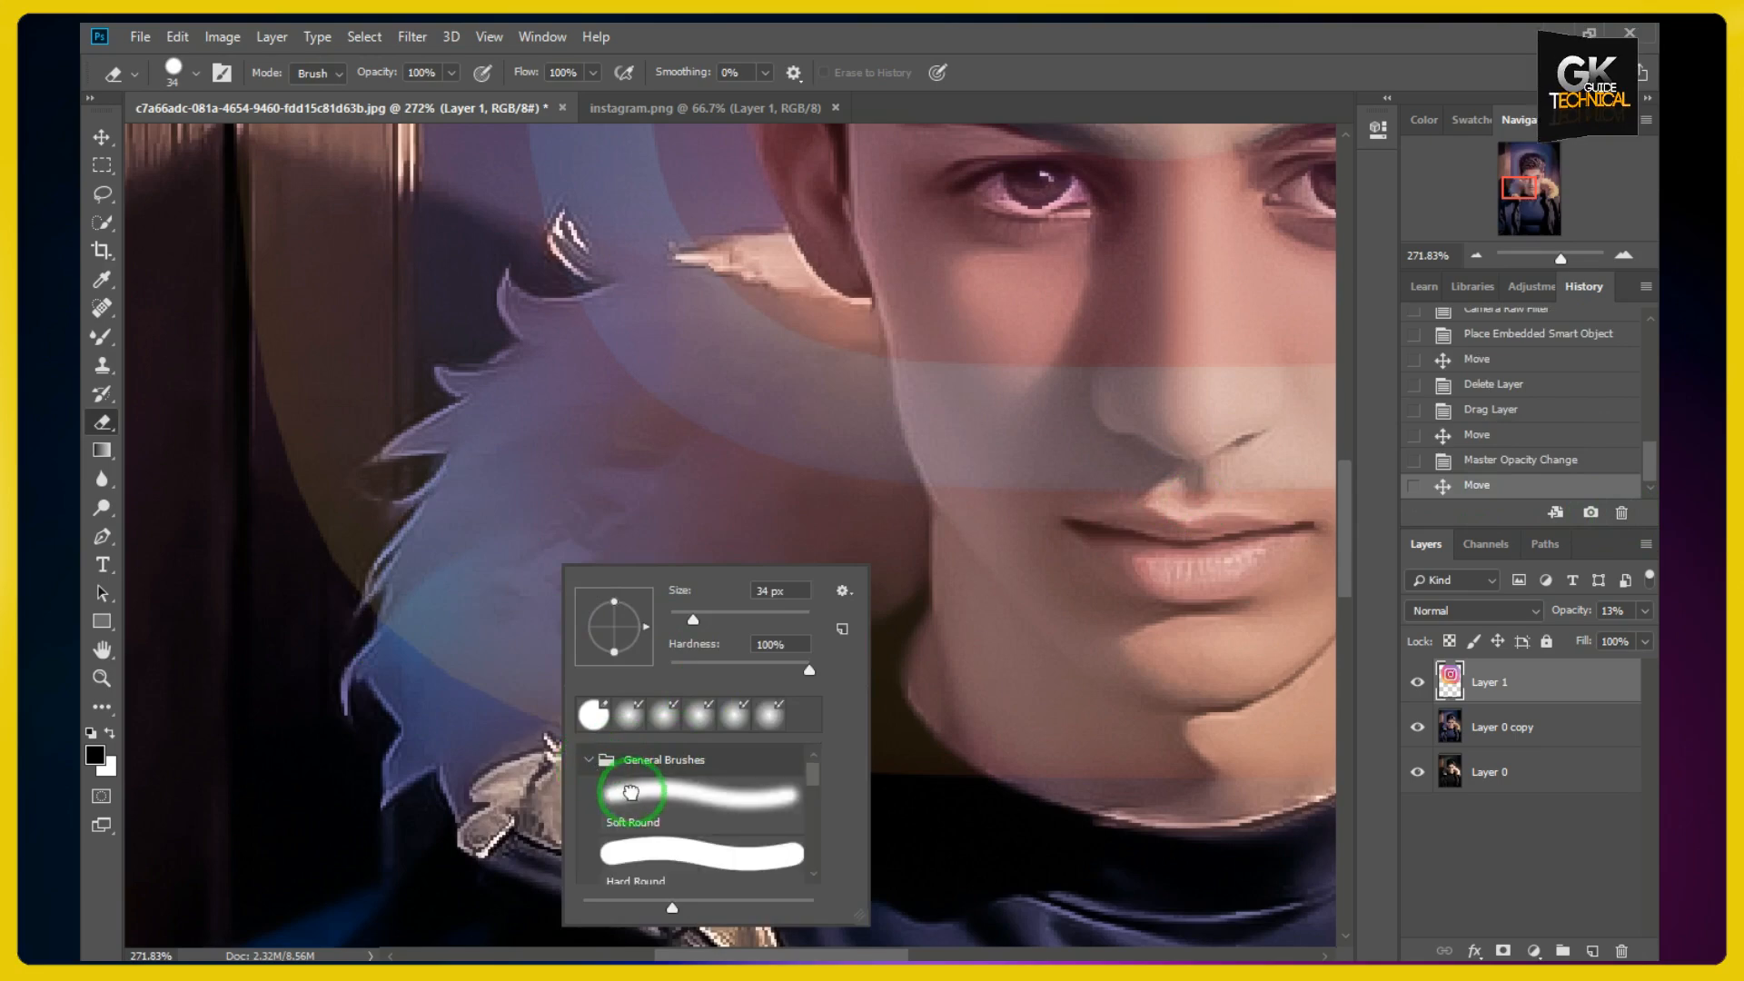
{"action": "double_click", "coordinate": [654, 809]}
{"action": "mouse_move", "coordinate": [487, 520]}
{"action": "left_mouse_down"}
{"action": "mouse_move", "coordinate": [472, 478]}
{"action": "mouse_move", "coordinate": [475, 428]}
{"action": "left_mouse_up"}
{"action": "right_click", "coordinate": [475, 428]}
{"action": "left_click_drag", "start_coordinate": [615, 486], "coordinate": [609, 486]}
{"action": "key", "text": "Return"}
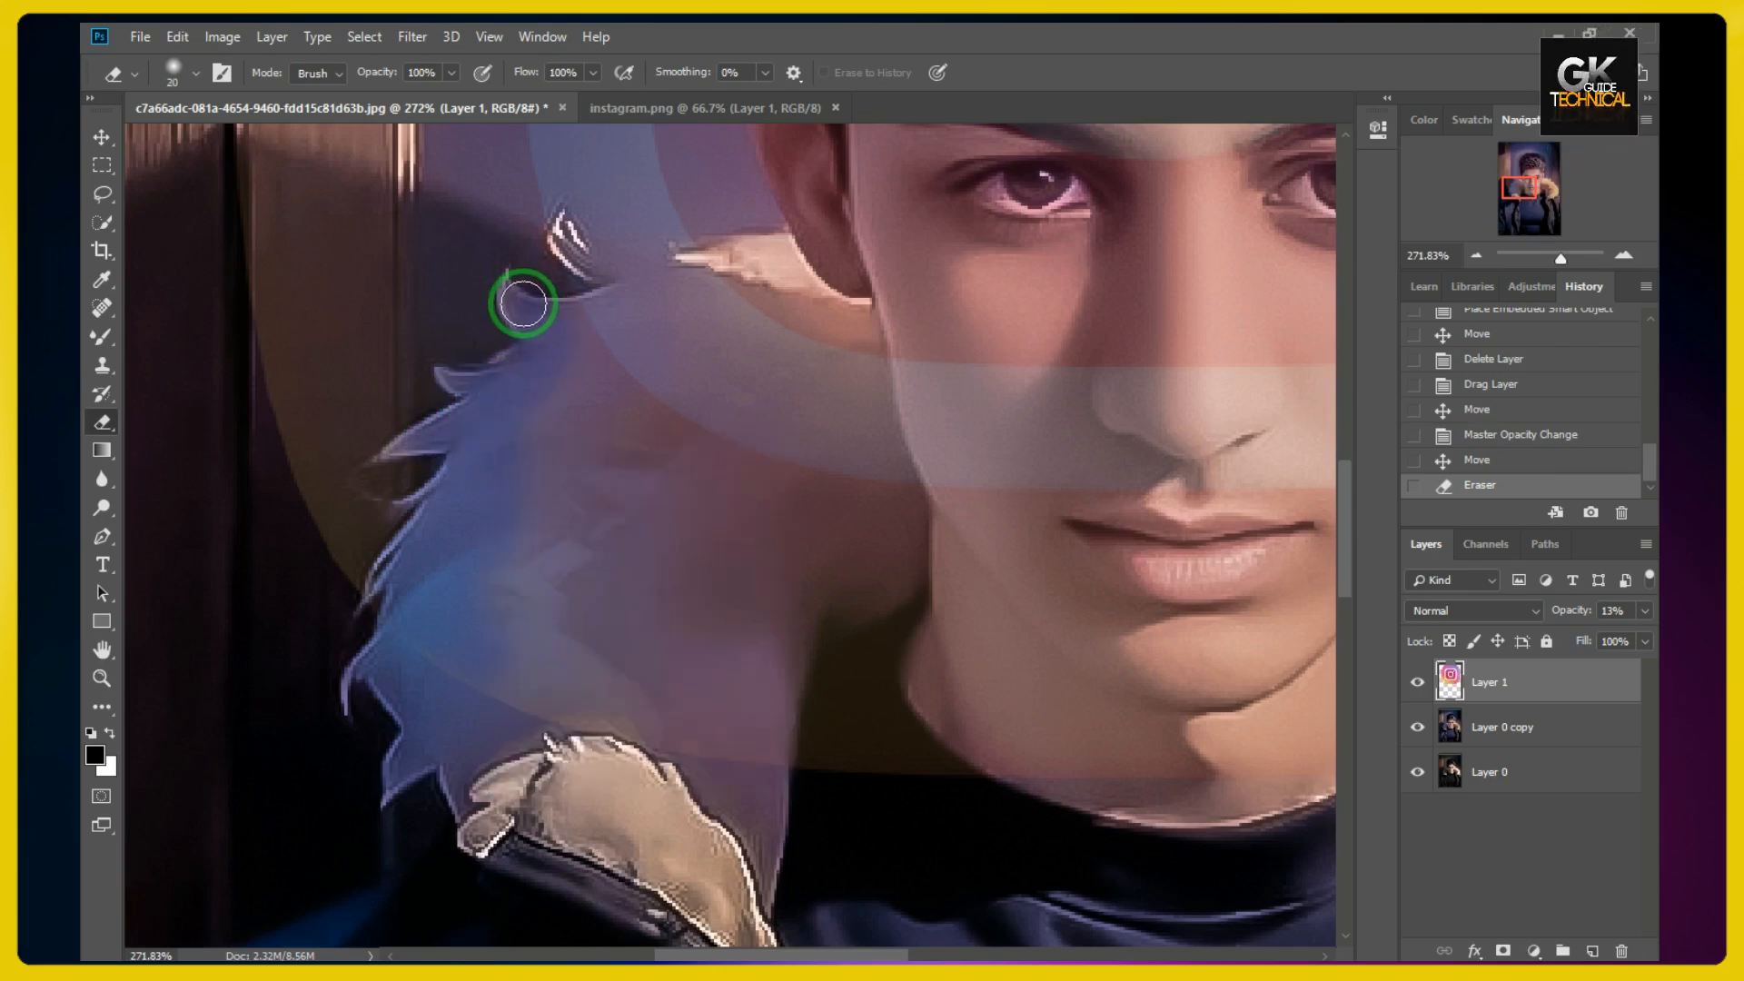
{"action": "mouse_move", "coordinate": [523, 303]}
{"action": "left_mouse_down"}
{"action": "mouse_move", "coordinate": [596, 315]}
{"action": "mouse_move", "coordinate": [612, 291]}
{"action": "mouse_move", "coordinate": [584, 252]}
{"action": "mouse_move", "coordinate": [811, 245]}
{"action": "mouse_move", "coordinate": [606, 412]}
{"action": "left_mouse_up"}
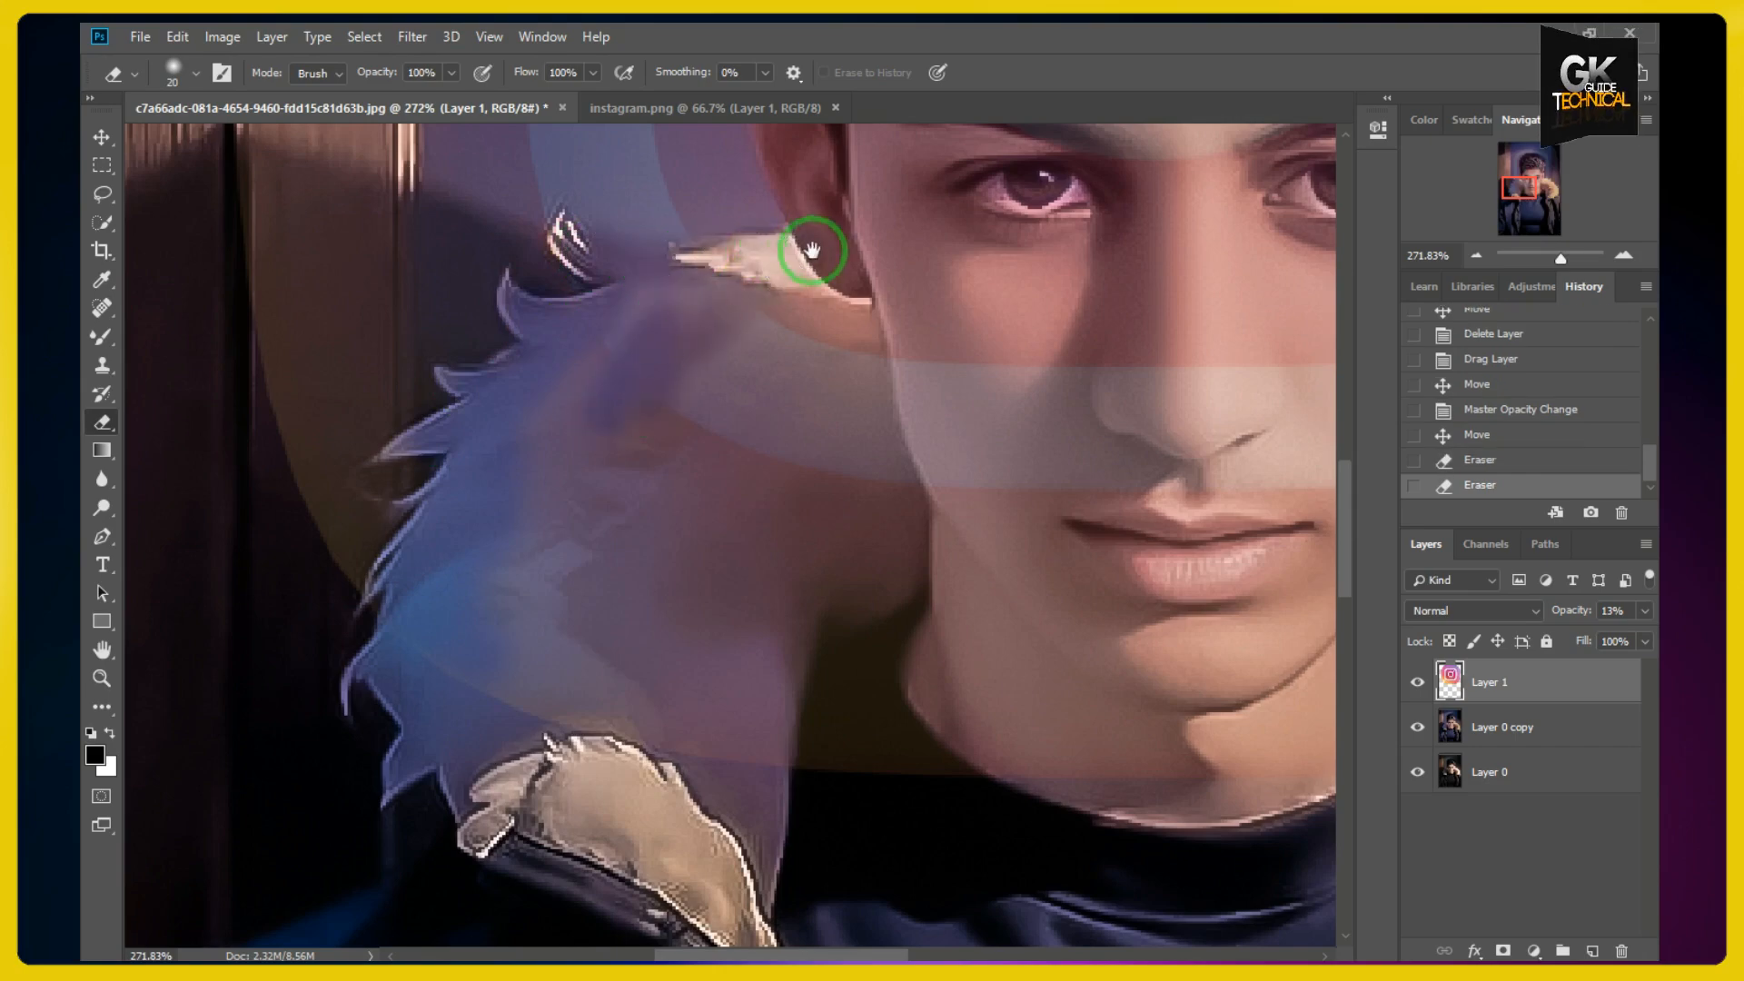
{"action": "key", "text": "space"}
{"action": "mouse_move", "coordinate": [812, 252]}
{"action": "left_mouse_down"}
{"action": "mouse_move", "coordinate": [804, 569]}
{"action": "mouse_move", "coordinate": [833, 331]}
{"action": "mouse_move", "coordinate": [773, 579]}
{"action": "mouse_move", "coordinate": [780, 625]}
{"action": "left_mouse_up"}
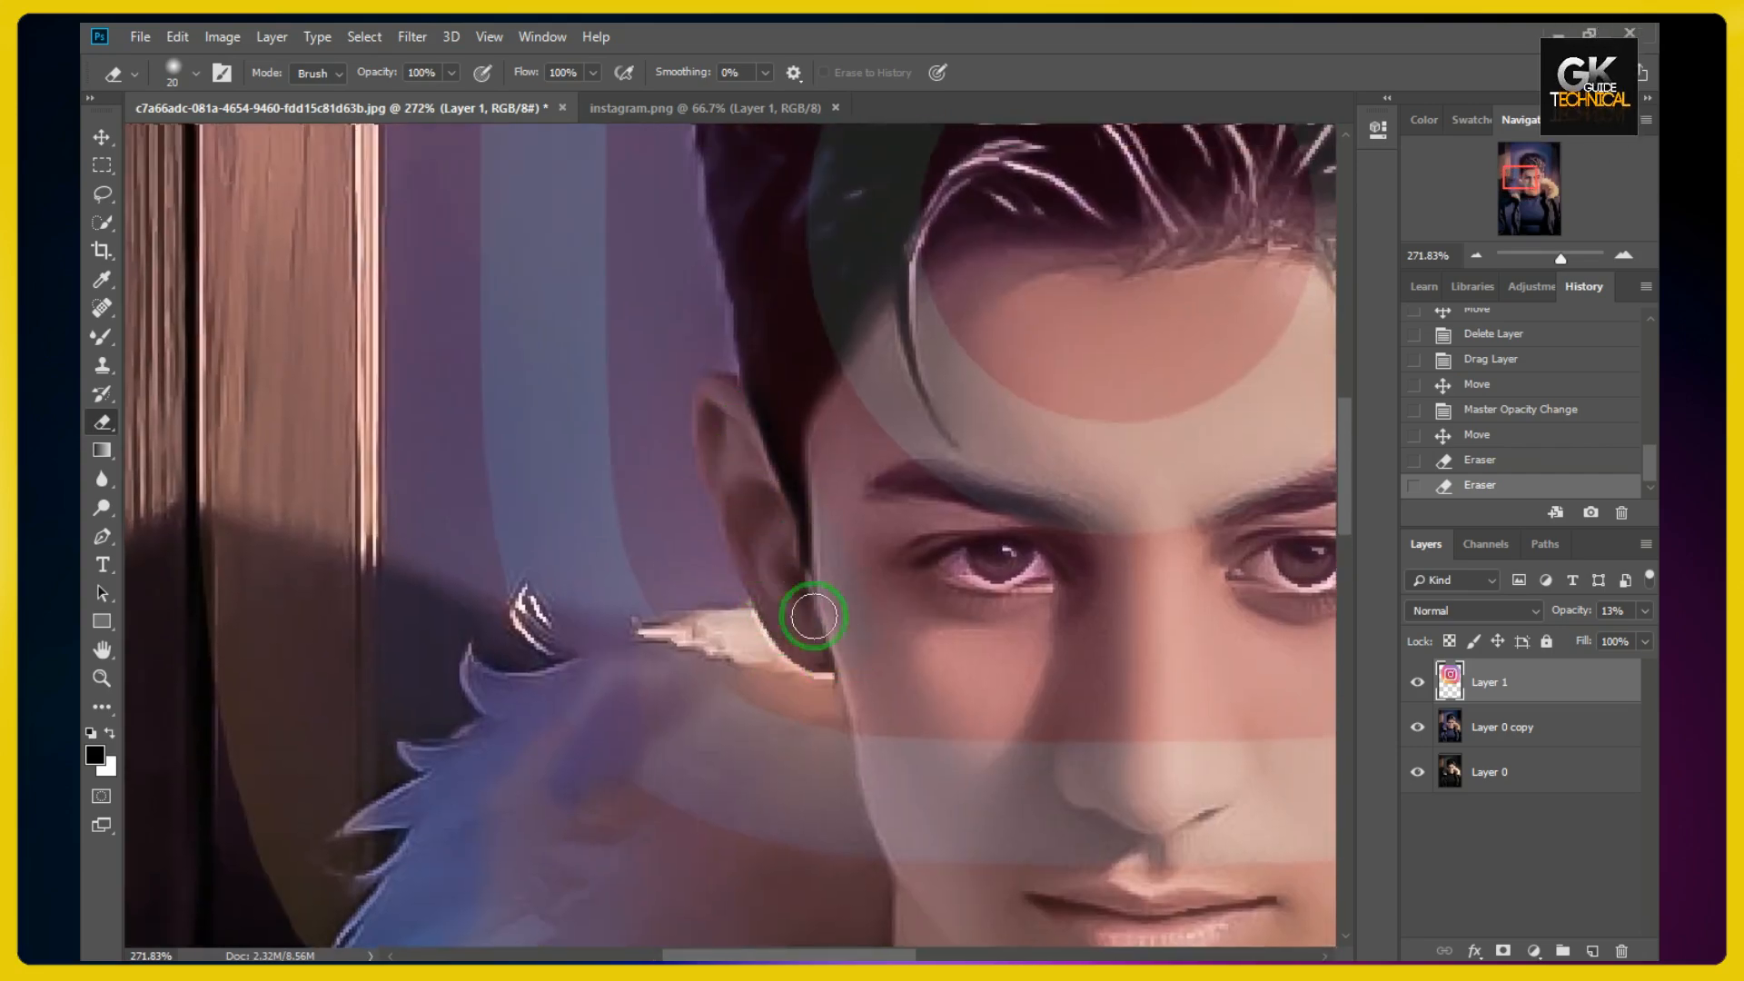
{"action": "left_click_drag", "start_coordinate": [684, 663], "coordinate": [807, 647]}
- Erase the logo along the hair outline, right ear and right fur collar, enlarging the soft eraser to 48 px
{"action": "left_click_drag", "start_coordinate": [825, 491], "coordinate": [808, 840]}
{"action": "mouse_move", "coordinate": [774, 761]}
{"action": "left_mouse_down"}
{"action": "mouse_move", "coordinate": [756, 712]}
{"action": "mouse_move", "coordinate": [756, 790]}
{"action": "mouse_move", "coordinate": [832, 597]}
{"action": "mouse_move", "coordinate": [982, 638]}
{"action": "mouse_move", "coordinate": [984, 654]}
{"action": "mouse_move", "coordinate": [802, 590]}
{"action": "mouse_move", "coordinate": [764, 534]}
{"action": "mouse_move", "coordinate": [764, 578]}
{"action": "mouse_move", "coordinate": [743, 399]}
{"action": "mouse_move", "coordinate": [813, 249]}
{"action": "mouse_move", "coordinate": [611, 603]}
{"action": "left_mouse_up"}
{"action": "right_click", "coordinate": [827, 599]}
{"action": "mouse_move", "coordinate": [749, 511]}
{"action": "left_mouse_down"}
{"action": "mouse_move", "coordinate": [864, 487]}
{"action": "mouse_move", "coordinate": [903, 499]}
{"action": "mouse_move", "coordinate": [891, 460]}
{"action": "mouse_move", "coordinate": [1054, 523]}
{"action": "mouse_move", "coordinate": [611, 386]}
{"action": "left_mouse_up"}
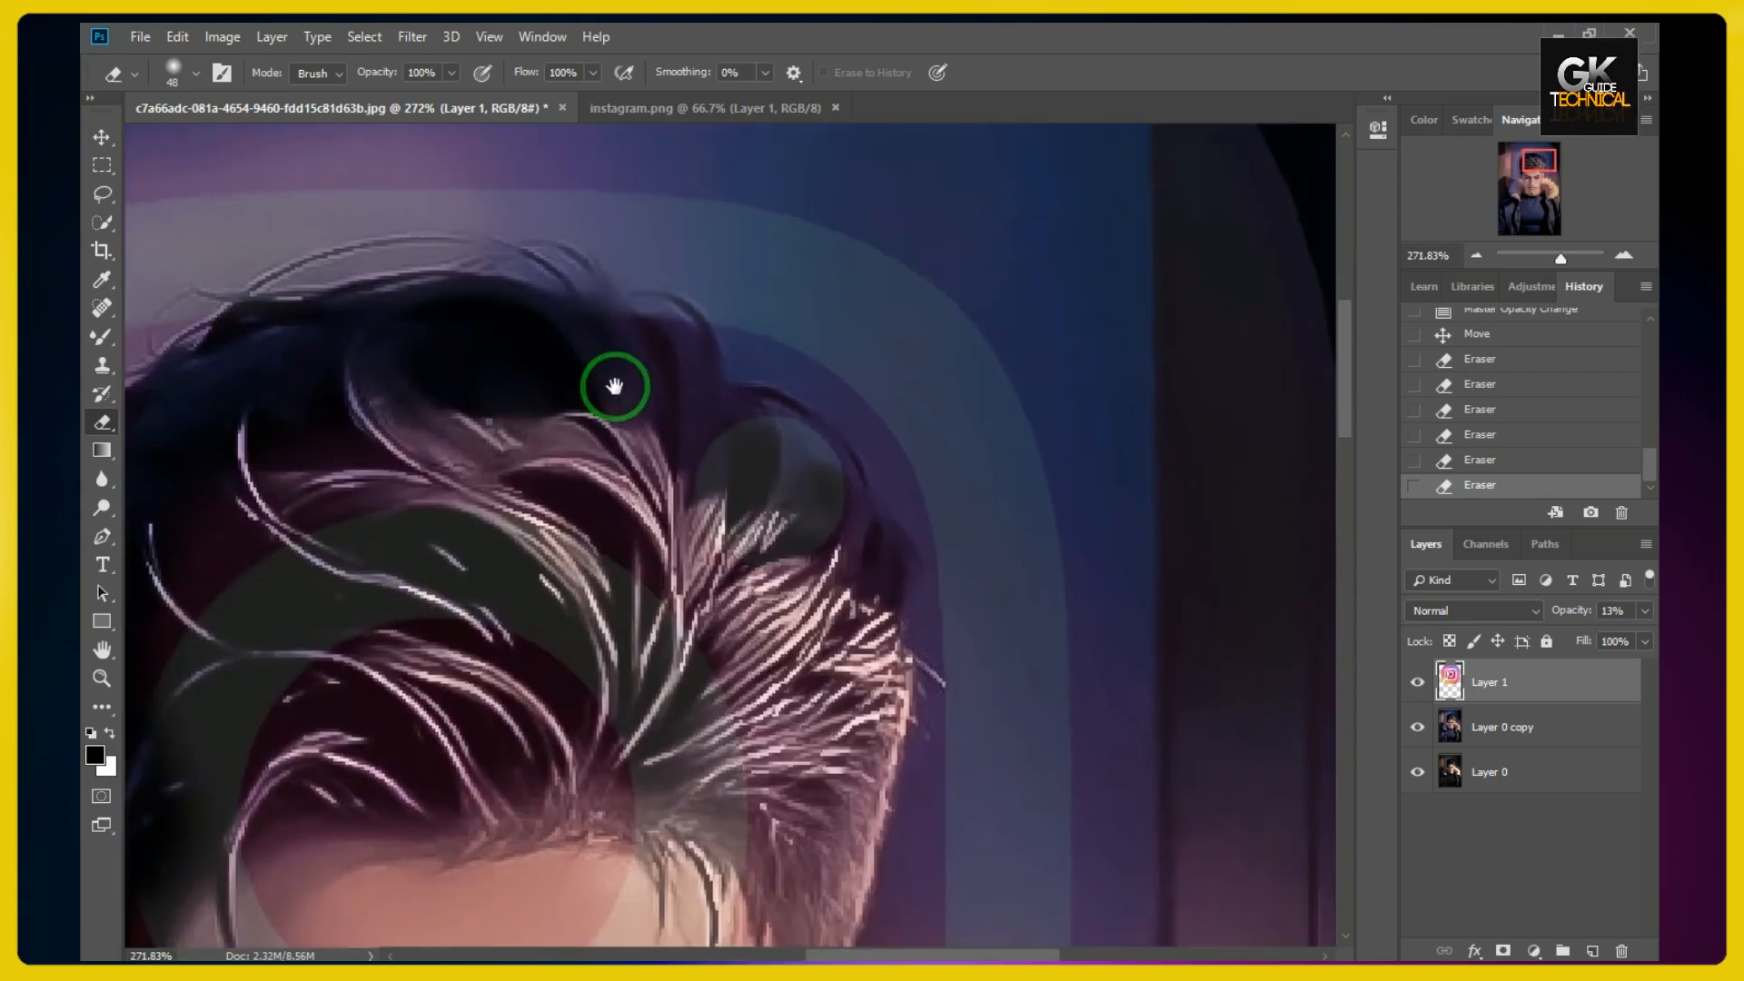
{"action": "mouse_move", "coordinate": [759, 473]}
{"action": "left_mouse_down"}
{"action": "mouse_move", "coordinate": [803, 609]}
{"action": "mouse_move", "coordinate": [817, 603]}
{"action": "mouse_move", "coordinate": [827, 639]}
{"action": "mouse_move", "coordinate": [822, 747]}
{"action": "mouse_move", "coordinate": [845, 420]}
{"action": "left_mouse_up"}
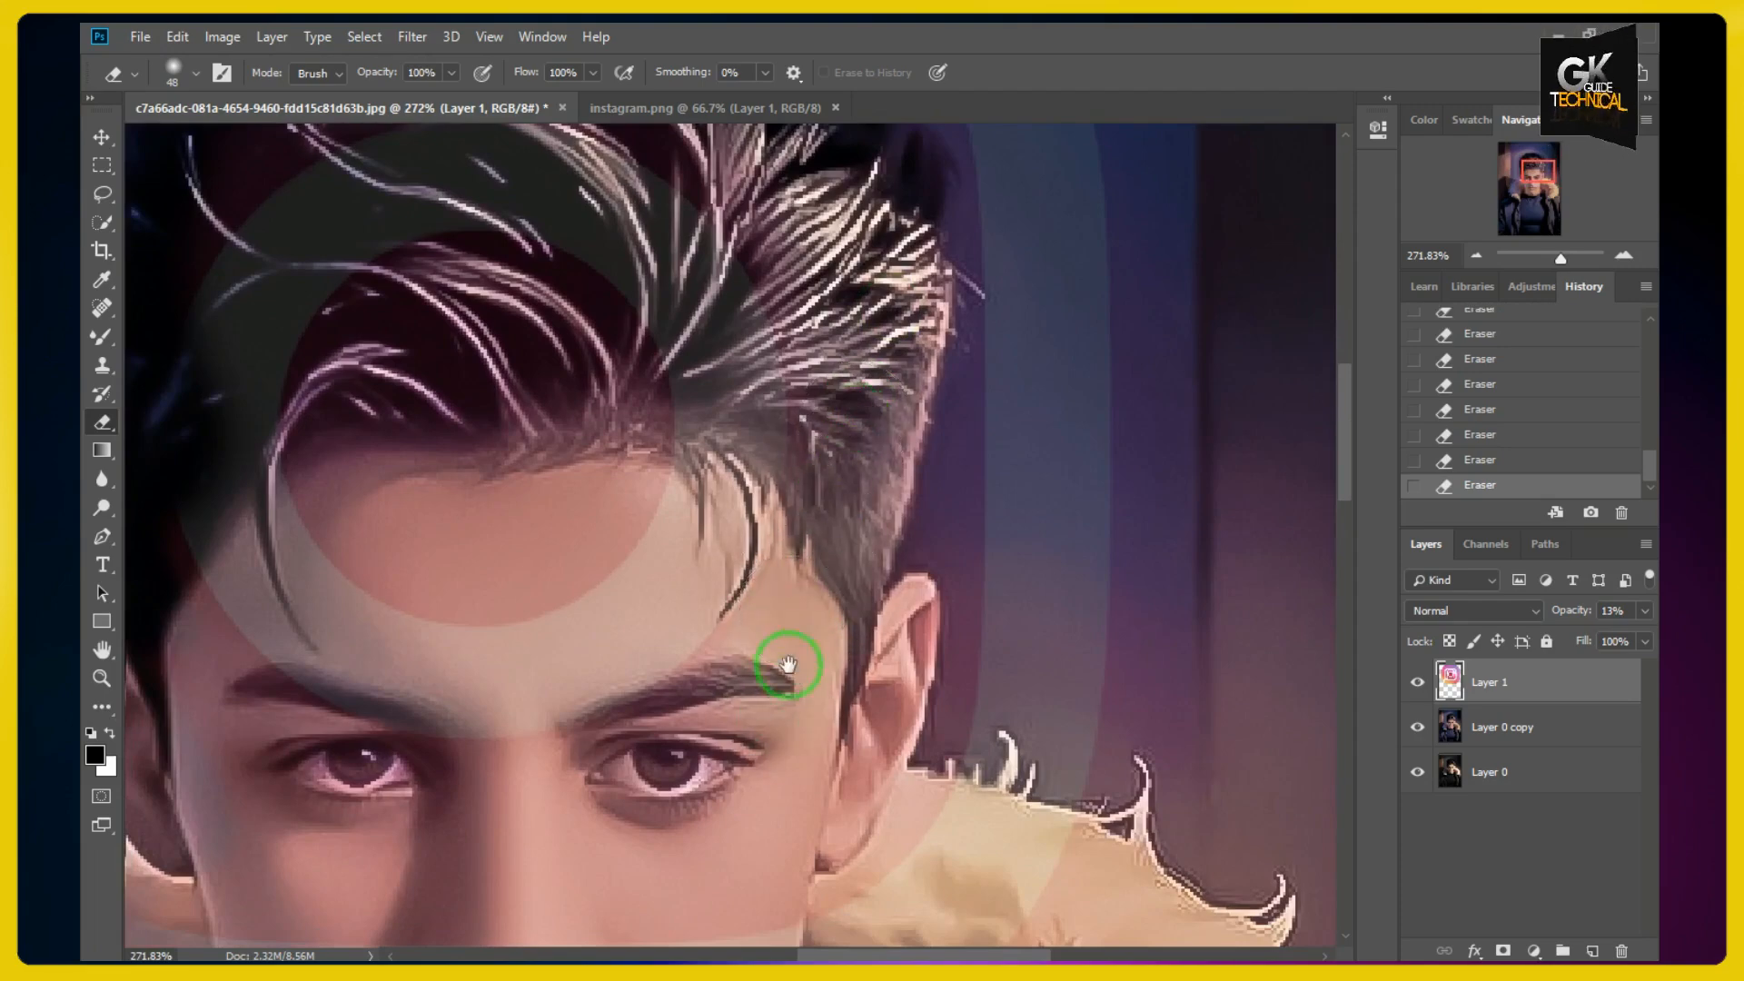
{"action": "left_click_drag", "start_coordinate": [788, 665], "coordinate": [783, 443]}
{"action": "mouse_move", "coordinate": [797, 563]}
{"action": "left_mouse_down"}
{"action": "mouse_move", "coordinate": [842, 632]}
{"action": "mouse_move", "coordinate": [837, 594]}
{"action": "mouse_move", "coordinate": [1116, 690]}
{"action": "mouse_move", "coordinate": [872, 415]}
{"action": "left_mouse_up"}
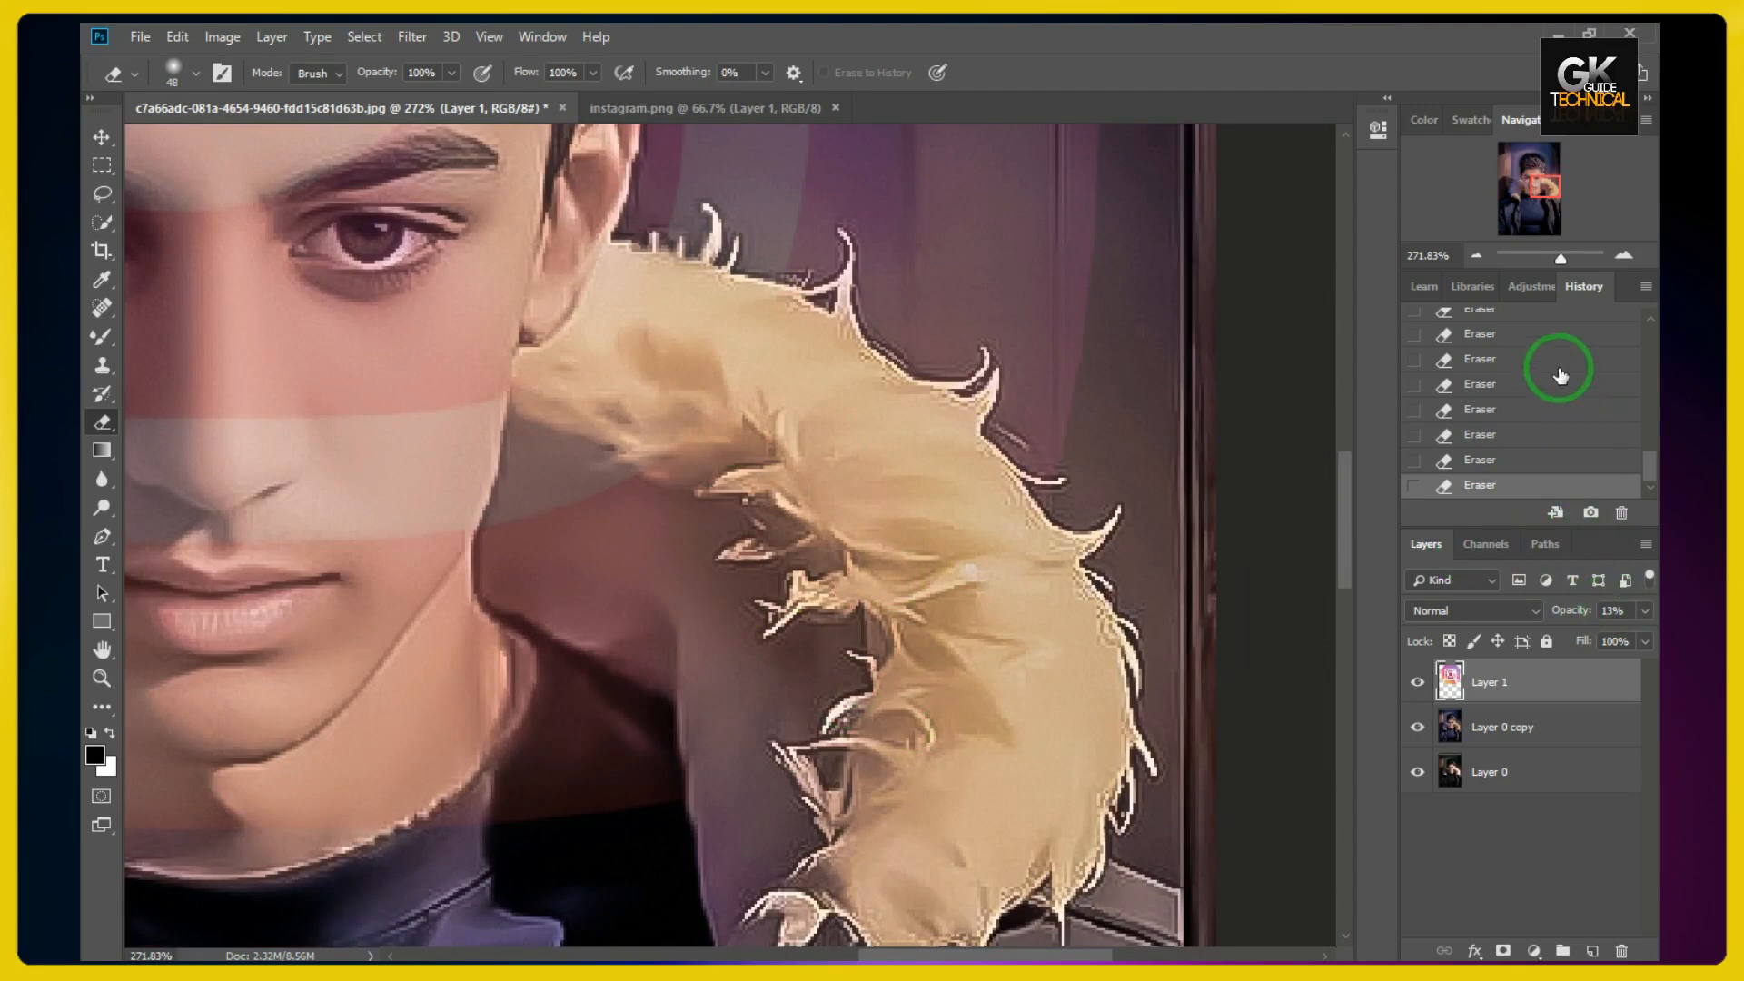
- Erase the logo from the inner hair, face and neck with a larger soft eraser
{"action": "left_click_drag", "start_coordinate": [1548, 261], "coordinate": [1550, 259]}
{"action": "left_click_drag", "start_coordinate": [421, 370], "coordinate": [678, 454]}
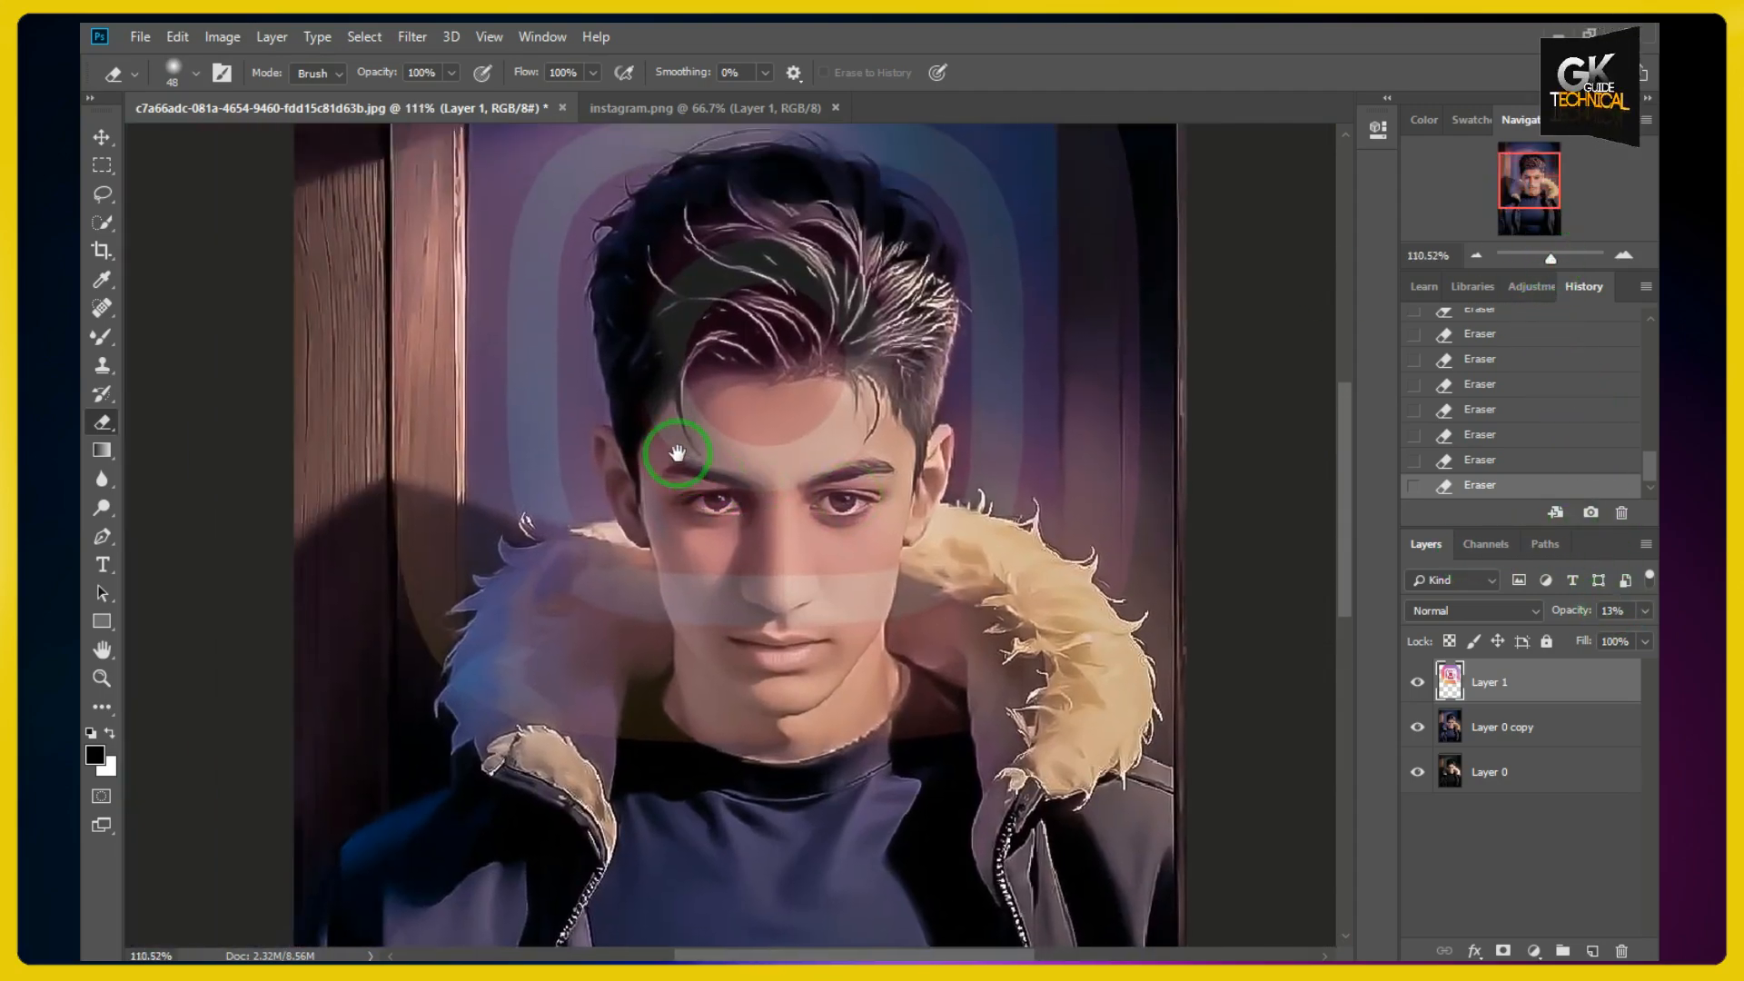
{"action": "right_click", "coordinate": [808, 417]}
{"action": "mouse_move", "coordinate": [793, 343]}
{"action": "left_mouse_down"}
{"action": "mouse_move", "coordinate": [776, 401]}
{"action": "mouse_move", "coordinate": [732, 365]}
{"action": "mouse_move", "coordinate": [683, 440]}
{"action": "mouse_move", "coordinate": [653, 266]}
{"action": "mouse_move", "coordinate": [788, 215]}
{"action": "mouse_move", "coordinate": [845, 257]}
{"action": "mouse_move", "coordinate": [890, 369]}
{"action": "mouse_move", "coordinate": [865, 497]}
{"action": "left_mouse_up"}
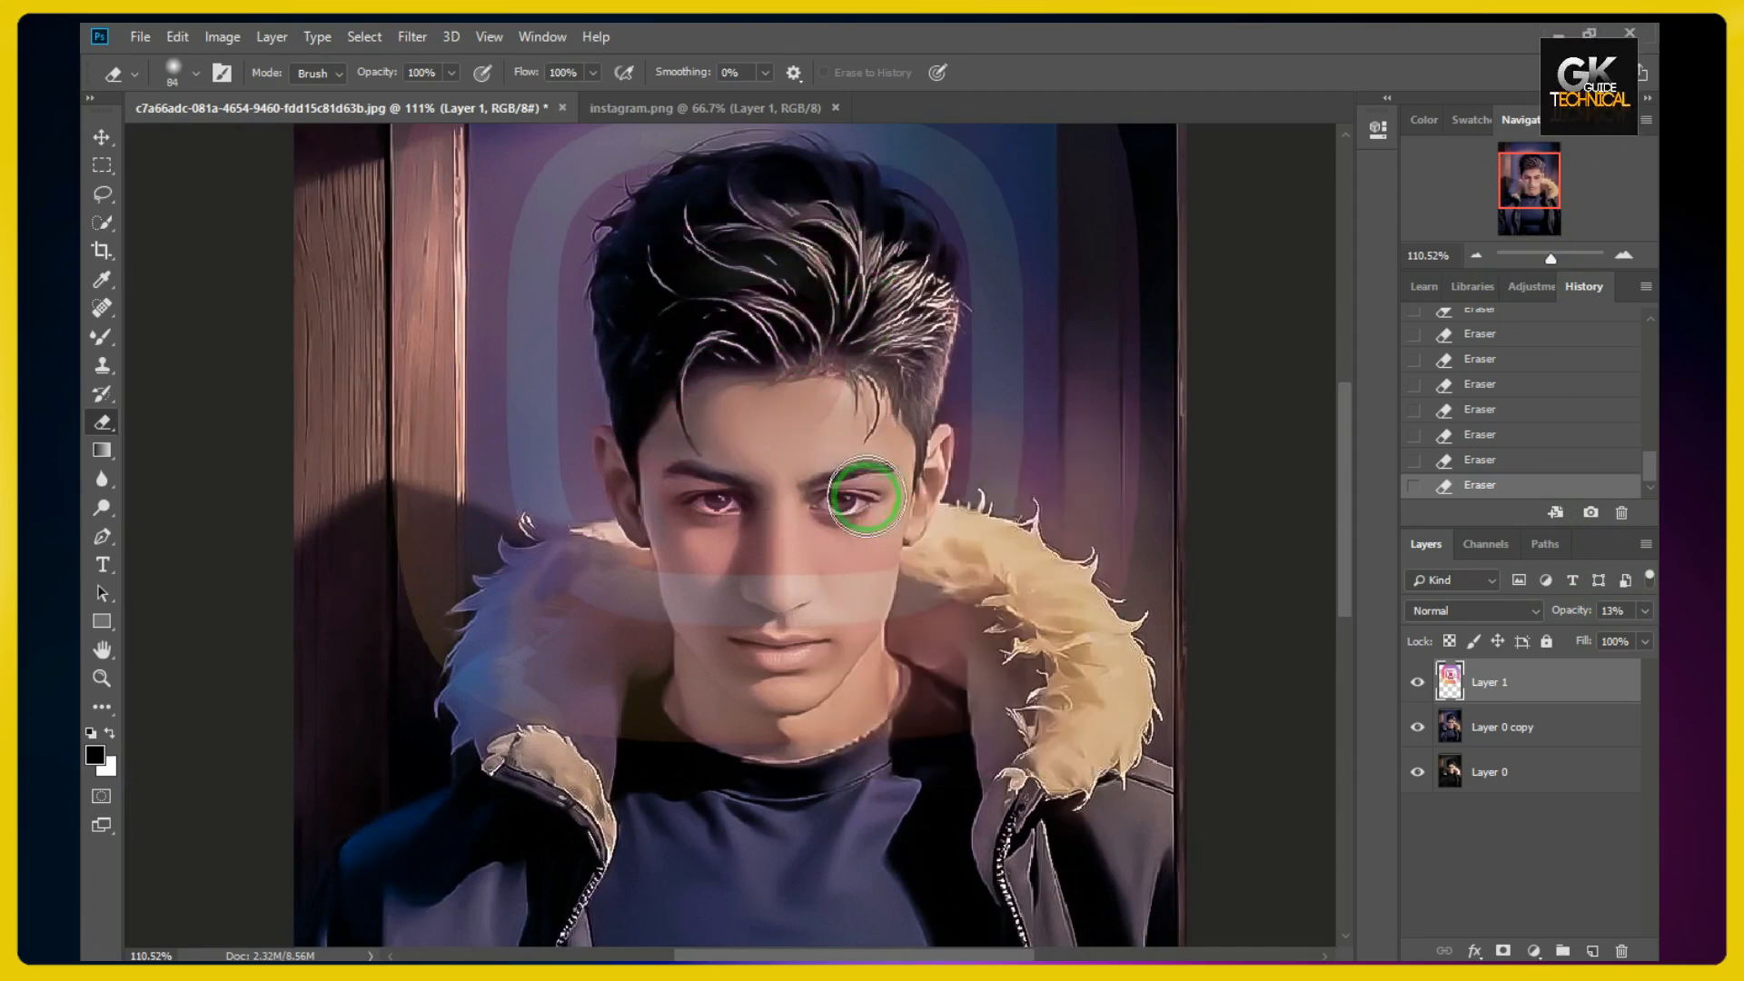
{"action": "mouse_move", "coordinate": [825, 716]}
{"action": "left_mouse_down"}
{"action": "mouse_move", "coordinate": [795, 486]}
{"action": "mouse_move", "coordinate": [770, 724]}
{"action": "mouse_move", "coordinate": [803, 685]}
{"action": "mouse_move", "coordinate": [663, 744]}
{"action": "mouse_move", "coordinate": [520, 711]}
{"action": "mouse_move", "coordinate": [525, 638]}
{"action": "mouse_move", "coordinate": [499, 682]}
{"action": "mouse_move", "coordinate": [588, 694]}
{"action": "mouse_move", "coordinate": [604, 599]}
{"action": "mouse_move", "coordinate": [613, 672]}
{"action": "mouse_move", "coordinate": [652, 633]}
{"action": "mouse_move", "coordinate": [722, 628]}
{"action": "mouse_move", "coordinate": [793, 679]}
{"action": "mouse_move", "coordinate": [855, 620]}
{"action": "mouse_move", "coordinate": [878, 724]}
{"action": "mouse_move", "coordinate": [972, 741]}
{"action": "mouse_move", "coordinate": [974, 634]}
{"action": "mouse_move", "coordinate": [1019, 669]}
{"action": "mouse_move", "coordinate": [916, 757]}
{"action": "mouse_move", "coordinate": [898, 673]}
{"action": "mouse_move", "coordinate": [770, 562]}
{"action": "mouse_move", "coordinate": [711, 539]}
{"action": "mouse_move", "coordinate": [715, 552]}
{"action": "mouse_move", "coordinate": [667, 421]}
{"action": "mouse_move", "coordinate": [690, 555]}
{"action": "mouse_move", "coordinate": [606, 574]}
{"action": "mouse_move", "coordinate": [601, 612]}
{"action": "mouse_move", "coordinate": [818, 390]}
{"action": "left_mouse_up"}
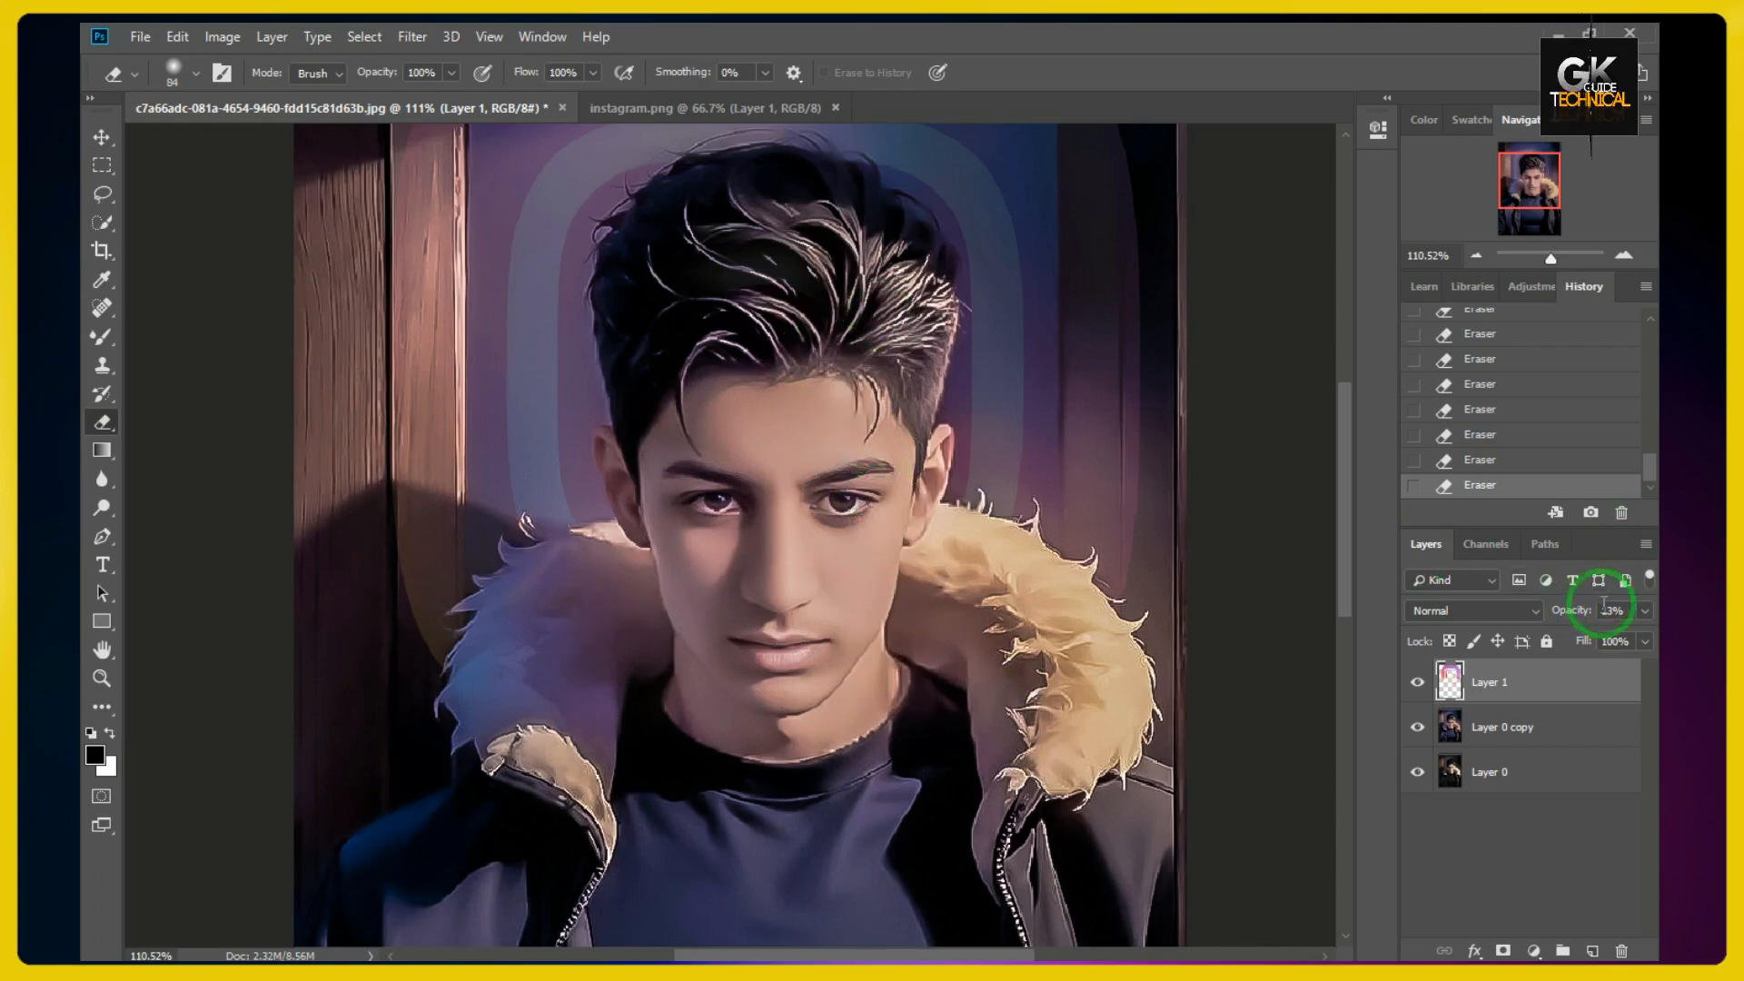
- Erase the logo remnants around the neck and raise the logo layer's opacity to 100%
{"action": "left_click_drag", "start_coordinate": [1615, 636], "coordinate": [1604, 635]}
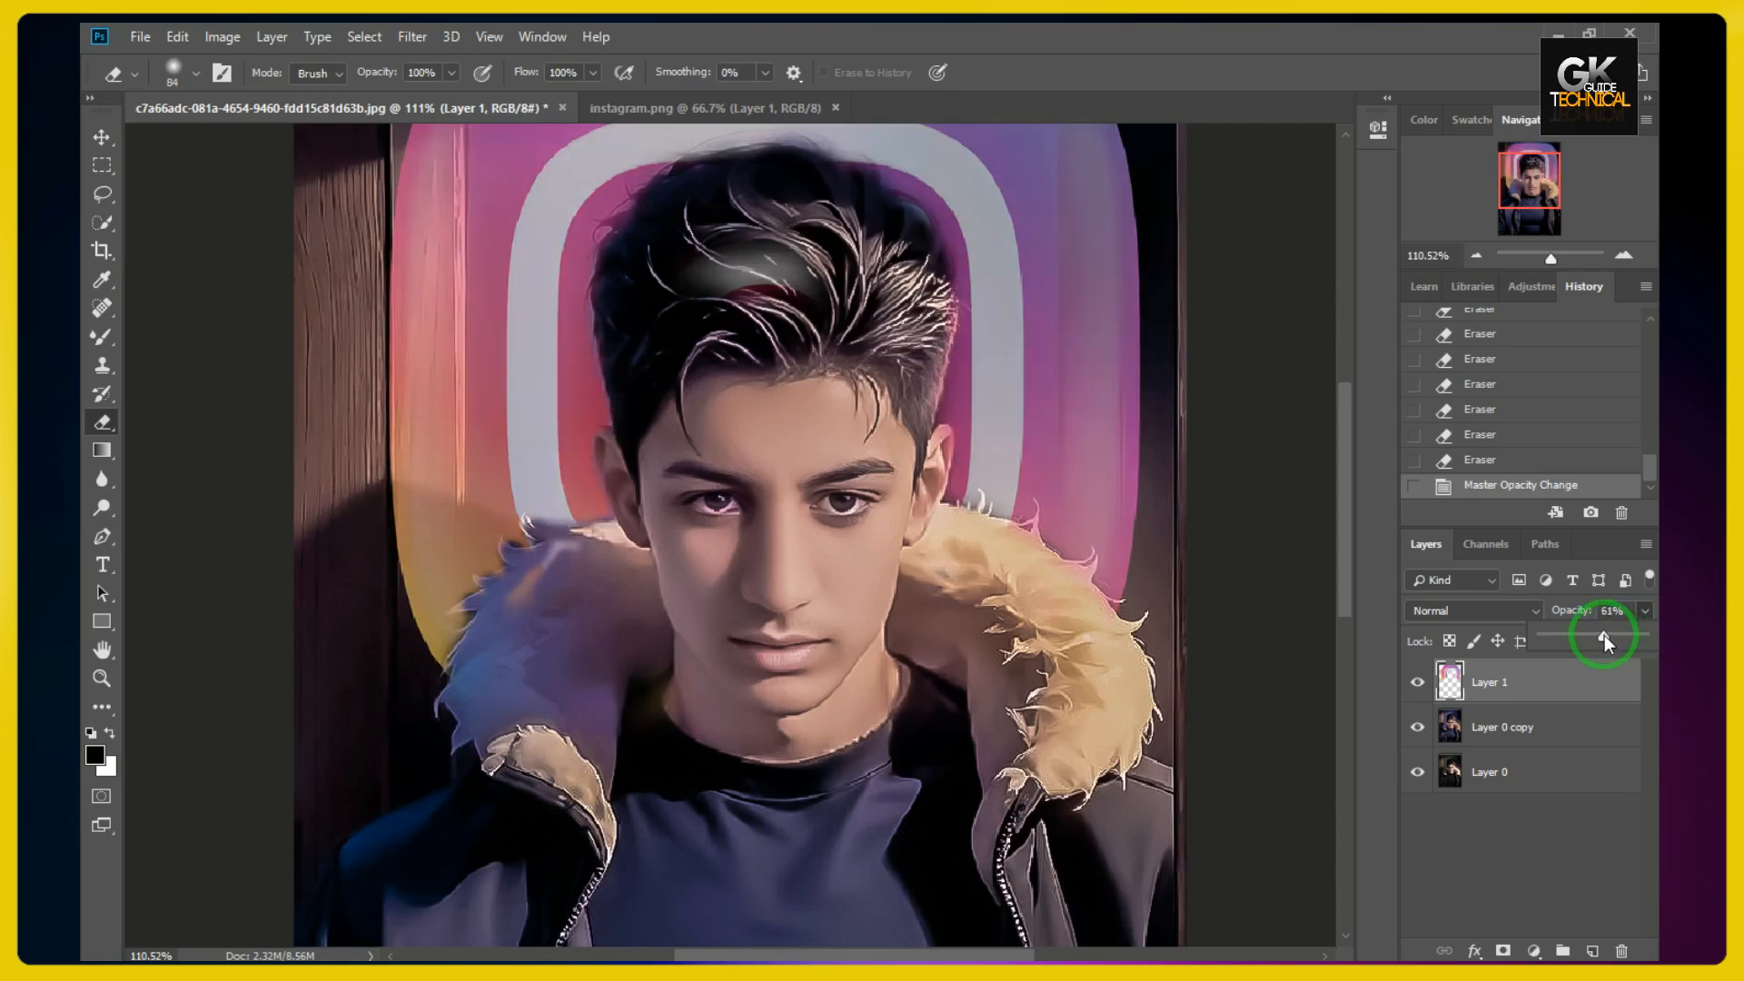
{"action": "mouse_move", "coordinate": [704, 779]}
{"action": "left_mouse_down"}
{"action": "mouse_move", "coordinate": [698, 696]}
{"action": "mouse_move", "coordinate": [646, 576]}
{"action": "left_mouse_up"}
{"action": "scroll", "coordinate": [759, 506], "scroll_direction": "up", "scroll_amount": 3}
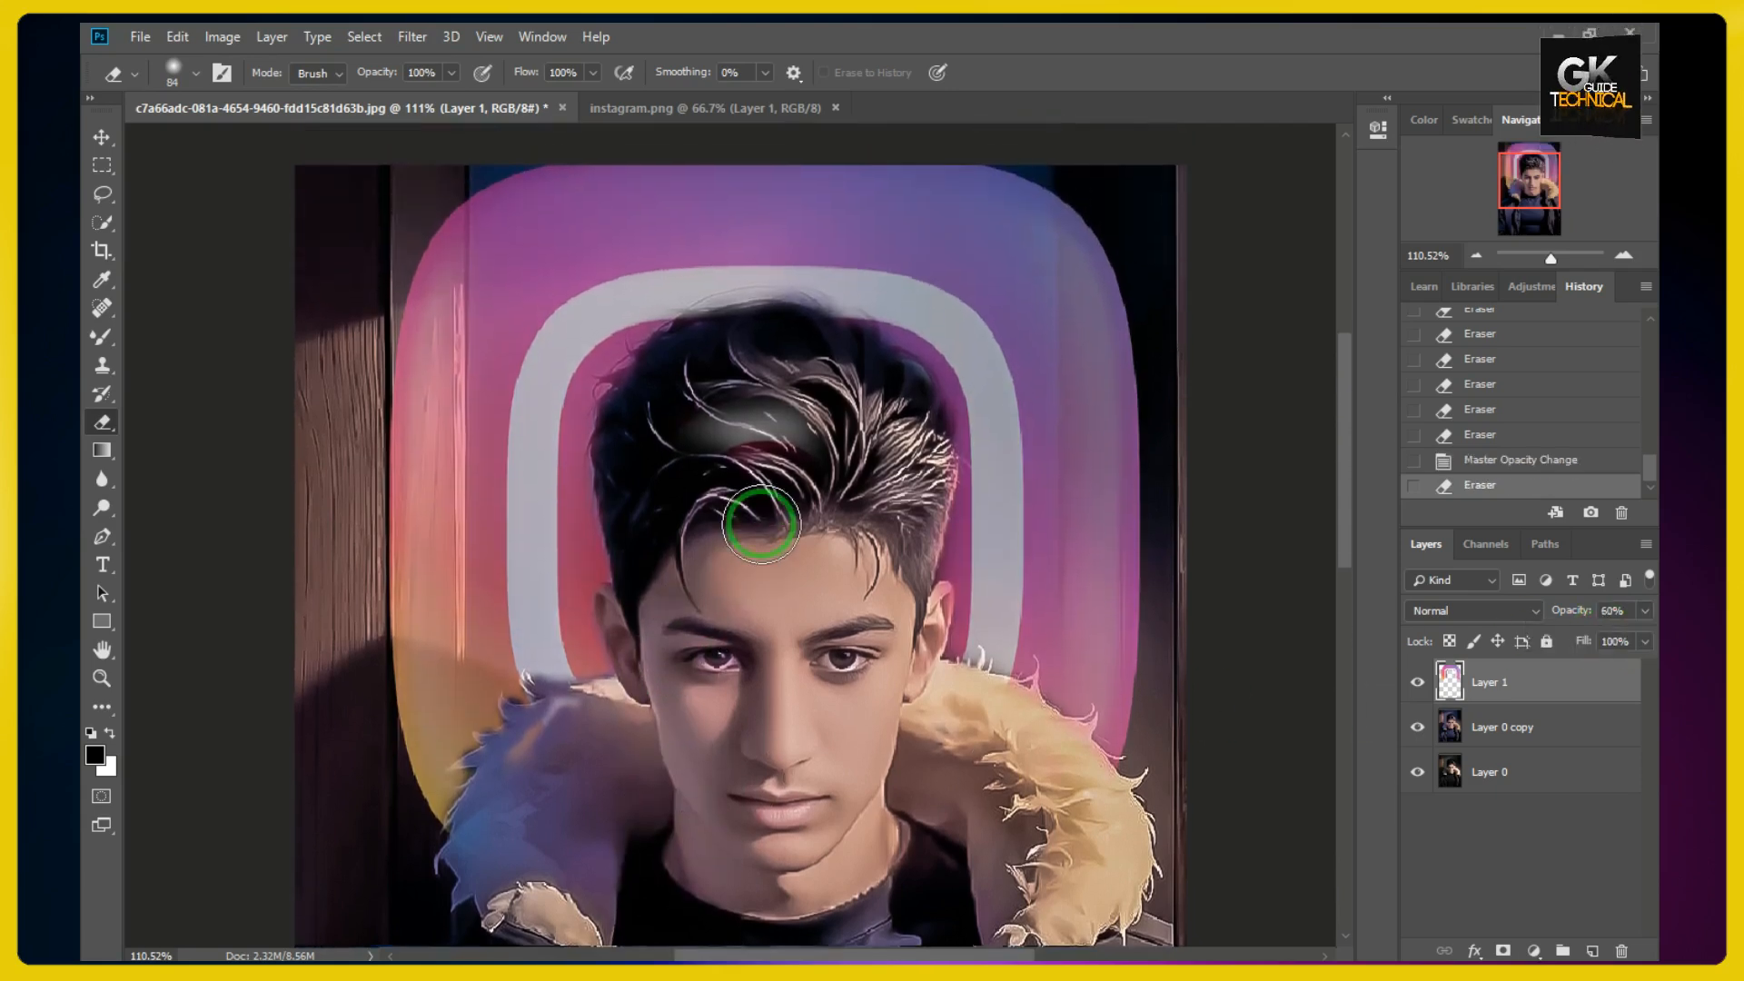
{"action": "left_click_drag", "start_coordinate": [1535, 258], "coordinate": [1545, 257]}
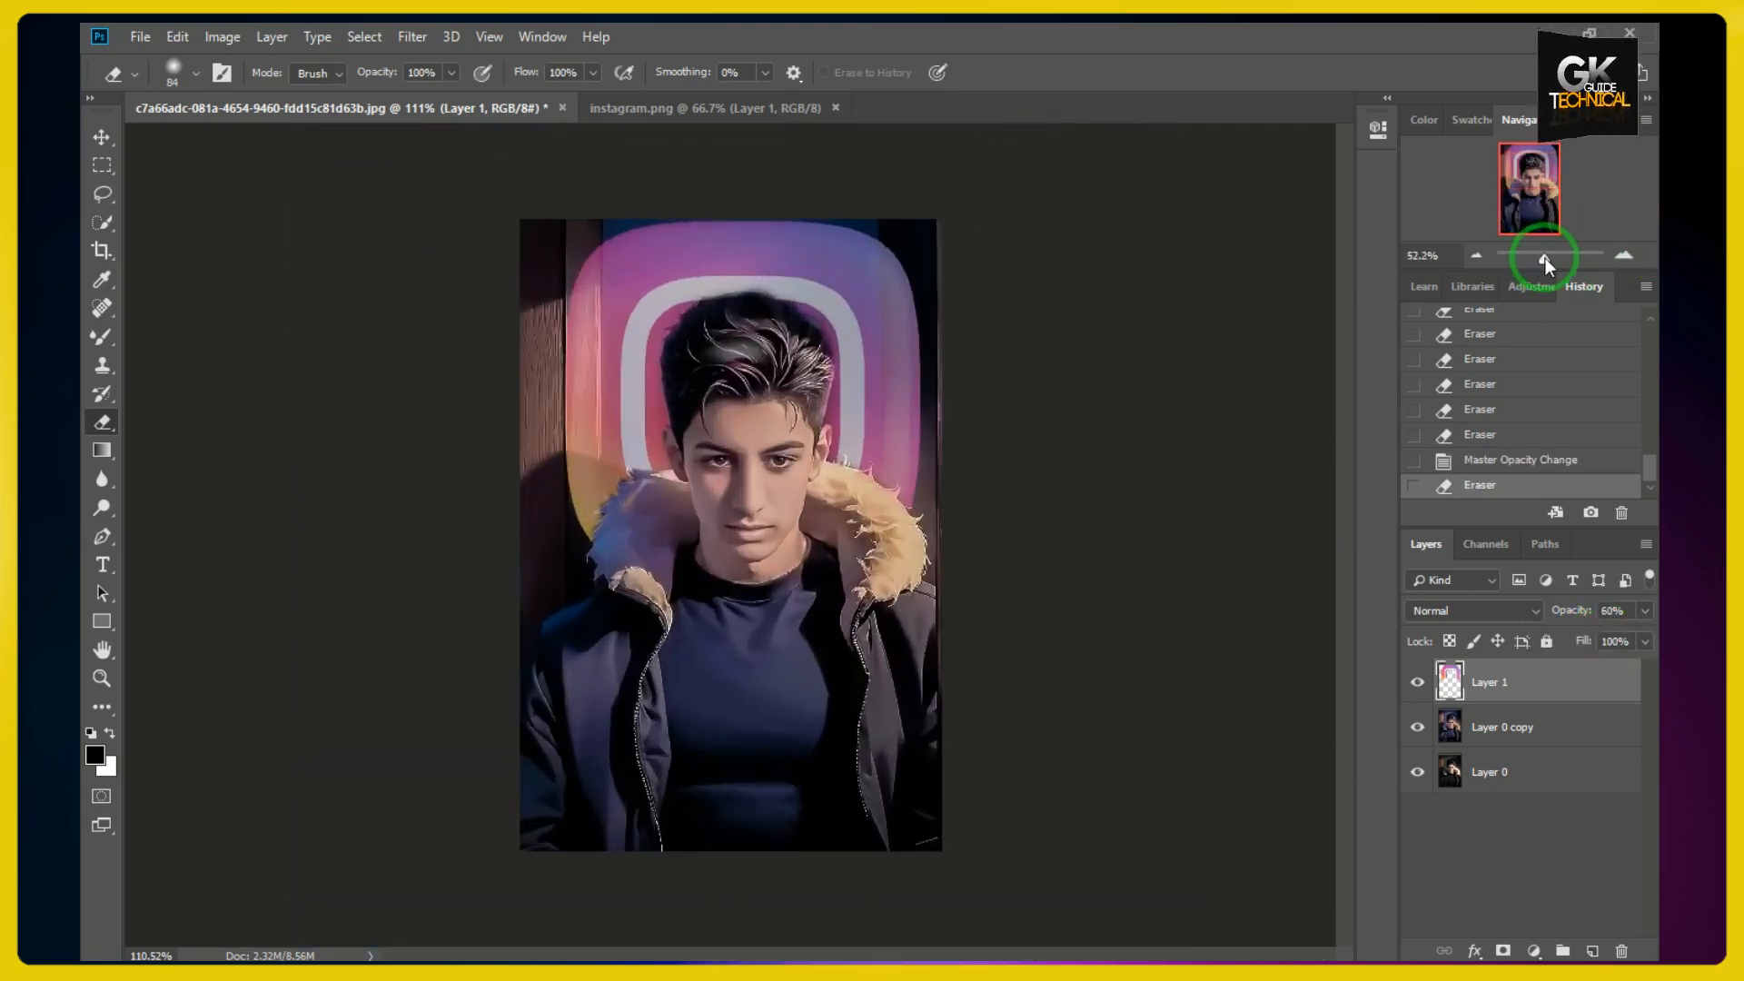
{"action": "left_click", "coordinate": [1642, 614]}
{"action": "left_click_drag", "start_coordinate": [1606, 636], "coordinate": [1650, 636]}
- Preview different blend modes on the large logo layer and set it to Hard Light
{"action": "left_click", "coordinate": [1454, 614]}
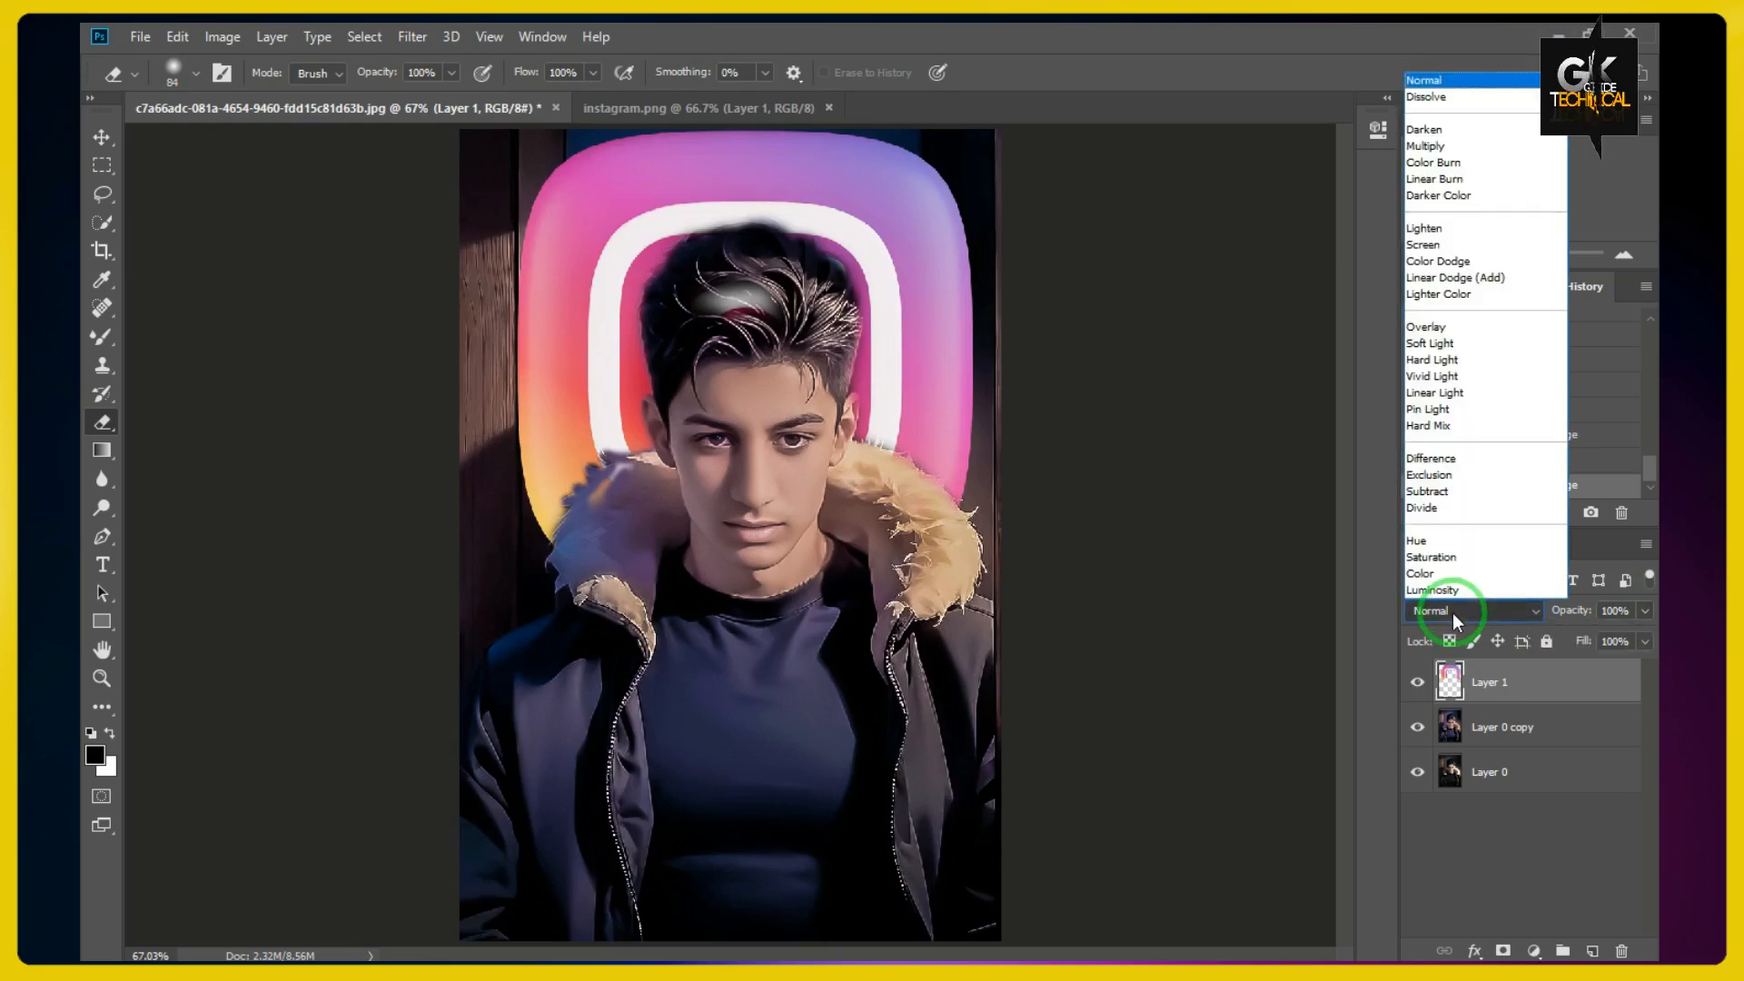
{"action": "left_click", "coordinate": [1435, 162]}
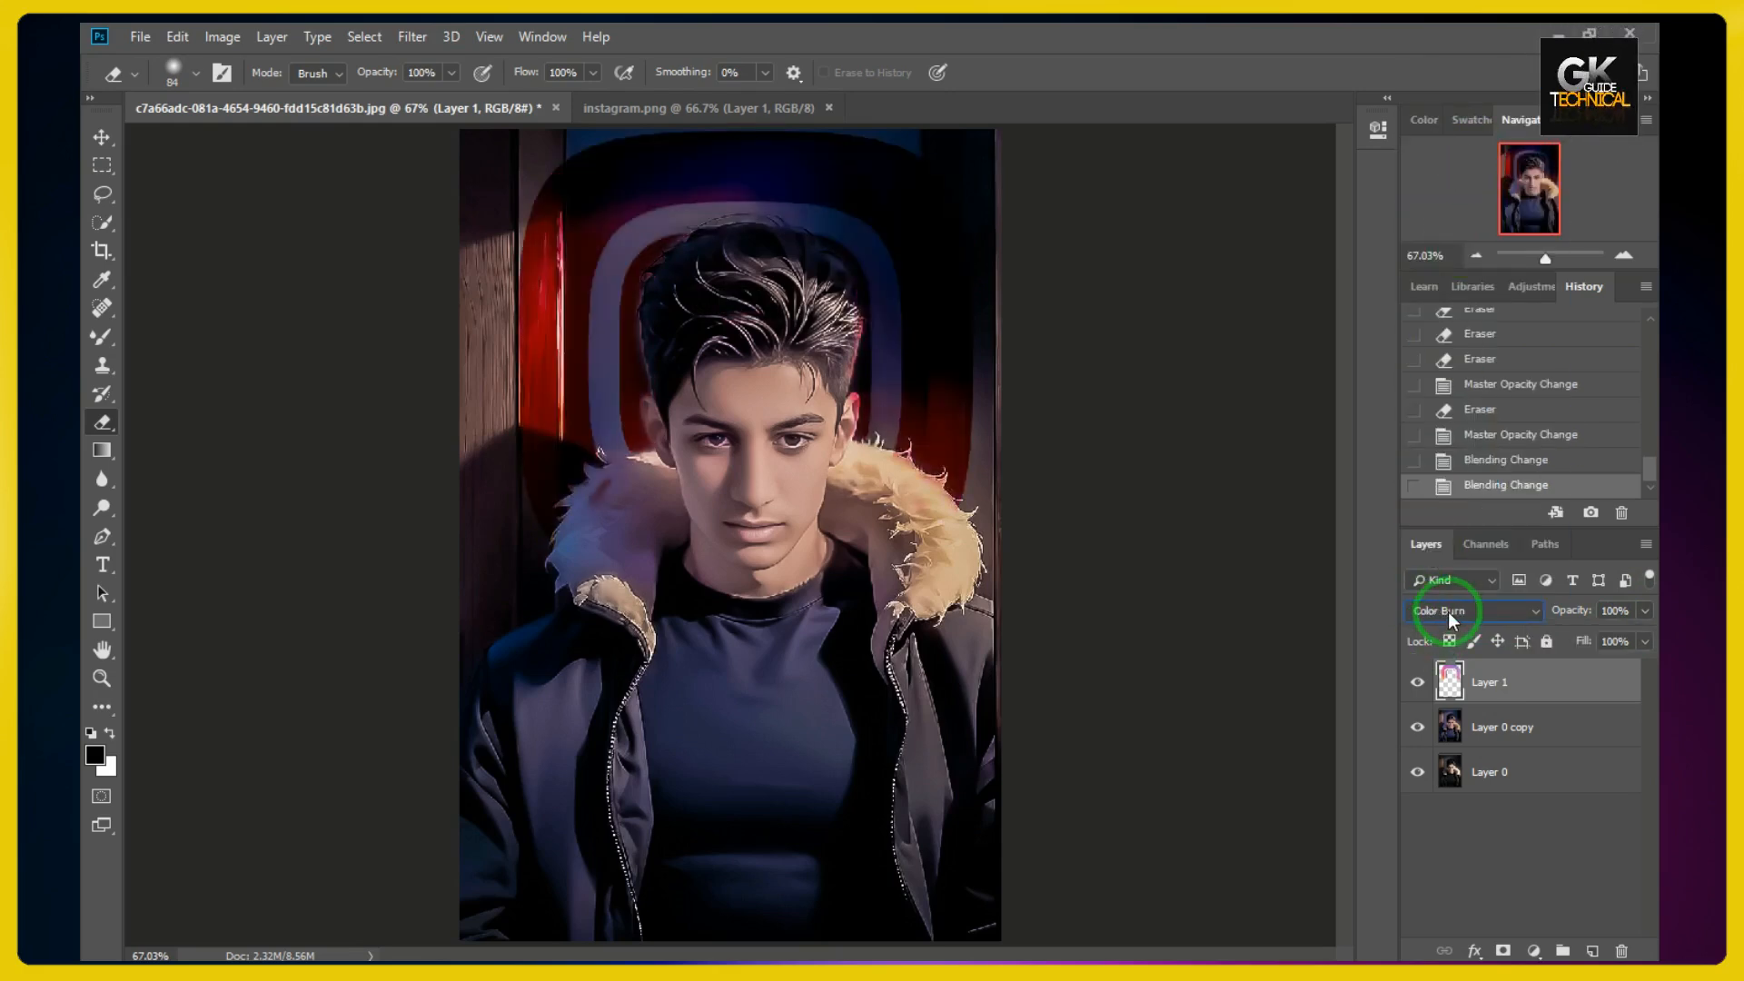
{"action": "scroll", "coordinate": [1448, 612], "scroll_direction": "up", "scroll_amount": 1}
{"action": "scroll", "coordinate": [1449, 612], "scroll_direction": "down", "scroll_amount": 3}
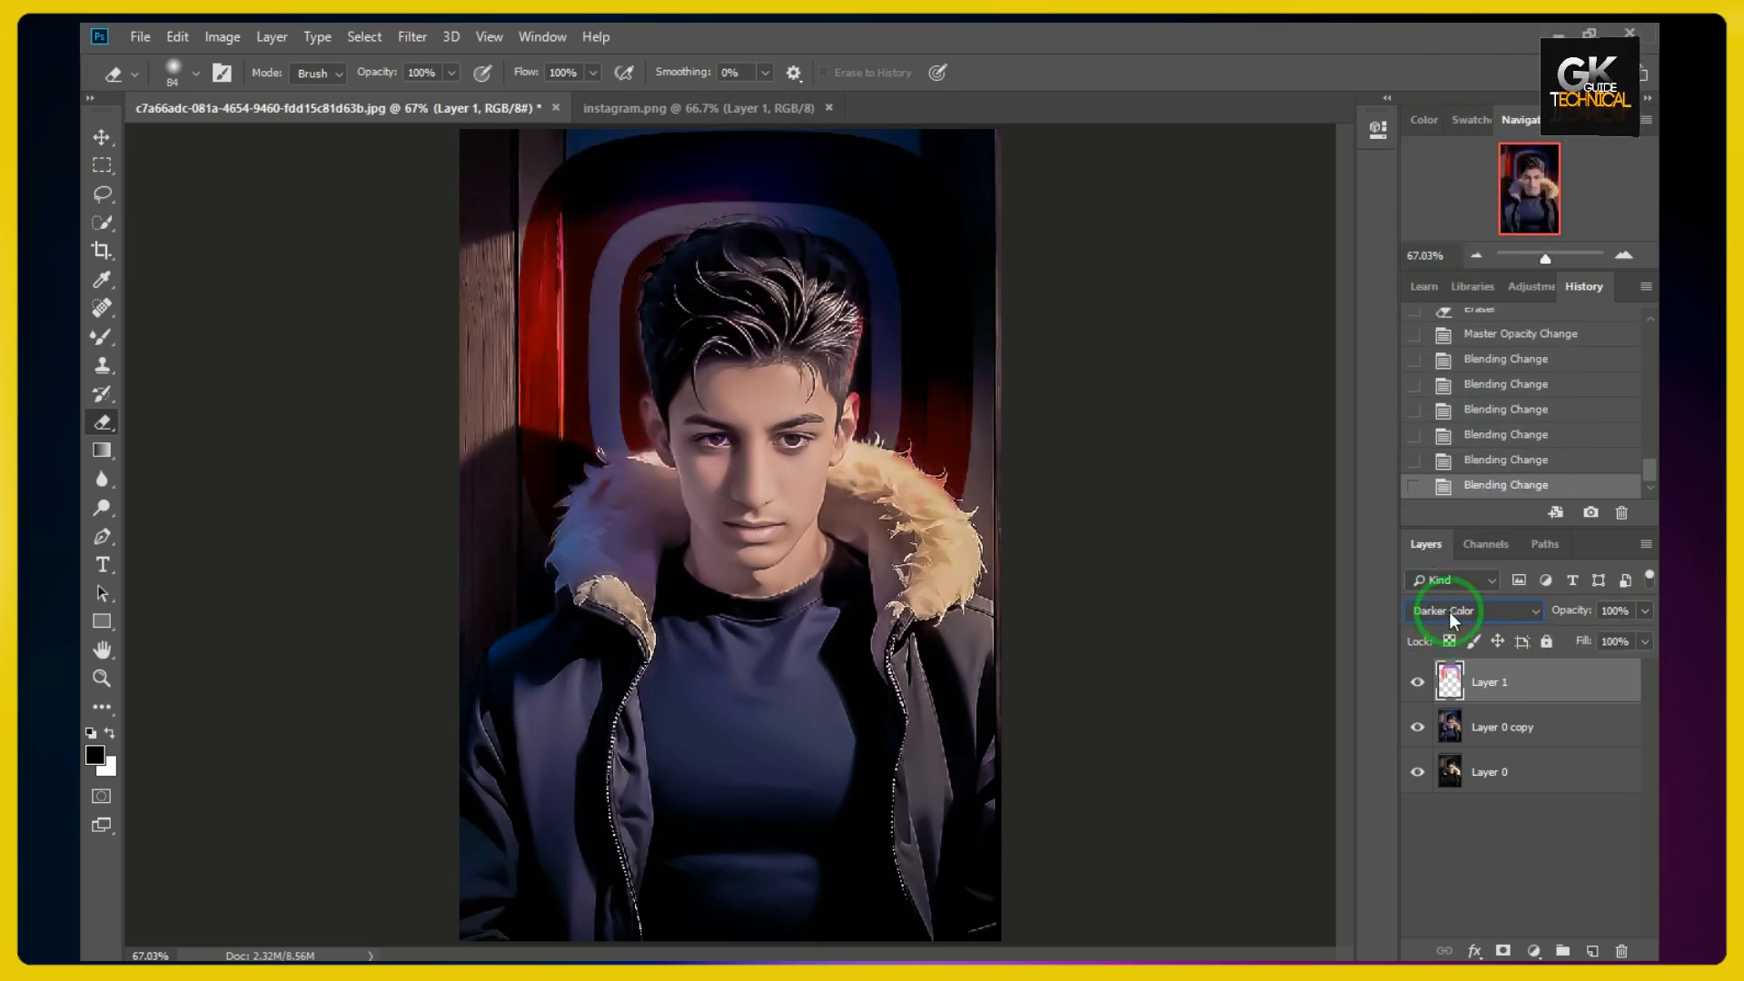
{"action": "scroll", "coordinate": [1450, 612], "scroll_direction": "down", "scroll_amount": 3}
{"action": "scroll", "coordinate": [1450, 612], "scroll_direction": "up", "scroll_amount": 2}
{"action": "scroll", "coordinate": [1449, 612], "scroll_direction": "down", "scroll_amount": 3}
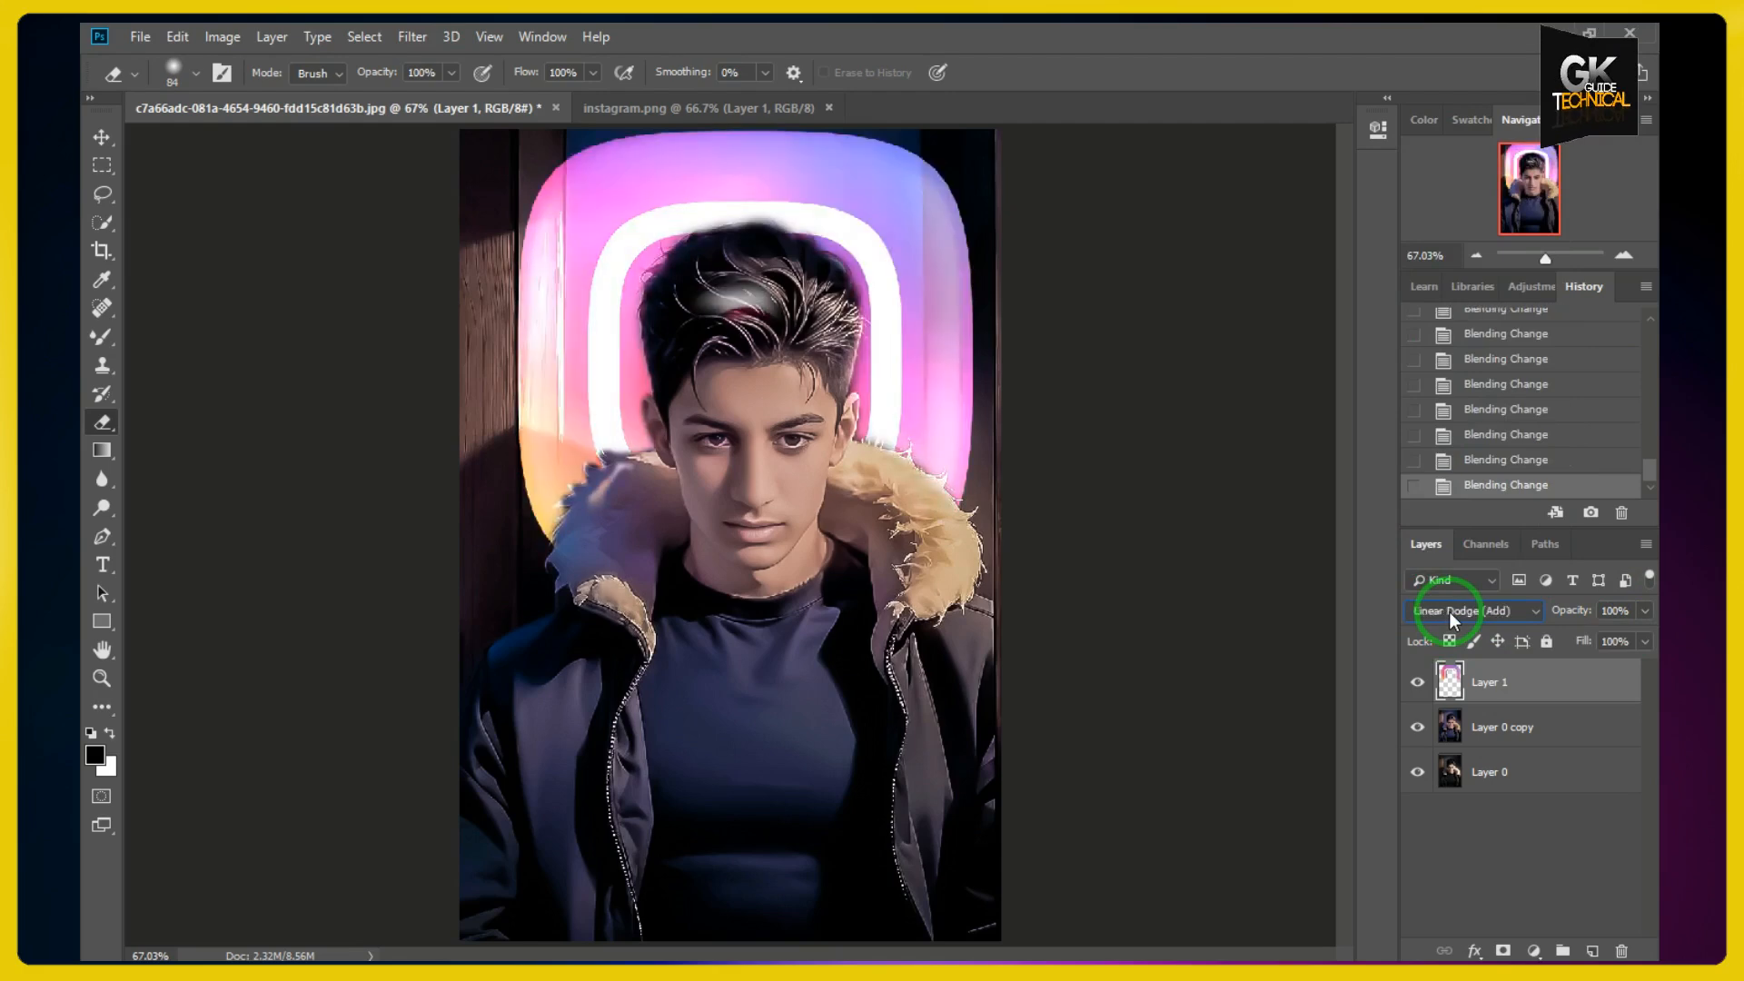
{"action": "scroll", "coordinate": [1447, 612], "scroll_direction": "down", "scroll_amount": 2}
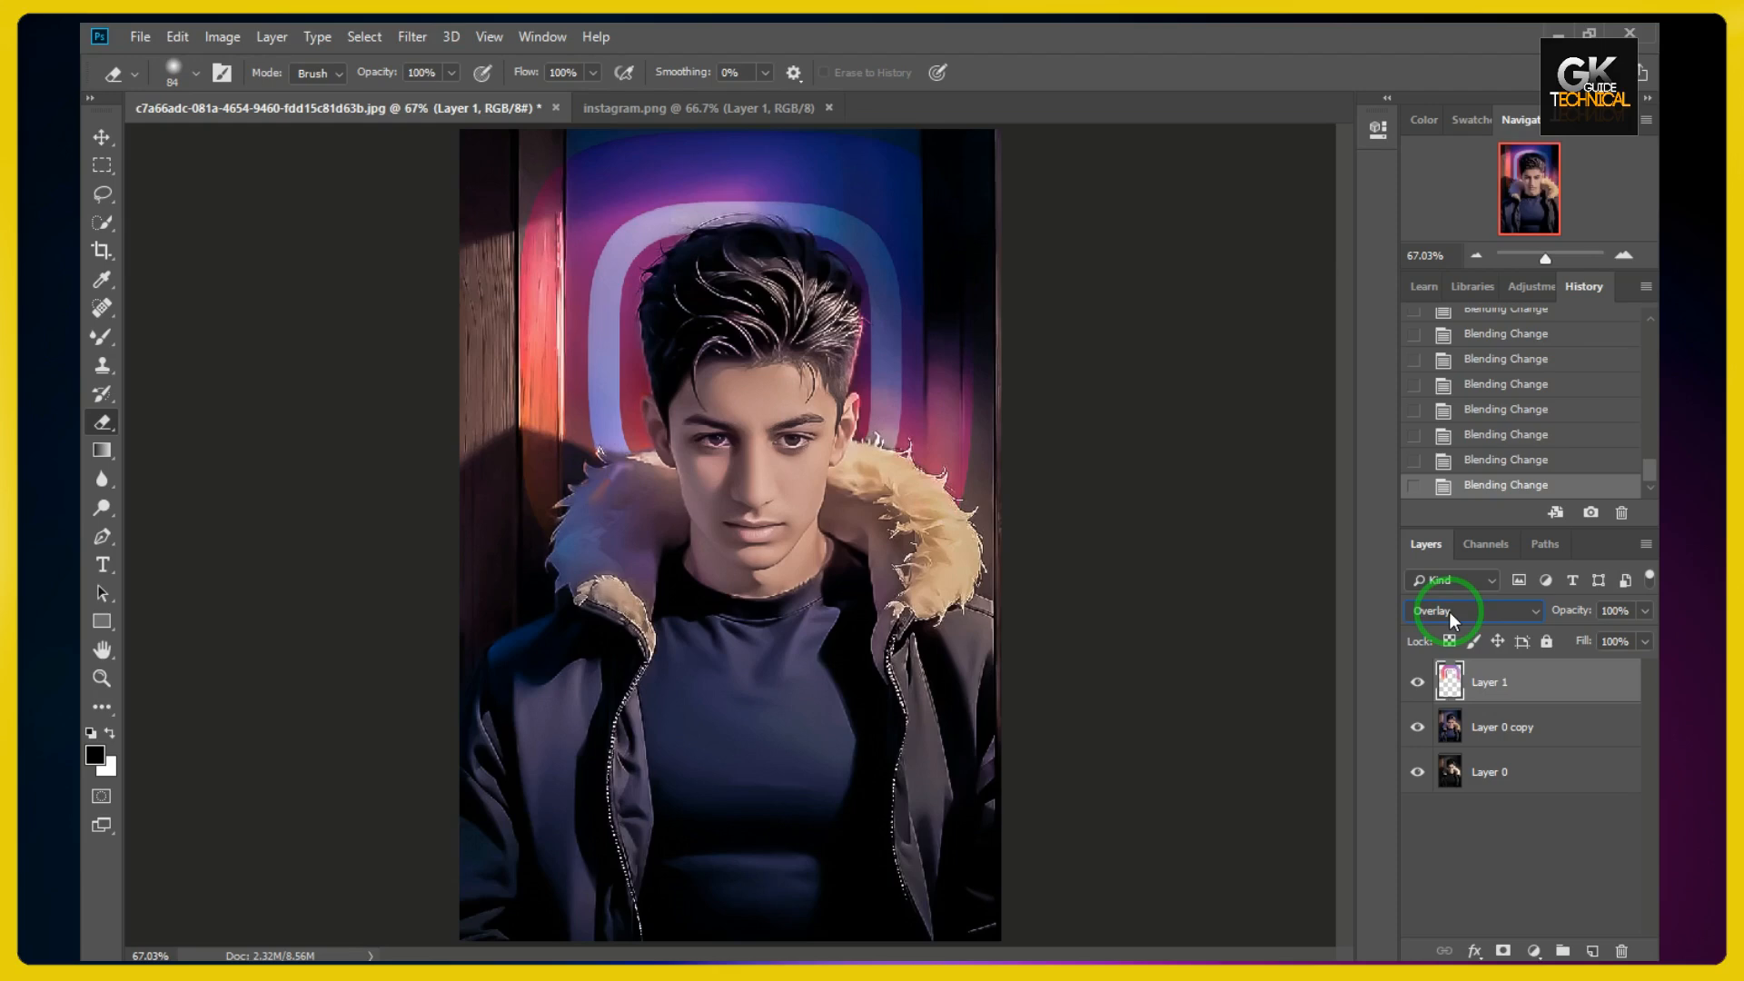
{"action": "scroll", "coordinate": [1449, 616], "scroll_direction": "down", "scroll_amount": 1}
{"action": "scroll", "coordinate": [1450, 617], "scroll_direction": "down", "scroll_amount": 1}
{"action": "scroll", "coordinate": [1450, 617], "scroll_direction": "up", "scroll_amount": 1}
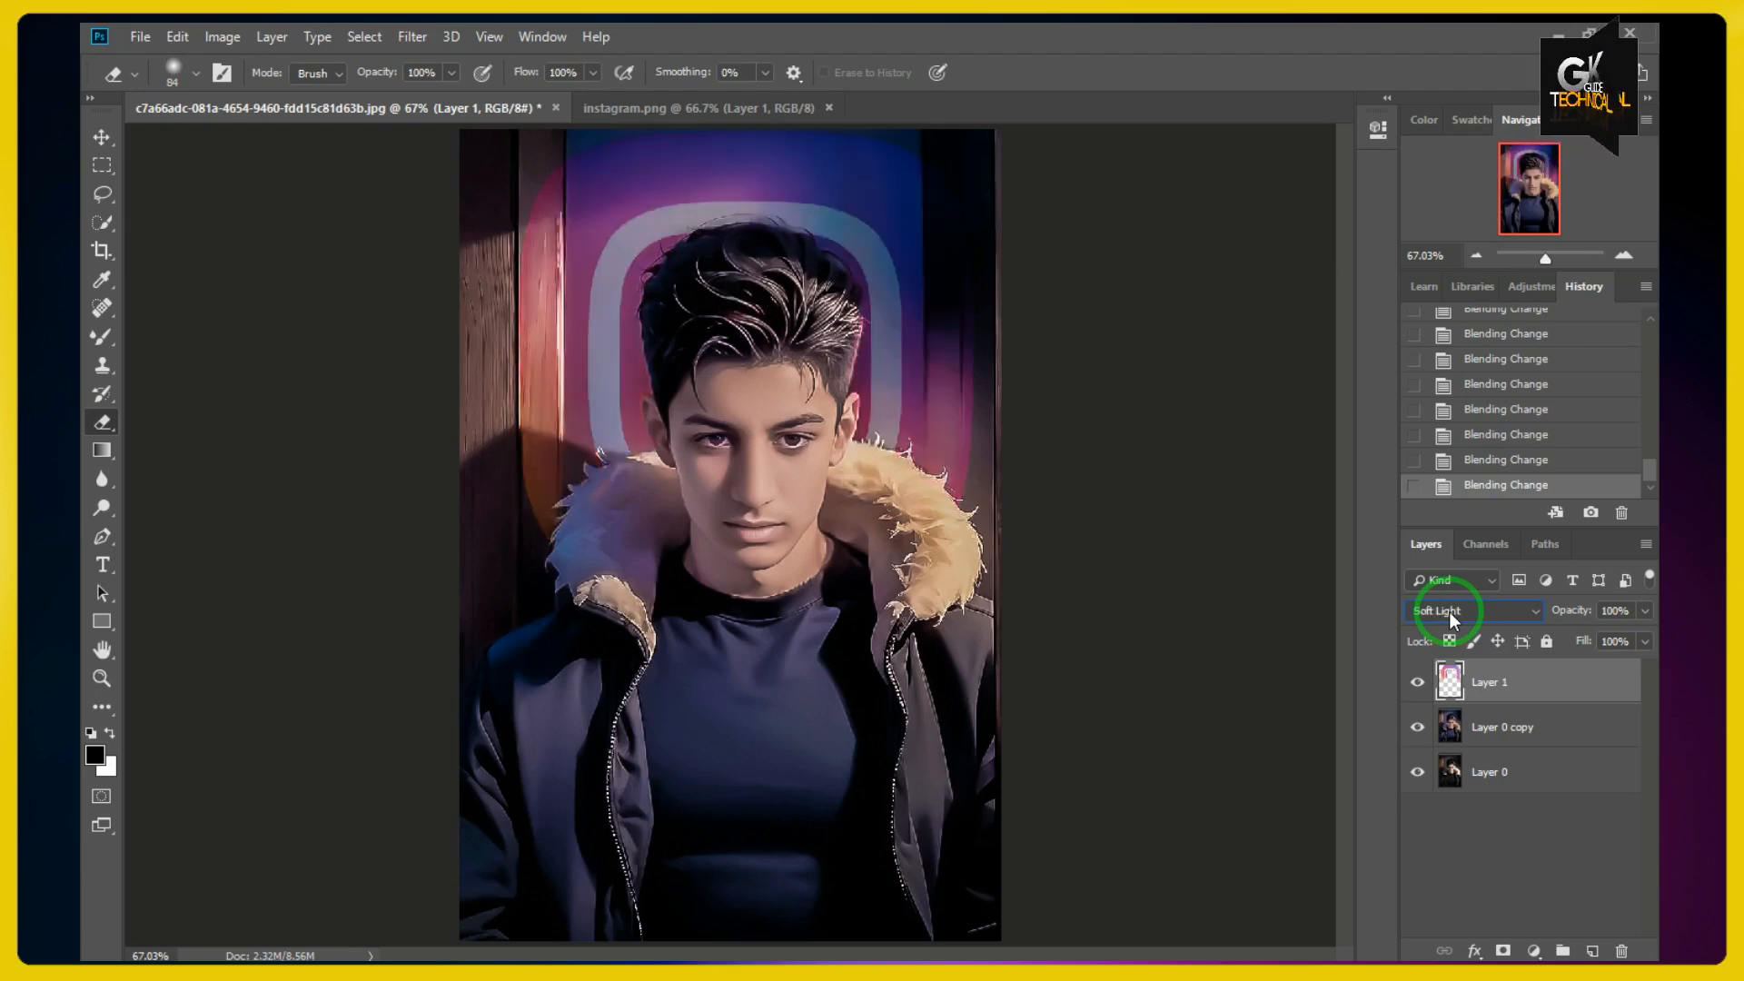
{"action": "scroll", "coordinate": [1451, 620], "scroll_direction": "down", "scroll_amount": 5}
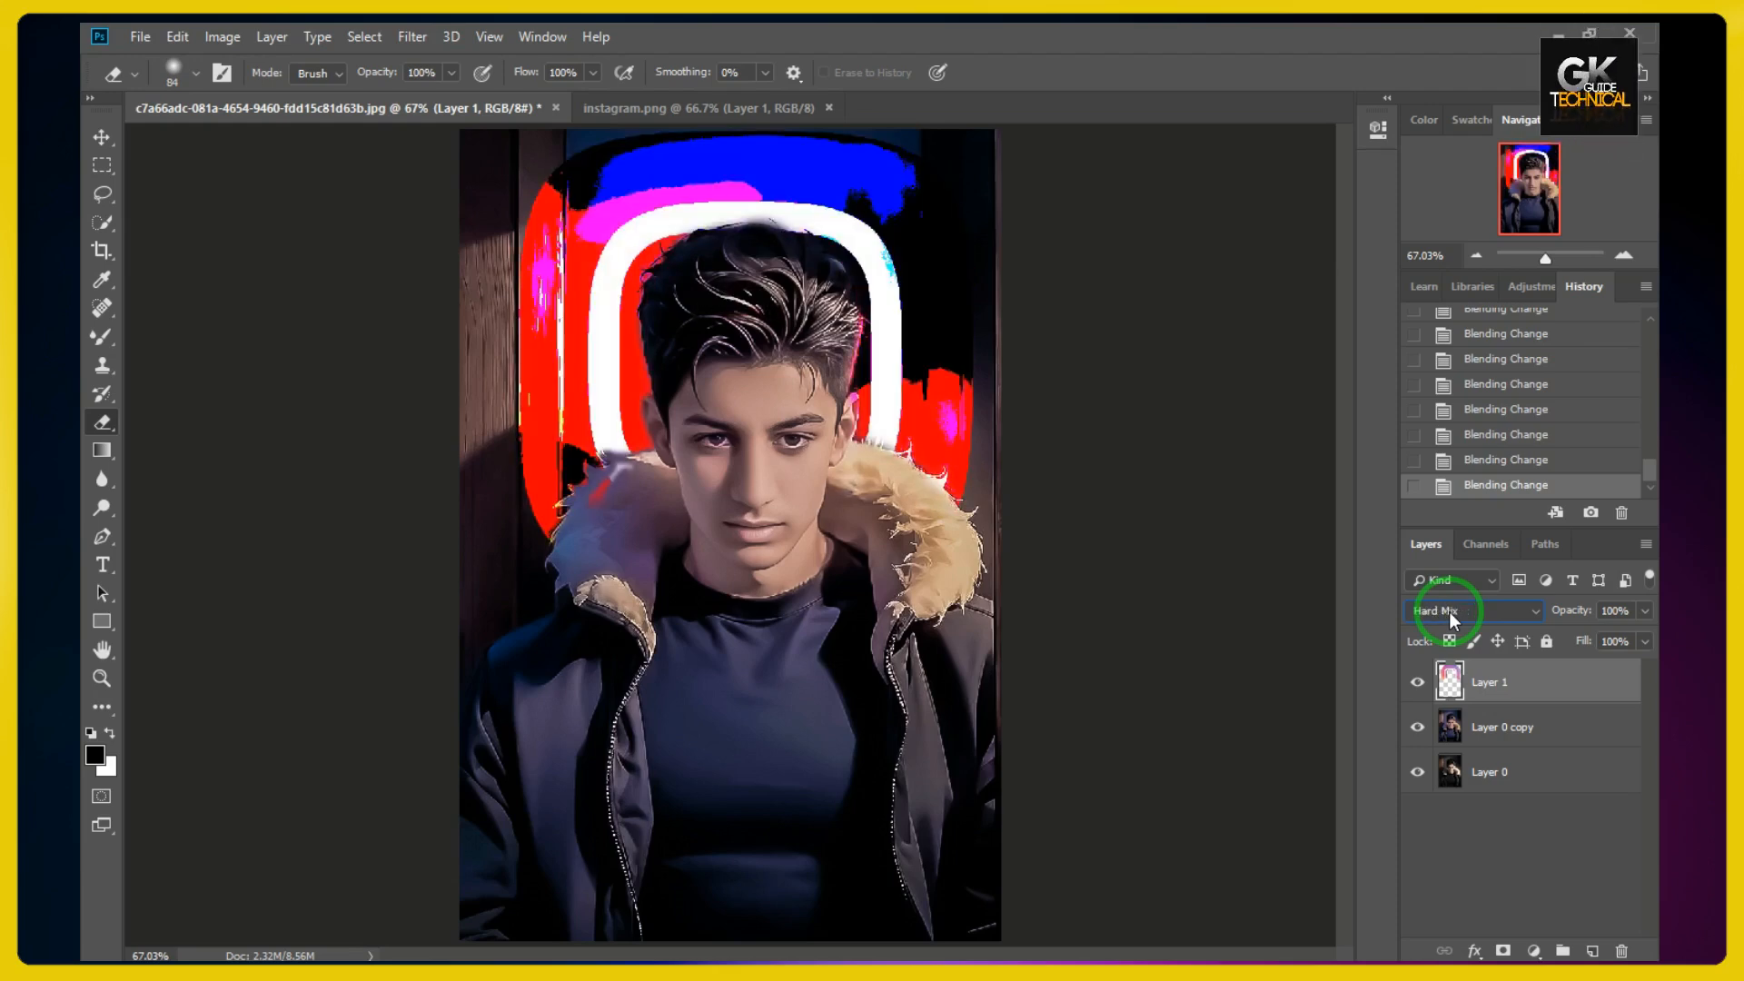
{"action": "scroll", "coordinate": [1451, 621], "scroll_direction": "up", "scroll_amount": 1}
{"action": "scroll", "coordinate": [1452, 620], "scroll_direction": "down", "scroll_amount": 7}
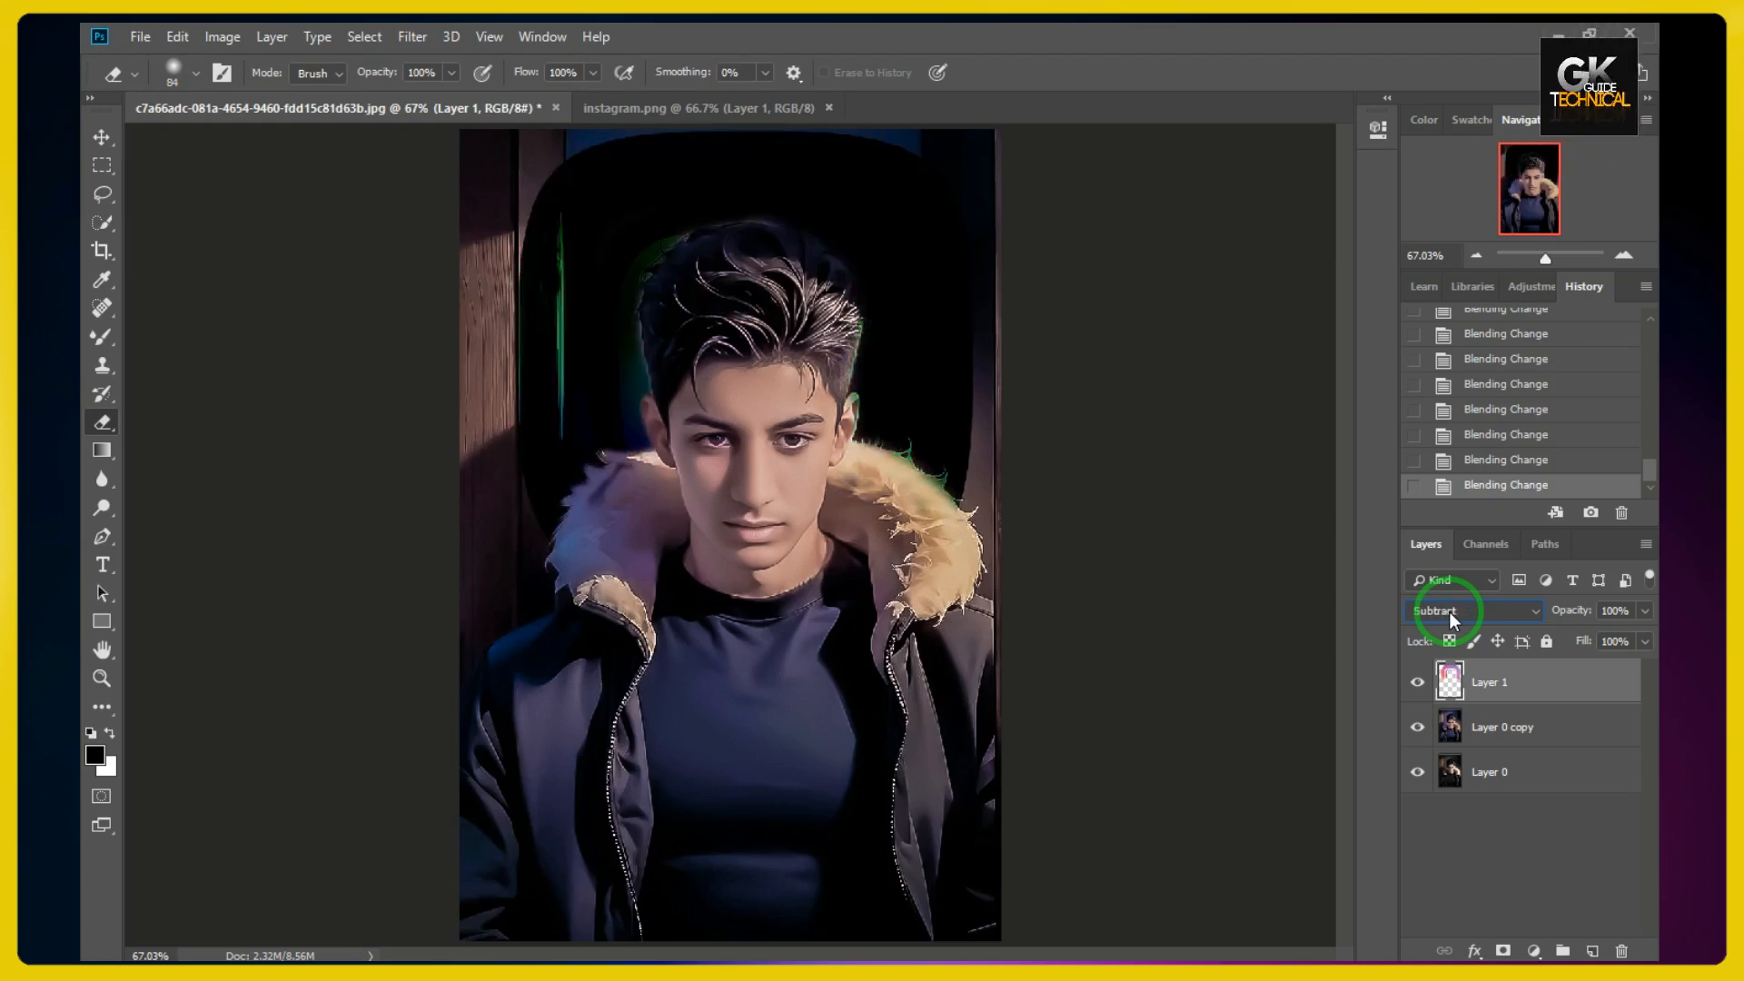
{"action": "scroll", "coordinate": [1450, 620], "scroll_direction": "down", "scroll_amount": 1}
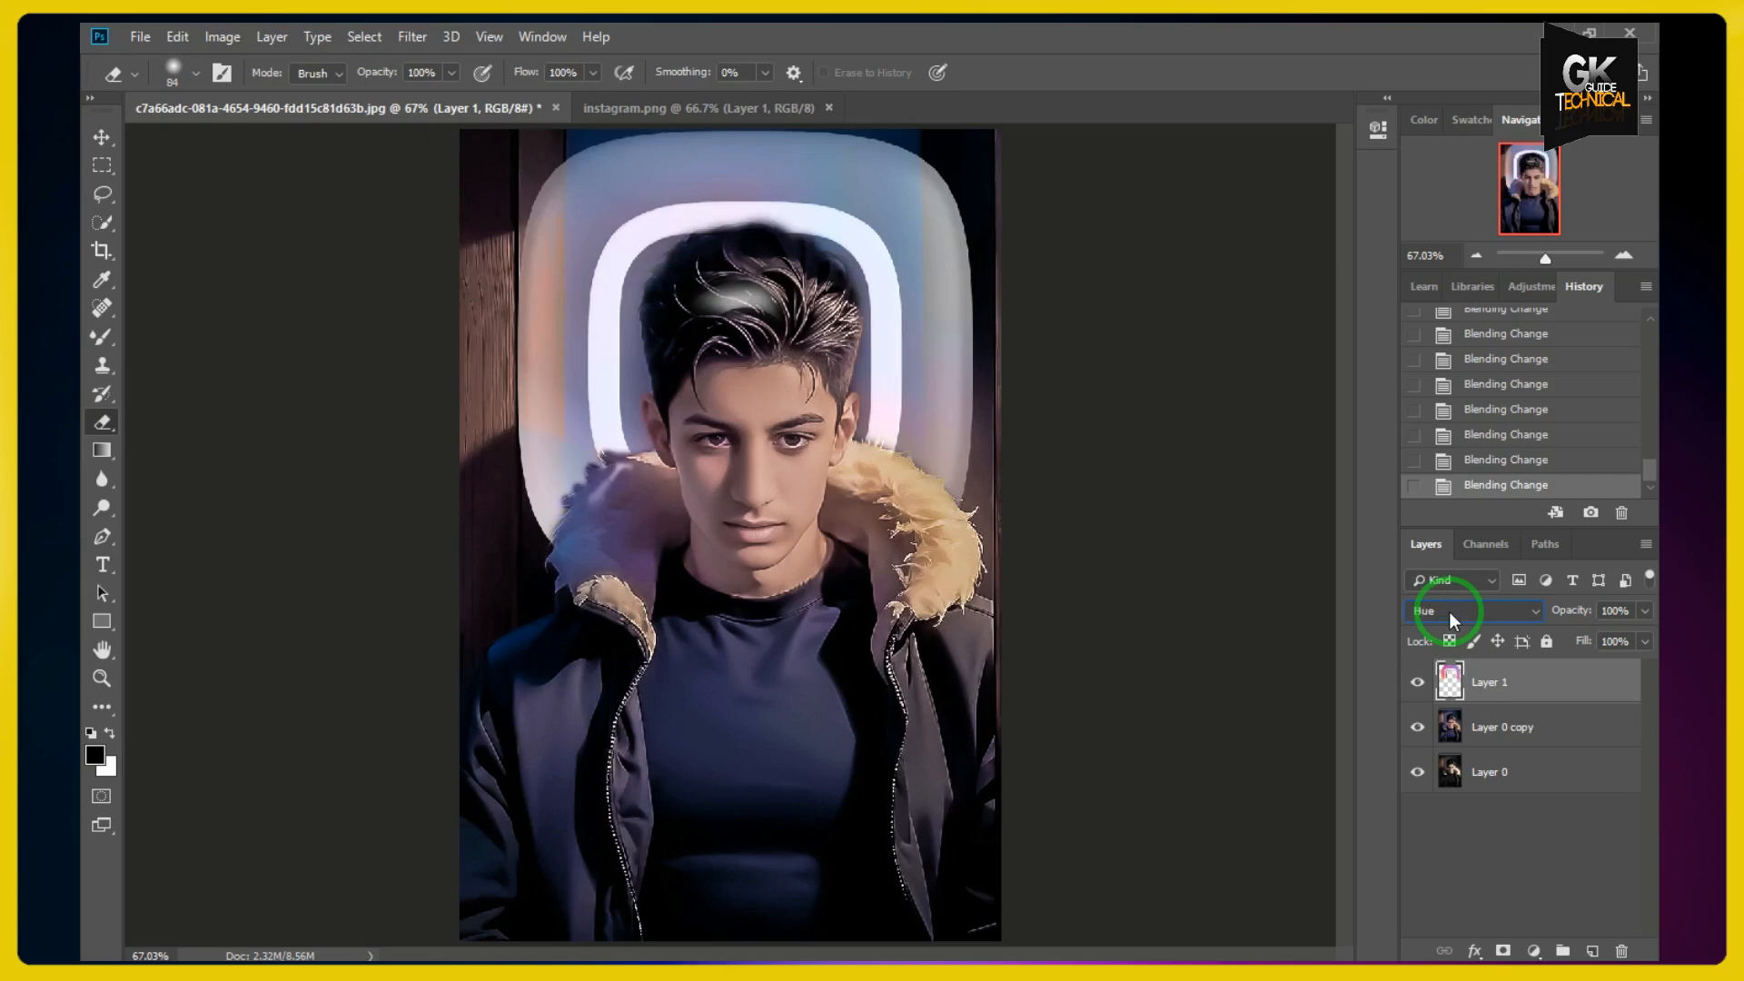
{"action": "scroll", "coordinate": [1451, 621], "scroll_direction": "up", "scroll_amount": 6}
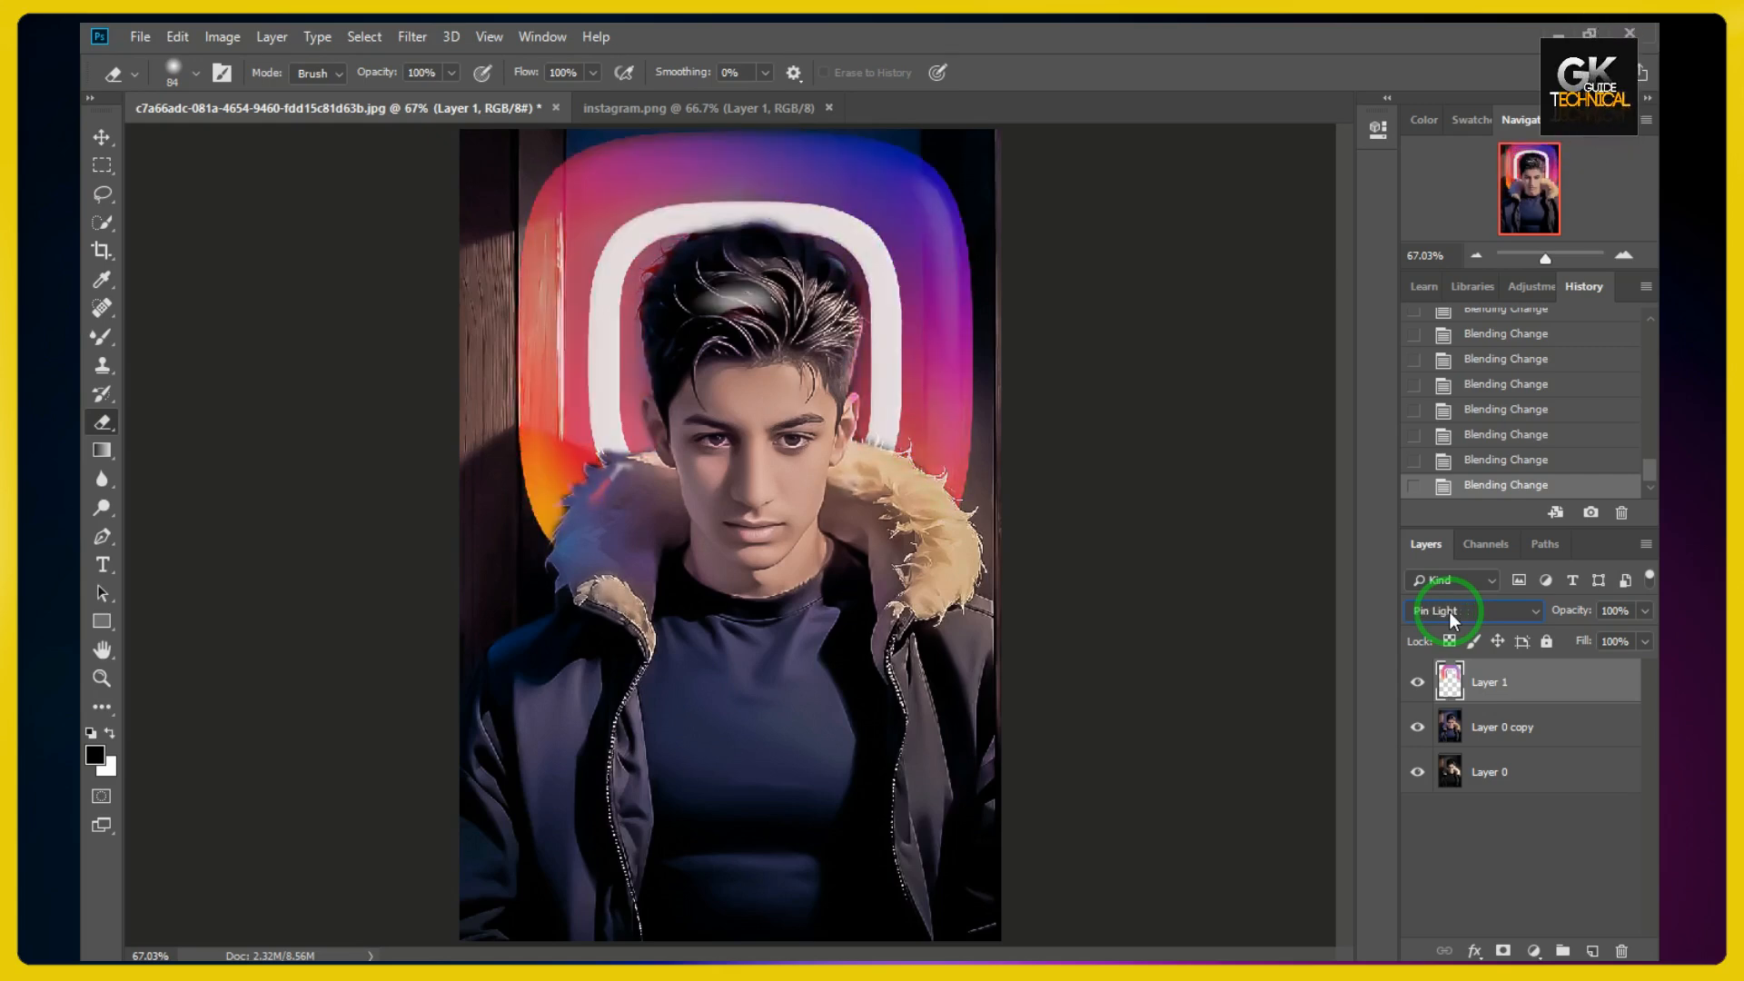
{"action": "scroll", "coordinate": [1451, 620], "scroll_direction": "up", "scroll_amount": 3}
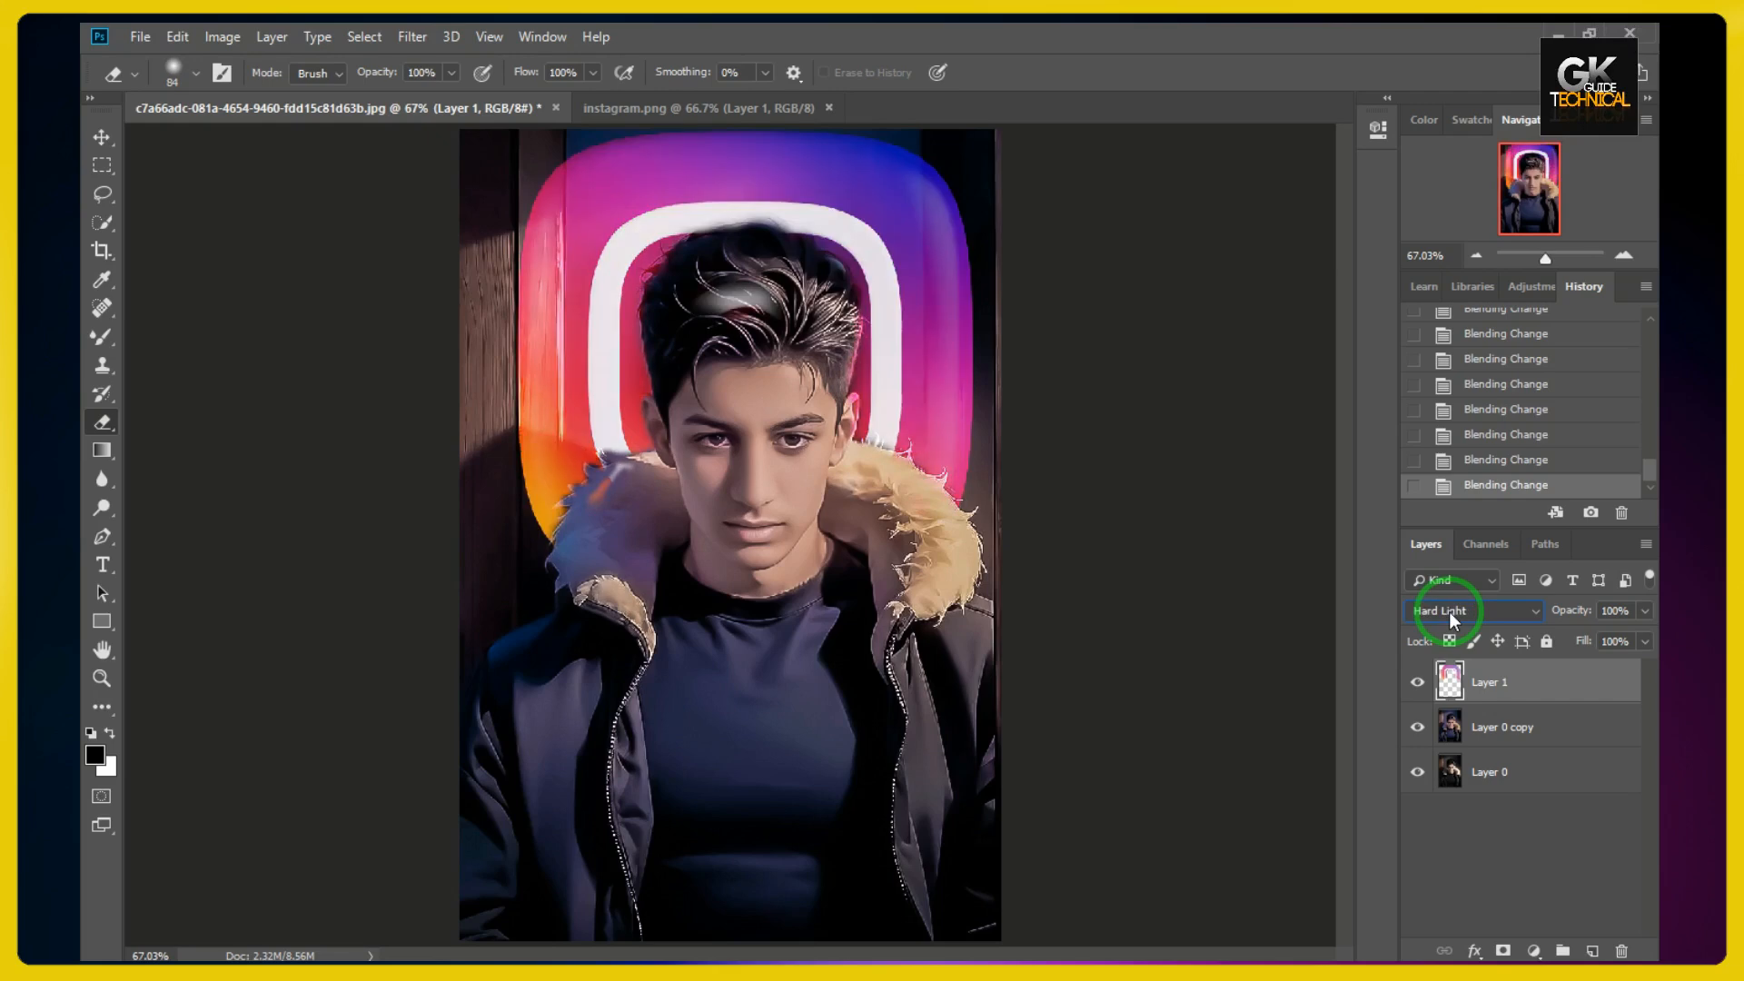
{"action": "scroll", "coordinate": [1451, 620], "scroll_direction": "up", "scroll_amount": 1}
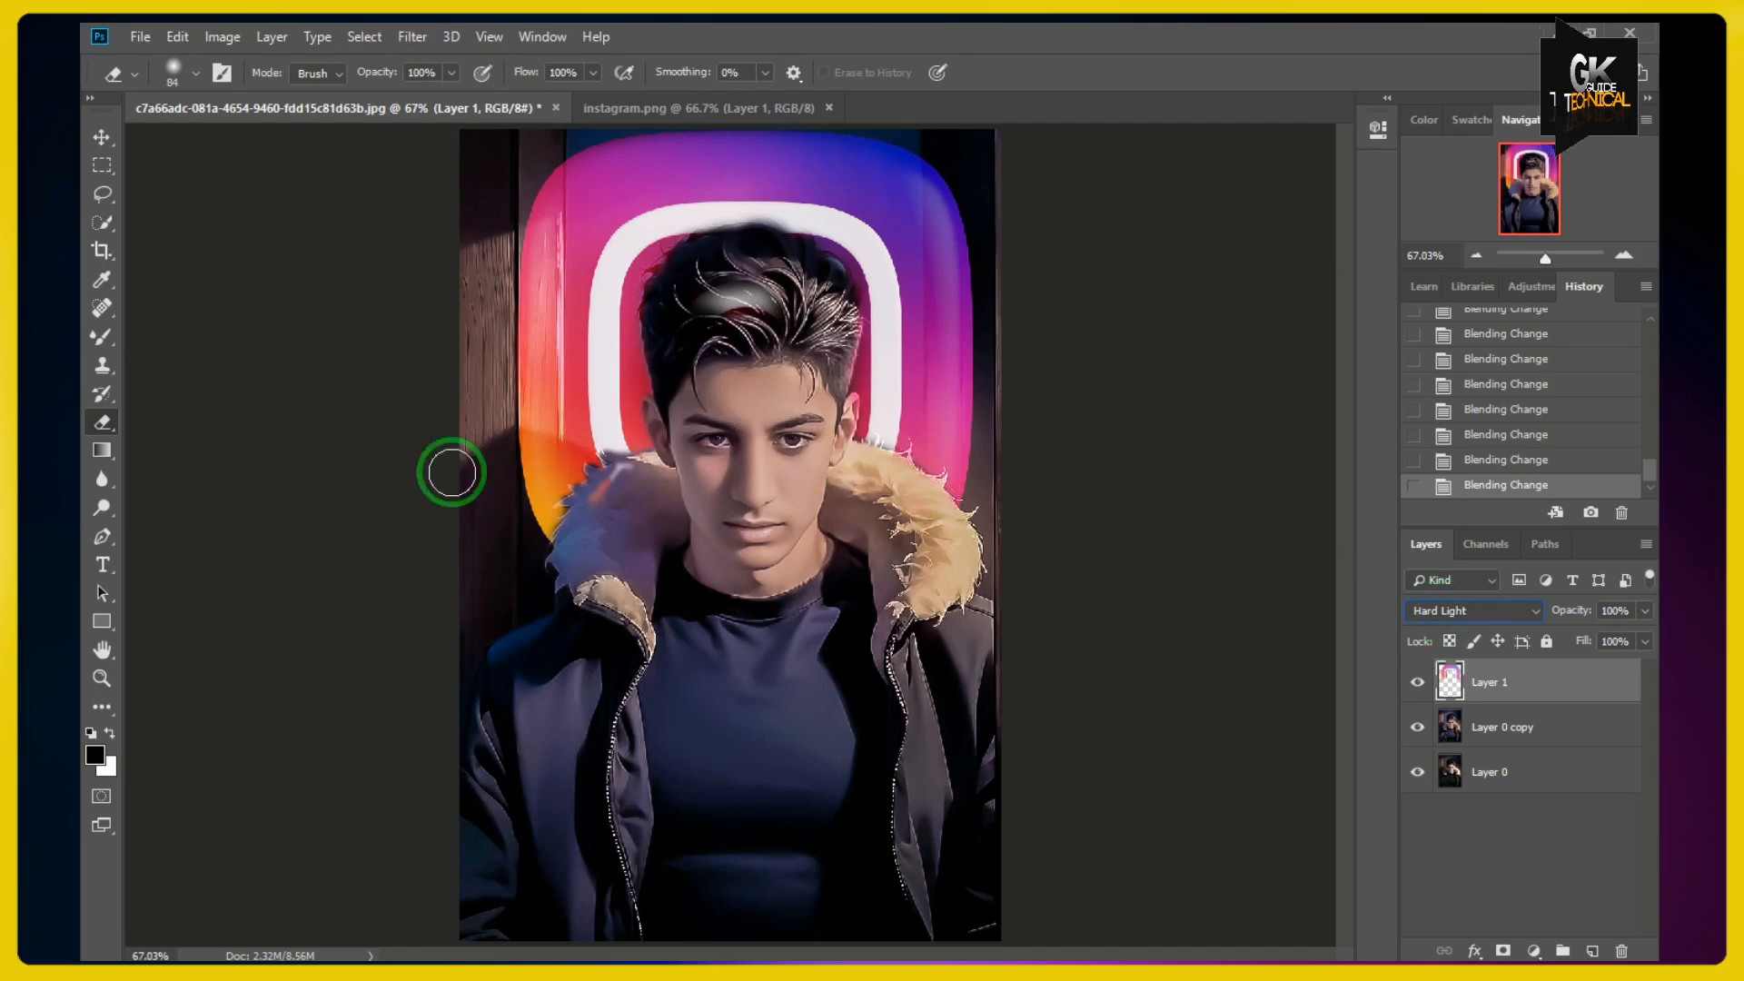
- Erase the remaining logo traces from the inner hair and the left fur collar
{"action": "mouse_move", "coordinate": [746, 318]}
{"action": "left_mouse_down"}
{"action": "mouse_move", "coordinate": [705, 294]}
{"action": "mouse_move", "coordinate": [709, 353]}
{"action": "mouse_move", "coordinate": [774, 272]}
{"action": "mouse_move", "coordinate": [746, 260]}
{"action": "mouse_move", "coordinate": [710, 272]}
{"action": "mouse_move", "coordinate": [710, 305]}
{"action": "mouse_move", "coordinate": [770, 342]}
{"action": "left_mouse_up"}
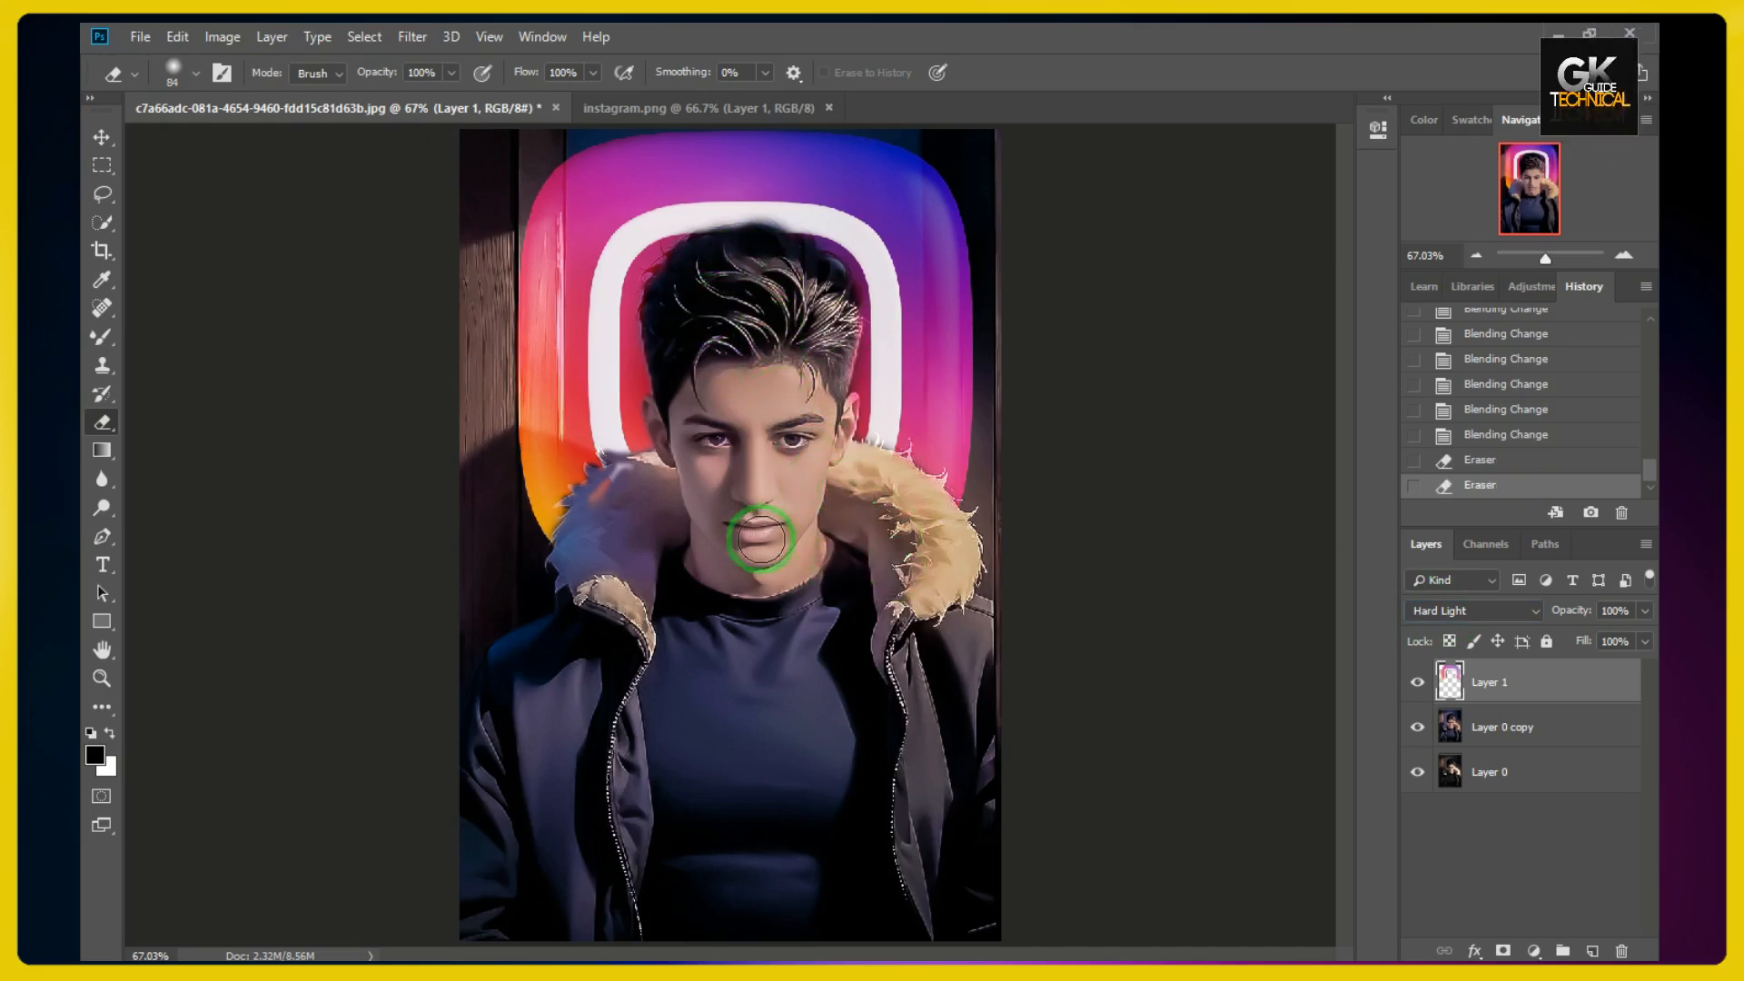
{"action": "mouse_move", "coordinate": [760, 539]}
{"action": "left_mouse_down"}
{"action": "mouse_move", "coordinate": [688, 591]}
{"action": "mouse_move", "coordinate": [681, 503]}
{"action": "mouse_move", "coordinate": [593, 520]}
{"action": "mouse_move", "coordinate": [654, 481]}
{"action": "mouse_move", "coordinate": [711, 487]}
{"action": "left_mouse_up"}
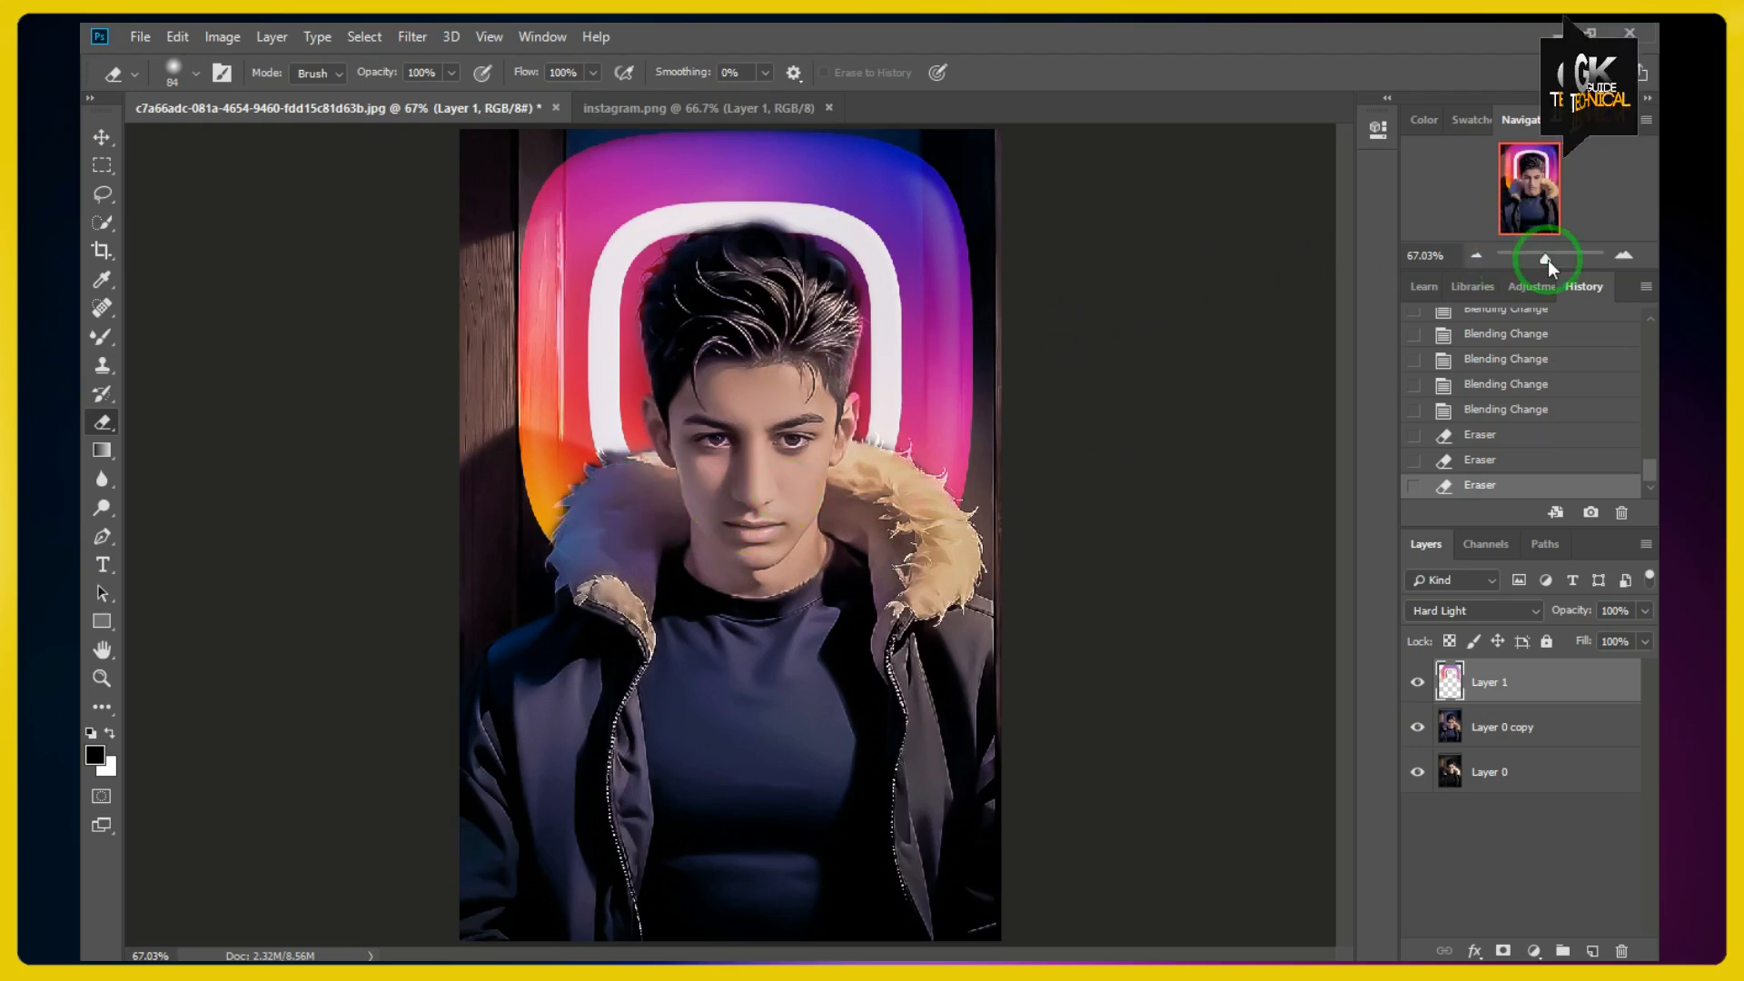
{"action": "left_click_drag", "start_coordinate": [1548, 260], "coordinate": [1559, 261]}
{"action": "left_click_drag", "start_coordinate": [1535, 179], "coordinate": [1535, 172]}
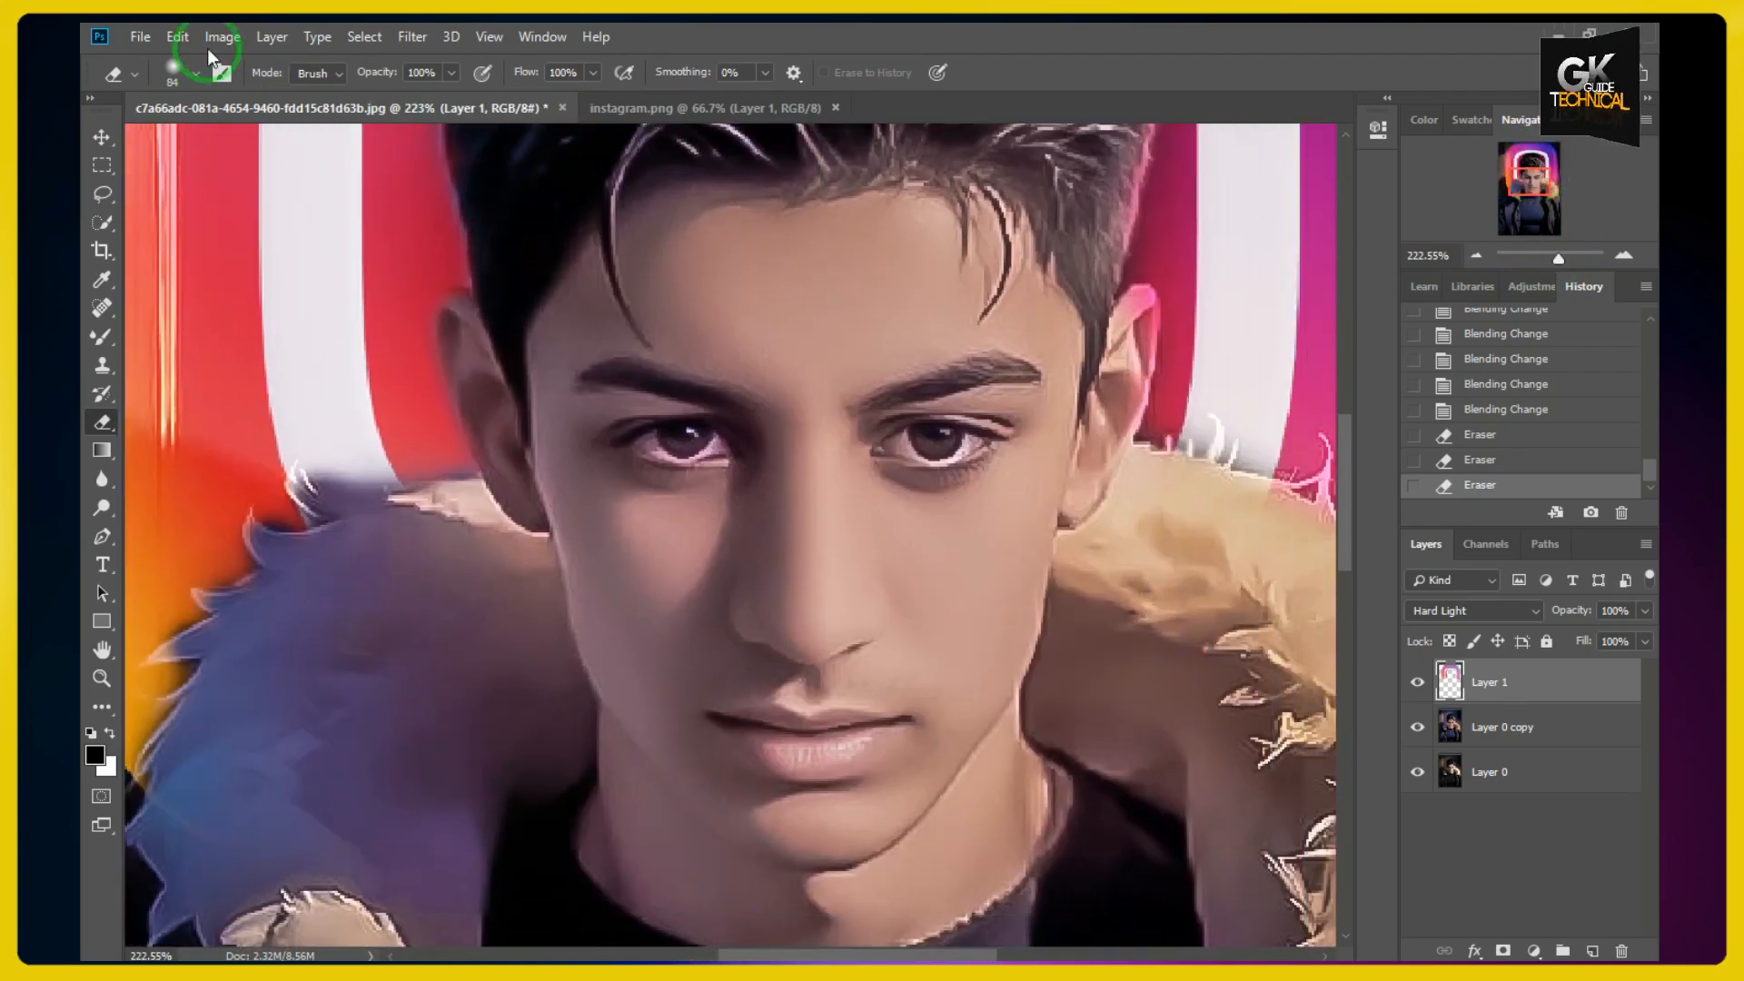
- Open instagram.png from the Icons folder on drive D
{"action": "left_click", "coordinate": [139, 36]}
{"action": "left_click", "coordinate": [150, 78]}
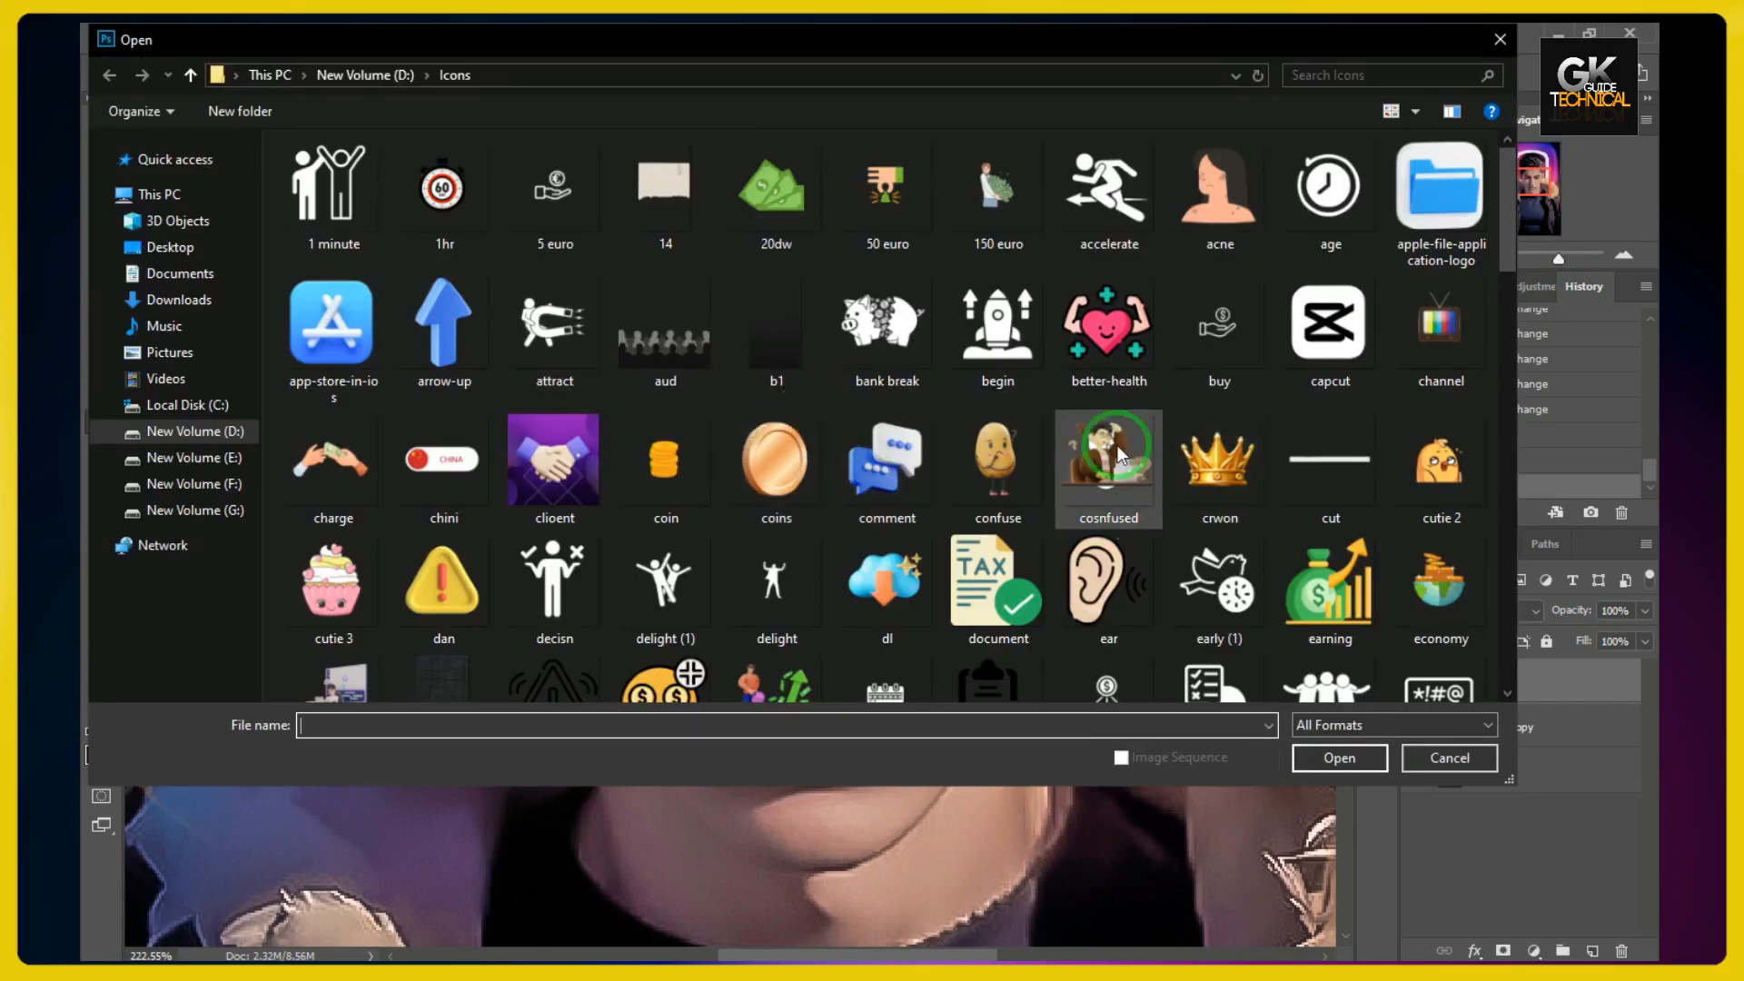
{"action": "scroll", "coordinate": [1136, 454], "scroll_direction": "down", "scroll_amount": 15}
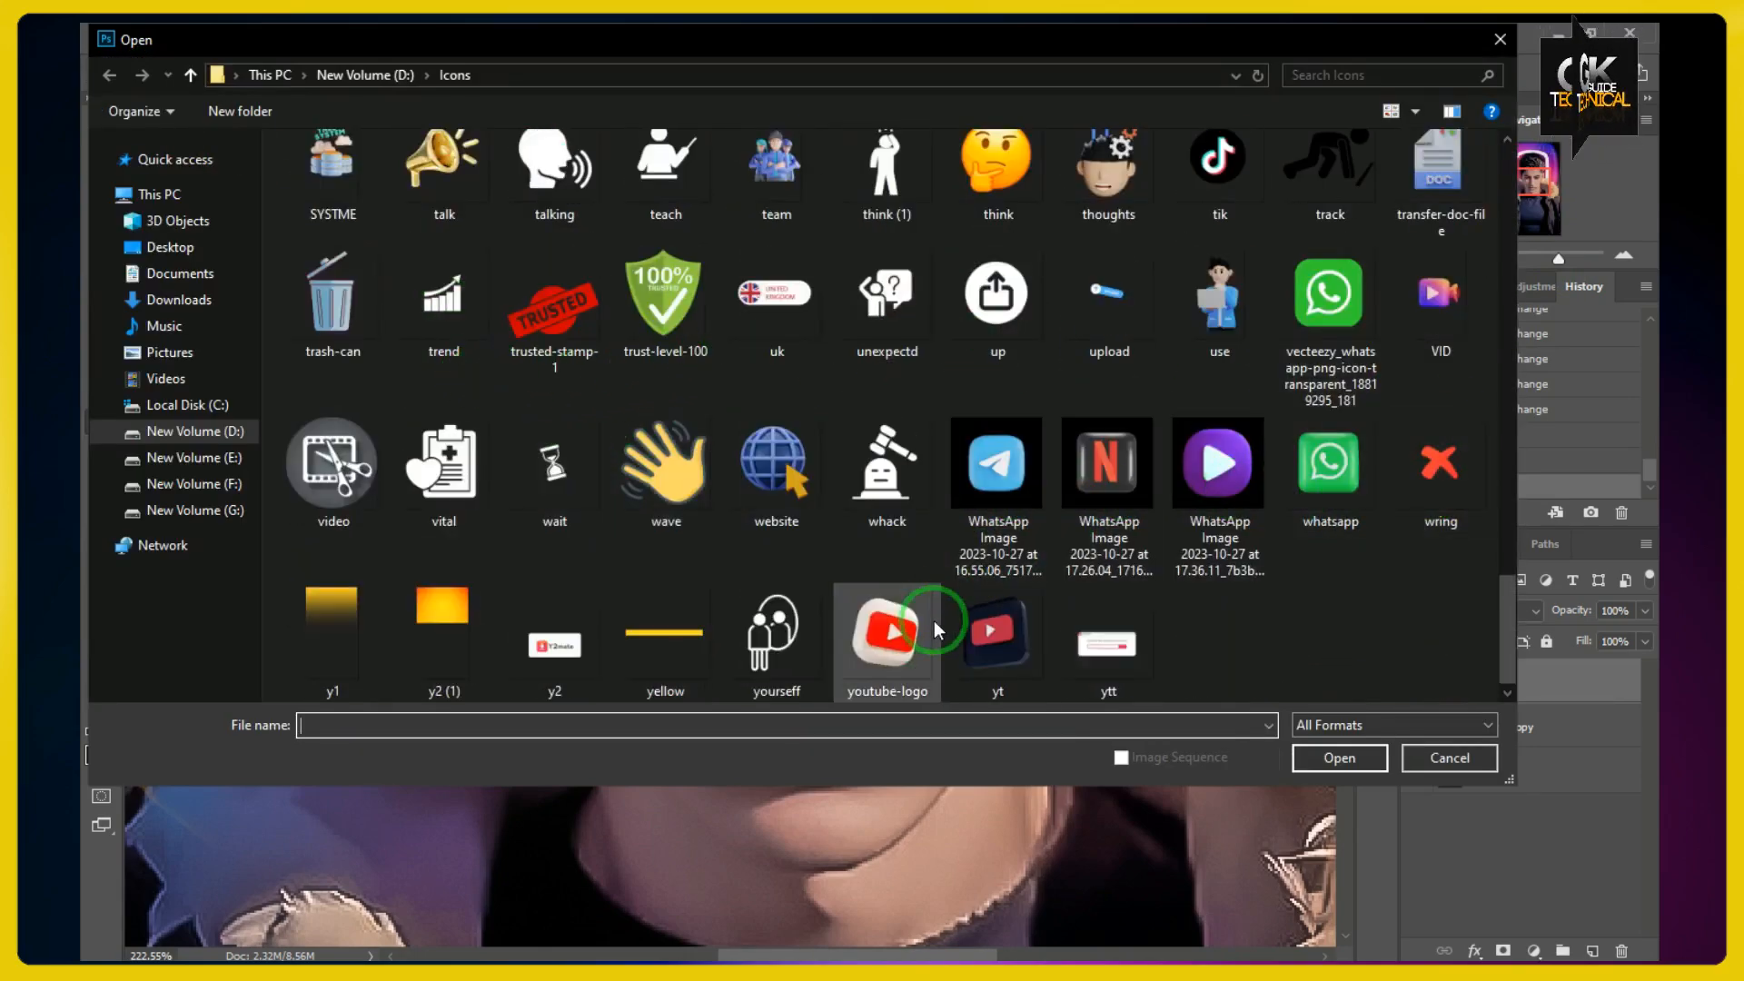
{"action": "scroll", "coordinate": [500, 381], "scroll_direction": "up", "scroll_amount": 5}
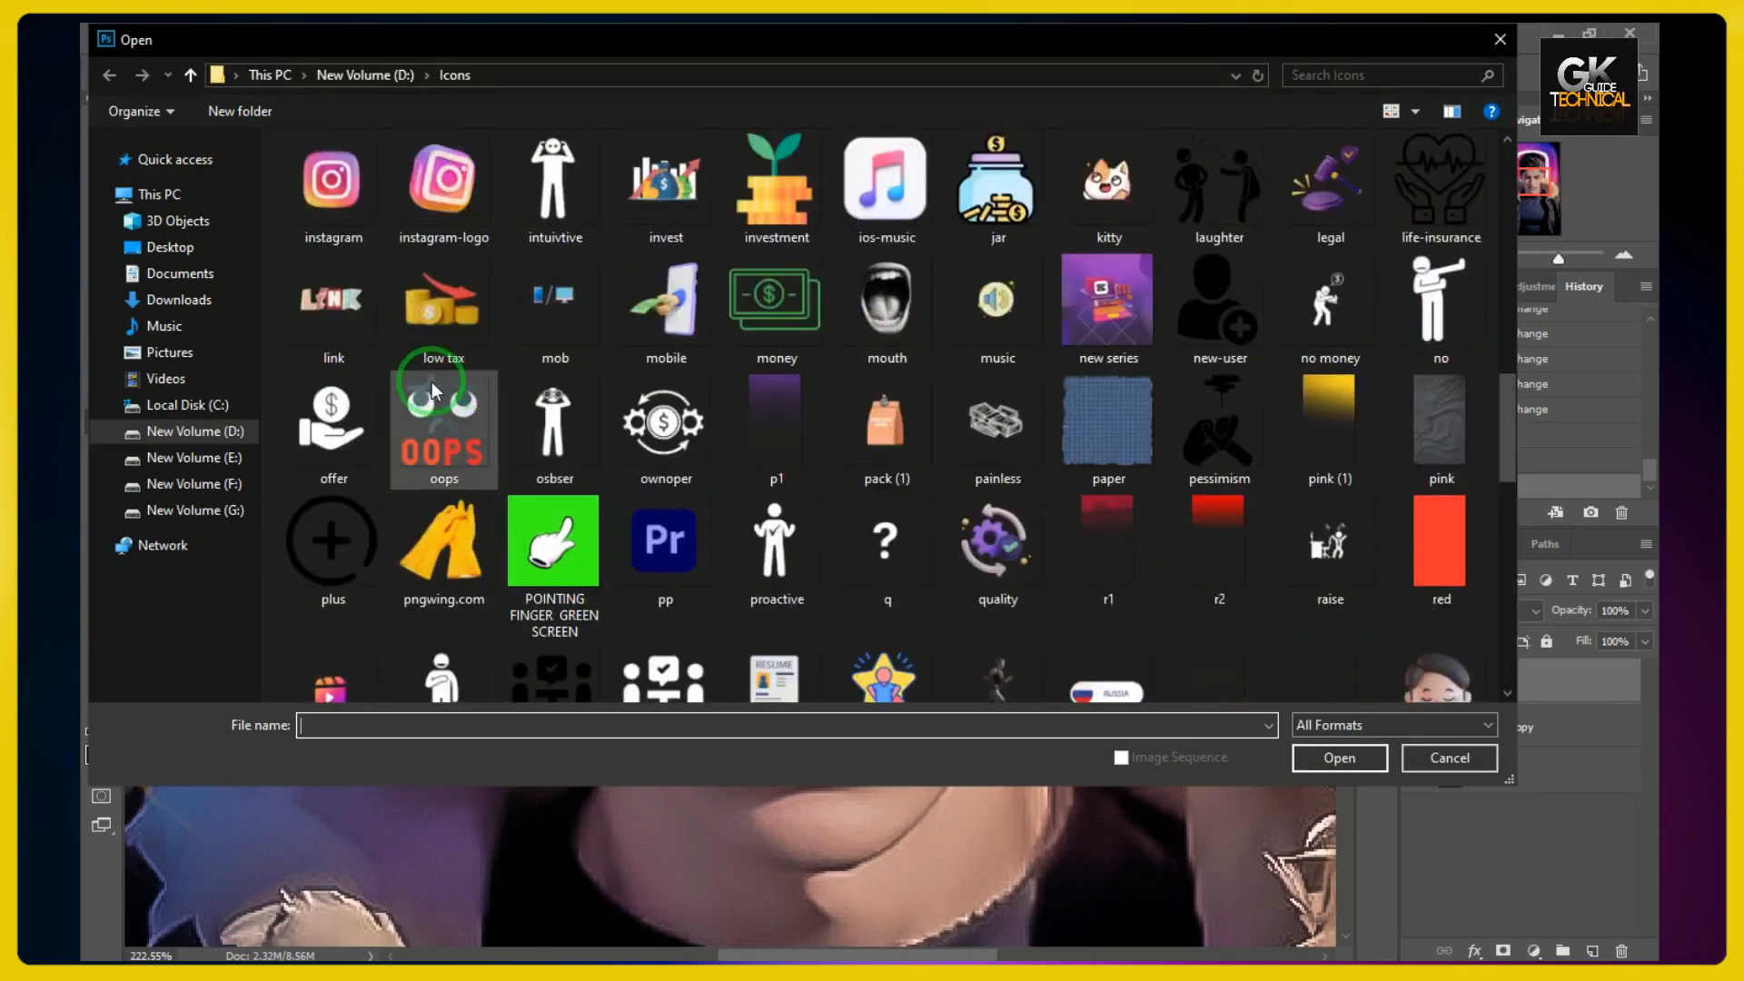
{"action": "double_click", "coordinate": [329, 201]}
- Bring the Instagram logo into the portrait as a new layer and scale it down to about 6% over the mouth
{"action": "left_click", "coordinate": [102, 137]}
{"action": "left_click", "coordinate": [583, 350]}
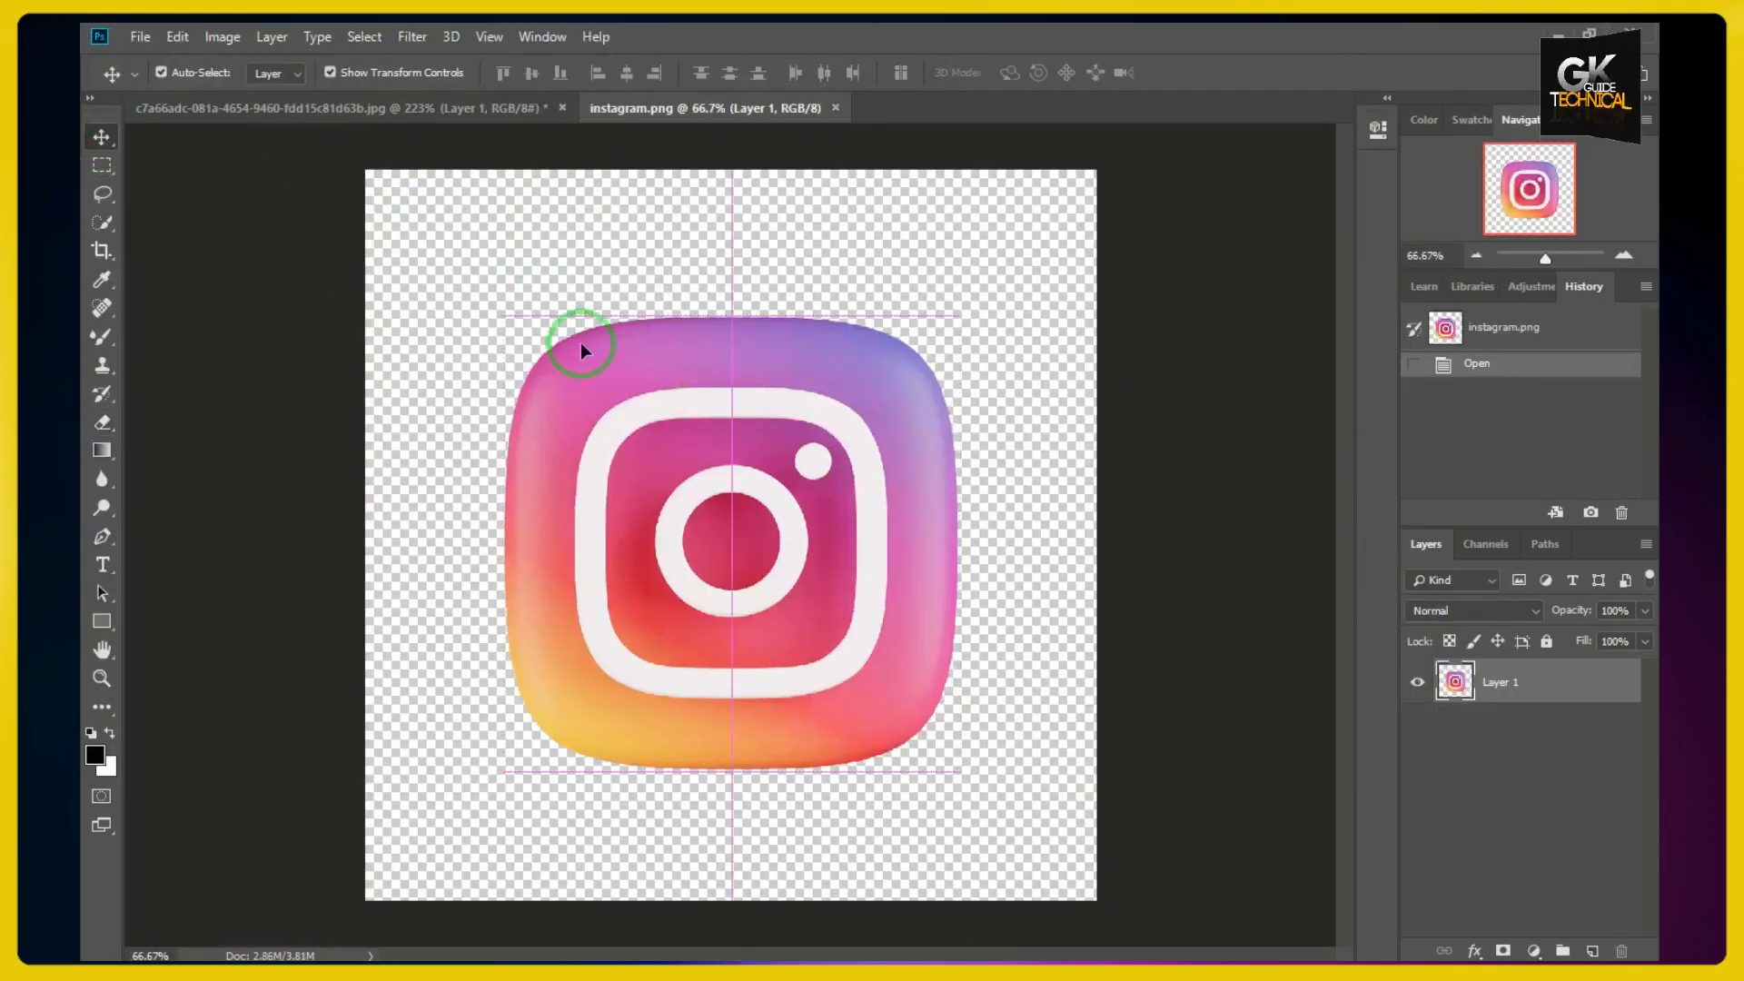
{"action": "left_click_drag", "start_coordinate": [582, 350], "coordinate": [761, 434]}
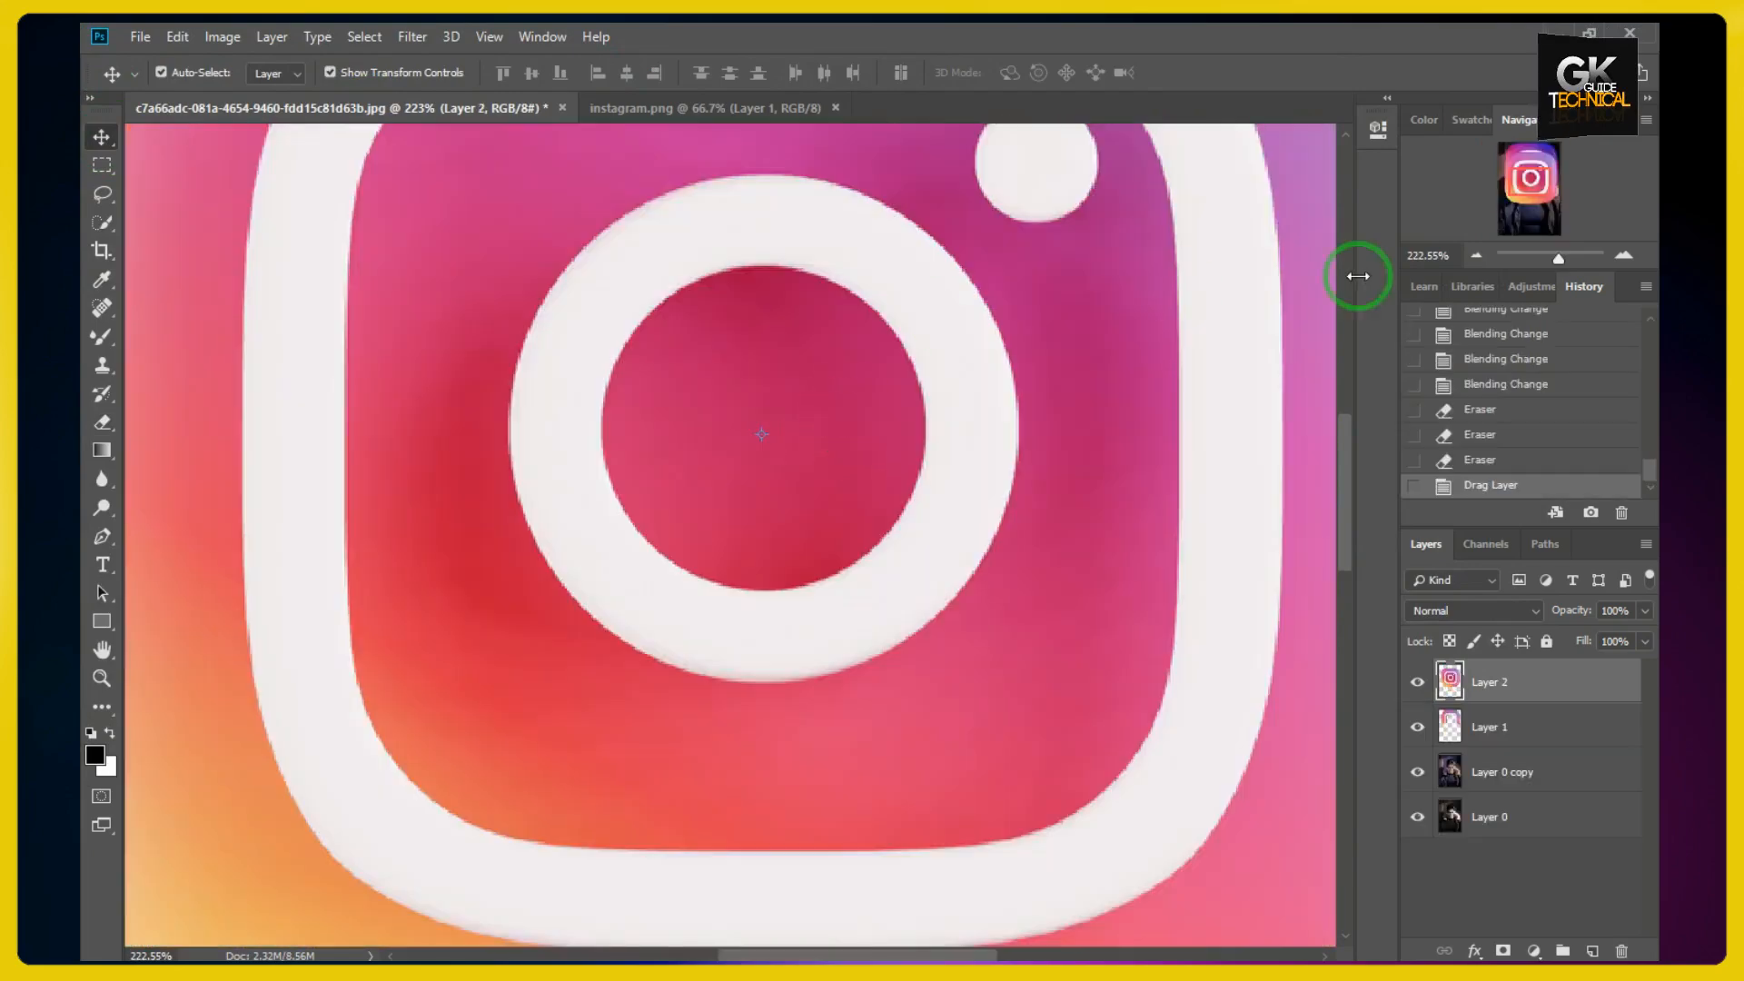
{"action": "left_click_drag", "start_coordinate": [1559, 259], "coordinate": [1549, 263]}
{"action": "left_click_drag", "start_coordinate": [895, 445], "coordinate": [895, 574]}
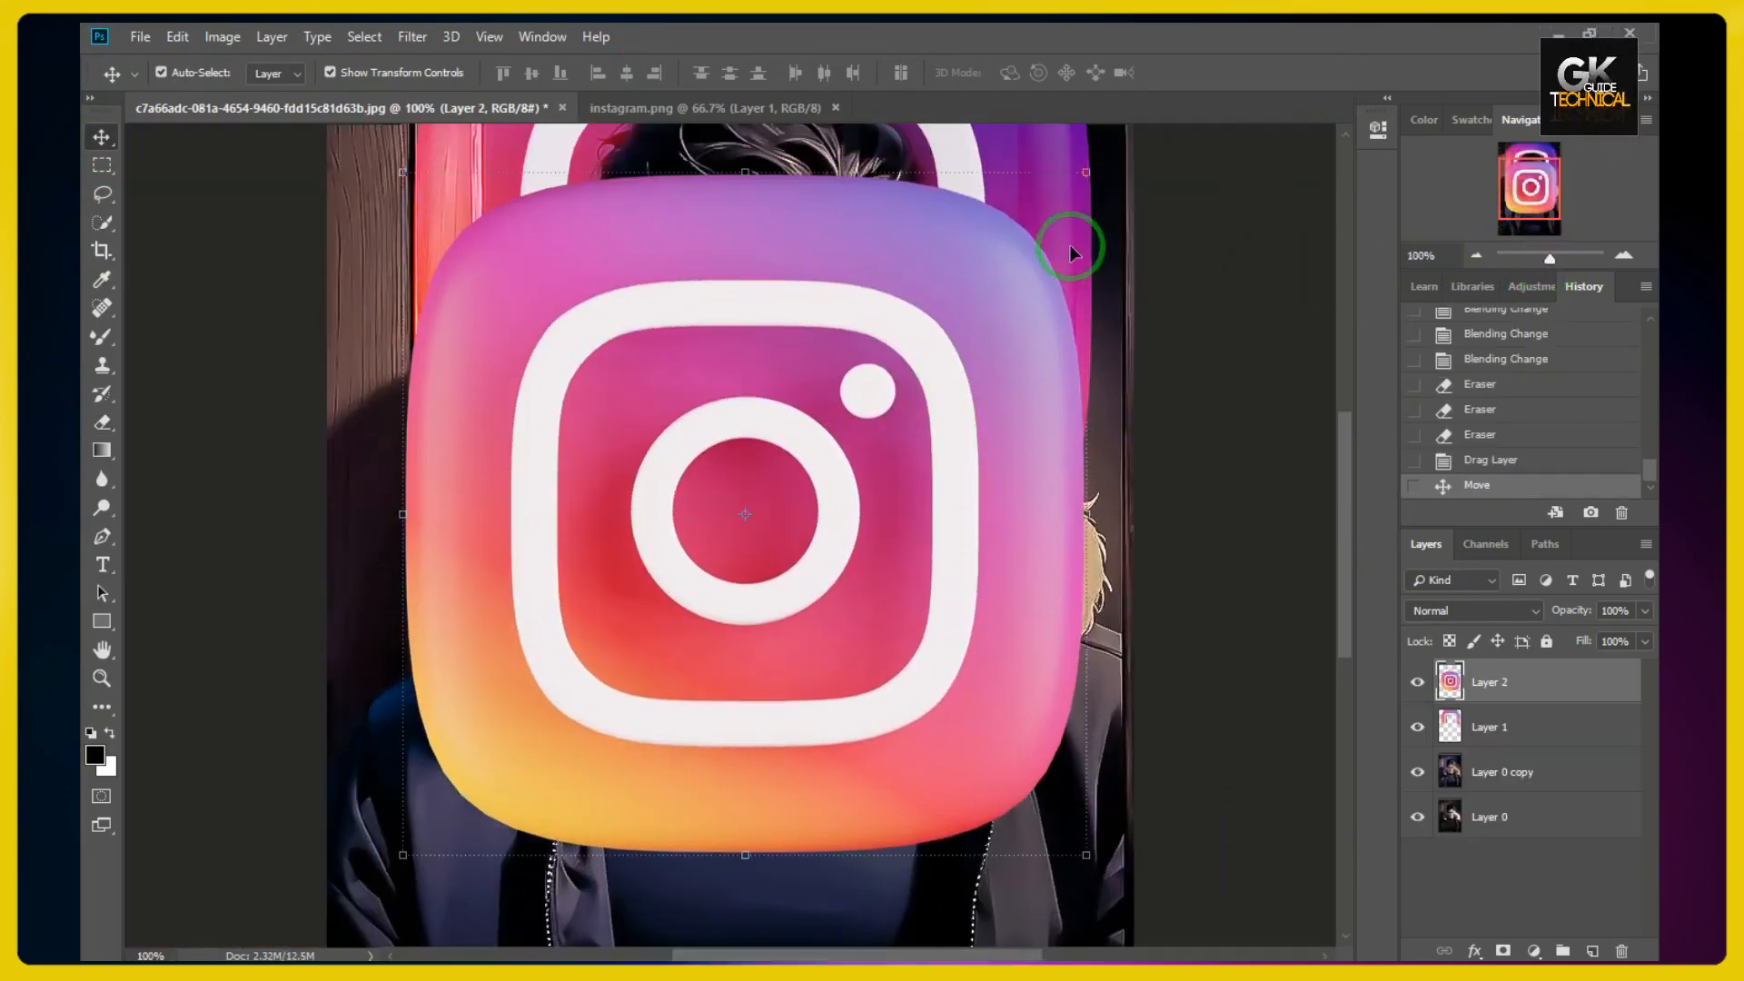
{"action": "left_click_drag", "start_coordinate": [1087, 172], "coordinate": [769, 492]}
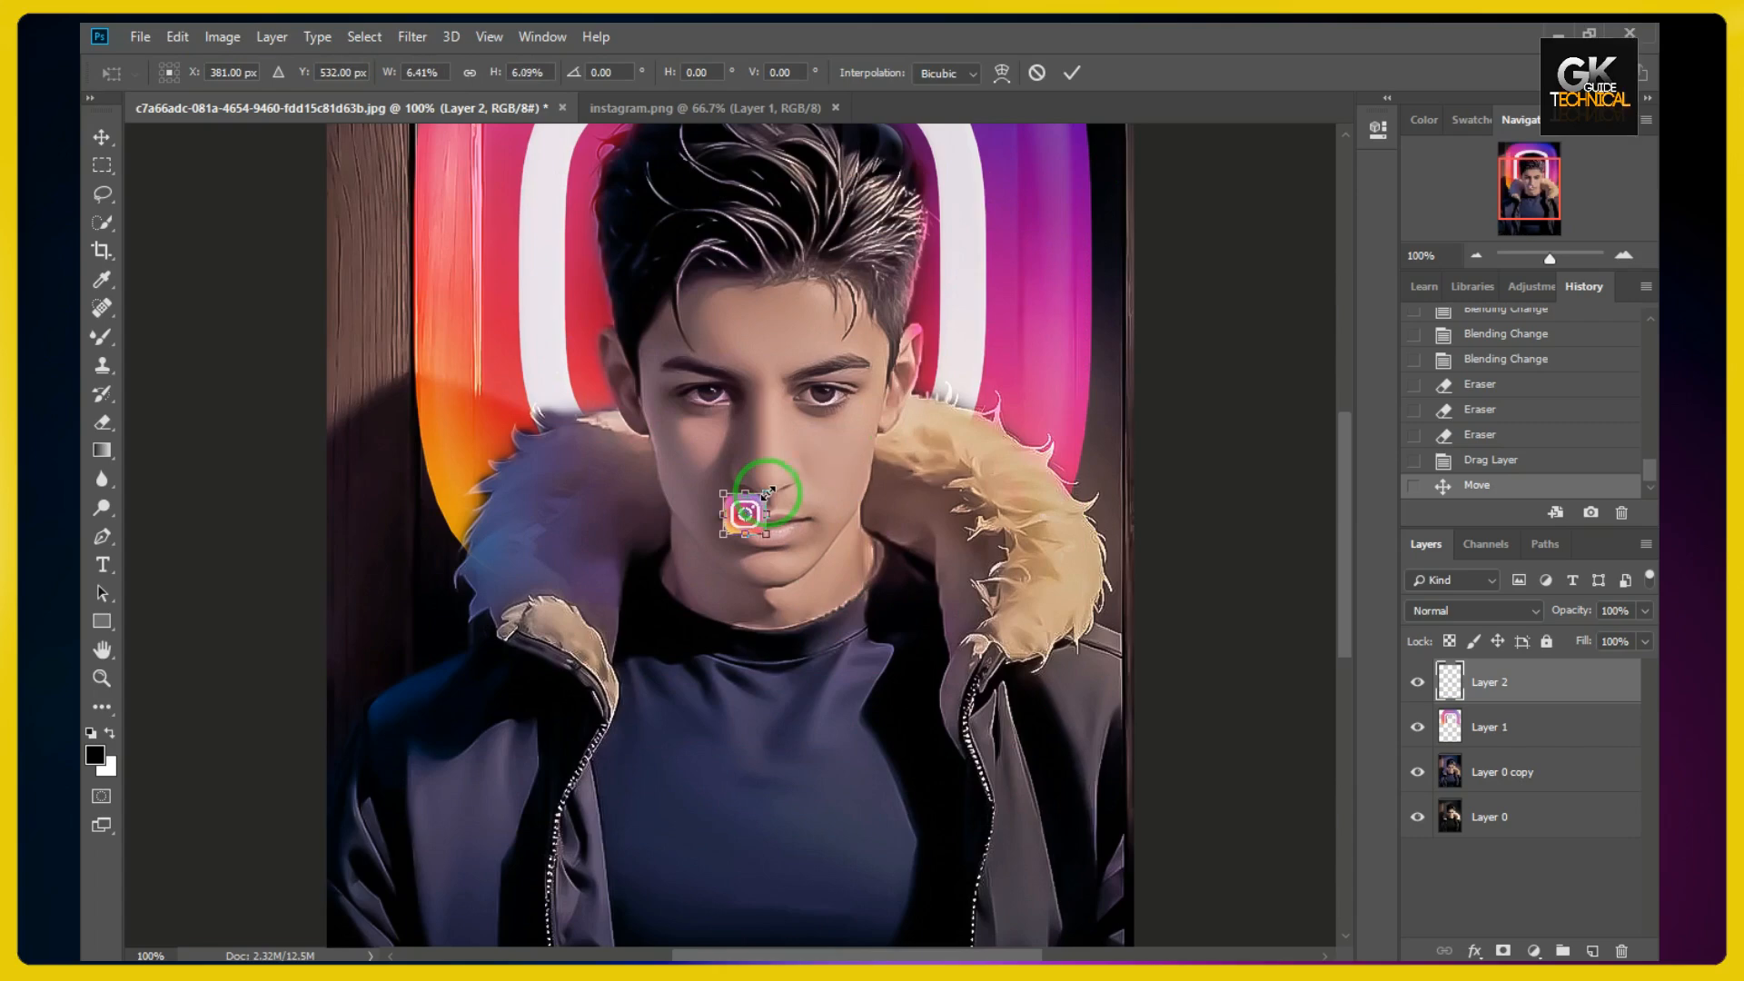
{"action": "left_click", "coordinate": [1070, 80]}
- Move the small logo onto the left eye's iris and fit it at 52.50% width and 42.11% height
{"action": "left_click_drag", "start_coordinate": [1550, 260], "coordinate": [1572, 260]}
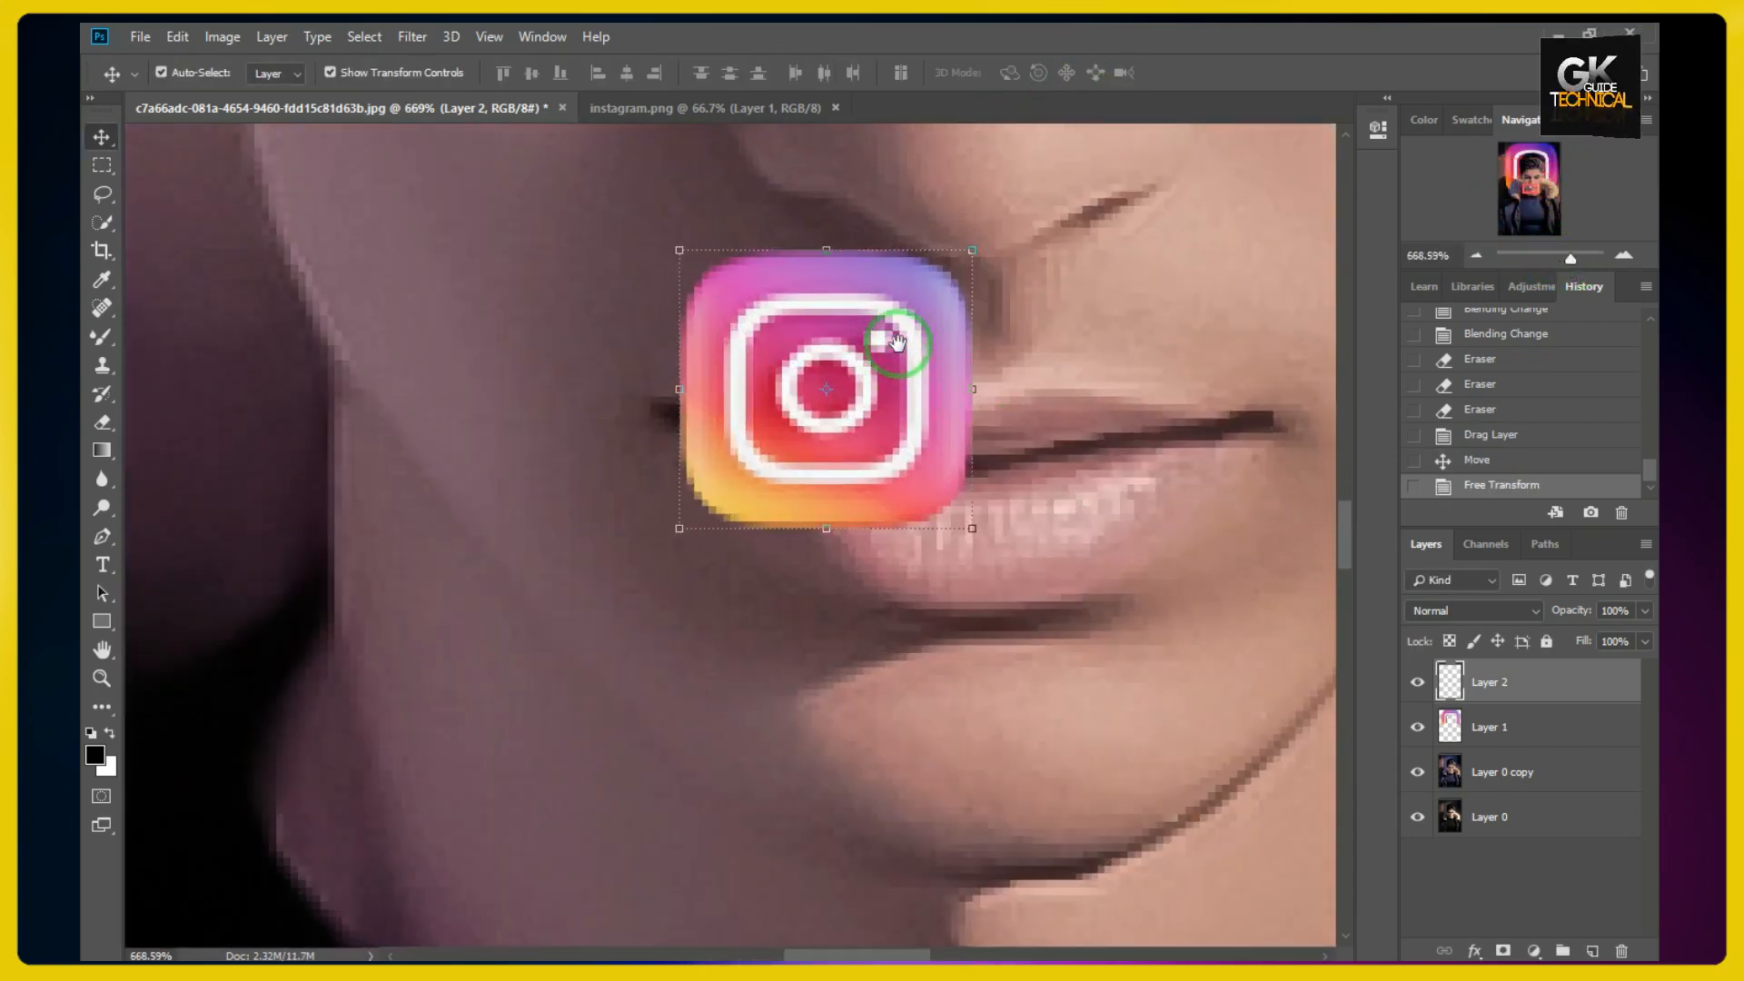
{"action": "left_click_drag", "start_coordinate": [898, 343], "coordinate": [598, 151]}
{"action": "left_click_drag", "start_coordinate": [754, 354], "coordinate": [879, 767]}
{"action": "left_click_drag", "start_coordinate": [763, 586], "coordinate": [865, 310]}
{"action": "left_click_drag", "start_coordinate": [934, 255], "coordinate": [812, 366]}
{"action": "left_click_drag", "start_coordinate": [767, 429], "coordinate": [768, 439]}
{"action": "left_click_drag", "start_coordinate": [655, 374], "coordinate": [651, 417]}
{"action": "left_click_drag", "start_coordinate": [776, 460], "coordinate": [770, 453]}
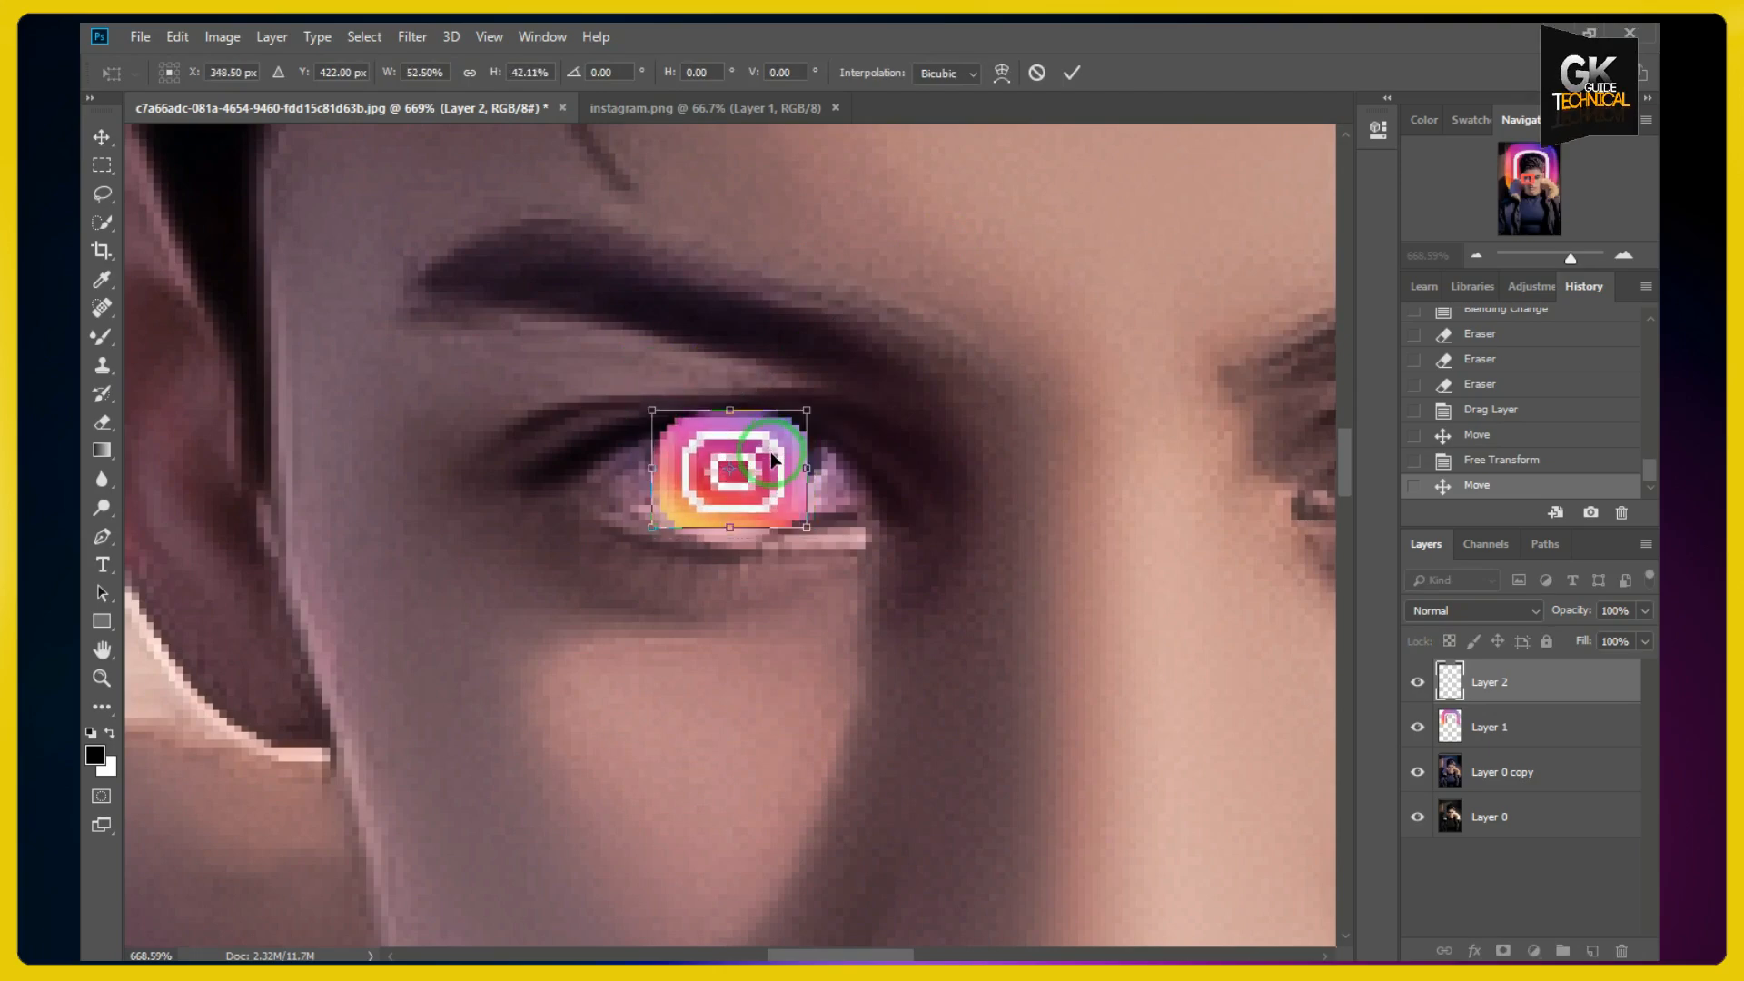
{"action": "left_click", "coordinate": [1071, 76]}
- Preview different blend modes on the eye logo layer and set it to Vivid Light
{"action": "left_click", "coordinate": [1469, 607]}
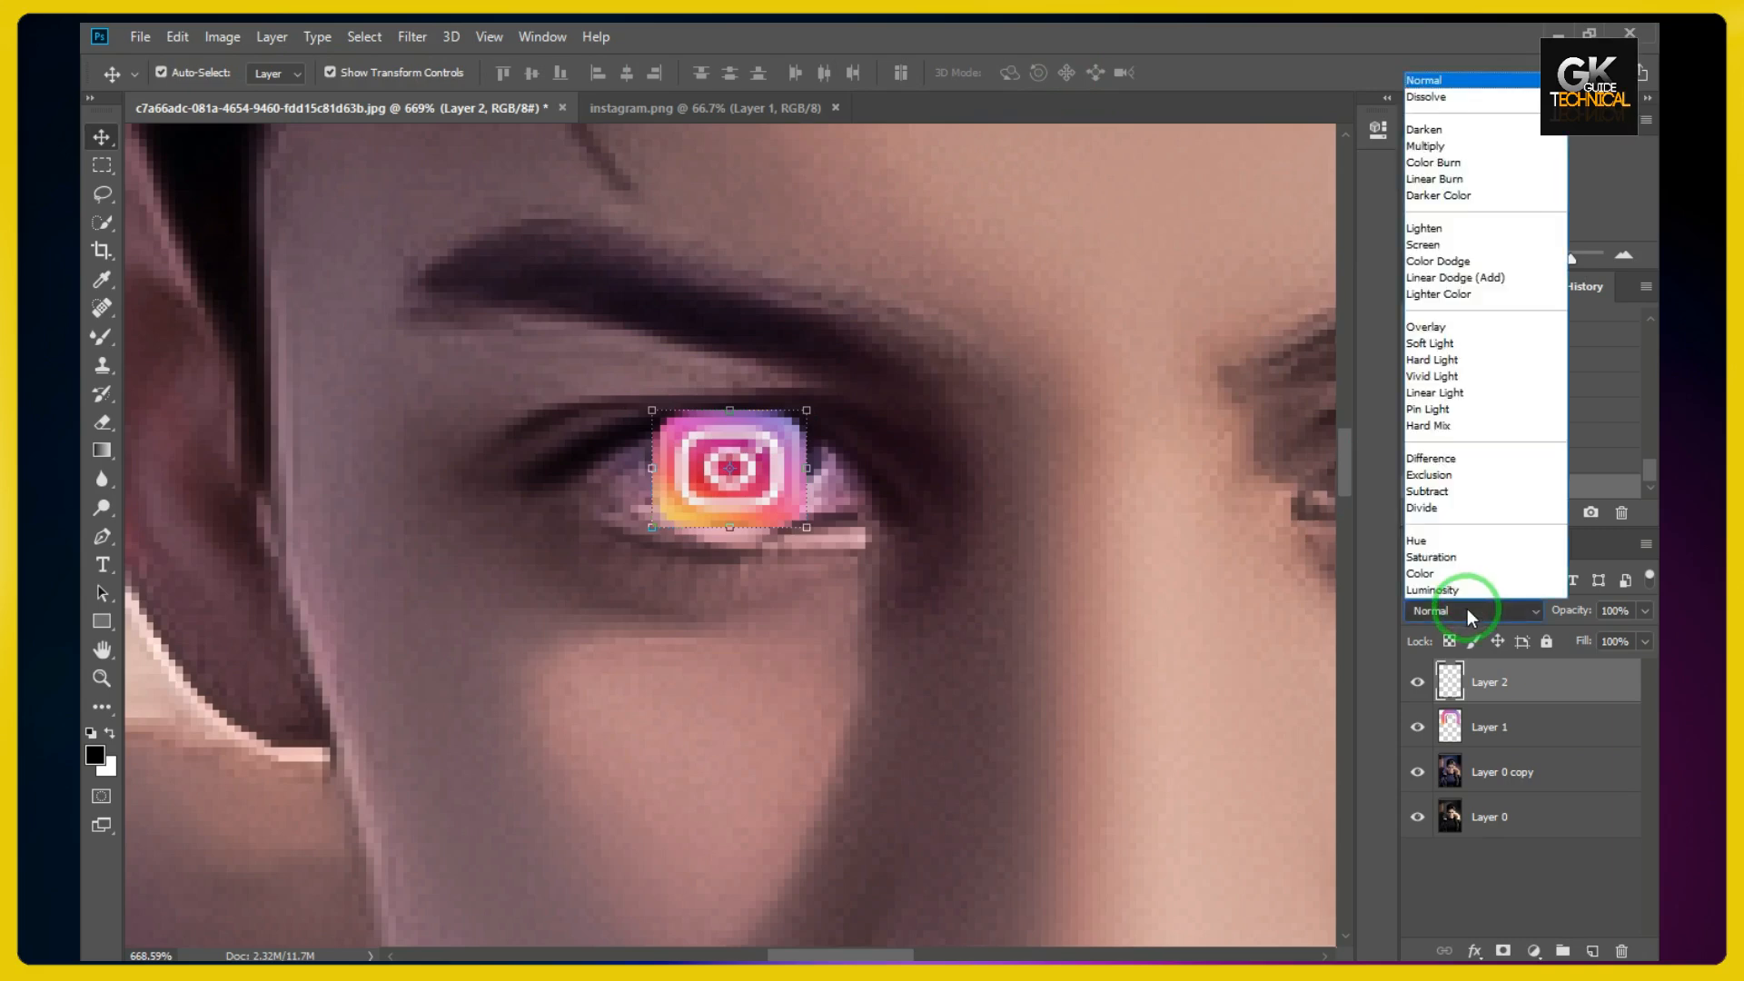
{"action": "left_click", "coordinate": [1435, 162]}
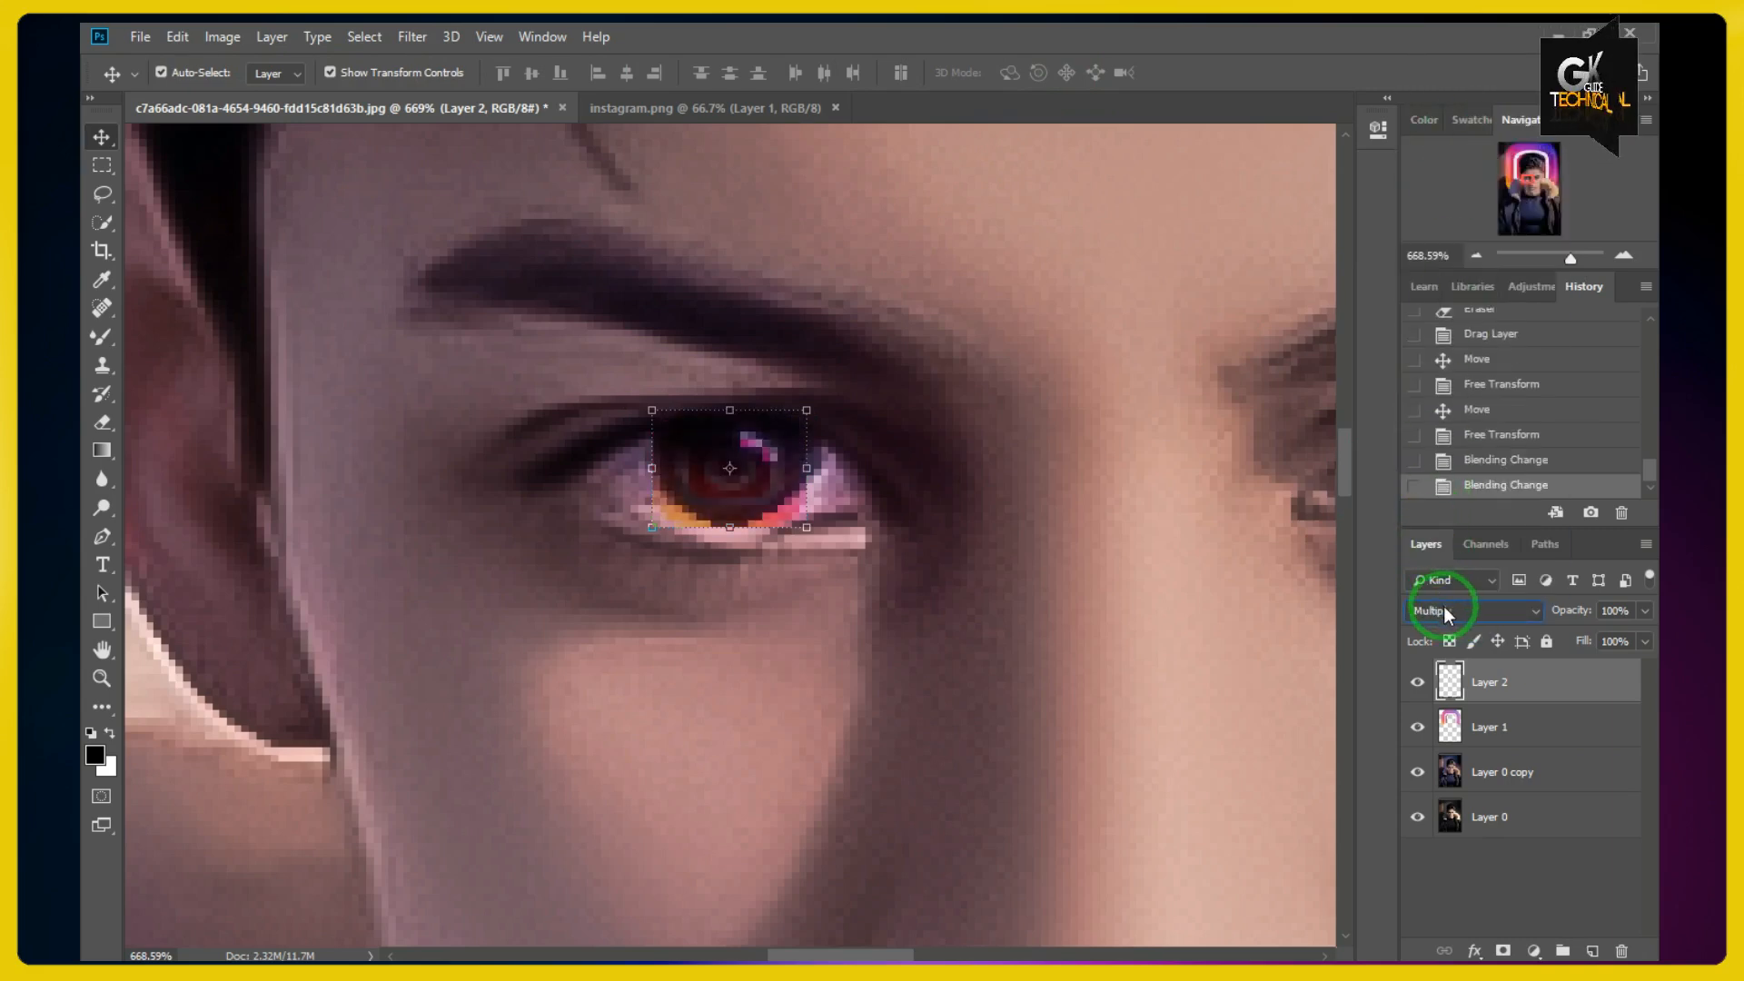
{"action": "scroll", "coordinate": [1434, 606], "scroll_direction": "down", "scroll_amount": 5}
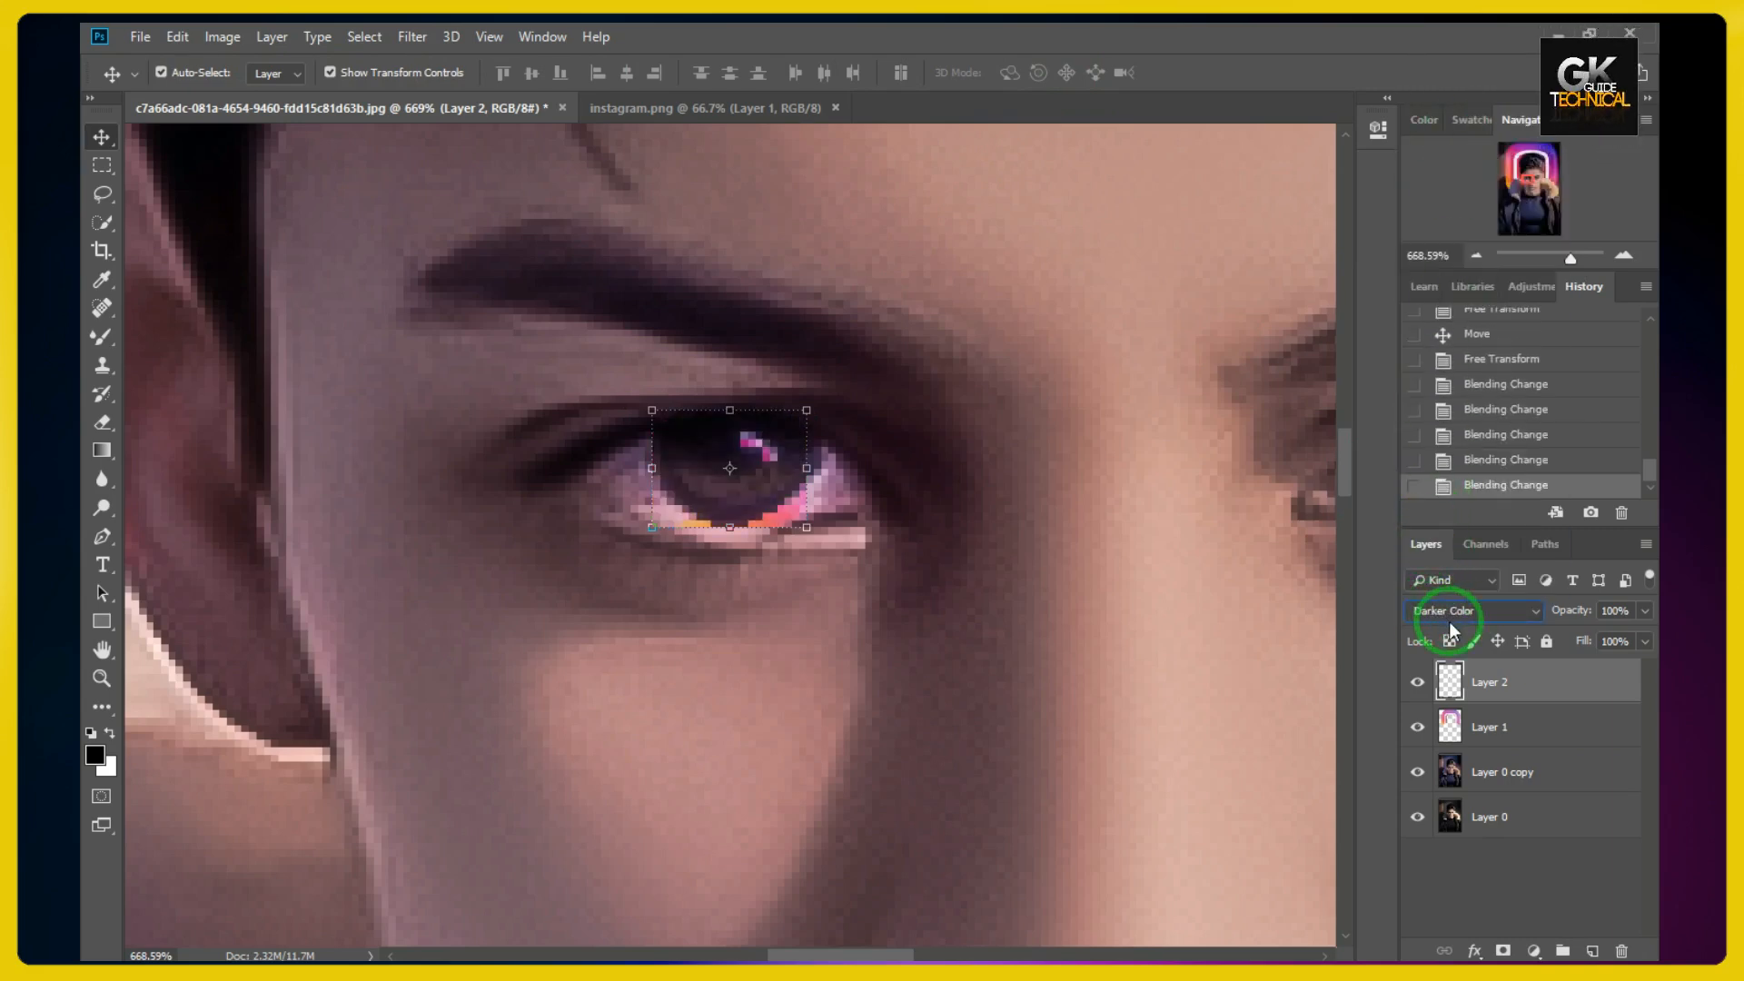
{"action": "scroll", "coordinate": [1448, 621], "scroll_direction": "down", "scroll_amount": 2}
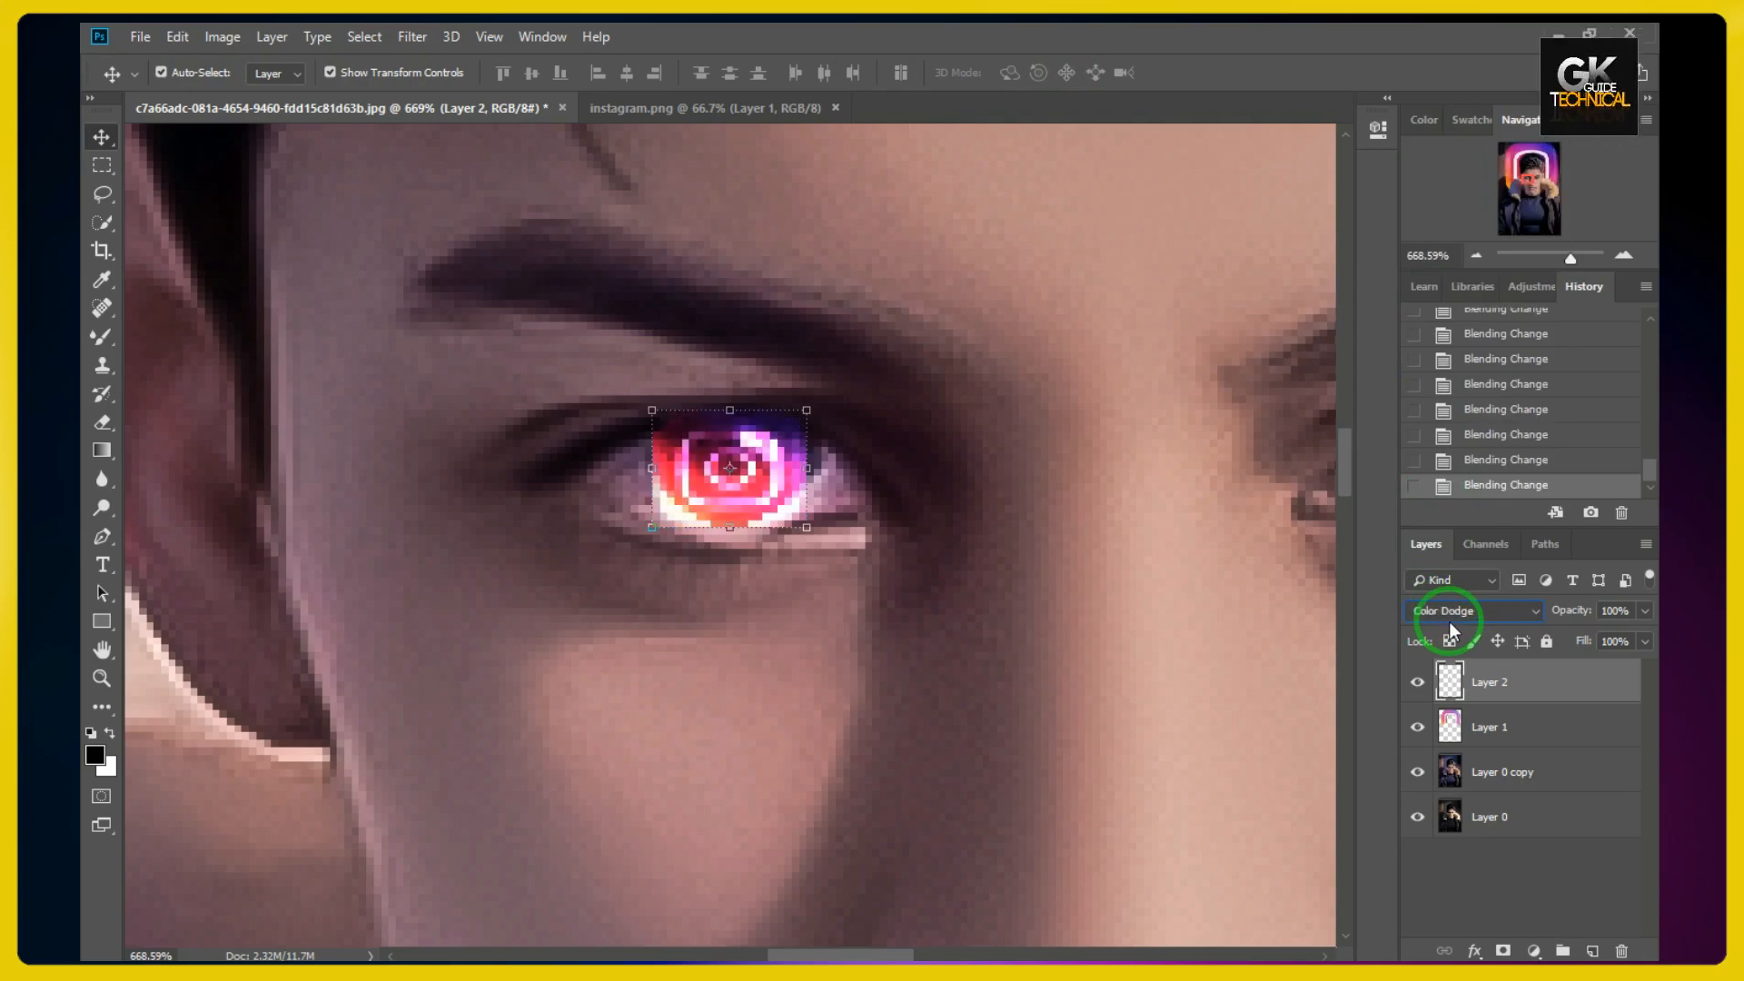
{"action": "scroll", "coordinate": [1448, 622], "scroll_direction": "down", "scroll_amount": 6}
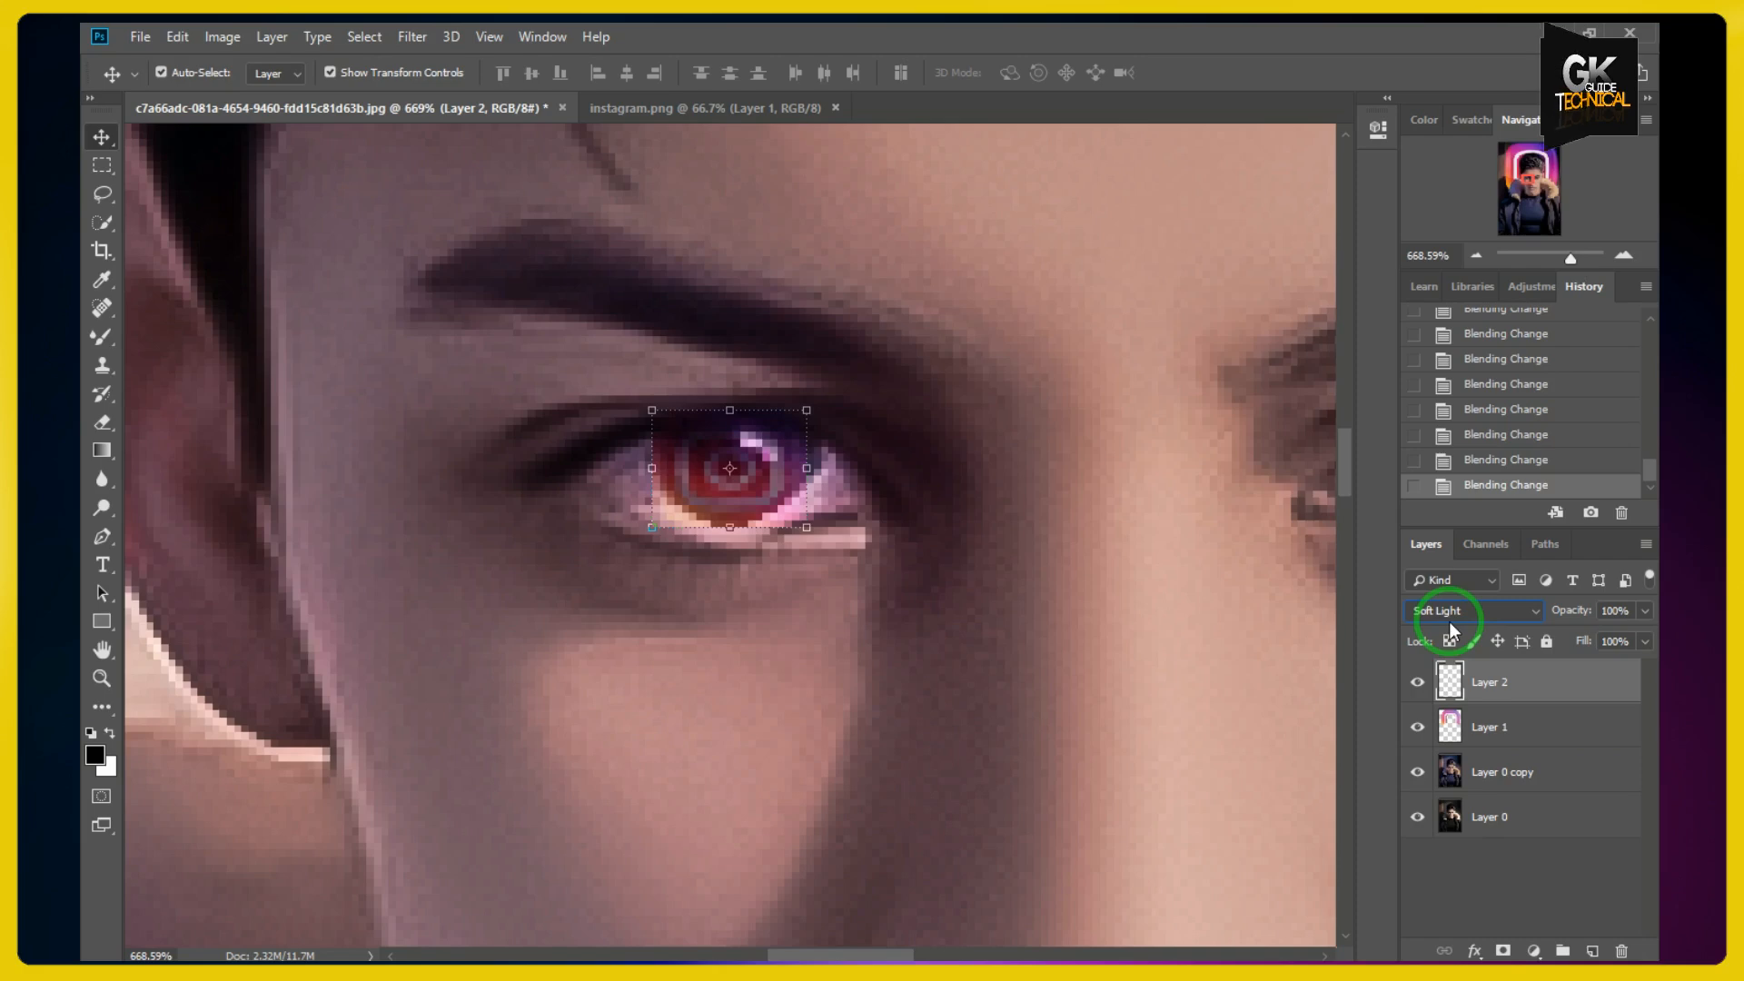
{"action": "scroll", "coordinate": [1448, 621], "scroll_direction": "up", "scroll_amount": 2}
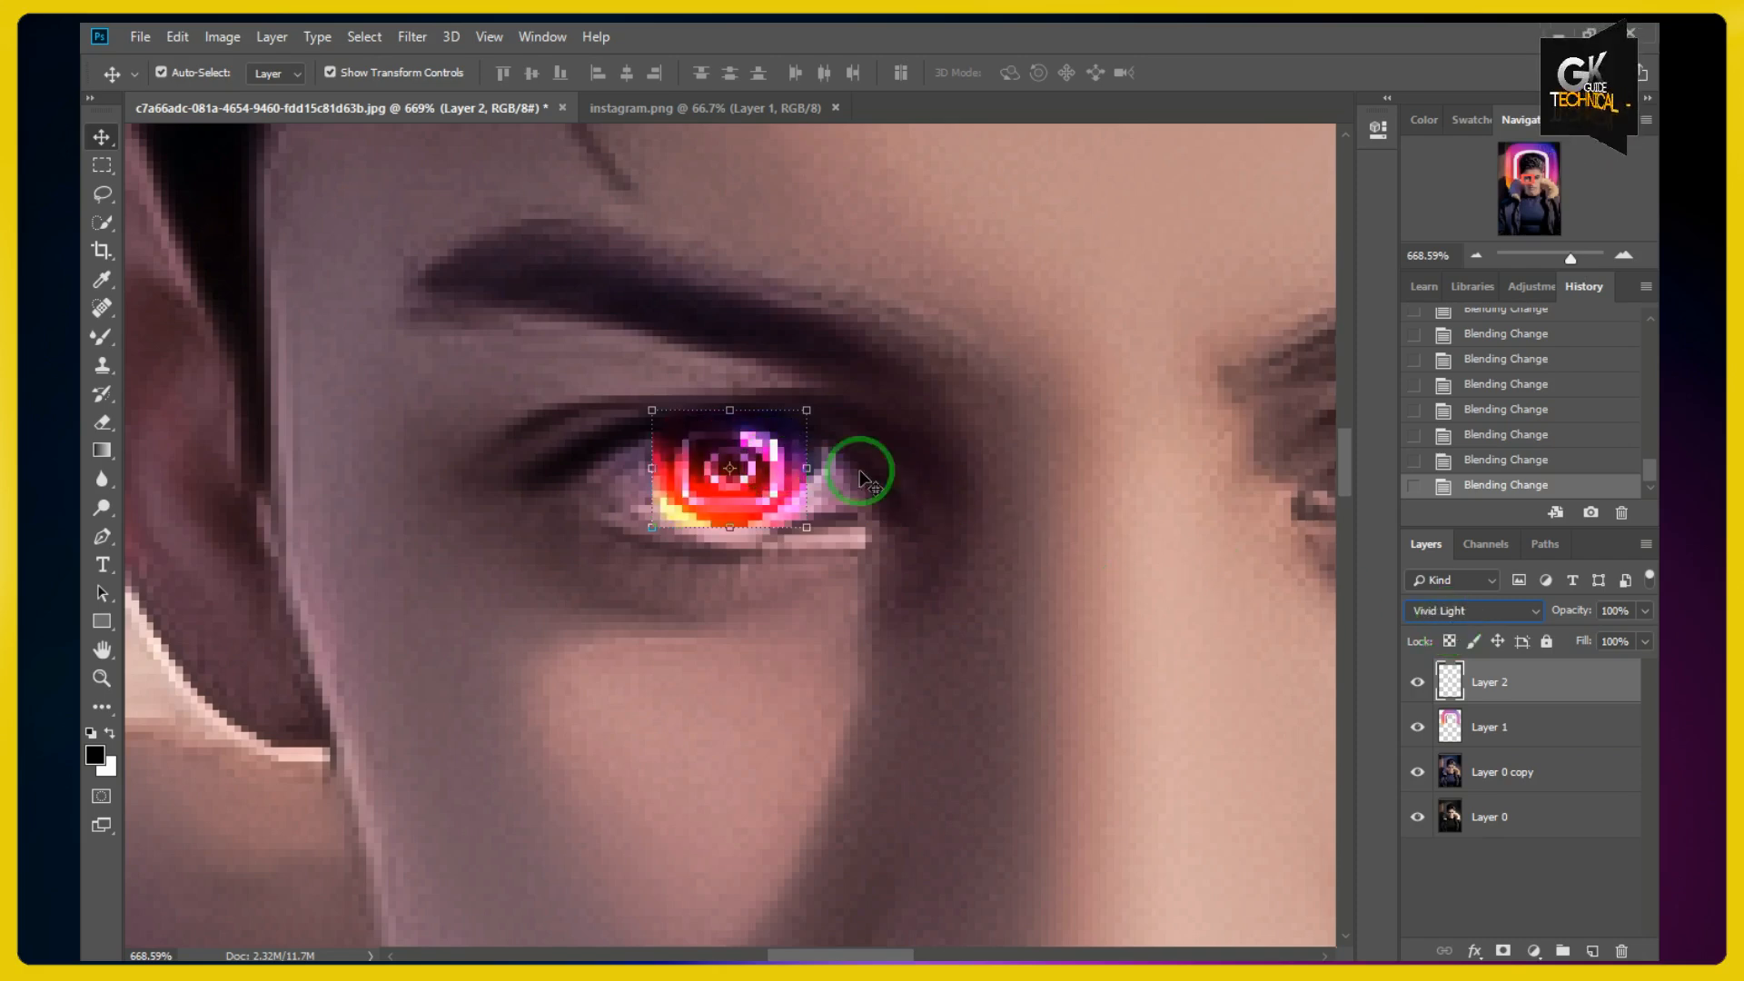
- Duplicate the eye logo and place the copy over the right eye's iris
{"action": "left_click_drag", "start_coordinate": [1019, 440], "coordinate": [538, 451]}
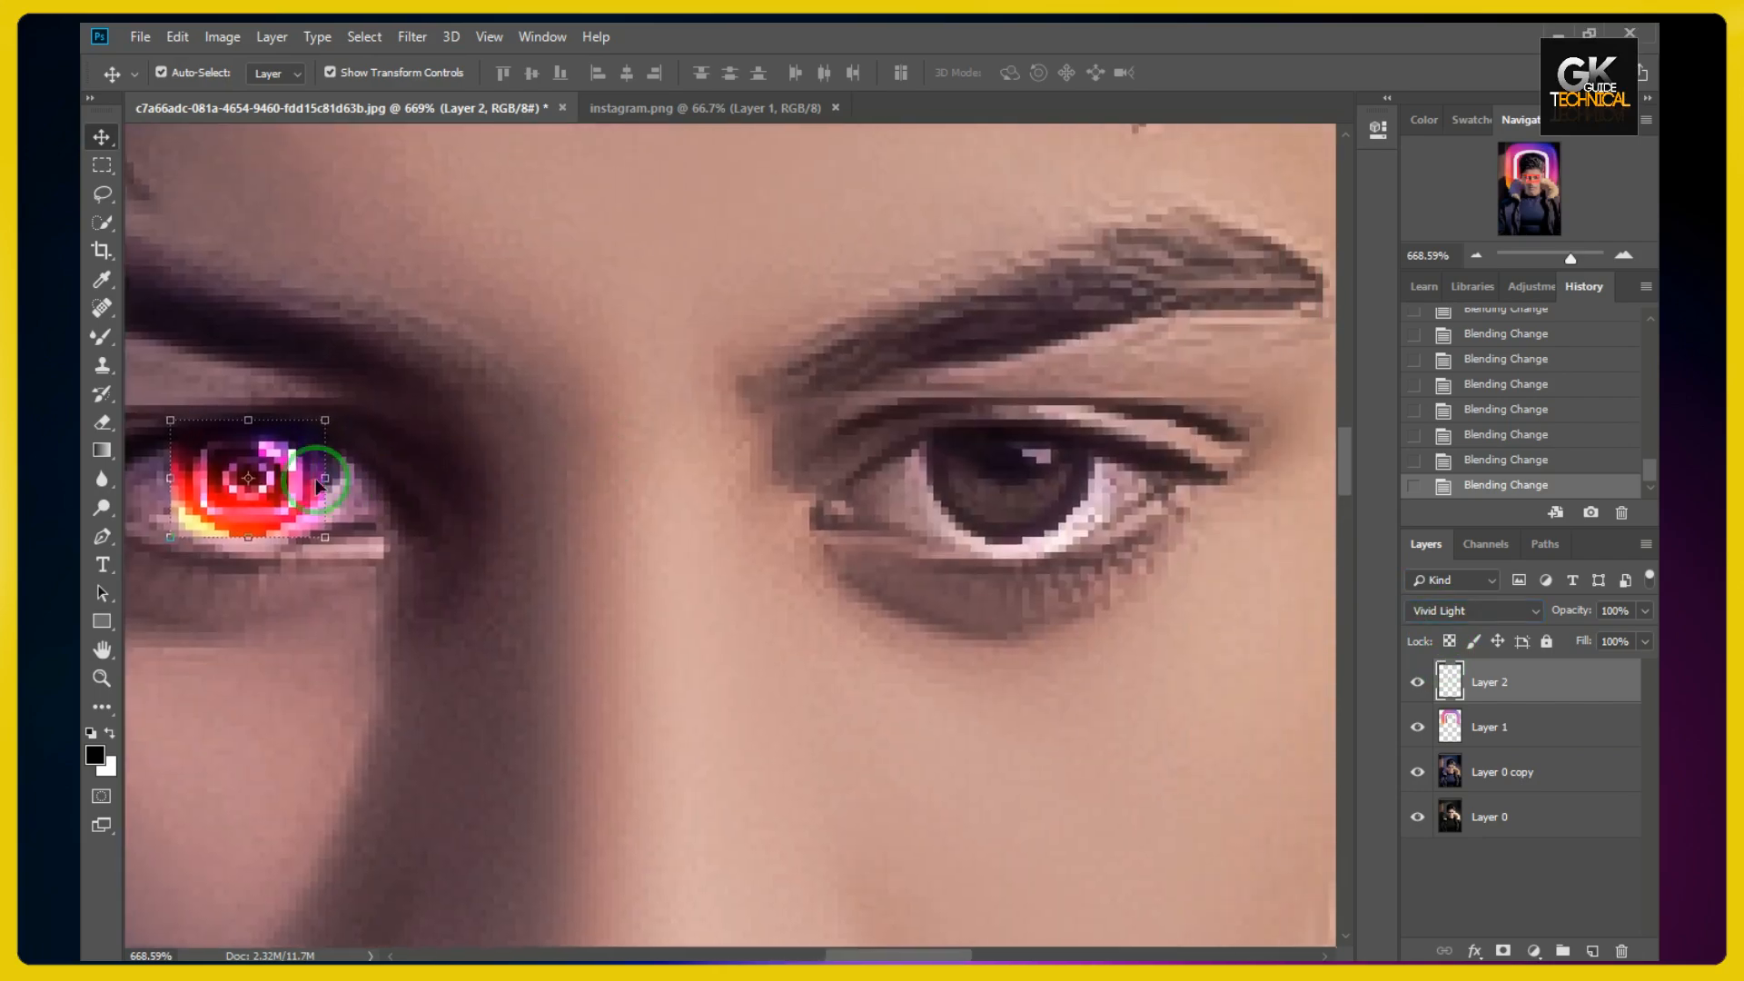
{"action": "left_click_drag", "start_coordinate": [236, 467], "coordinate": [995, 468]}
{"action": "left_click", "coordinate": [1170, 507]}
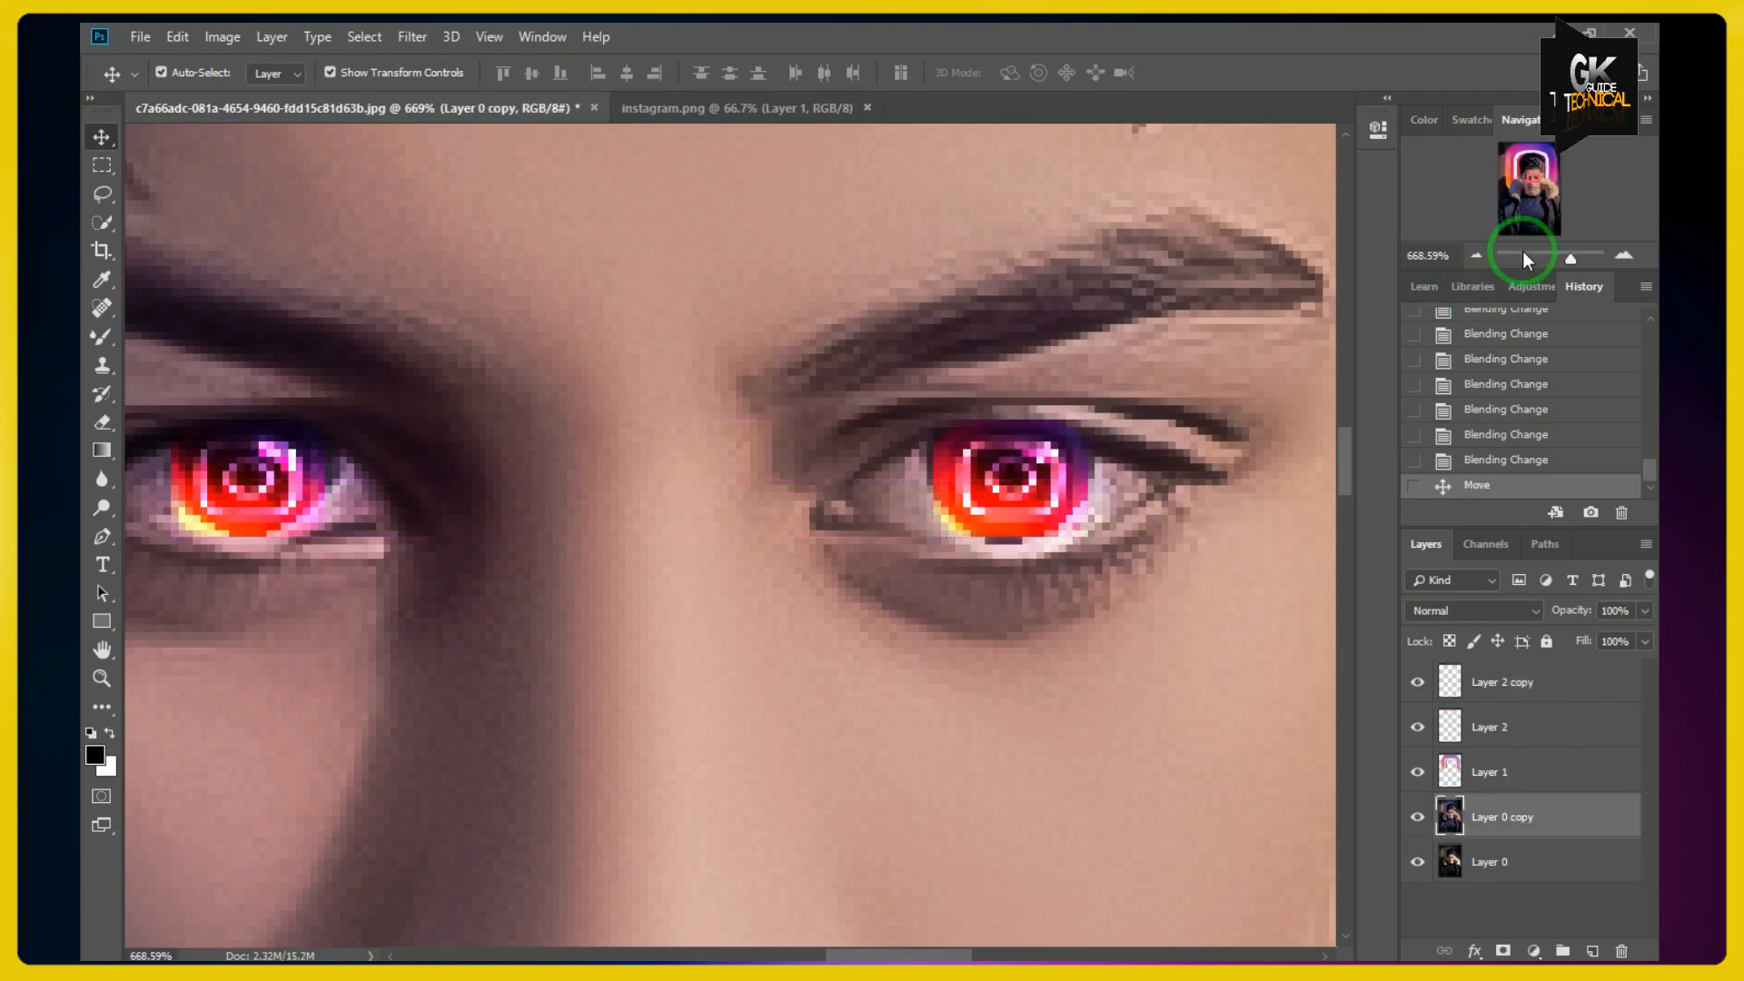
- Apply a Brightness/Contrast adjustment to the portrait on Layer 0 copy
{"action": "left_click_drag", "start_coordinate": [1522, 251], "coordinate": [1550, 252]}
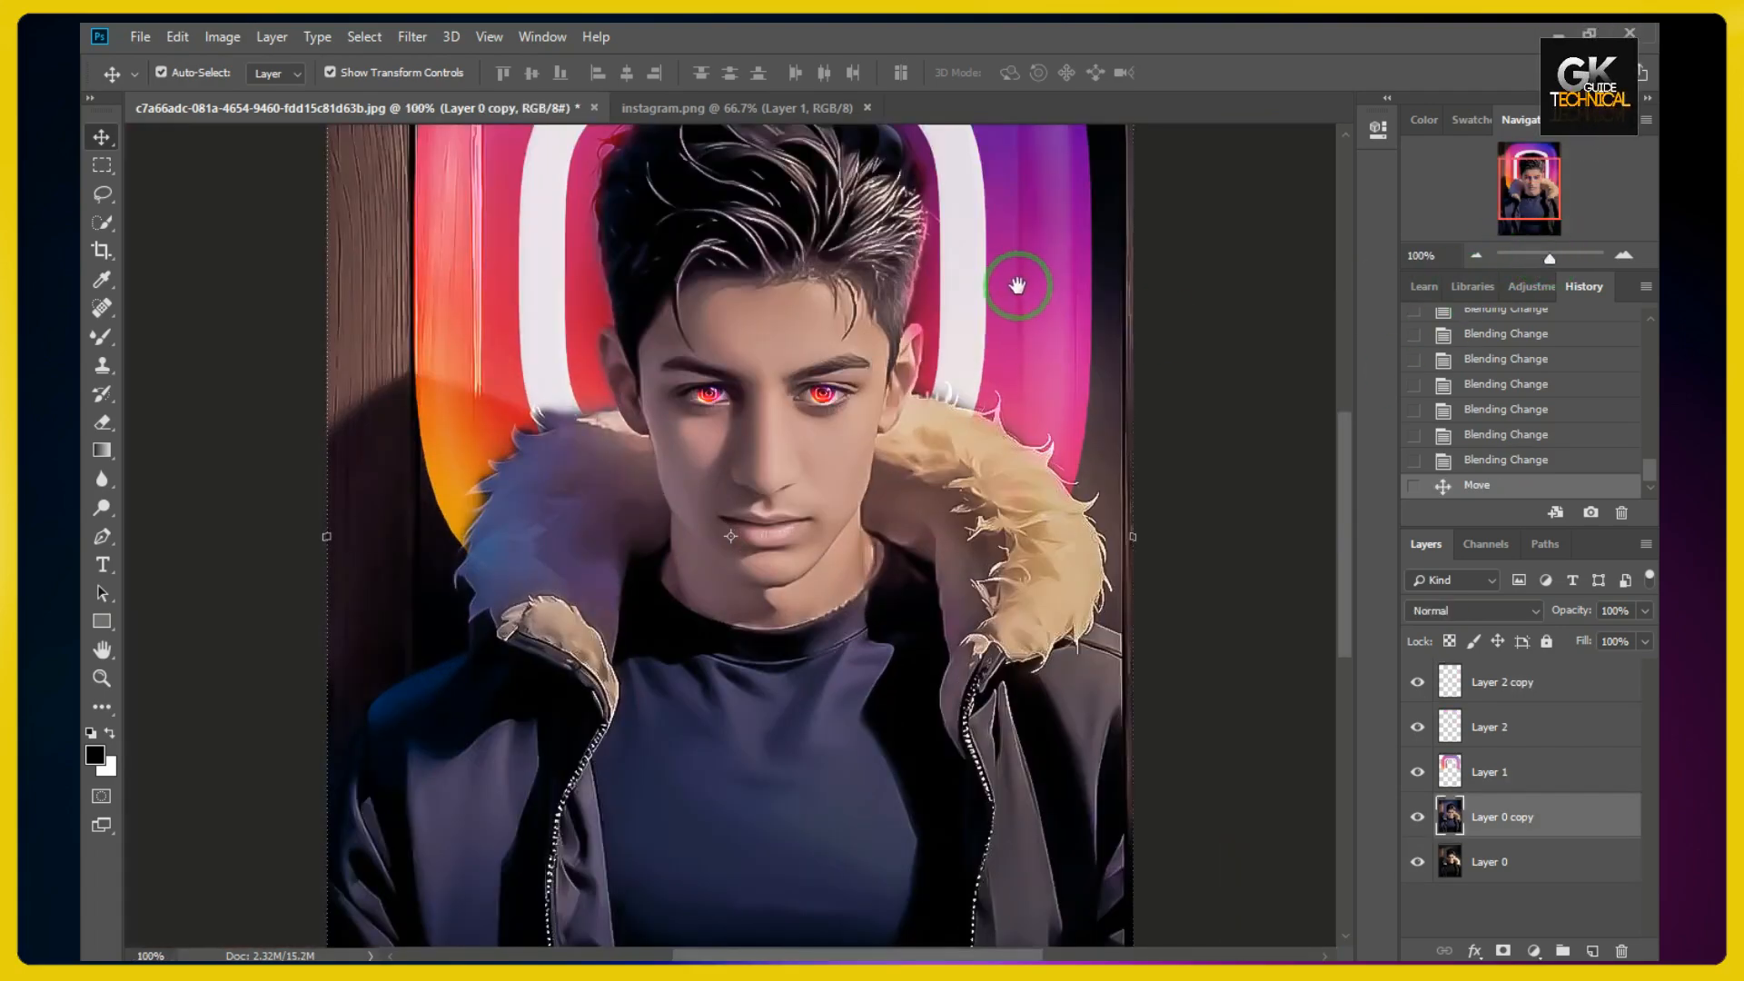
{"action": "left_click_drag", "start_coordinate": [1017, 286], "coordinate": [979, 363]}
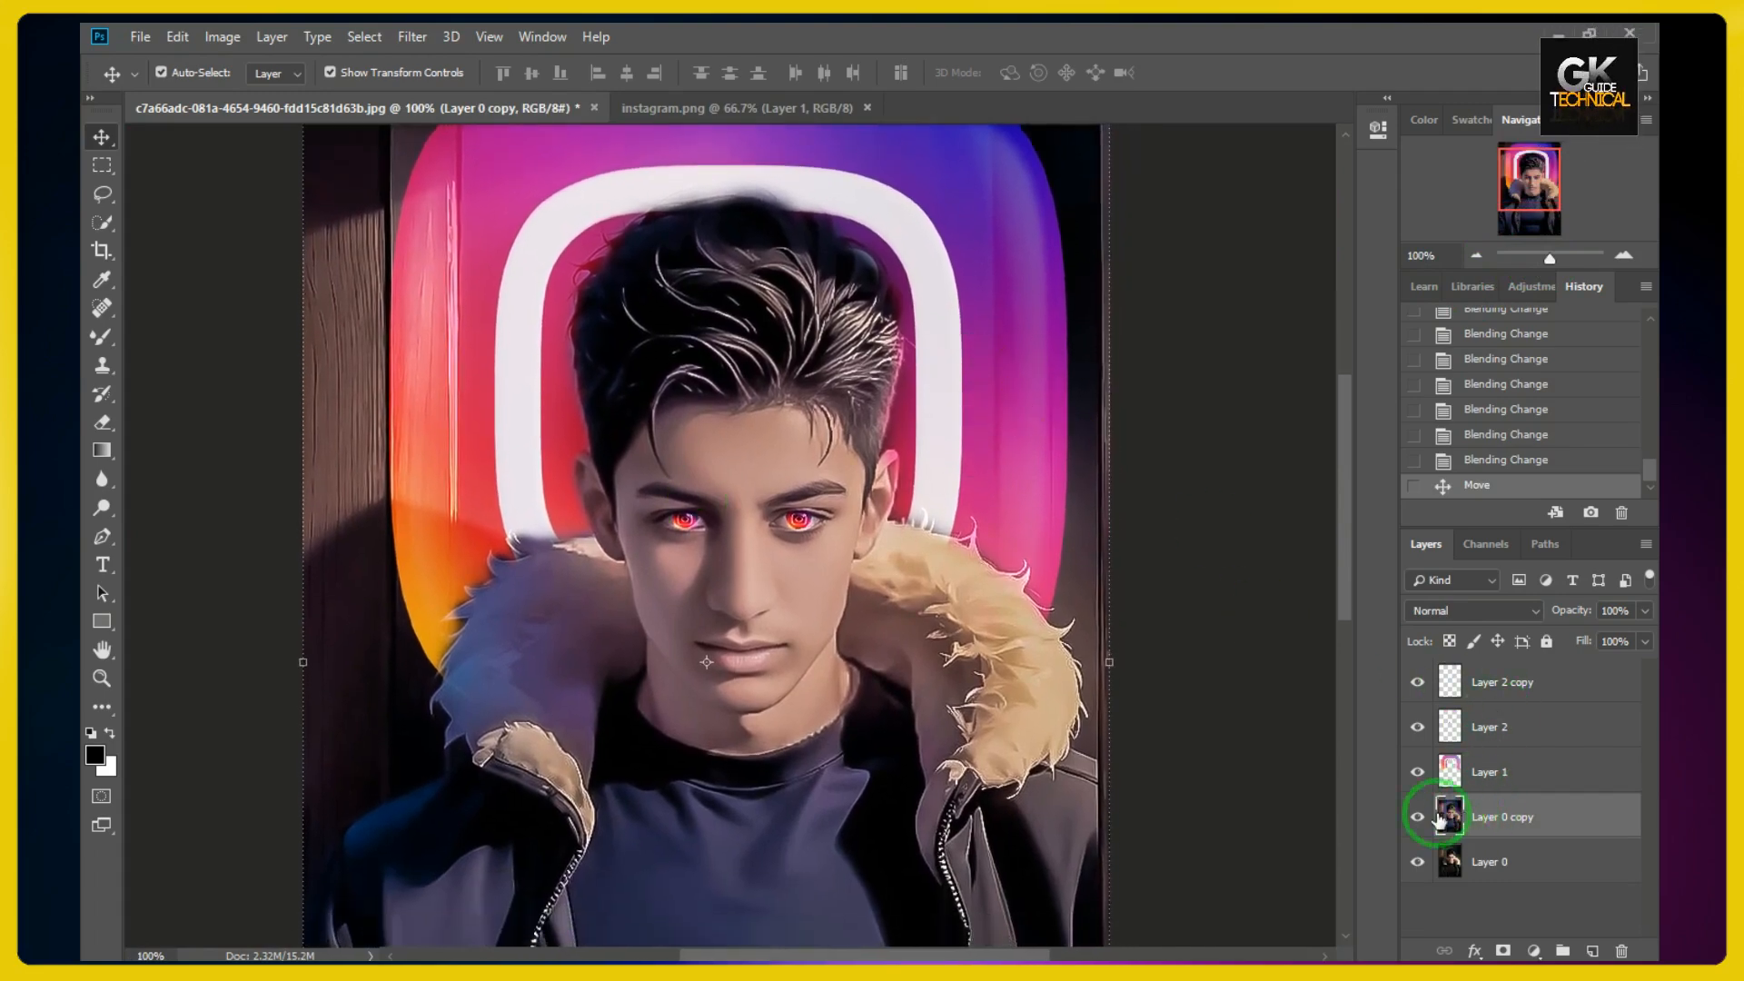
{"action": "left_click", "coordinate": [238, 35]}
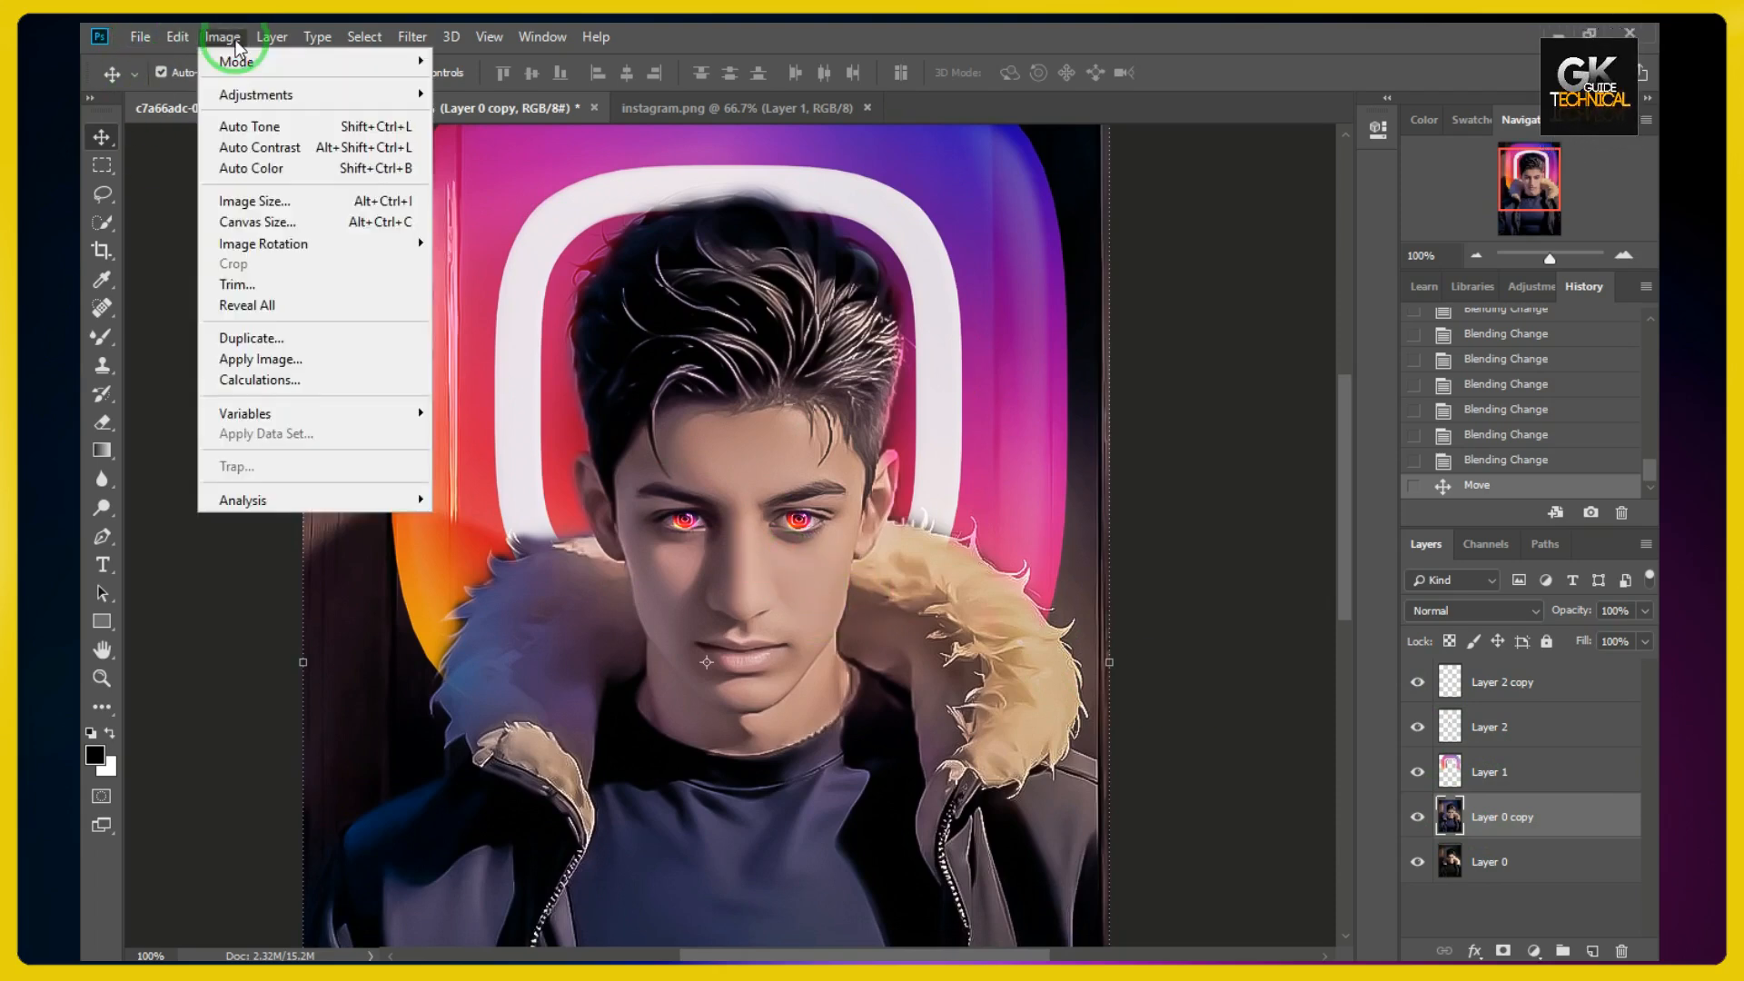
{"action": "left_click", "coordinate": [253, 90]}
{"action": "left_click", "coordinate": [513, 92]}
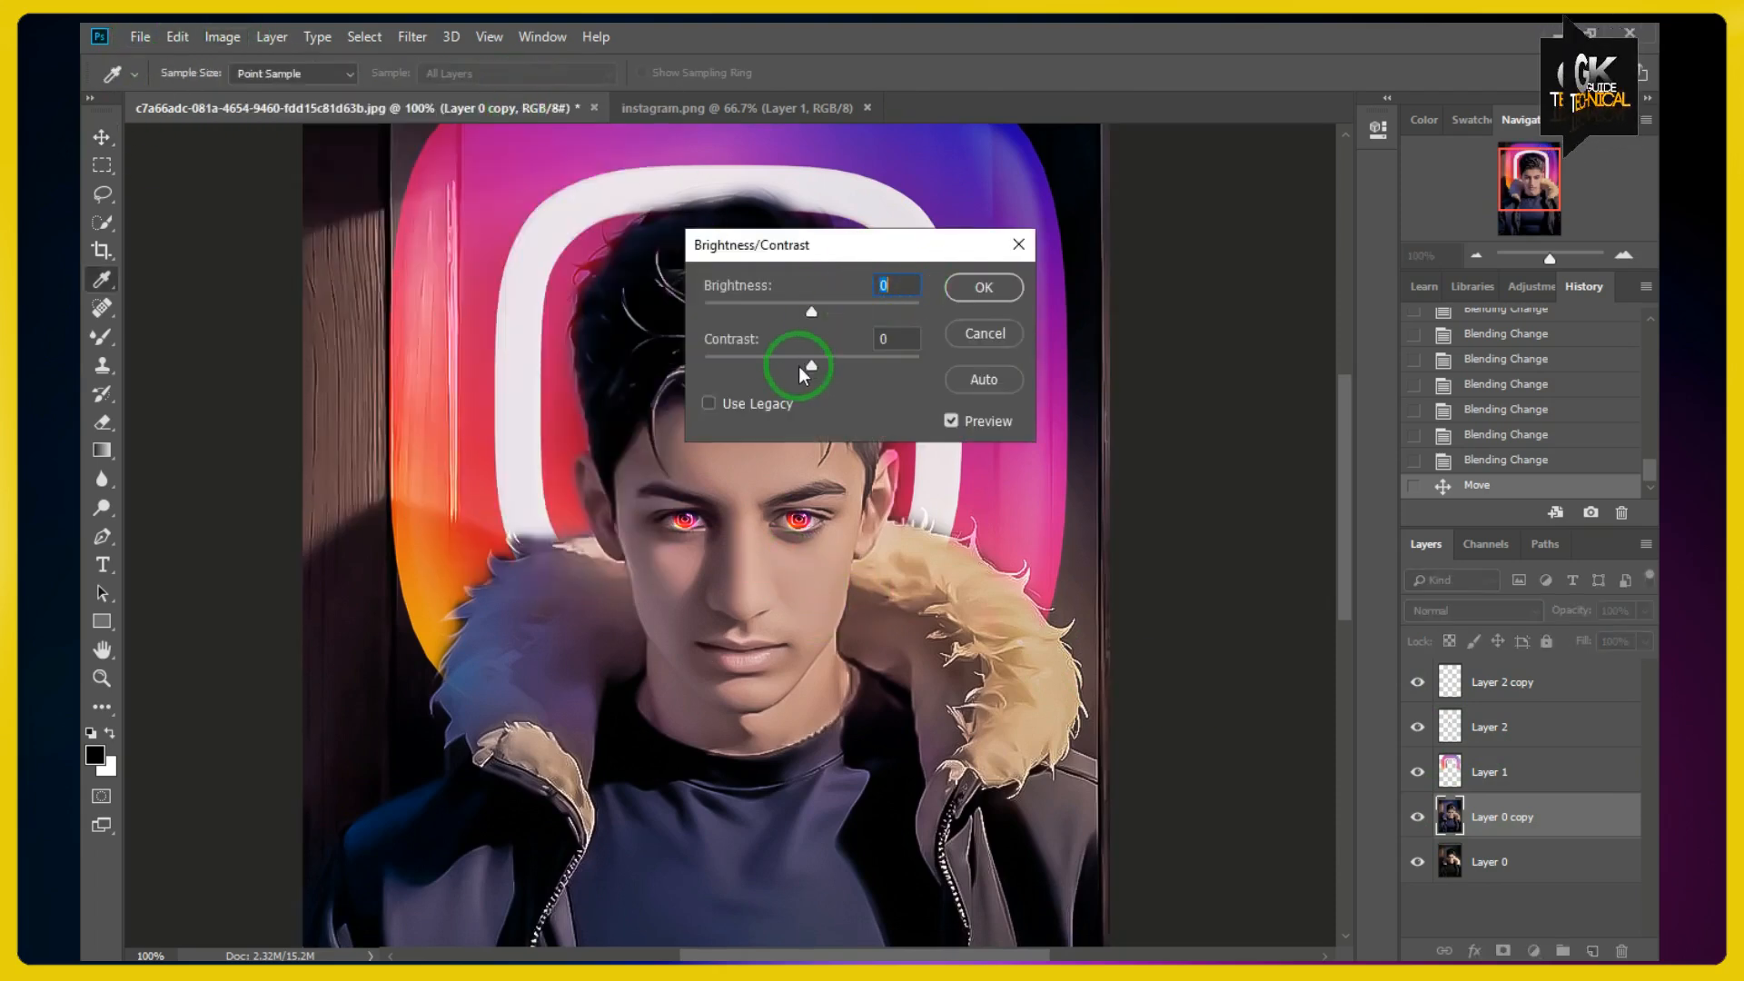
{"action": "left_click_drag", "start_coordinate": [811, 312], "coordinate": [826, 457]}
{"action": "left_click", "coordinate": [961, 285]}
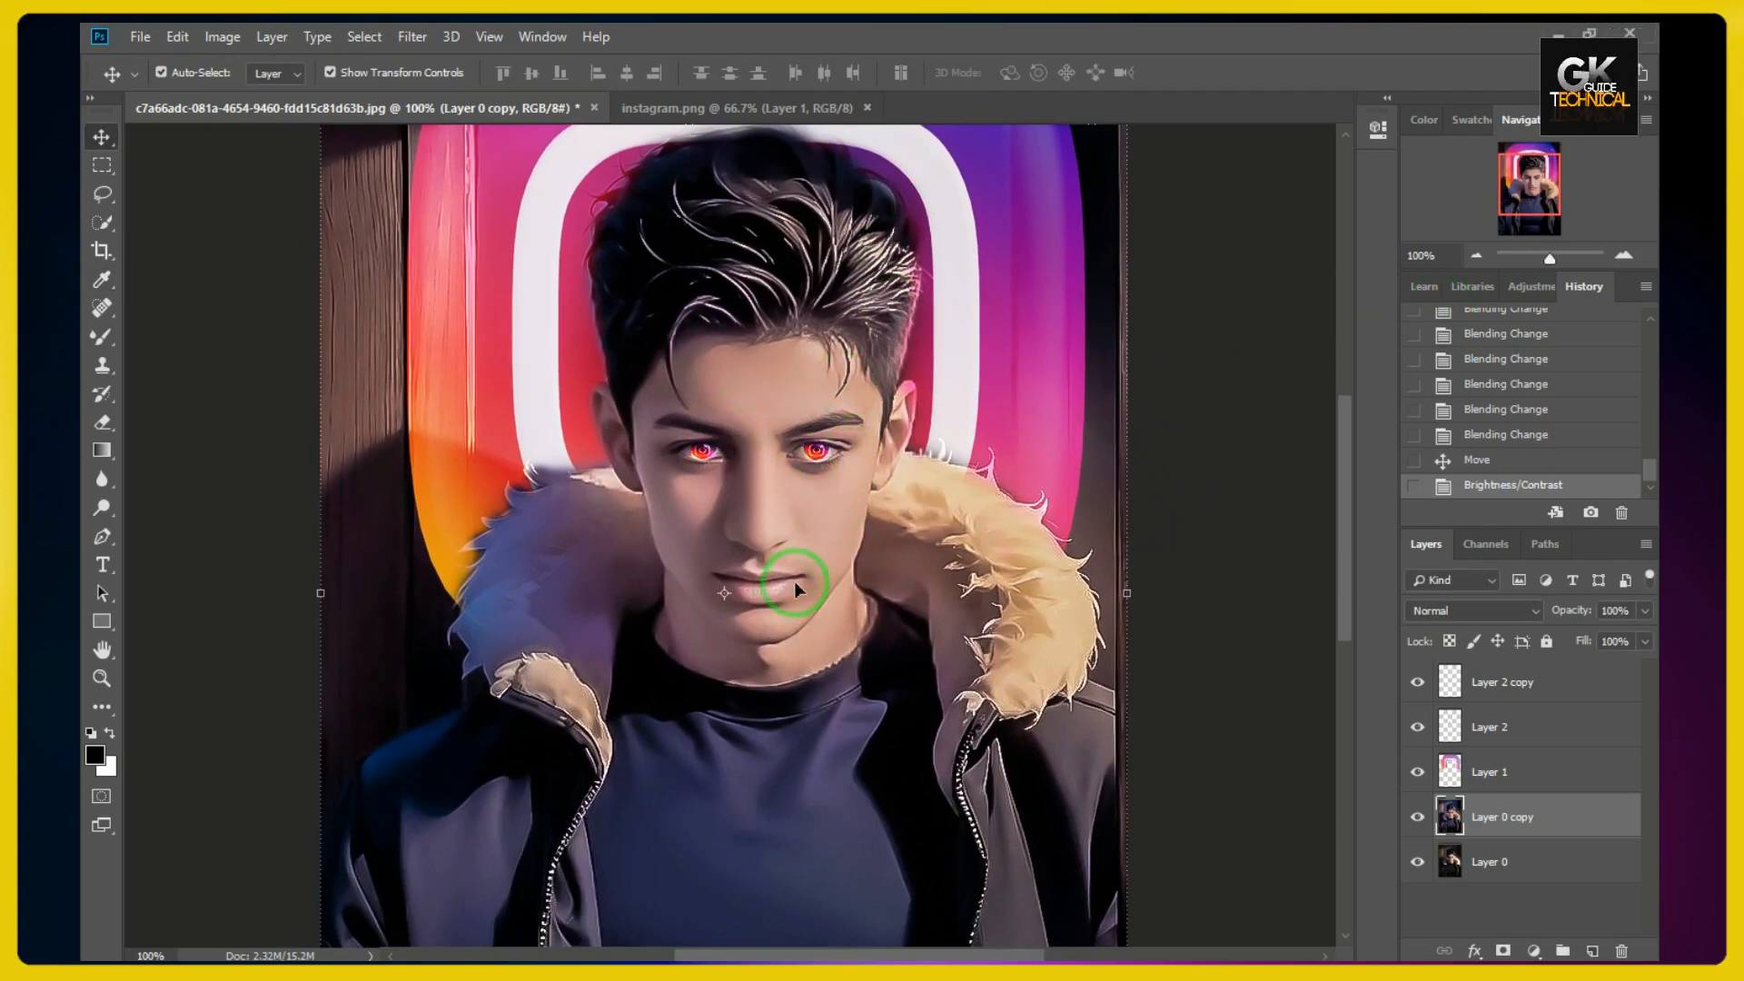
- Add a new empty layer directly above Layer 0 copy and get the Brush tool ready for painting the lips
{"action": "scroll", "coordinate": [771, 609], "scroll_direction": "up", "scroll_amount": 10}
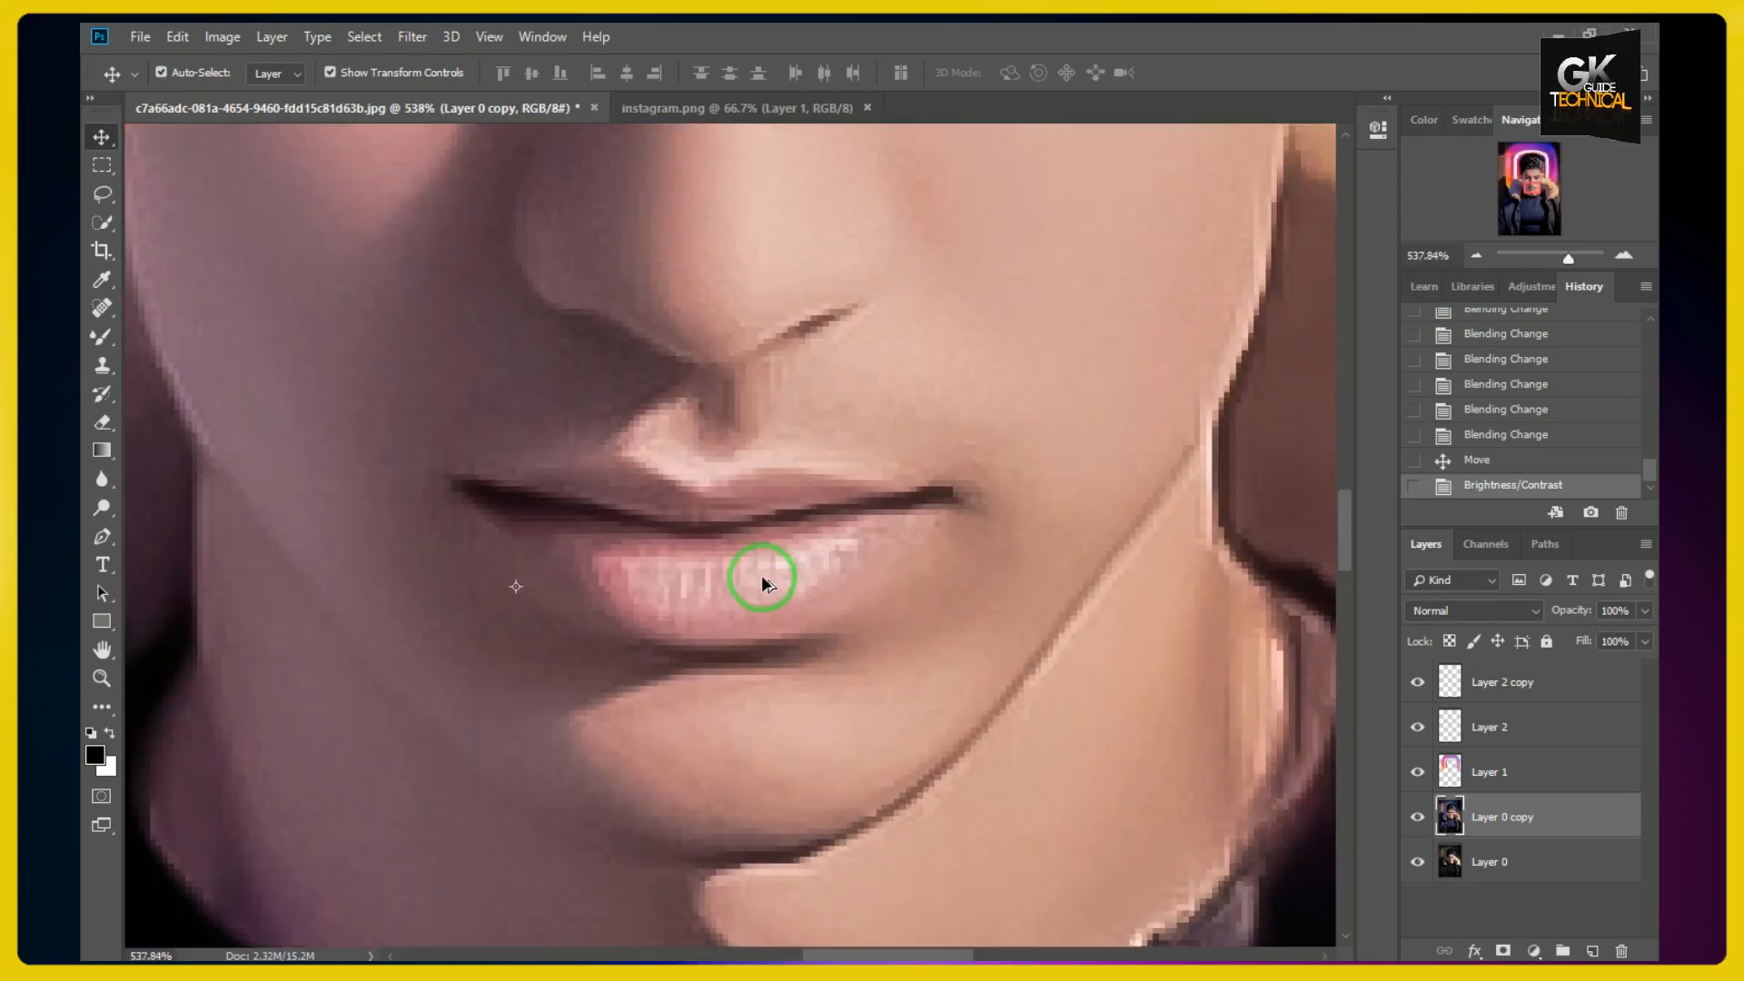
{"action": "scroll", "coordinate": [761, 582], "scroll_direction": "down", "scroll_amount": 1}
{"action": "left_click_drag", "start_coordinate": [797, 312], "coordinate": [888, 440]}
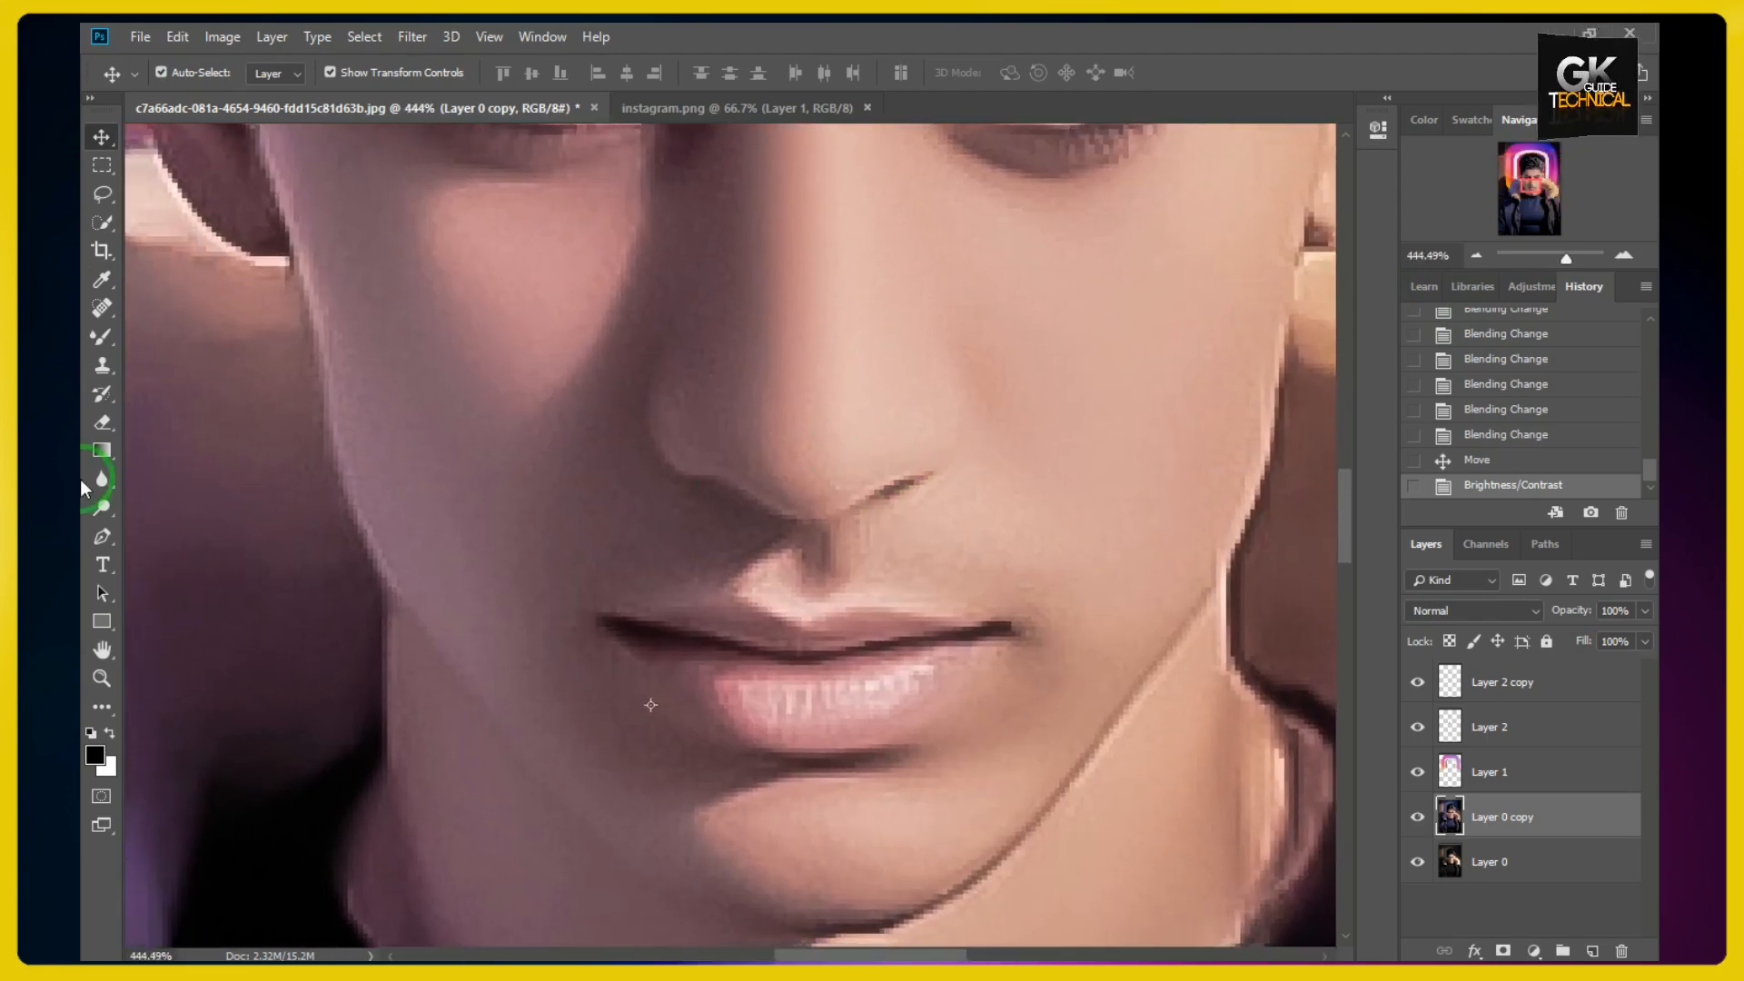
{"action": "left_click", "coordinate": [1593, 950]}
{"action": "left_click", "coordinate": [1458, 817]}
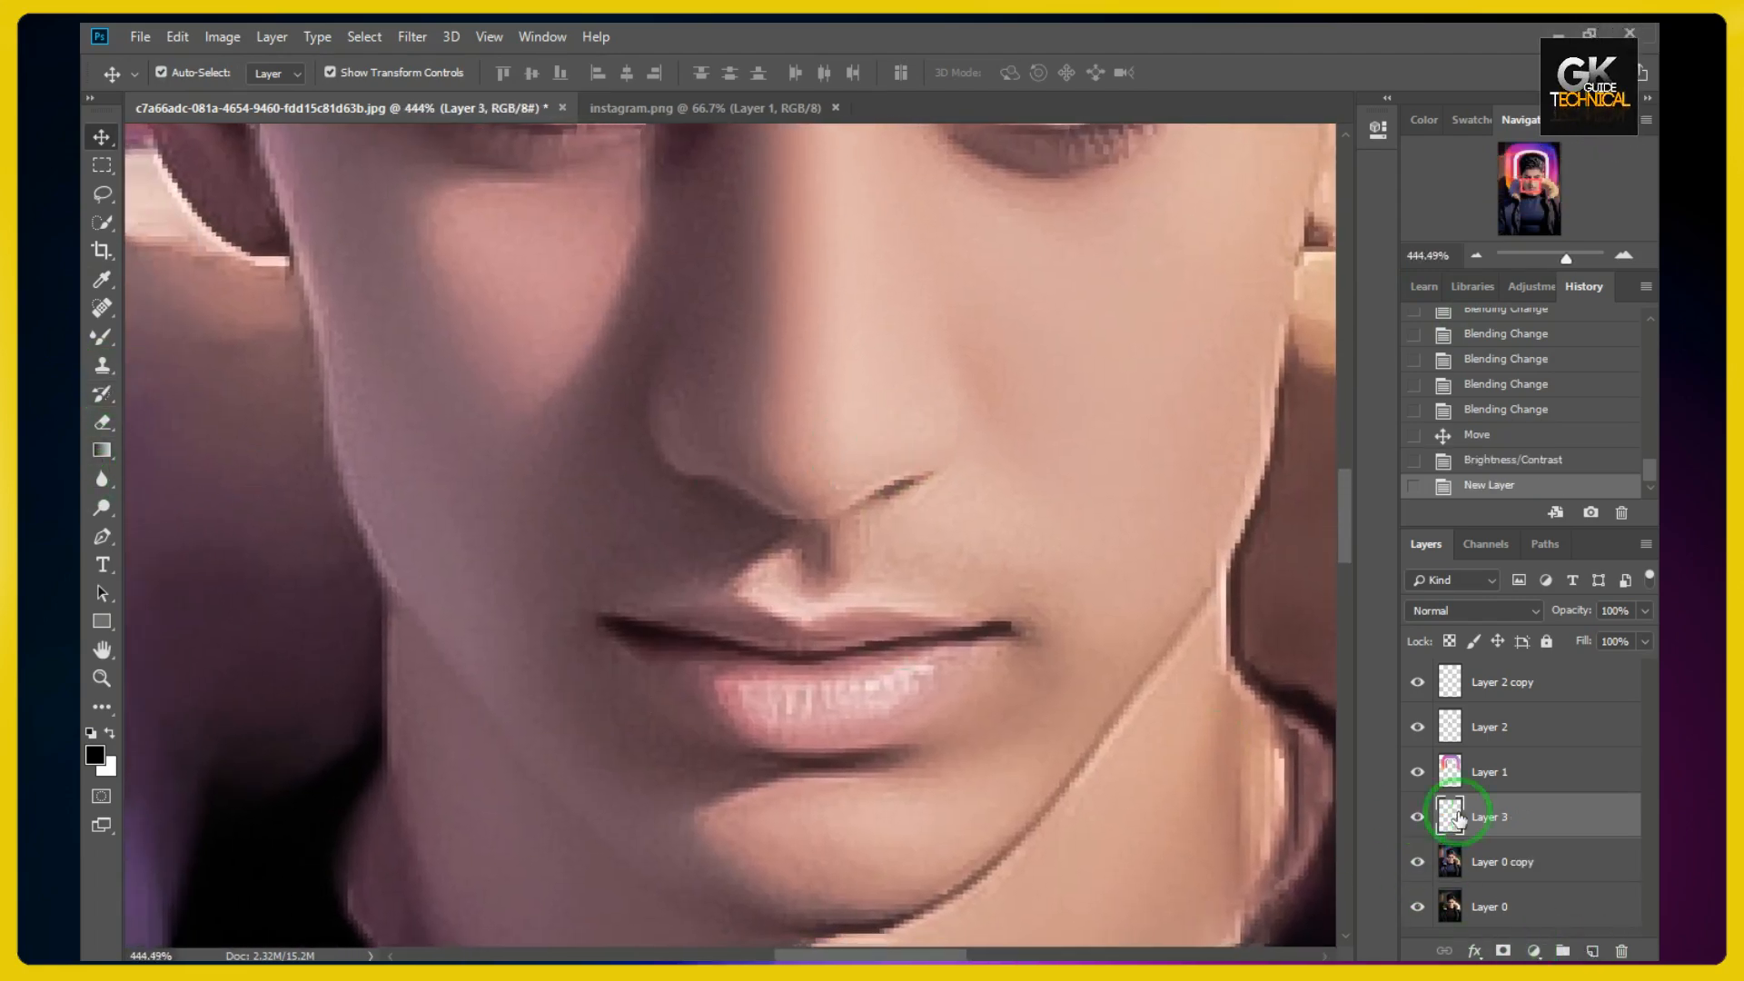
{"action": "left_click_drag", "start_coordinate": [1503, 820], "coordinate": [1464, 807]}
{"action": "left_click", "coordinate": [102, 336]}
{"action": "left_click", "coordinate": [181, 344]}
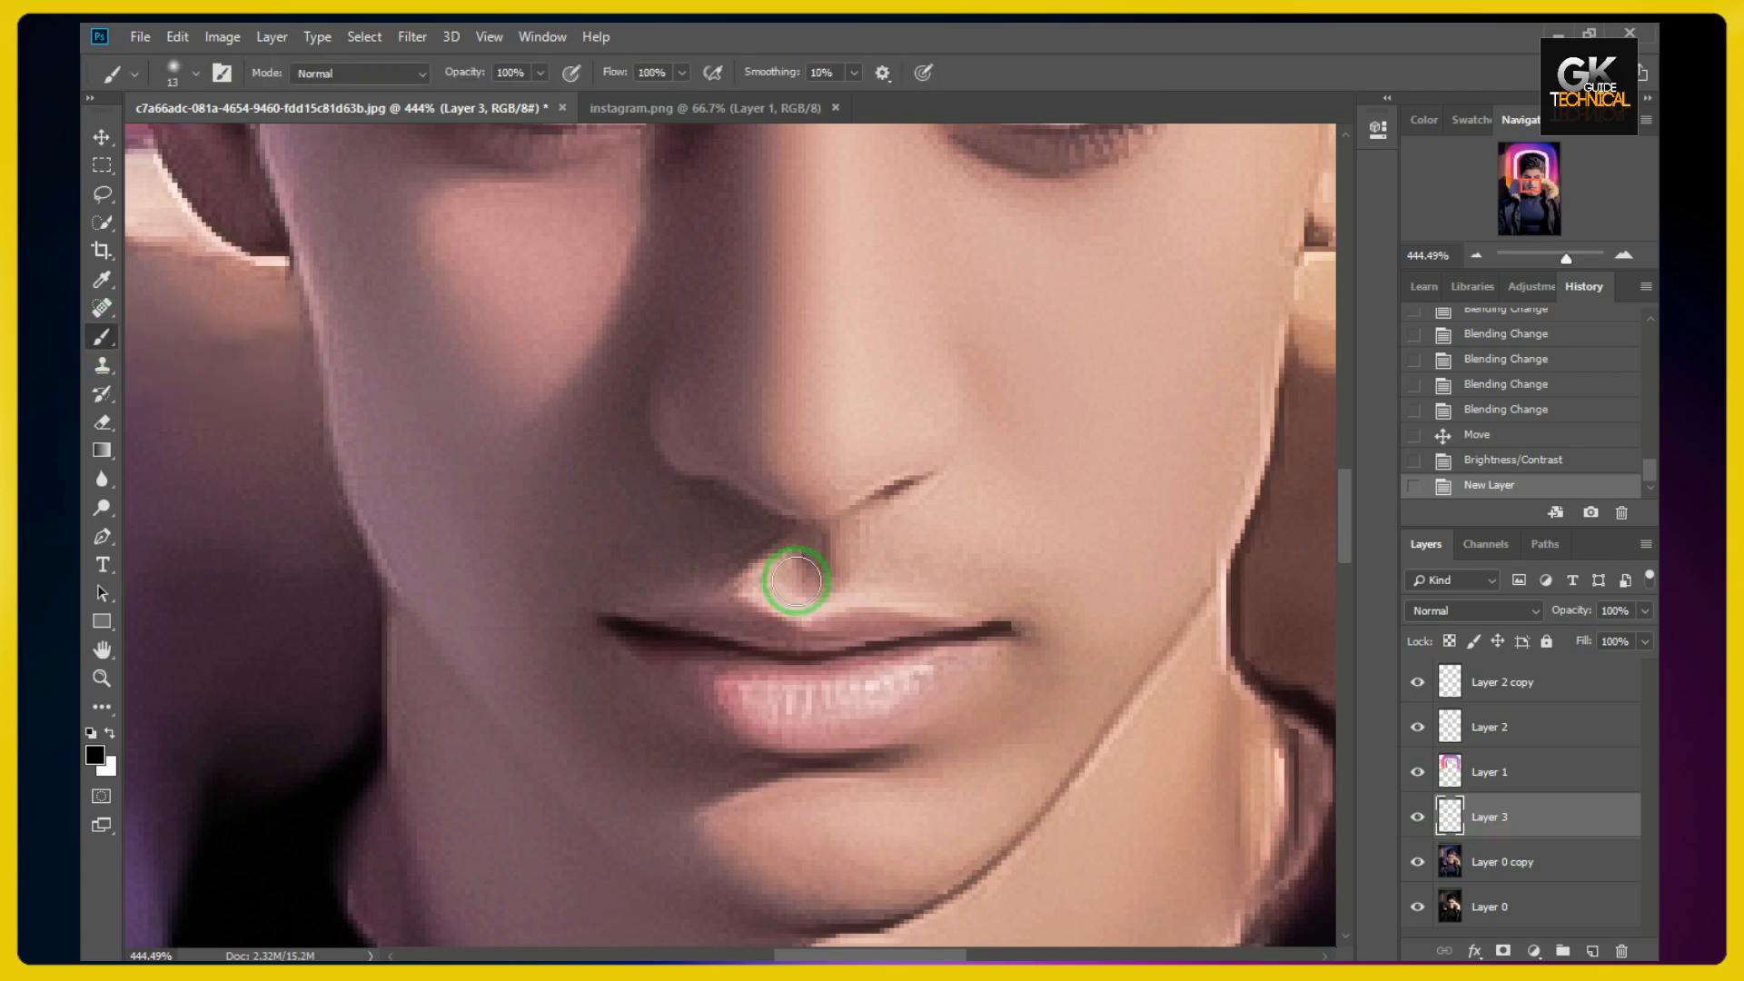
- Set the foreground color to pink ff0078 and paint over both lips on the new layer
{"action": "left_click", "coordinate": [95, 754]}
{"action": "type", "text": "ff0000"}
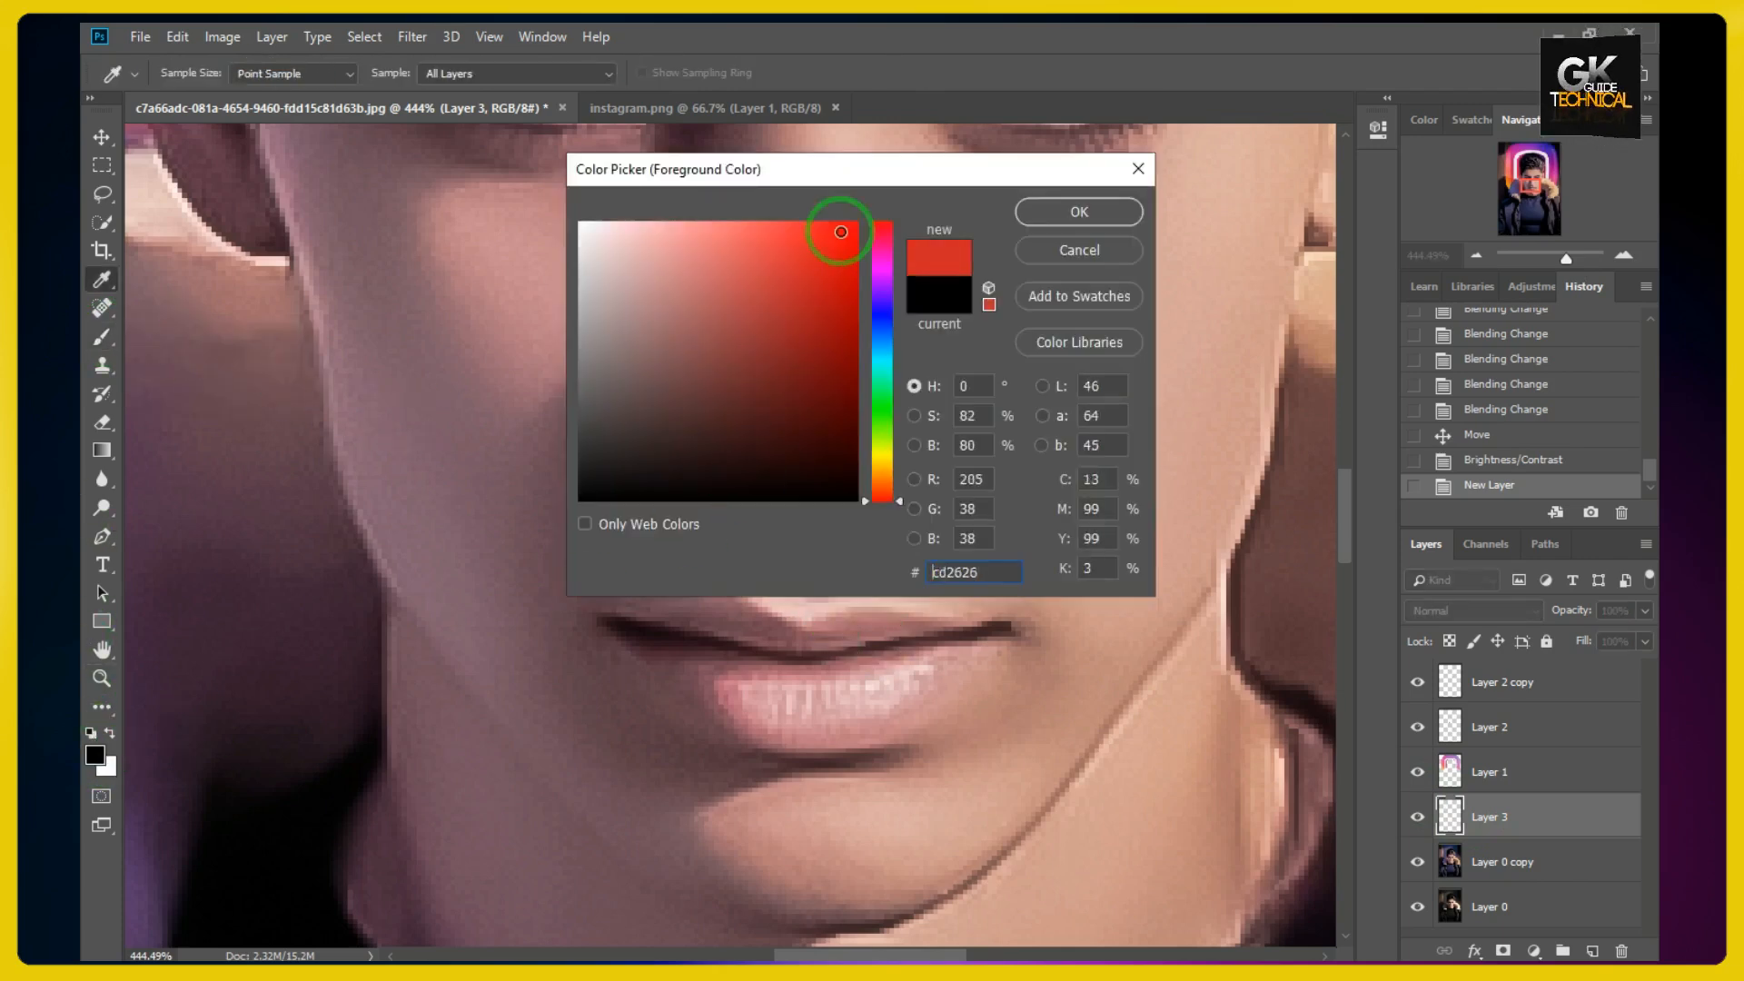
{"action": "mouse_move", "coordinate": [883, 228]}
{"action": "left_mouse_down"}
{"action": "mouse_move", "coordinate": [890, 263]}
{"action": "mouse_move", "coordinate": [892, 245]}
{"action": "left_mouse_up"}
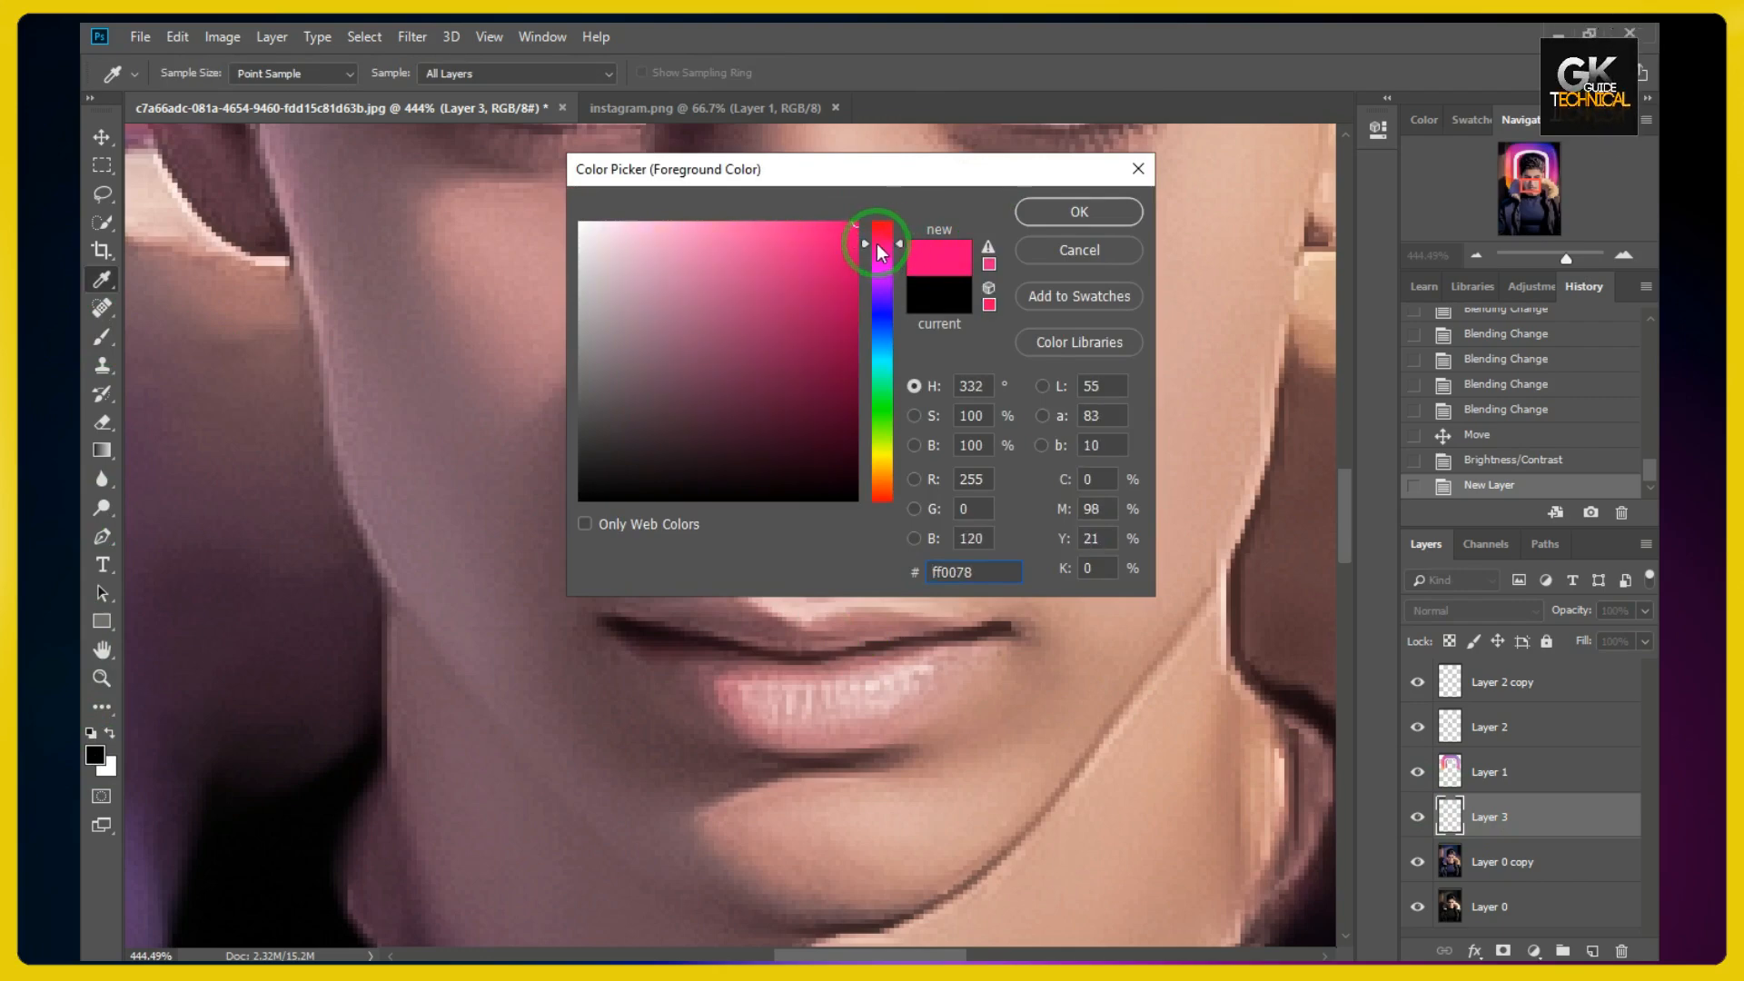
{"action": "left_click", "coordinate": [1103, 221]}
{"action": "key", "text": "b"}
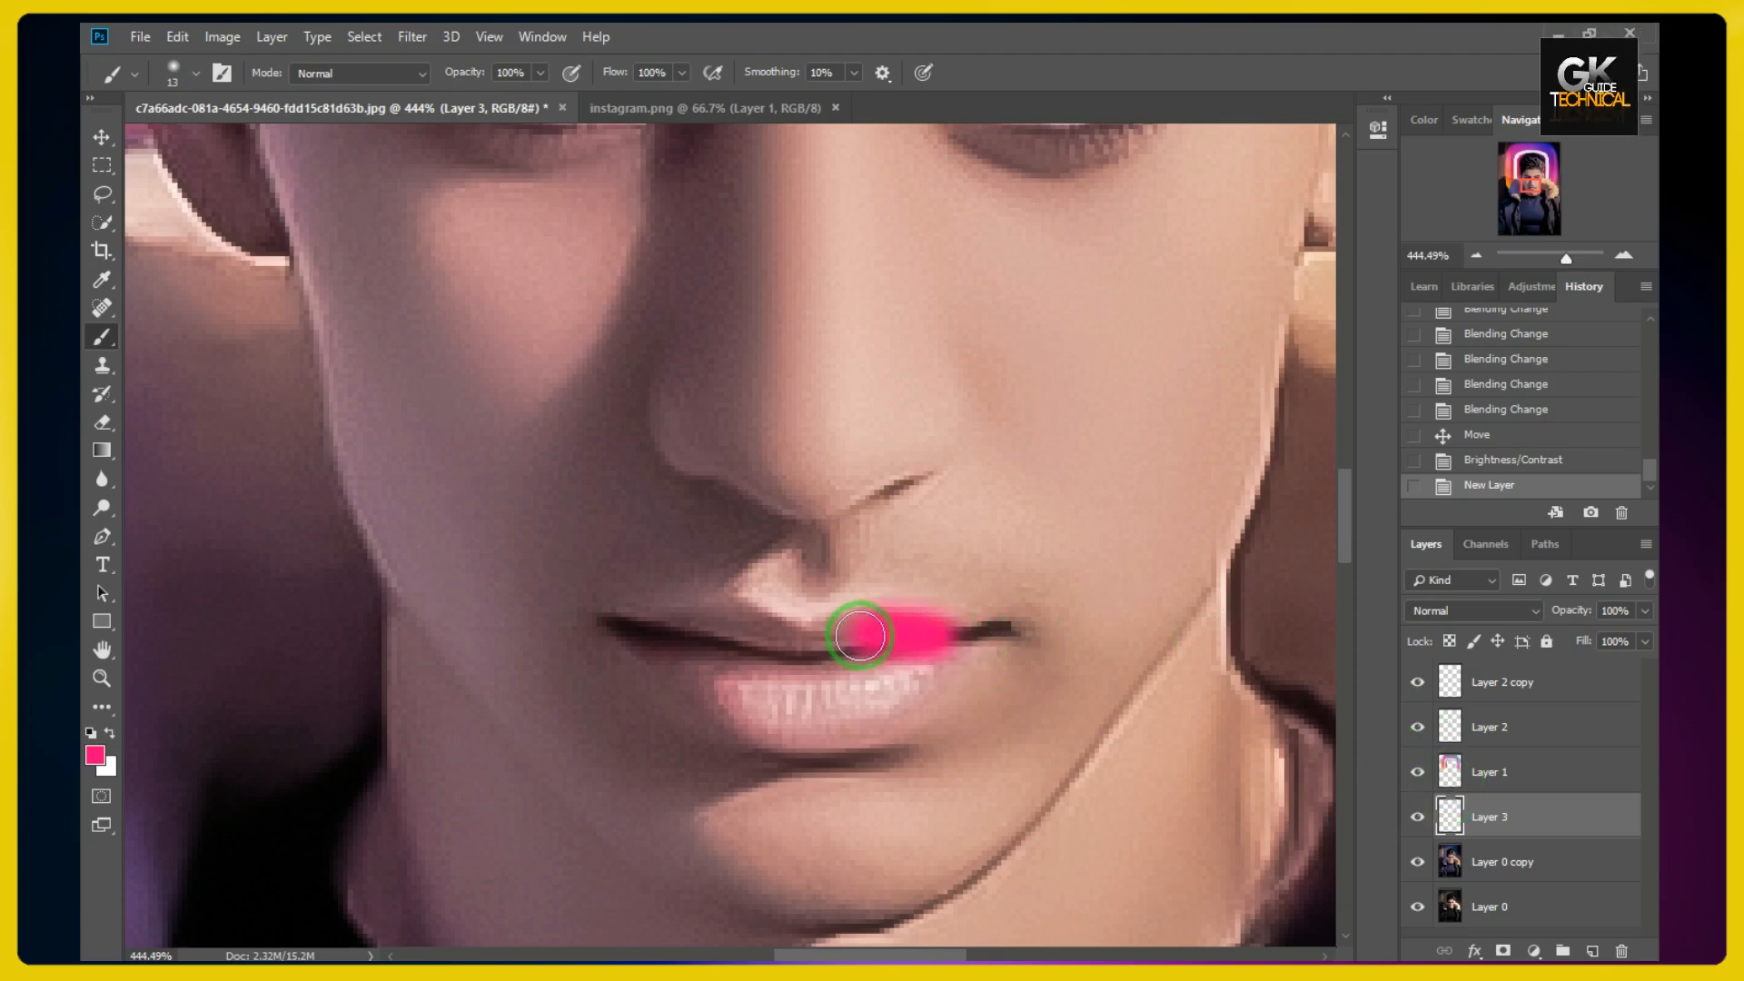
{"action": "mouse_move", "coordinate": [860, 636]}
{"action": "left_mouse_down"}
{"action": "mouse_move", "coordinate": [640, 629]}
{"action": "mouse_move", "coordinate": [745, 690]}
{"action": "mouse_move", "coordinate": [910, 691]}
{"action": "mouse_move", "coordinate": [954, 663]}
{"action": "mouse_move", "coordinate": [792, 724]}
{"action": "mouse_move", "coordinate": [661, 644]}
{"action": "mouse_move", "coordinate": [807, 661]}
{"action": "mouse_move", "coordinate": [994, 635]}
{"action": "mouse_move", "coordinate": [703, 645]}
{"action": "mouse_move", "coordinate": [601, 626]}
{"action": "left_mouse_up"}
- Preview different blend modes on the lip color layer, set it to Color Burn, and lower its opacity to 22%
{"action": "left_click", "coordinate": [1472, 611]}
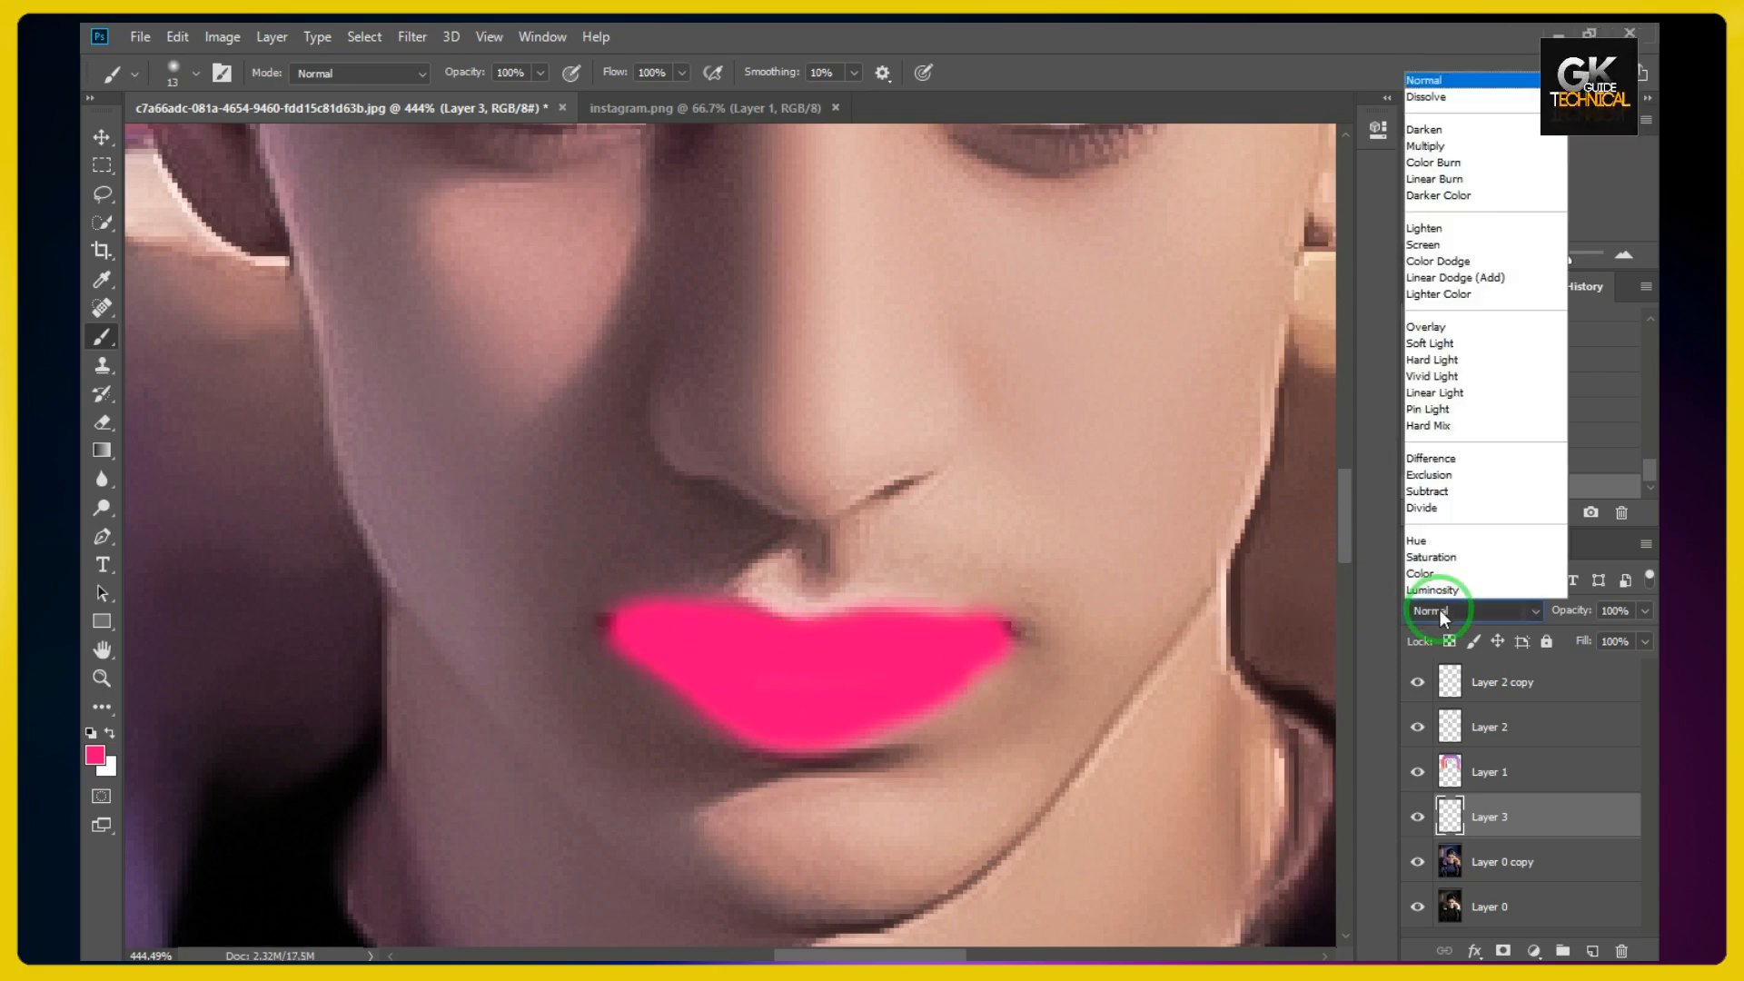
{"action": "left_click", "coordinate": [1453, 146]}
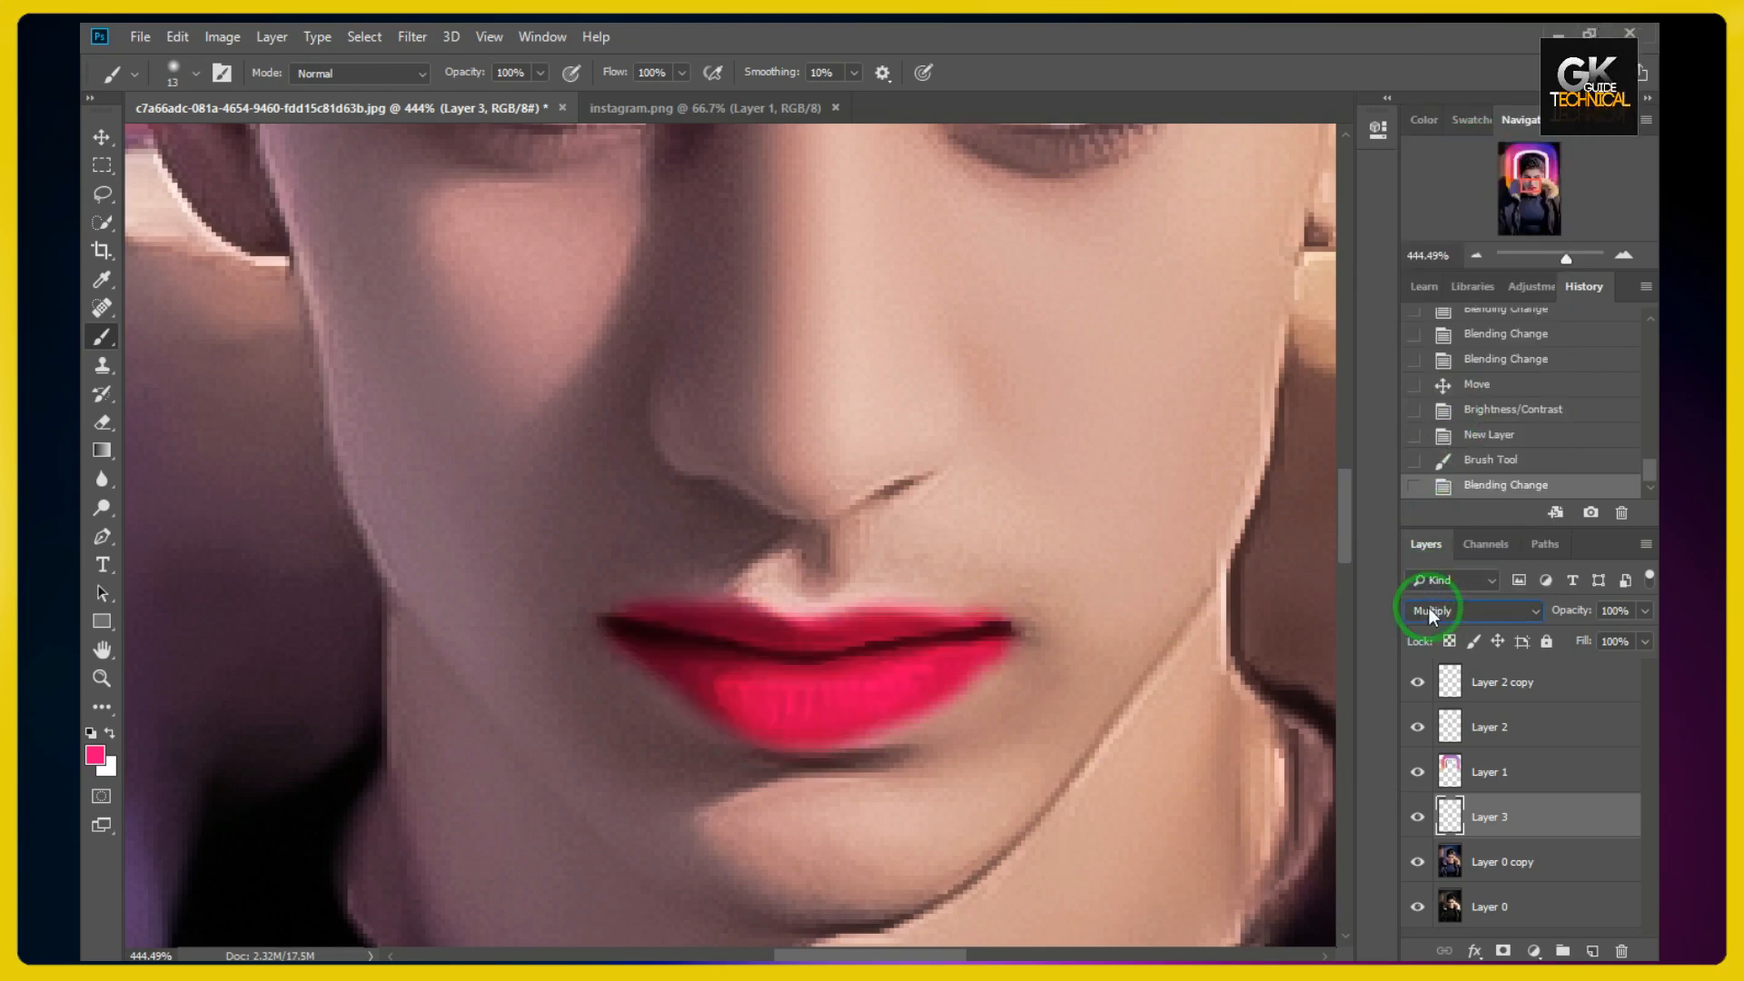
{"action": "scroll", "coordinate": [1441, 619], "scroll_direction": "down", "scroll_amount": 4}
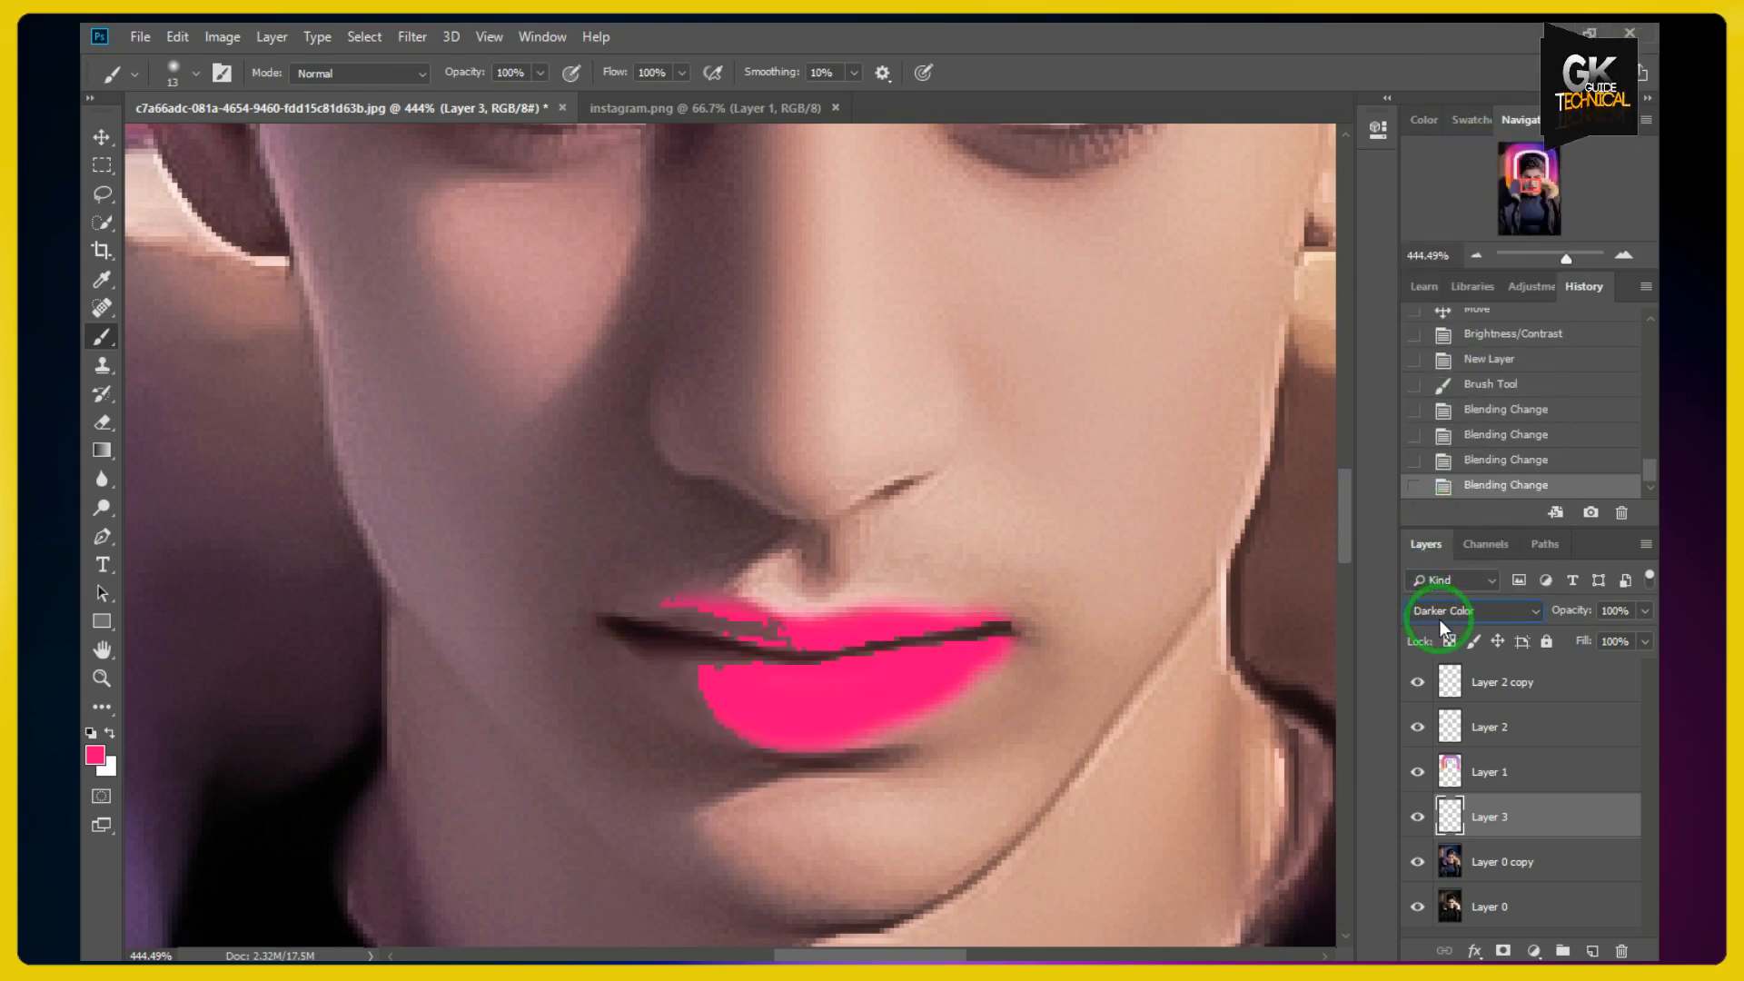
{"action": "scroll", "coordinate": [1441, 620], "scroll_direction": "down", "scroll_amount": 2}
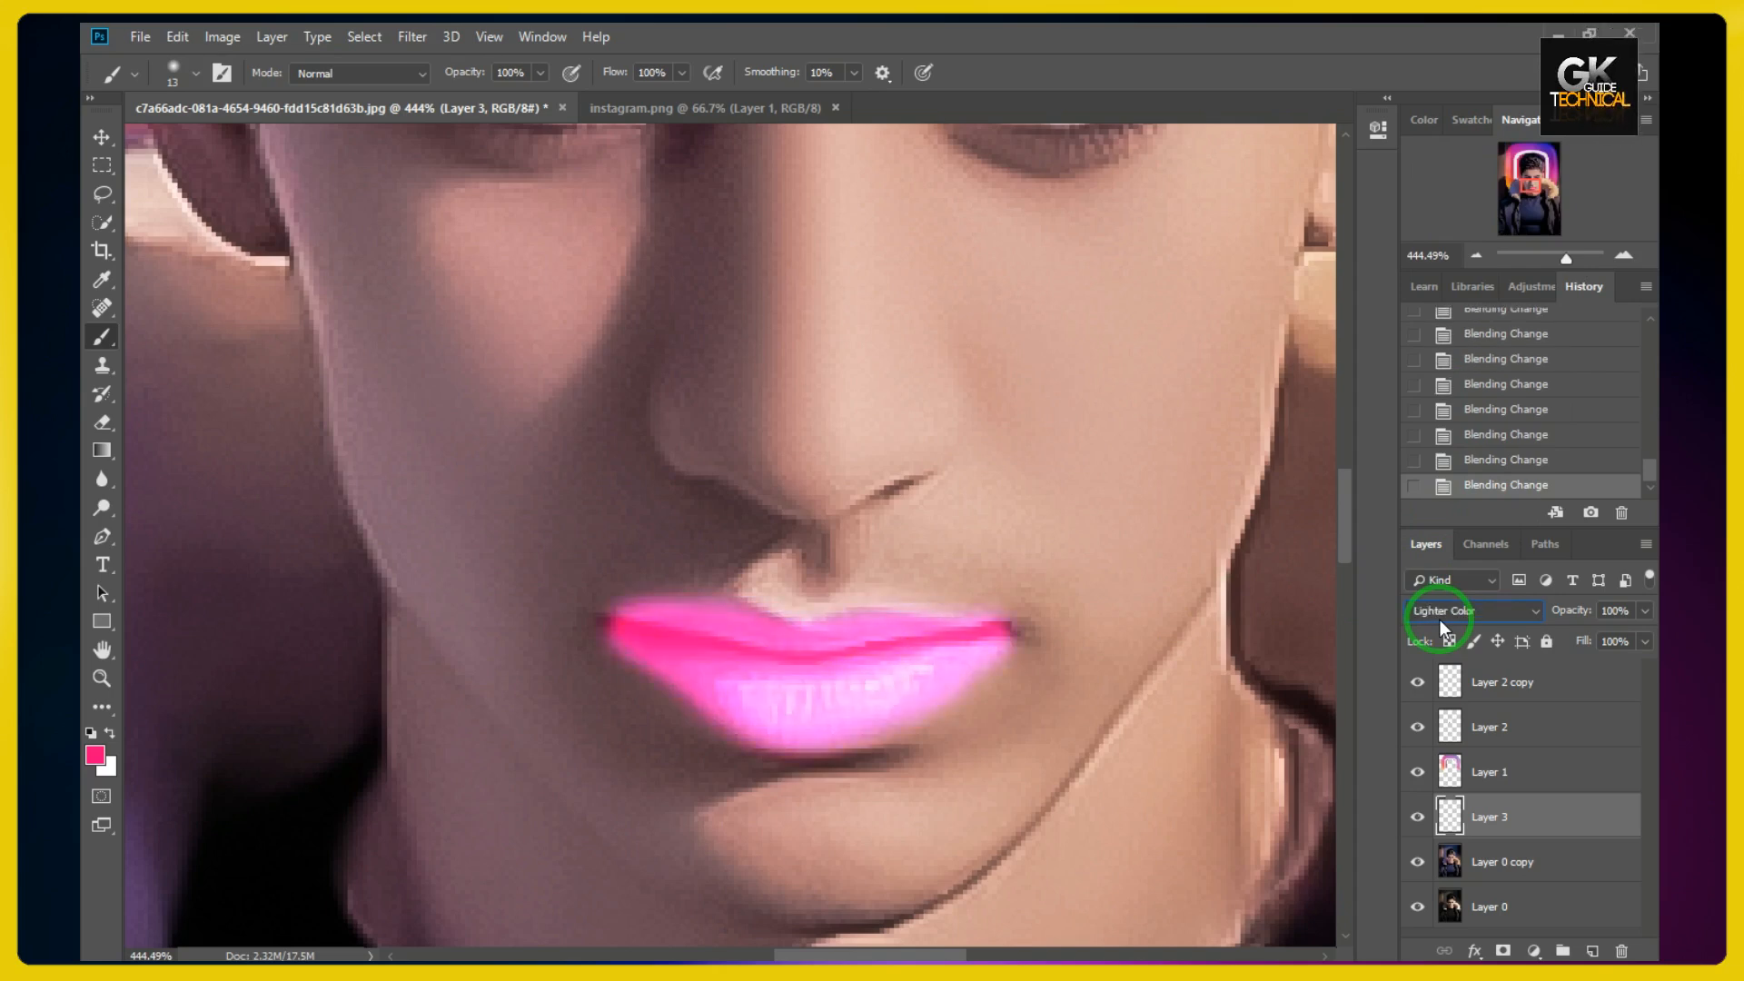
{"action": "scroll", "coordinate": [1441, 619], "scroll_direction": "down", "scroll_amount": 2}
{"action": "scroll", "coordinate": [1440, 620], "scroll_direction": "down", "scroll_amount": 1}
{"action": "scroll", "coordinate": [1441, 619], "scroll_direction": "up", "scroll_amount": 1}
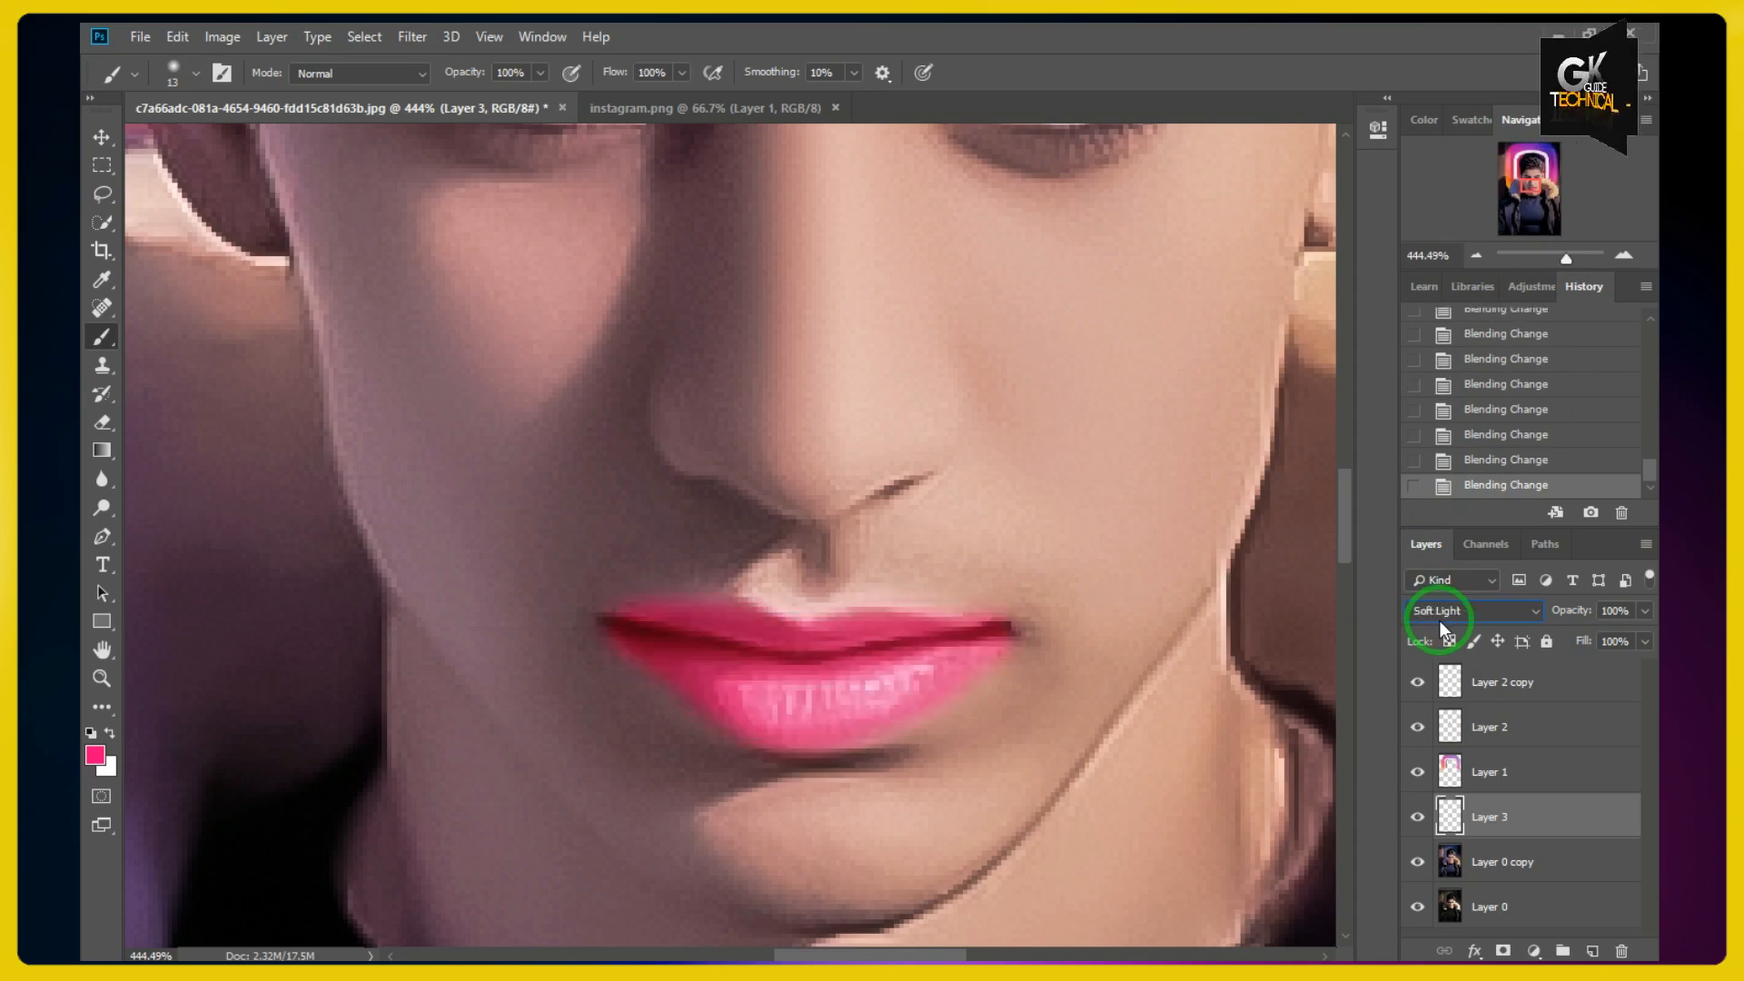
{"action": "scroll", "coordinate": [1437, 614], "scroll_direction": "up", "scroll_amount": 8}
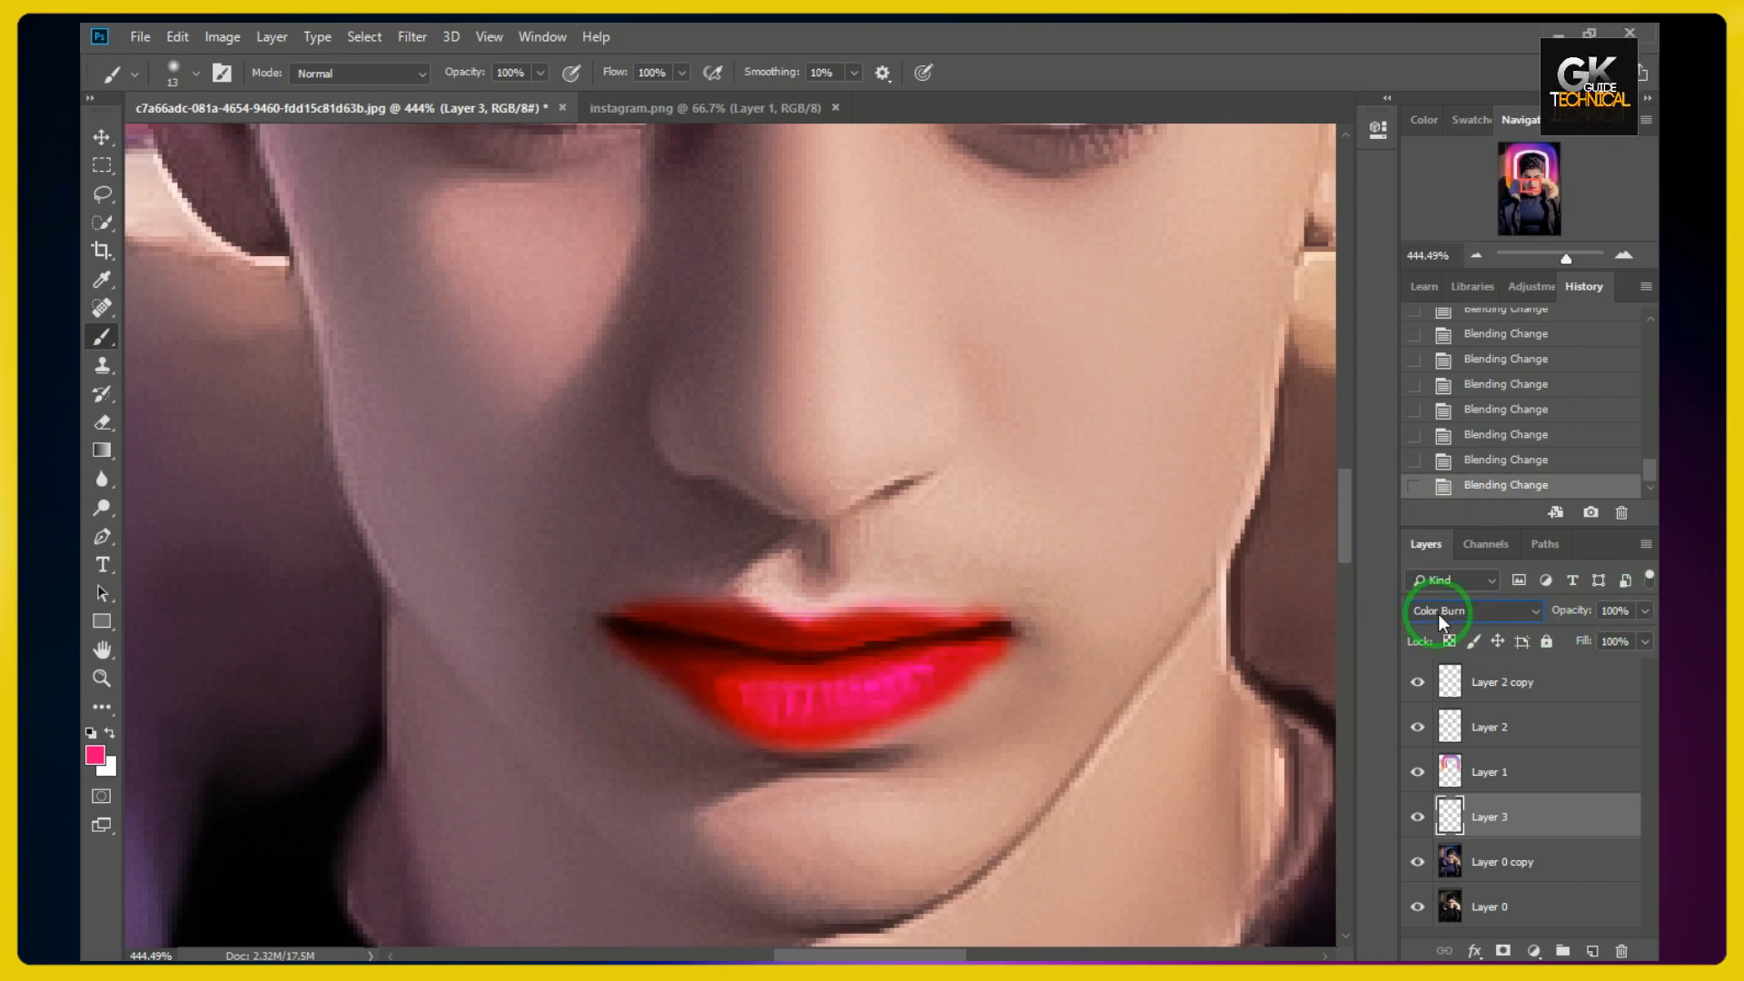
{"action": "left_click", "coordinate": [1644, 611]}
{"action": "left_click_drag", "start_coordinate": [1583, 637], "coordinate": [1564, 633]}
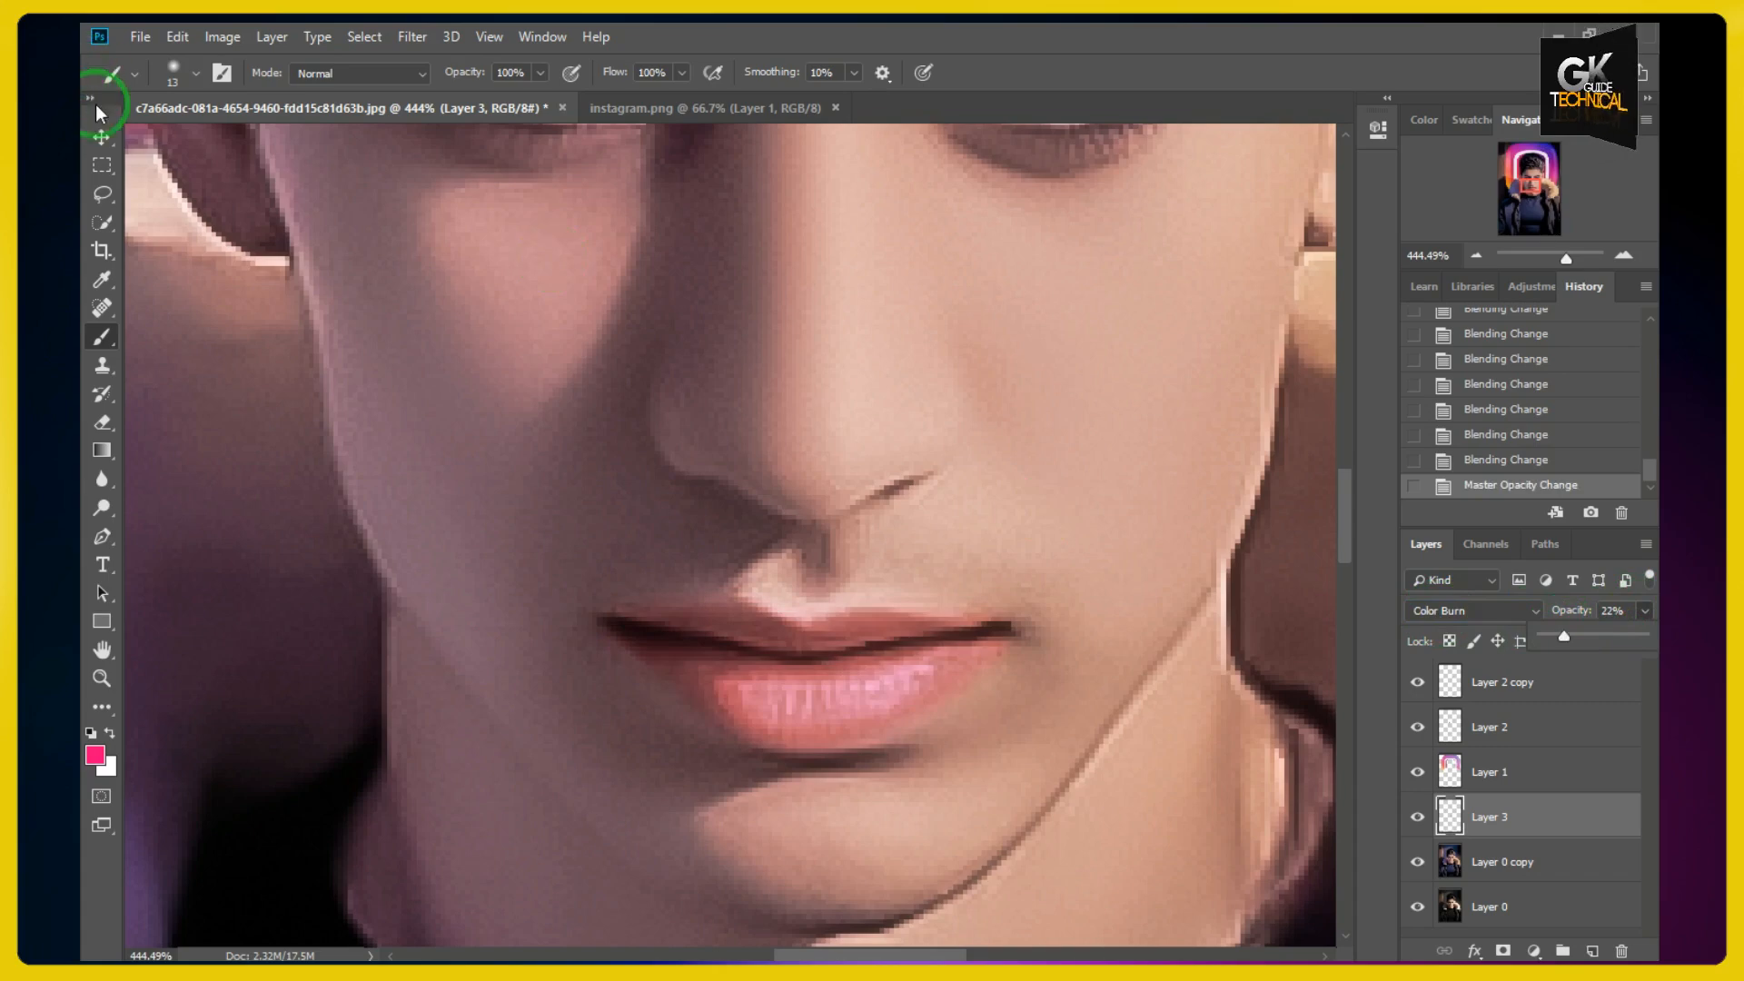
- Create another empty layer and place it between the lip color layer and the large logo layer
{"action": "left_click", "coordinate": [101, 137]}
{"action": "left_click_drag", "start_coordinate": [1566, 260], "coordinate": [1553, 263]}
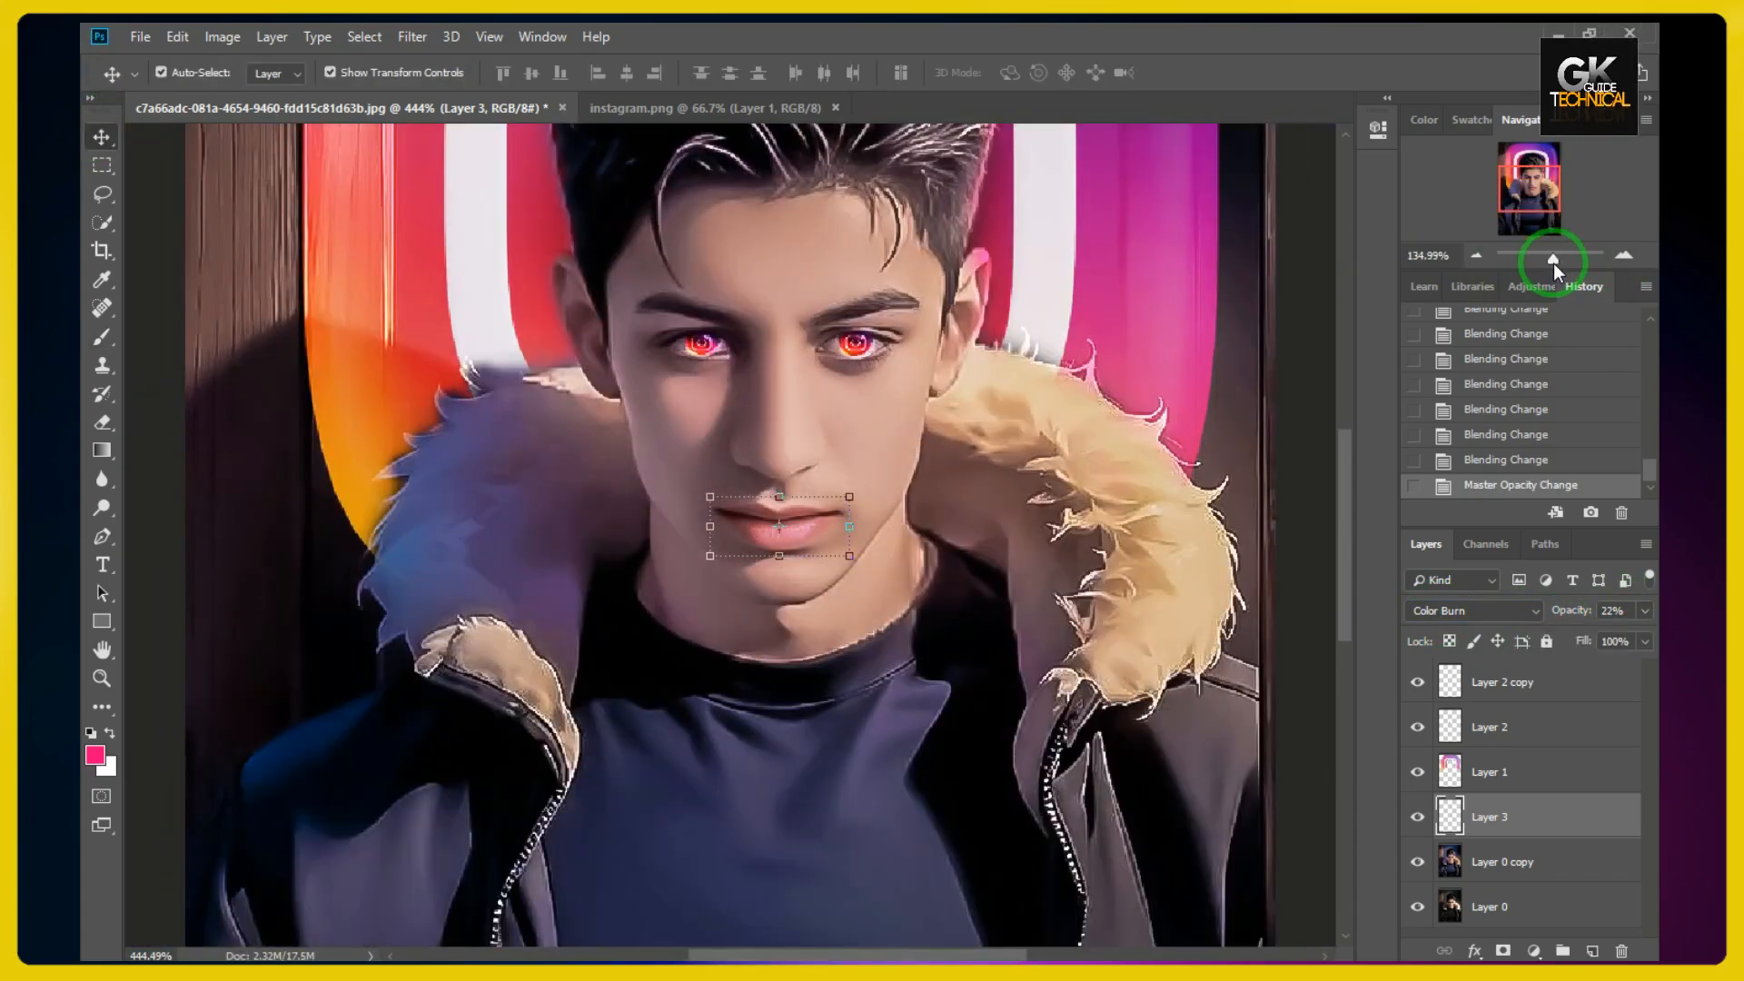
{"action": "left_click", "coordinate": [1008, 290]}
{"action": "scroll", "coordinate": [1013, 291], "scroll_direction": "up", "scroll_amount": 5}
{"action": "left_click", "coordinate": [919, 472]}
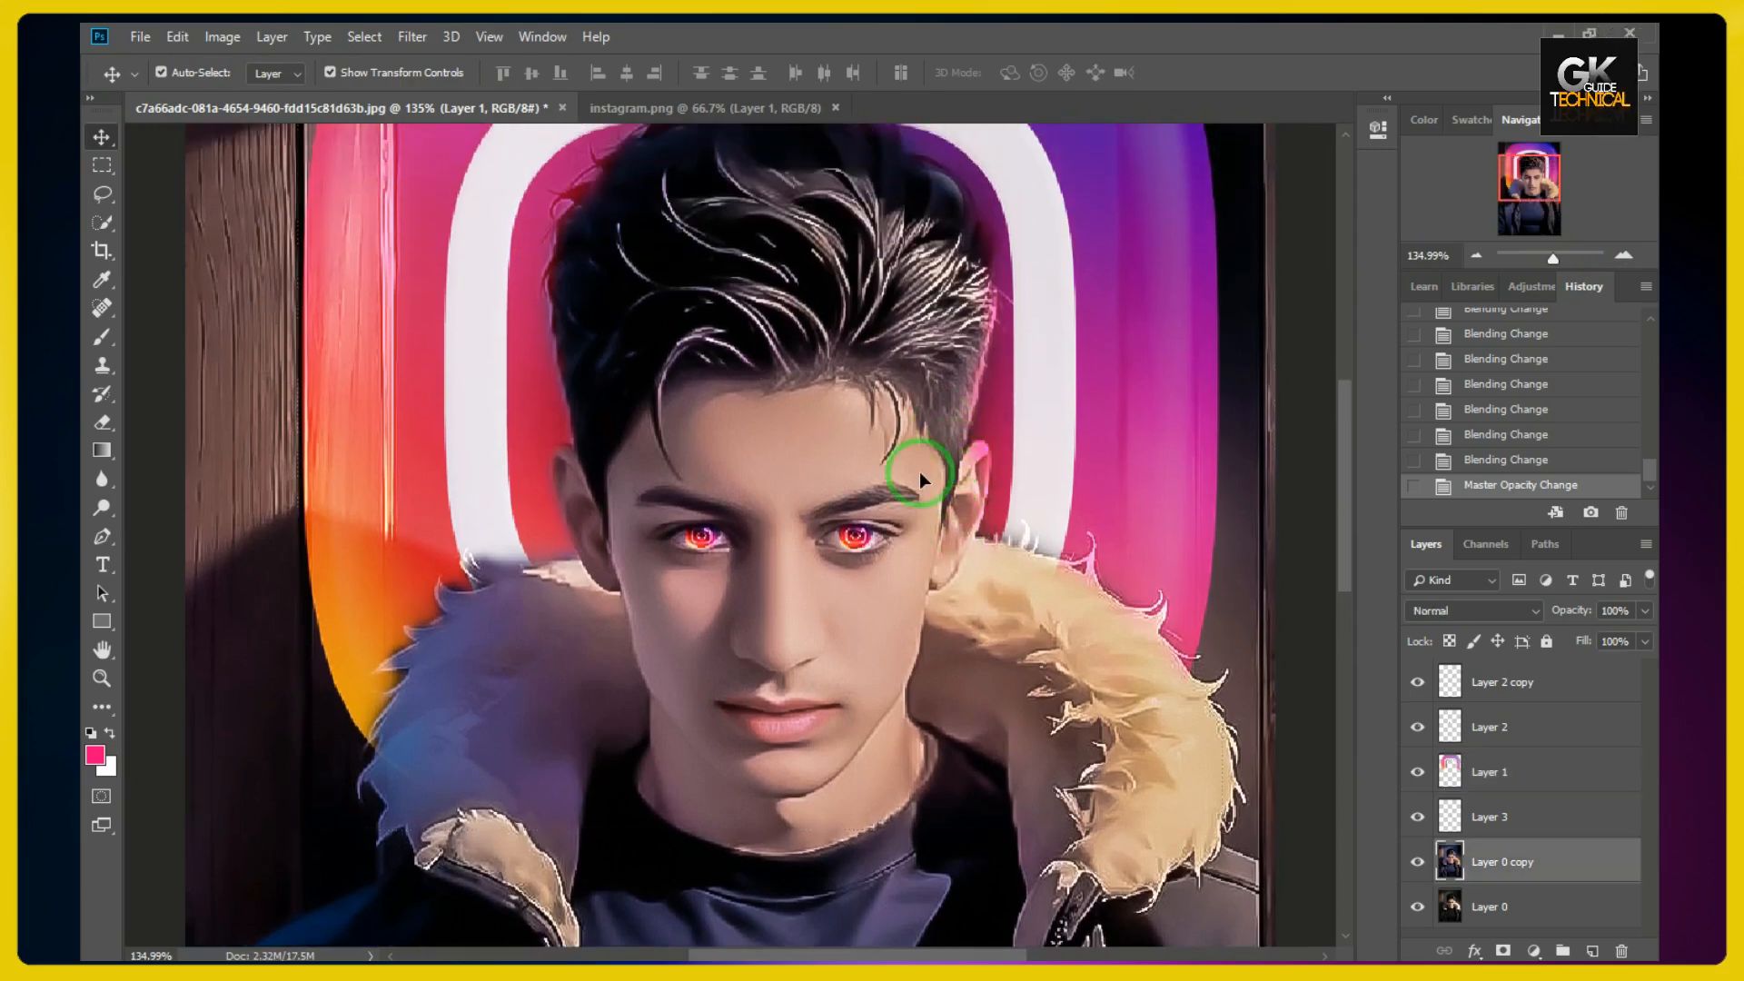
{"action": "left_click", "coordinate": [933, 703]}
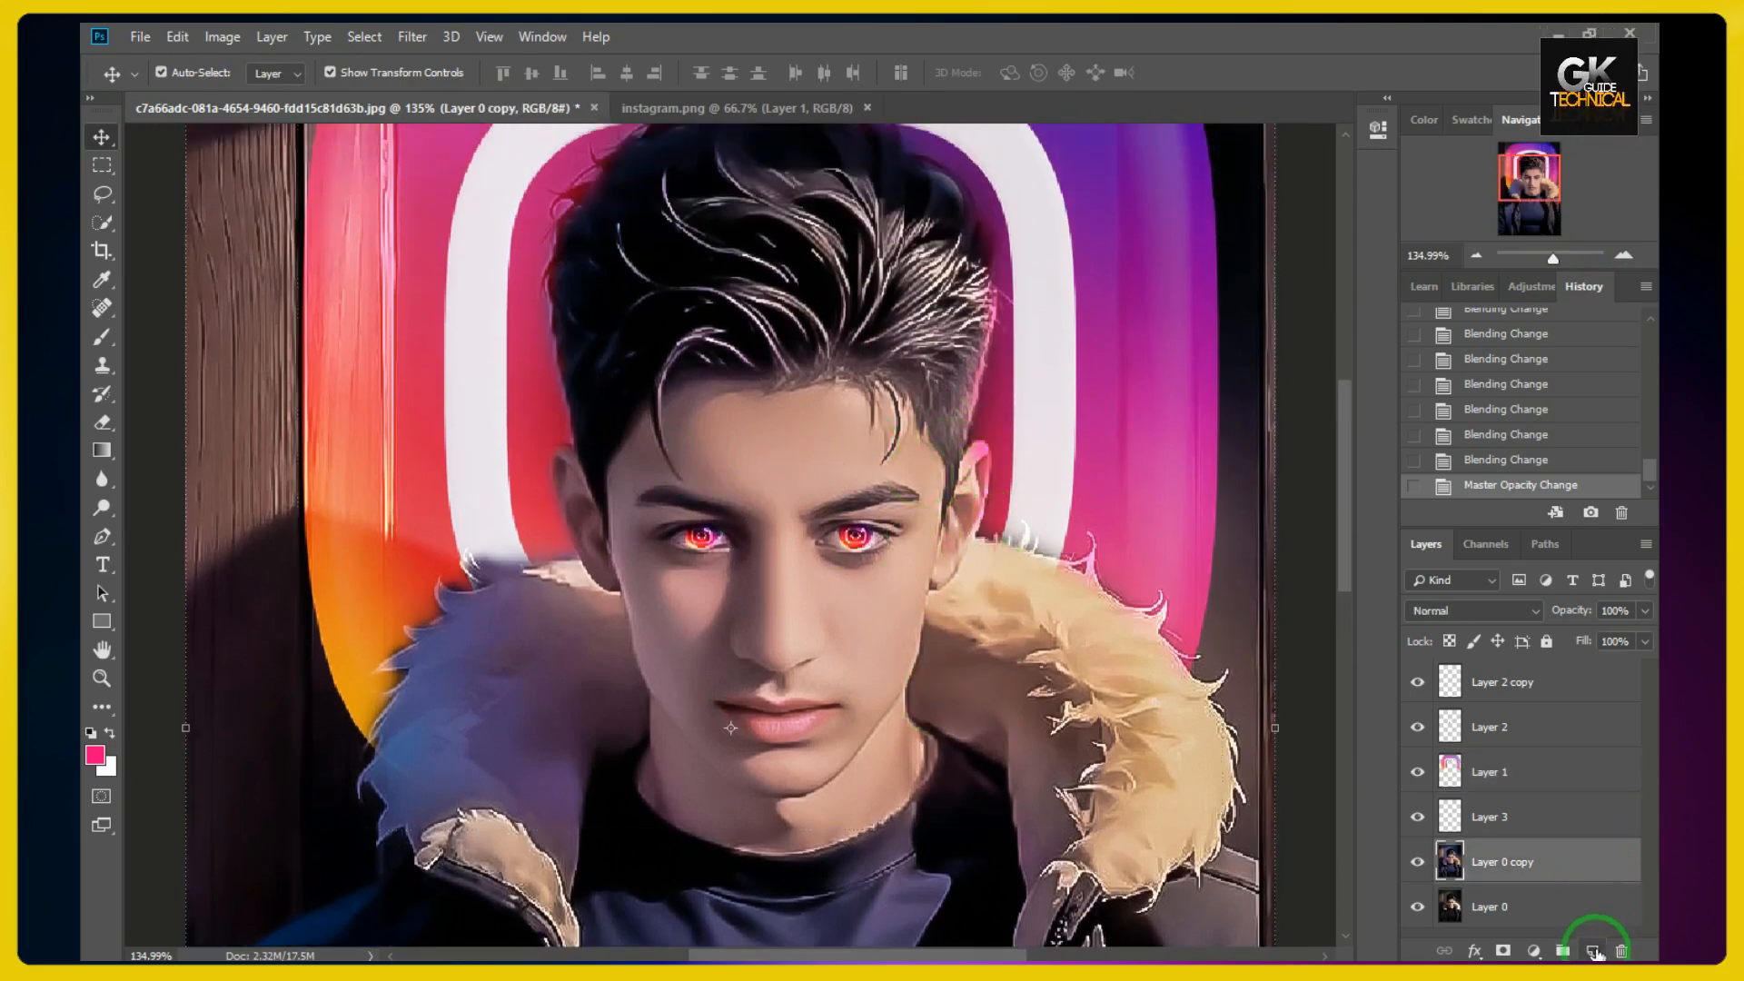
{"action": "left_click", "coordinate": [1595, 951]}
{"action": "left_click_drag", "start_coordinate": [1471, 856], "coordinate": [1474, 801]}
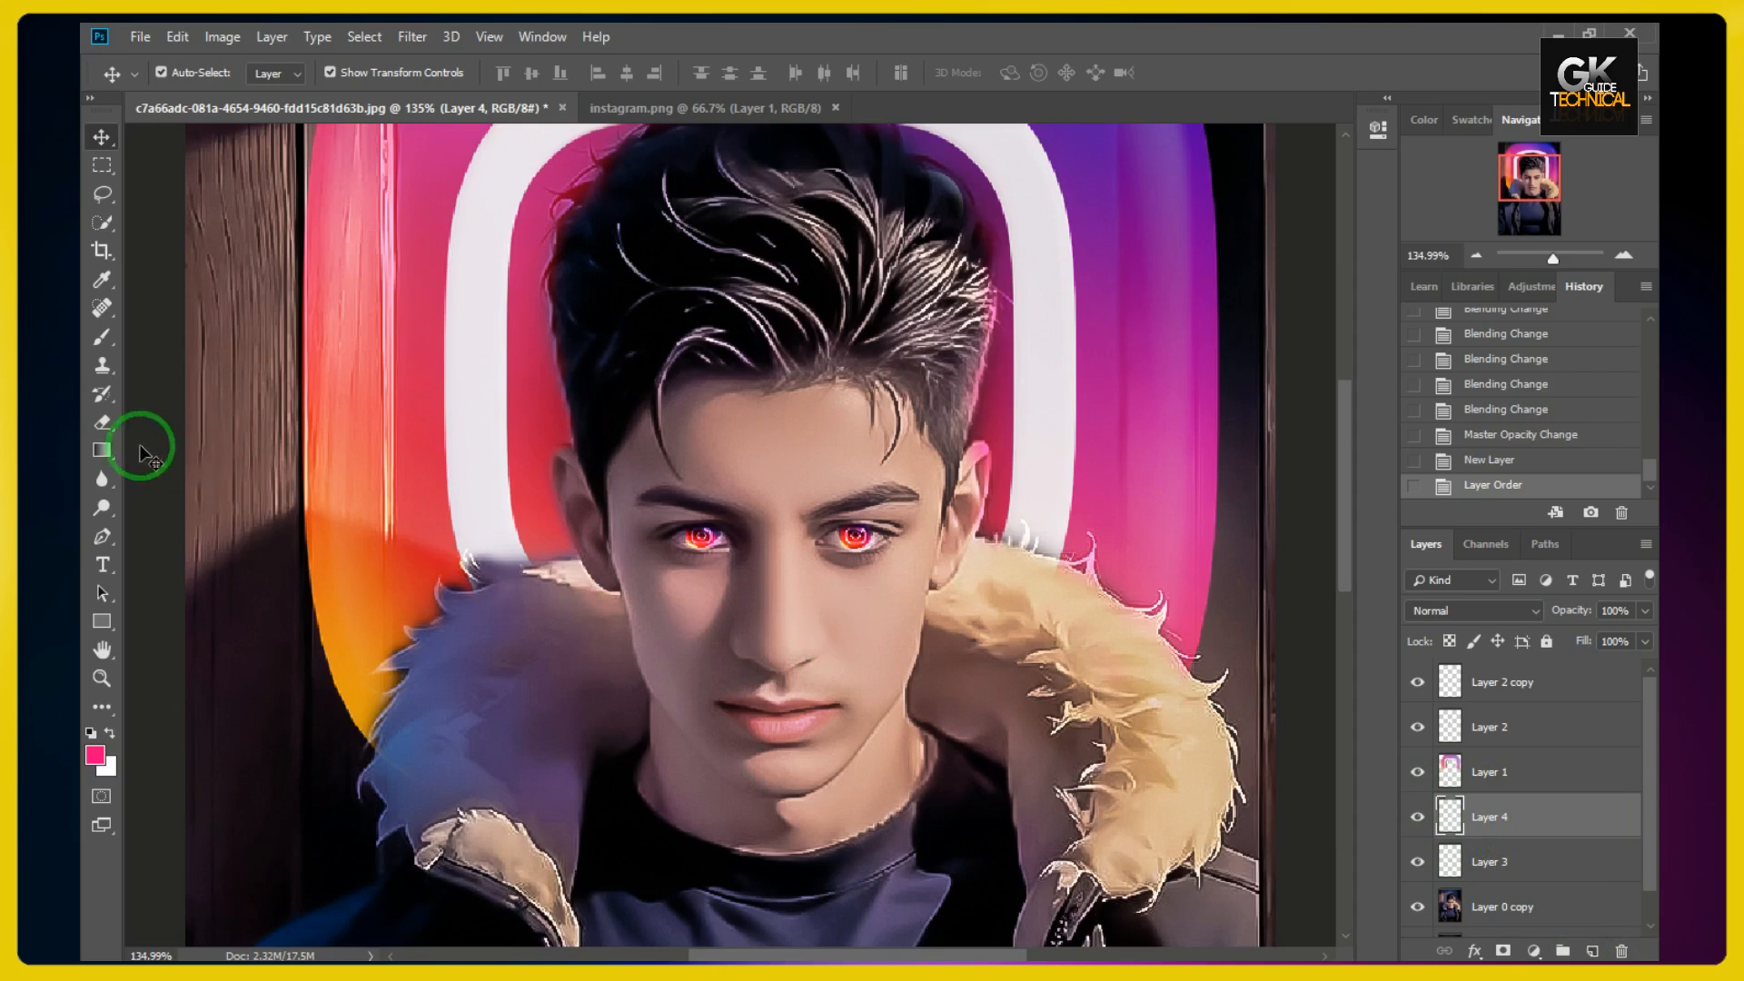
- Set the soft brush to 75 px with 0% hardness and choose a light peach skin tone as foreground color
{"action": "left_click", "coordinate": [101, 336]}
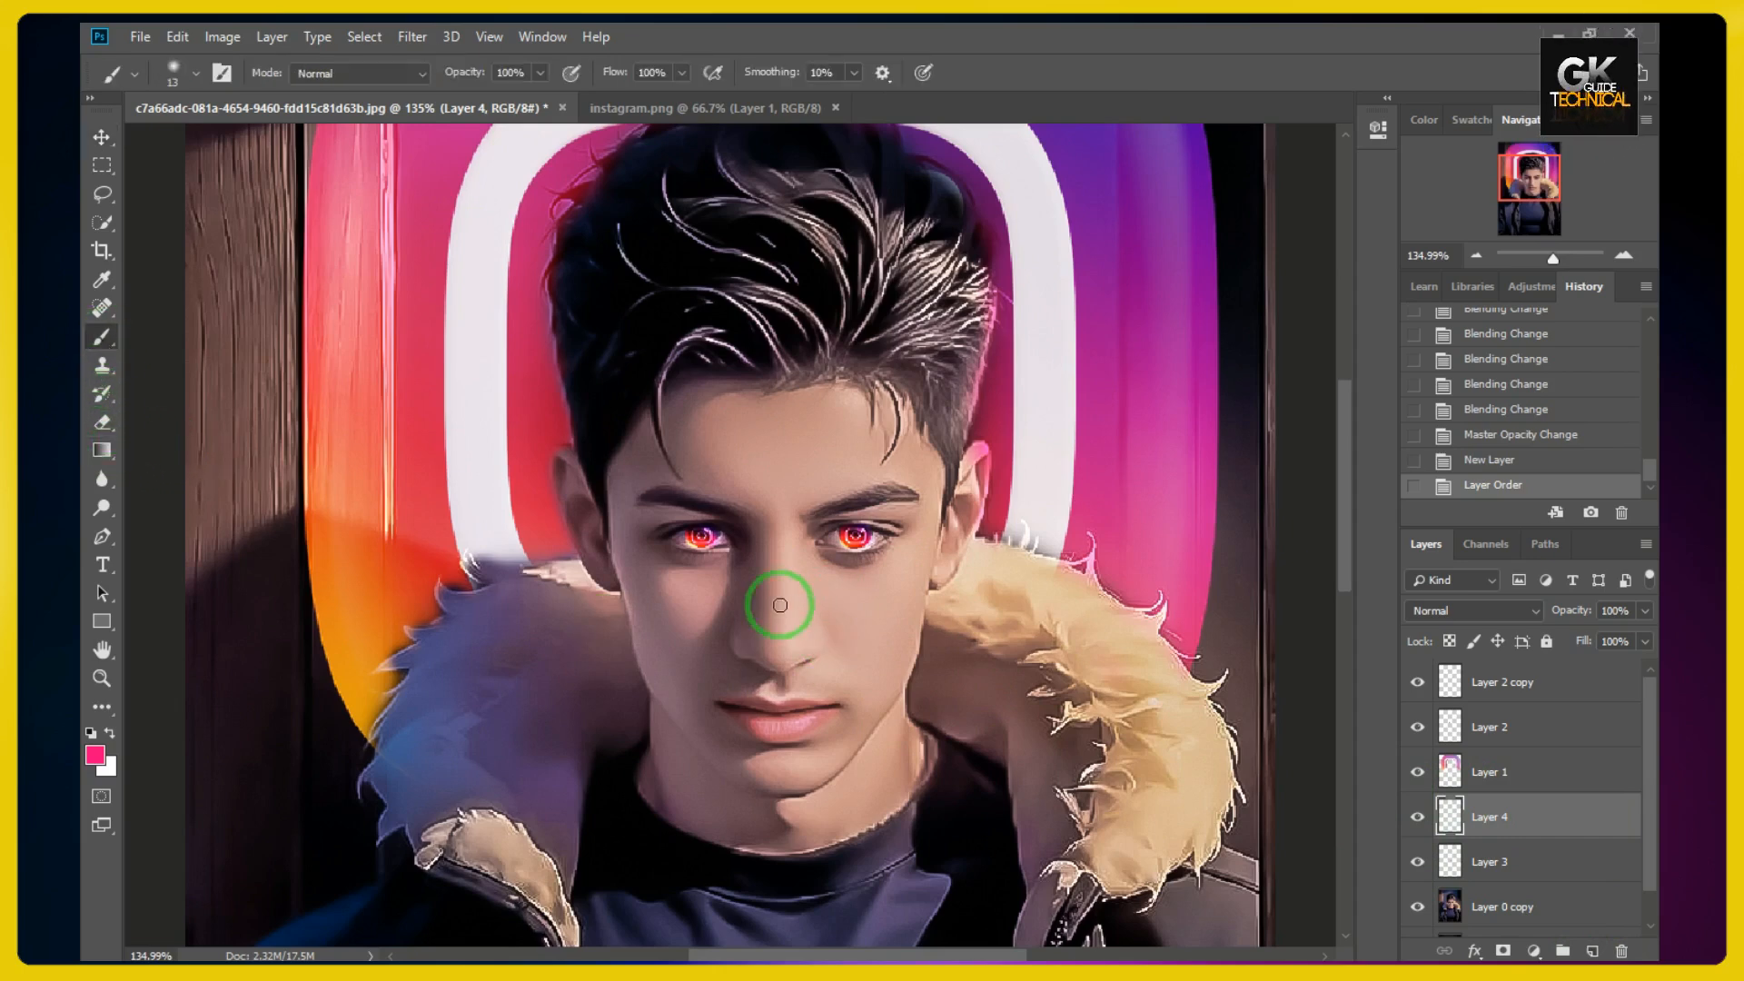
{"action": "right_click", "coordinate": [844, 536]}
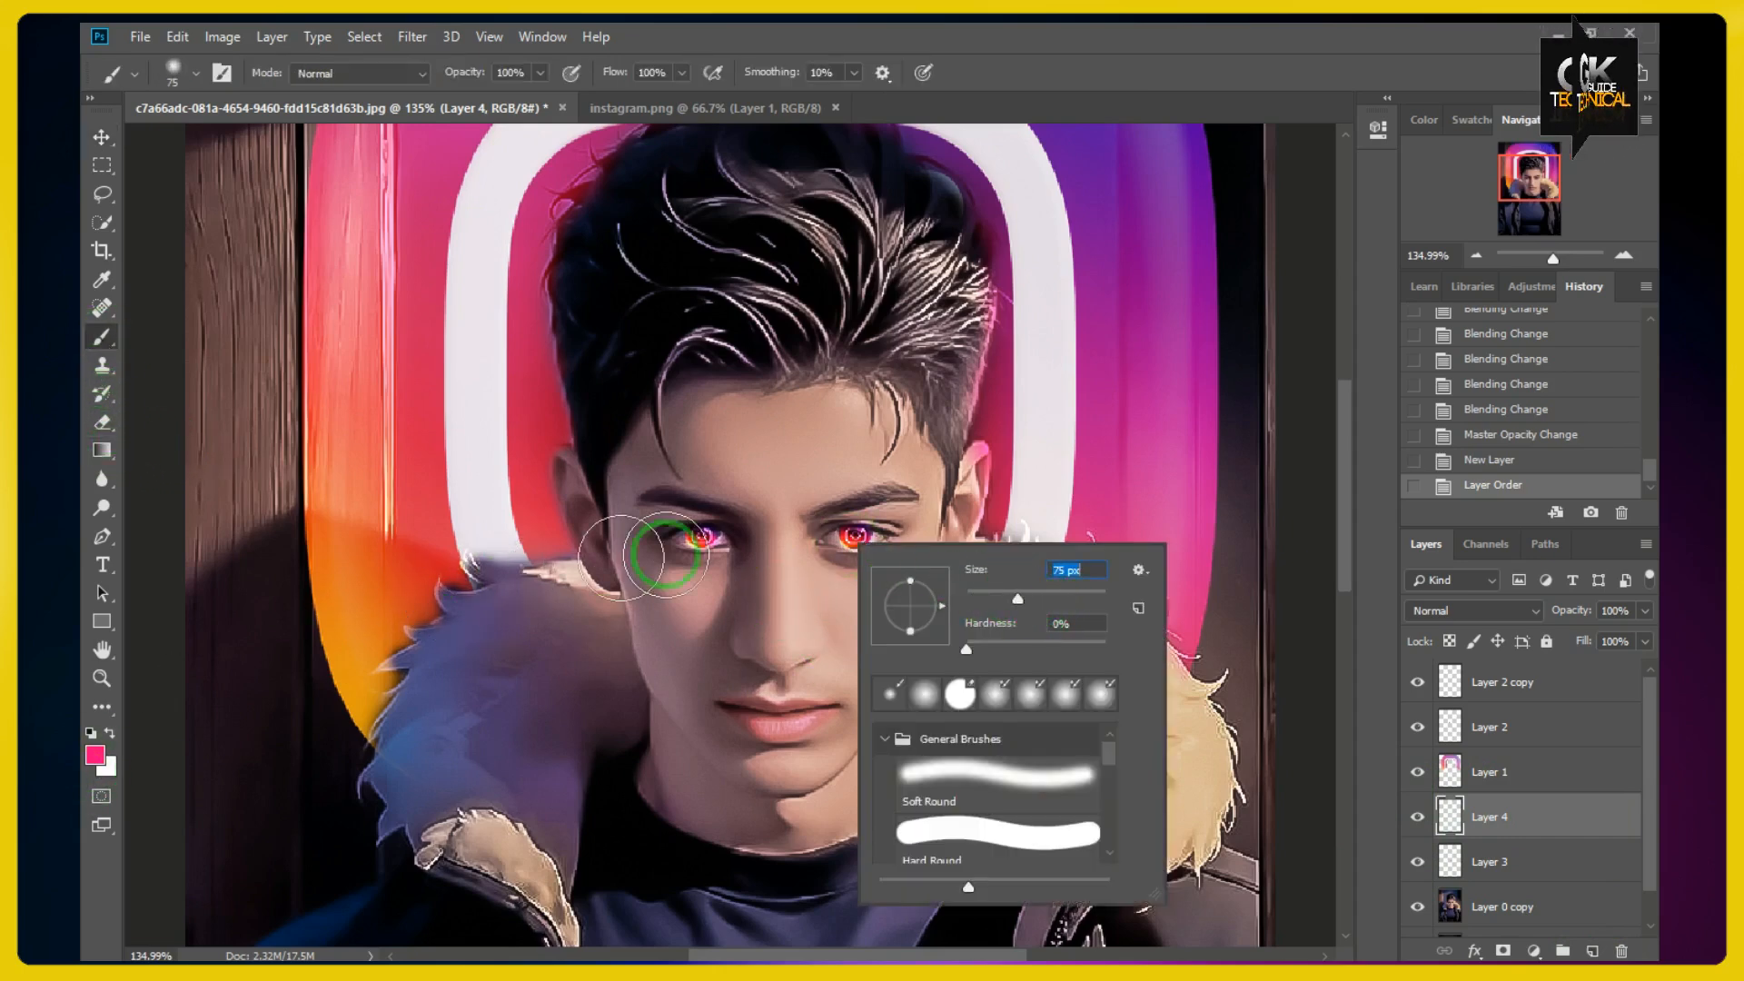
{"action": "left_click", "coordinate": [95, 754]}
{"action": "left_click_drag", "start_coordinate": [869, 193], "coordinate": [1255, 300]}
{"action": "left_click", "coordinate": [779, 412]}
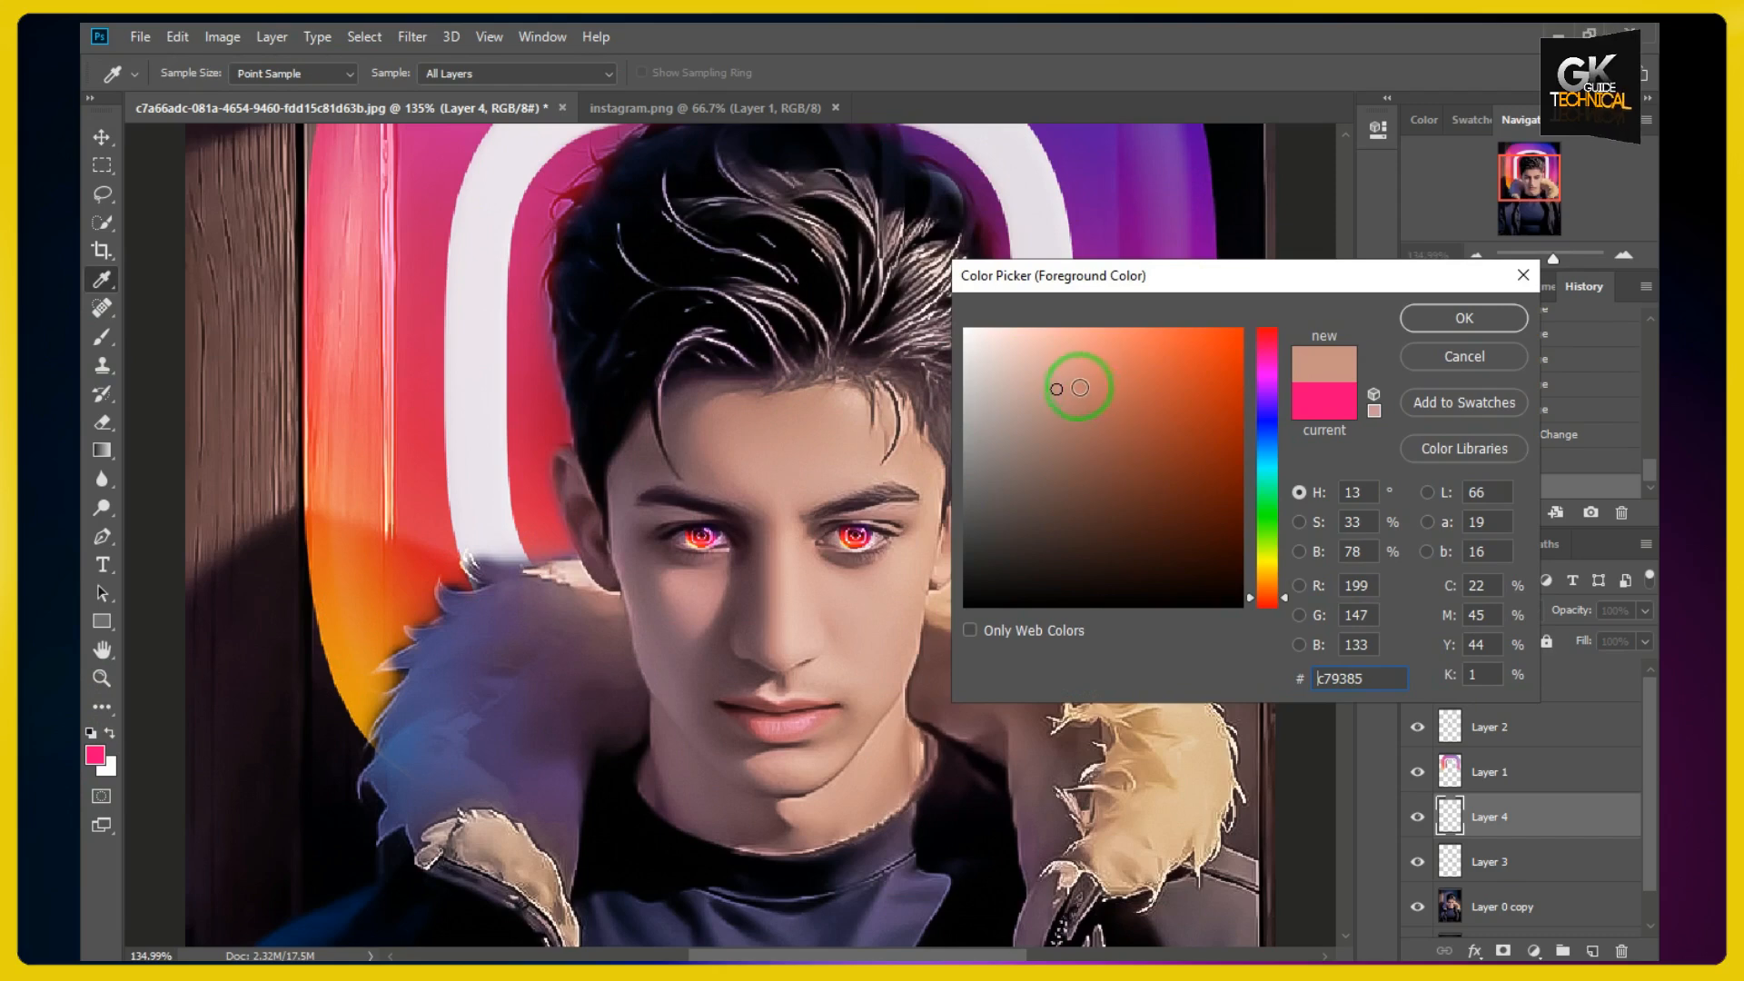
{"action": "left_click_drag", "start_coordinate": [1080, 388], "coordinate": [1042, 362]}
{"action": "key", "text": "Return"}
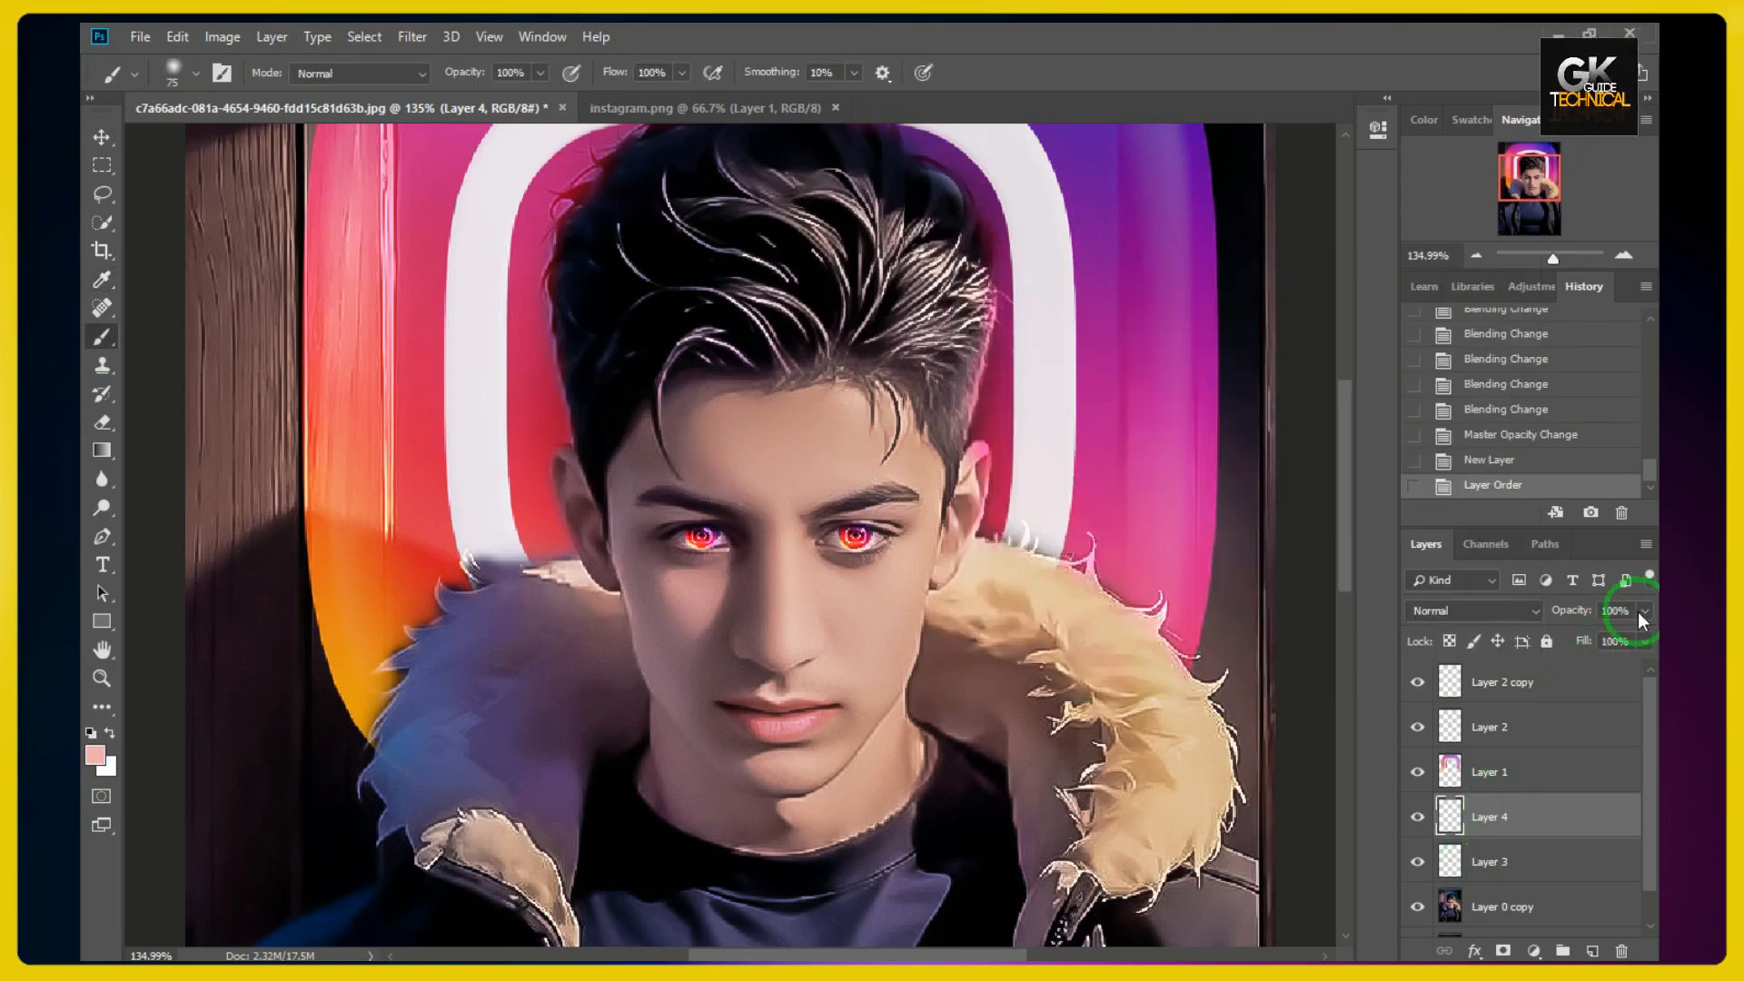
- Lower the new layer's opacity to 48% and paint the skin tone over the subject's face and neck
{"action": "left_click_drag", "start_coordinate": [1598, 634], "coordinate": [1557, 634]}
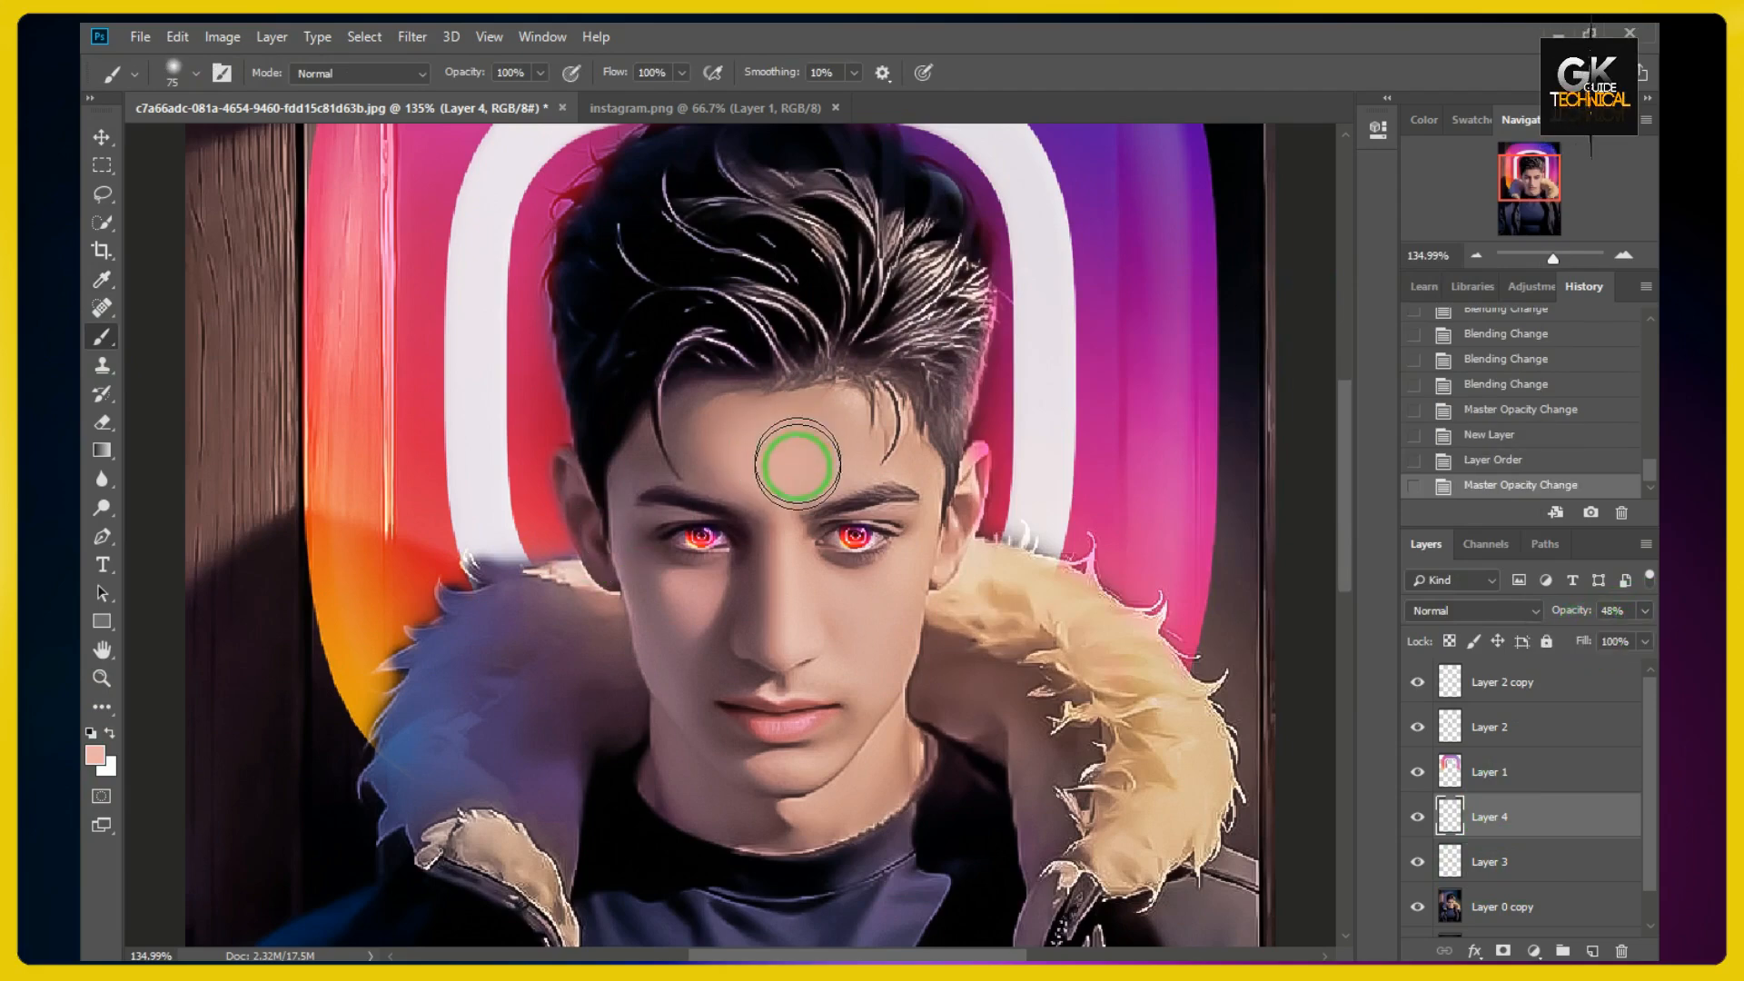
{"action": "mouse_move", "coordinate": [846, 440]}
{"action": "left_mouse_down"}
{"action": "mouse_move", "coordinate": [639, 441]}
{"action": "mouse_move", "coordinate": [636, 550]}
{"action": "mouse_move", "coordinate": [685, 635]}
{"action": "mouse_move", "coordinate": [691, 779]}
{"action": "mouse_move", "coordinate": [797, 806]}
{"action": "mouse_move", "coordinate": [882, 741]}
{"action": "mouse_move", "coordinate": [848, 785]}
{"action": "mouse_move", "coordinate": [775, 796]}
{"action": "mouse_move", "coordinate": [812, 792]}
{"action": "mouse_move", "coordinate": [867, 742]}
{"action": "mouse_move", "coordinate": [895, 612]}
{"action": "mouse_move", "coordinate": [865, 615]}
{"action": "mouse_move", "coordinate": [851, 668]}
{"action": "mouse_move", "coordinate": [819, 632]}
{"action": "mouse_move", "coordinate": [779, 652]}
{"action": "mouse_move", "coordinate": [757, 526]}
{"action": "mouse_move", "coordinate": [765, 629]}
{"action": "mouse_move", "coordinate": [757, 619]}
{"action": "mouse_move", "coordinate": [799, 654]}
{"action": "left_mouse_up"}
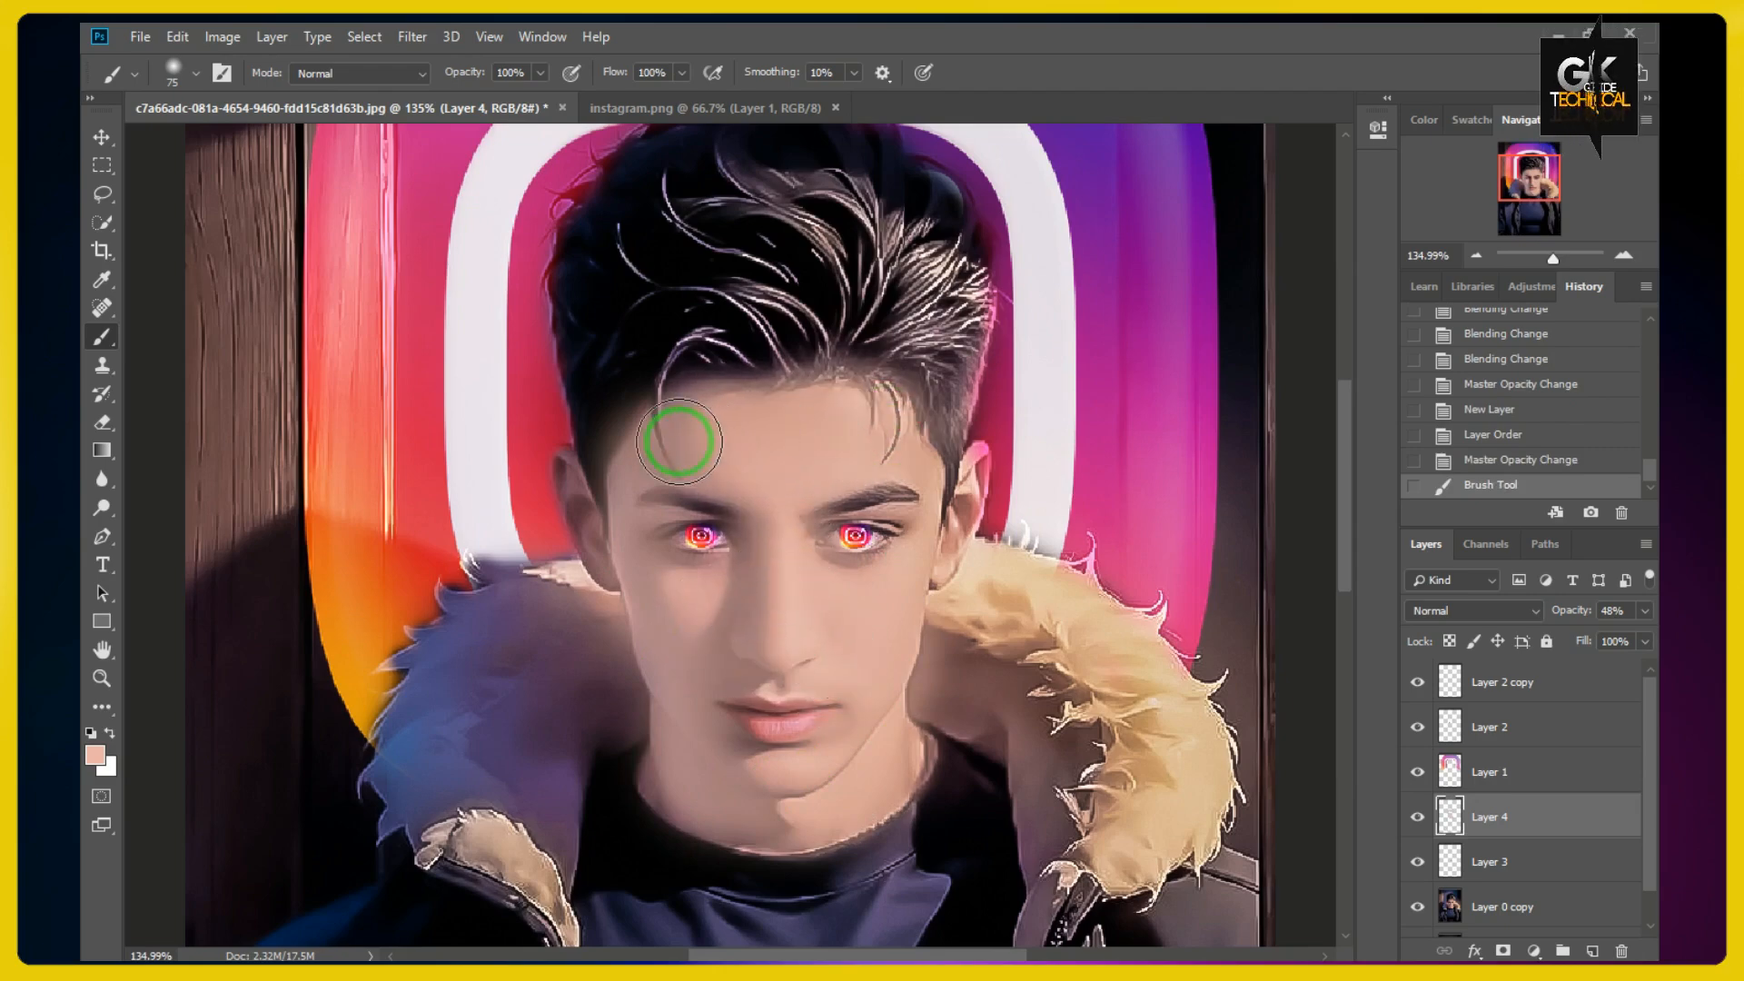
- Preview blend modes from Multiply to Darker Color on the painted skin layer and raise its opacity to 100%
{"action": "left_click", "coordinate": [1468, 610]}
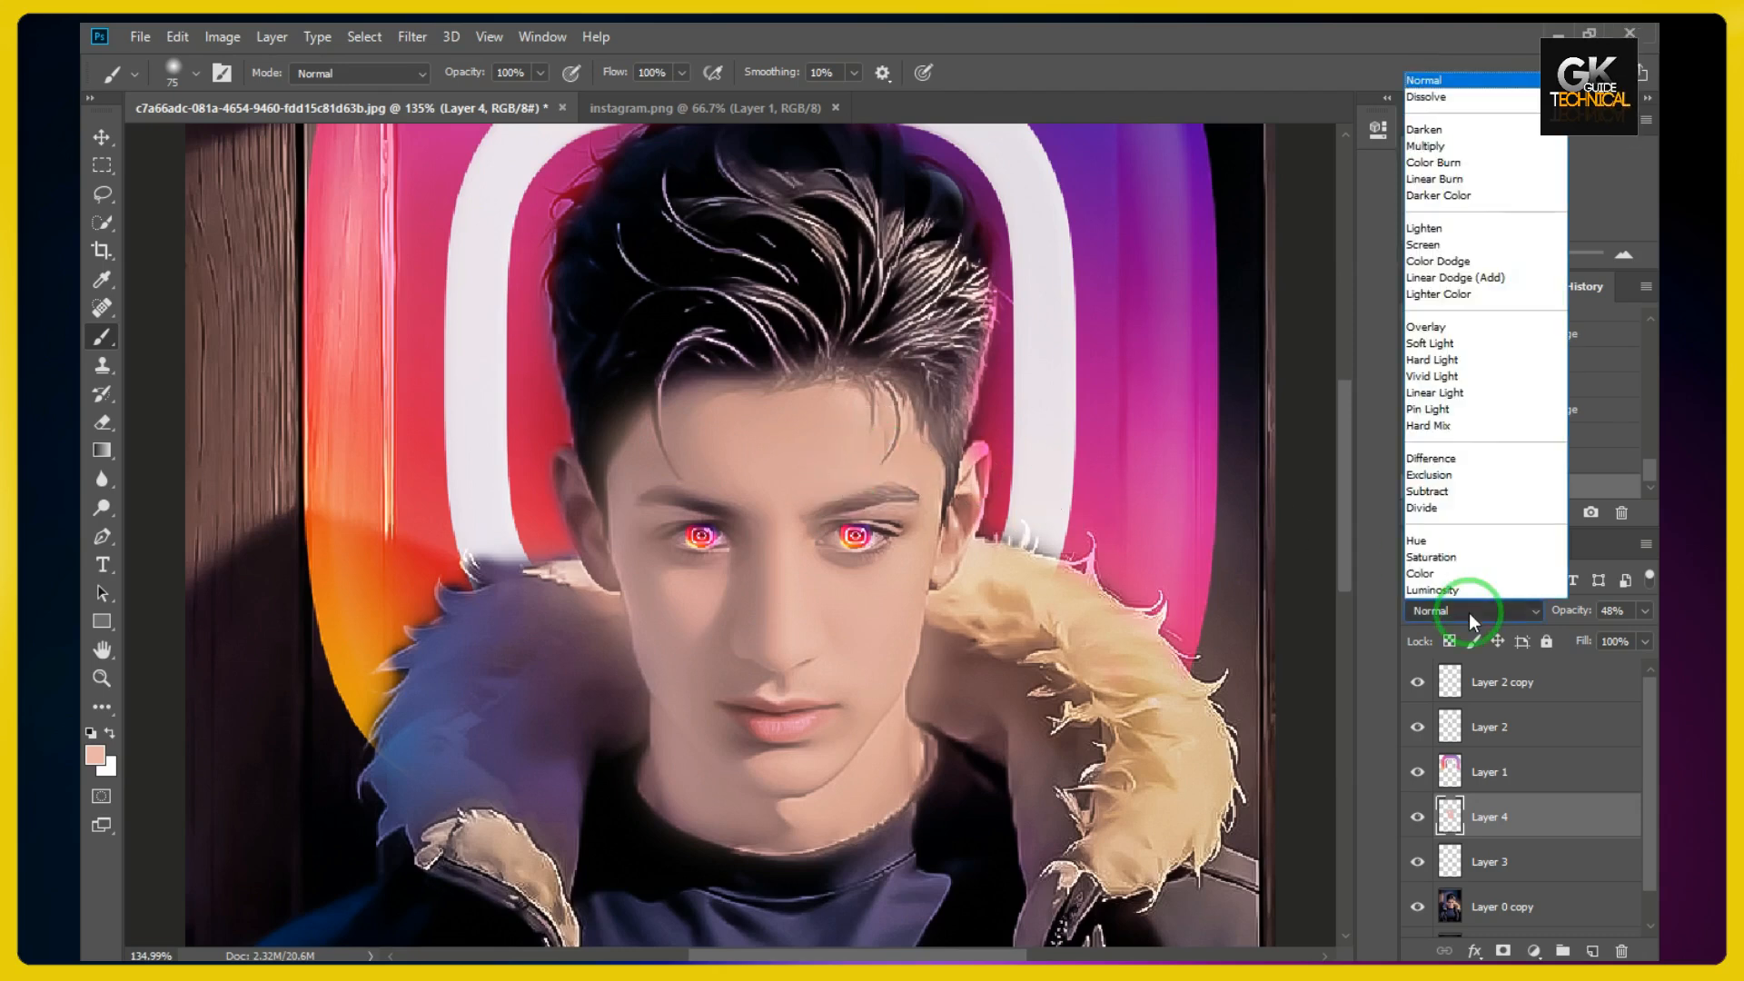
{"action": "left_click", "coordinate": [1480, 146]}
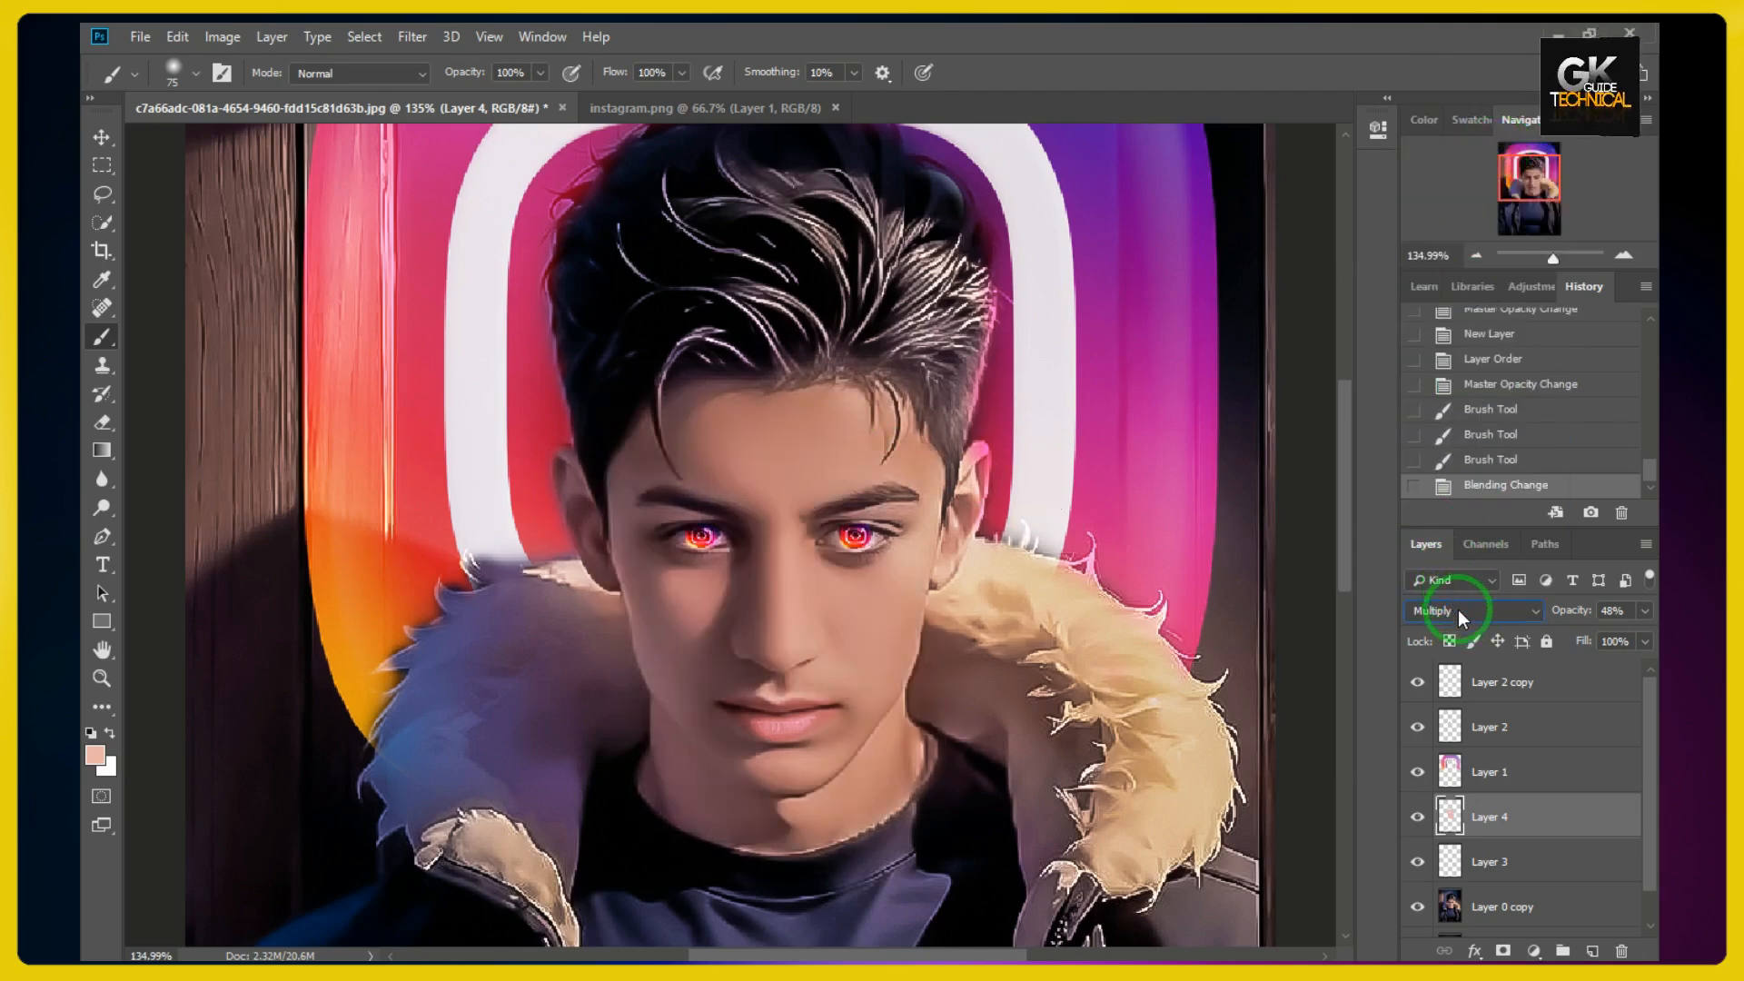
{"action": "scroll", "coordinate": [1458, 609], "scroll_direction": "down", "scroll_amount": 3}
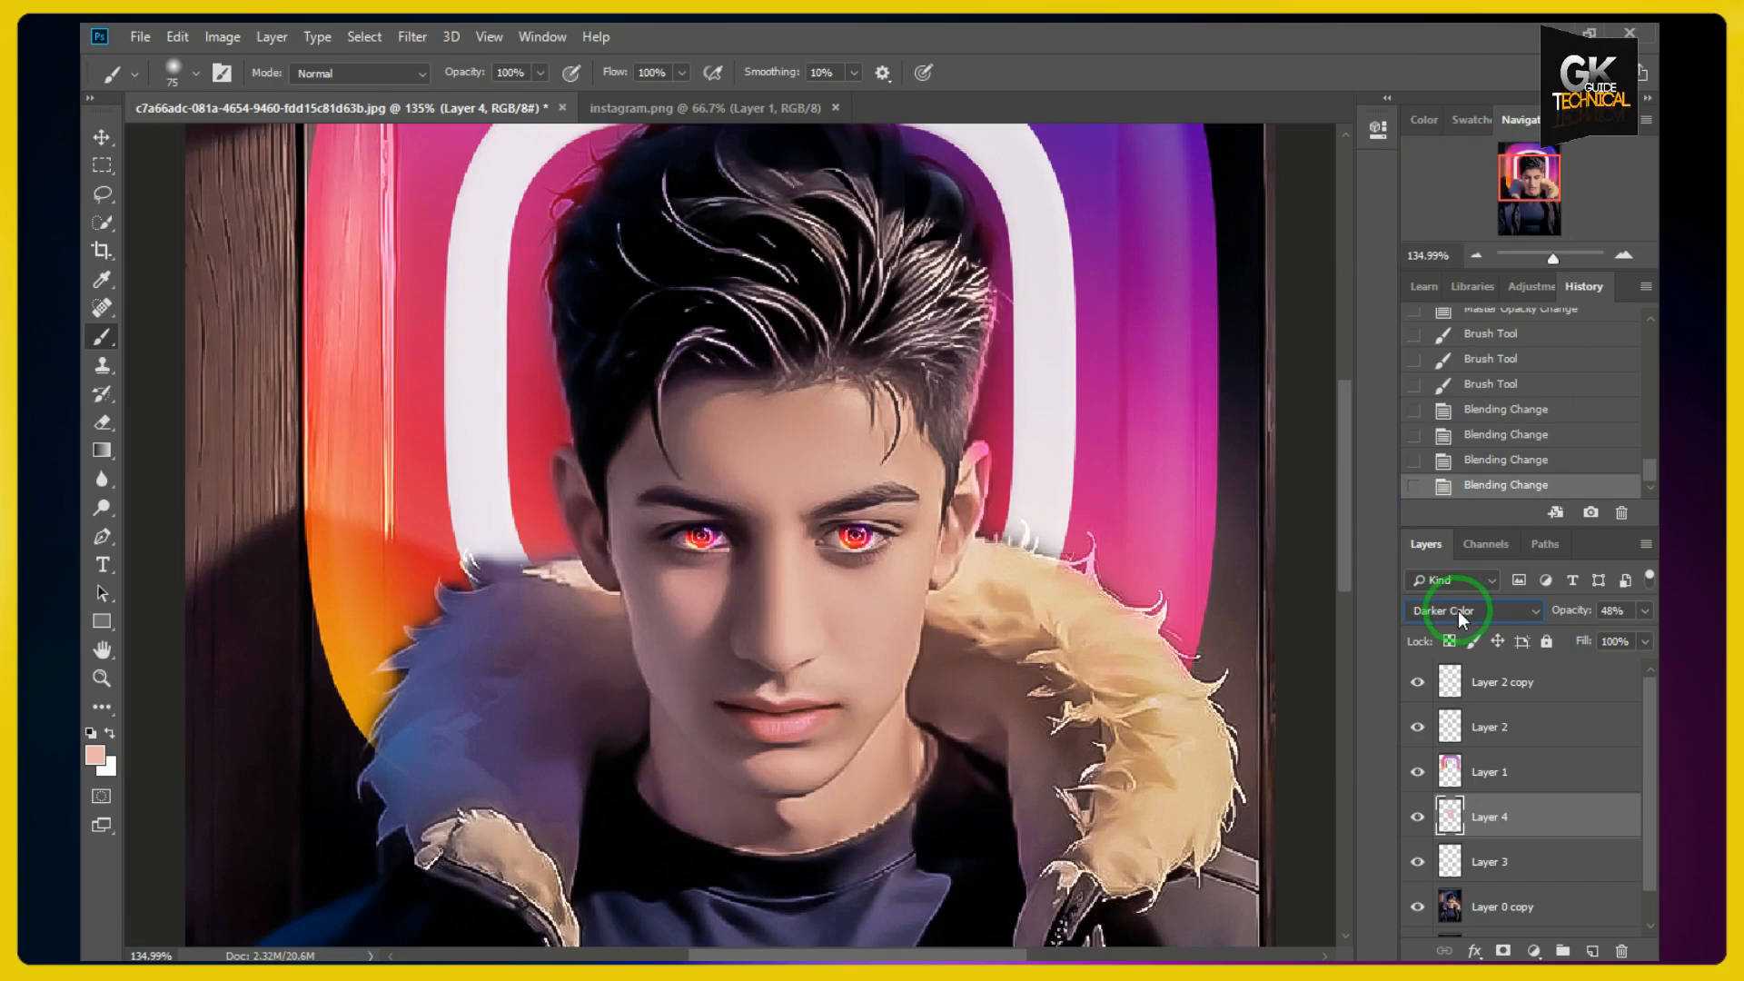
{"action": "left_click", "coordinate": [1646, 613]}
{"action": "left_click_drag", "start_coordinate": [1631, 637], "coordinate": [1658, 639]}
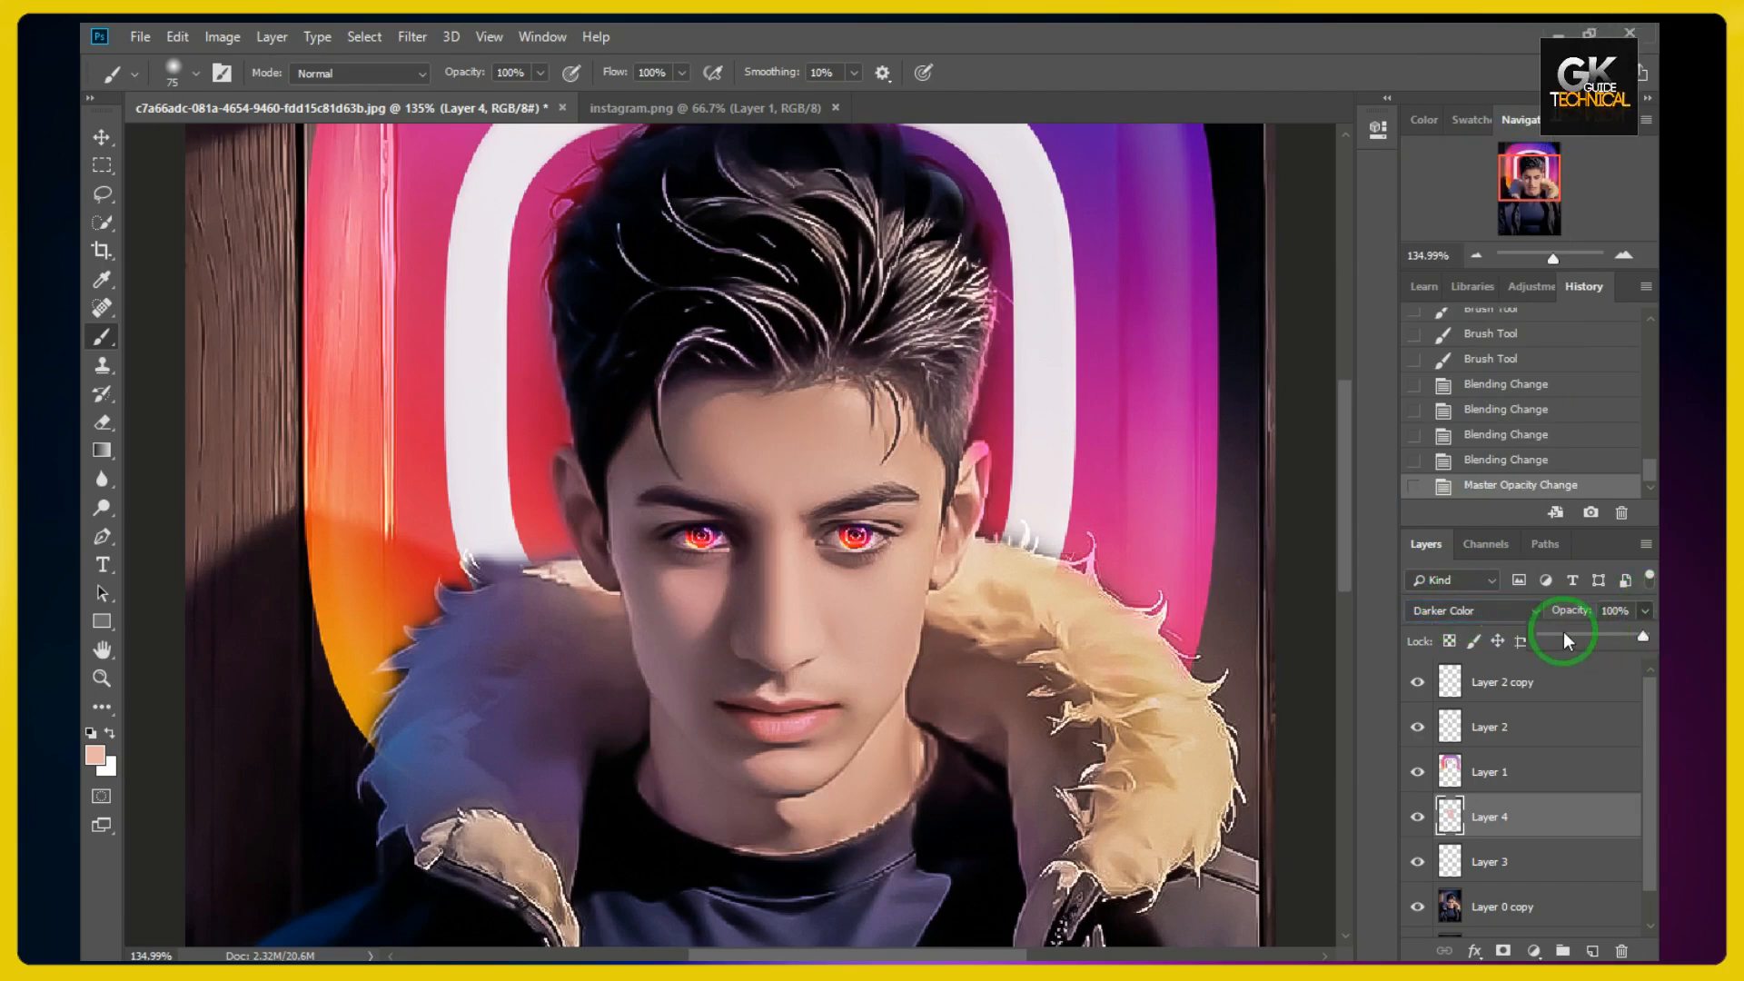
- Try Screen and the lighter blend modes on the painted skin layer and set it to Soft Light
{"action": "left_click", "coordinate": [1479, 614]}
{"action": "left_click", "coordinate": [1448, 260]}
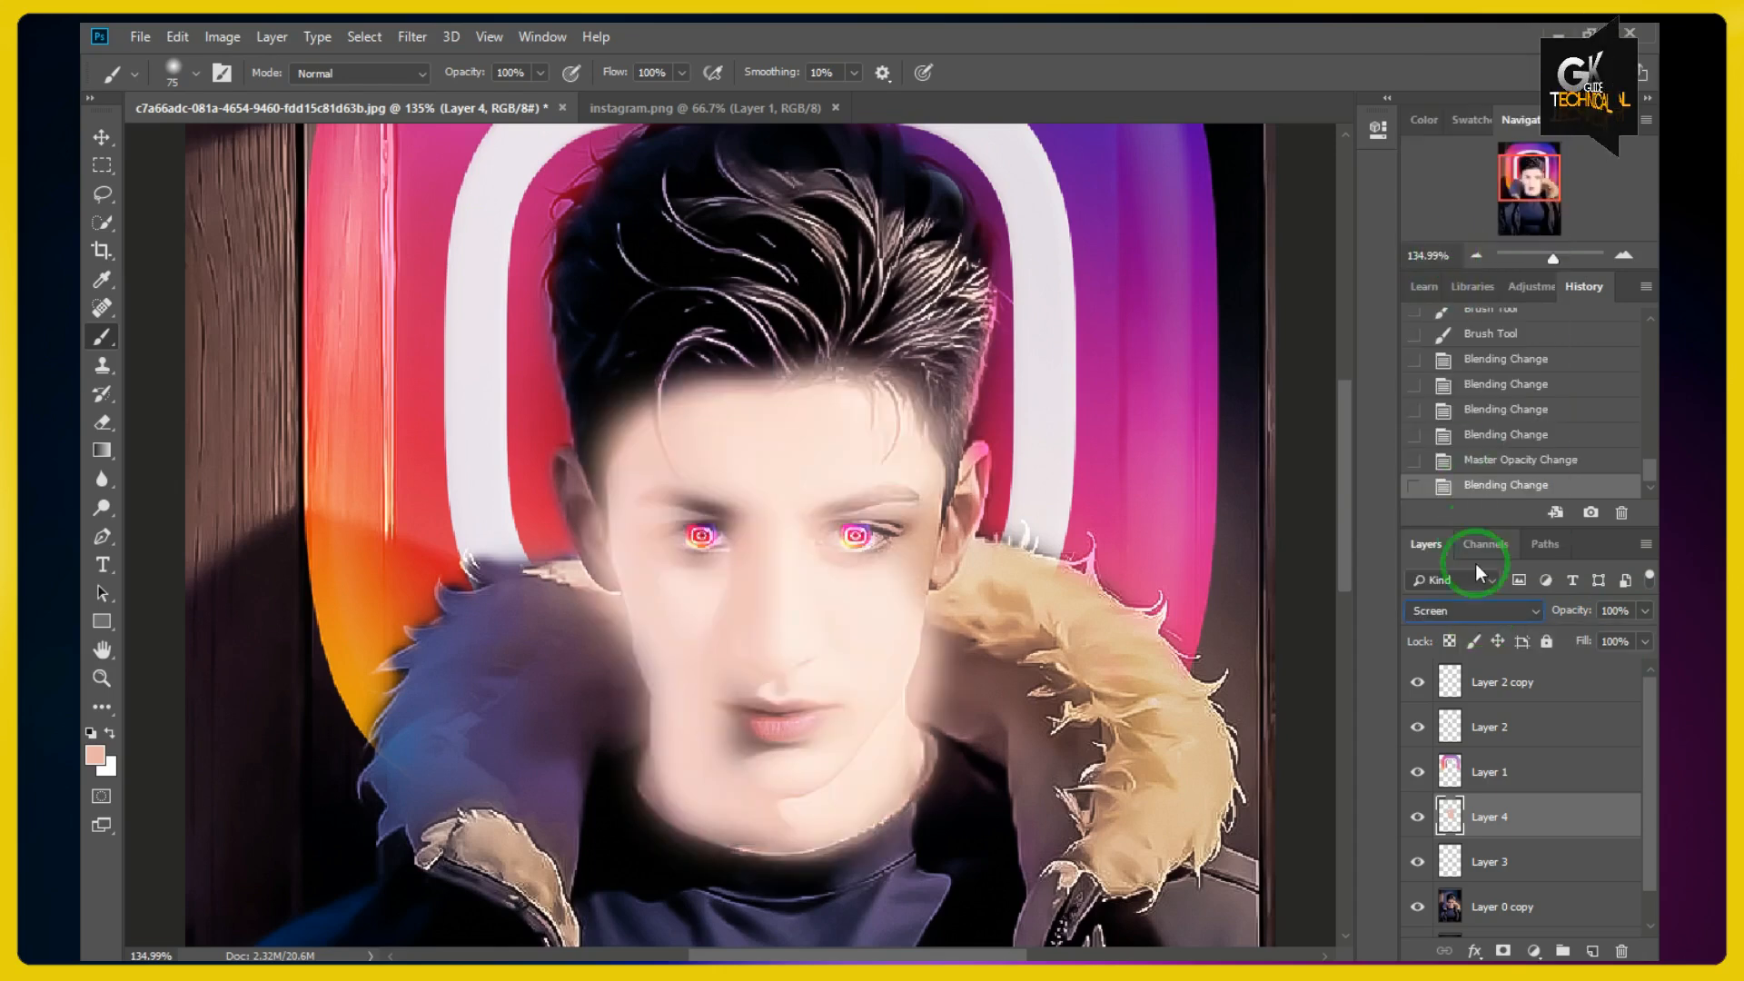
{"action": "scroll", "coordinate": [1474, 614], "scroll_direction": "down", "scroll_amount": 3}
{"action": "scroll", "coordinate": [1473, 618], "scroll_direction": "down", "scroll_amount": 1}
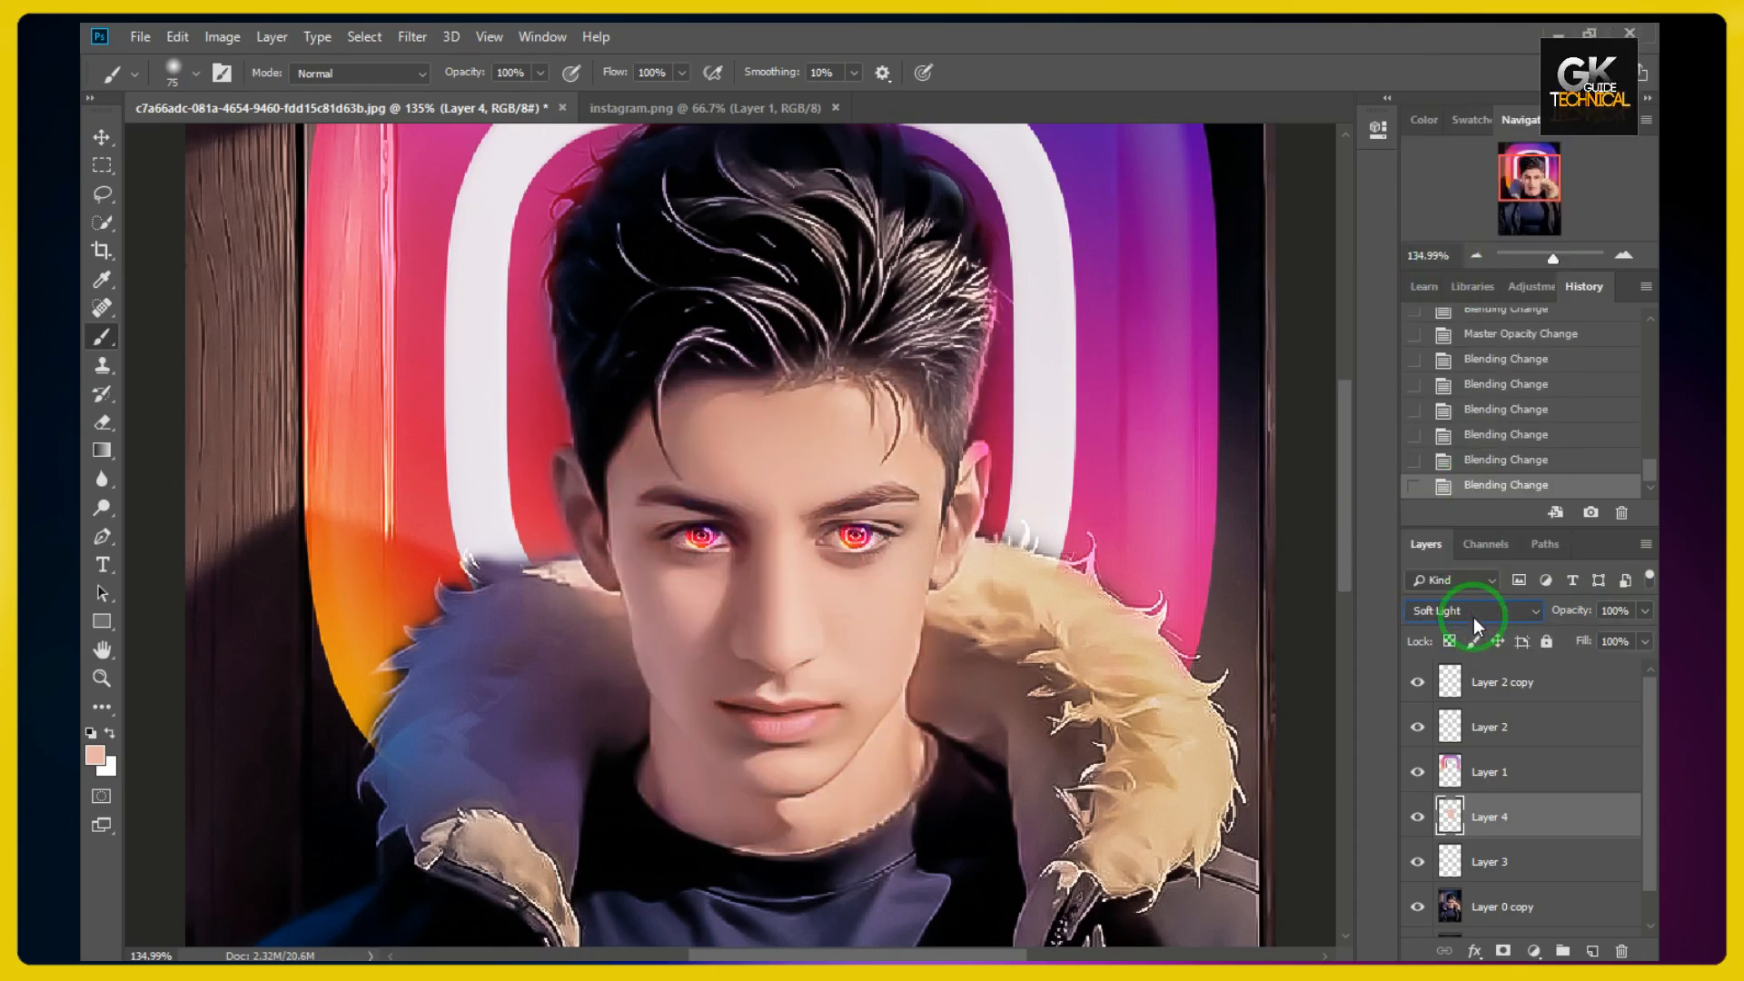
- Preview the blend modes from Vivid Light to Divide on the painted skin layer and set it to Saturation
{"action": "scroll", "coordinate": [1473, 617], "scroll_direction": "down", "scroll_amount": 4}
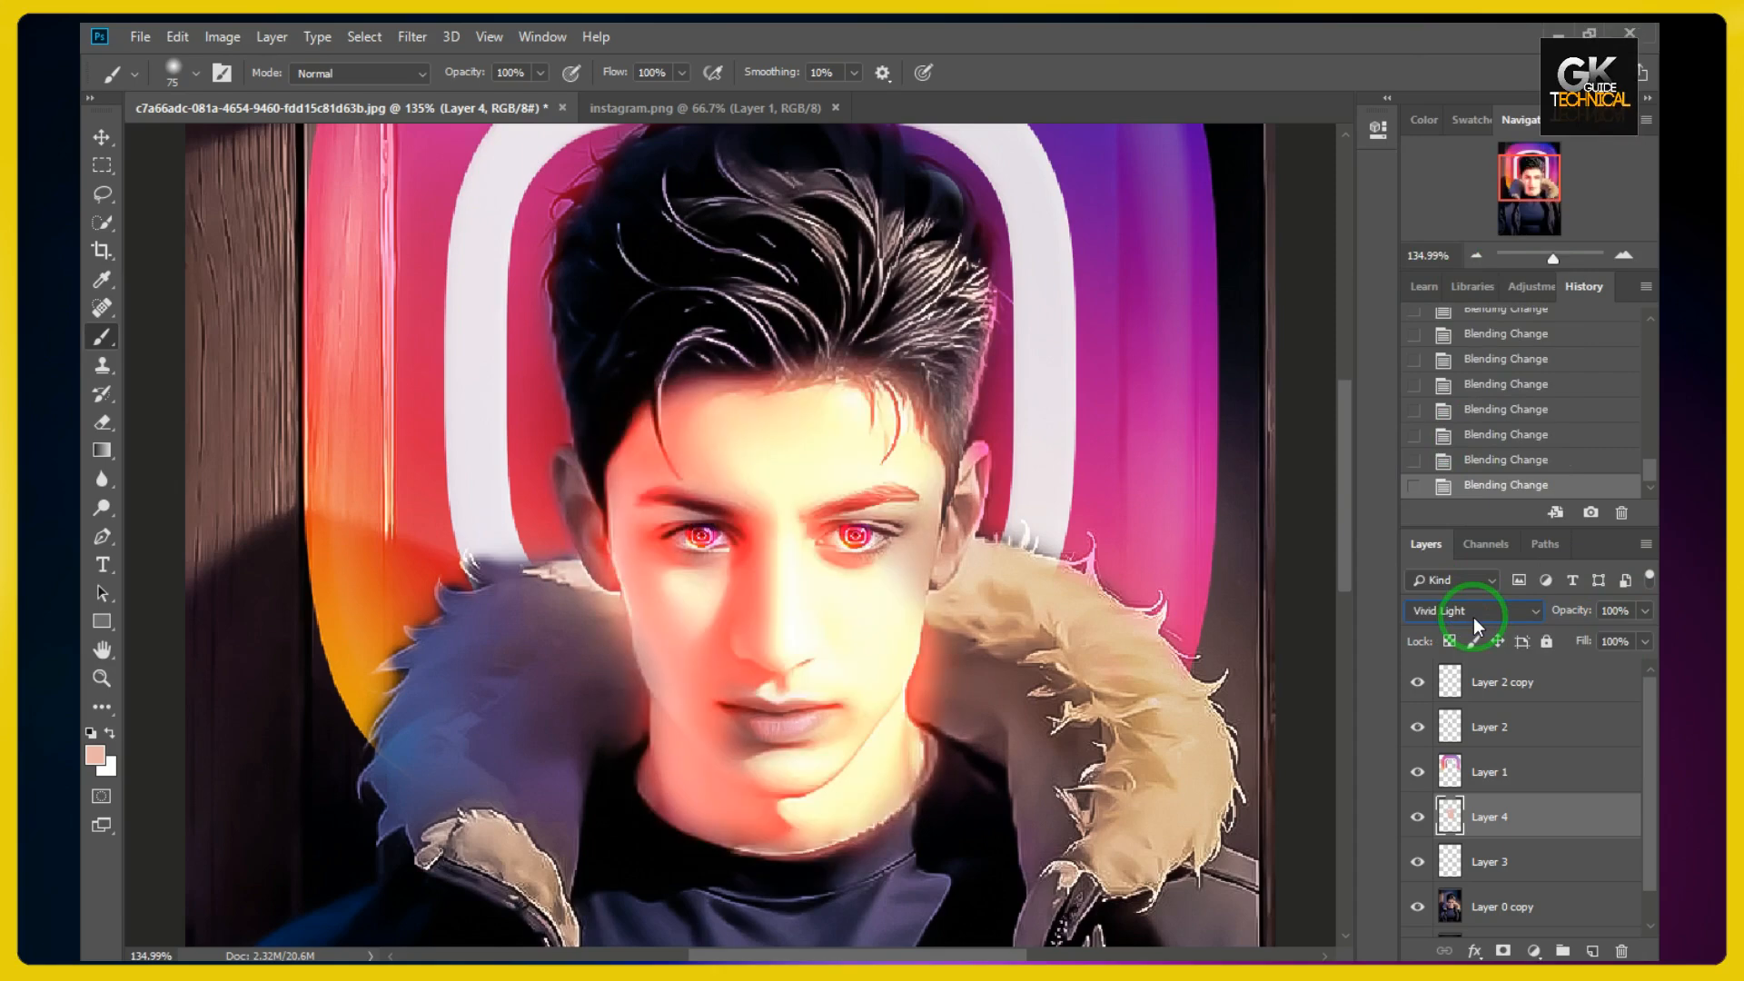
{"action": "scroll", "coordinate": [1473, 618], "scroll_direction": "down", "scroll_amount": 6}
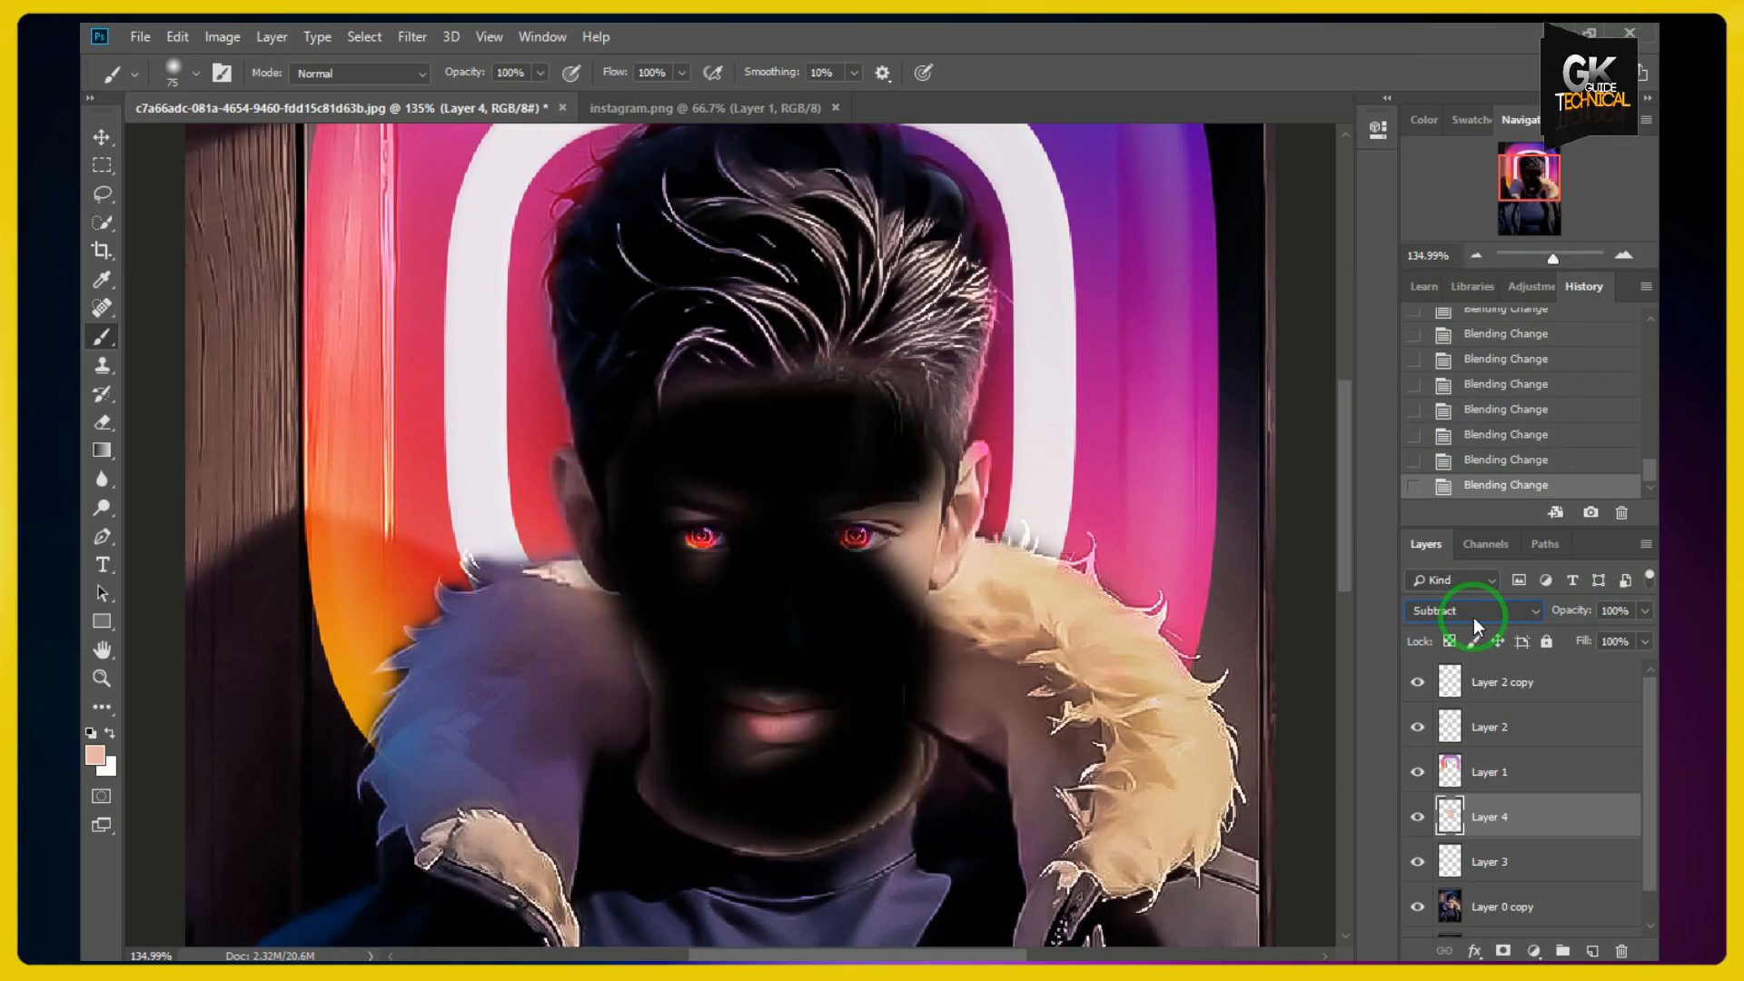
{"action": "scroll", "coordinate": [1473, 618], "scroll_direction": "up", "scroll_amount": 1}
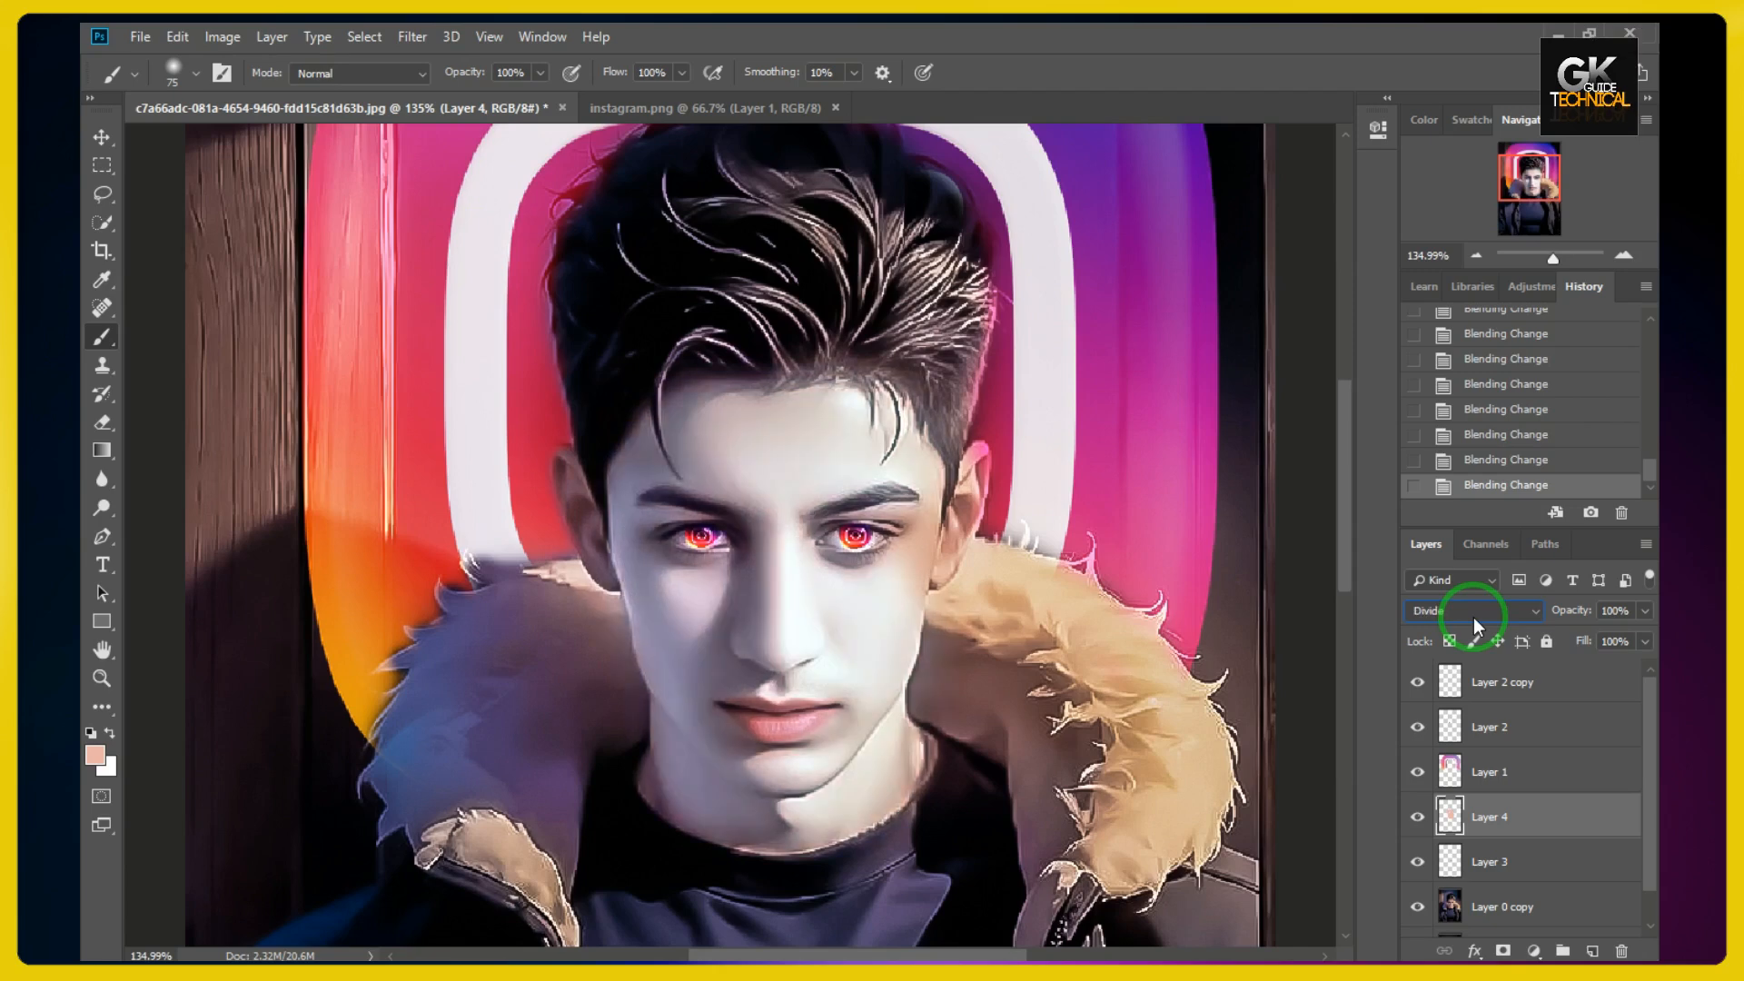
{"action": "scroll", "coordinate": [1473, 617], "scroll_direction": "down", "scroll_amount": 2}
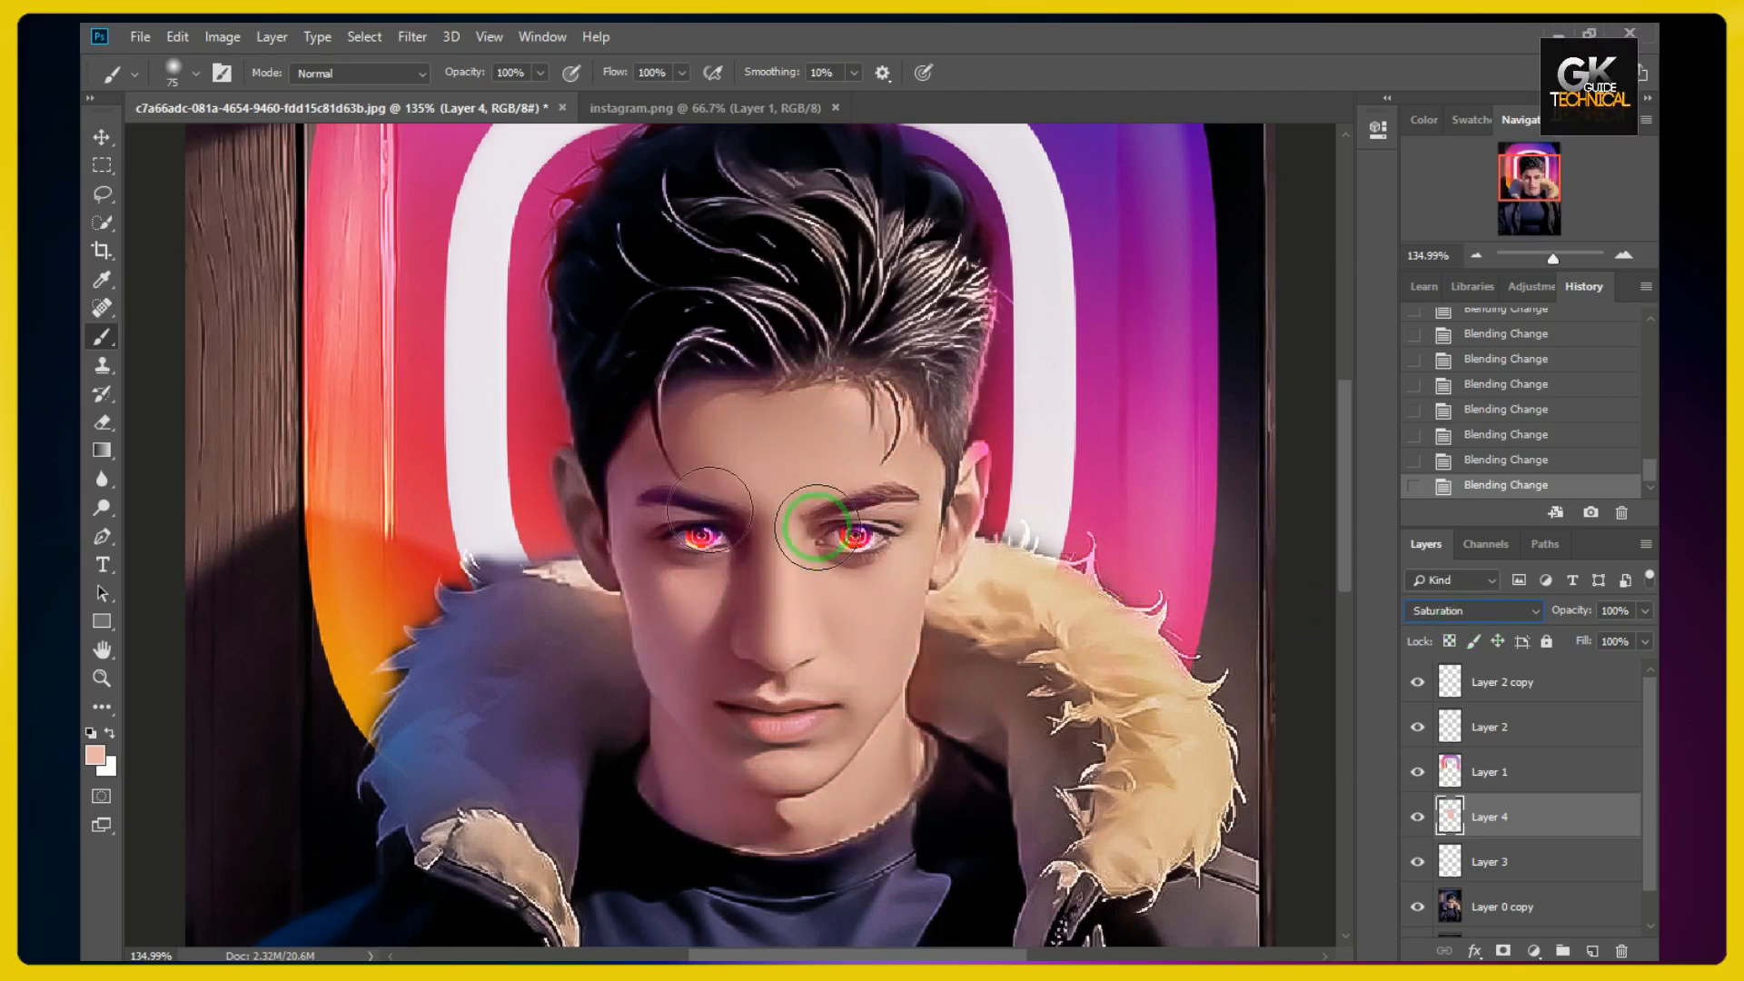
- Shift the painted skin layer slightly up and to the right over the subject's face
{"action": "key", "text": "v"}
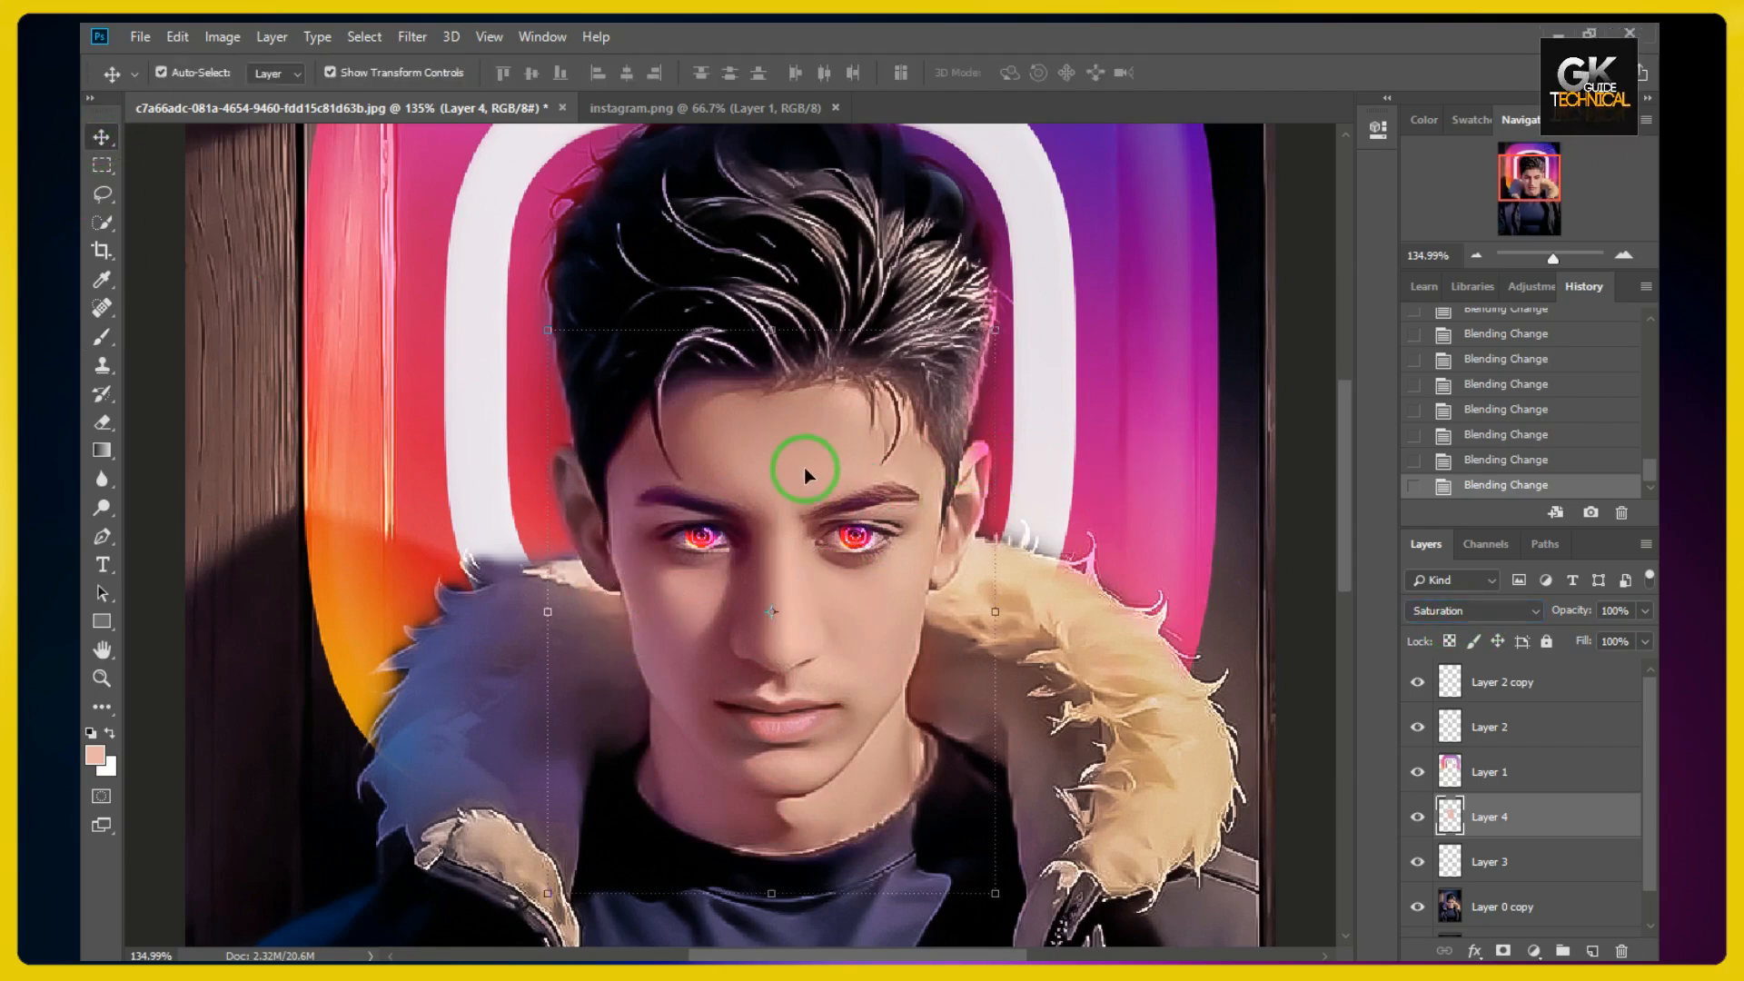
{"action": "left_click", "coordinate": [1212, 521]}
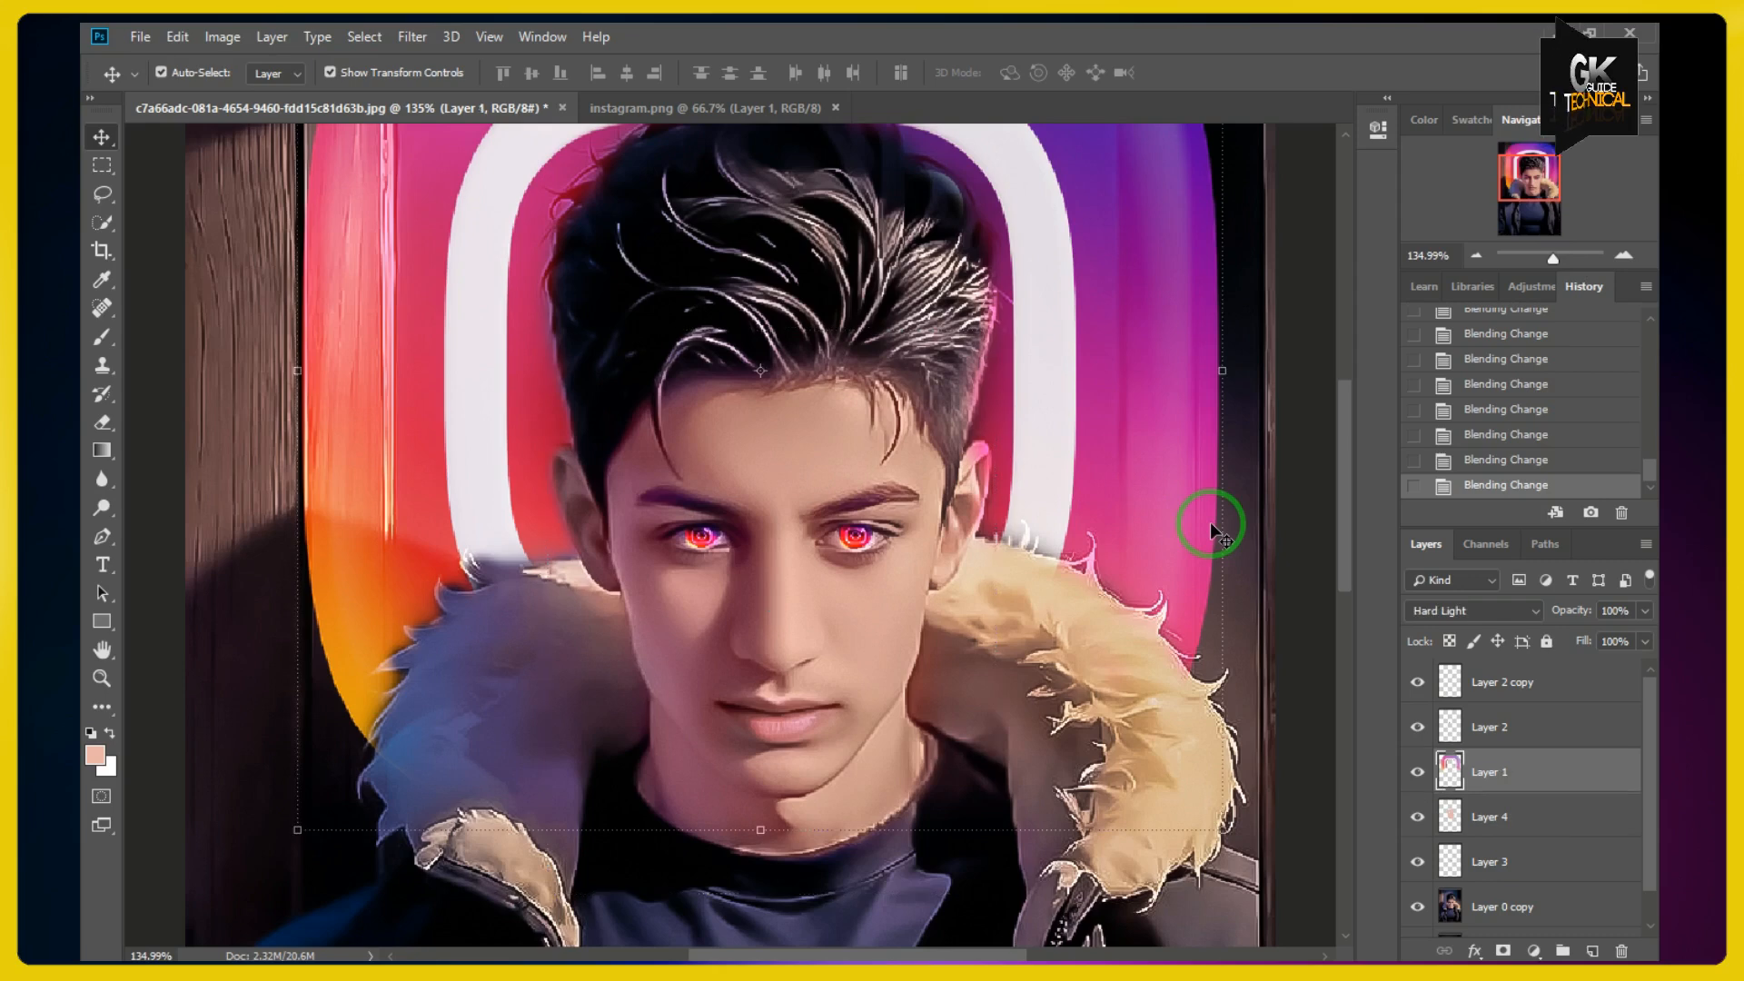
{"action": "left_click", "coordinate": [692, 519]}
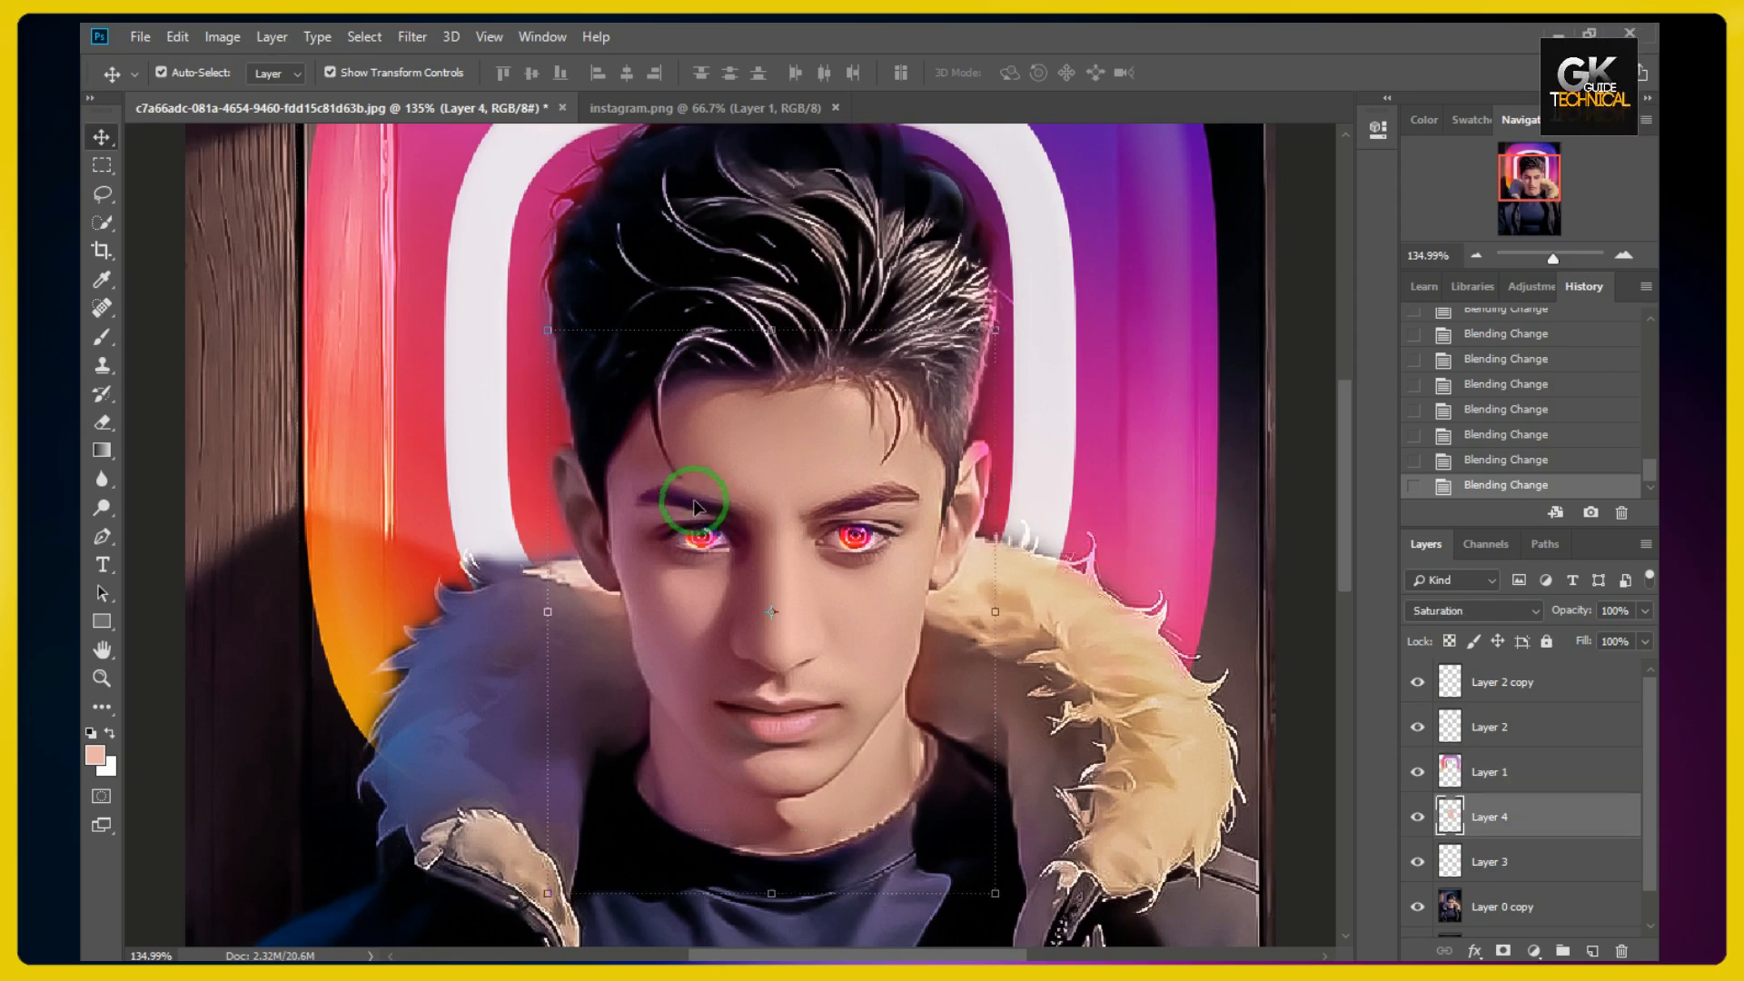
{"action": "left_click_drag", "start_coordinate": [904, 597], "coordinate": [702, 551]}
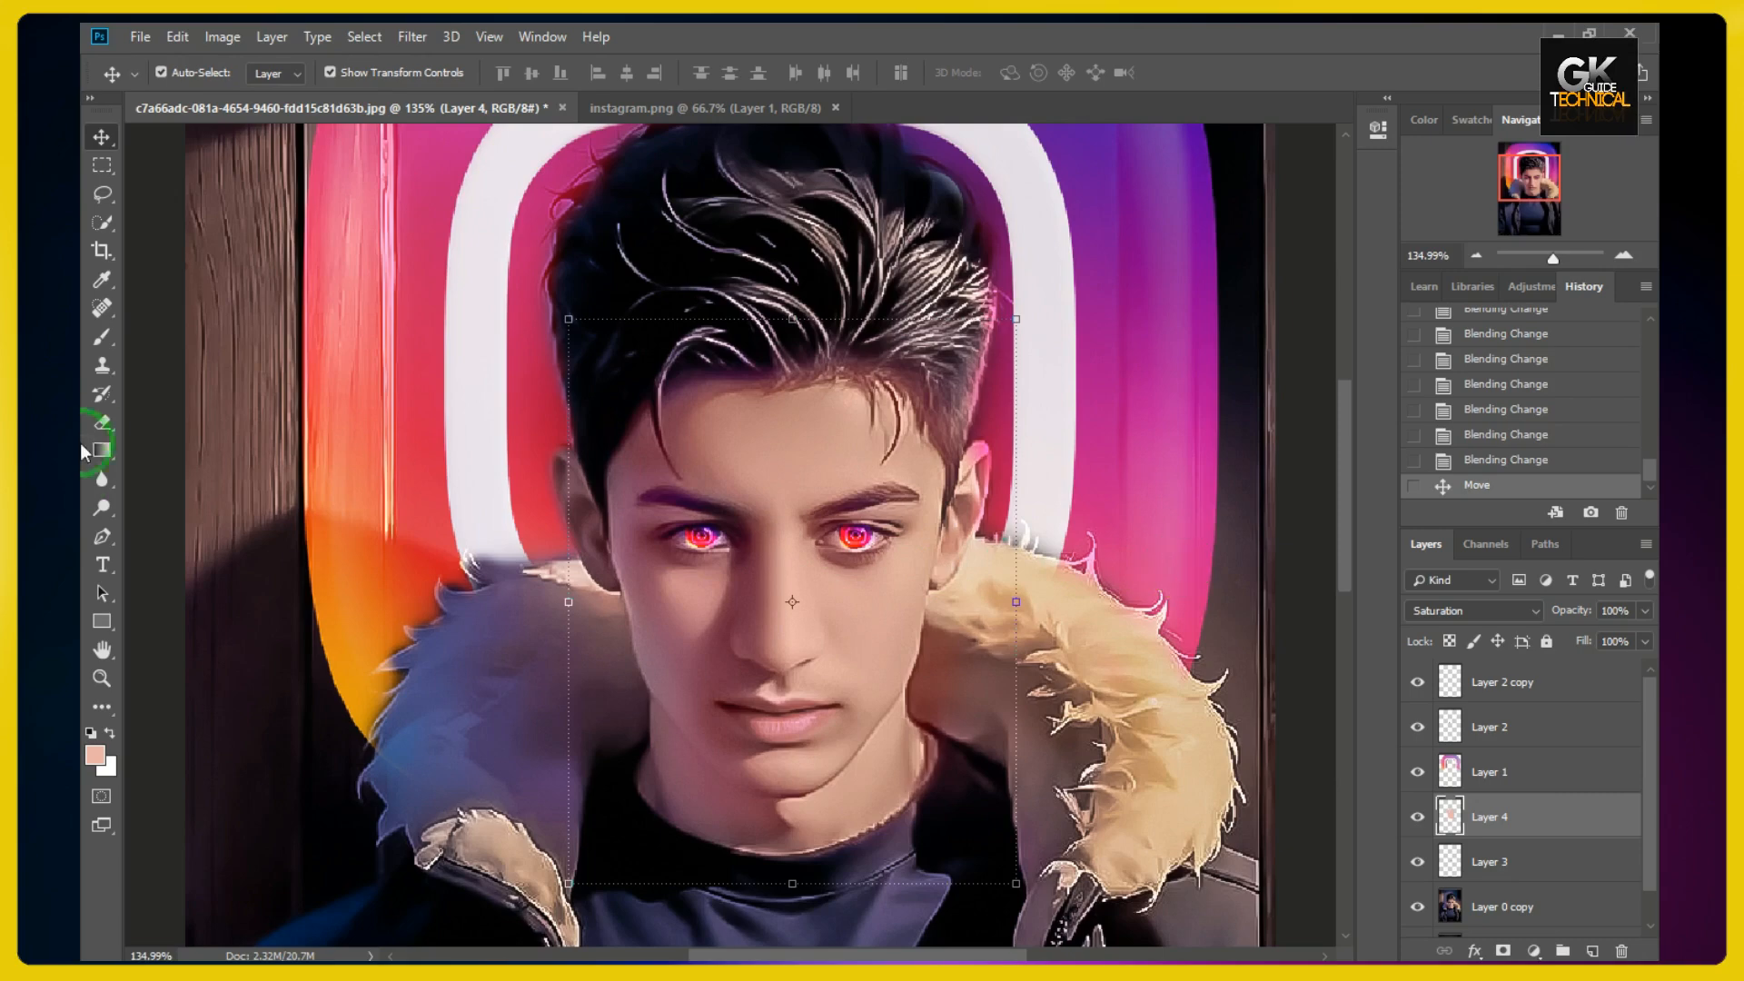
- Add a layer above the painted skin layer and brush magenta-pink over the side of the face next to the tan fur collar
{"action": "key", "text": "b"}
{"action": "left_click", "coordinate": [1592, 950]}
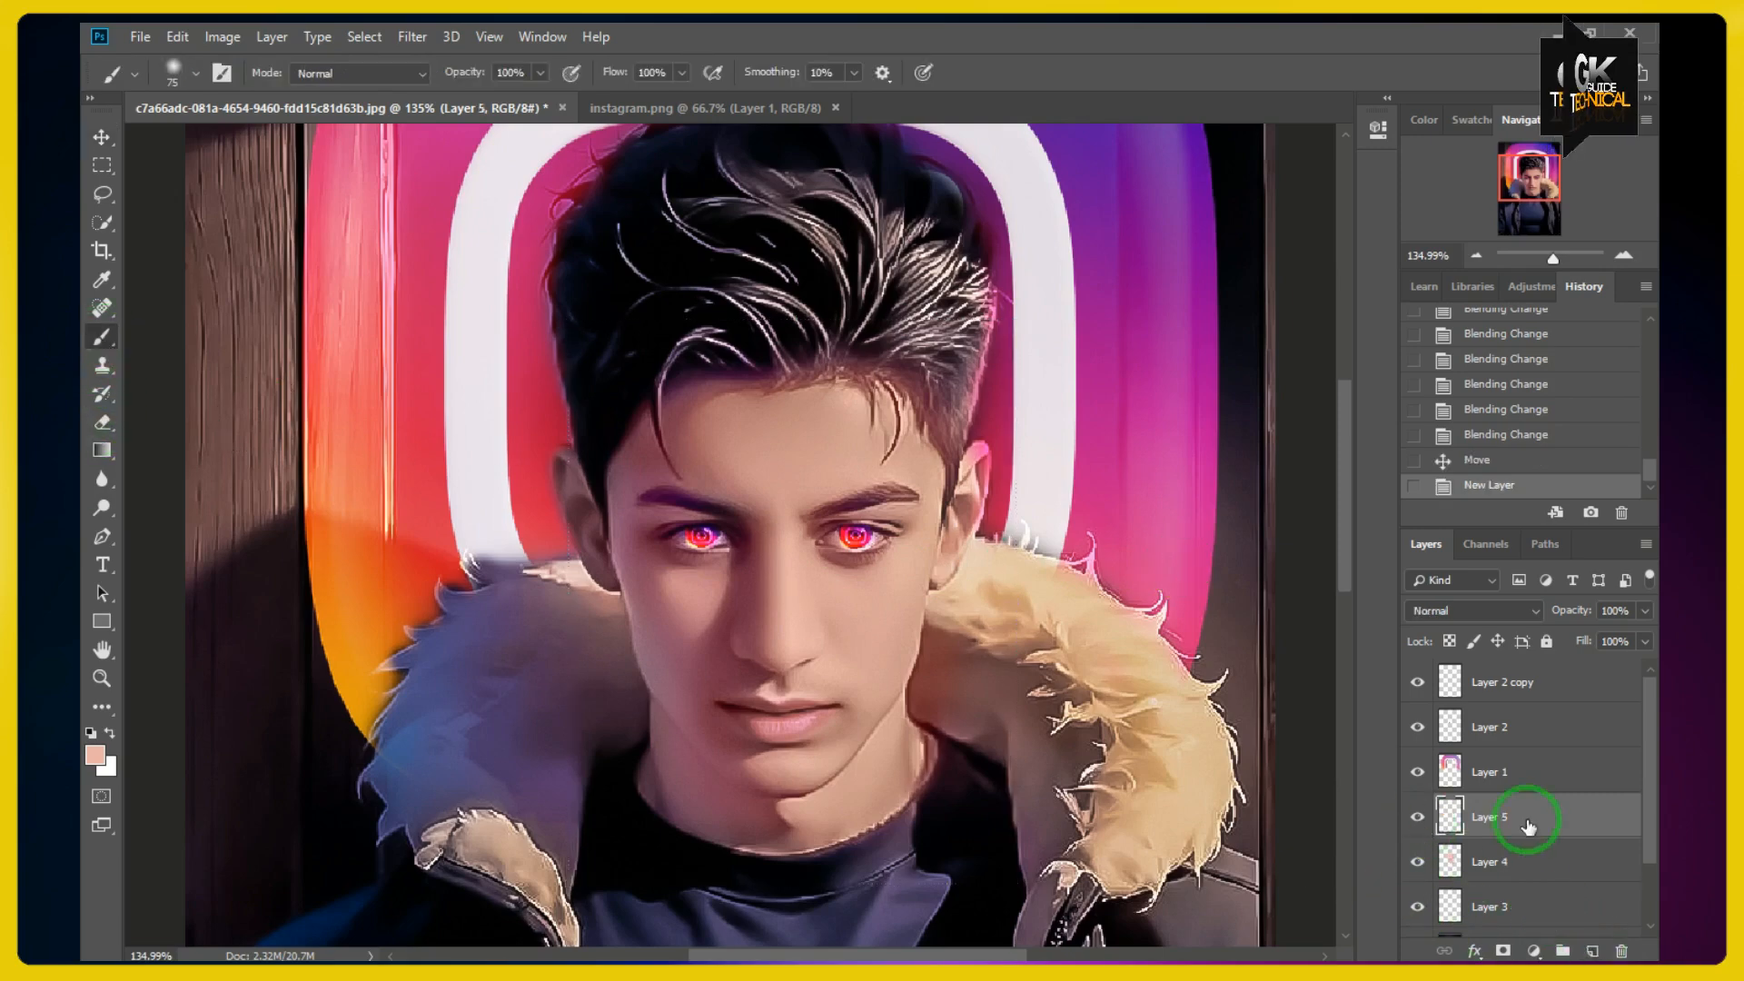
{"action": "left_click", "coordinate": [95, 755]}
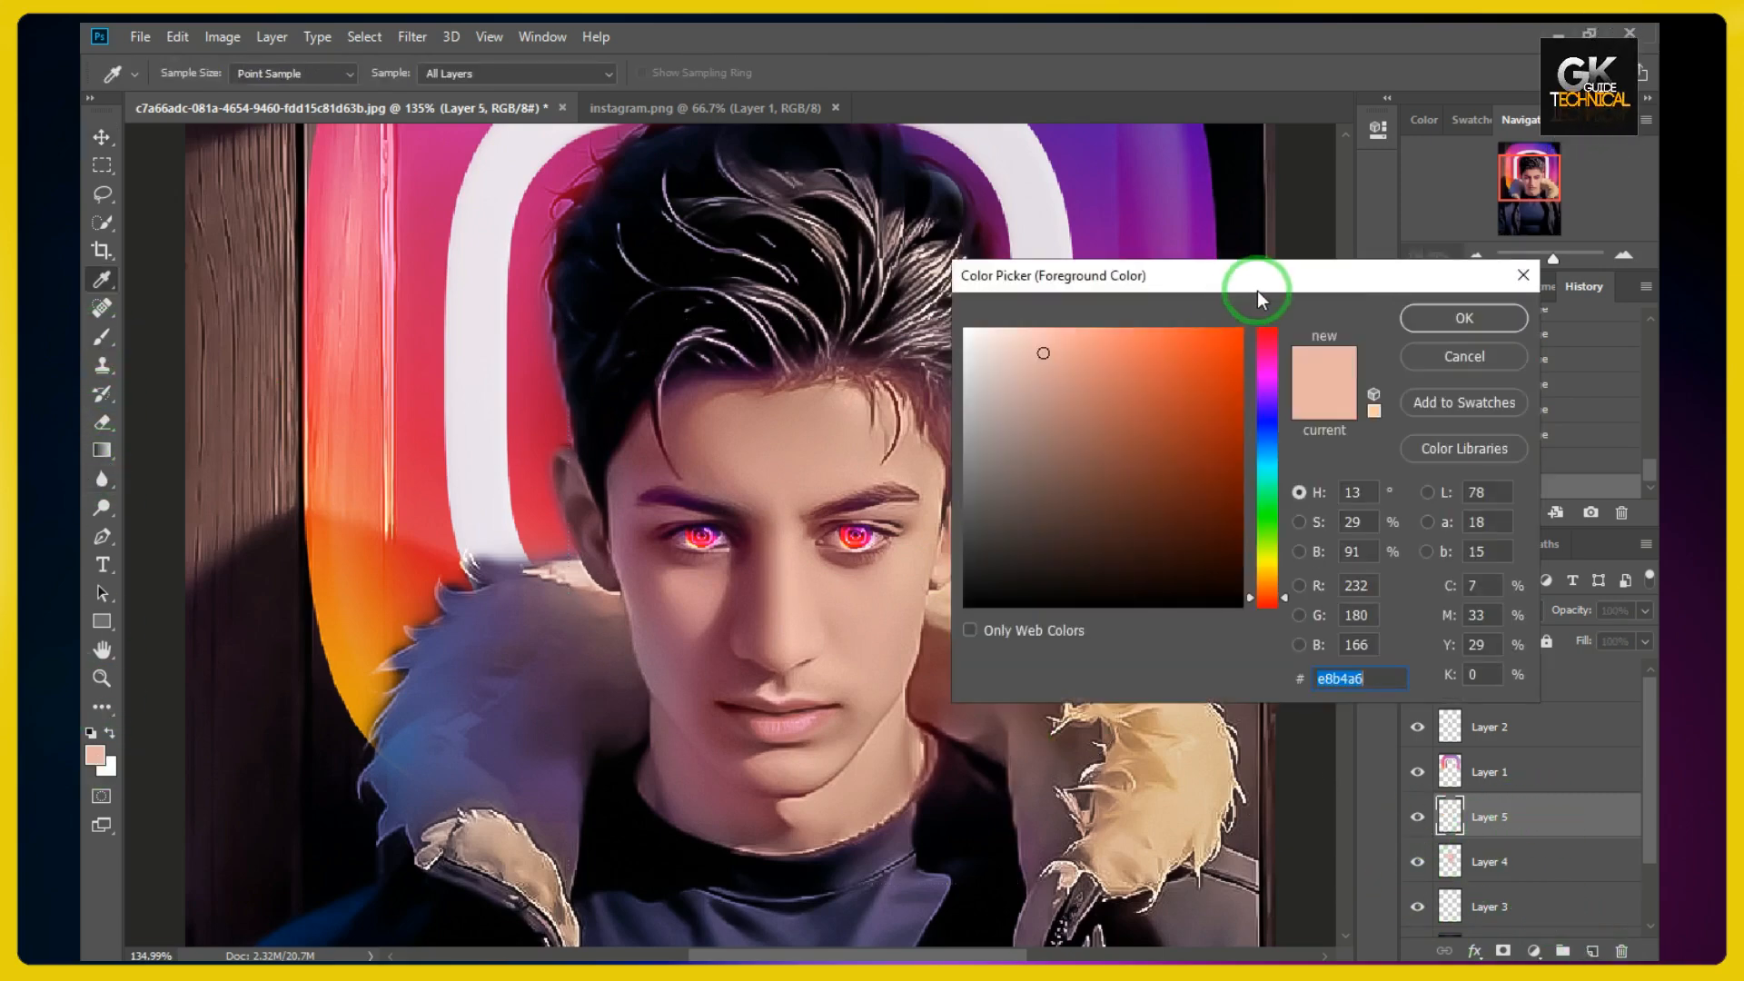
{"action": "left_click_drag", "start_coordinate": [1253, 281], "coordinate": [609, 576]}
{"action": "left_click", "coordinate": [1181, 501]}
{"action": "left_click", "coordinate": [830, 614]}
{"action": "mouse_move", "coordinate": [874, 400]}
{"action": "left_mouse_down"}
{"action": "mouse_move", "coordinate": [872, 771]}
{"action": "mouse_move", "coordinate": [863, 557]}
{"action": "mouse_move", "coordinate": [935, 526]}
{"action": "mouse_move", "coordinate": [981, 472]}
{"action": "left_mouse_up"}
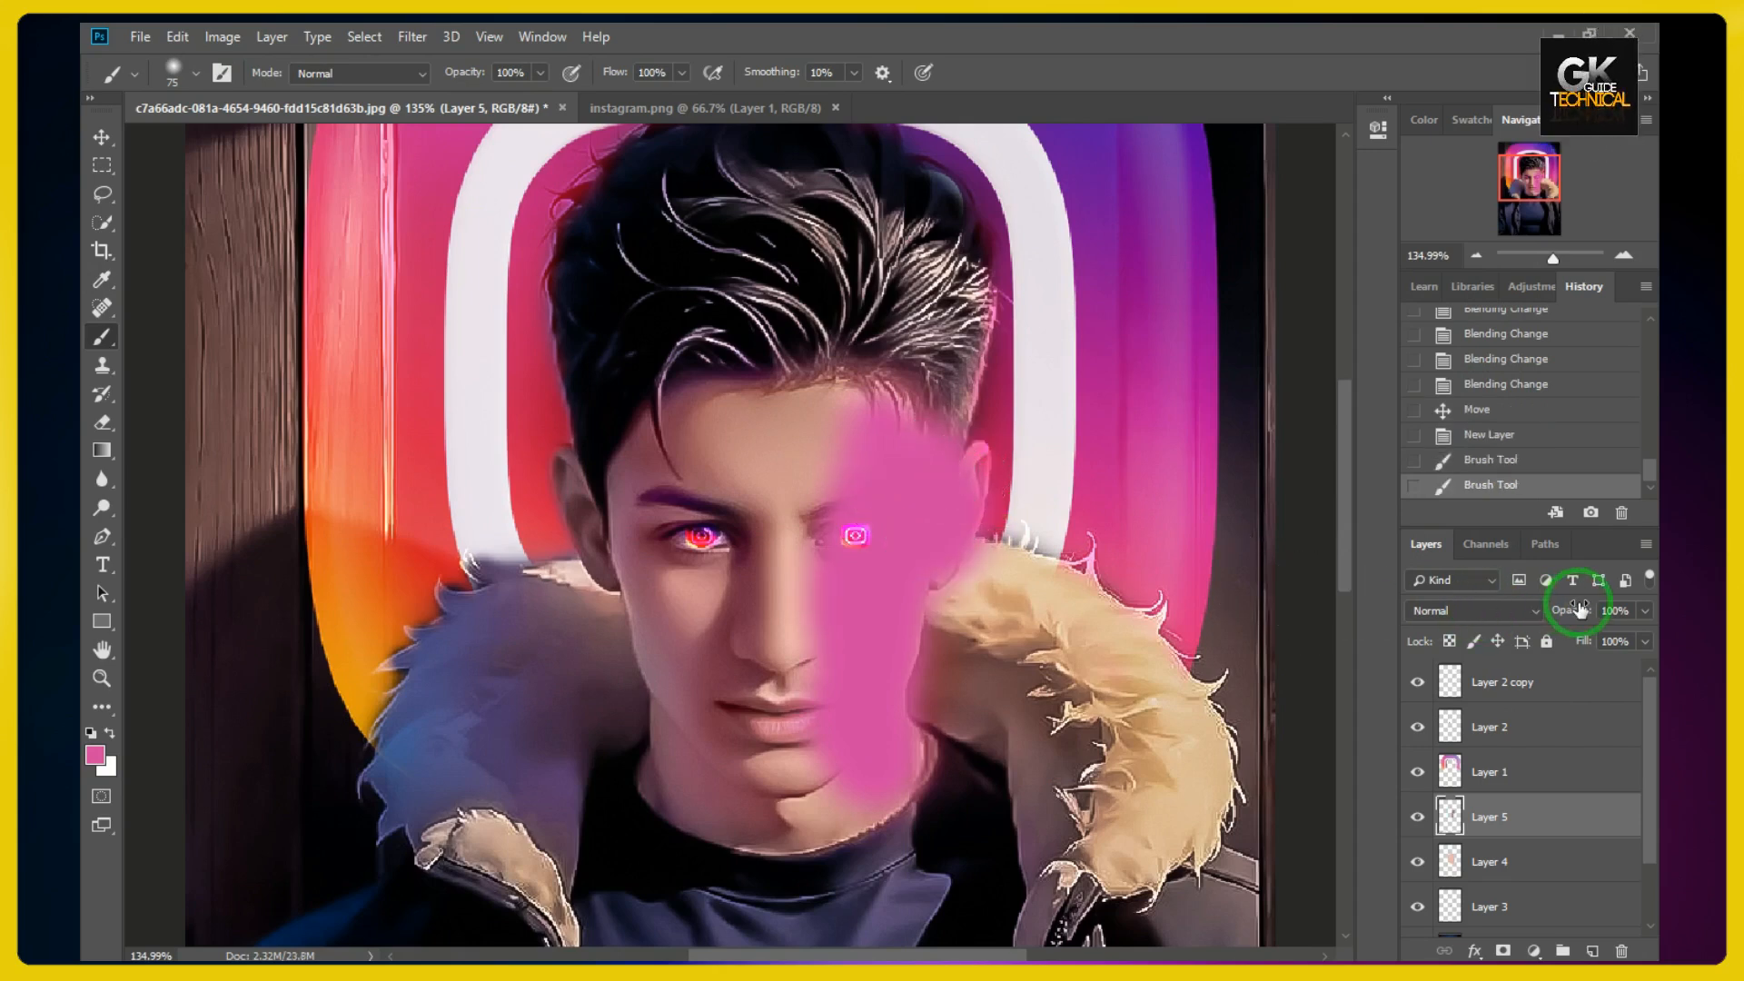
- Preview blend modes from Multiply onward on the pink paint layer and set it to Color
{"action": "left_click", "coordinate": [1484, 606]}
{"action": "left_click", "coordinate": [1456, 168]}
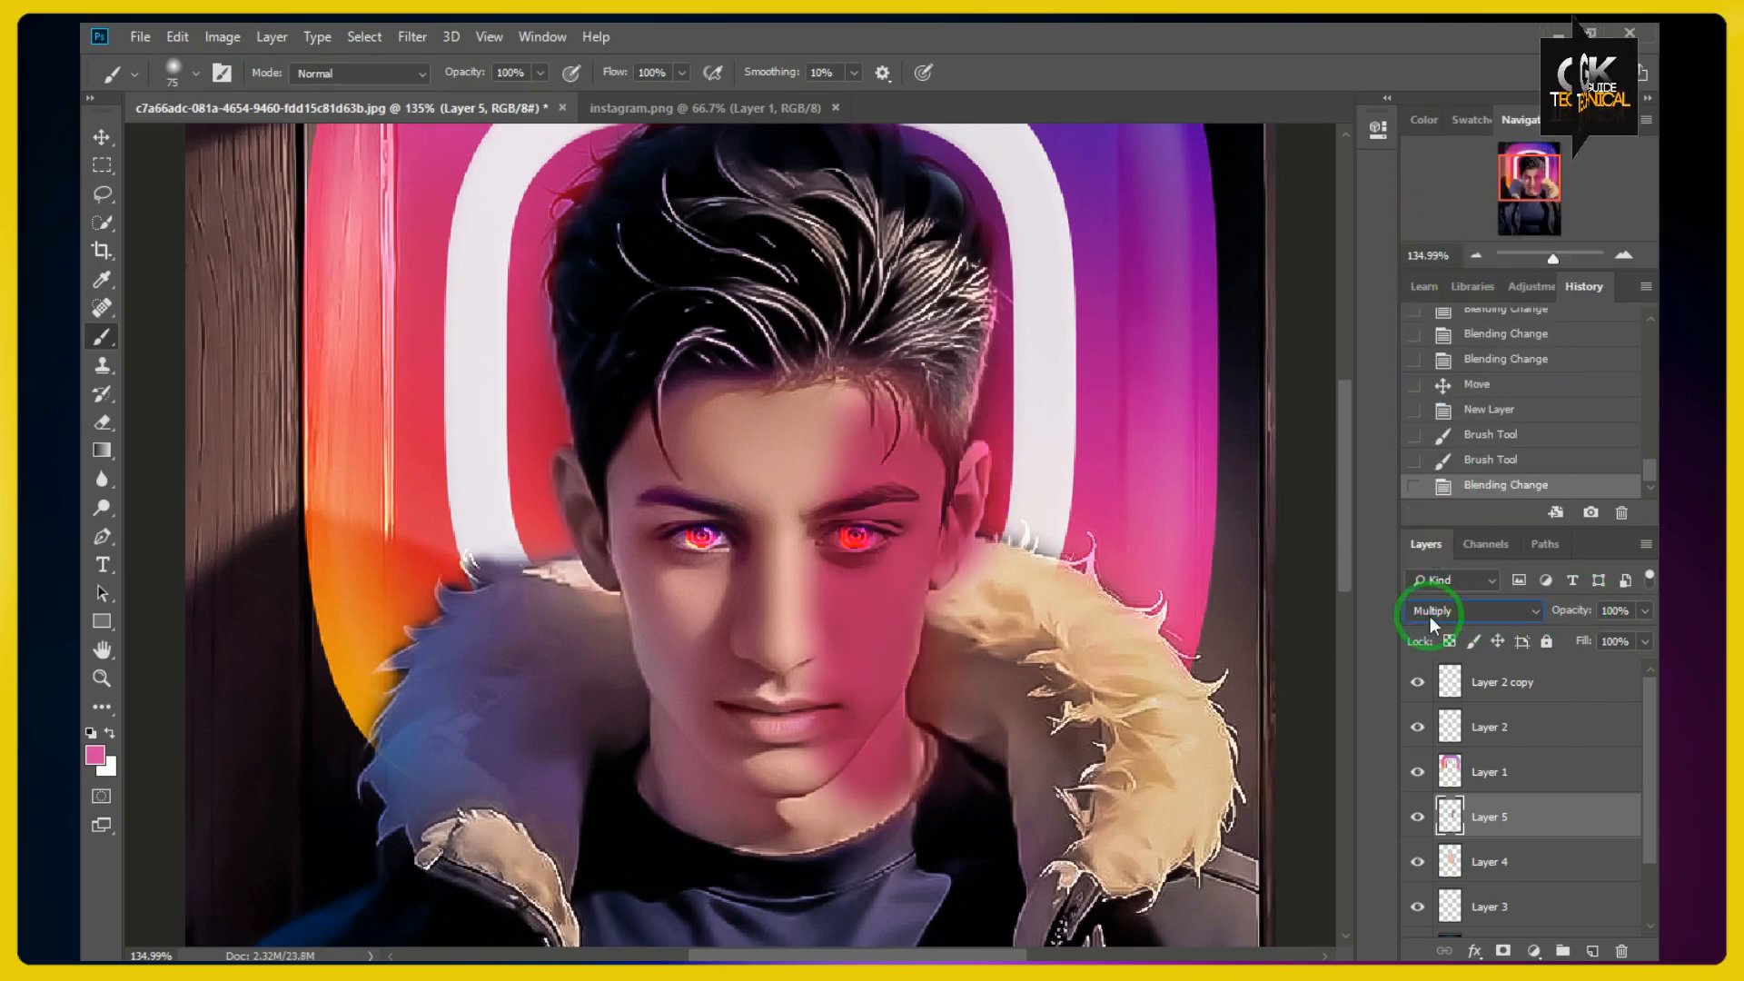
{"action": "scroll", "coordinate": [1477, 613], "scroll_direction": "down", "scroll_amount": 3}
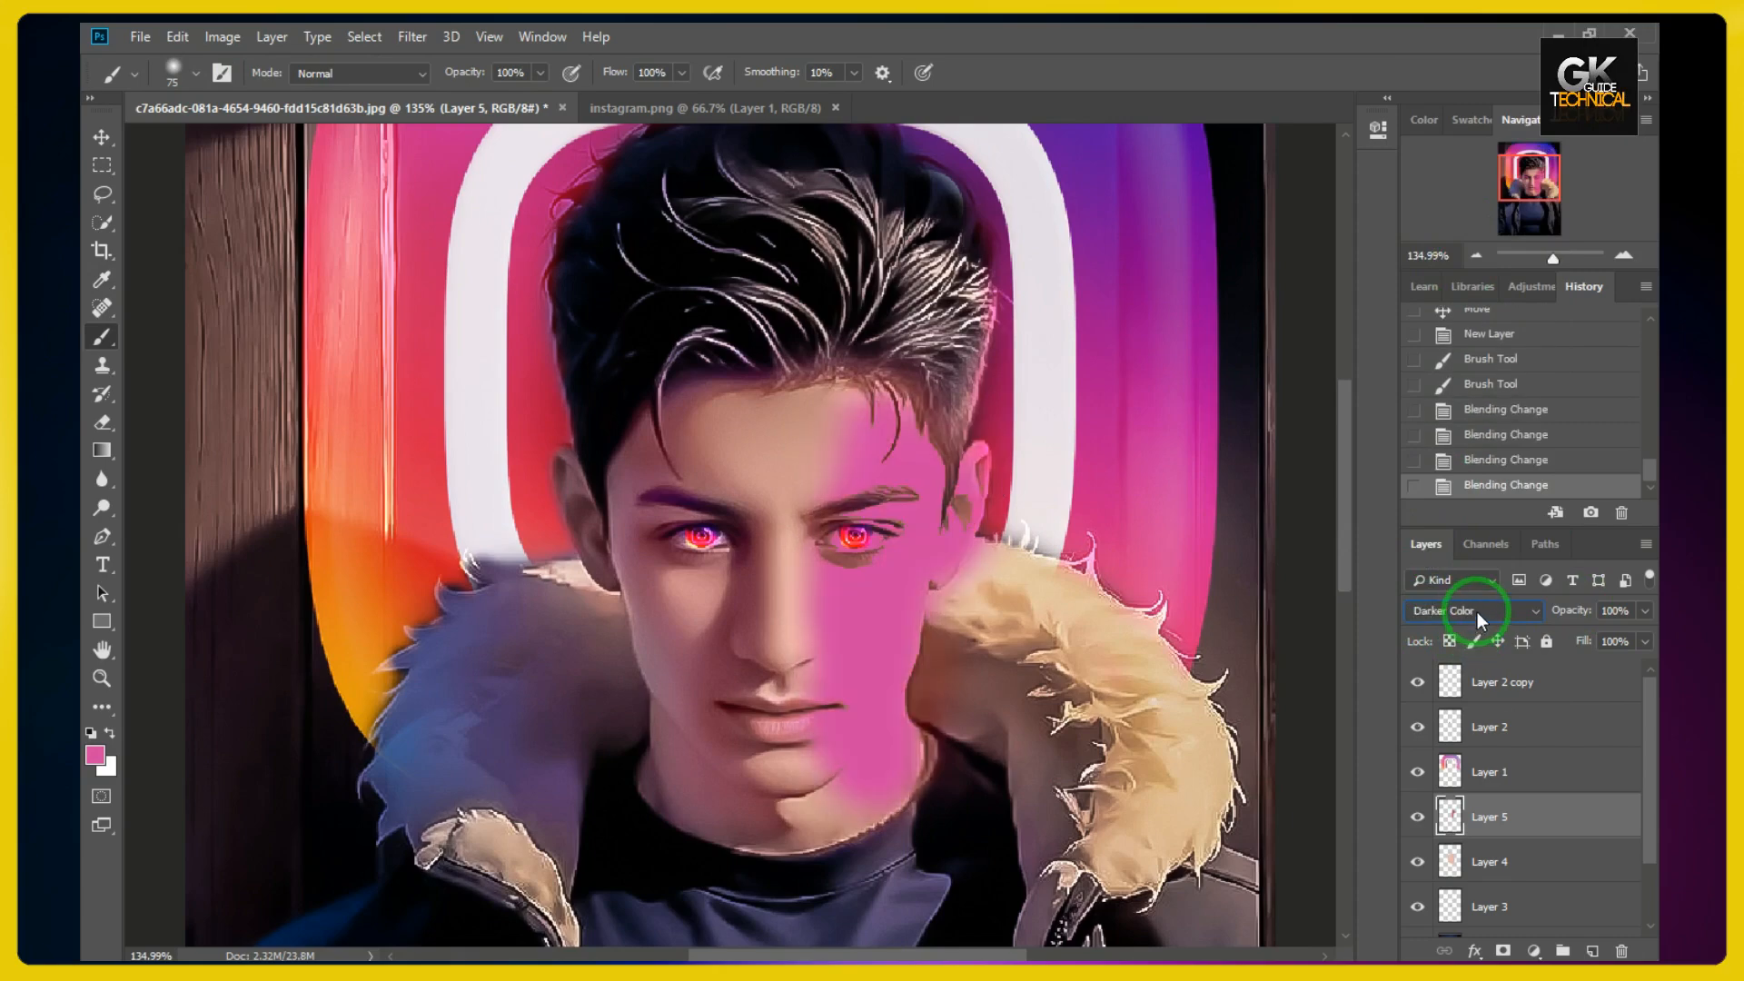
{"action": "scroll", "coordinate": [1477, 612], "scroll_direction": "down", "scroll_amount": 5}
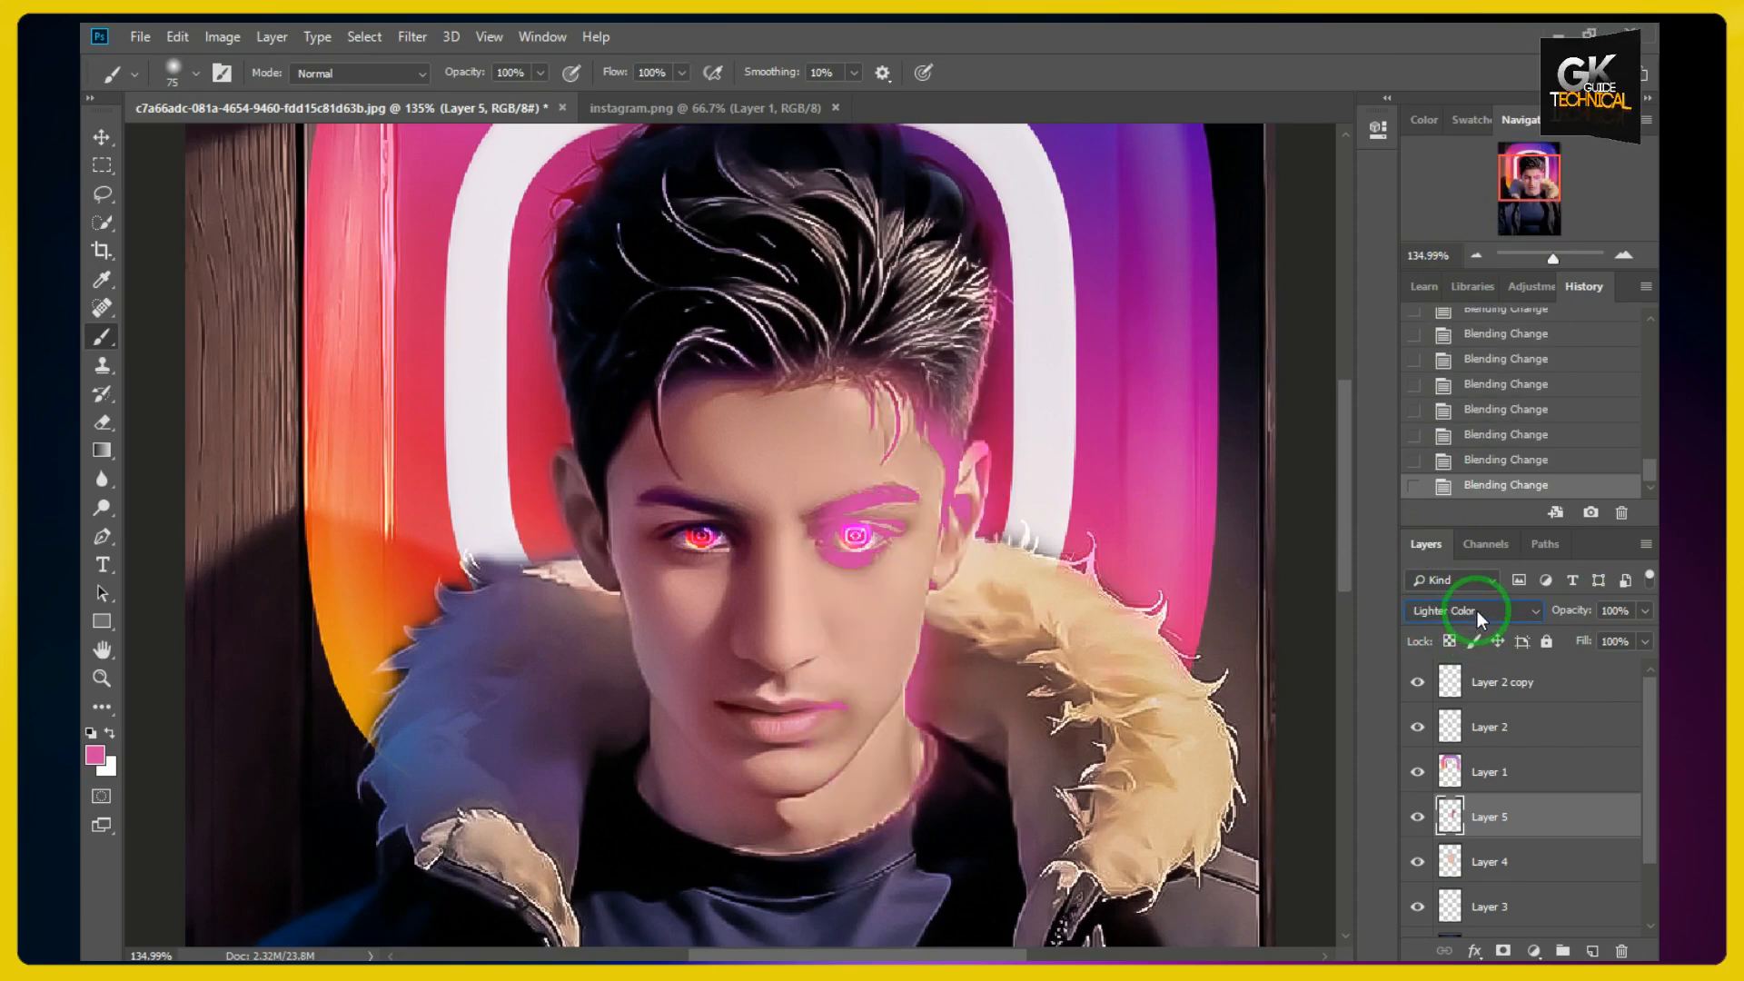
{"action": "scroll", "coordinate": [1477, 611], "scroll_direction": "down", "scroll_amount": 1}
{"action": "scroll", "coordinate": [1477, 611], "scroll_direction": "down", "scroll_amount": 9}
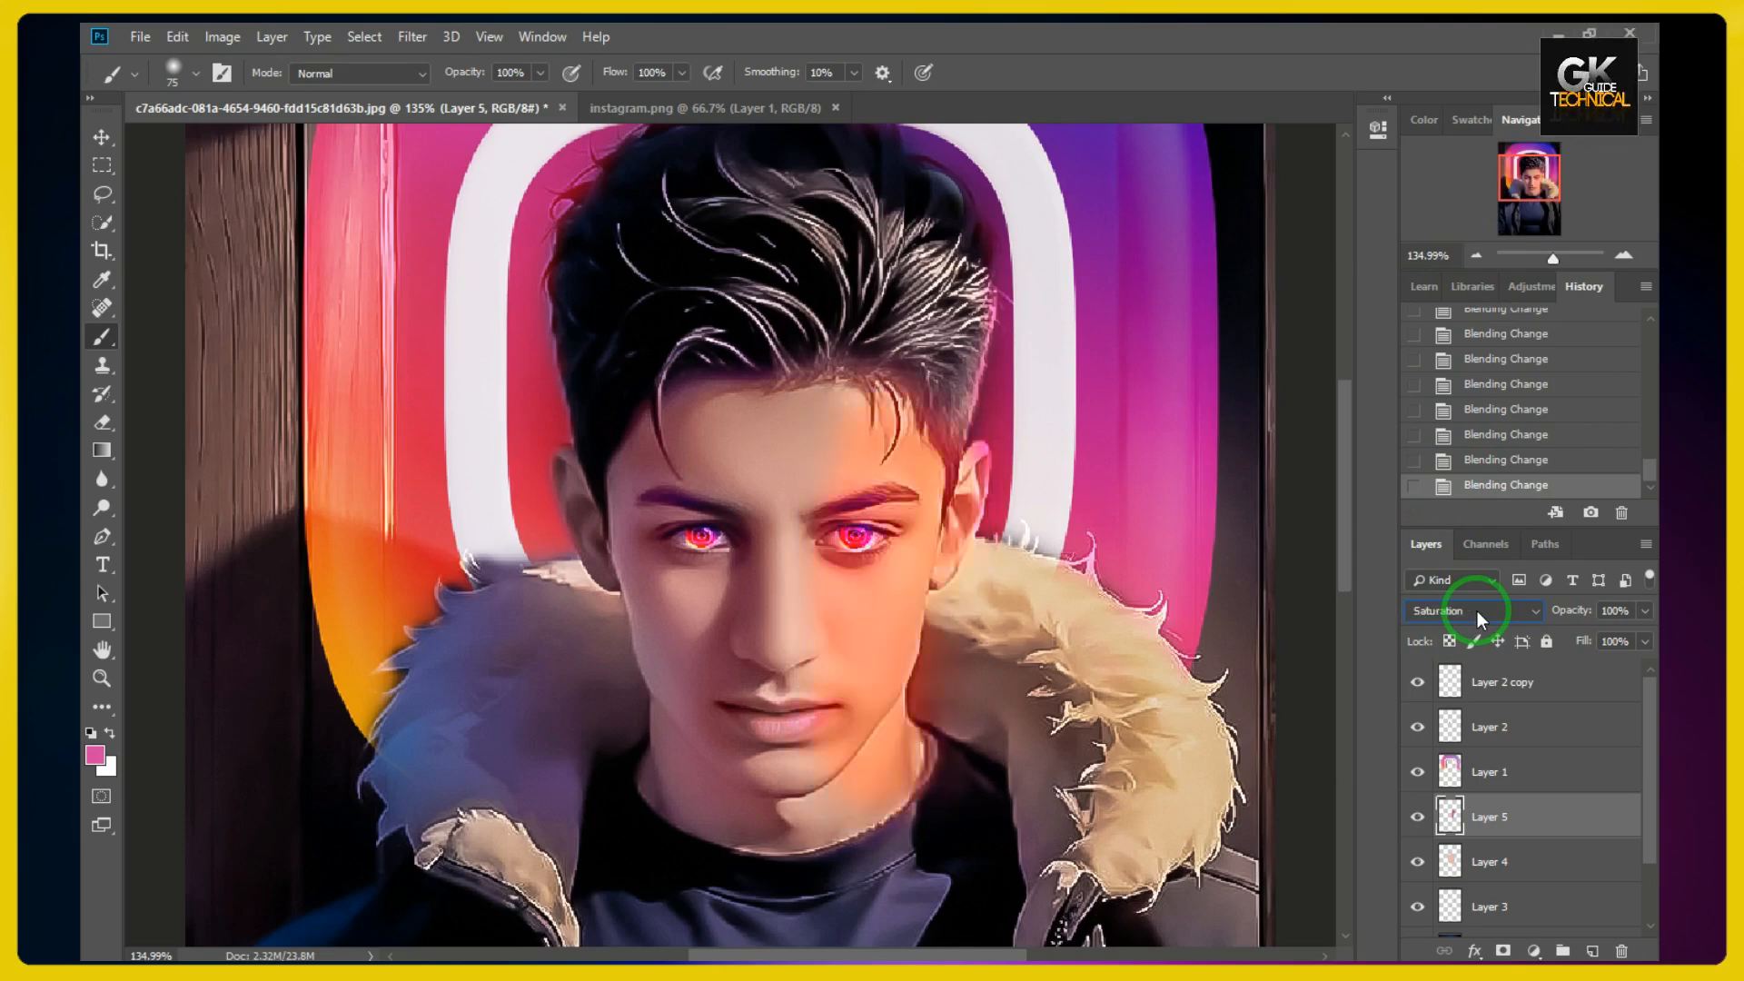
{"action": "scroll", "coordinate": [1477, 610], "scroll_direction": "down", "scroll_amount": 2}
{"action": "scroll", "coordinate": [1477, 611], "scroll_direction": "up", "scroll_amount": 2}
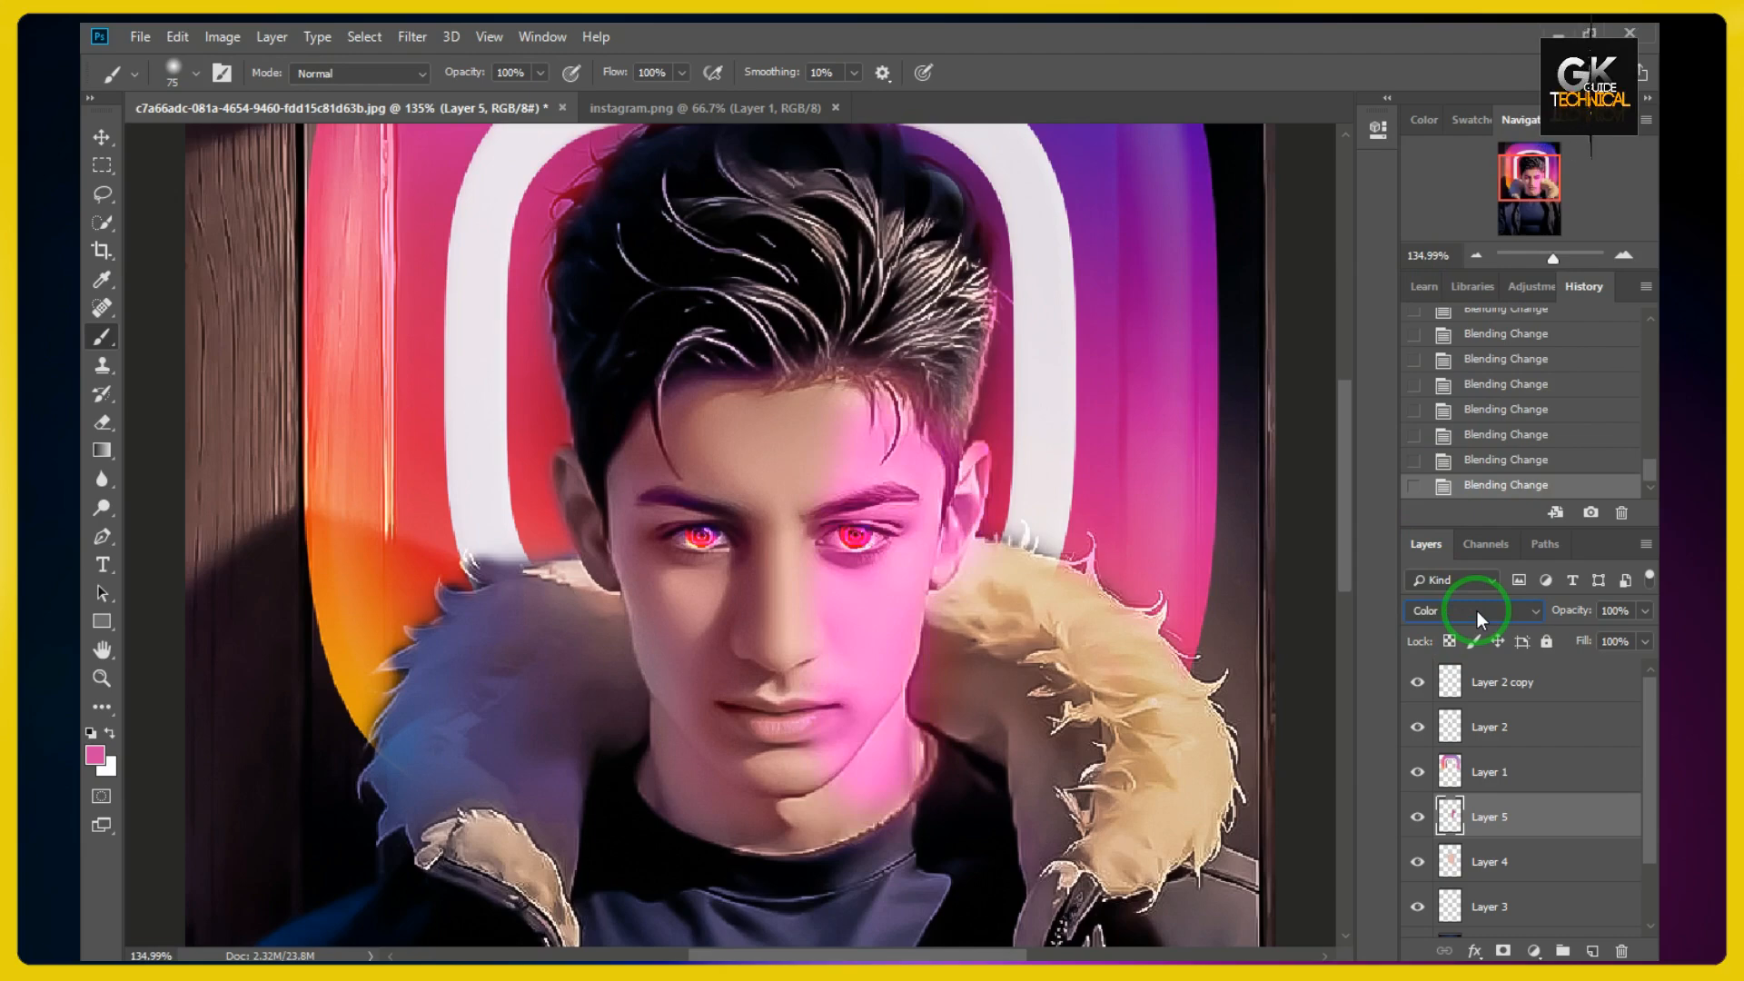
- Lower the pink paint layer's opacity to 8%
{"action": "left_click", "coordinate": [1646, 613]}
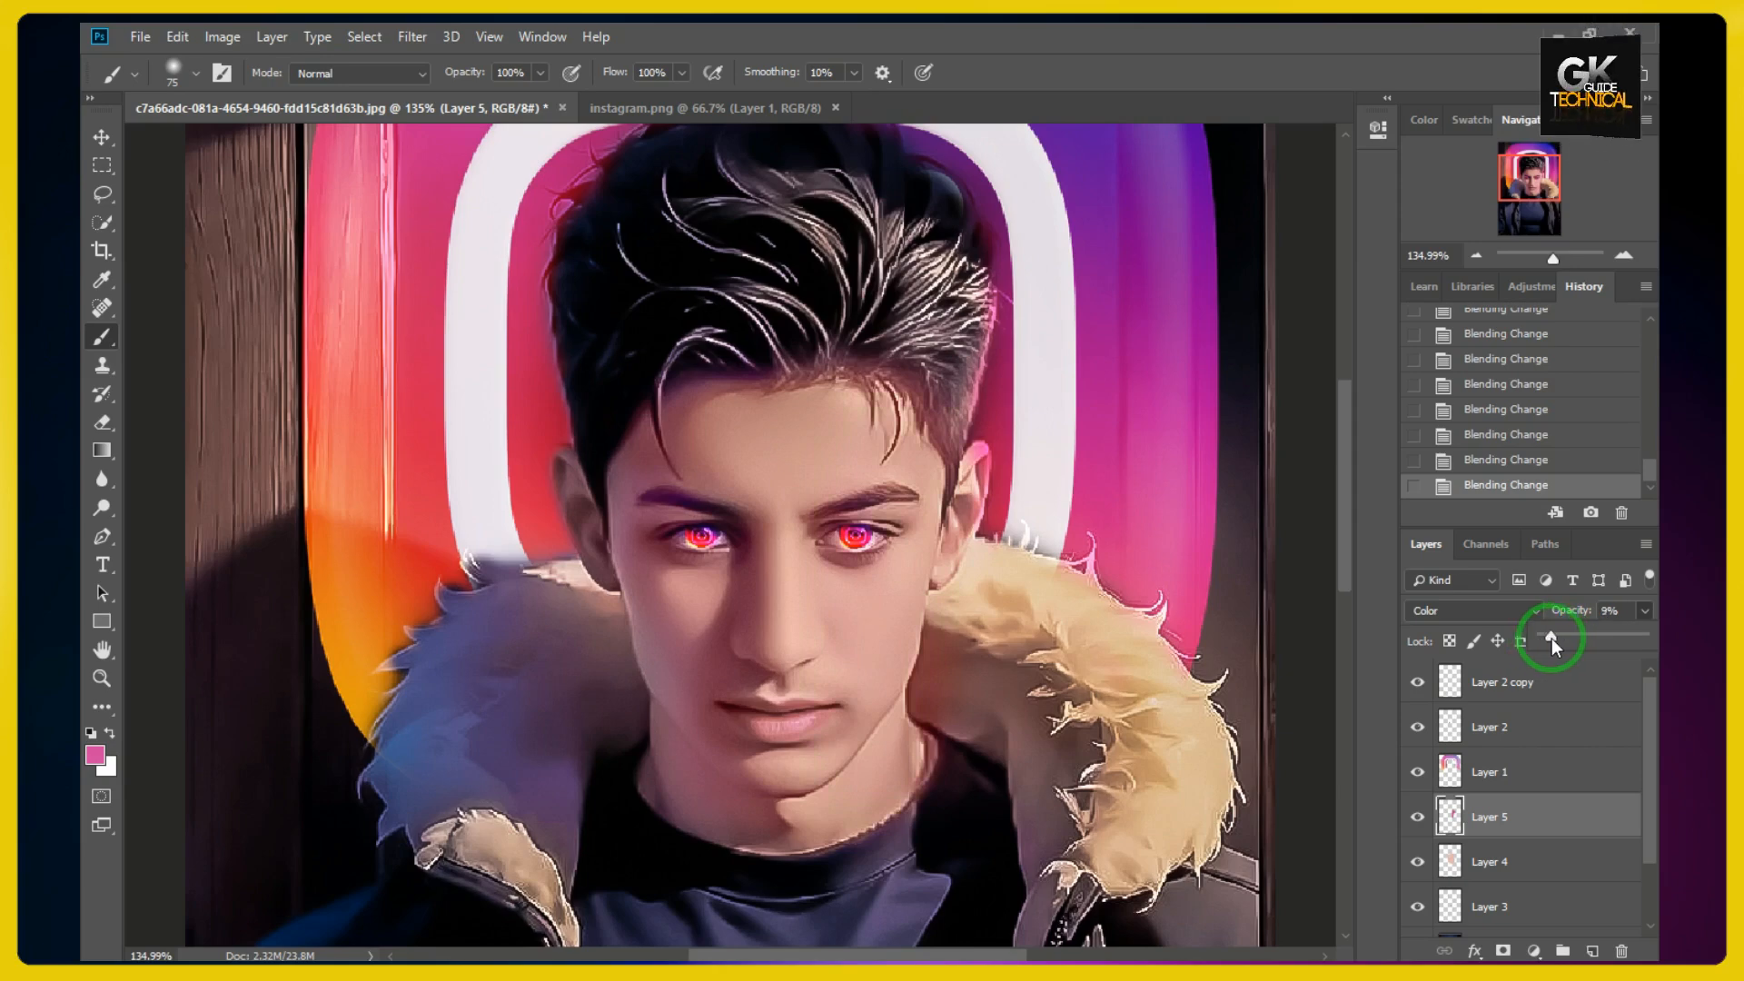
{"action": "left_click_drag", "start_coordinate": [1552, 638], "coordinate": [1544, 638]}
{"action": "left_click_drag", "start_coordinate": [1553, 258], "coordinate": [1552, 260]}
{"action": "scroll", "coordinate": [836, 381], "scroll_direction": "up", "scroll_amount": 5}
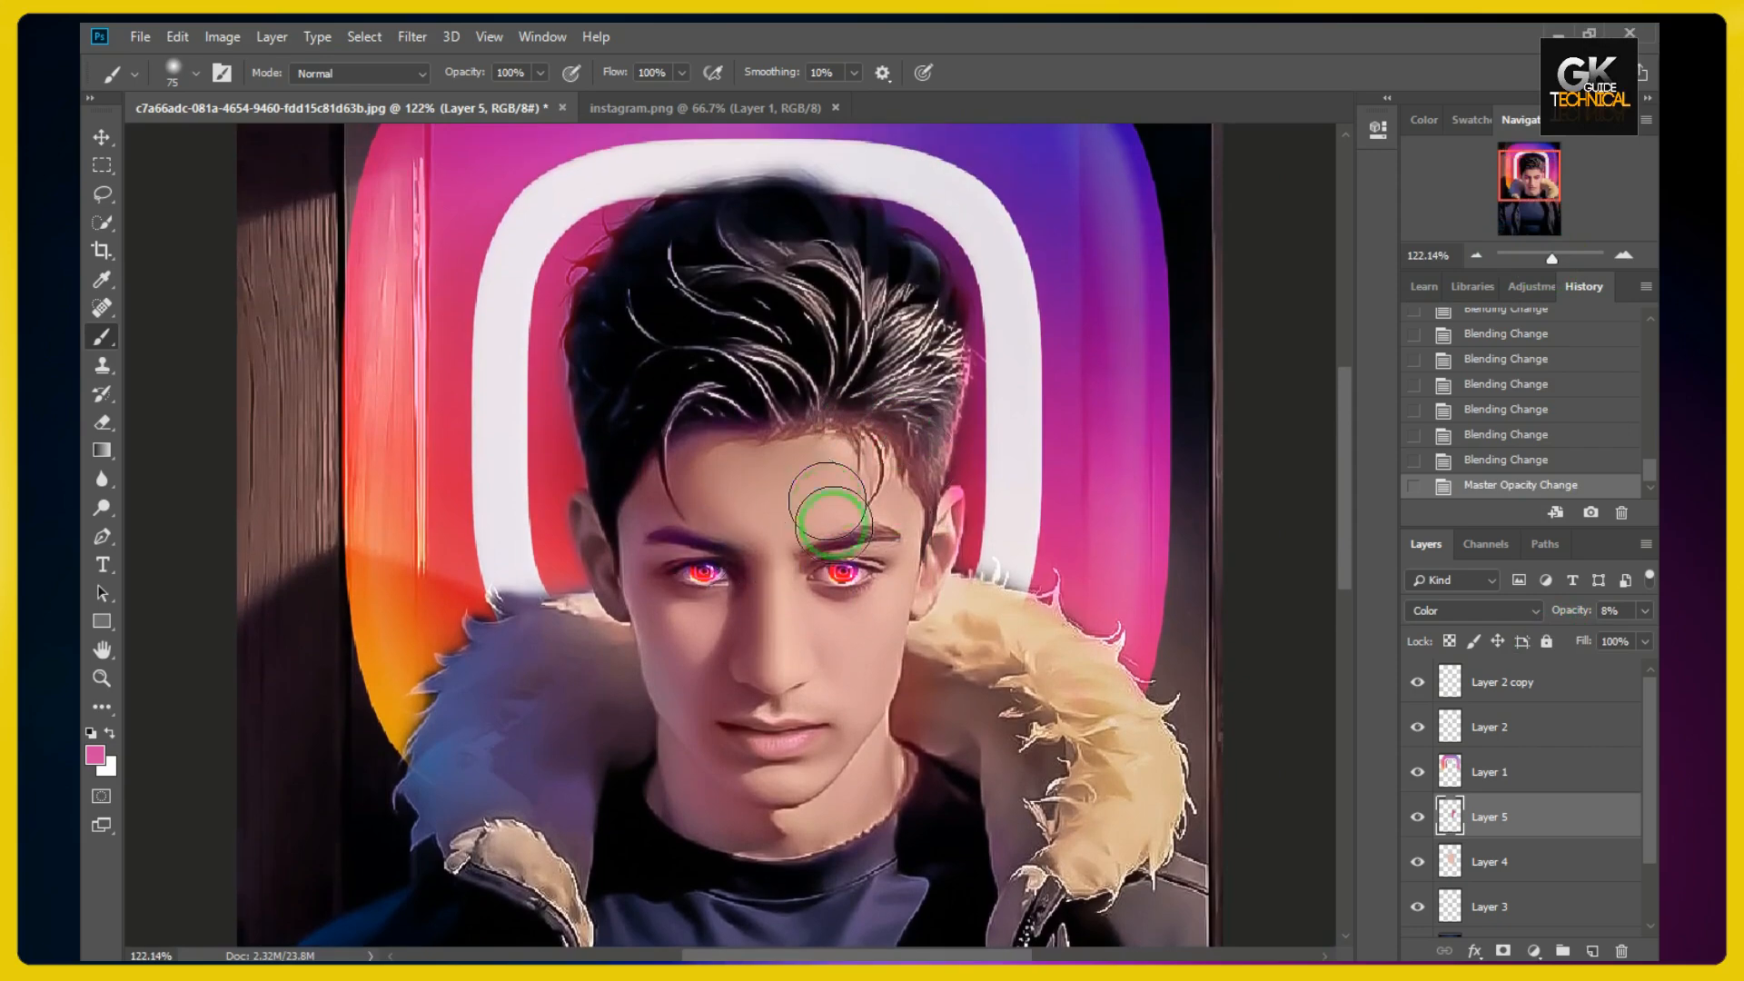
{"action": "left_click", "coordinate": [102, 137]}
{"action": "scroll", "coordinate": [1530, 736], "scroll_direction": "down", "scroll_amount": 2}
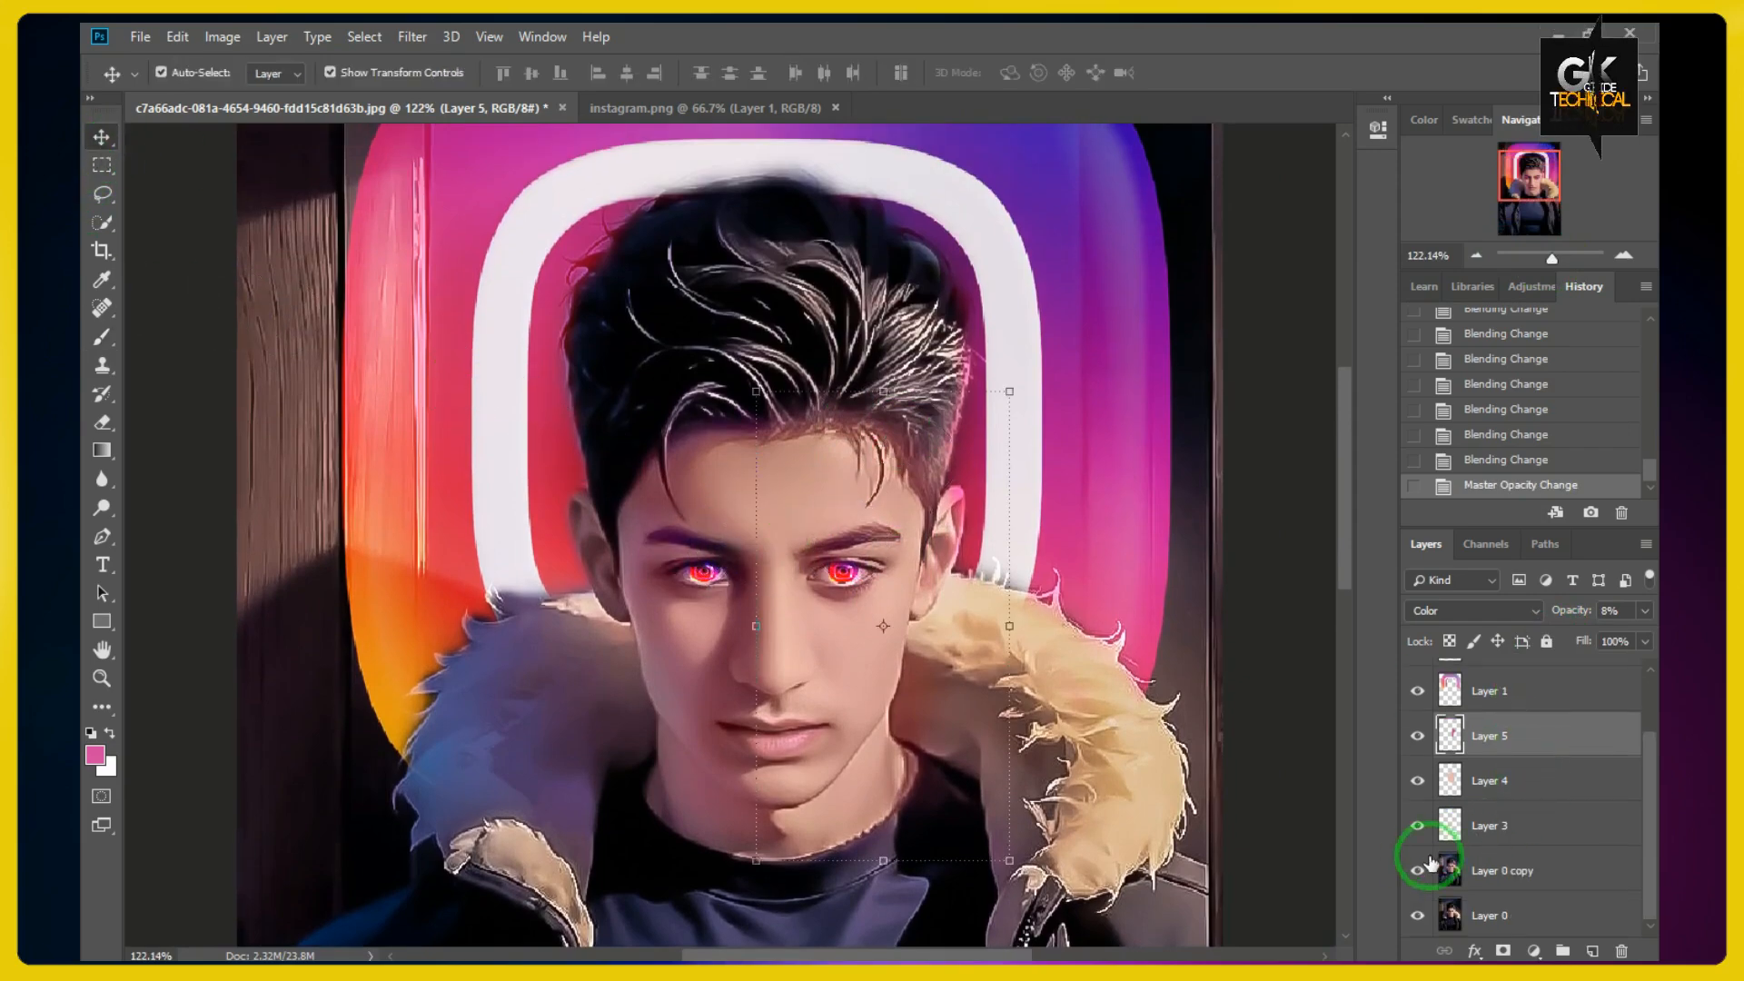
{"action": "left_click", "coordinate": [1430, 865]}
{"action": "scroll", "coordinate": [1525, 772], "scroll_direction": "up", "scroll_amount": 2}
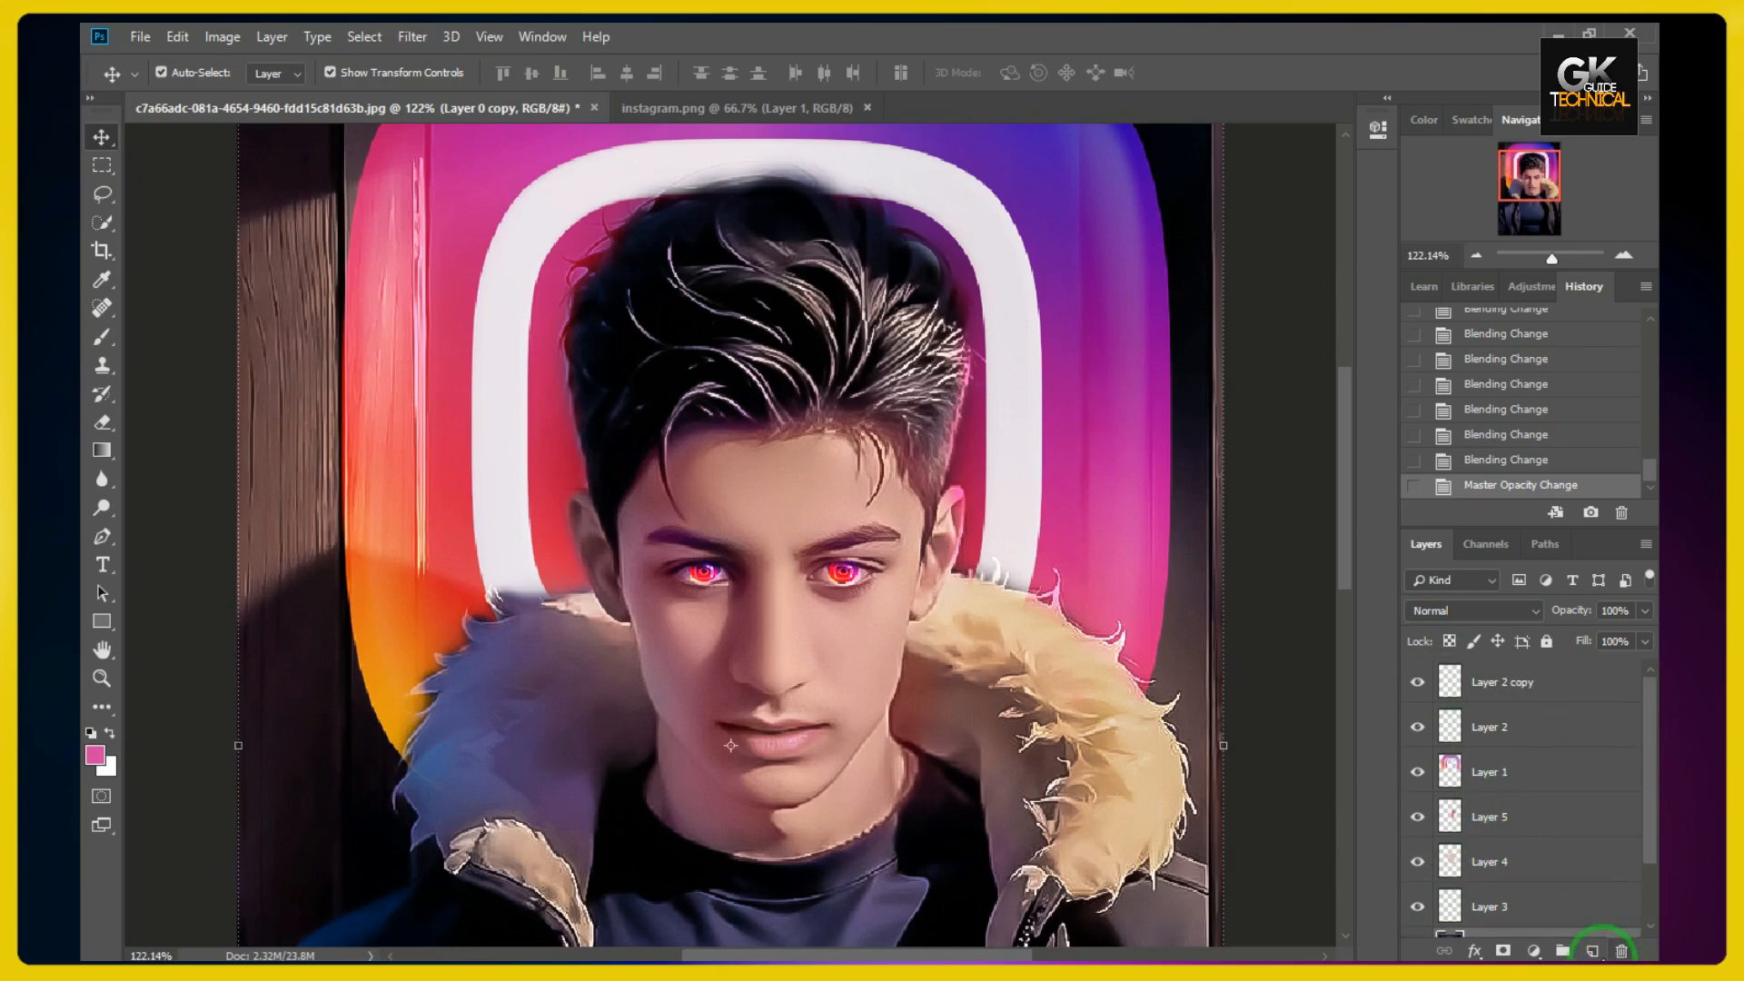
{"action": "left_click", "coordinate": [1592, 950]}
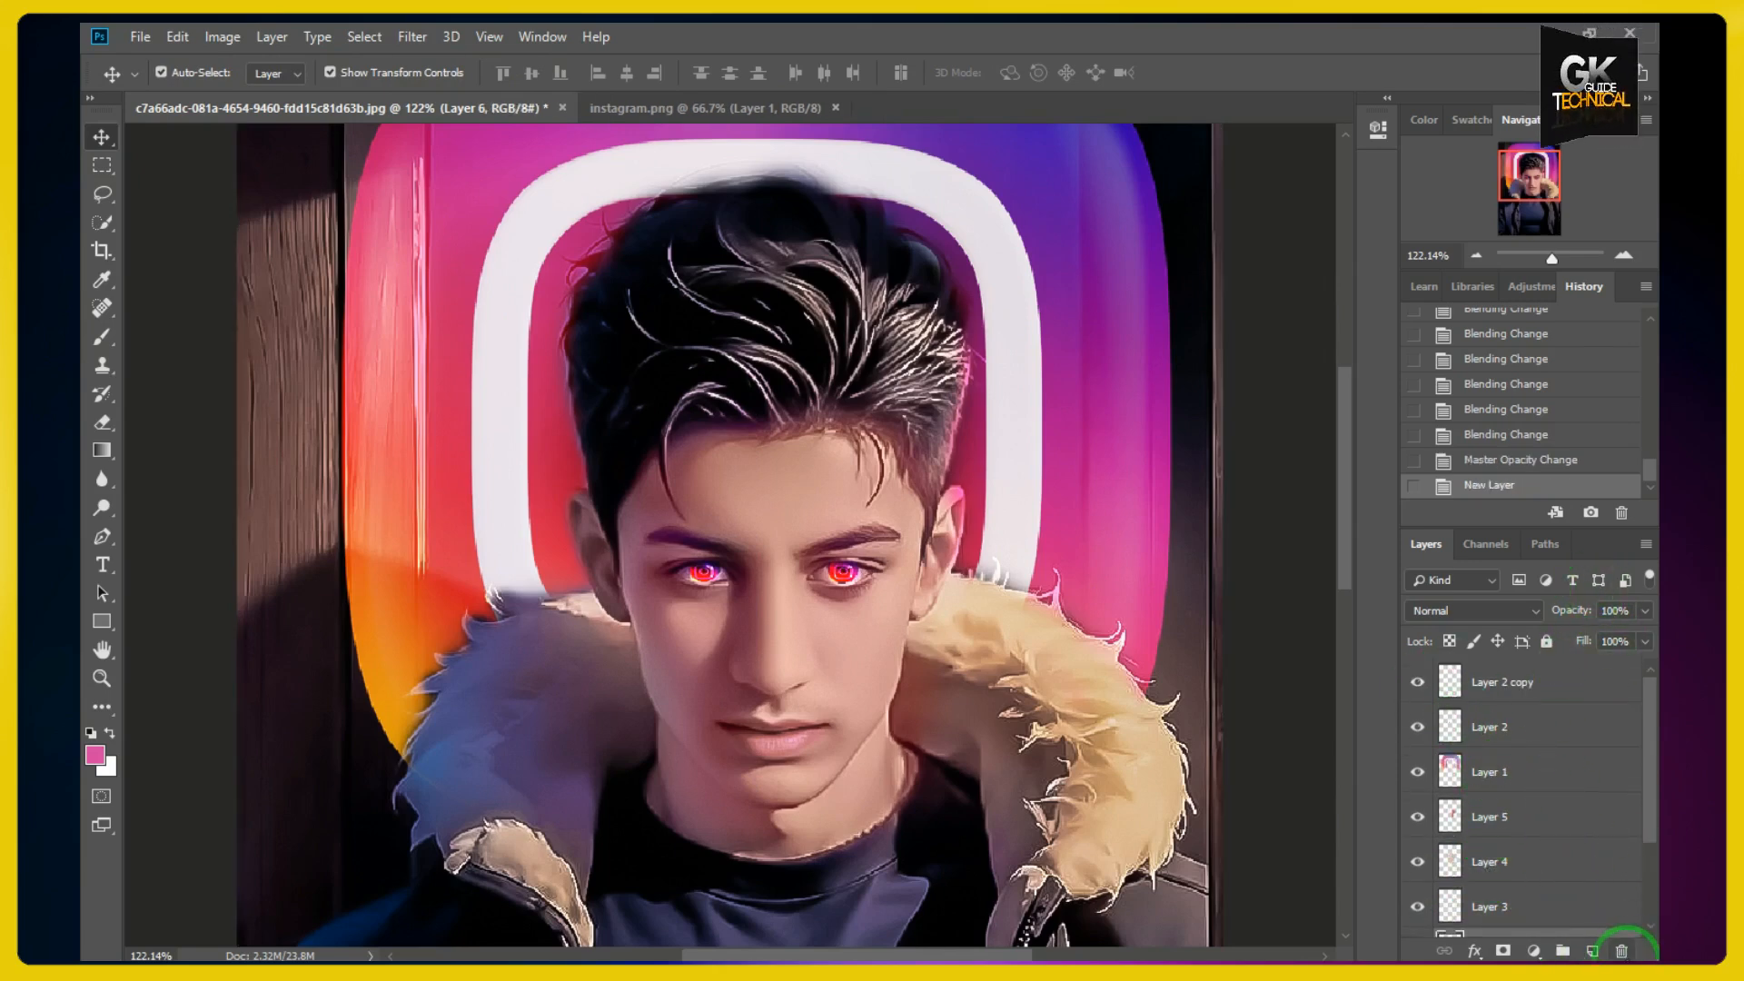
{"action": "left_click", "coordinate": [1621, 950]}
{"action": "left_click", "coordinate": [766, 385]}
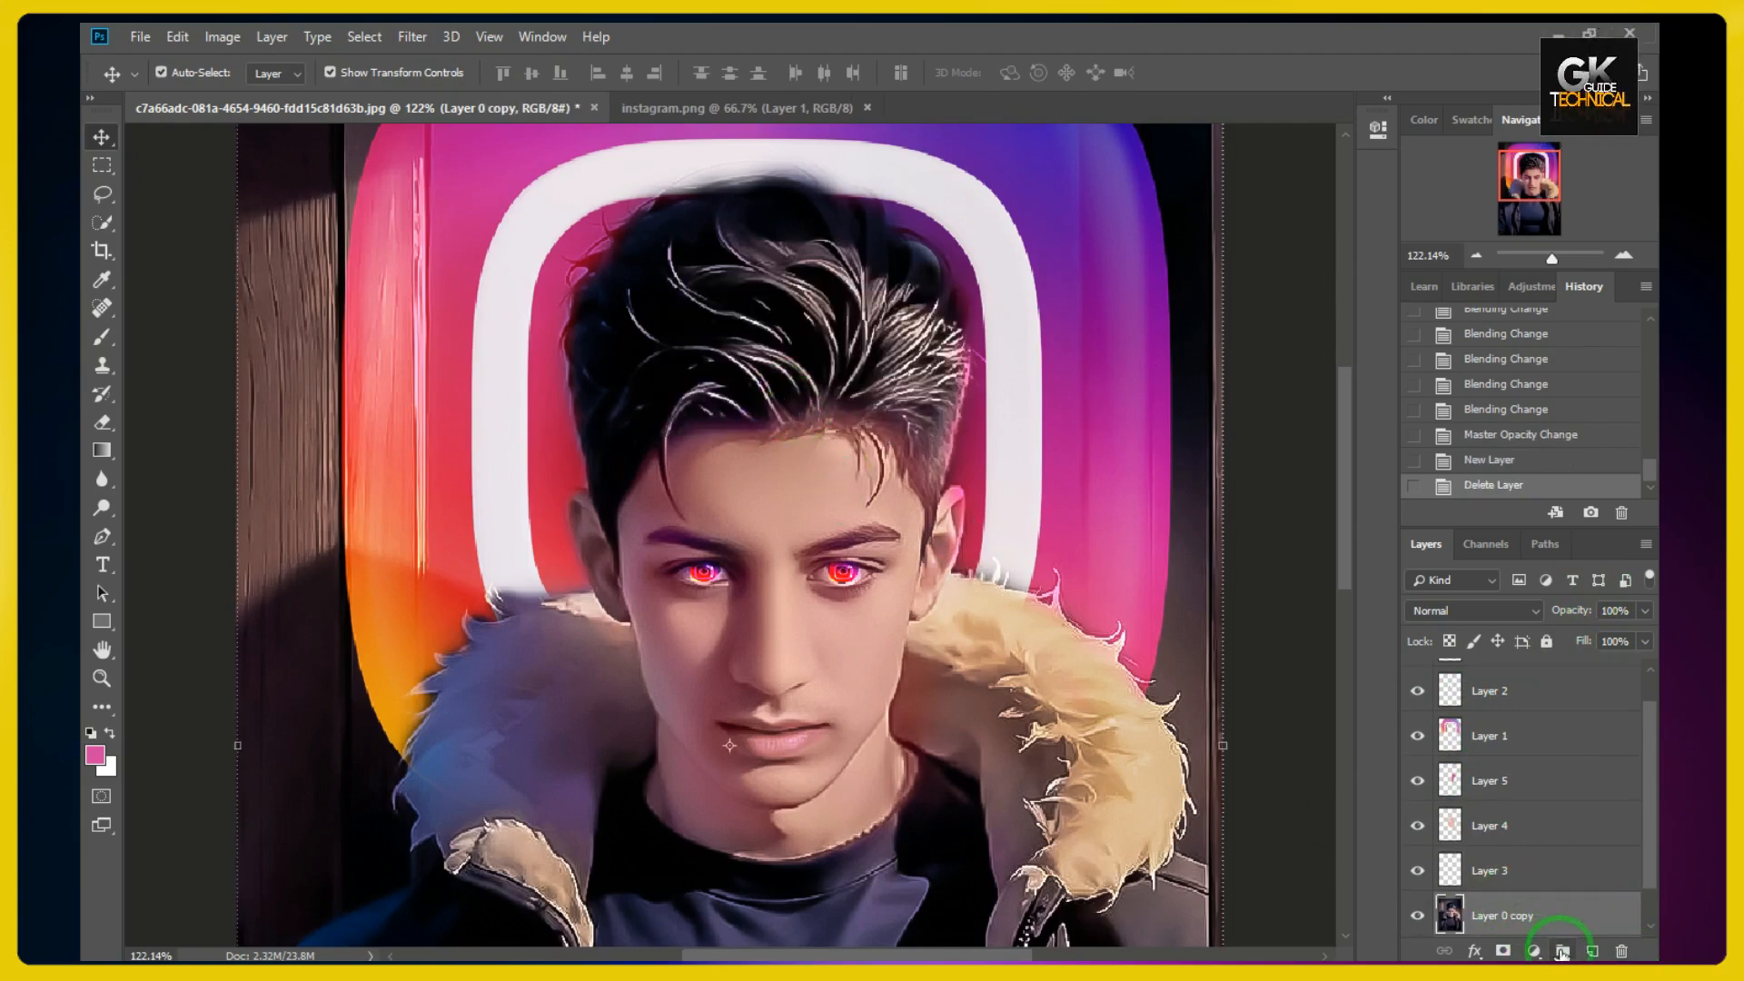
- Create a layer group at the top of the stack and move Layers 1 to 5 and Layer 2 copy into it
{"action": "left_click", "coordinate": [1563, 950]}
{"action": "left_click_drag", "start_coordinate": [1479, 909], "coordinate": [1499, 663]}
{"action": "left_click_drag", "start_coordinate": [1448, 715], "coordinate": [1462, 682]}
{"action": "left_click_drag", "start_coordinate": [1461, 747], "coordinate": [1456, 678]}
{"action": "left_click_drag", "start_coordinate": [1441, 791], "coordinate": [1460, 688]}
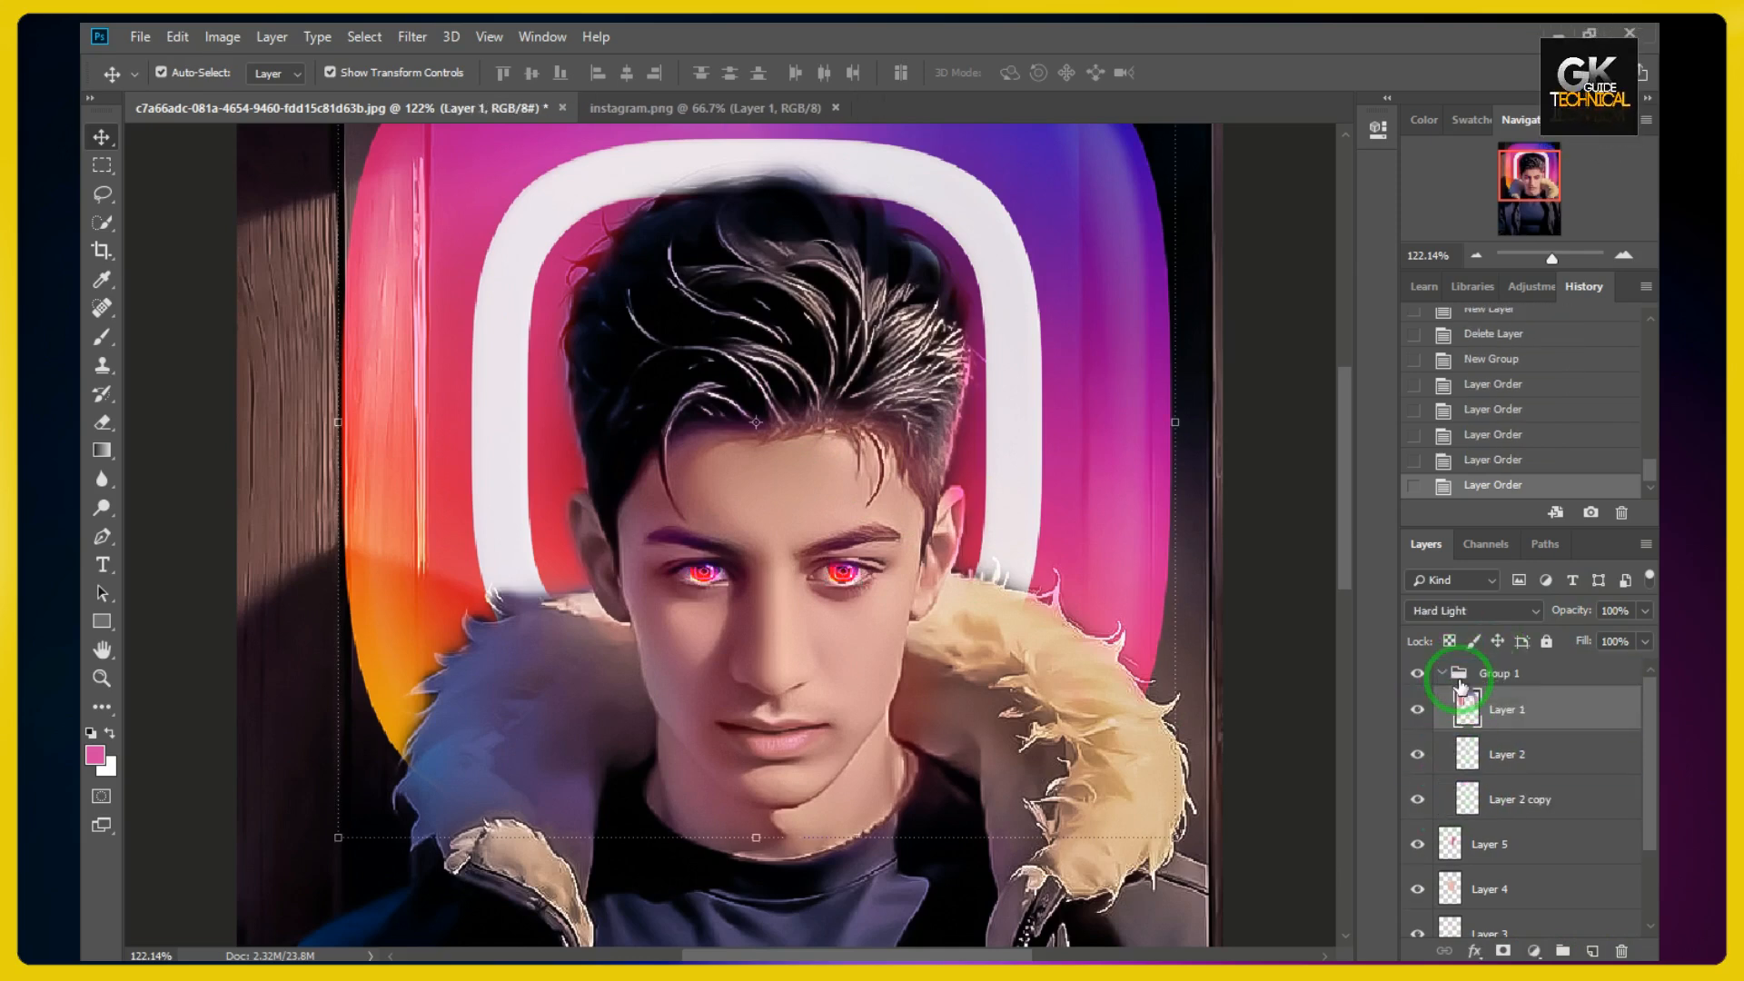
{"action": "left_click_drag", "start_coordinate": [1451, 848], "coordinate": [1461, 678]}
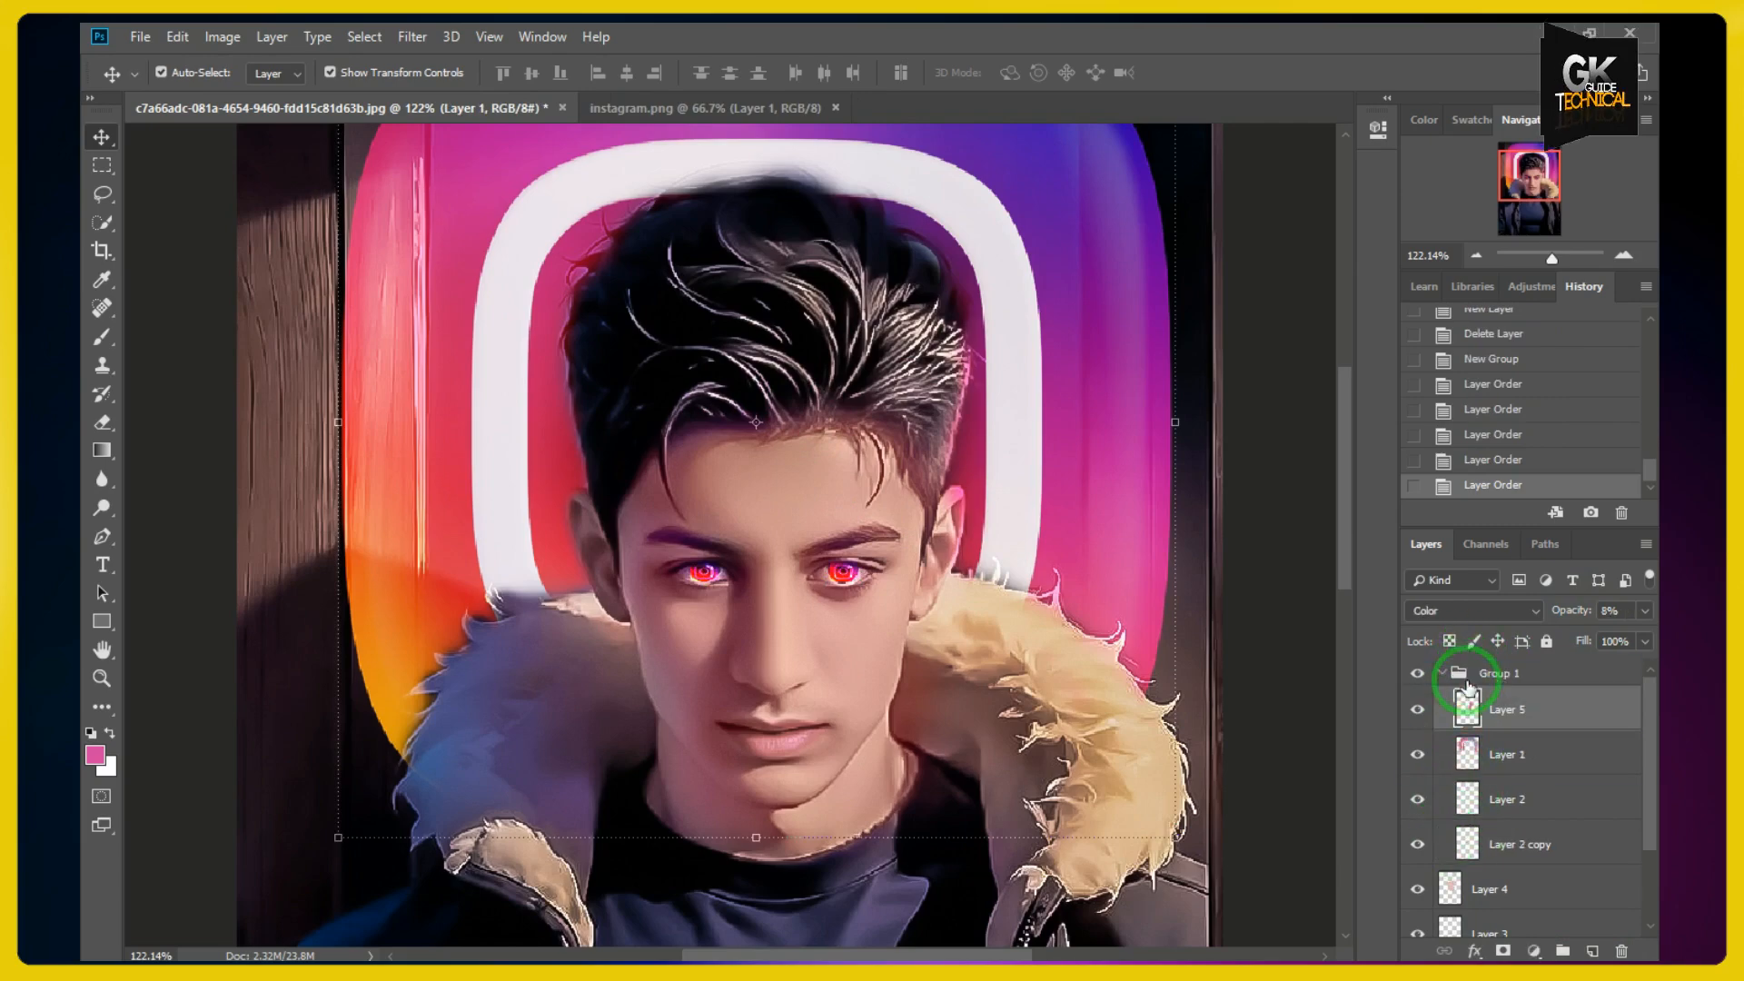
{"action": "scroll", "coordinate": [1461, 805], "scroll_direction": "down", "scroll_amount": 1}
{"action": "mouse_move", "coordinate": [1455, 825]}
{"action": "left_mouse_down"}
{"action": "mouse_move", "coordinate": [1480, 695]}
{"action": "mouse_move", "coordinate": [1454, 817]}
{"action": "mouse_move", "coordinate": [1456, 856]}
{"action": "mouse_move", "coordinate": [1501, 859]}
{"action": "mouse_move", "coordinate": [1467, 899]}
{"action": "mouse_move", "coordinate": [1478, 917]}
{"action": "mouse_move", "coordinate": [1481, 828]}
{"action": "mouse_move", "coordinate": [1488, 892]}
{"action": "left_mouse_up"}
{"action": "left_click", "coordinate": [1503, 854]}
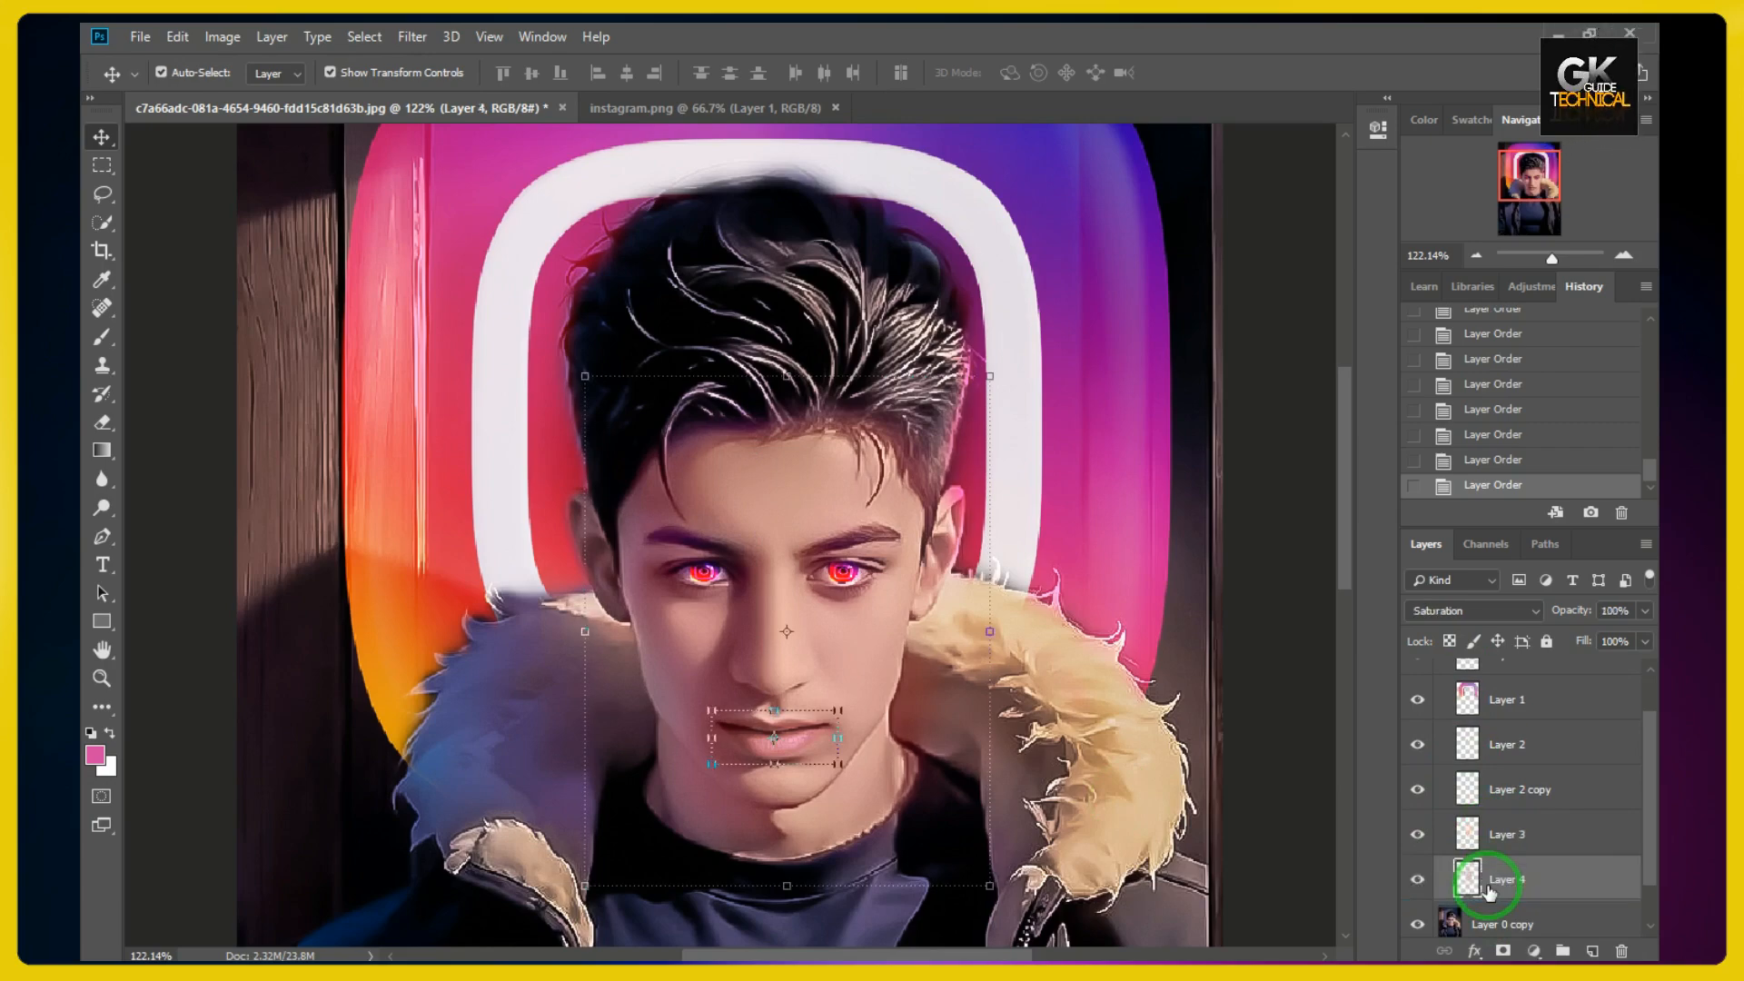
{"action": "left_click", "coordinate": [1053, 713]}
{"action": "left_click", "coordinate": [1266, 602]}
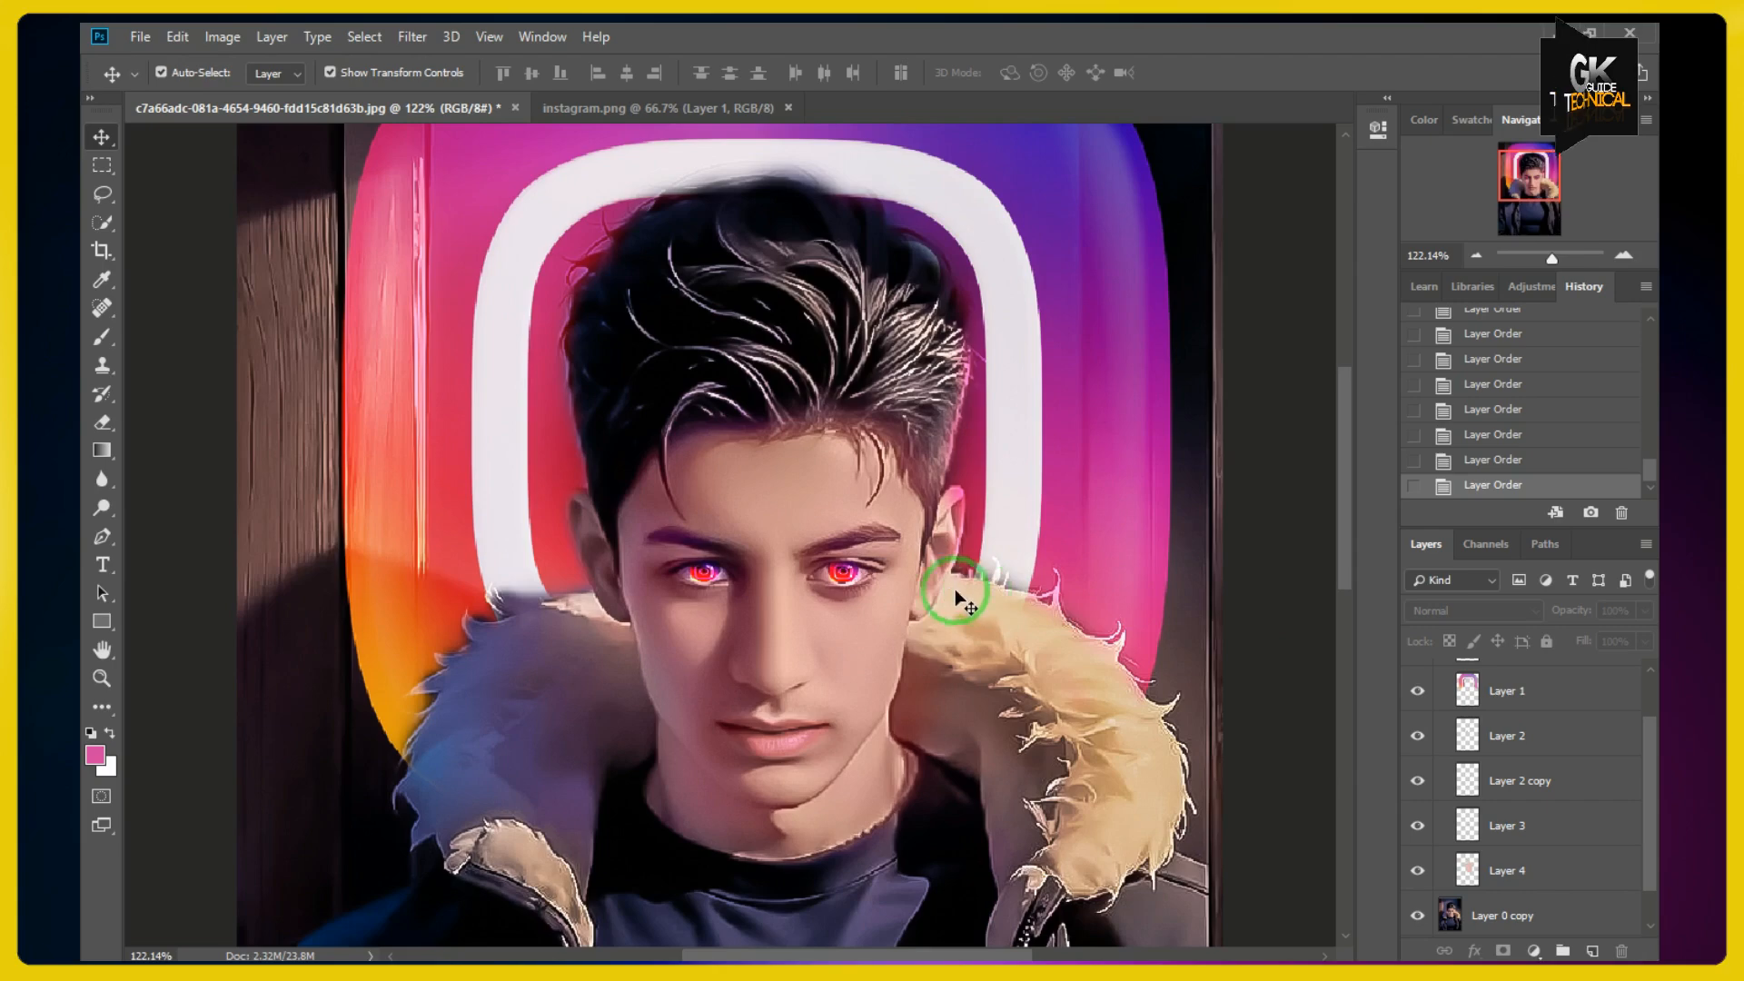
- Brighten Layer 0 copy with a Curves adjustment using points at input 117, output 133 and input 173, output 189
{"action": "scroll", "coordinate": [947, 594], "scroll_direction": "down", "scroll_amount": 2}
{"action": "scroll", "coordinate": [950, 594], "scroll_direction": "up", "scroll_amount": 3}
{"action": "scroll", "coordinate": [1510, 783], "scroll_direction": "down", "scroll_amount": 1}
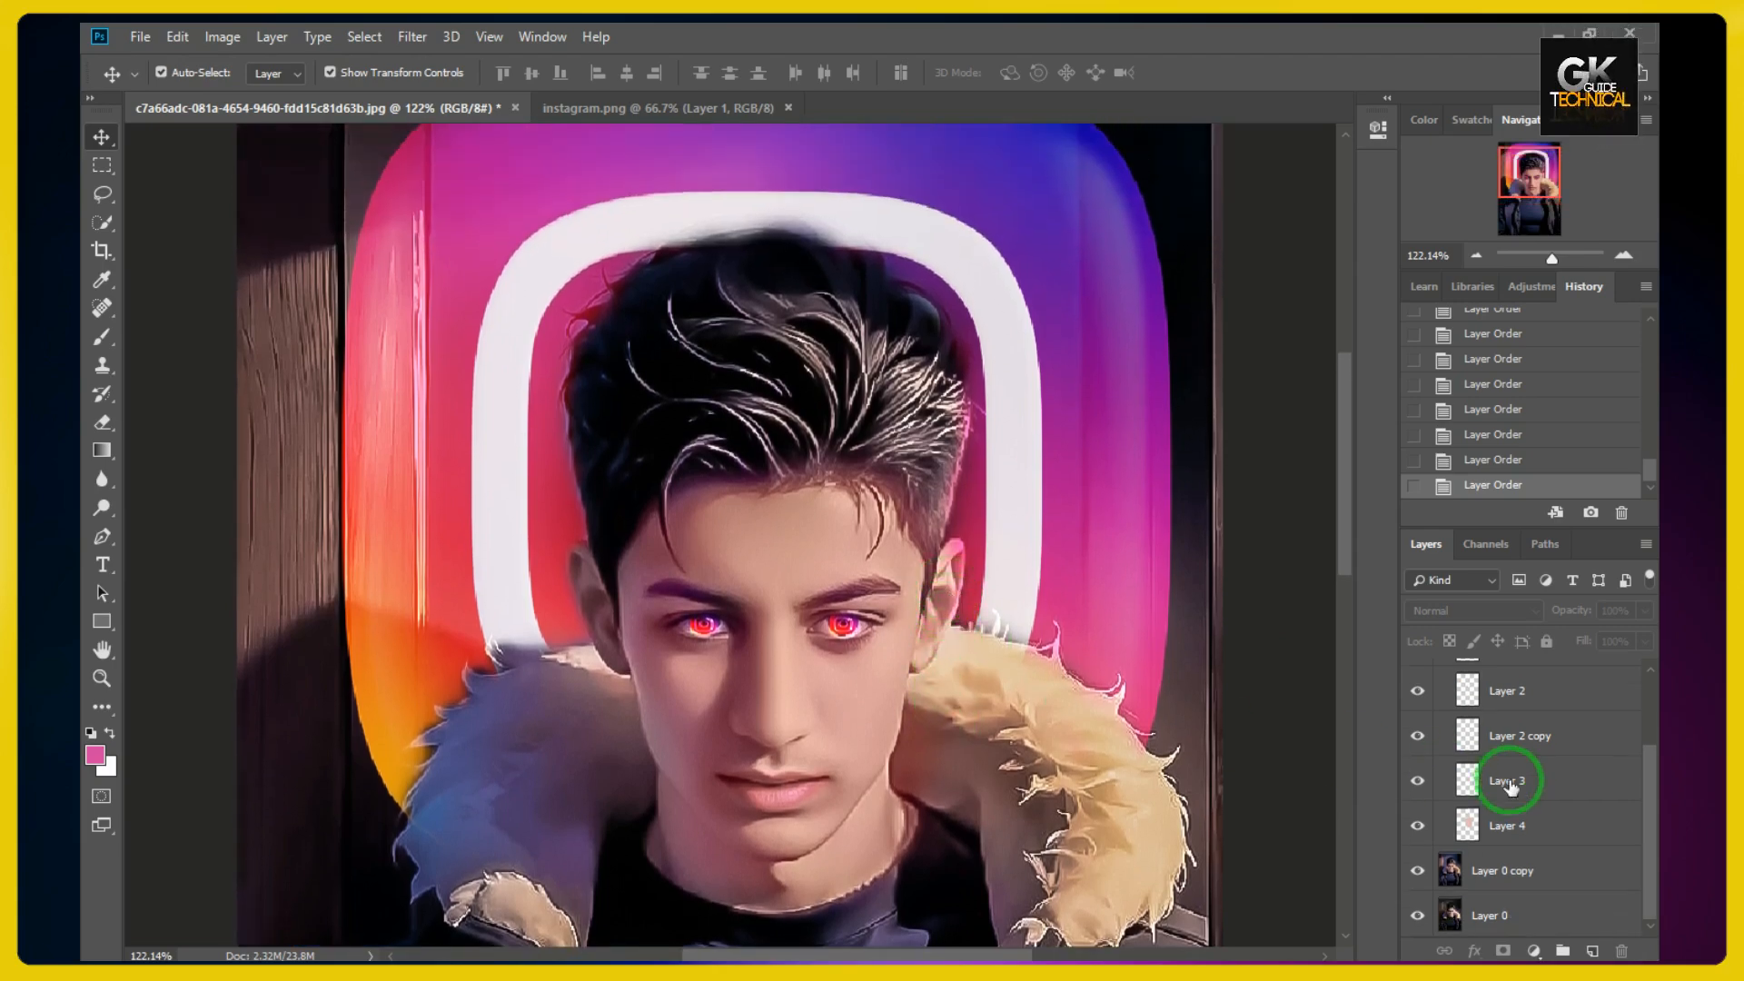
{"action": "left_click", "coordinate": [1451, 869]}
{"action": "left_click", "coordinate": [296, 43]}
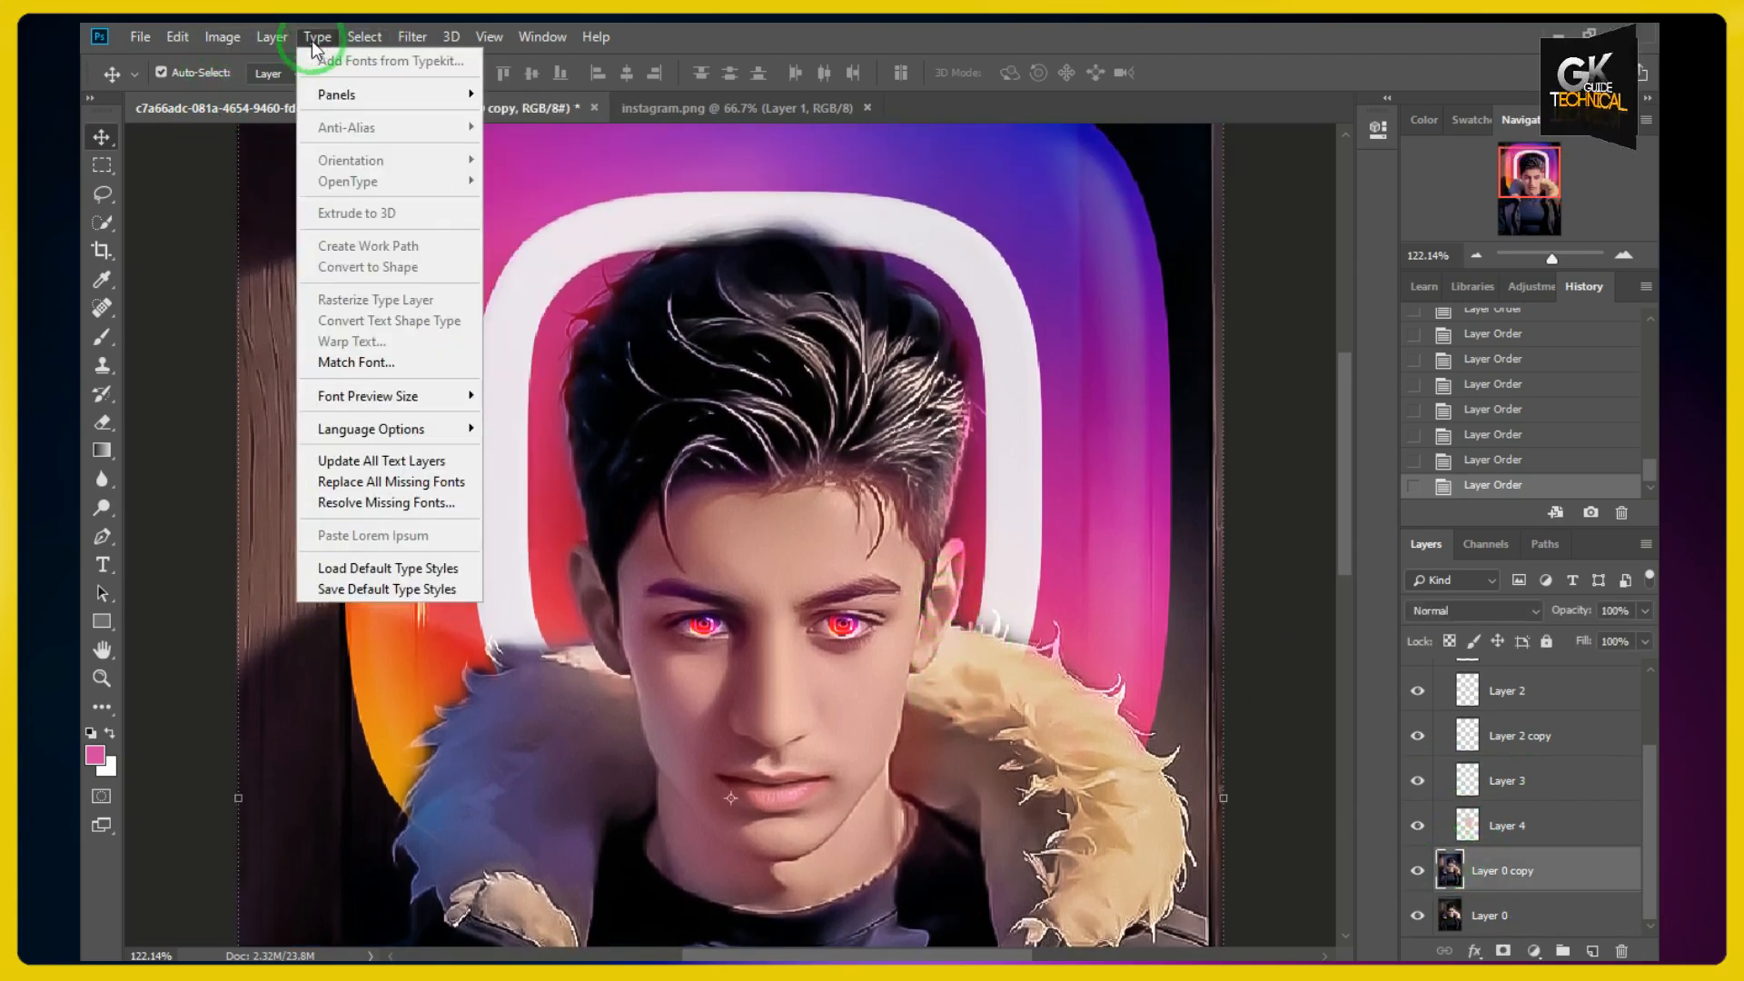
{"action": "mouse_move", "coordinate": [239, 103]}
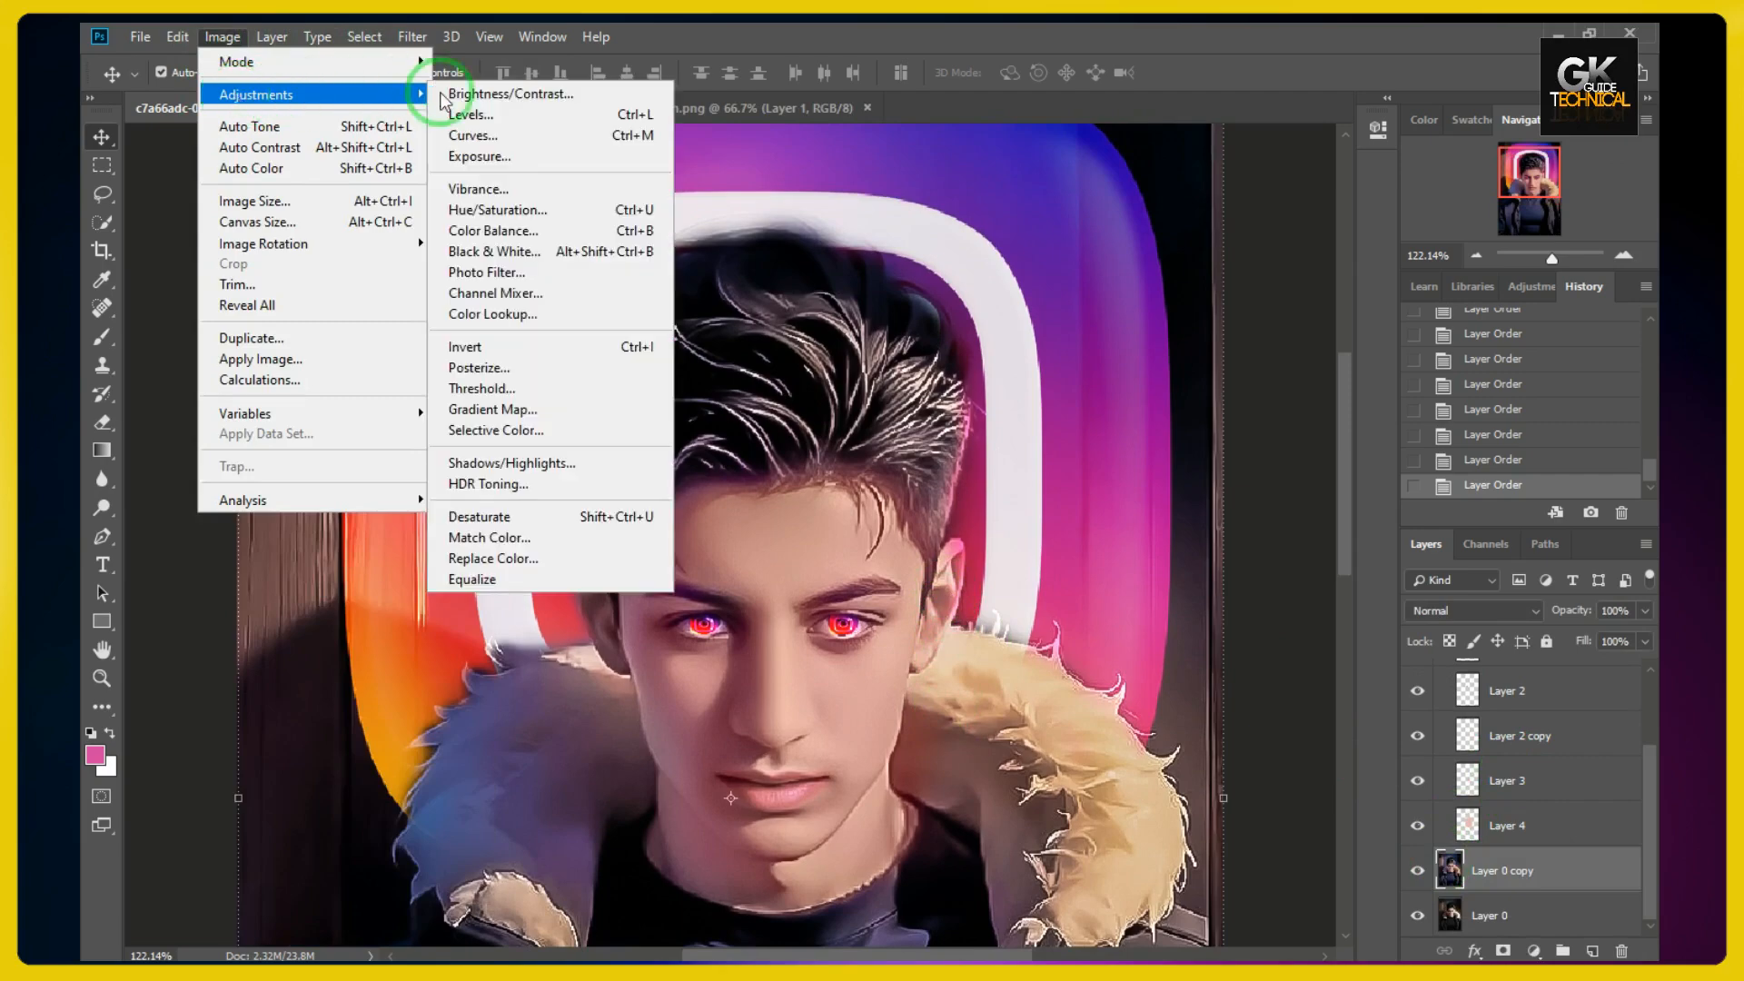
{"action": "left_click", "coordinate": [550, 150]}
{"action": "left_click_drag", "start_coordinate": [836, 156], "coordinate": [1303, 118]}
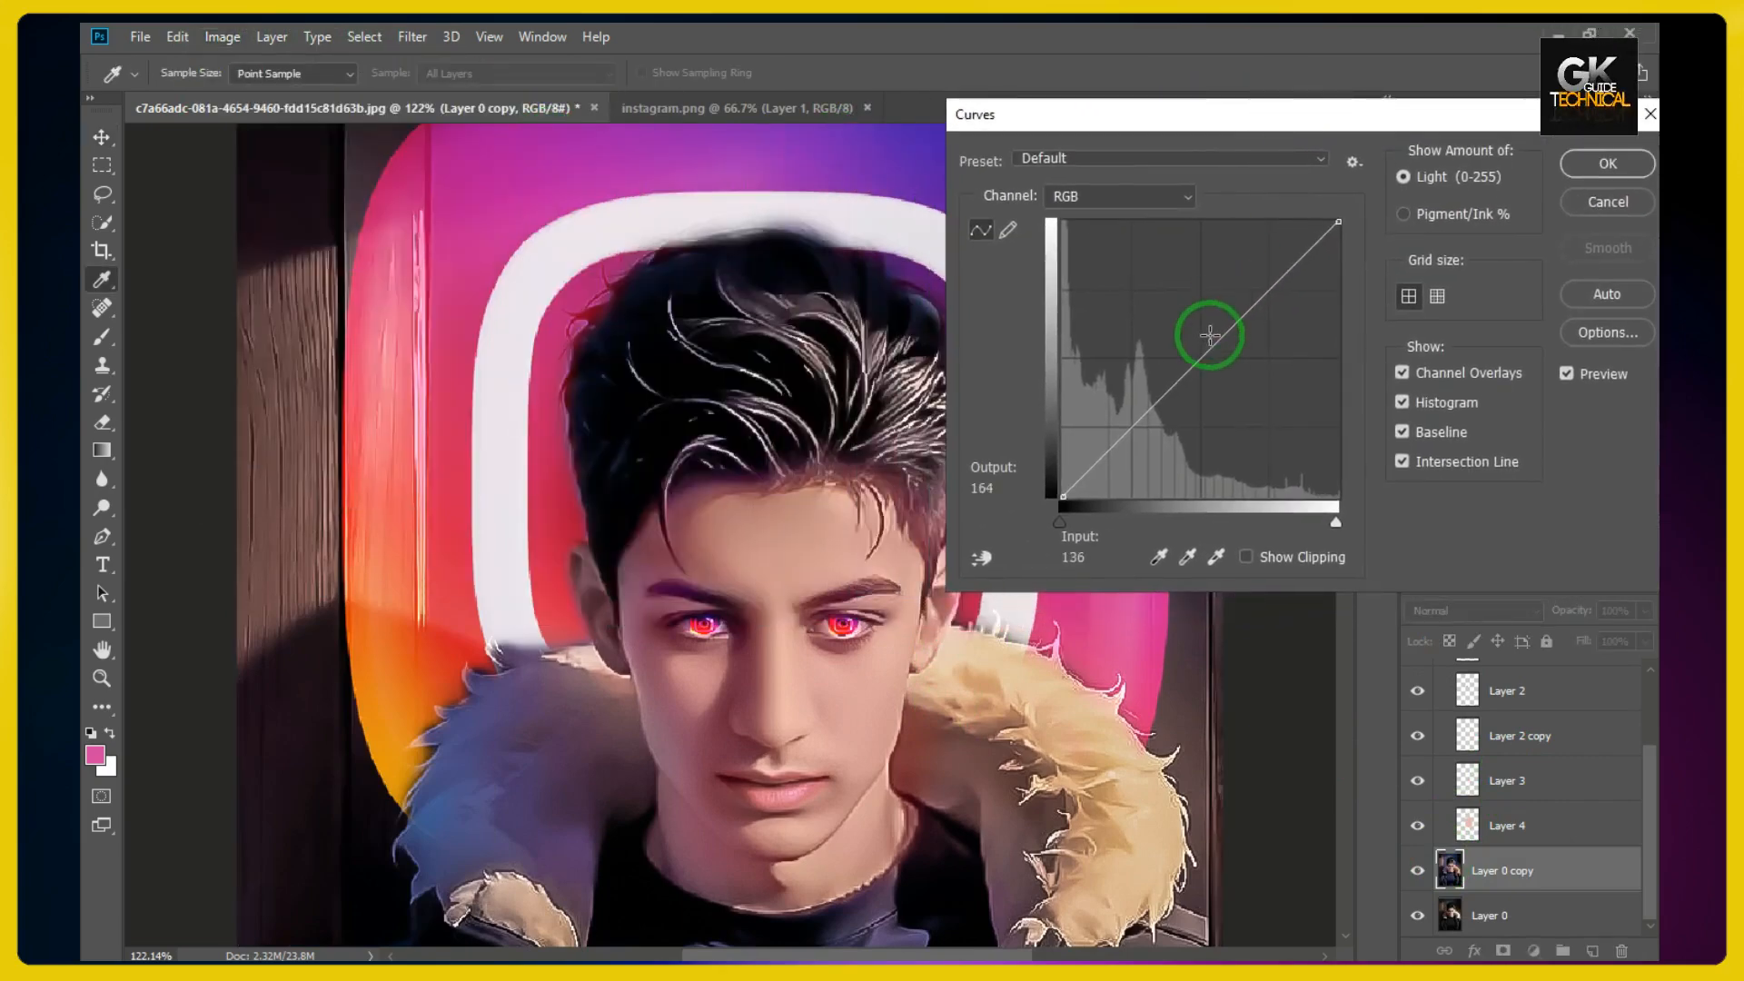
{"action": "left_click", "coordinate": [1189, 352]}
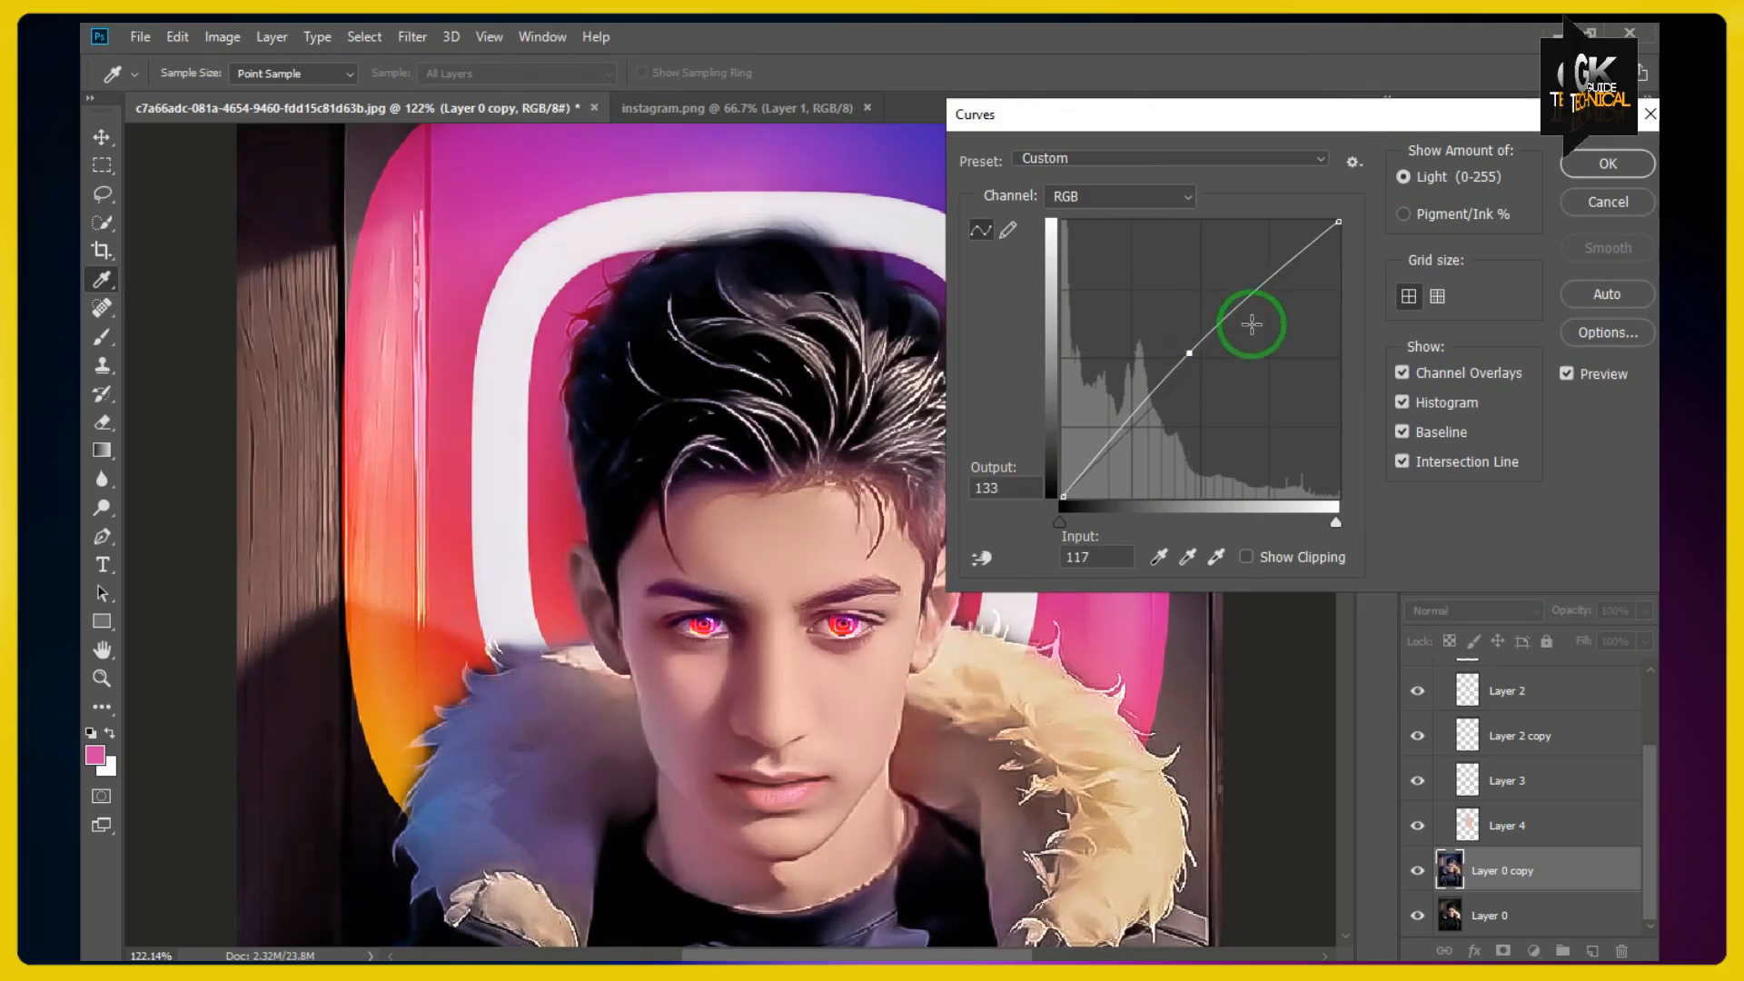
{"action": "left_click_drag", "start_coordinate": [1246, 306], "coordinate": [1250, 292]}
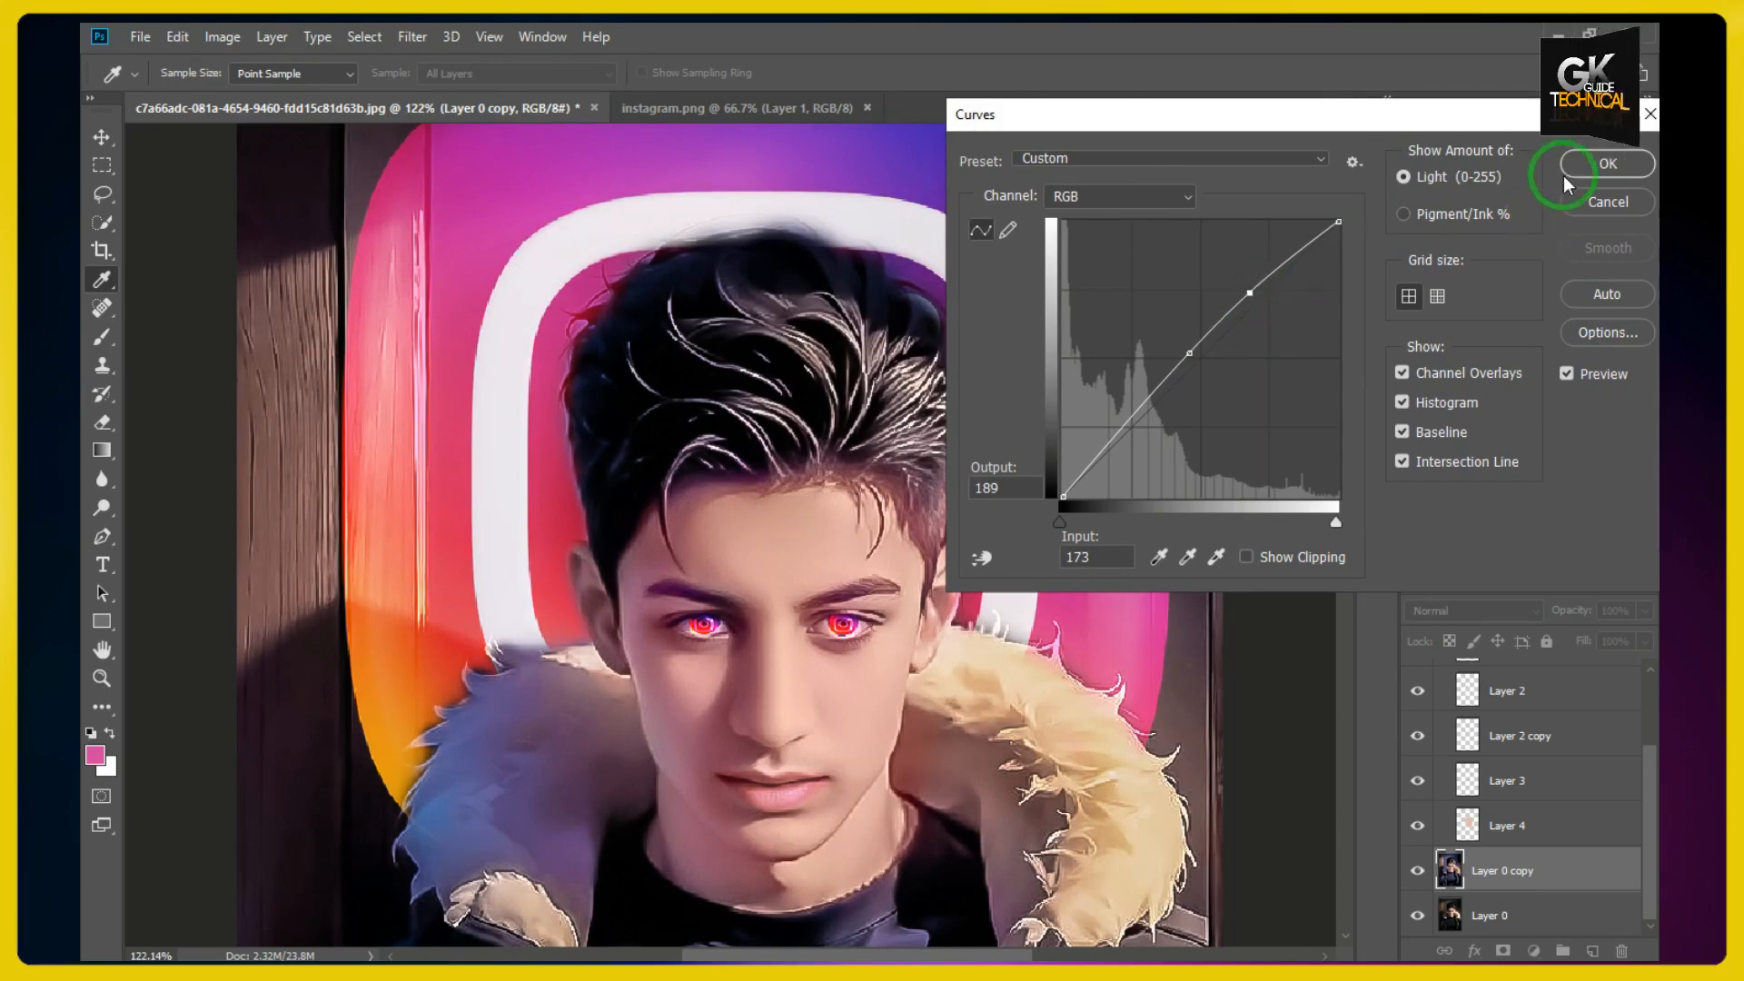
{"action": "left_click", "coordinate": [1607, 163]}
- Add a new layer above Layer 1 and brush pink over the fur collar on the image's right side
{"action": "key", "text": "v"}
{"action": "left_click_drag", "start_coordinate": [1535, 263], "coordinate": [1546, 264]}
{"action": "left_click", "coordinate": [1129, 303]}
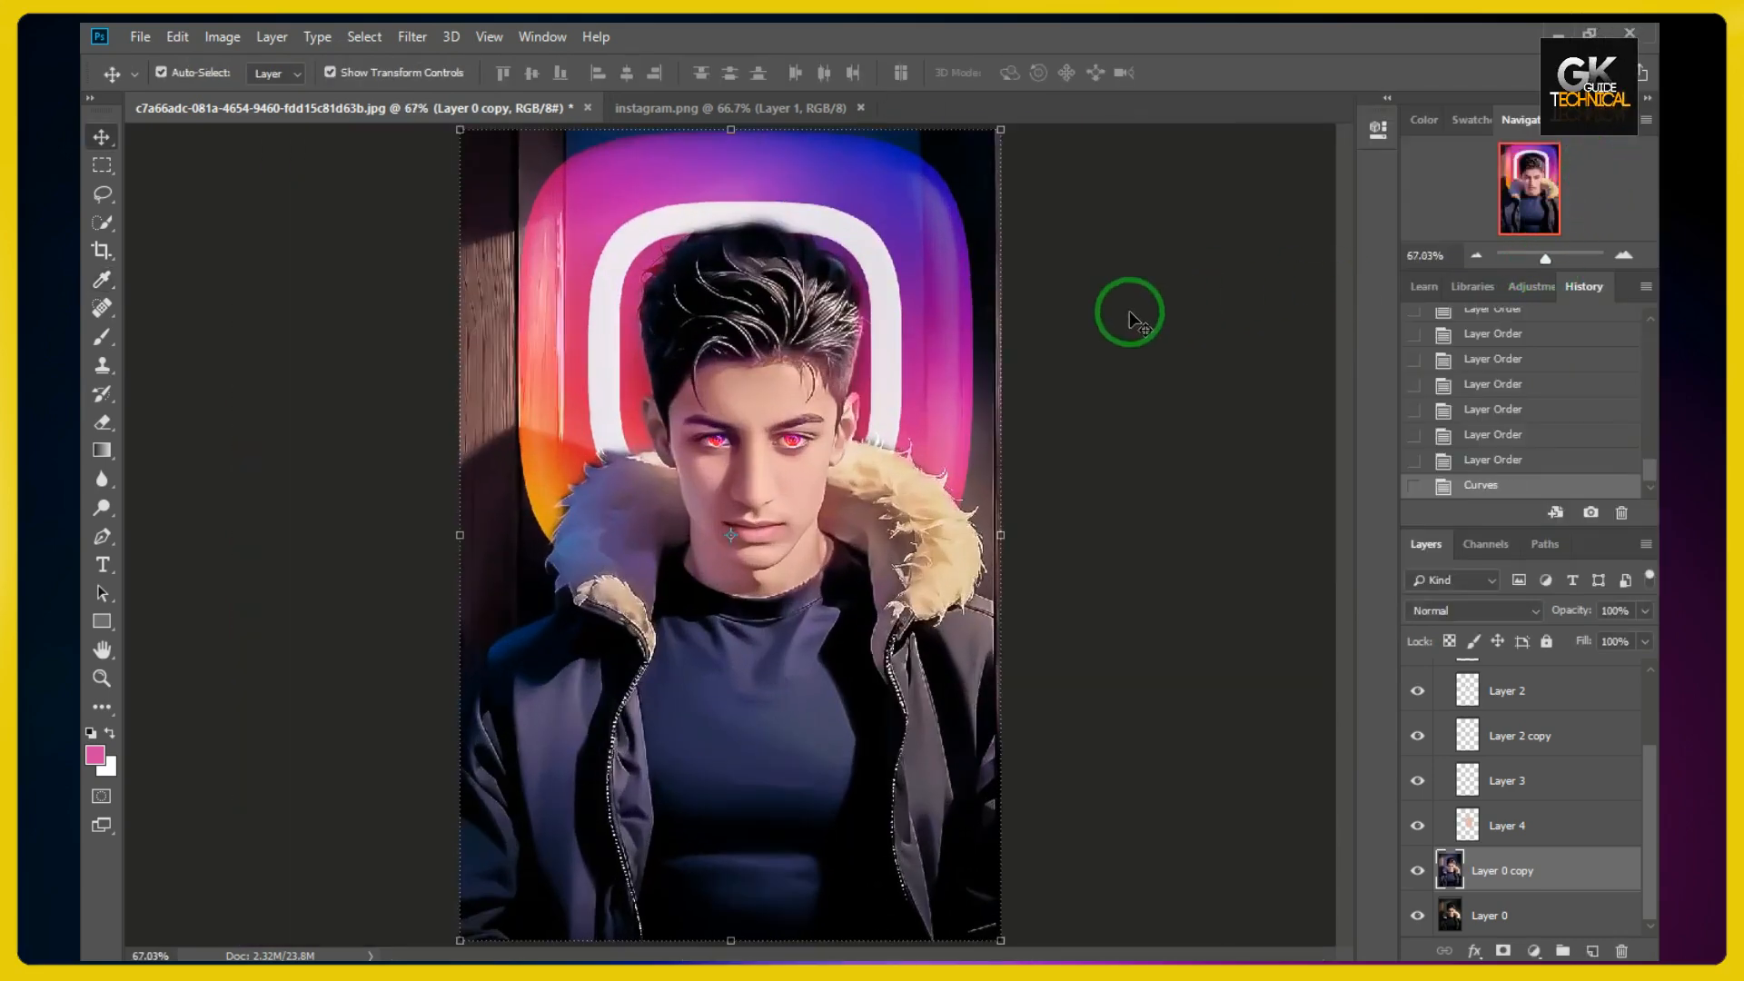
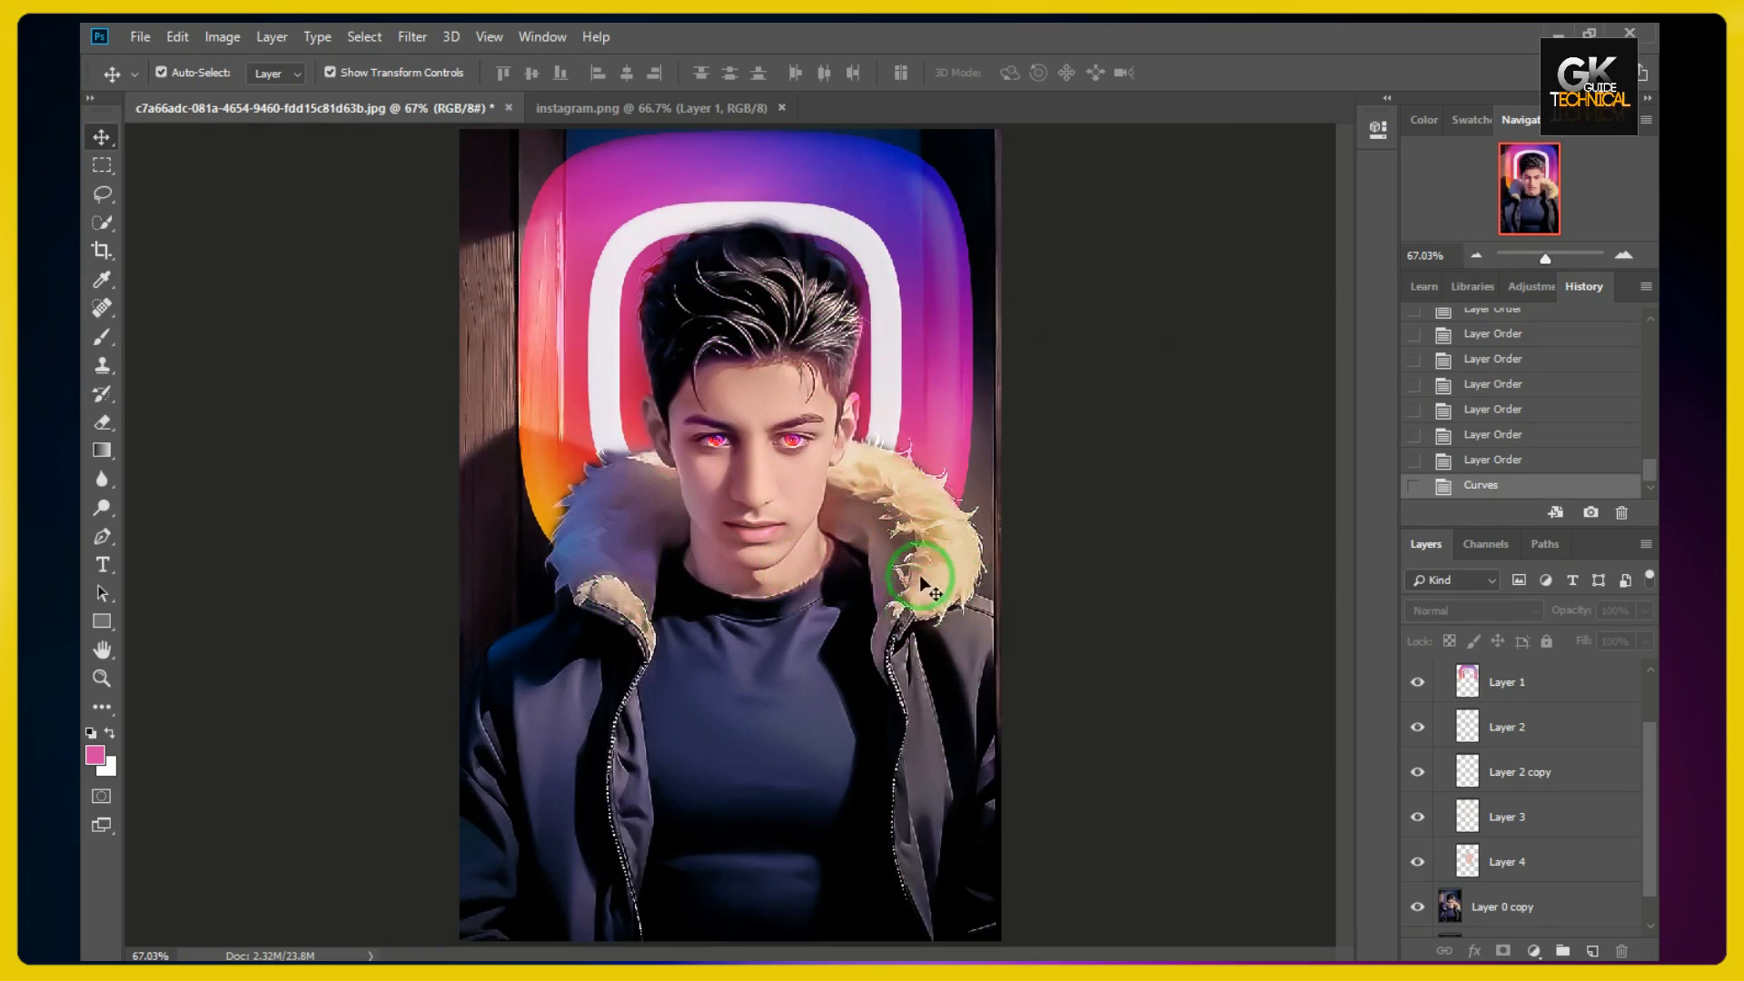
{"action": "left_click", "coordinate": [935, 364]}
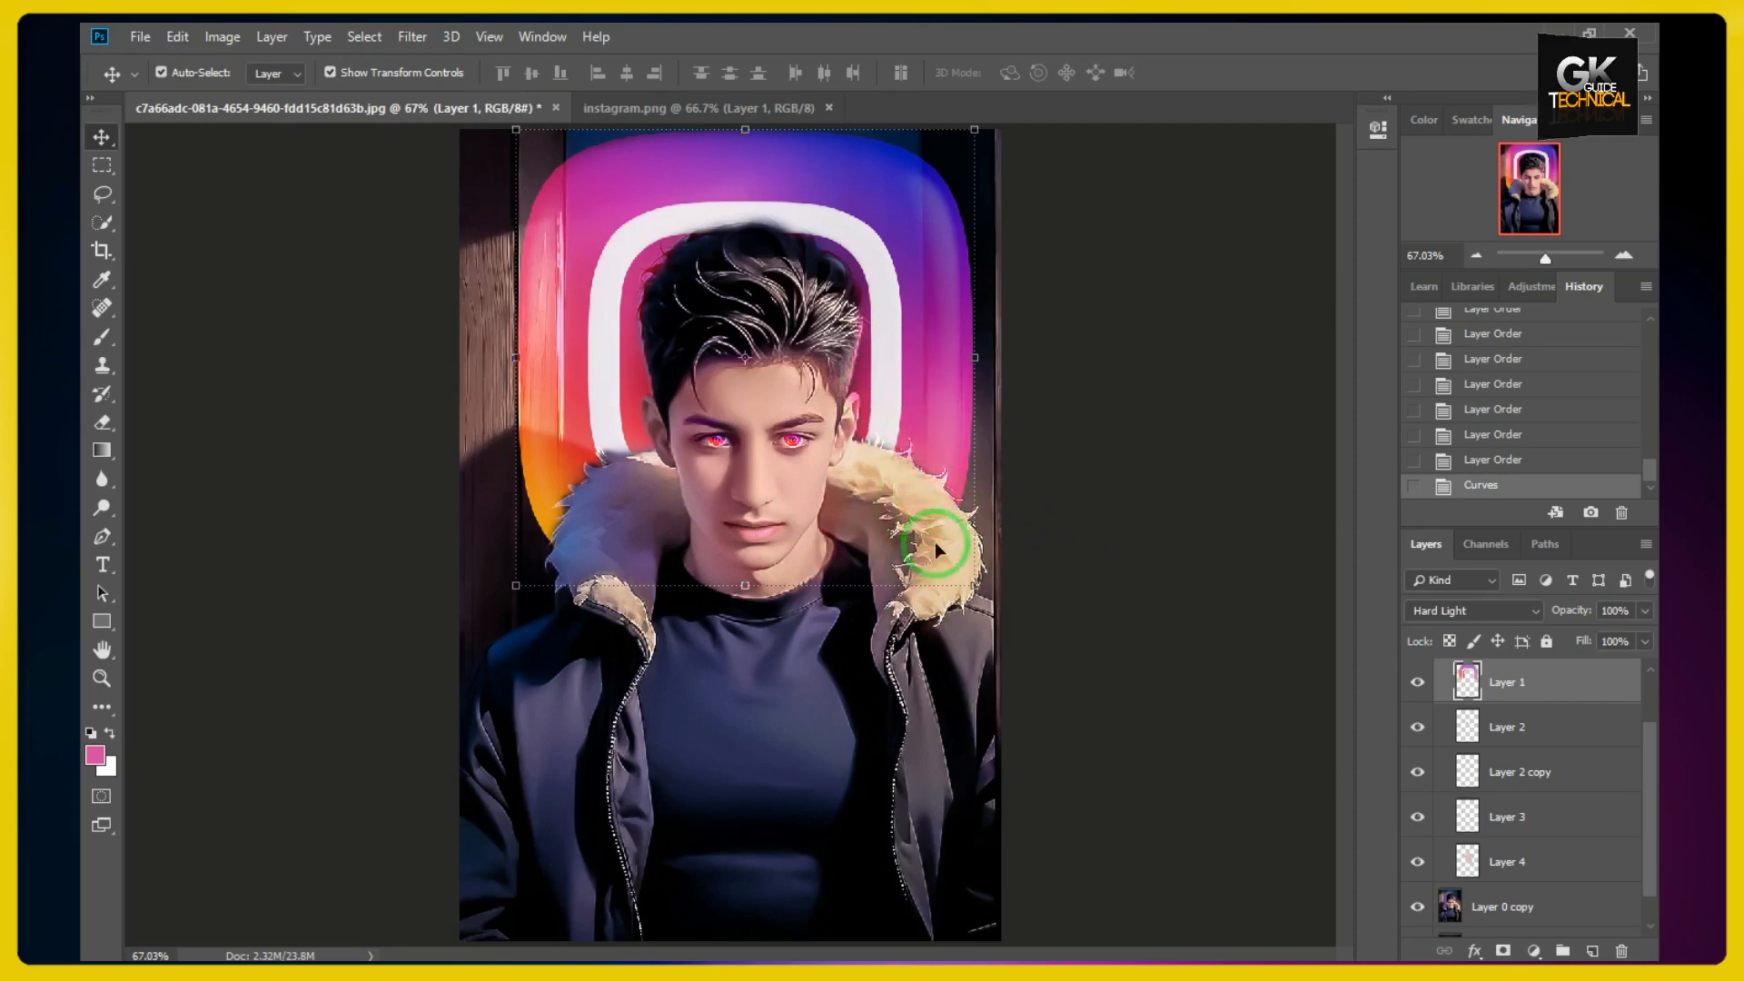
{"action": "left_click", "coordinate": [102, 336]}
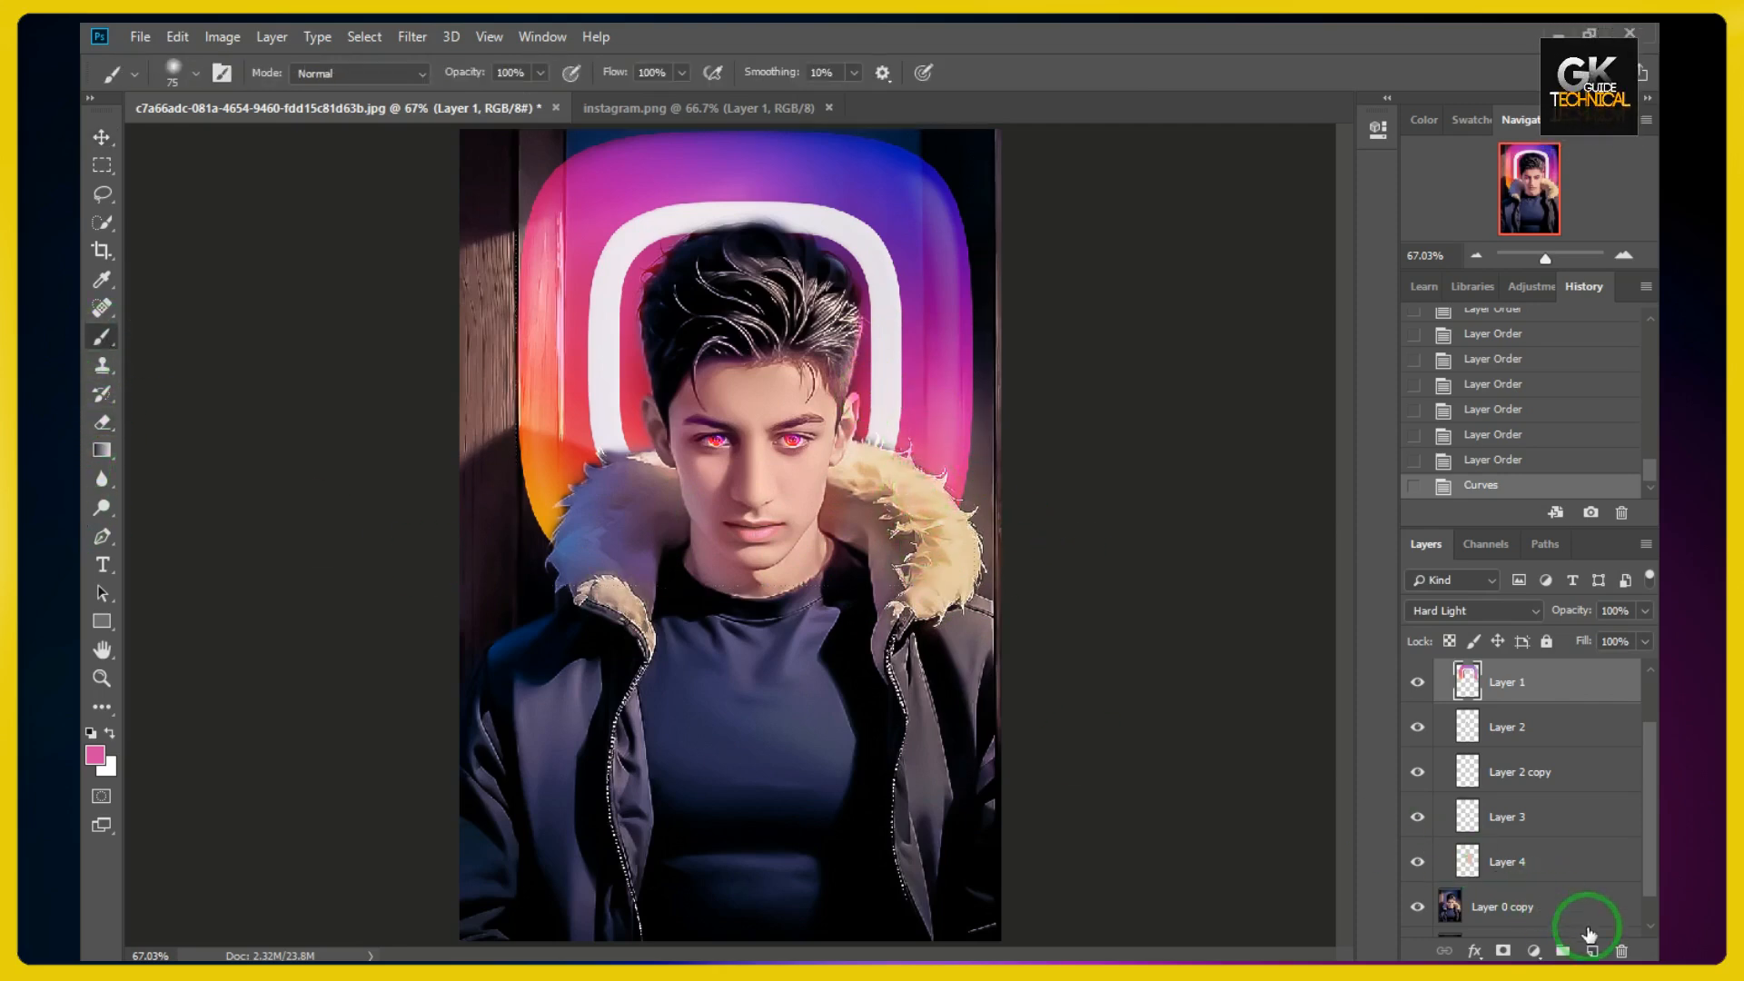
{"action": "left_click", "coordinate": [1592, 948]}
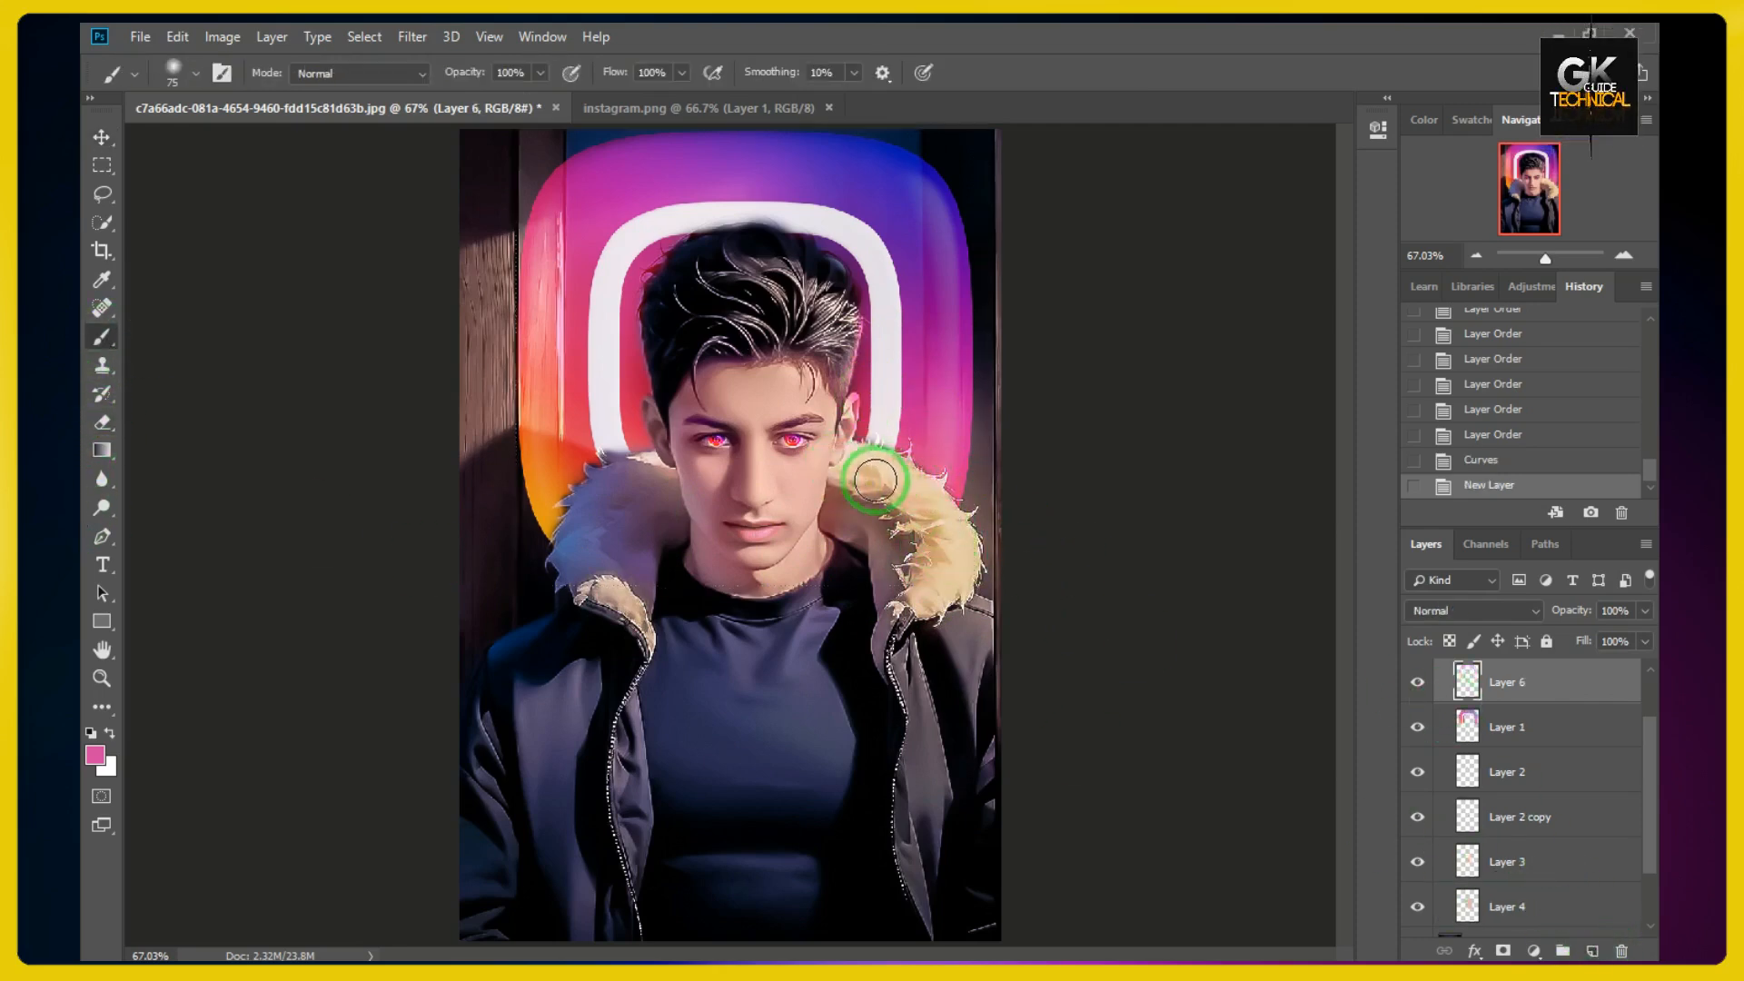
{"action": "left_click_drag", "start_coordinate": [834, 459], "coordinate": [954, 551]}
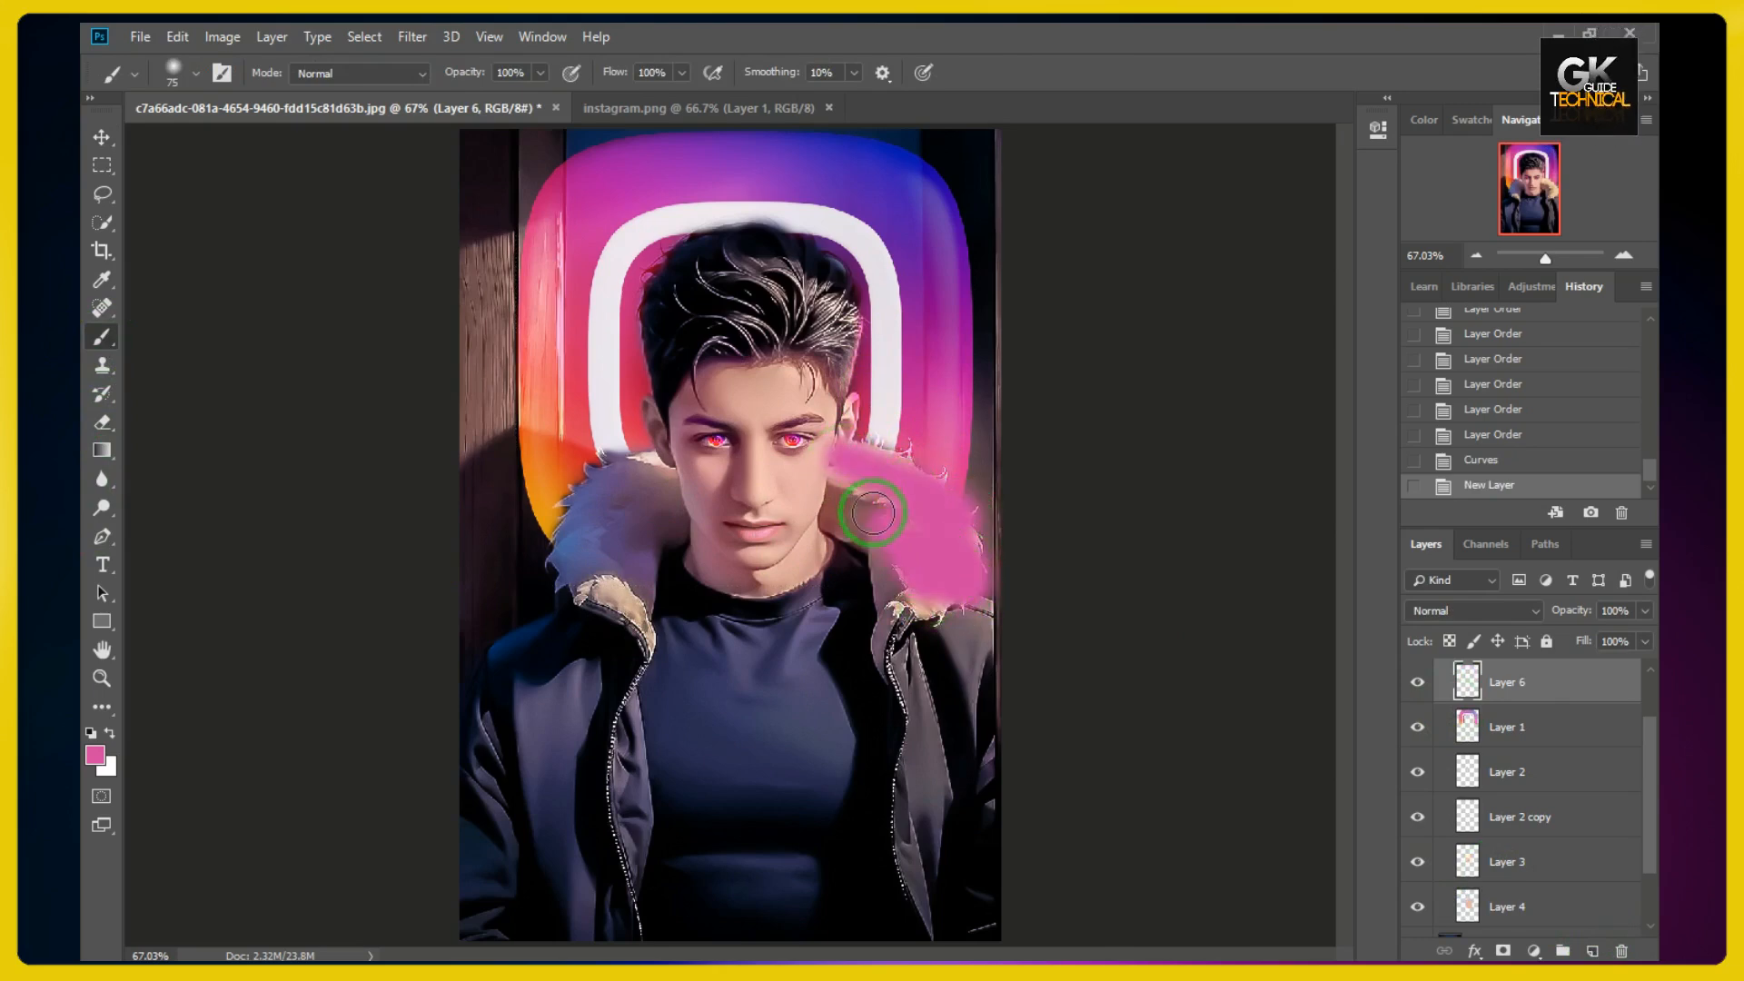
- Preview blend modes on the pink collar layer, set it to Color and lower its opacity to 38%
{"action": "left_click", "coordinate": [1471, 610]}
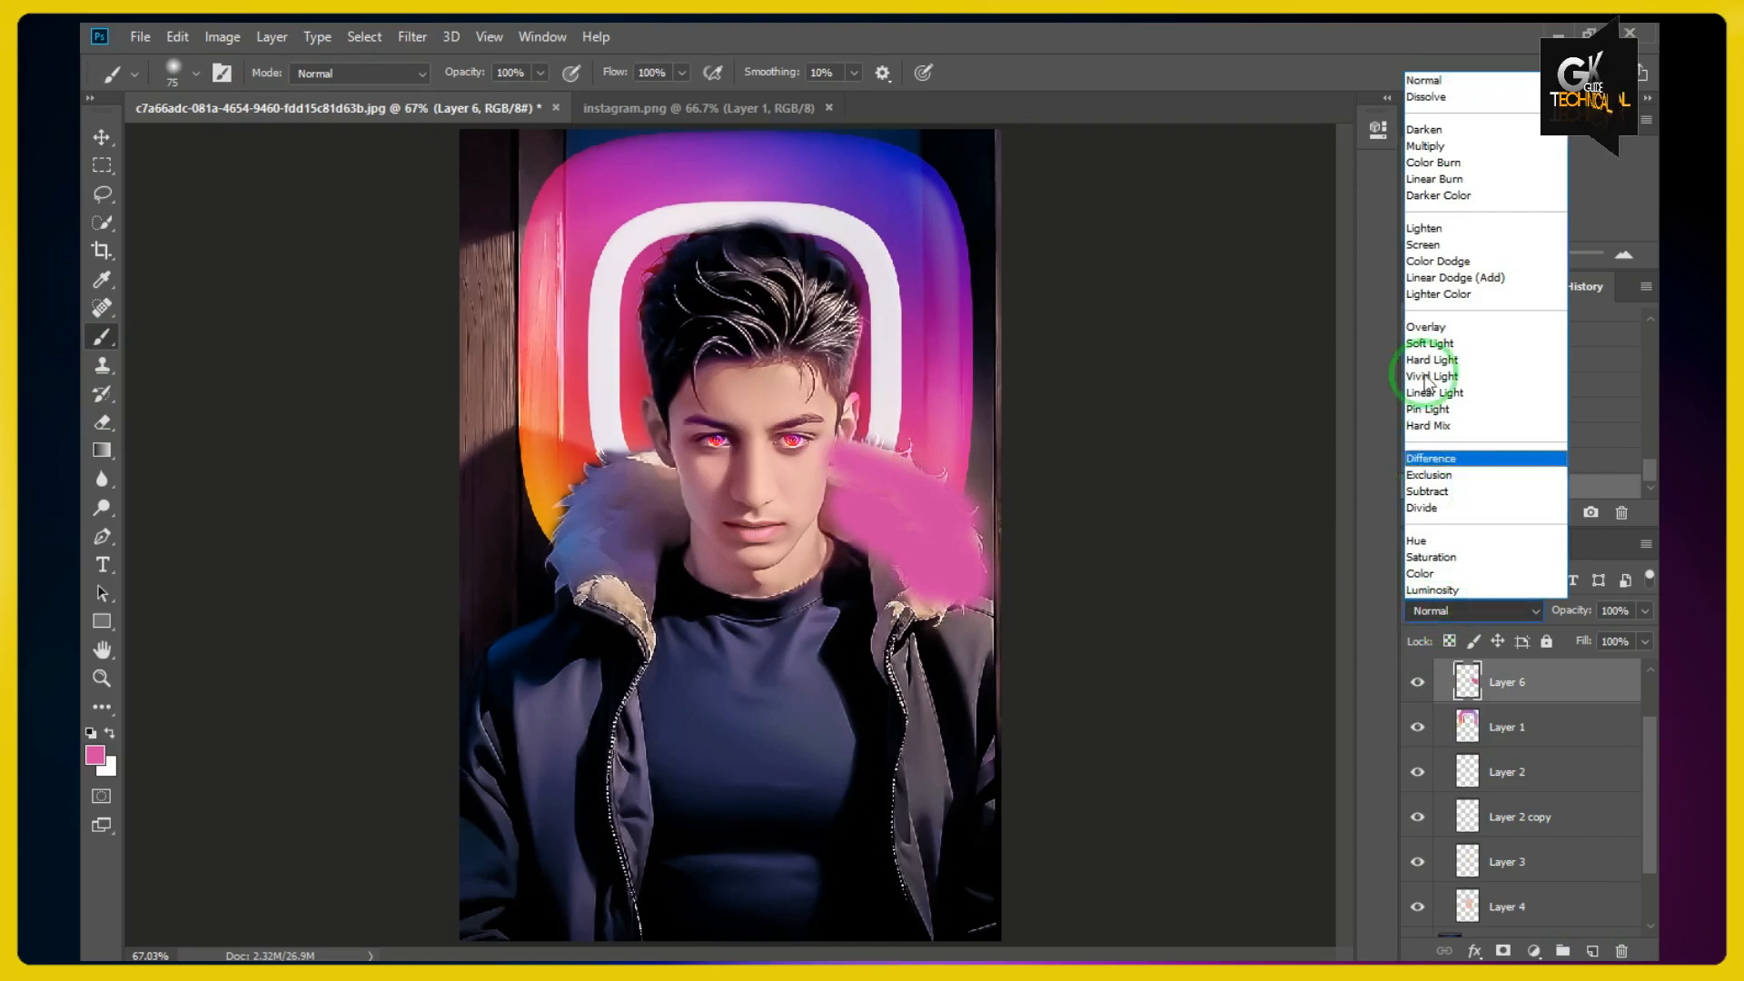
{"action": "left_click", "coordinate": [1486, 156]}
{"action": "scroll", "coordinate": [1463, 614], "scroll_direction": "down", "scroll_amount": 1}
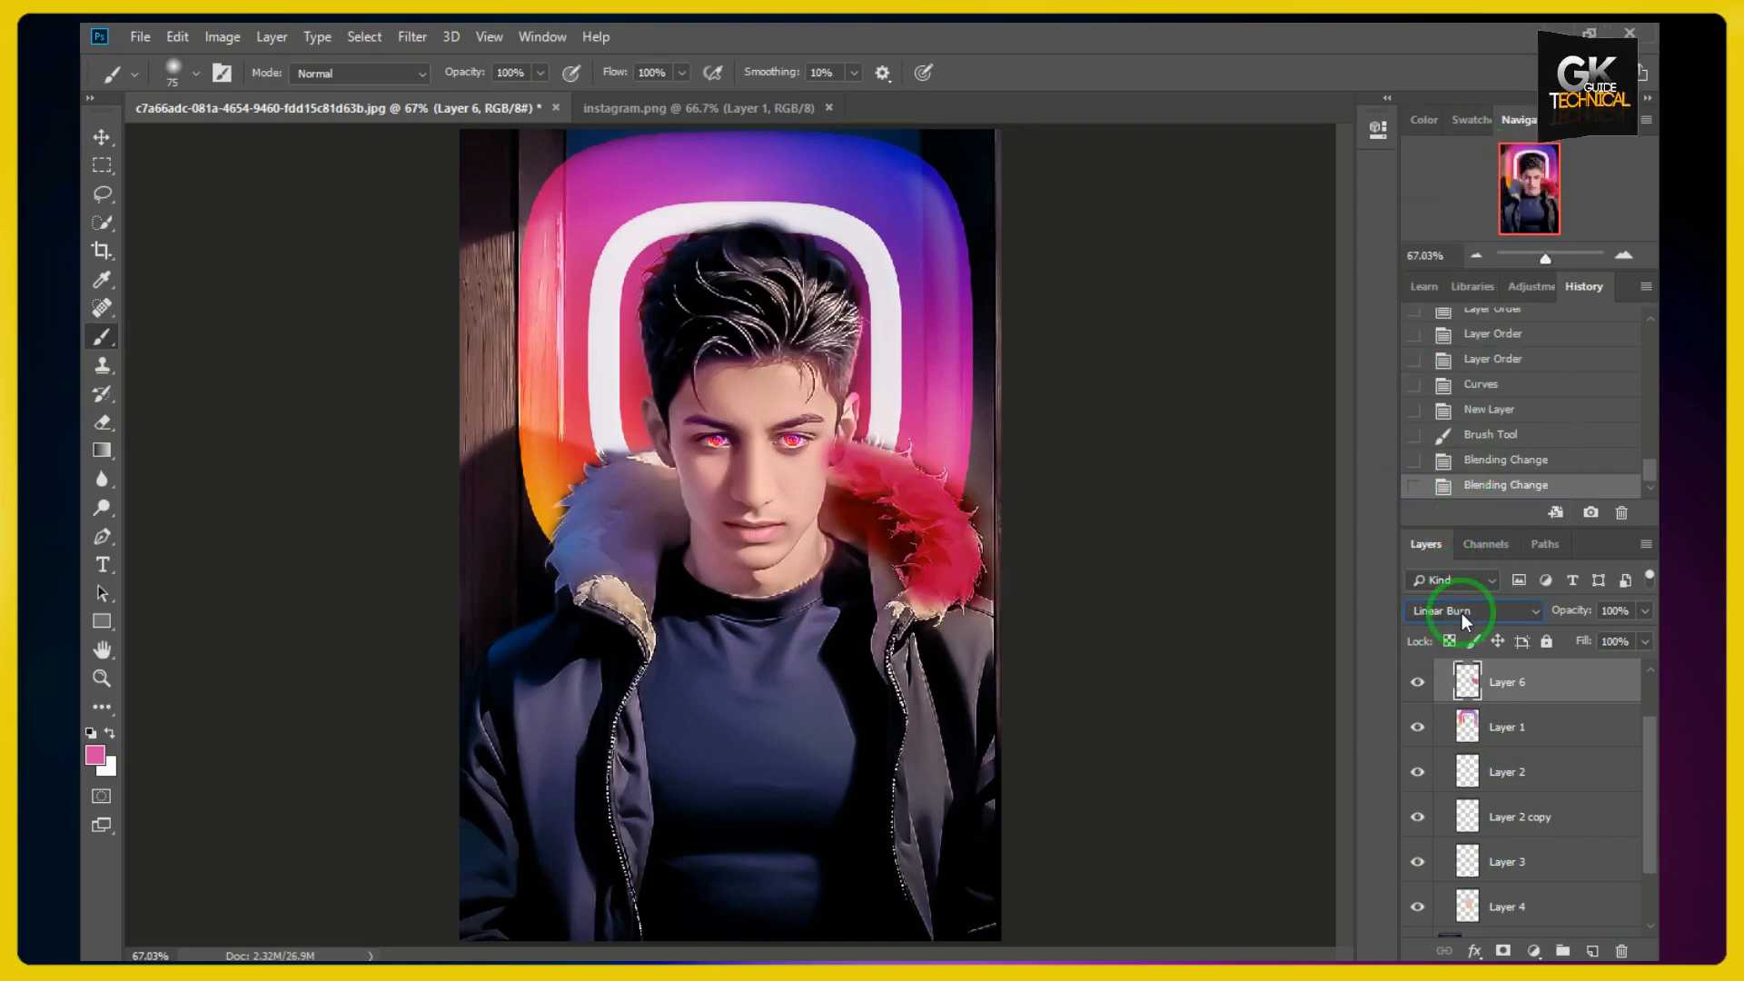
{"action": "scroll", "coordinate": [1463, 613], "scroll_direction": "down", "scroll_amount": 1}
{"action": "scroll", "coordinate": [1463, 613], "scroll_direction": "down", "scroll_amount": 5}
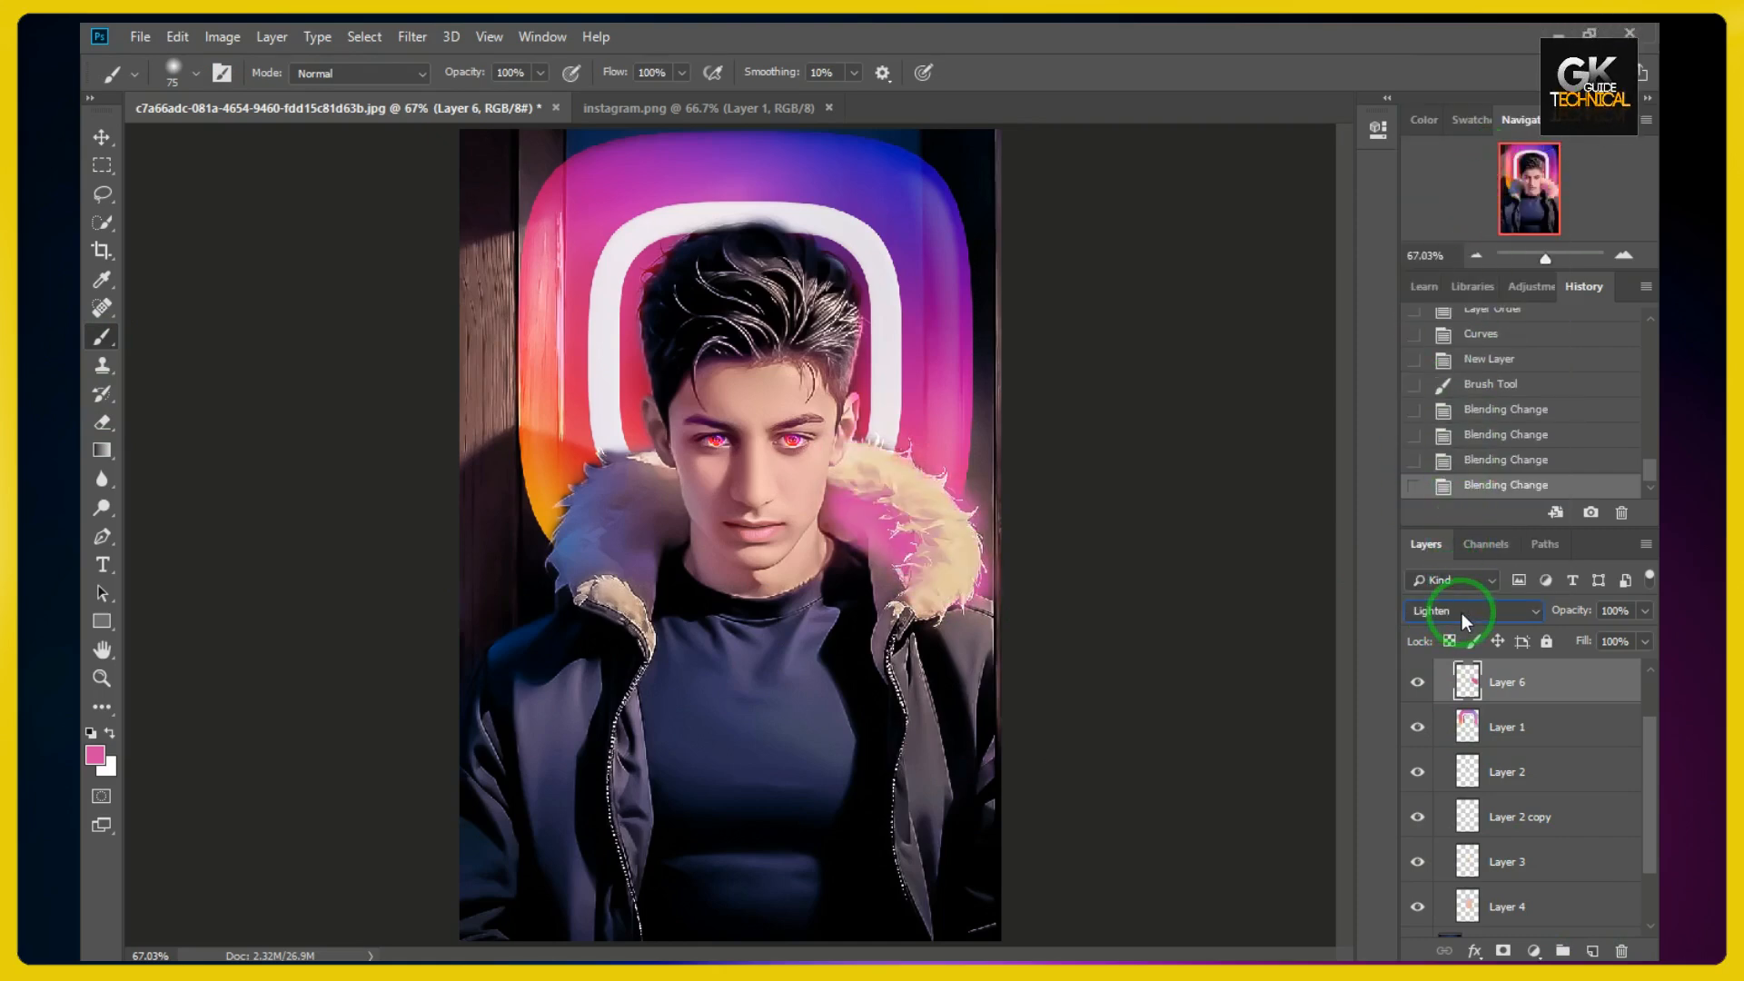
{"action": "scroll", "coordinate": [1462, 613], "scroll_direction": "down", "scroll_amount": 2}
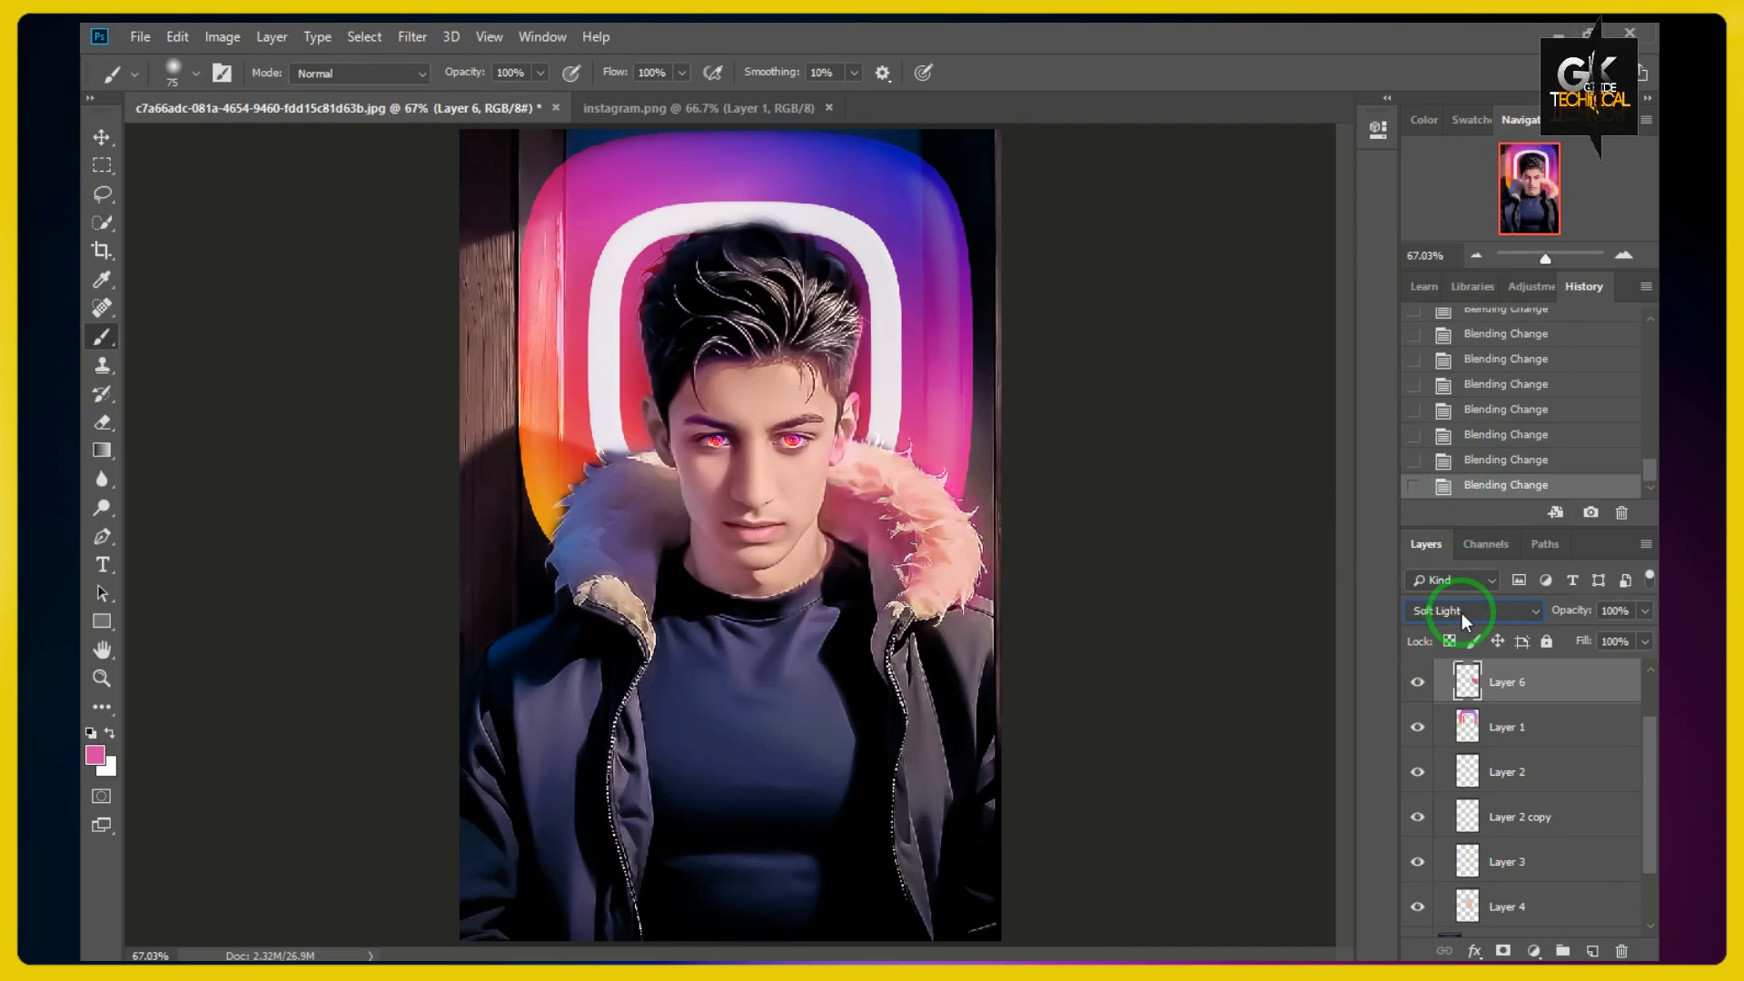
{"action": "scroll", "coordinate": [1463, 614], "scroll_direction": "down", "scroll_amount": 1}
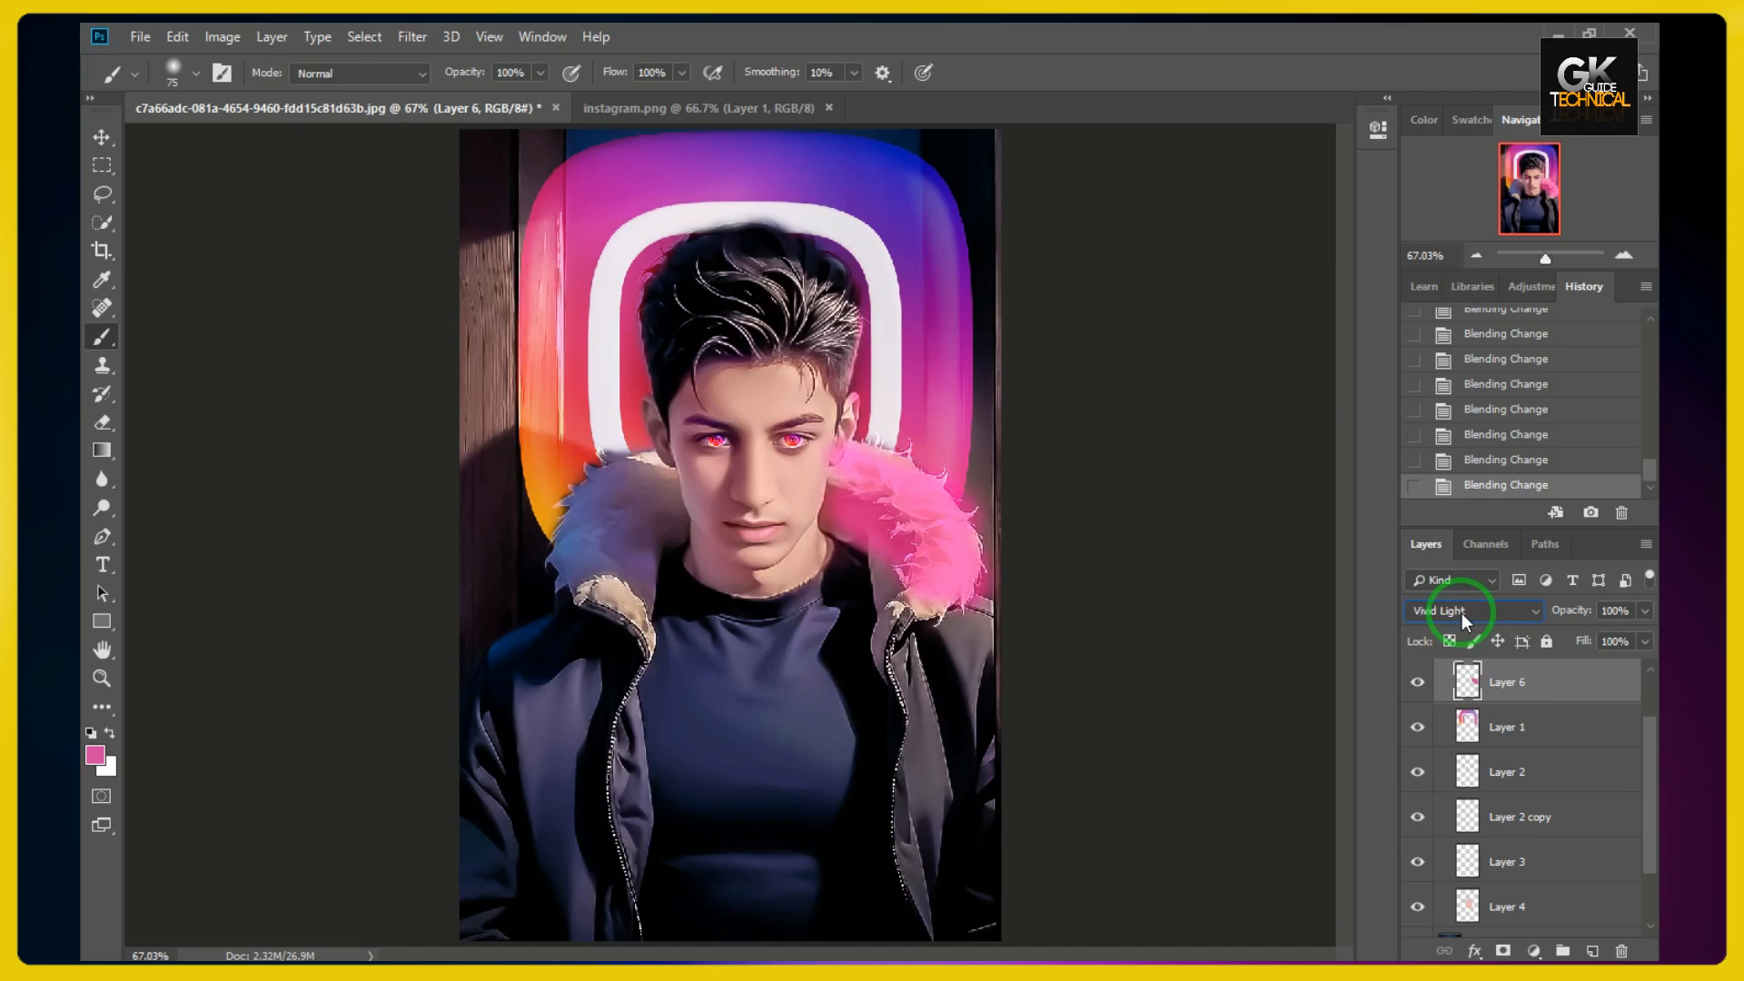
{"action": "scroll", "coordinate": [1463, 613], "scroll_direction": "down", "scroll_amount": 10}
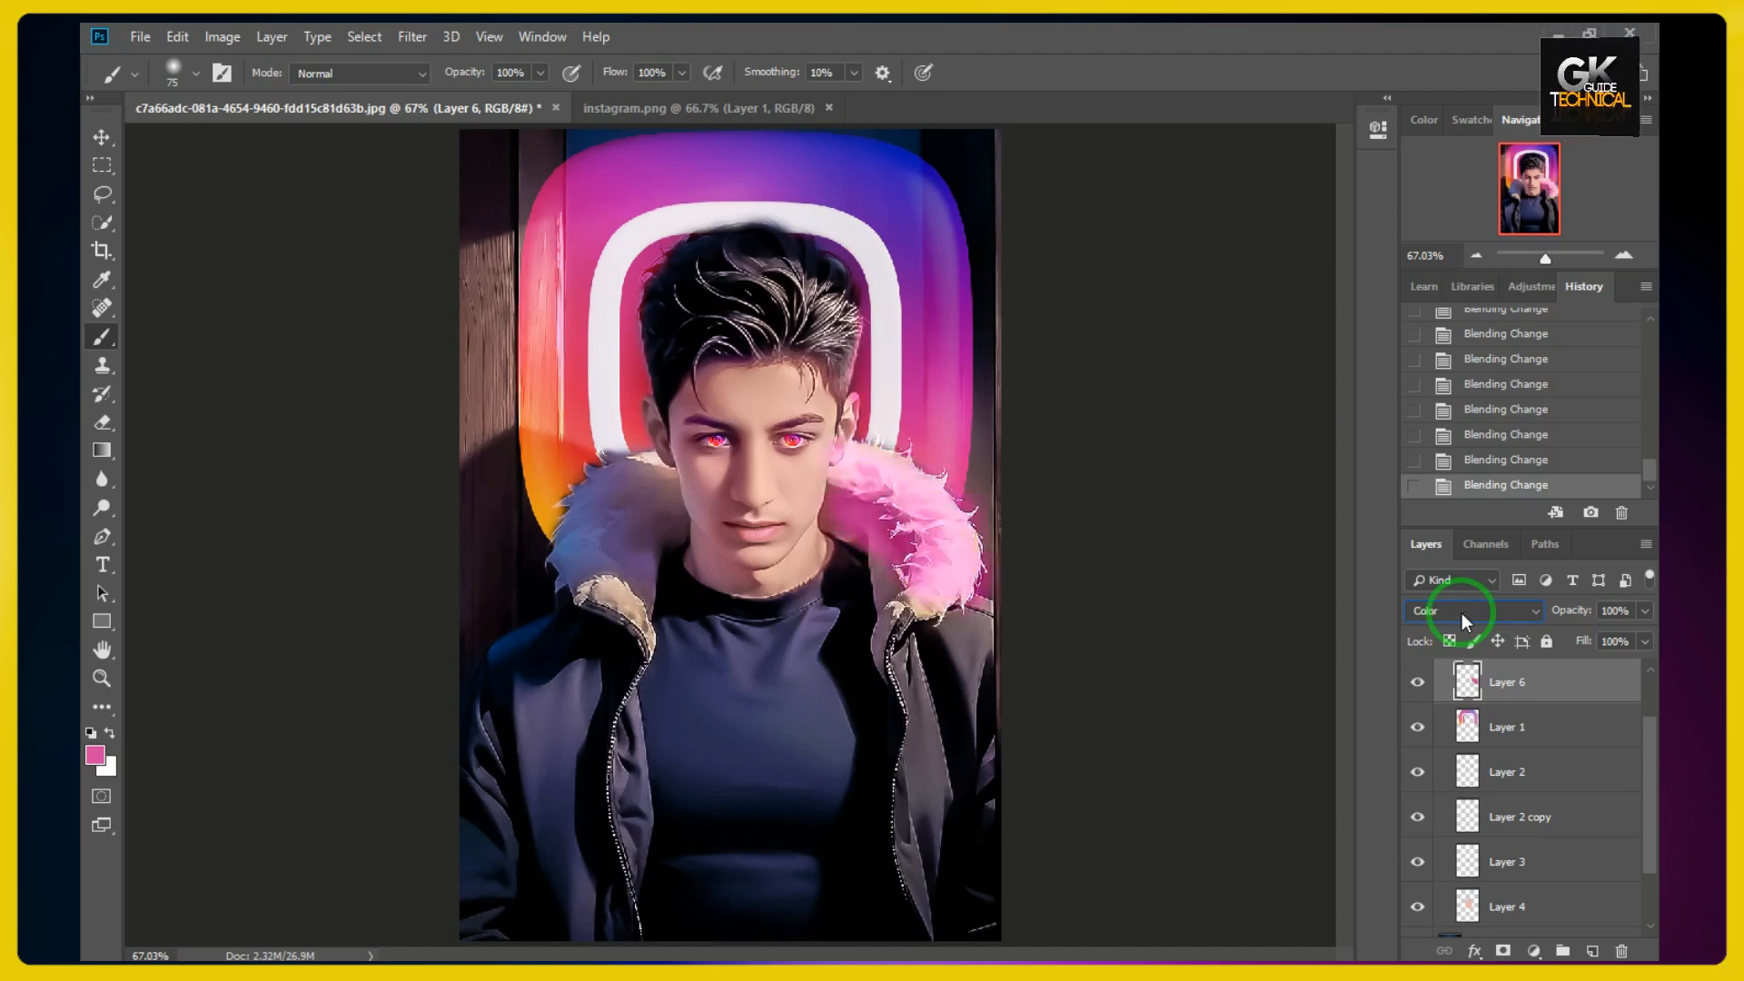
{"action": "scroll", "coordinate": [1462, 613], "scroll_direction": "down", "scroll_amount": 1}
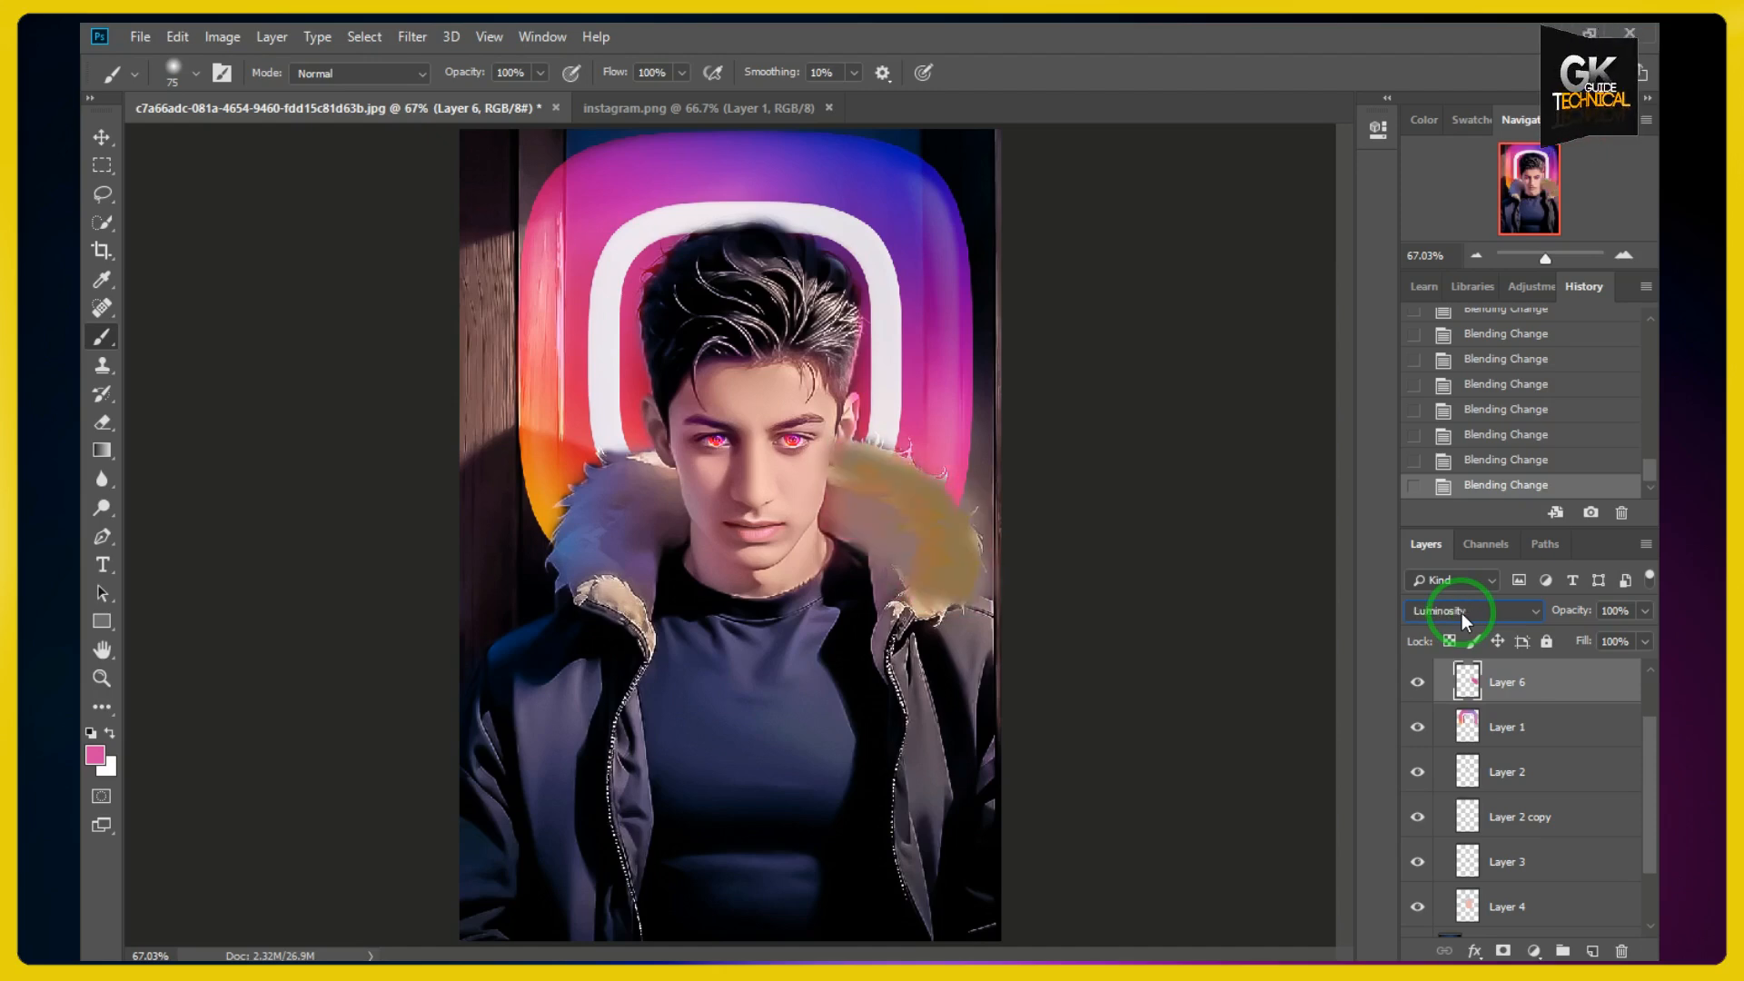
{"action": "scroll", "coordinate": [1462, 613], "scroll_direction": "up", "scroll_amount": 1}
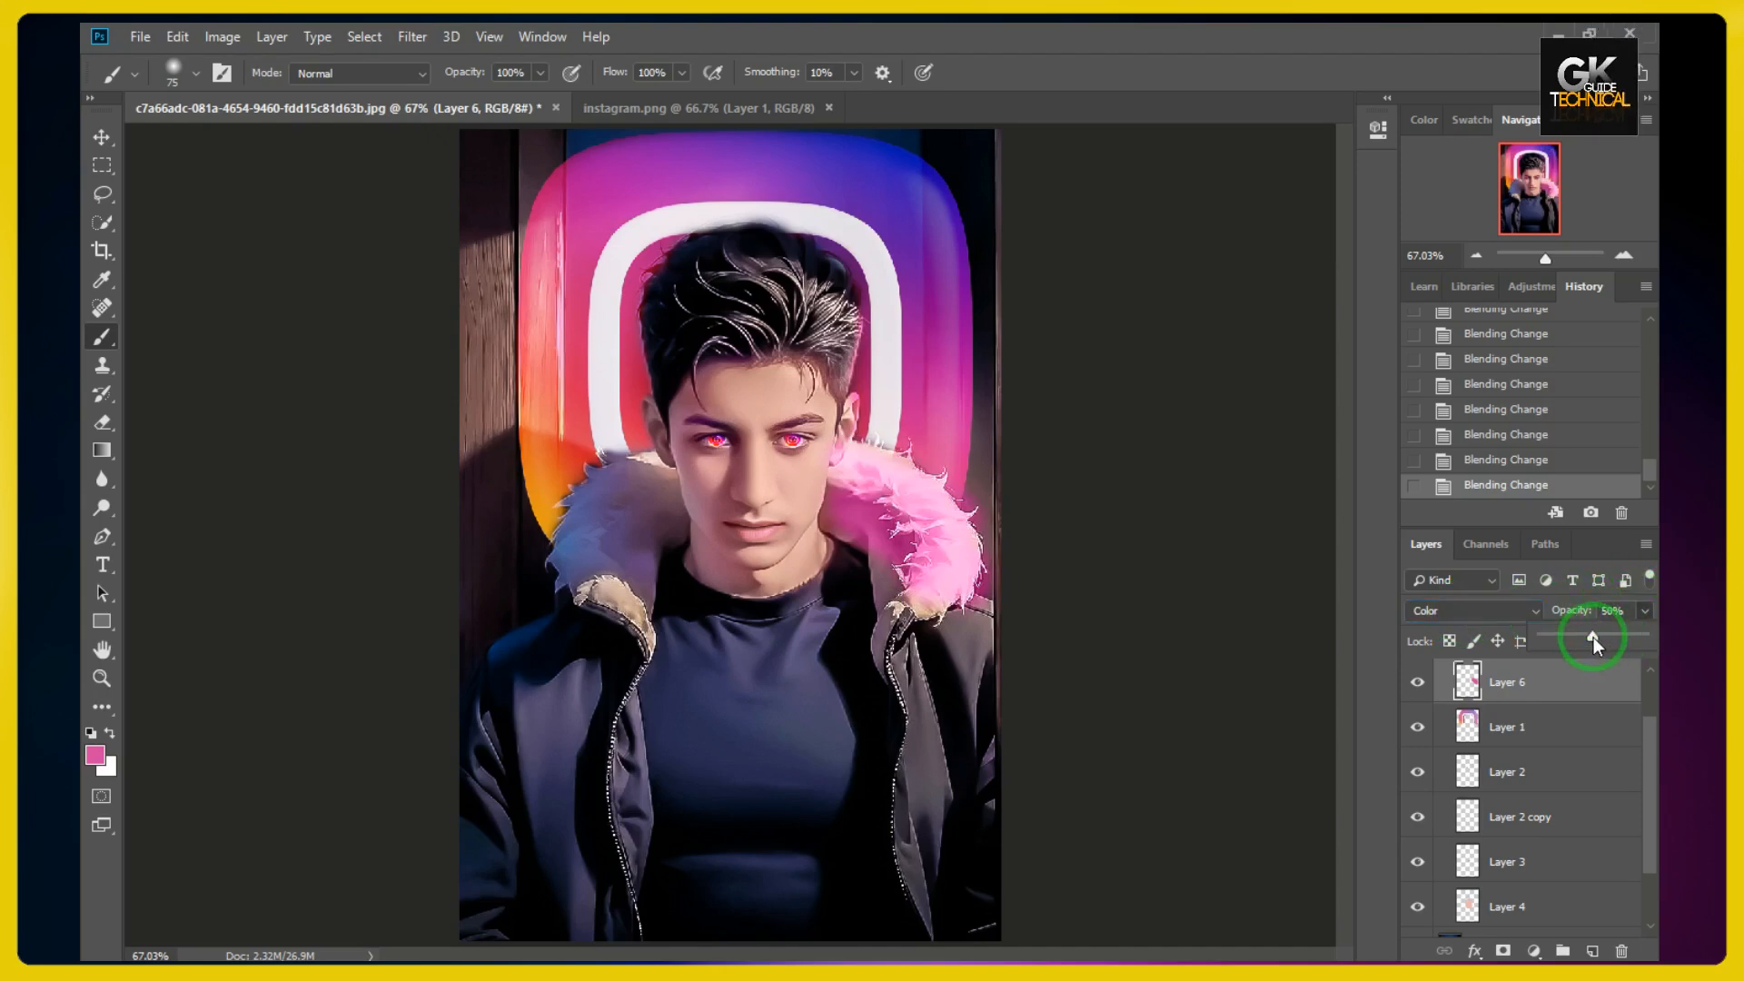
{"action": "left_click_drag", "start_coordinate": [1572, 634], "coordinate": [1580, 634]}
{"action": "left_click", "coordinate": [1132, 606]}
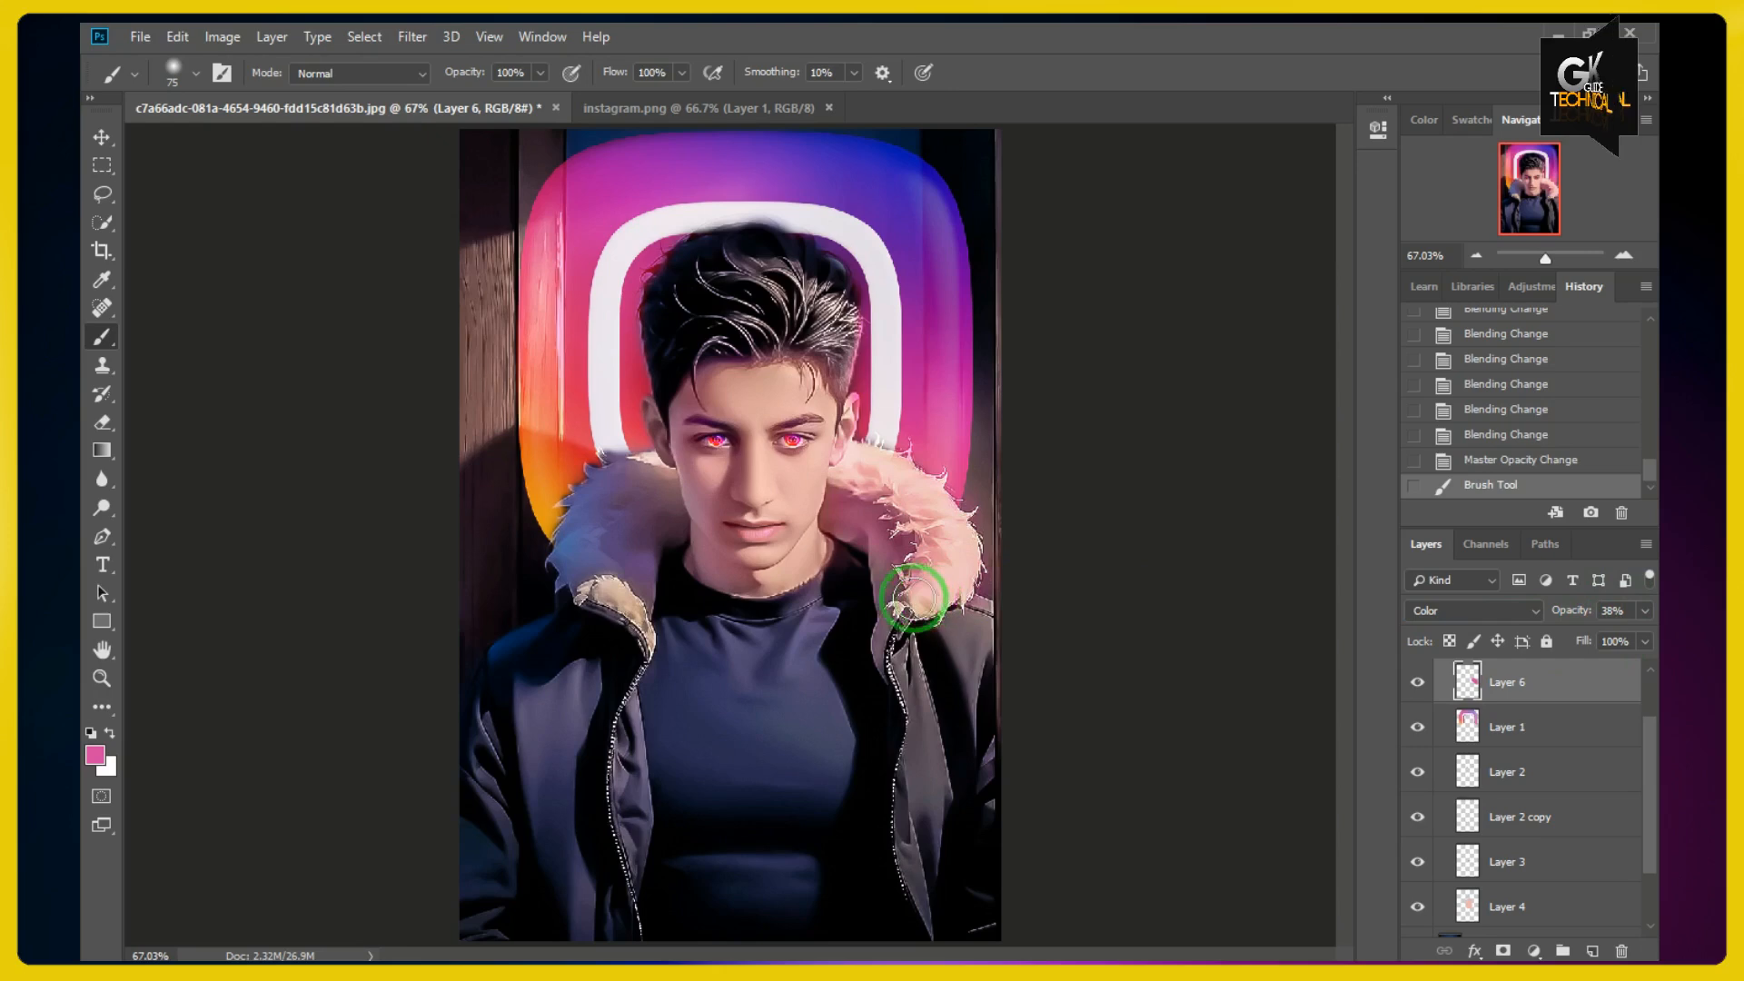
- Extend the pink tint over the collar's lower tip, the jacket beneath it and the image's right edge
{"action": "left_click_drag", "start_coordinate": [910, 609], "coordinate": [968, 562]}
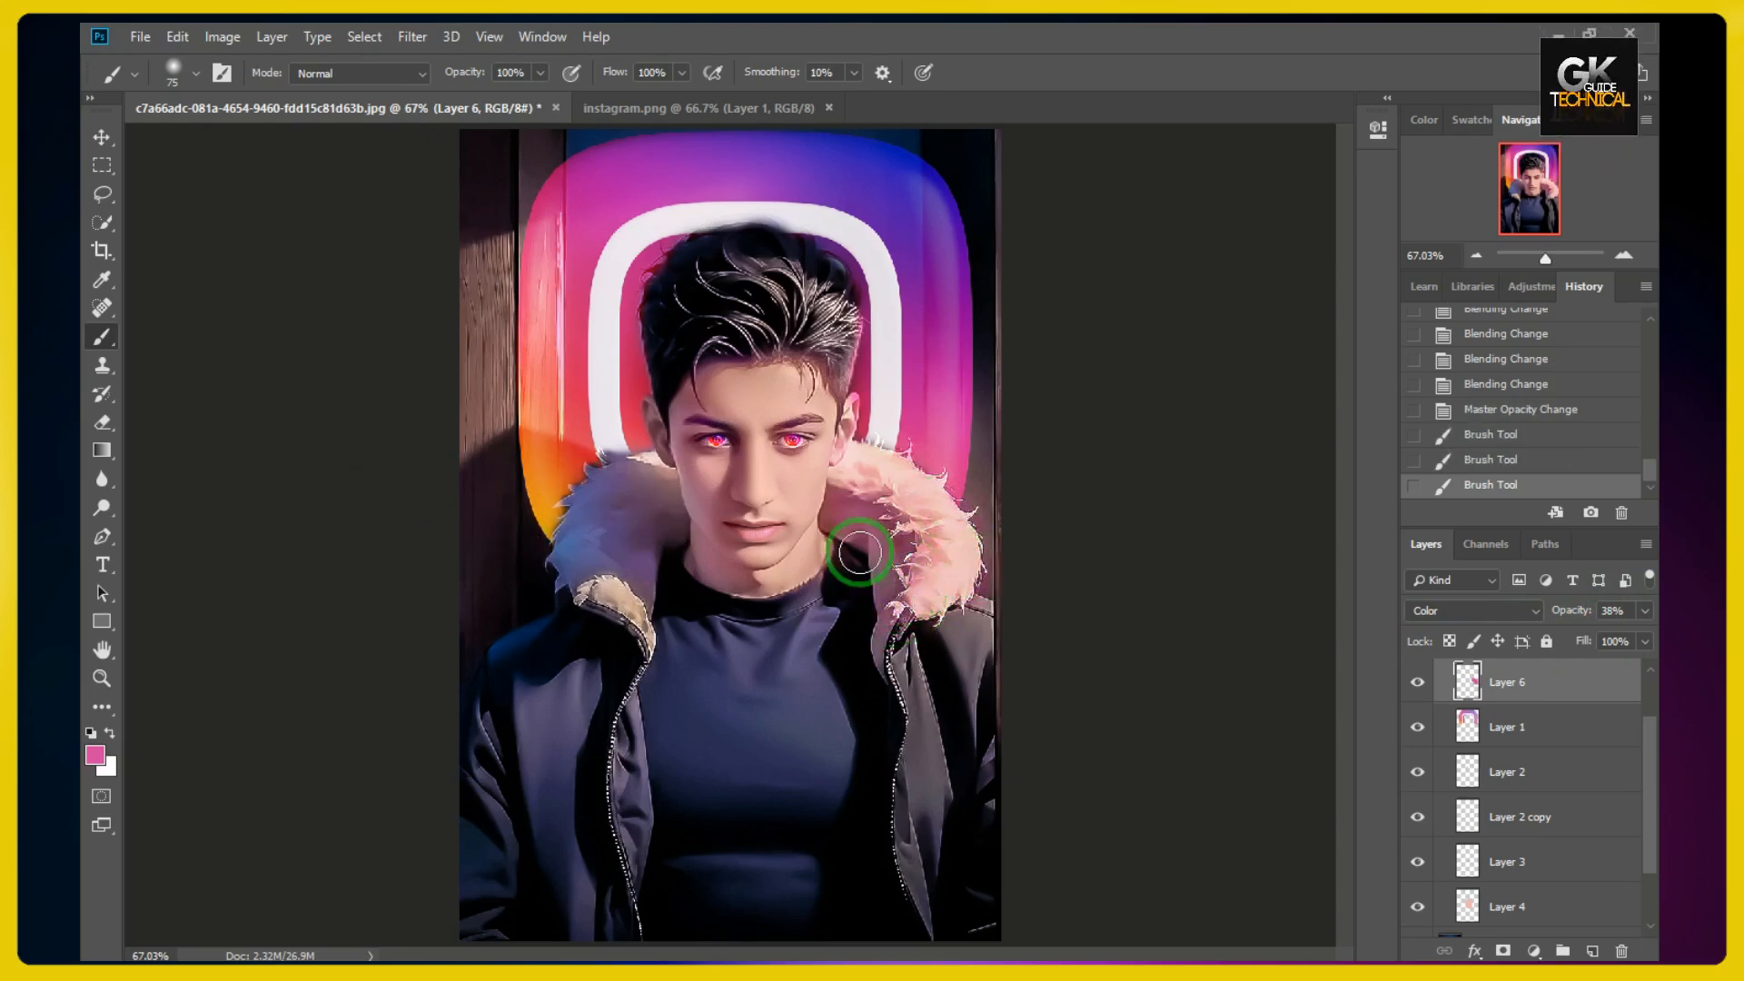
{"action": "mouse_move", "coordinate": [991, 640]}
{"action": "left_mouse_down"}
{"action": "mouse_move", "coordinate": [967, 672]}
{"action": "mouse_move", "coordinate": [984, 872]}
{"action": "mouse_move", "coordinate": [956, 685]}
{"action": "mouse_move", "coordinate": [958, 827]}
{"action": "mouse_move", "coordinate": [927, 752]}
{"action": "mouse_move", "coordinate": [911, 805]}
{"action": "mouse_move", "coordinate": [896, 603]}
{"action": "left_mouse_up"}
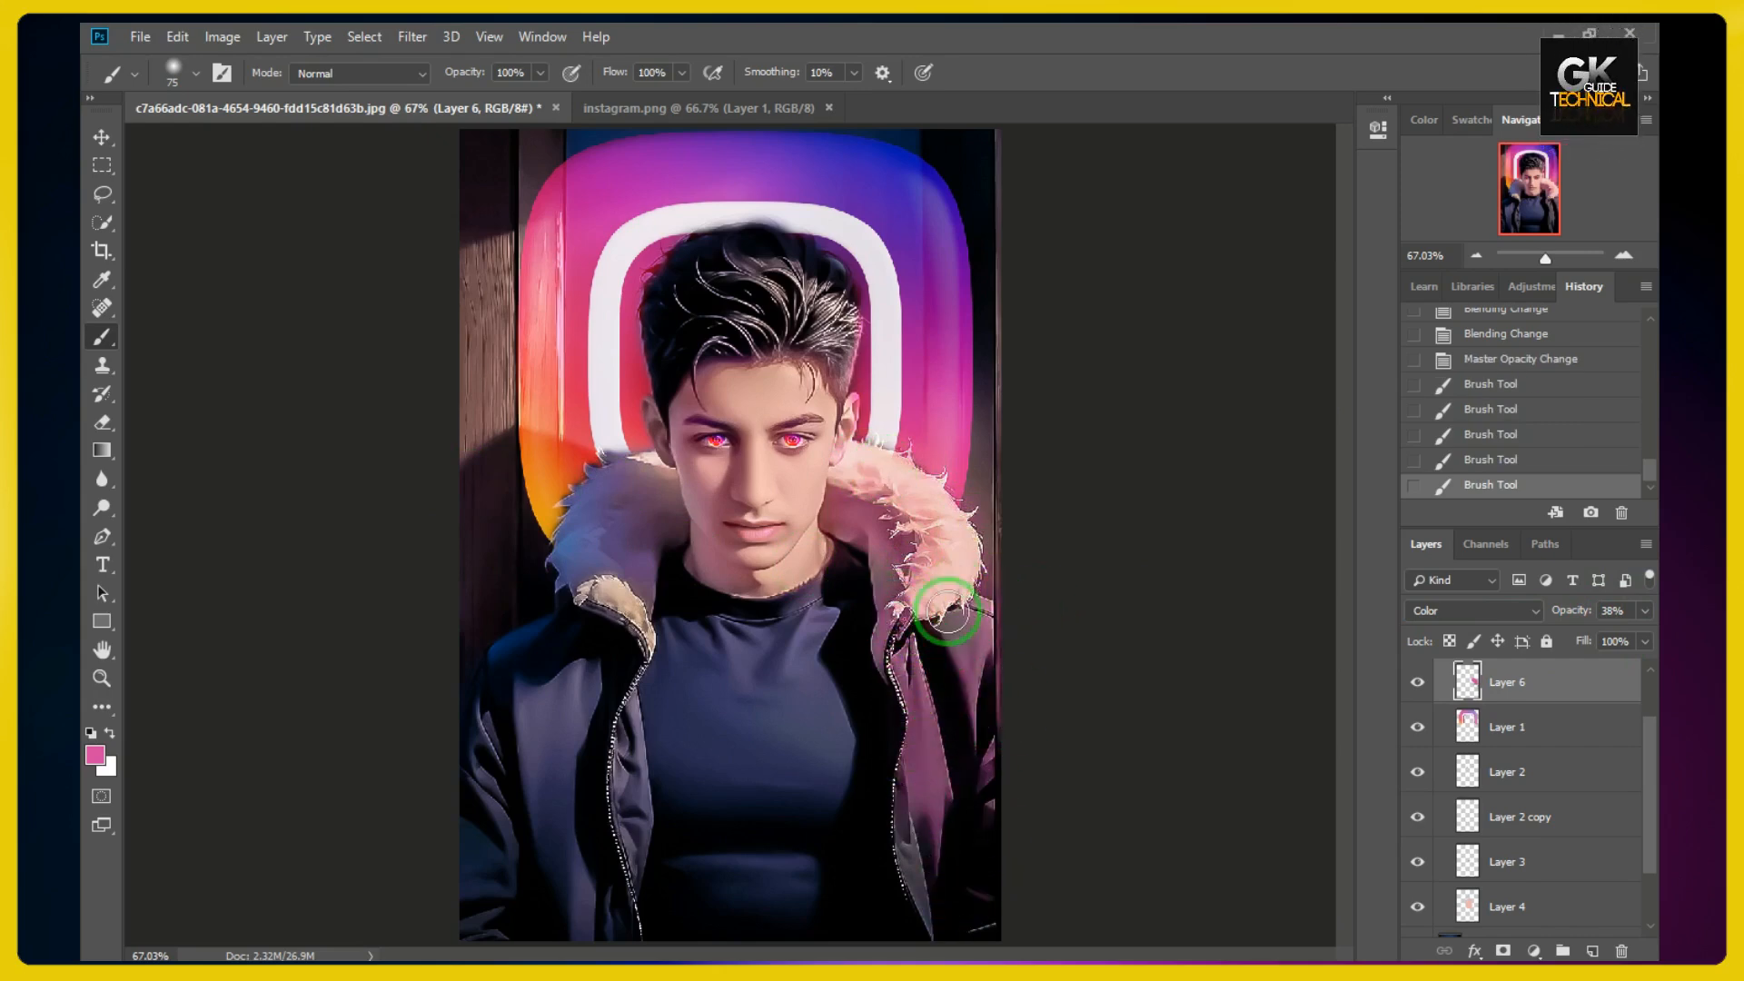
{"action": "mouse_move", "coordinate": [955, 700]}
{"action": "left_mouse_down"}
{"action": "mouse_move", "coordinate": [926, 939]}
{"action": "mouse_move", "coordinate": [993, 763]}
{"action": "mouse_move", "coordinate": [970, 625]}
{"action": "left_mouse_up"}
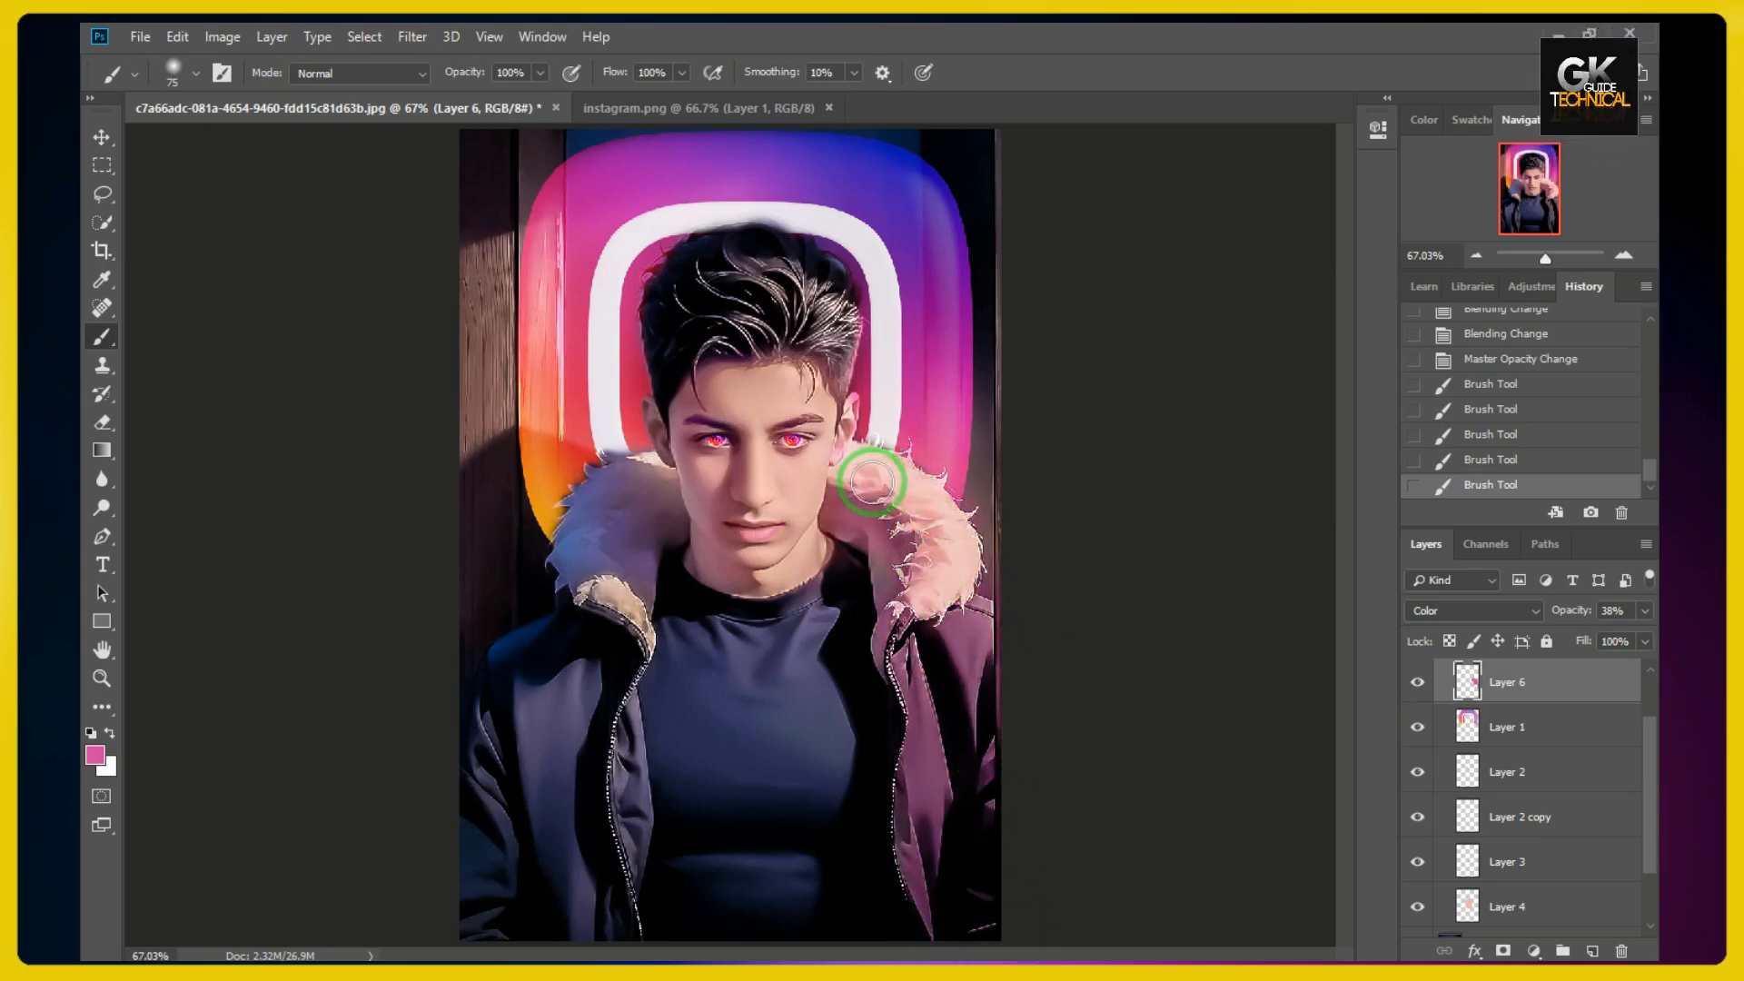
{"action": "left_click_drag", "start_coordinate": [872, 483], "coordinate": [866, 483]}
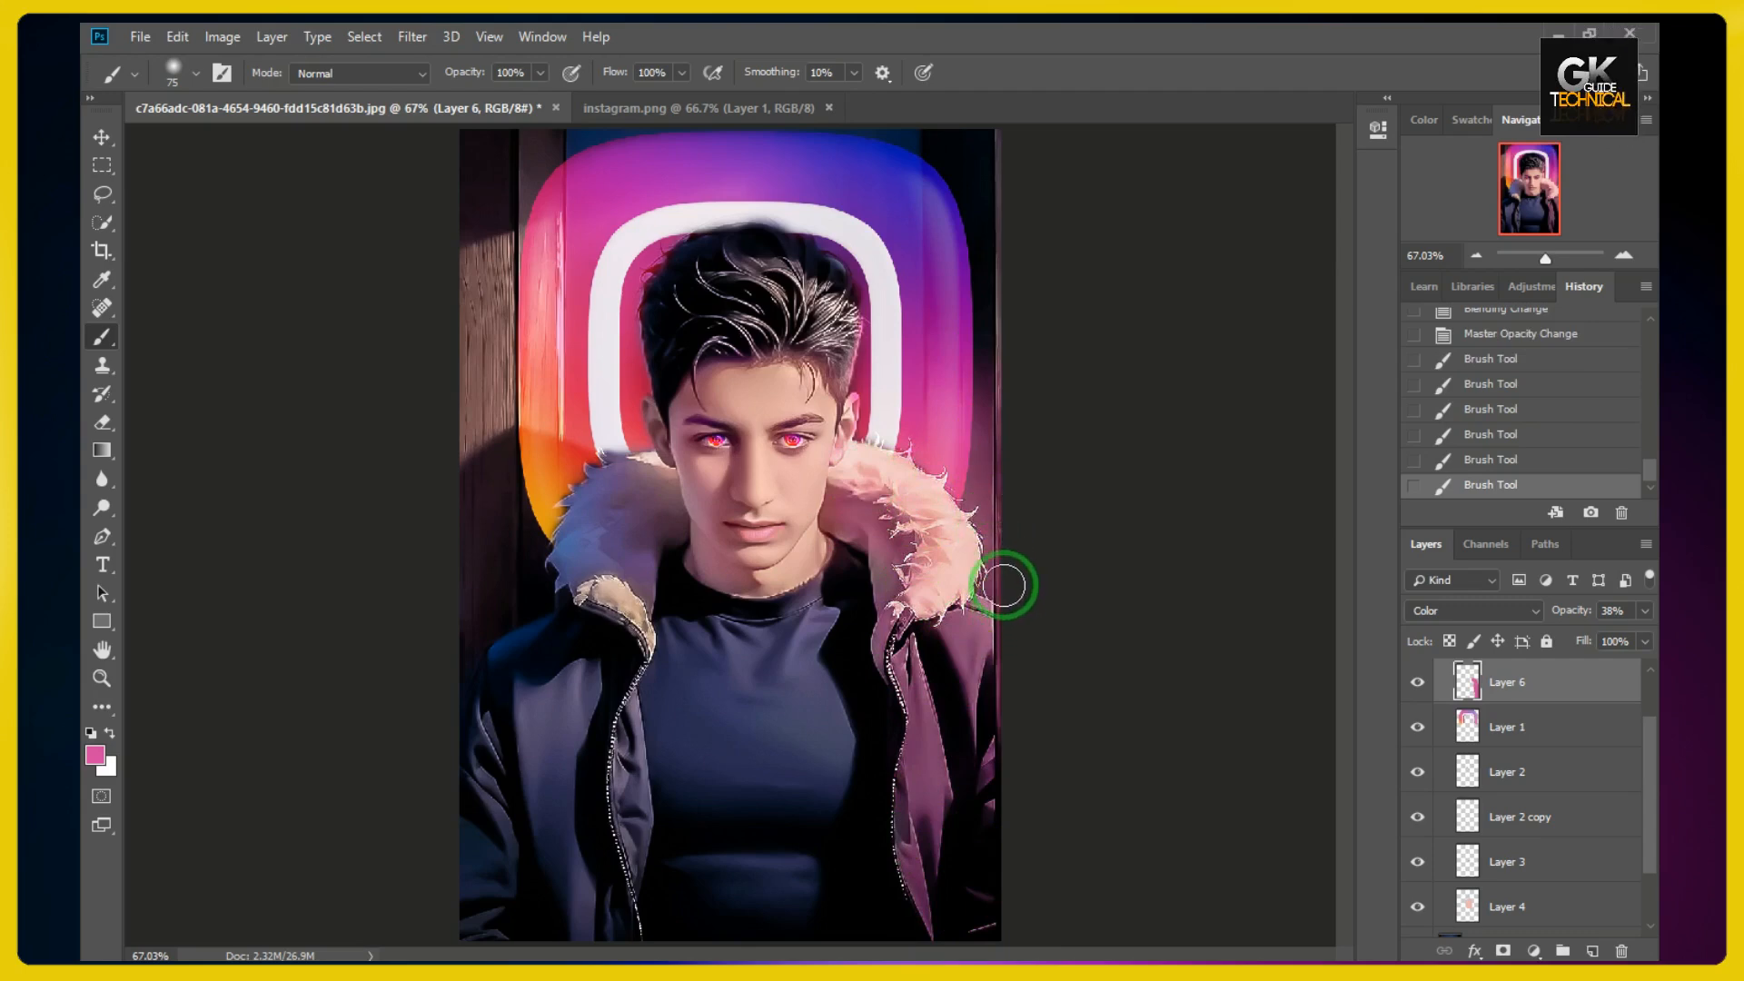
{"action": "mouse_move", "coordinate": [1004, 586]}
{"action": "left_mouse_down"}
{"action": "mouse_move", "coordinate": [990, 415]}
{"action": "mouse_move", "coordinate": [1011, 194]}
{"action": "mouse_move", "coordinate": [1069, 535]}
{"action": "mouse_move", "coordinate": [1038, 568]}
{"action": "mouse_move", "coordinate": [844, 560]}
{"action": "mouse_move", "coordinate": [1018, 584]}
{"action": "left_mouse_up"}
- Enlarge the brush to 291 px and paint a soft pink tint along the photo's left edge
{"action": "right_click", "coordinate": [791, 529]}
{"action": "left_click", "coordinate": [338, 750]}
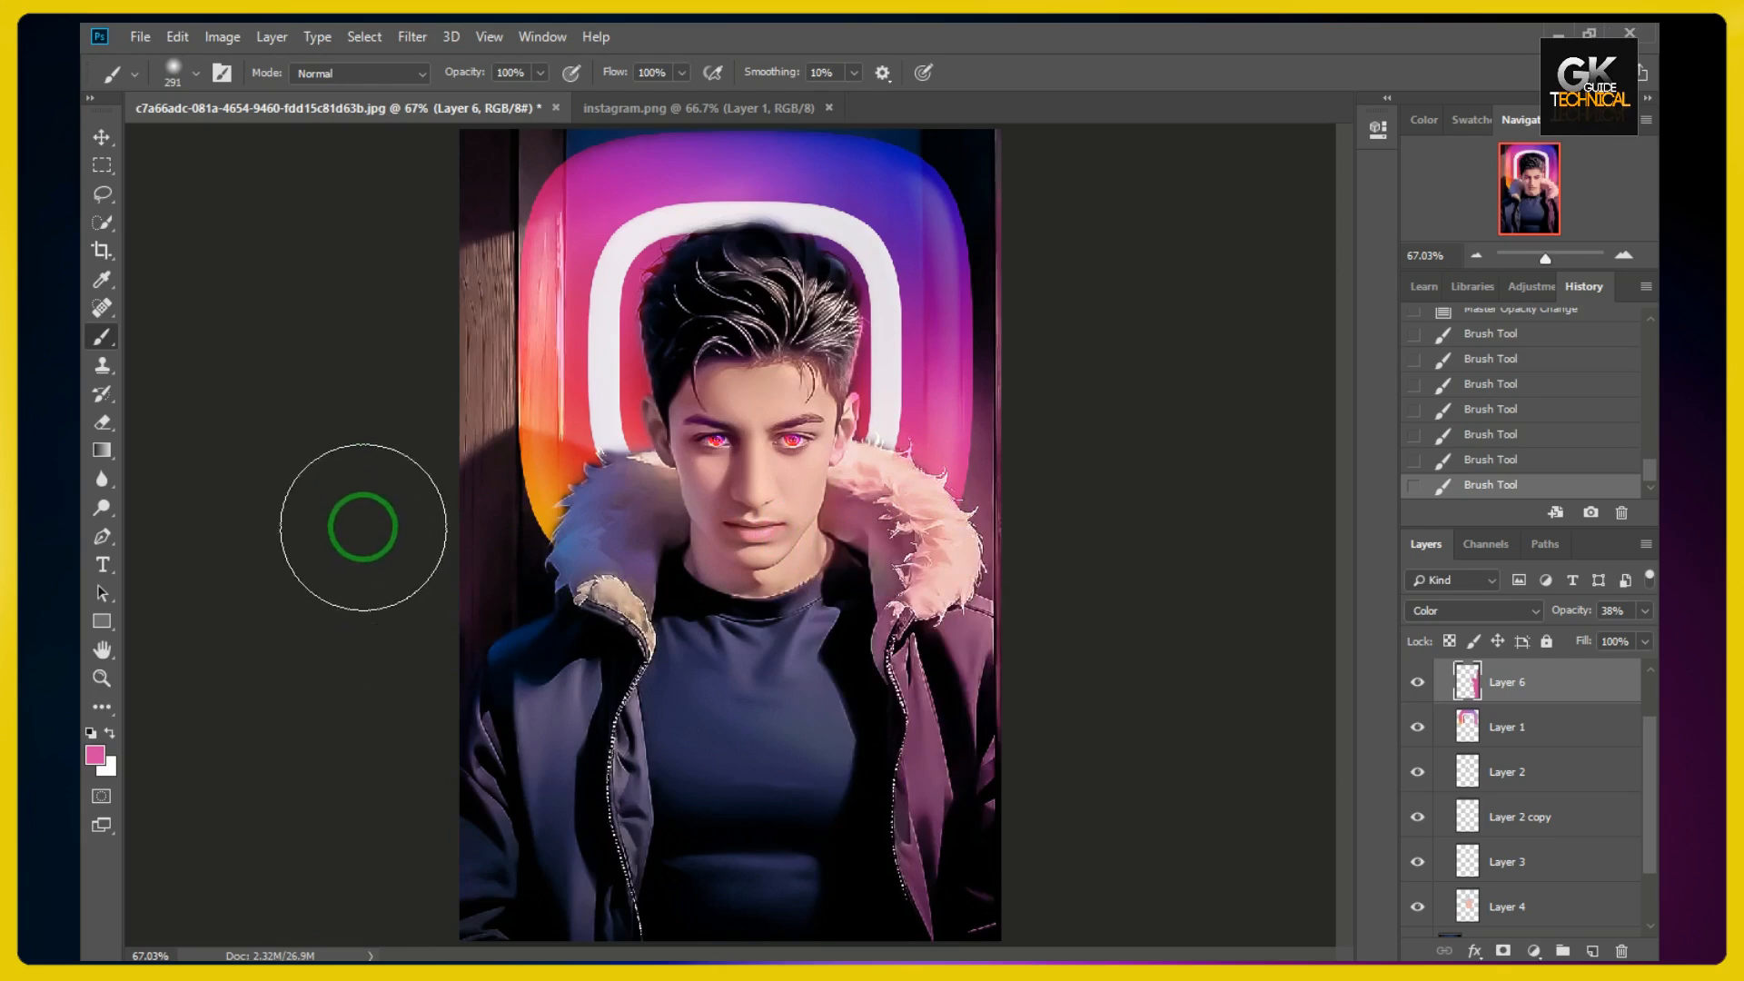
{"action": "left_click_drag", "start_coordinate": [364, 526], "coordinate": [380, 926]}
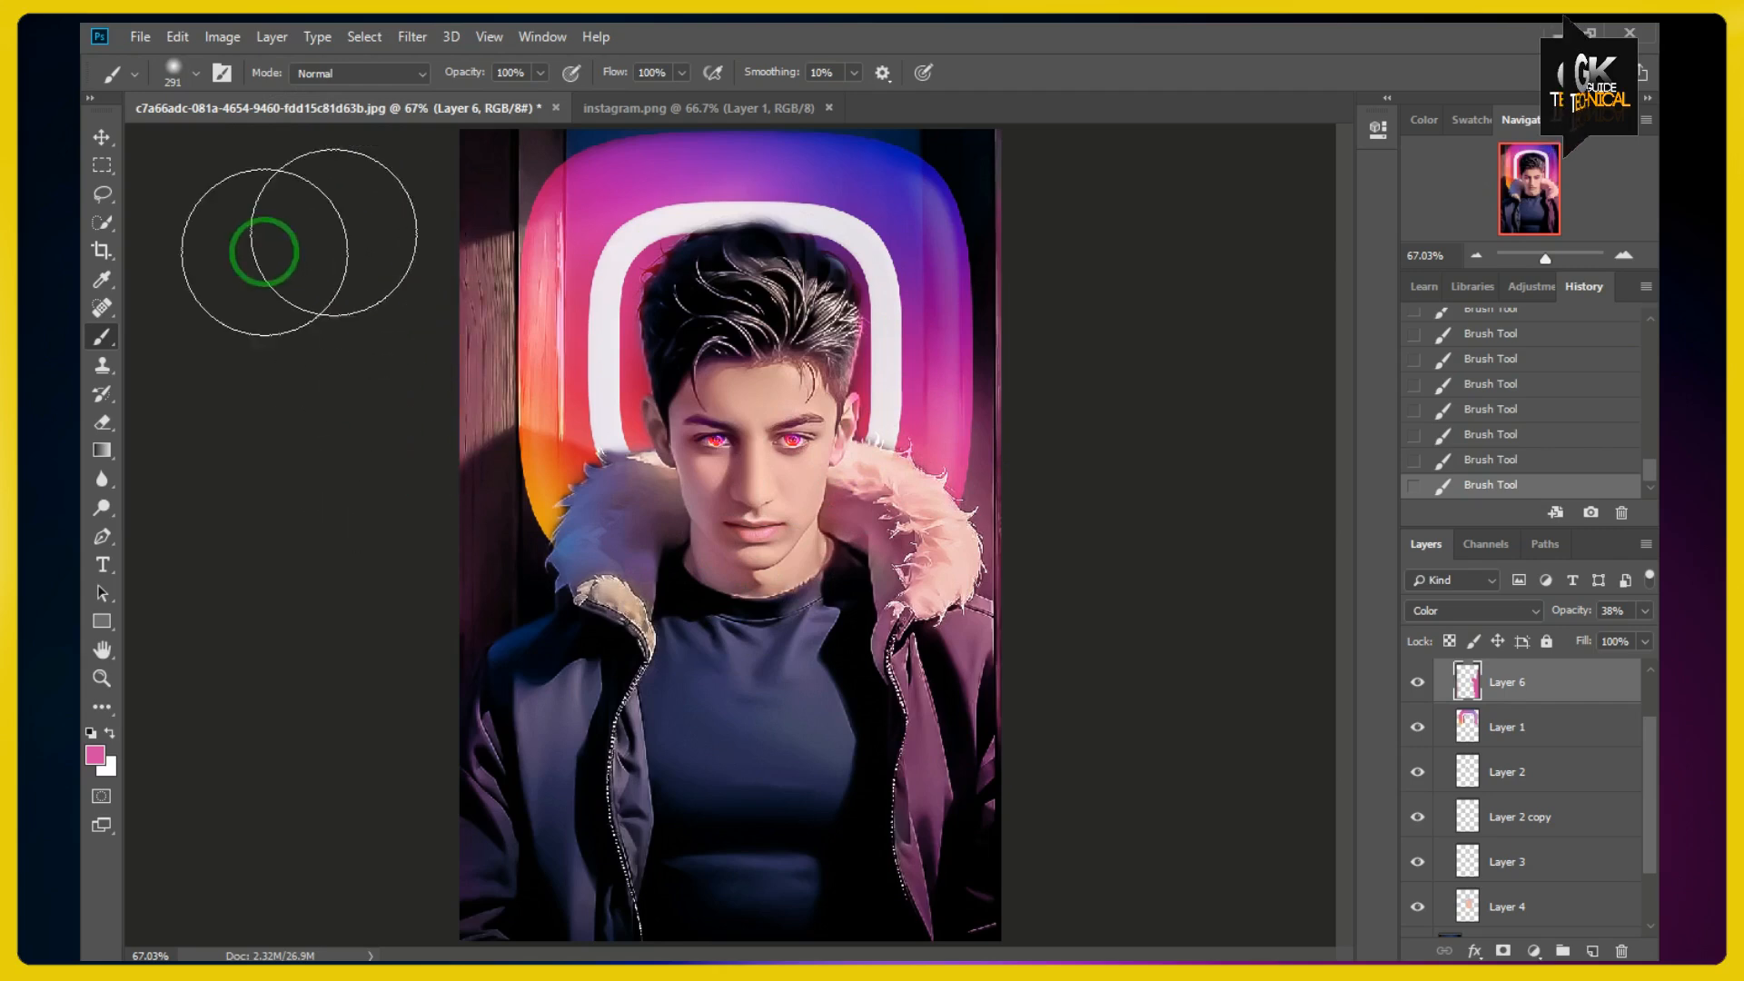
{"action": "left_click", "coordinate": [102, 138]}
{"action": "key", "text": "ctrl+t"}
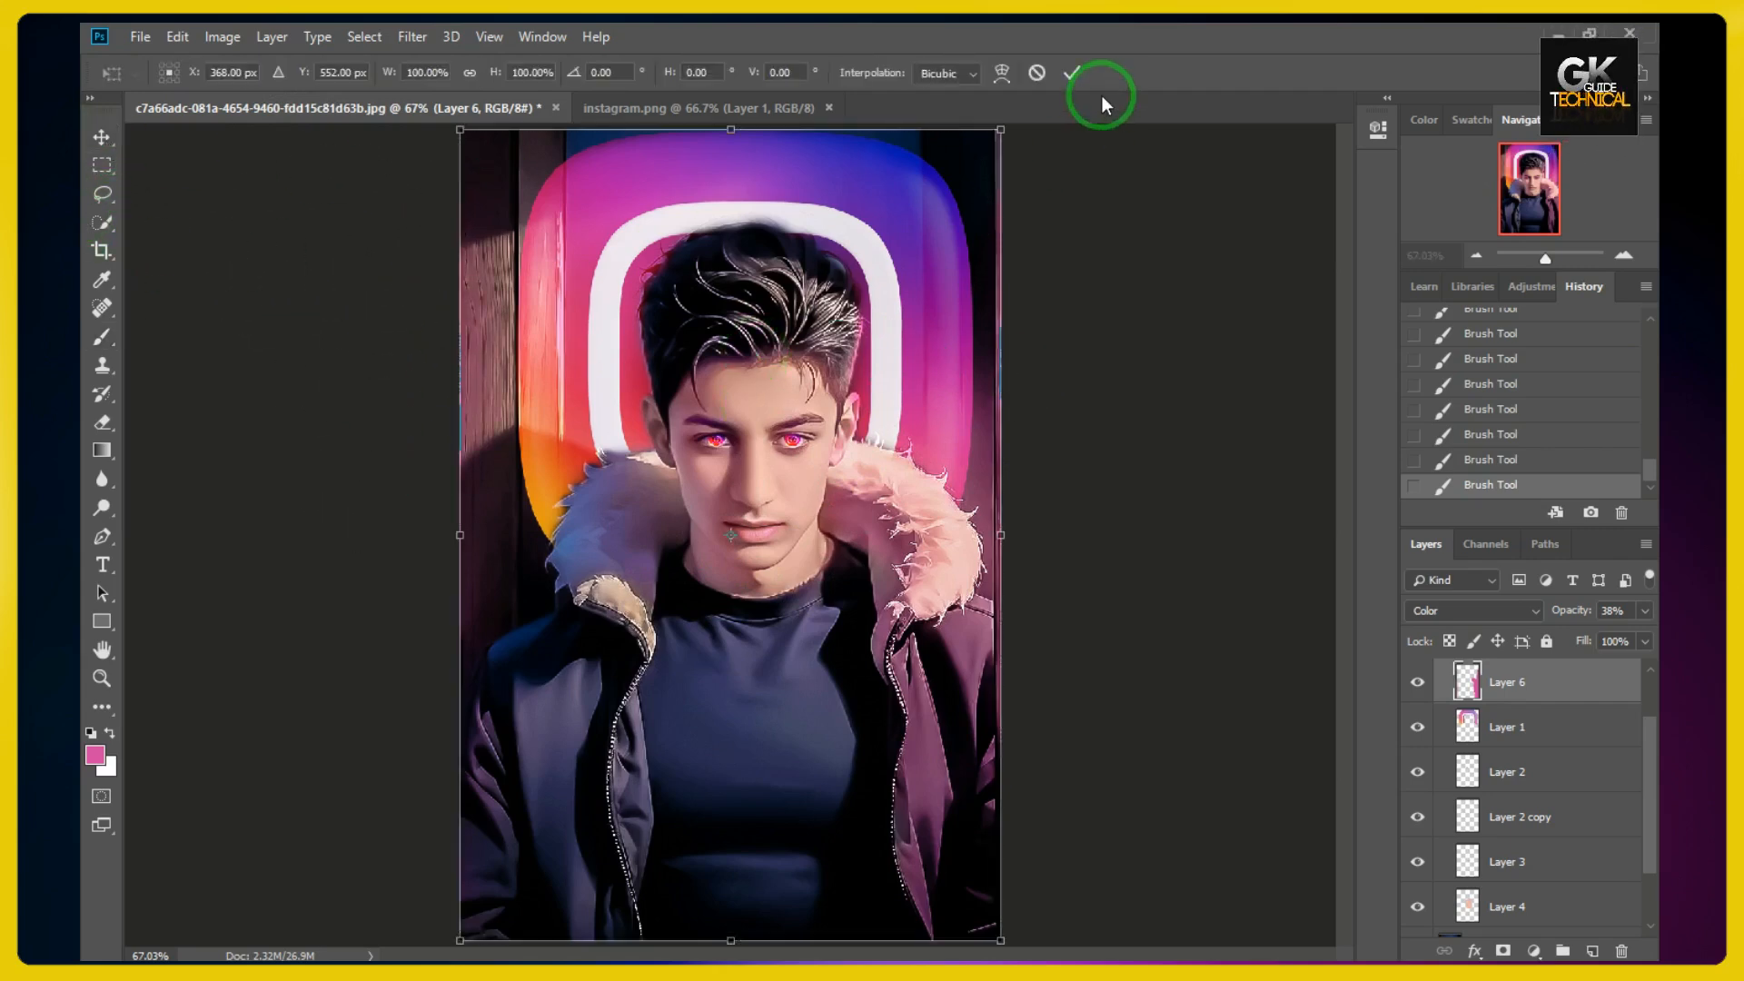
{"action": "left_click", "coordinate": [1073, 72]}
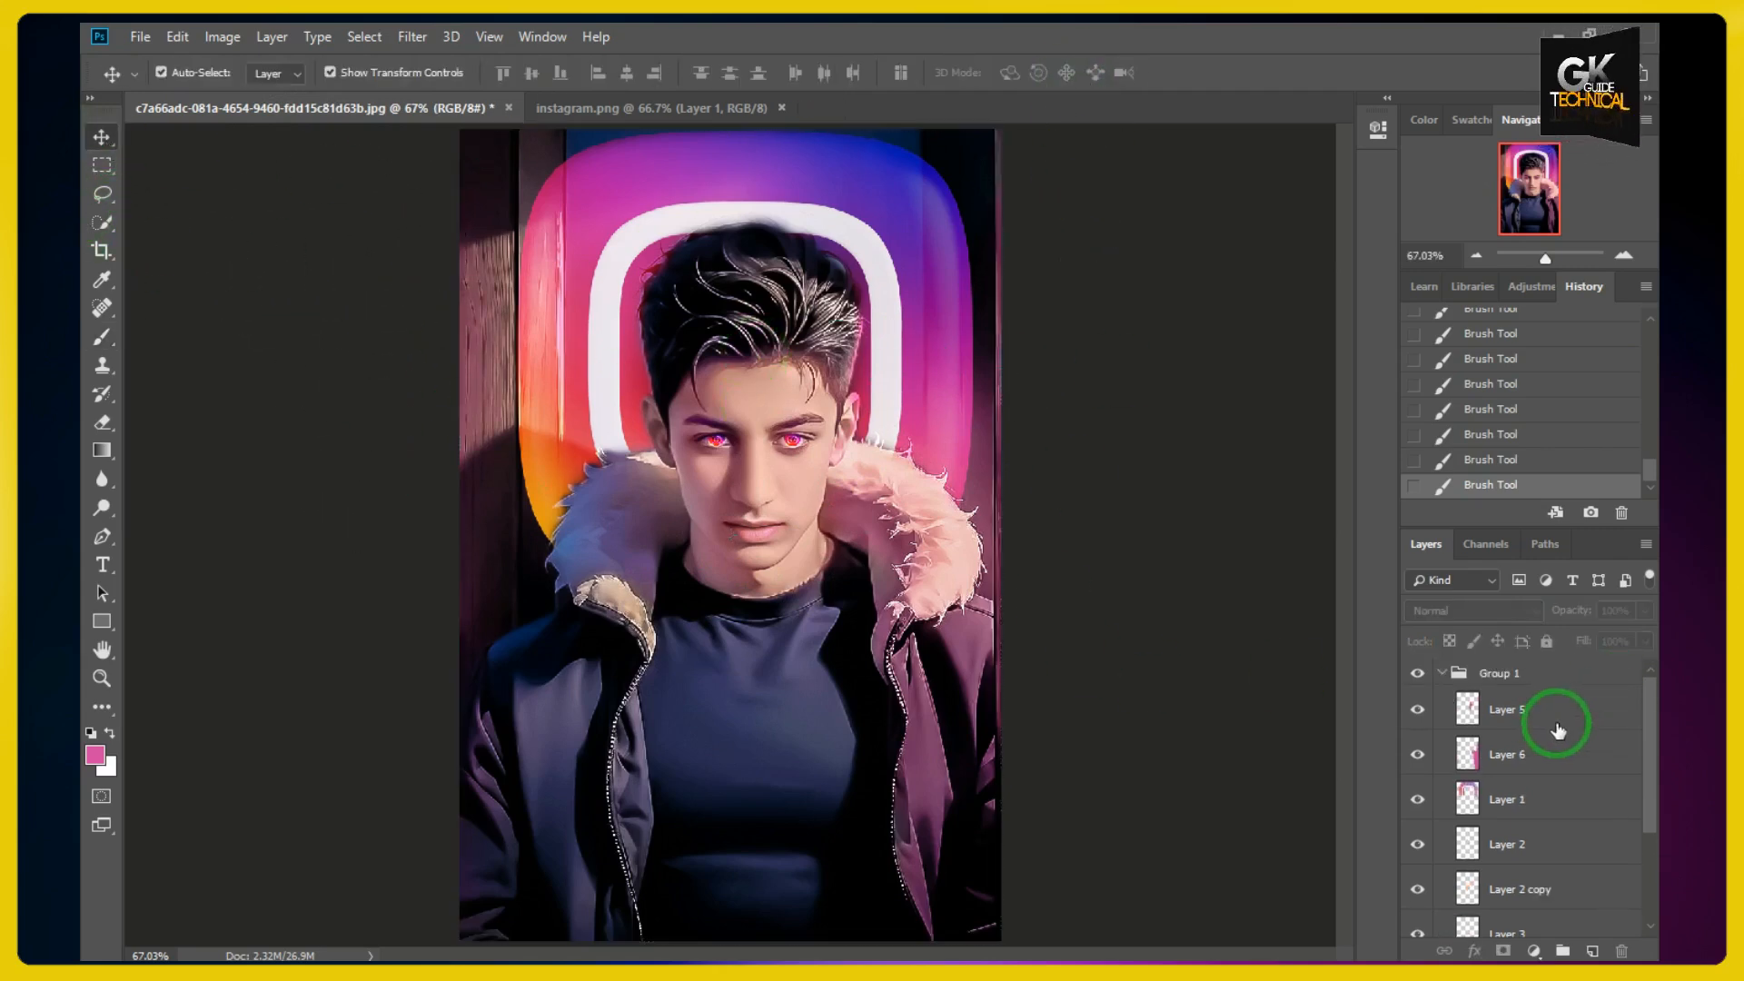
- Move Layer 0 copy into Group 1 and collapse the group
{"action": "scroll", "coordinate": [1464, 779], "scroll_direction": "down", "scroll_amount": 3}
{"action": "left_click_drag", "start_coordinate": [1450, 880], "coordinate": [1510, 840]}
{"action": "scroll", "coordinate": [1456, 809], "scroll_direction": "up", "scroll_amount": 3}
{"action": "left_click", "coordinate": [1433, 682]}
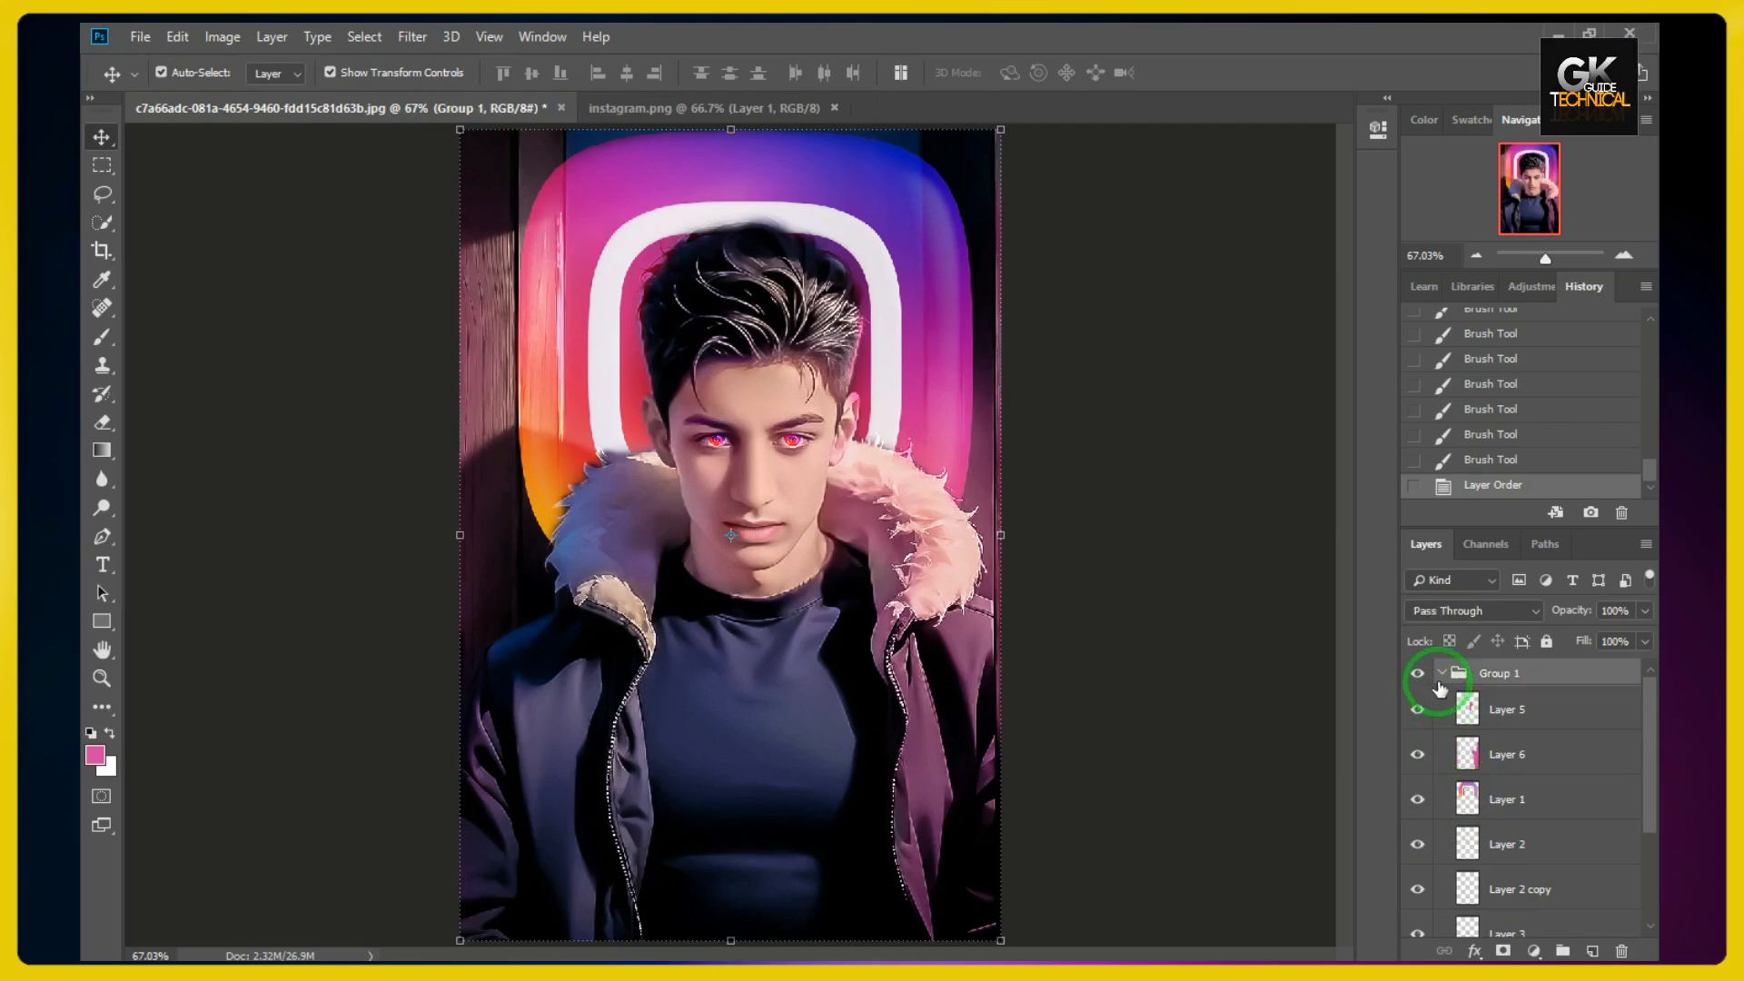
{"action": "left_click", "coordinate": [1439, 674]}
- Toggle Group 1's visibility to compare the edited portrait with the original
{"action": "left_click", "coordinate": [1418, 675]}
{"action": "left_click", "coordinate": [1418, 675]}
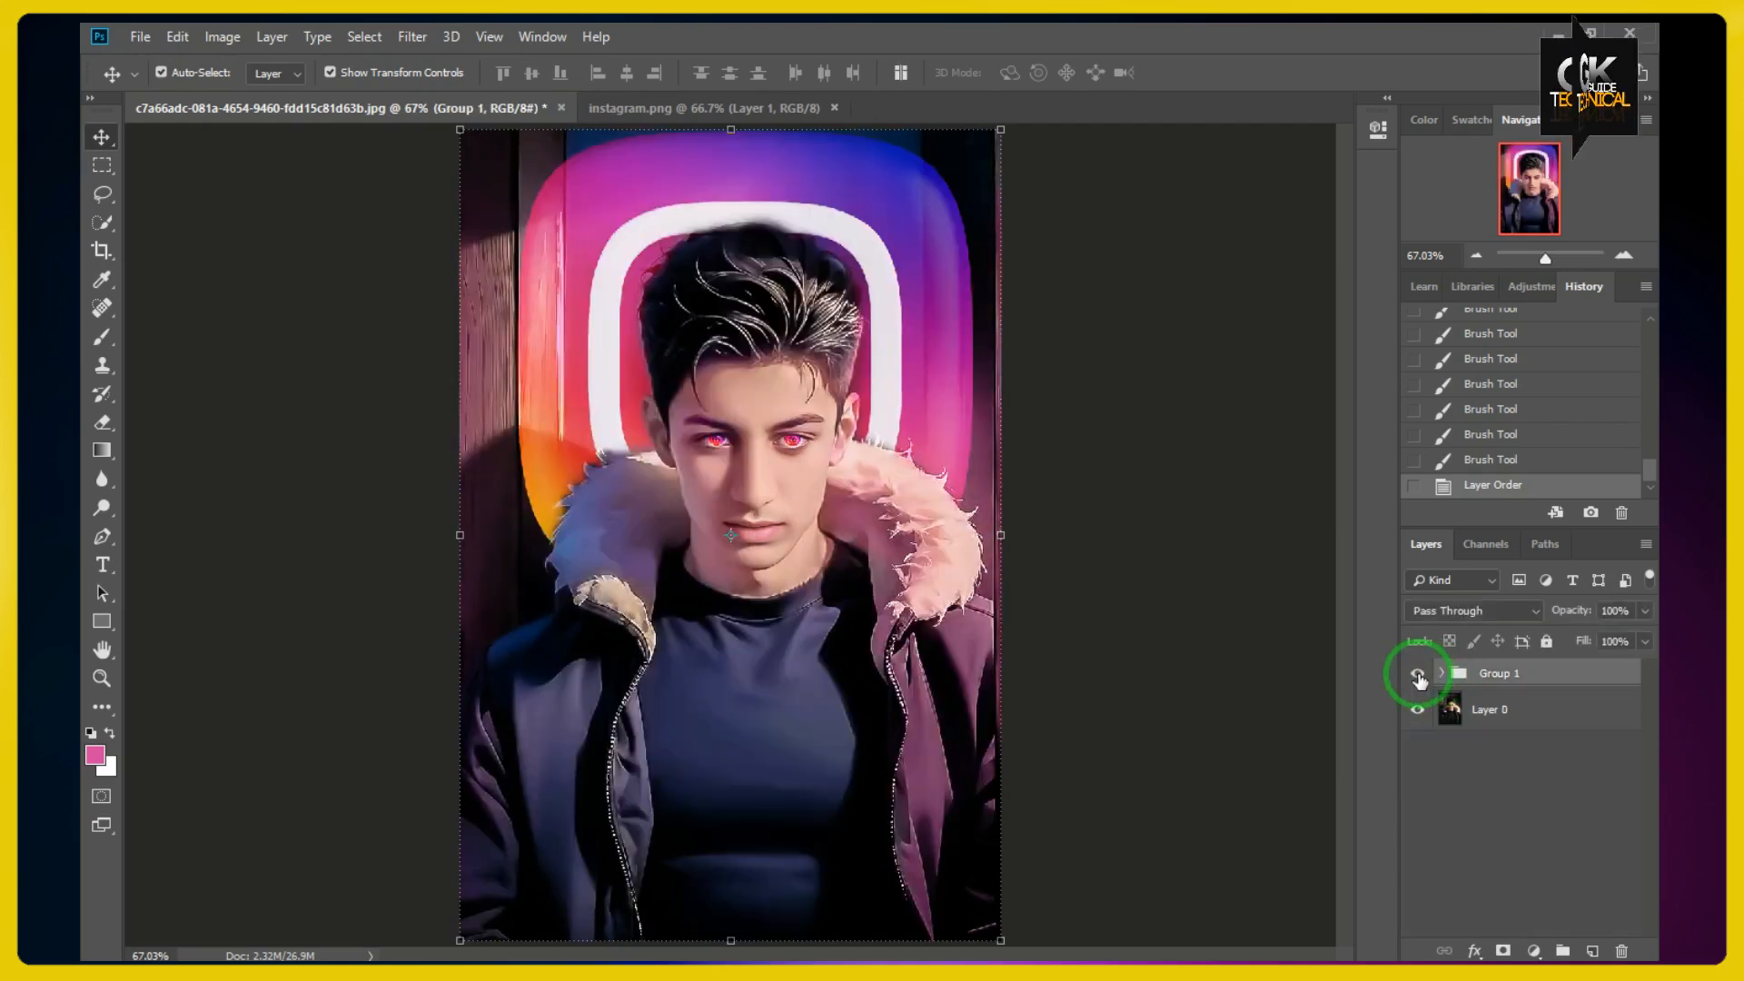
{"action": "left_click", "coordinate": [1418, 676]}
{"action": "left_click", "coordinate": [1417, 677]}
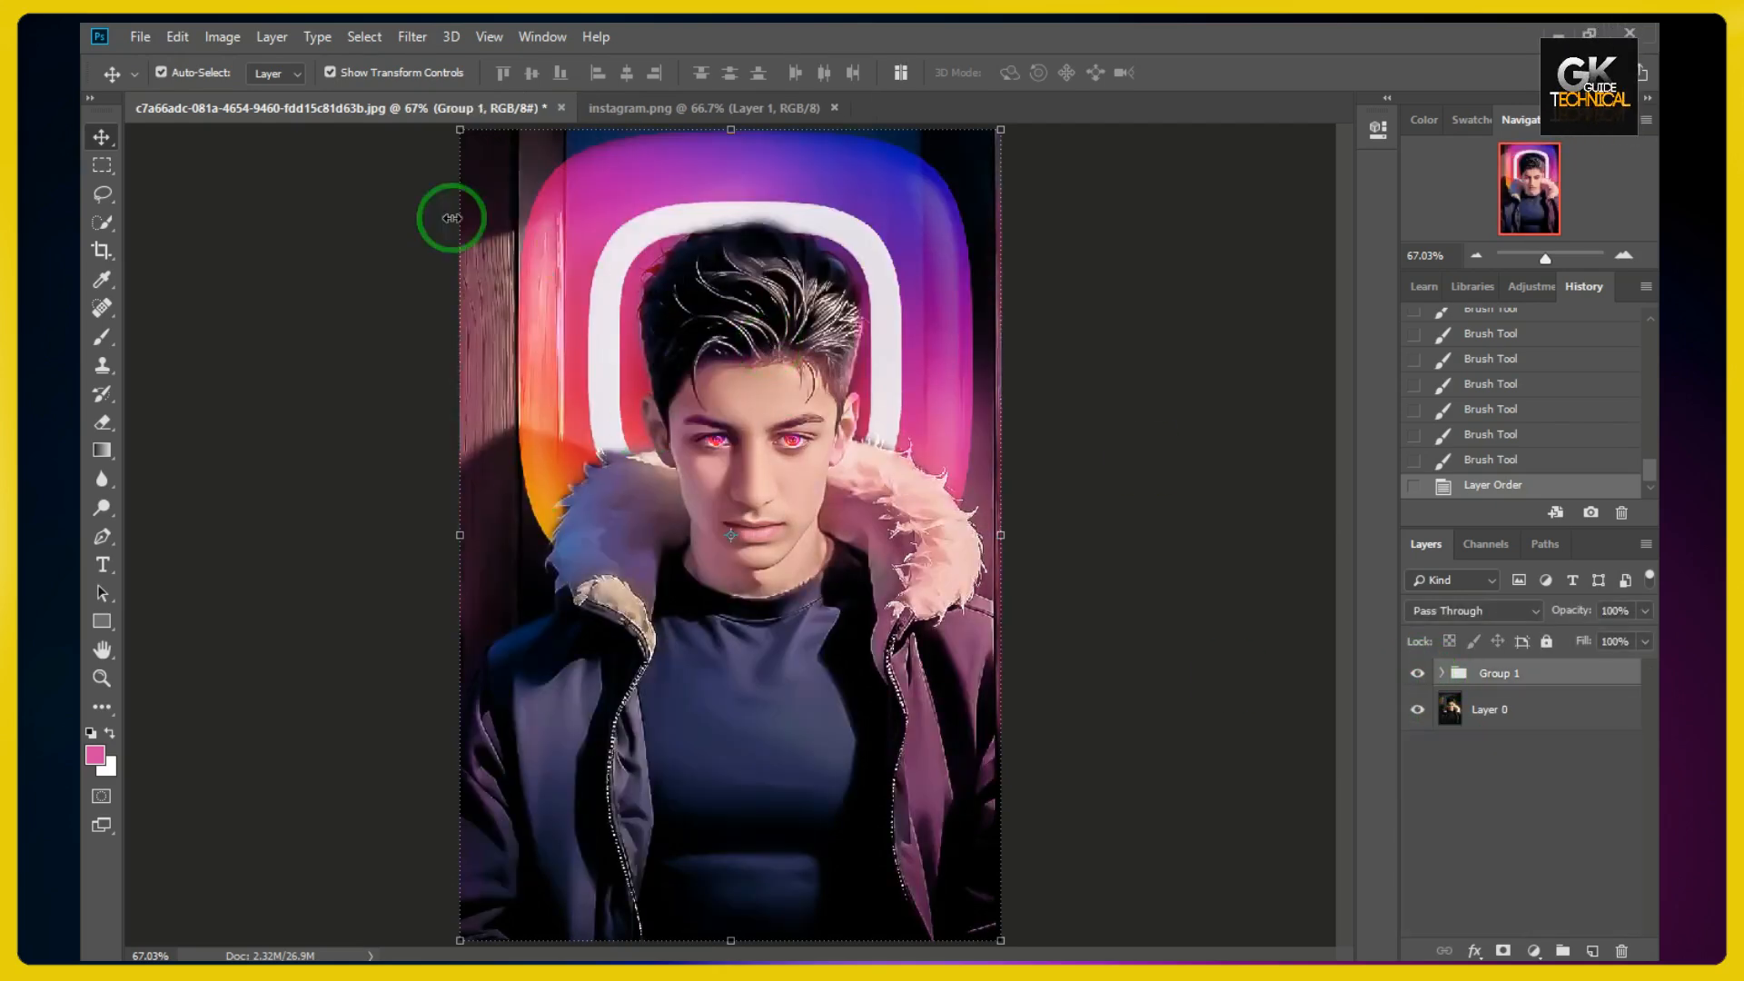
- Save a copy of the portrait to the Desktop as a PNG named YU
{"action": "left_click", "coordinate": [144, 40]}
{"action": "left_click", "coordinate": [204, 281]}
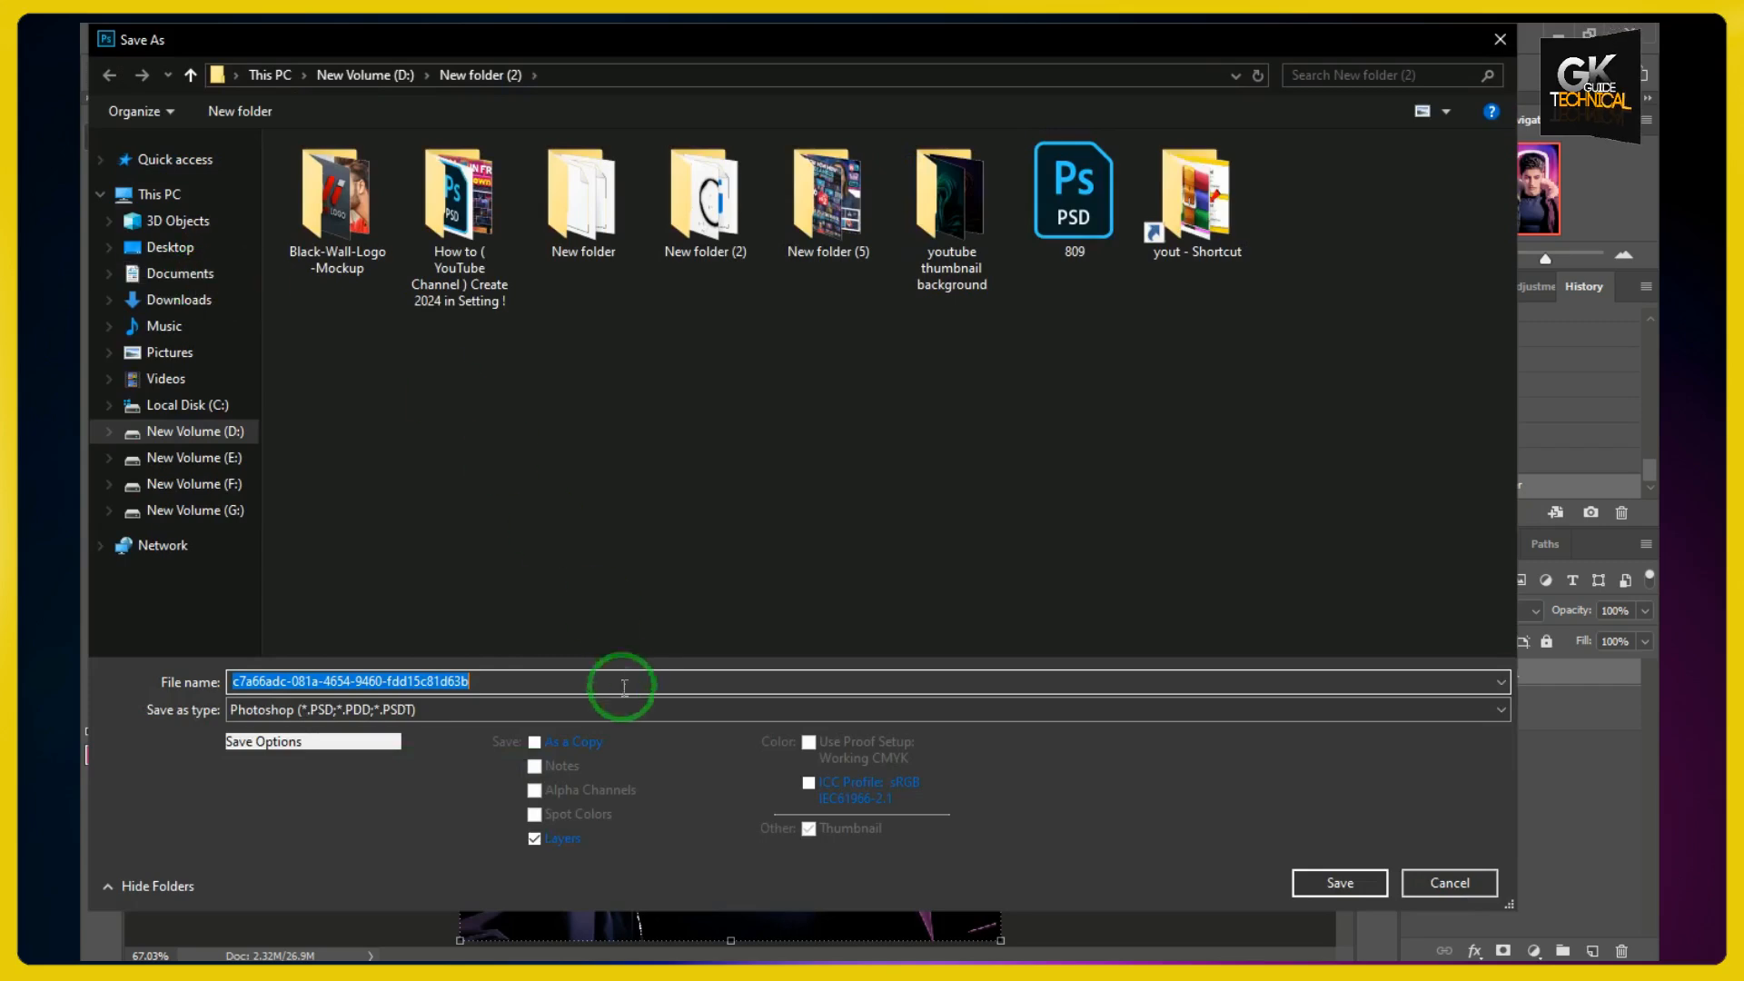
{"action": "left_click", "coordinate": [617, 712]}
{"action": "left_click", "coordinate": [281, 622]}
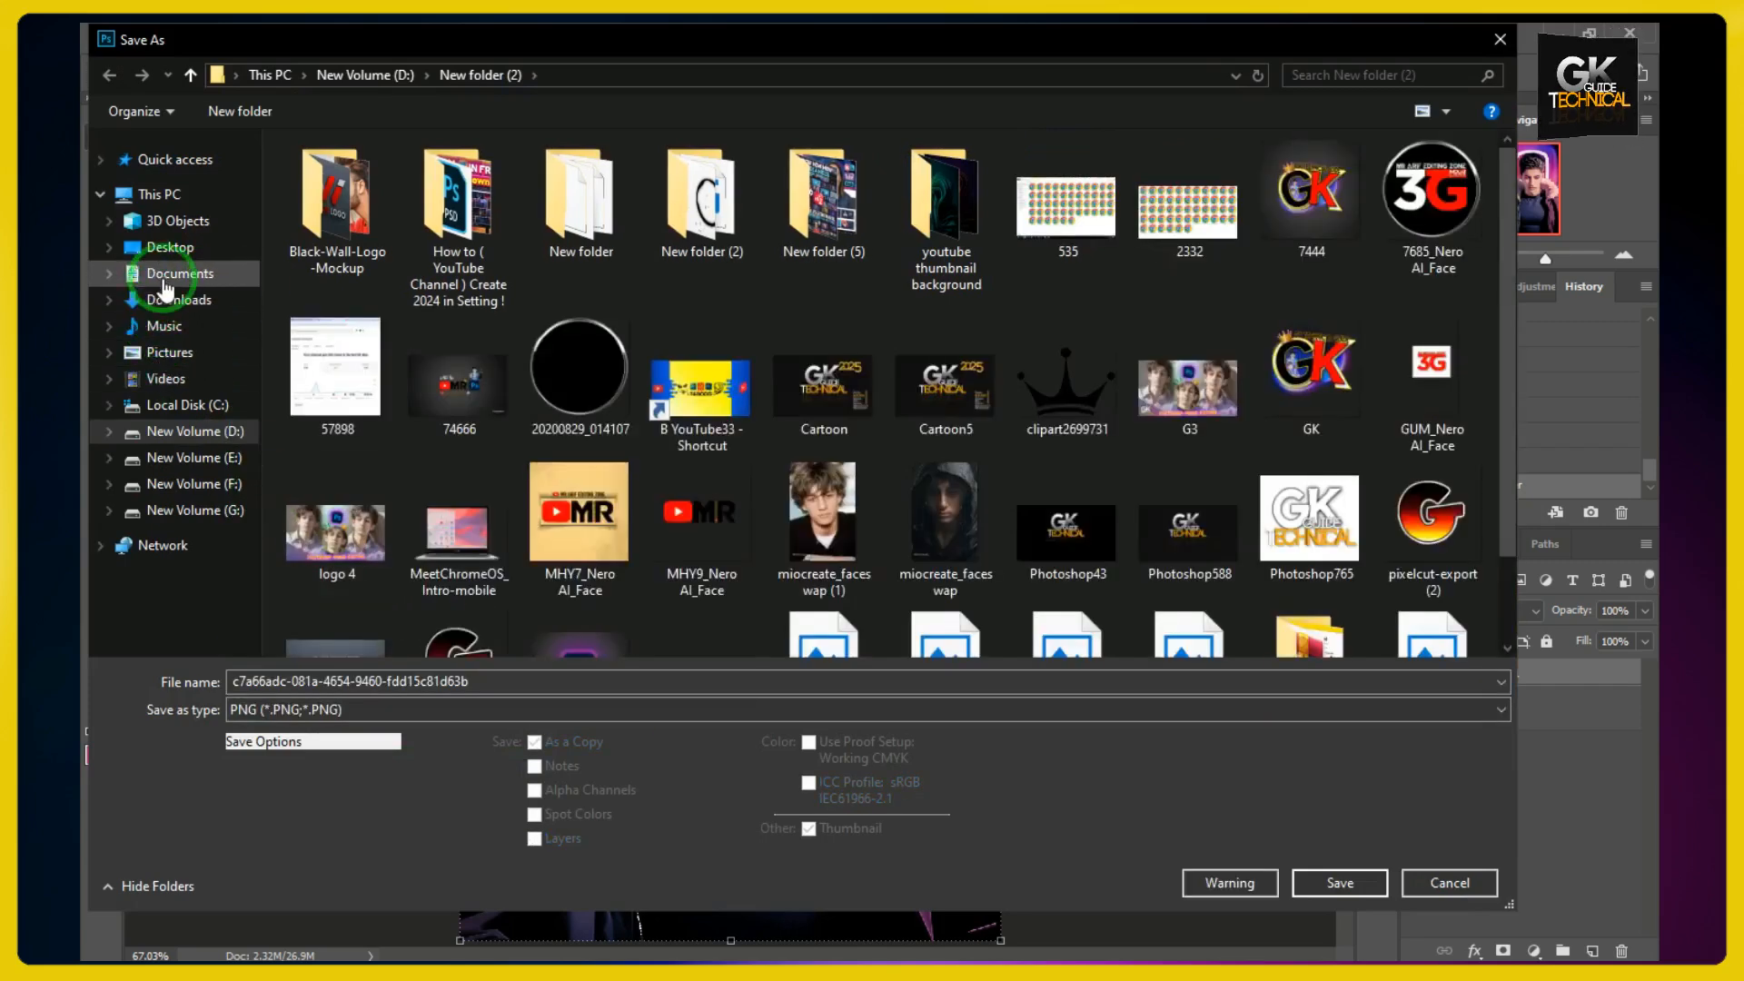
{"action": "left_click", "coordinate": [170, 247]}
{"action": "left_click", "coordinate": [599, 676]}
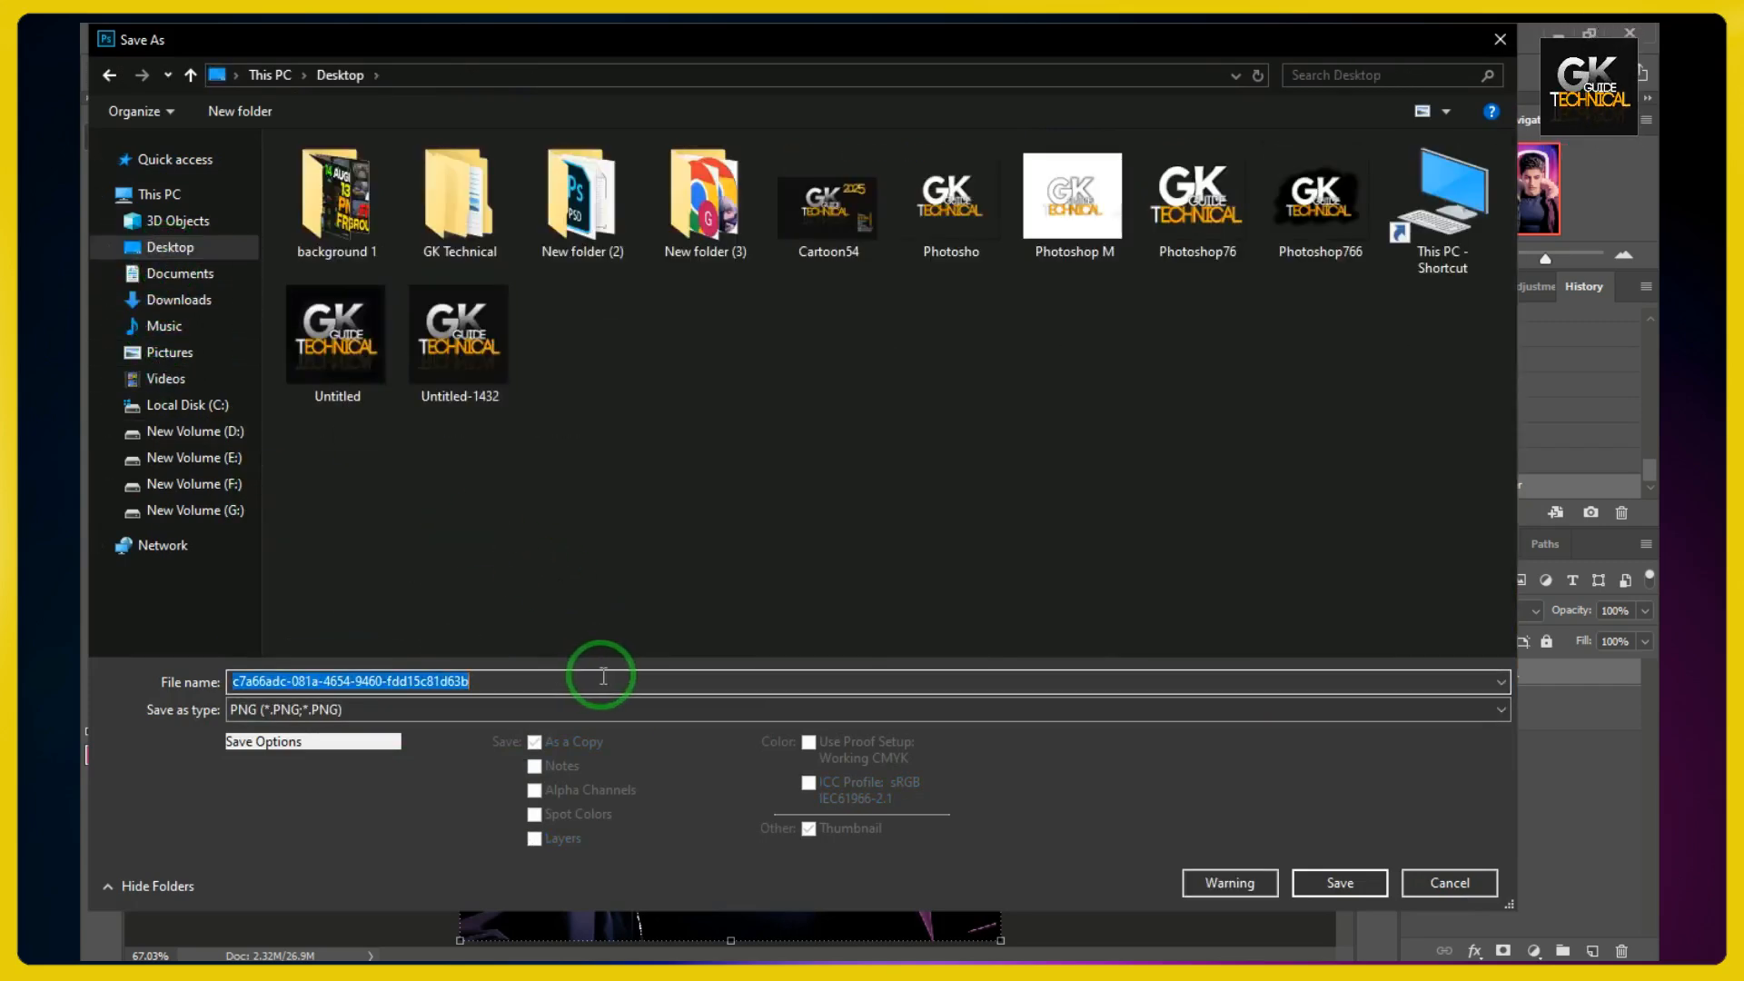
{"action": "type", "text": "YUI"}
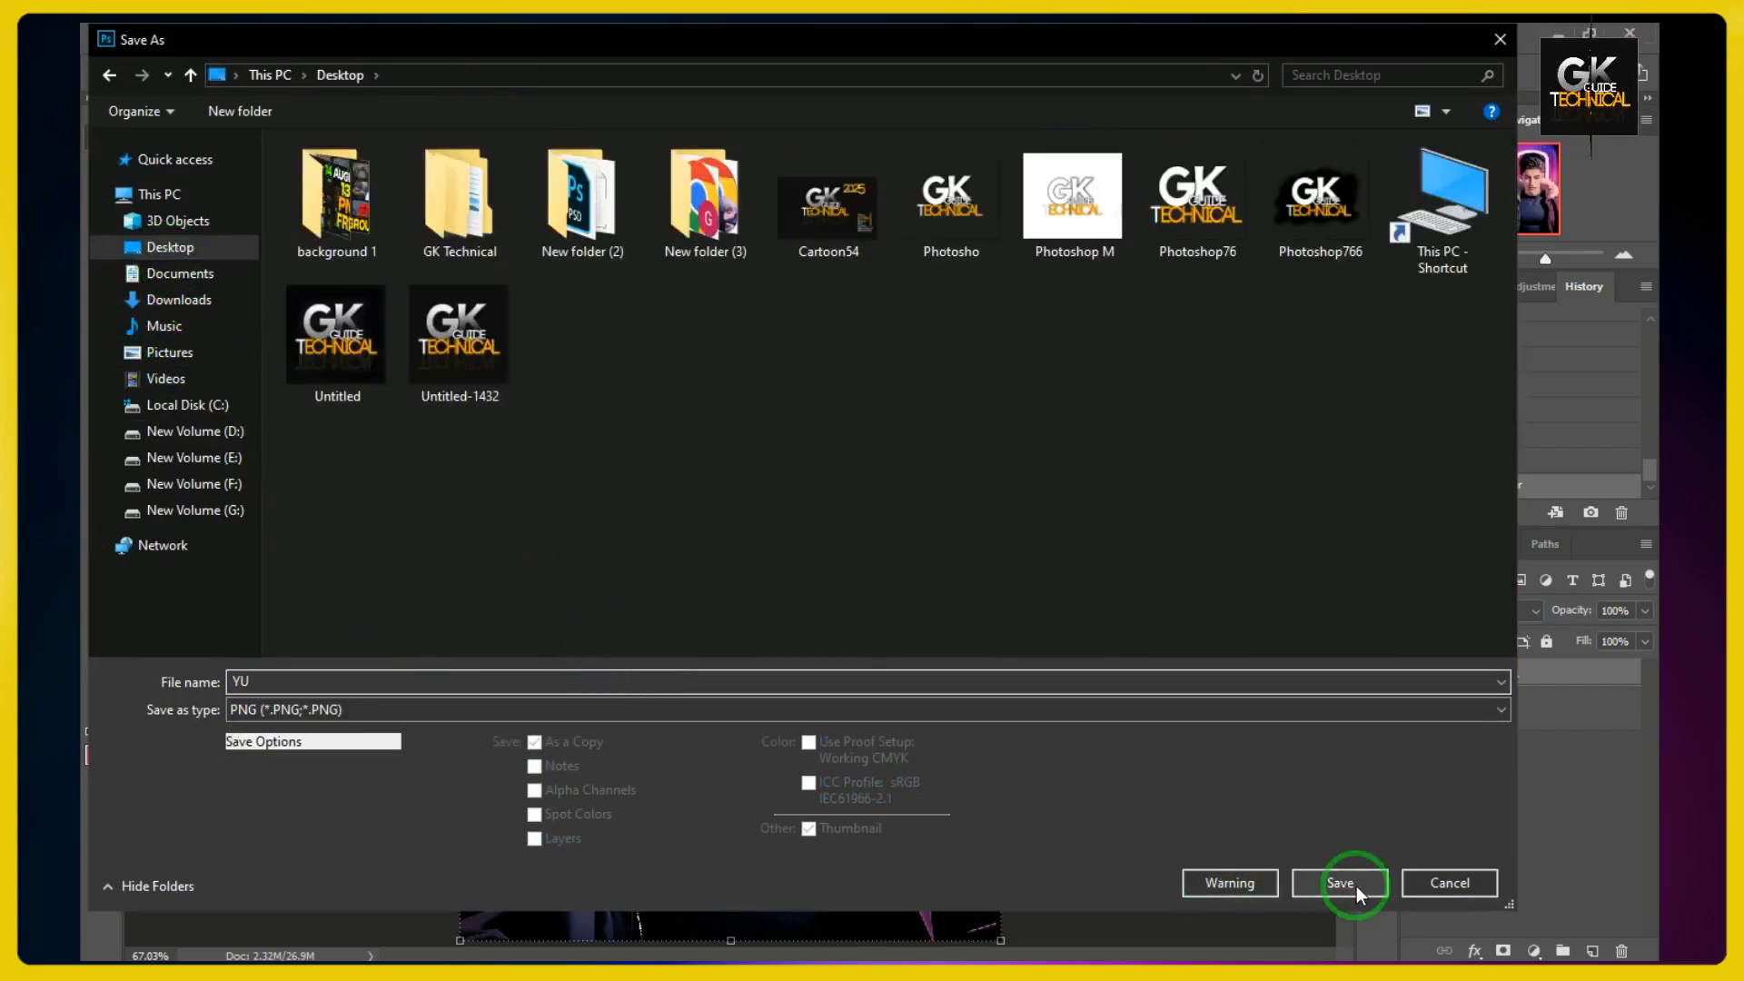
{"action": "left_click", "coordinate": [1351, 888]}
- Switch to the desktop and open the saved YU image in Photos to view the result
{"action": "left_click", "coordinate": [994, 303]}
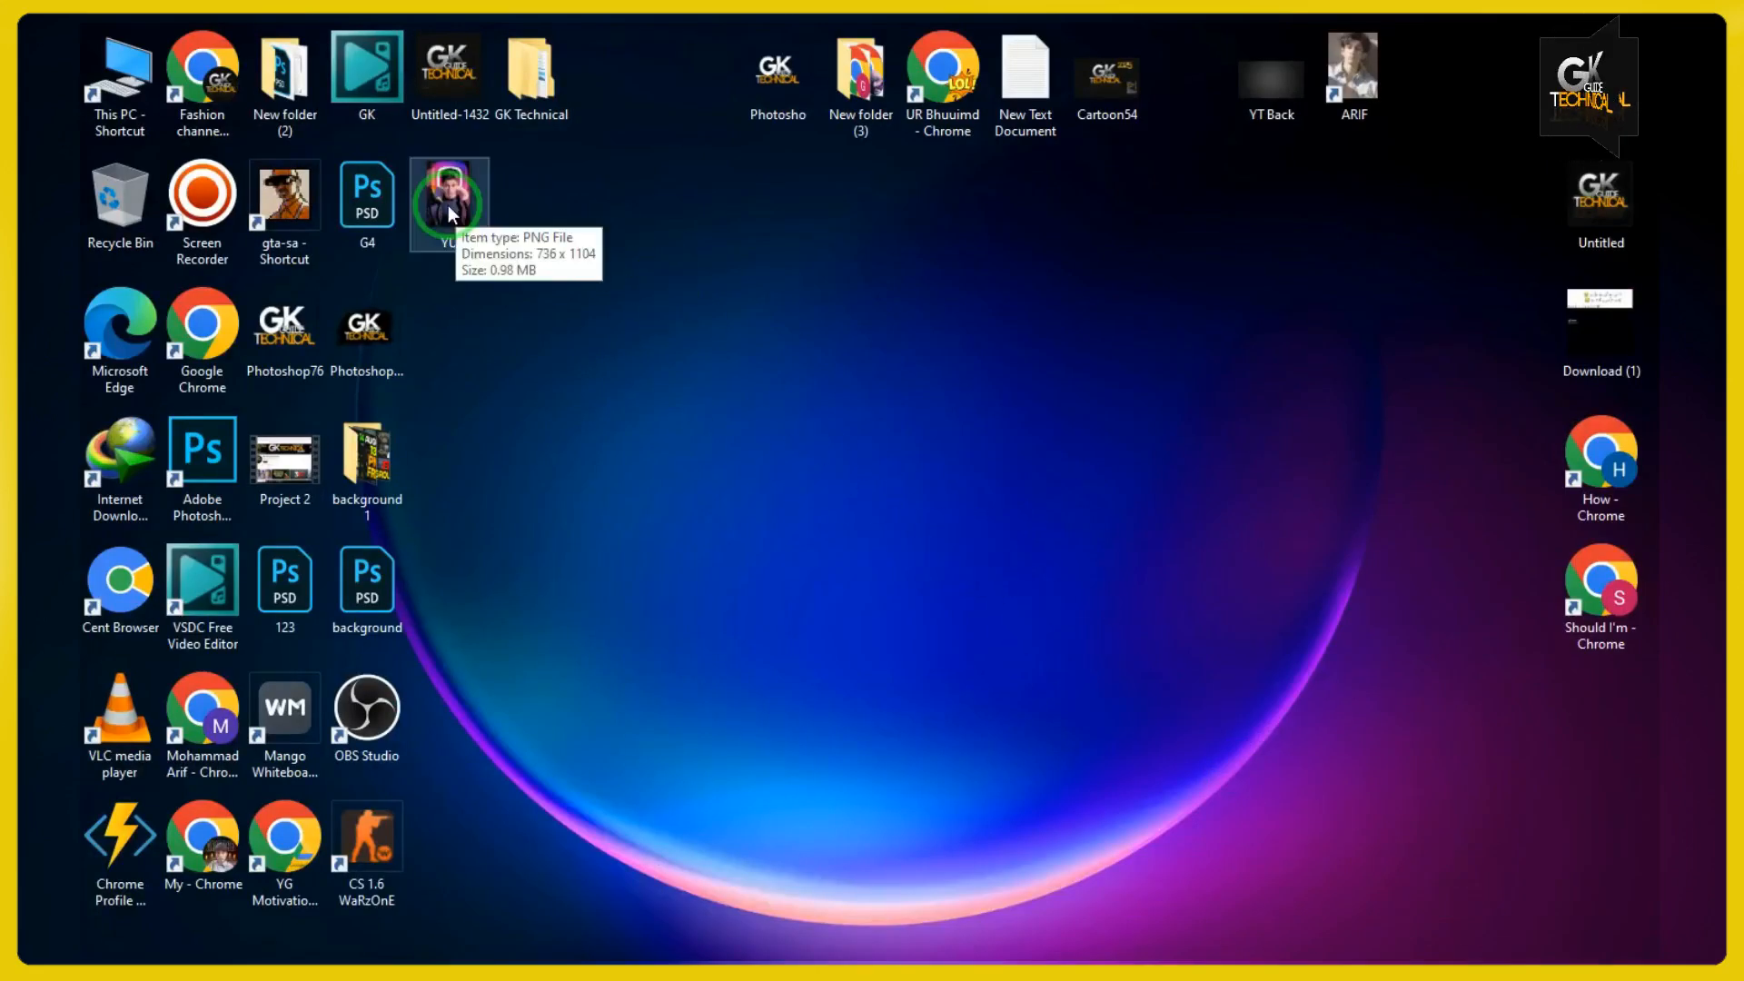
{"action": "left_click", "coordinate": [448, 205]}
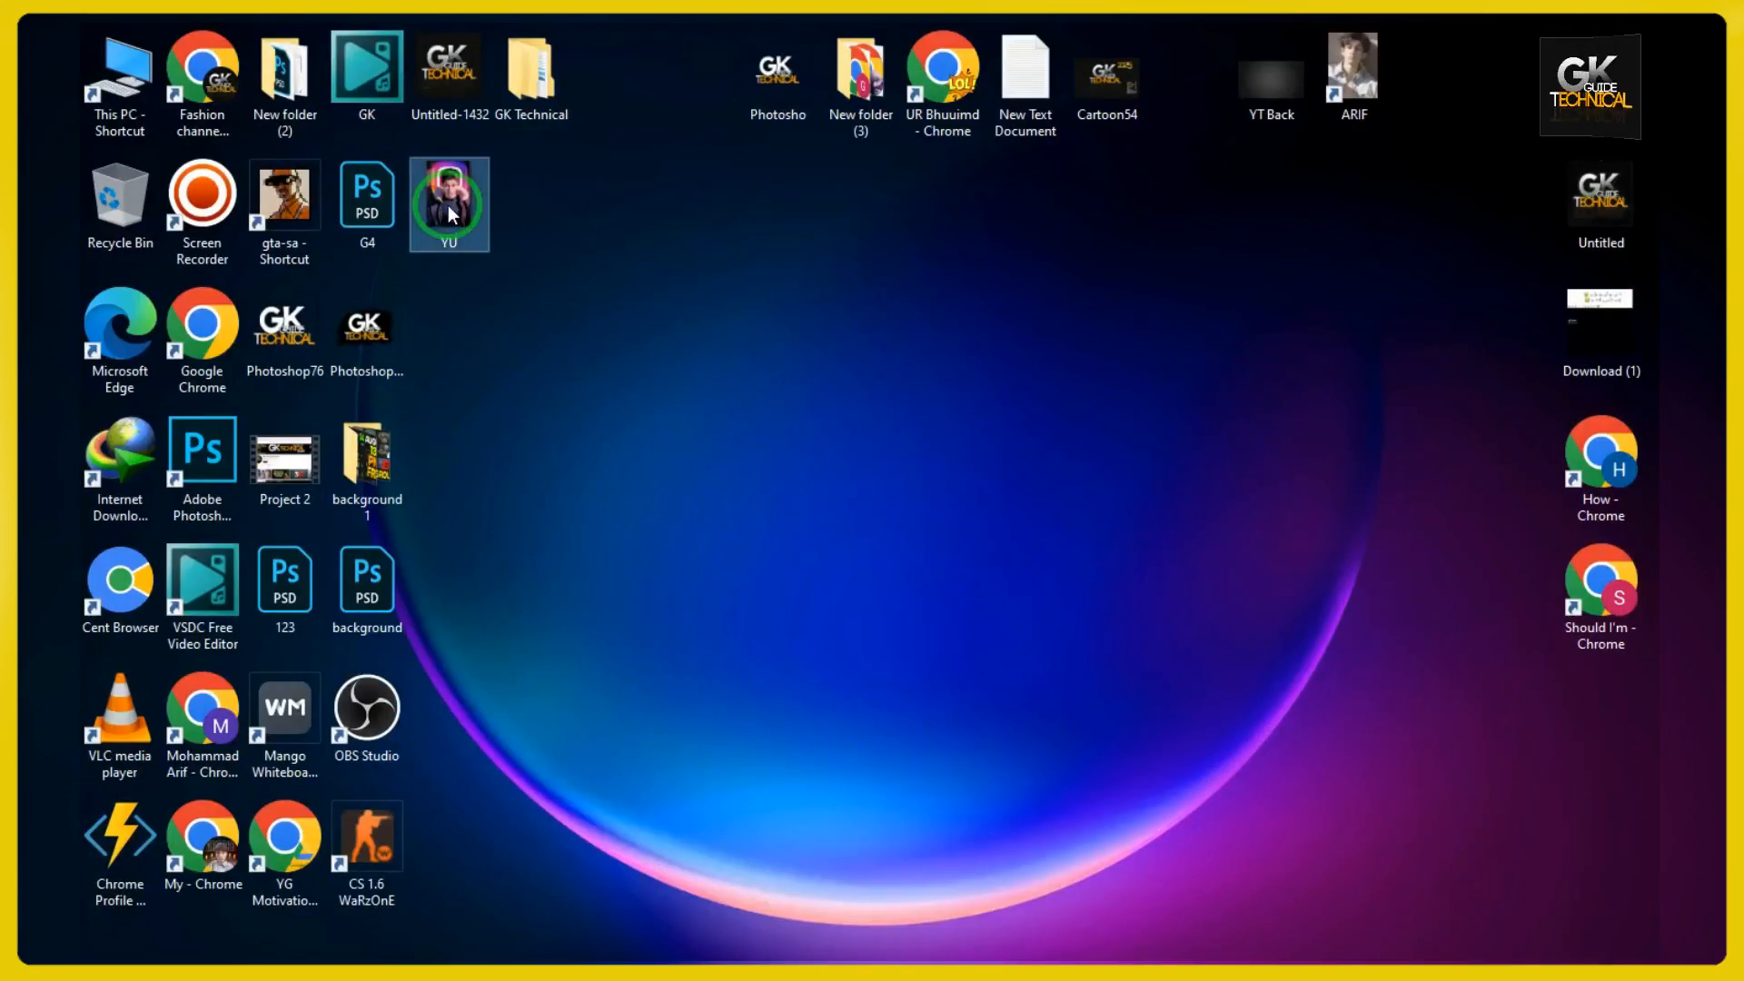
{"action": "double_click", "coordinate": [448, 205]}
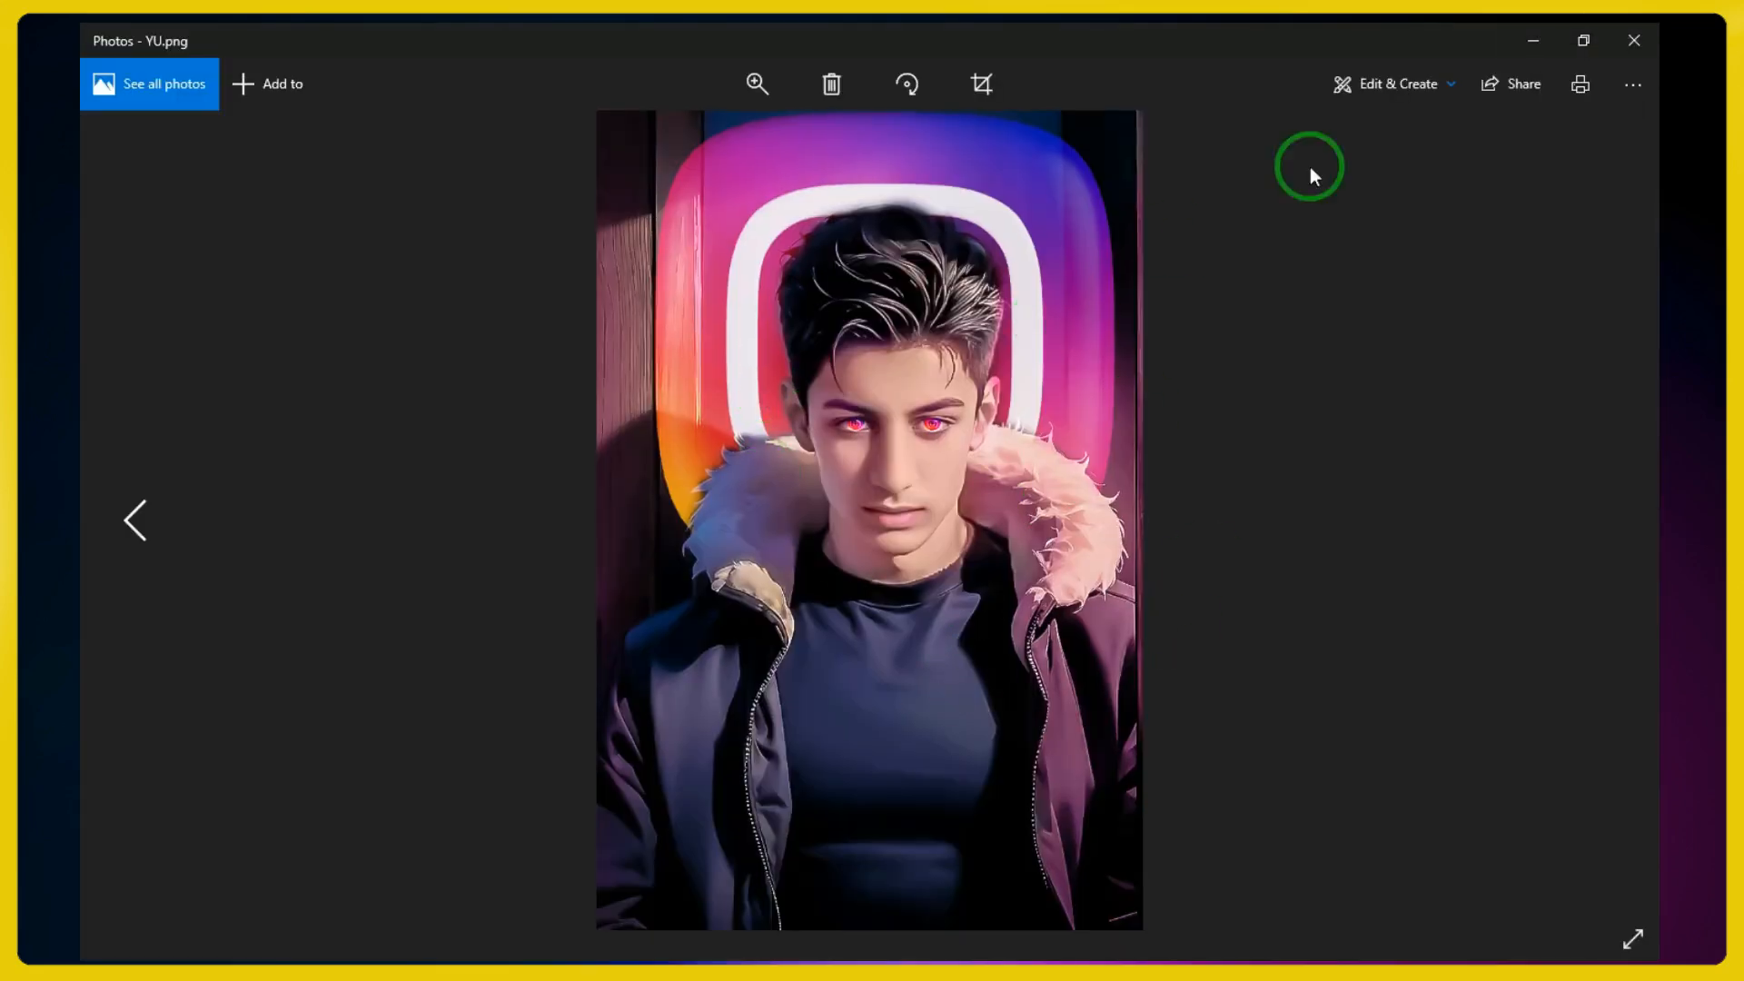